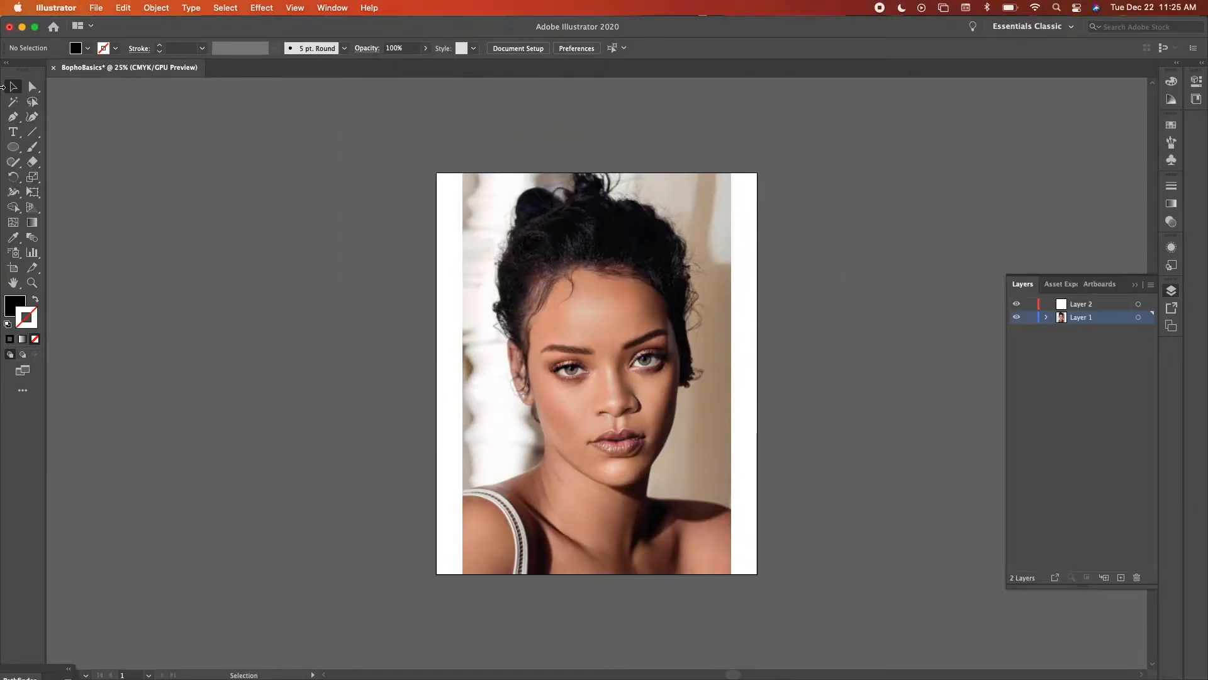
Draw a small closed five-sided black shape with the Pen tool over the pale background beside the woman's ear.
{"action": "left_click", "coordinate": [15, 119]}
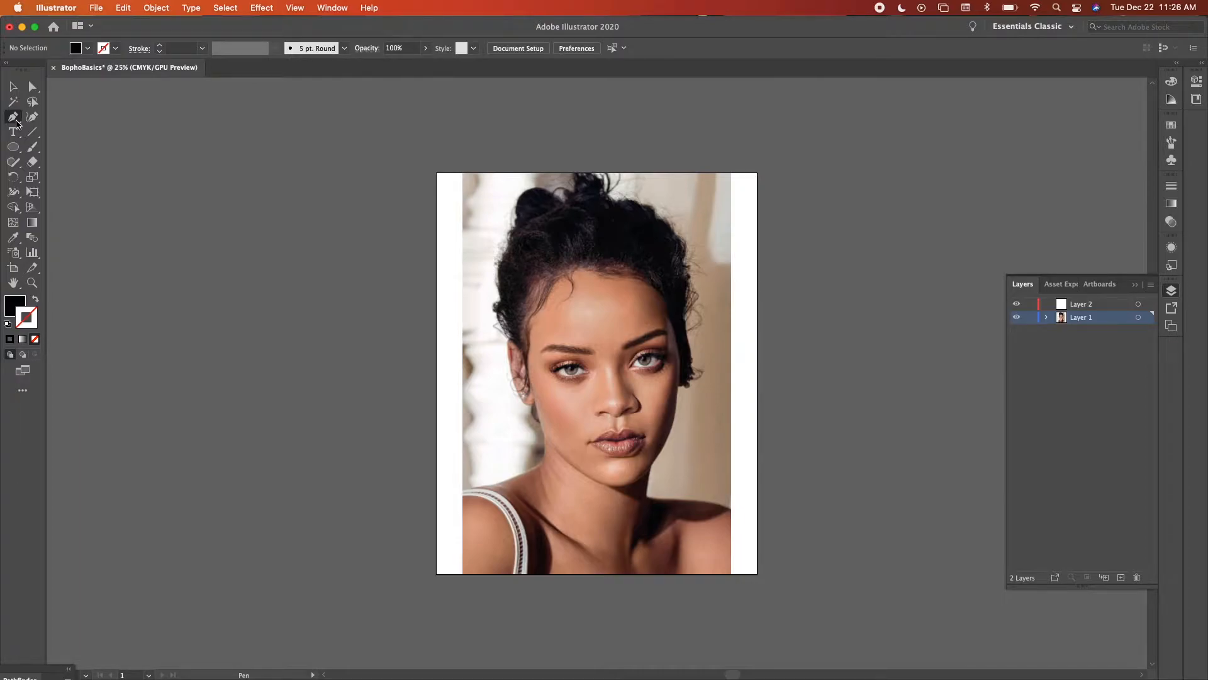
{"action": "left_click", "coordinate": [488, 374]}
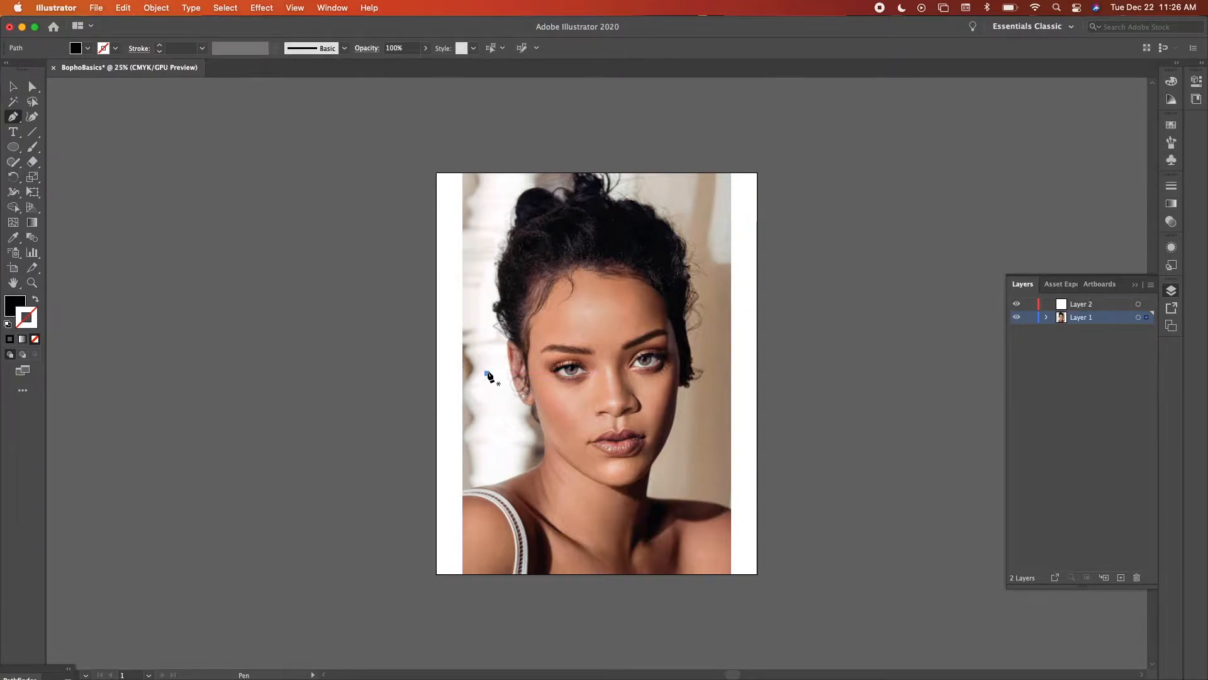
{"action": "left_click", "coordinate": [501, 387]}
{"action": "left_click", "coordinate": [485, 402]}
{"action": "left_click", "coordinate": [472, 388]}
{"action": "left_click", "coordinate": [475, 373]}
{"action": "left_click", "coordinate": [488, 374]}
Paint a loose stroke about 1.6 by 2.6 in with the Paintbrush above the black shape, and delete both objects.
{"action": "key", "text": "b"}
{"action": "mouse_move", "coordinate": [477, 322]}
{"action": "left_mouse_down"}
{"action": "mouse_move", "coordinate": [504, 338]}
{"action": "mouse_move", "coordinate": [487, 328]}
{"action": "mouse_move", "coordinate": [474, 291]}
{"action": "left_mouse_up"}
{"action": "key", "text": "v"}
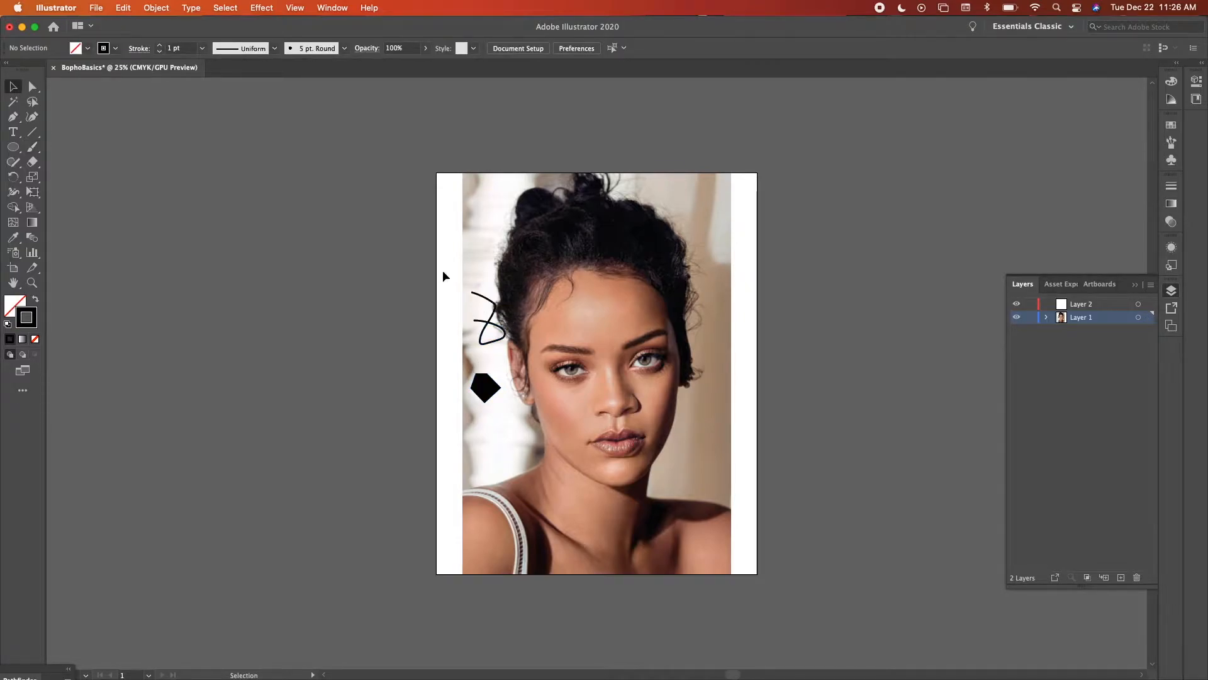
{"action": "left_click", "coordinate": [497, 327]}
{"action": "key", "text": "Delete"}
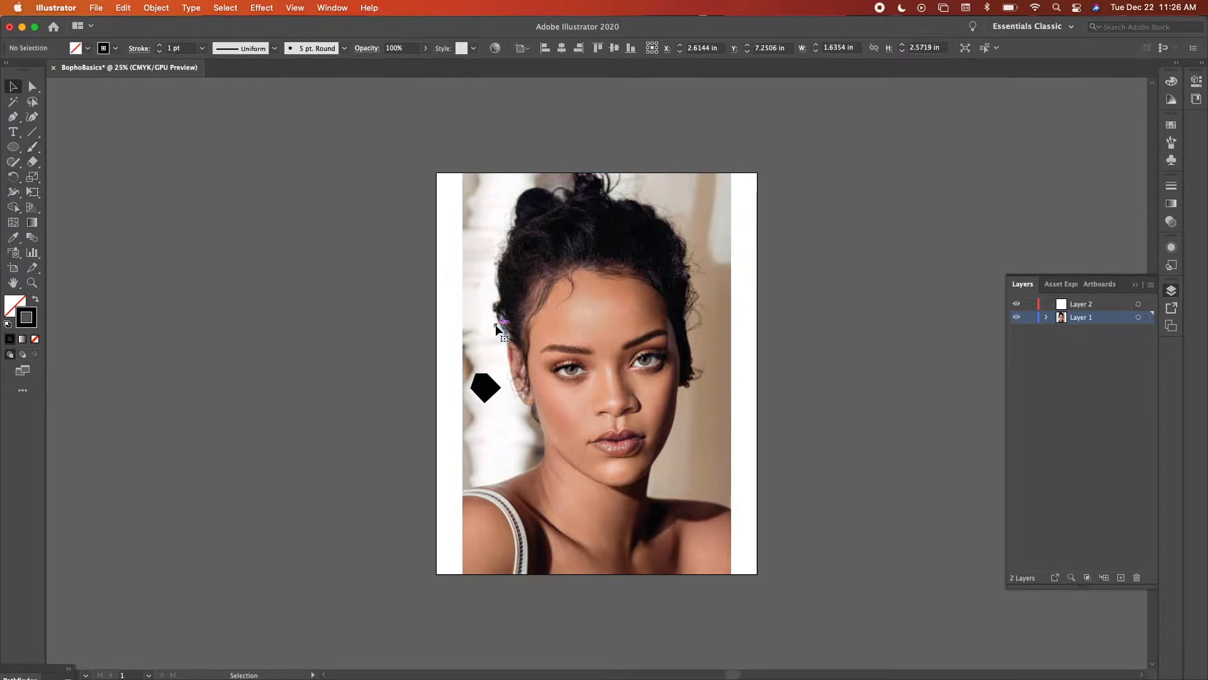
{"action": "left_click", "coordinate": [488, 385]}
{"action": "key", "text": "Delete"}
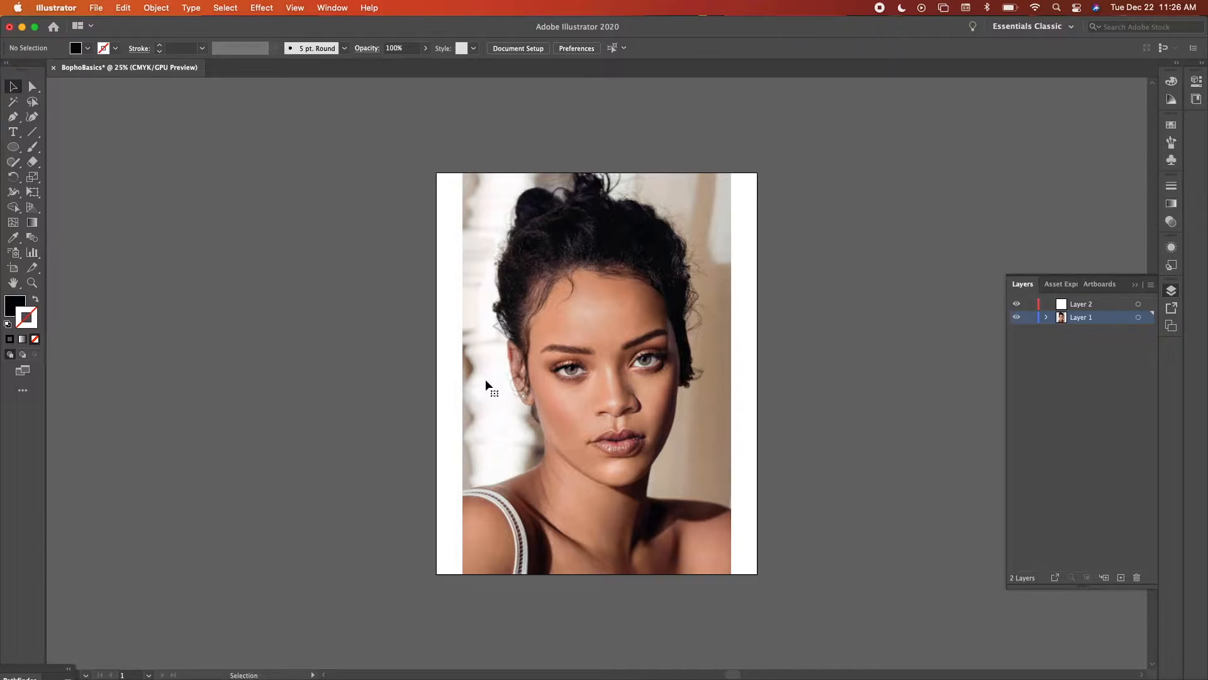
Examine the portrait's eye and eyebrow up close and compare them with the whole photo.
{"action": "scroll", "coordinate": [98, 229], "scroll_direction": "left", "scroll_amount": 1}
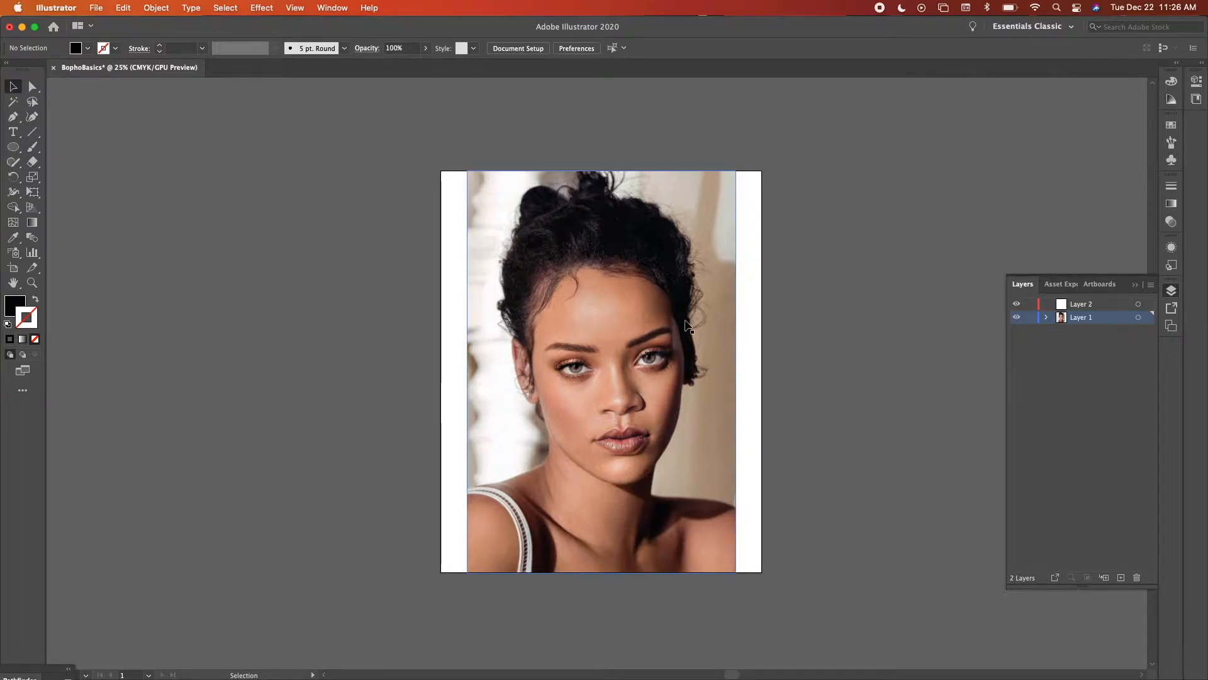
{"action": "scroll", "coordinate": [570, 379], "scroll_direction": "up", "scroll_amount": 10}
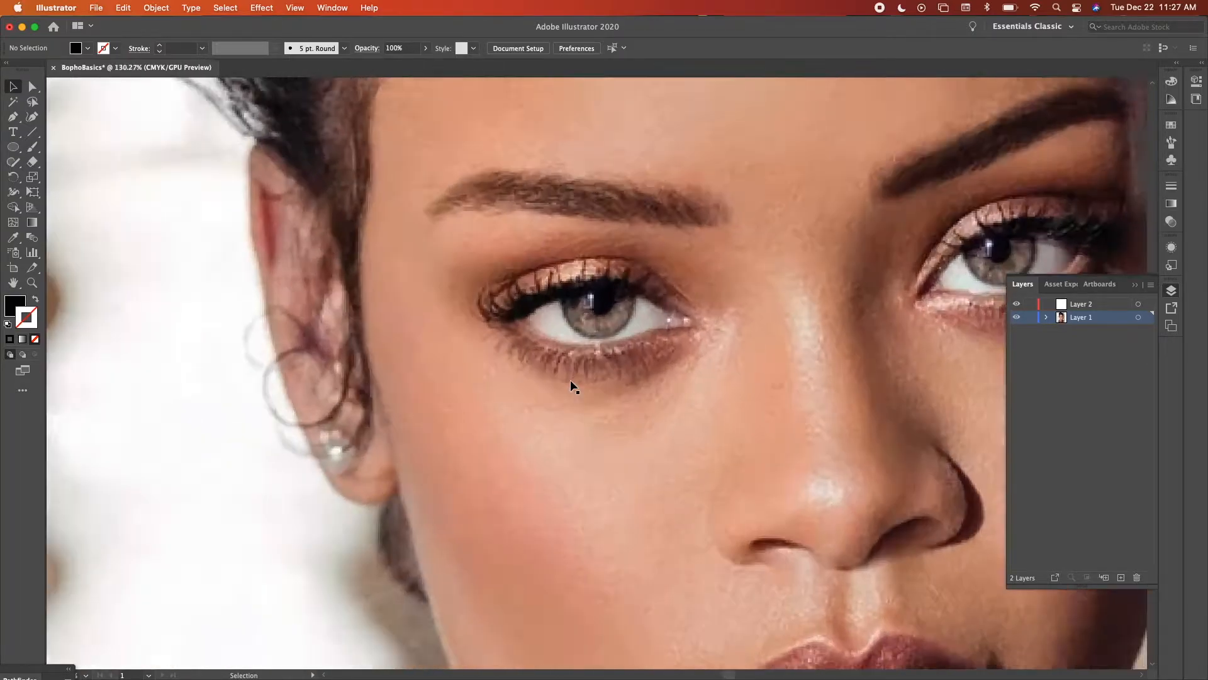
{"action": "scroll", "coordinate": [570, 361], "scroll_direction": "up", "scroll_amount": 4}
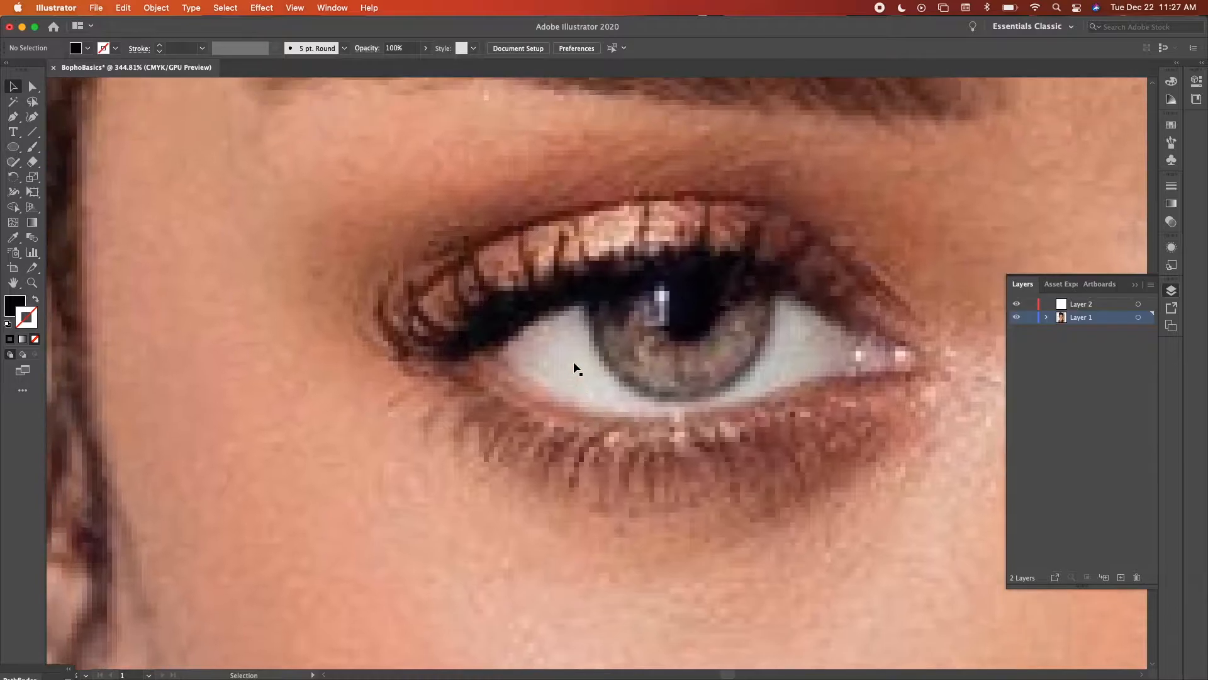
{"action": "scroll", "coordinate": [739, 238], "scroll_direction": "down", "scroll_amount": 3}
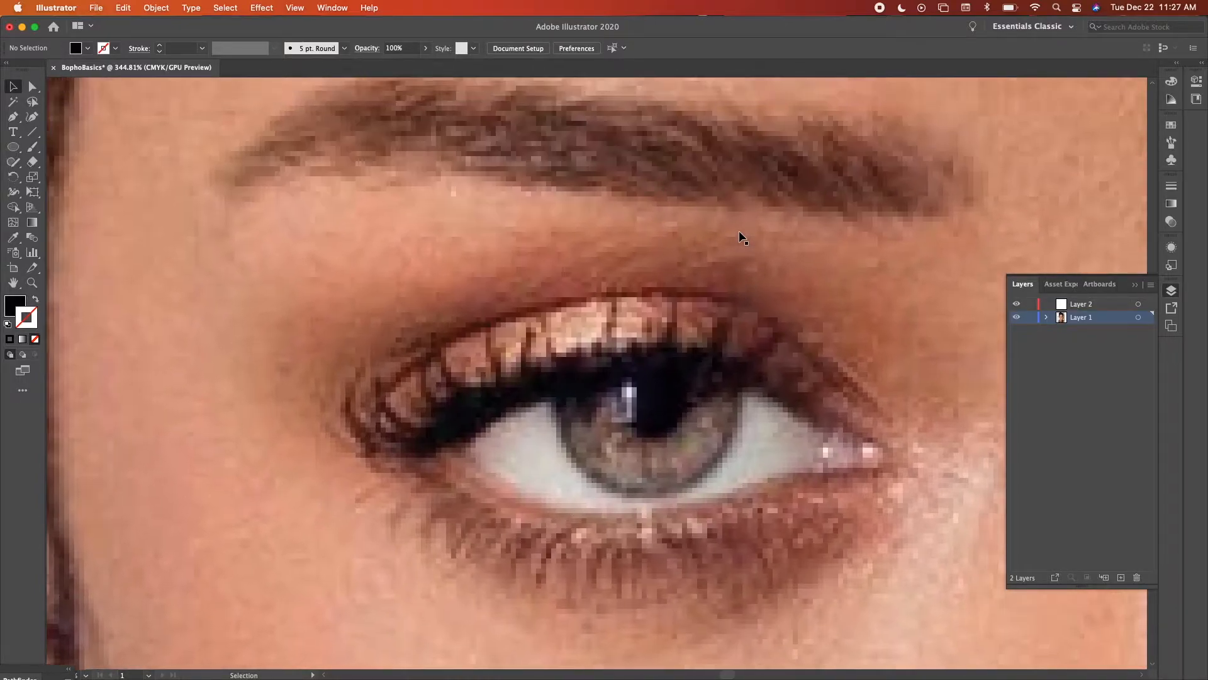
{"action": "scroll", "coordinate": [698, 334], "scroll_direction": "down", "scroll_amount": 1}
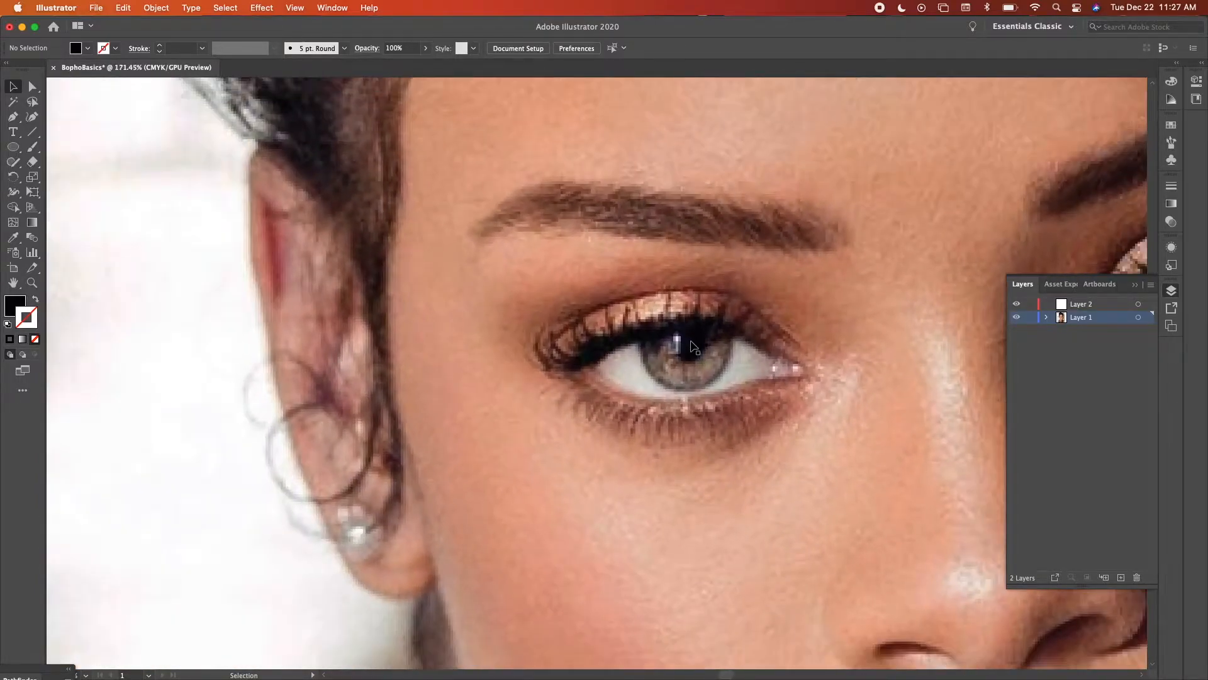
{"action": "left_click", "coordinate": [694, 347]}
{"action": "scroll", "coordinate": [692, 349], "scroll_direction": "down", "scroll_amount": 12}
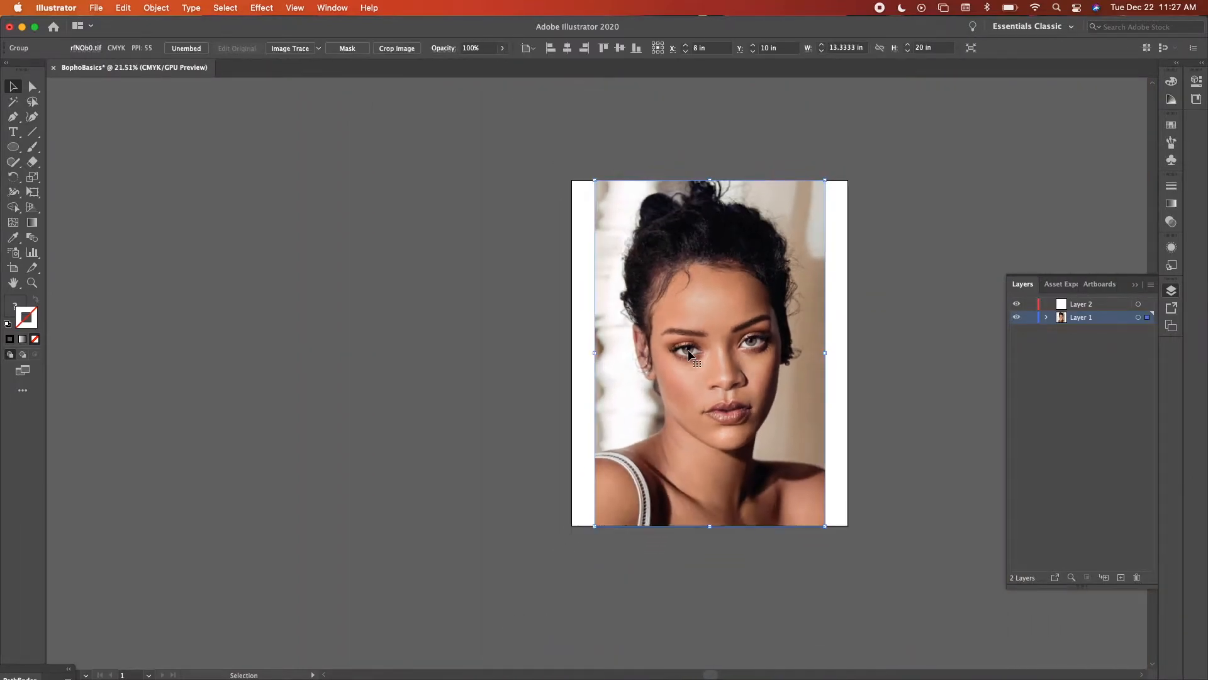
{"action": "scroll", "coordinate": [692, 351], "scroll_direction": "up", "scroll_amount": 1}
{"action": "left_click", "coordinate": [864, 353]}
{"action": "scroll", "coordinate": [865, 352], "scroll_direction": "right", "scroll_amount": 1}
{"action": "scroll", "coordinate": [865, 352], "scroll_direction": "up", "scroll_amount": 1}
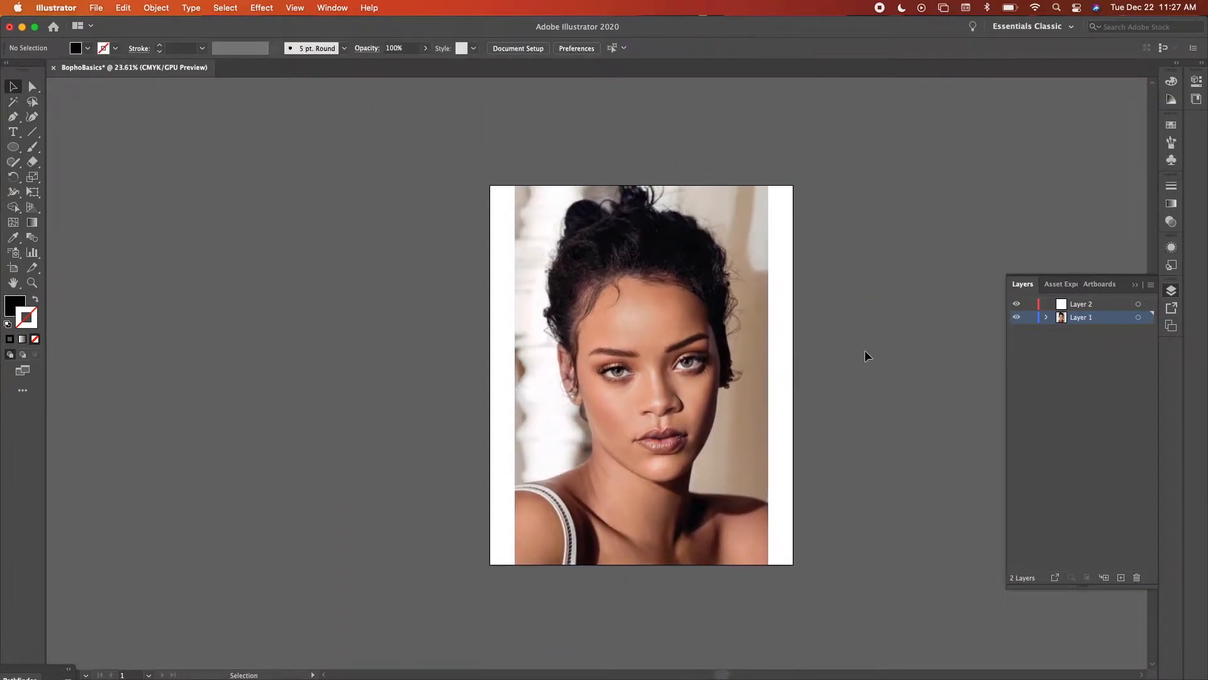
Lower the opacity of the portrait photo to 32%.
{"action": "left_click", "coordinate": [748, 345]}
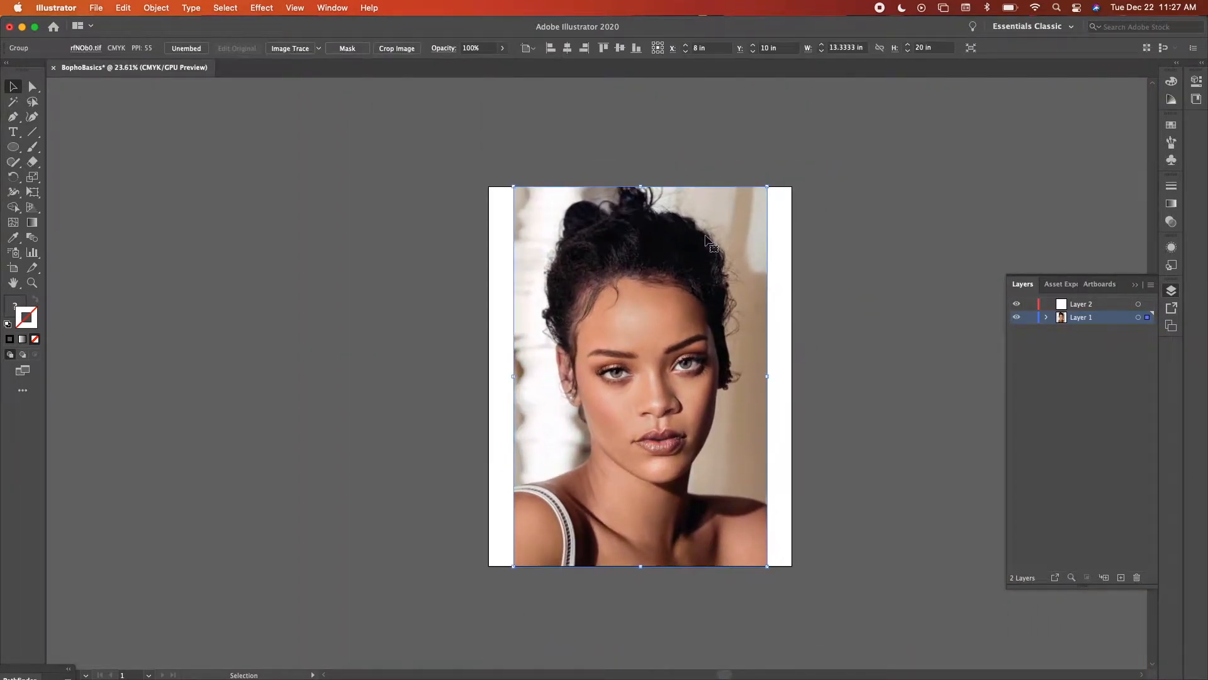
{"action": "left_click", "coordinate": [502, 48]}
{"action": "left_click", "coordinate": [469, 63]}
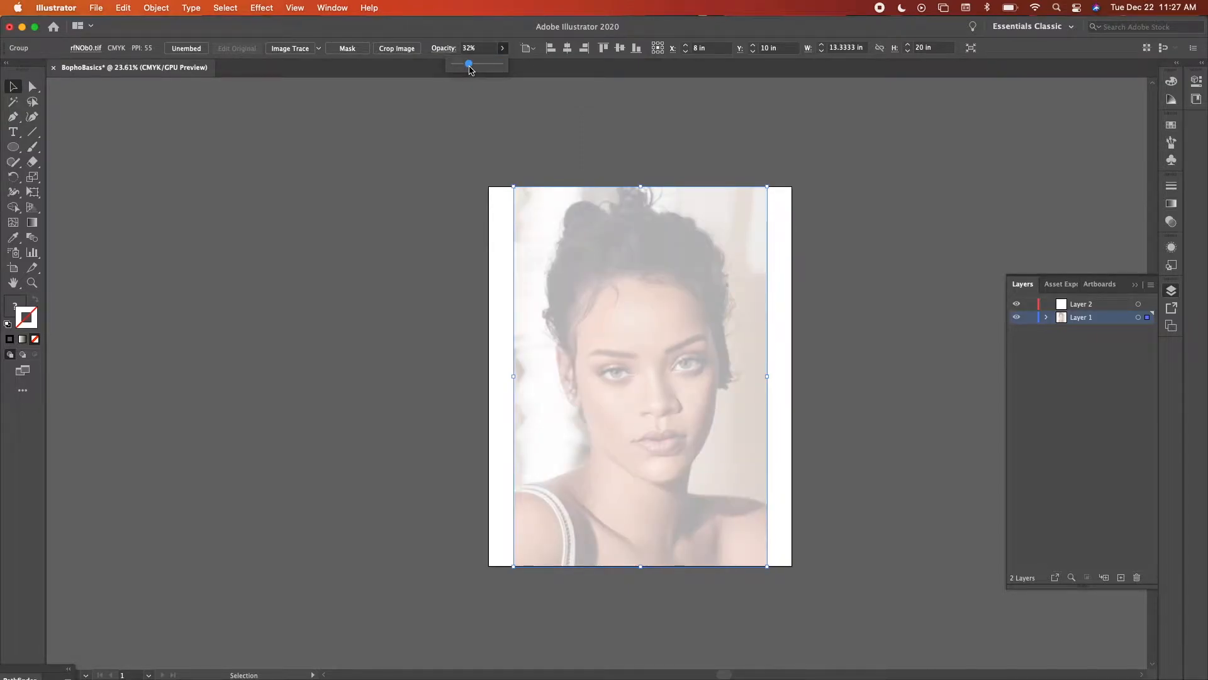
{"action": "left_click", "coordinate": [509, 126]}
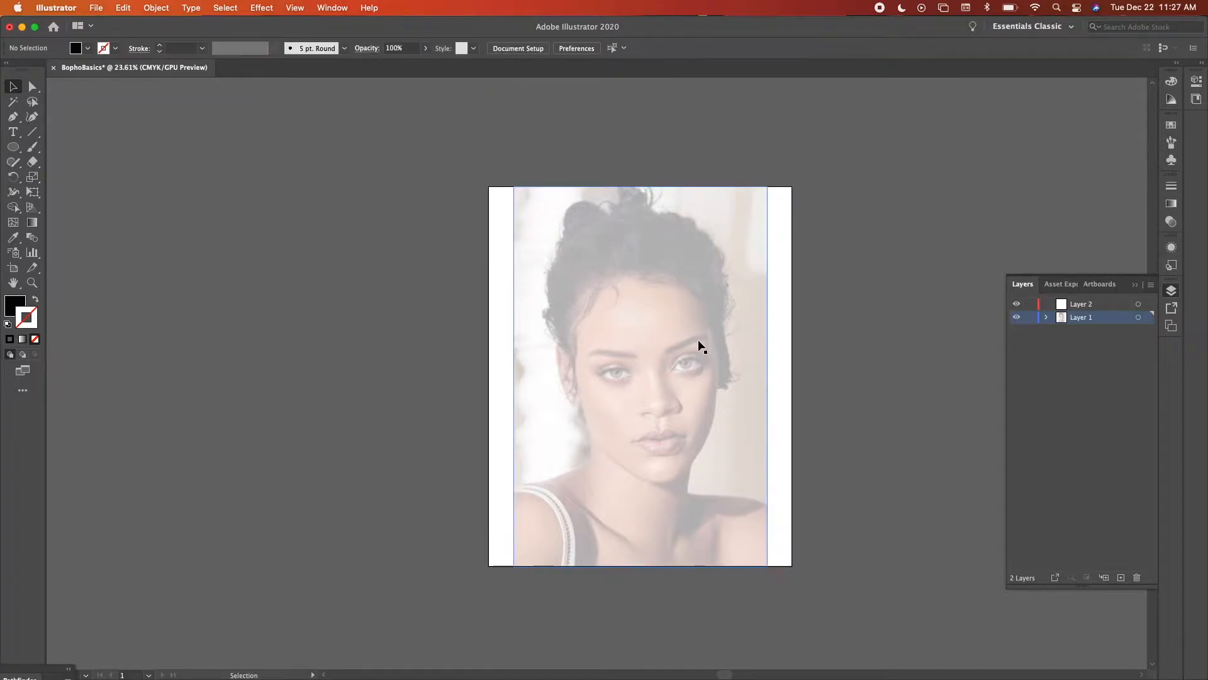
Set the portrait photo's opacity to 43% and deselect it.
{"action": "scroll", "coordinate": [826, 376], "scroll_direction": "right", "scroll_amount": 2}
{"action": "left_click", "coordinate": [659, 297]}
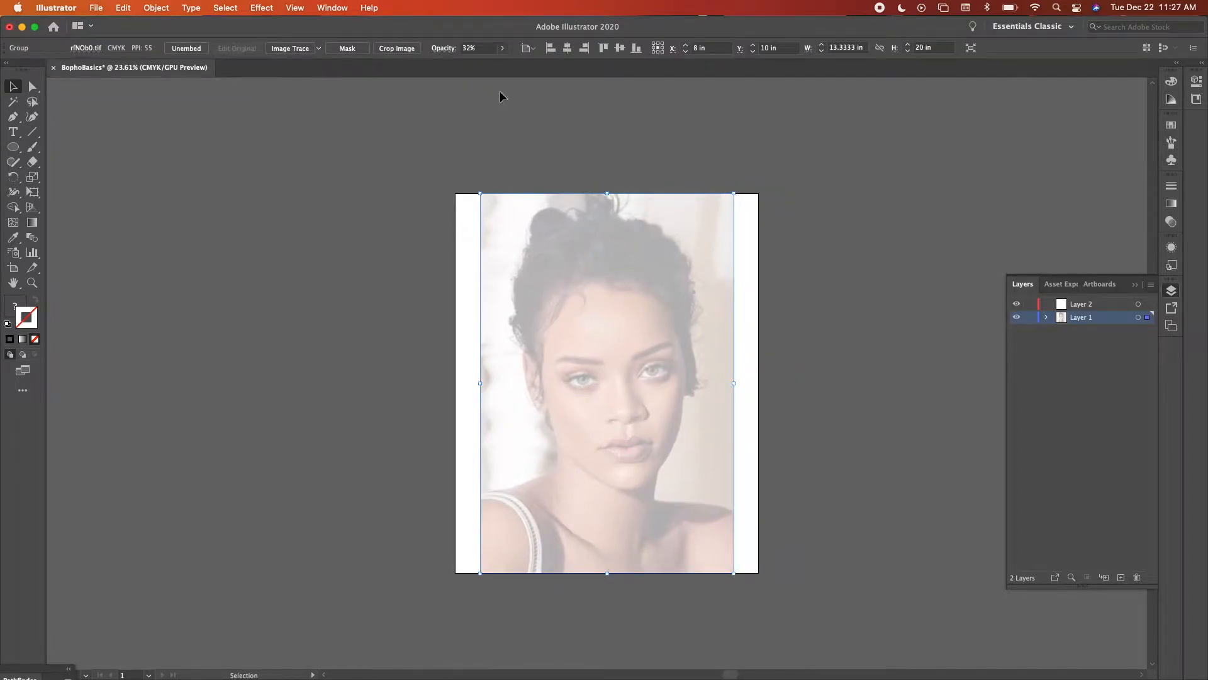
{"action": "left_click", "coordinate": [502, 48]}
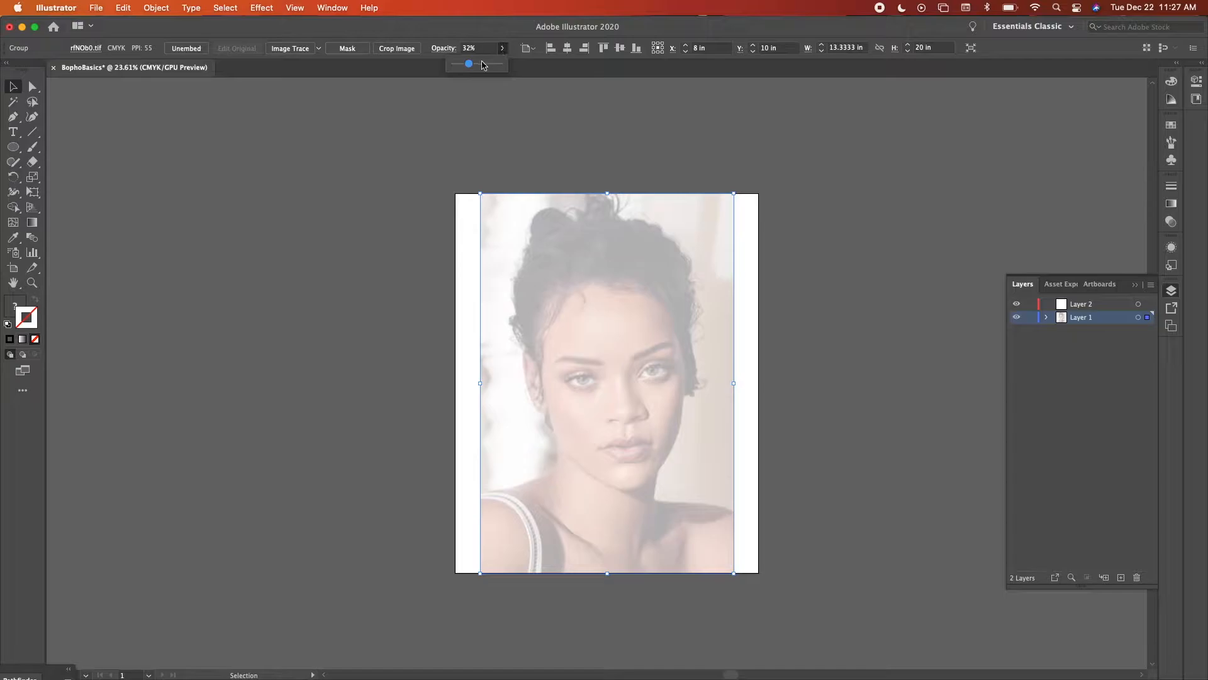
{"action": "left_click", "coordinate": [478, 65]}
{"action": "left_click_drag", "start_coordinate": [478, 65], "coordinate": [474, 65]}
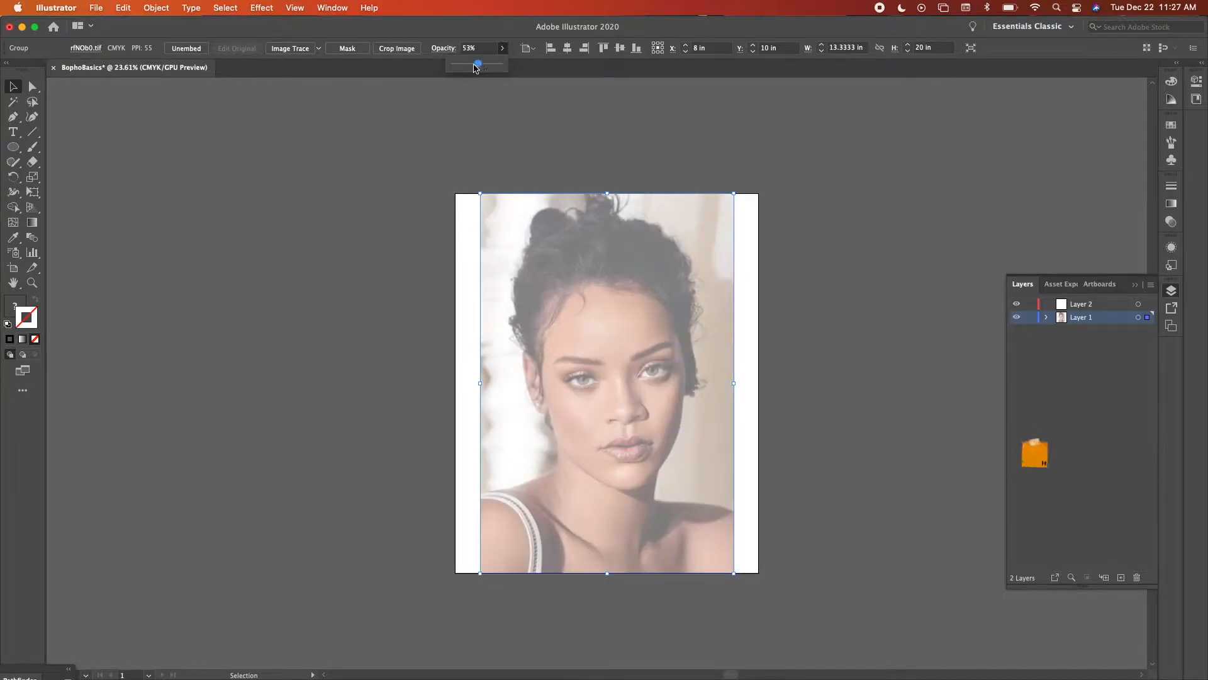
{"action": "left_click", "coordinate": [611, 122]}
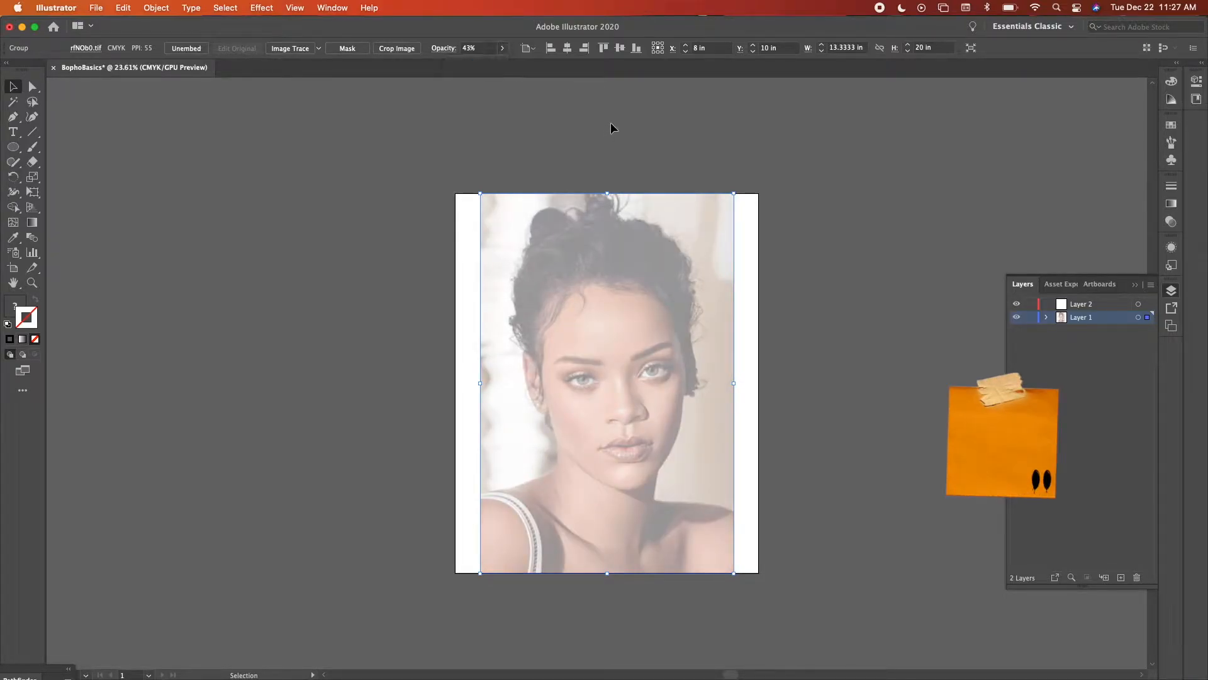
{"action": "left_click", "coordinate": [611, 122]}
Lock and hide Layer 1 with the photo, with Layer 2 as the active layer for drawing.
{"action": "left_click", "coordinate": [1031, 318]}
{"action": "left_click", "coordinate": [1087, 305]}
{"action": "key", "text": "super+equal"}
{"action": "key", "text": "super+equal"}
{"action": "key", "text": "super+equal"}
{"action": "key", "text": "super+equal"}
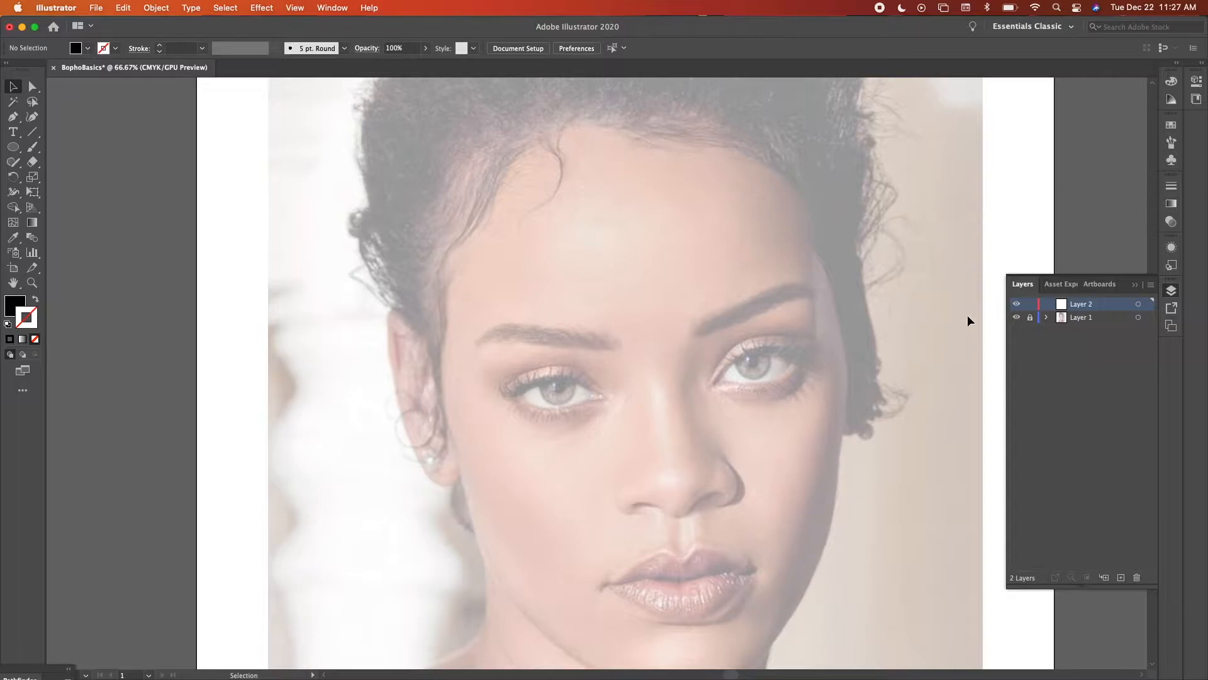
{"action": "left_click", "coordinate": [1016, 318]}
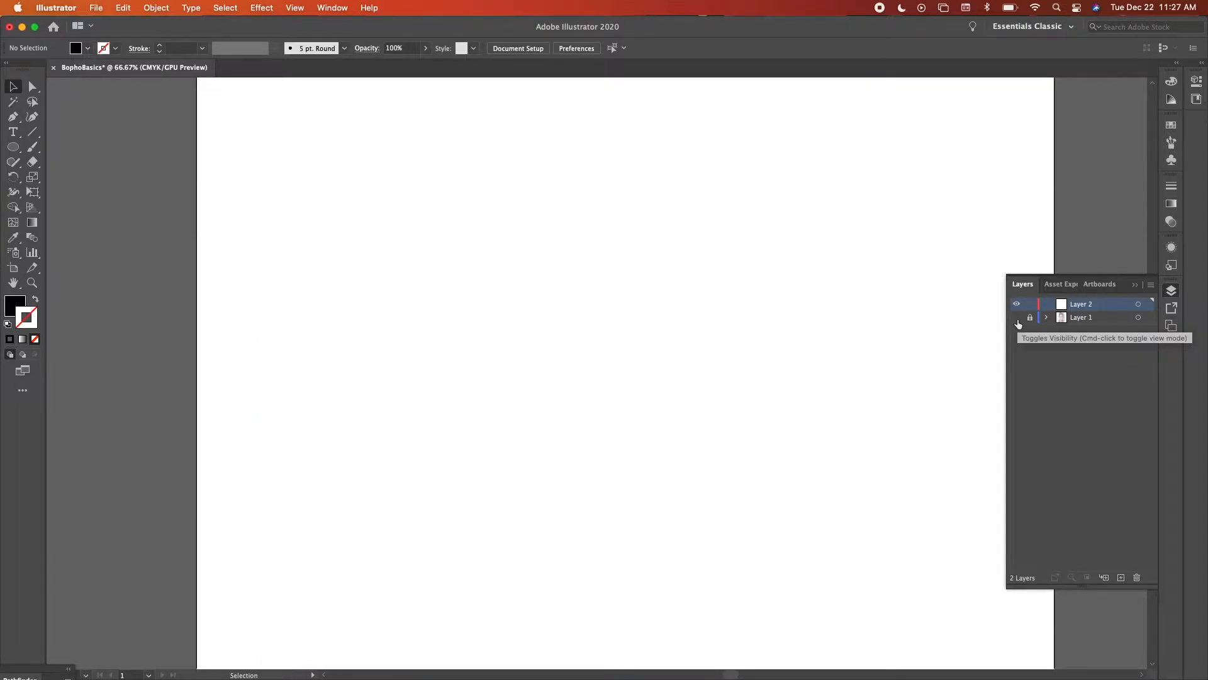
Draw a large irregular black shape from straight Pen segments on Layer 2, in the upper left part of the artboard.
{"action": "key", "text": "p"}
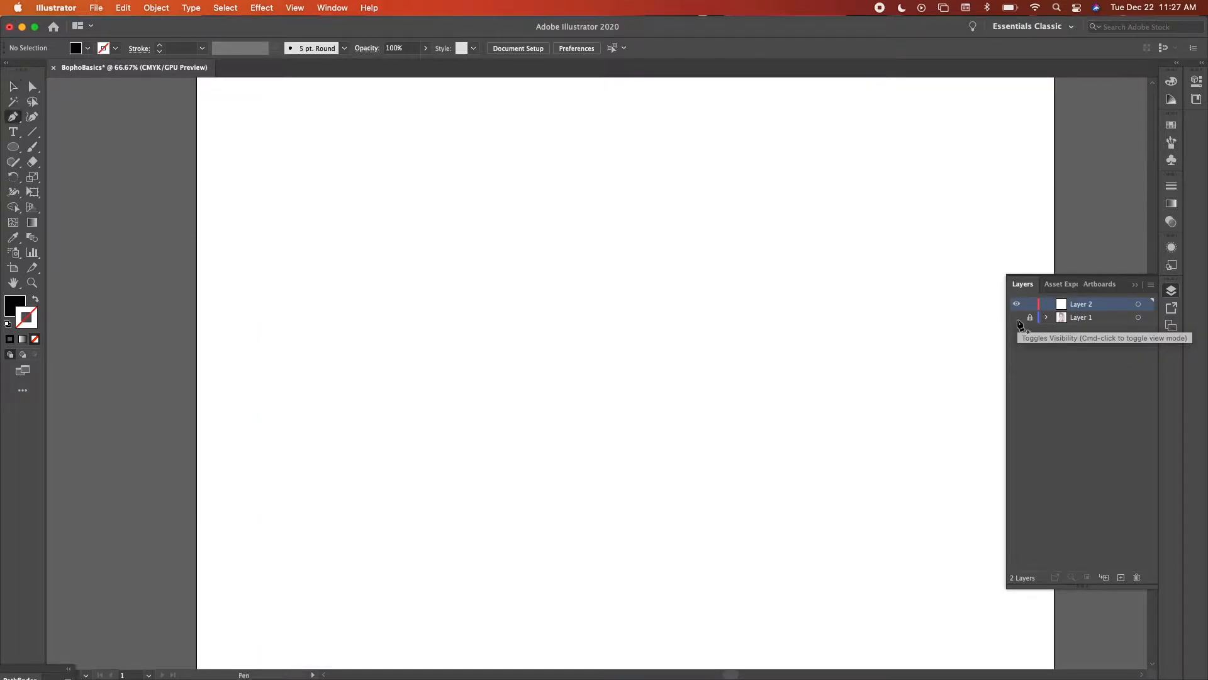
{"action": "left_click", "coordinate": [321, 218]}
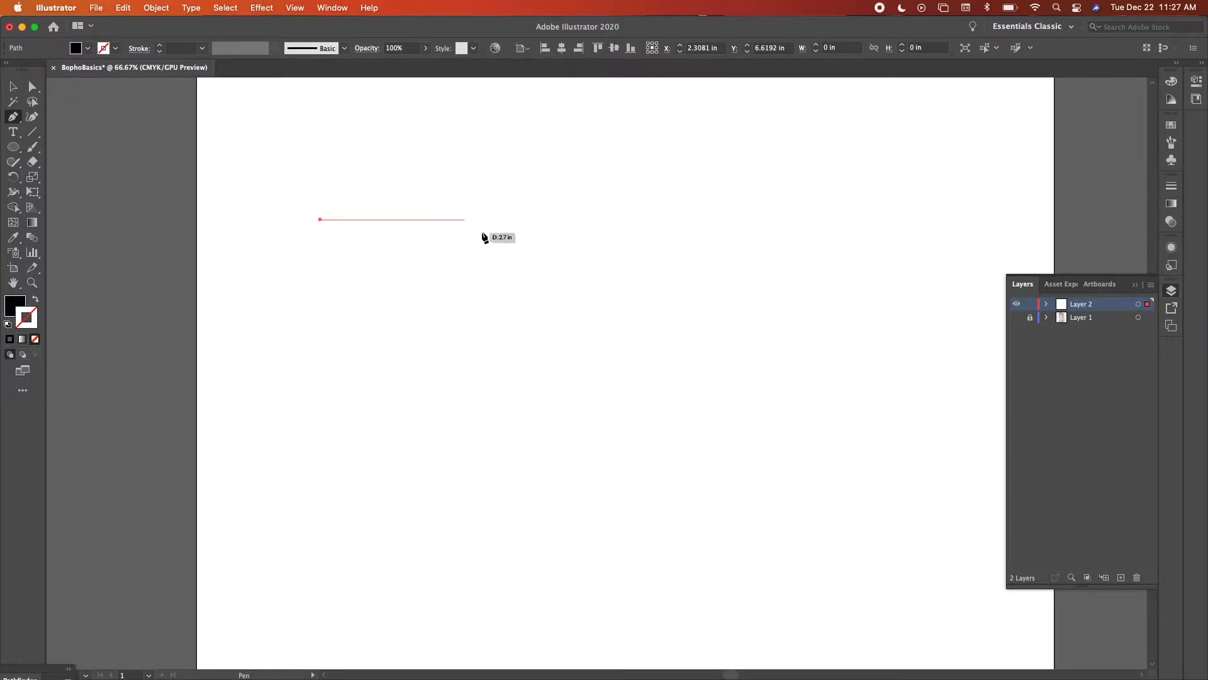
{"action": "left_click", "coordinate": [501, 219]}
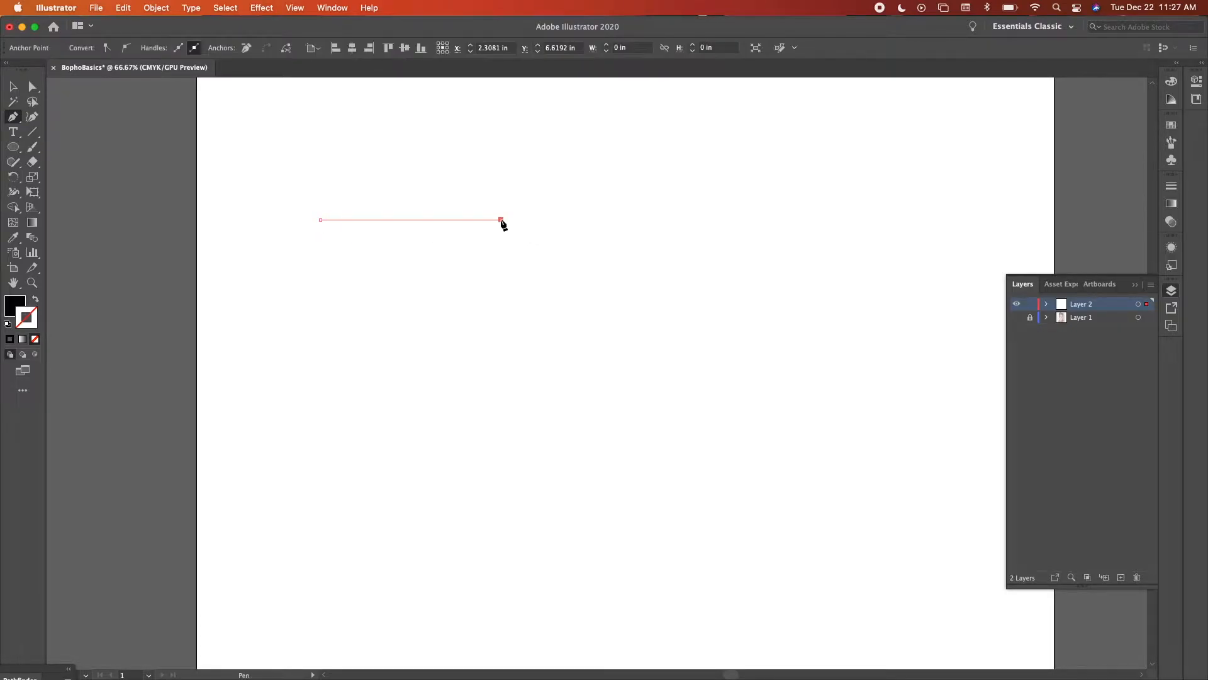
{"action": "left_click", "coordinate": [475, 275]}
{"action": "left_click", "coordinate": [380, 303]}
{"action": "left_click", "coordinate": [380, 185]}
{"action": "left_click", "coordinate": [542, 185]}
{"action": "left_click", "coordinate": [560, 313]}
{"action": "left_click", "coordinate": [498, 442]}
{"action": "key", "text": "c"}
{"action": "key", "text": "v"}
{"action": "left_click", "coordinate": [613, 449]}
Draw a closed four-sided black shape with the Pen tool below and beside the large polygon.
{"action": "key", "text": "p"}
{"action": "left_click", "coordinate": [616, 449]}
{"action": "left_click", "coordinate": [860, 381]}
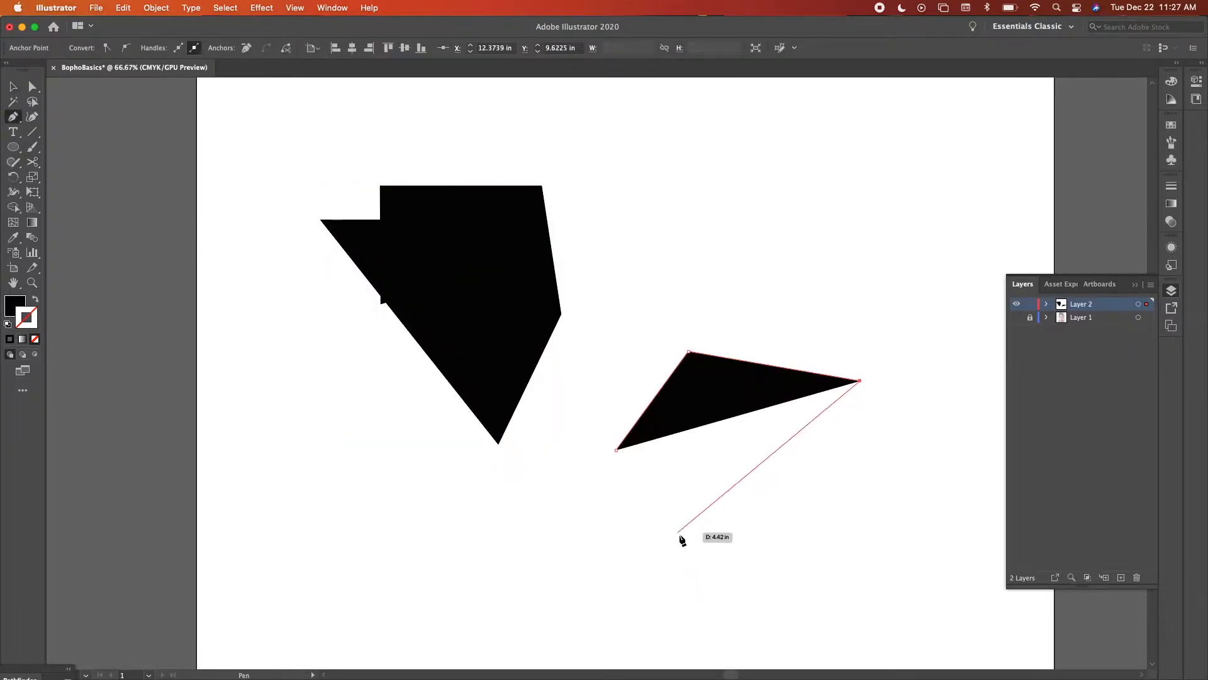
{"action": "left_click", "coordinate": [682, 539]}
{"action": "left_click", "coordinate": [616, 449]}
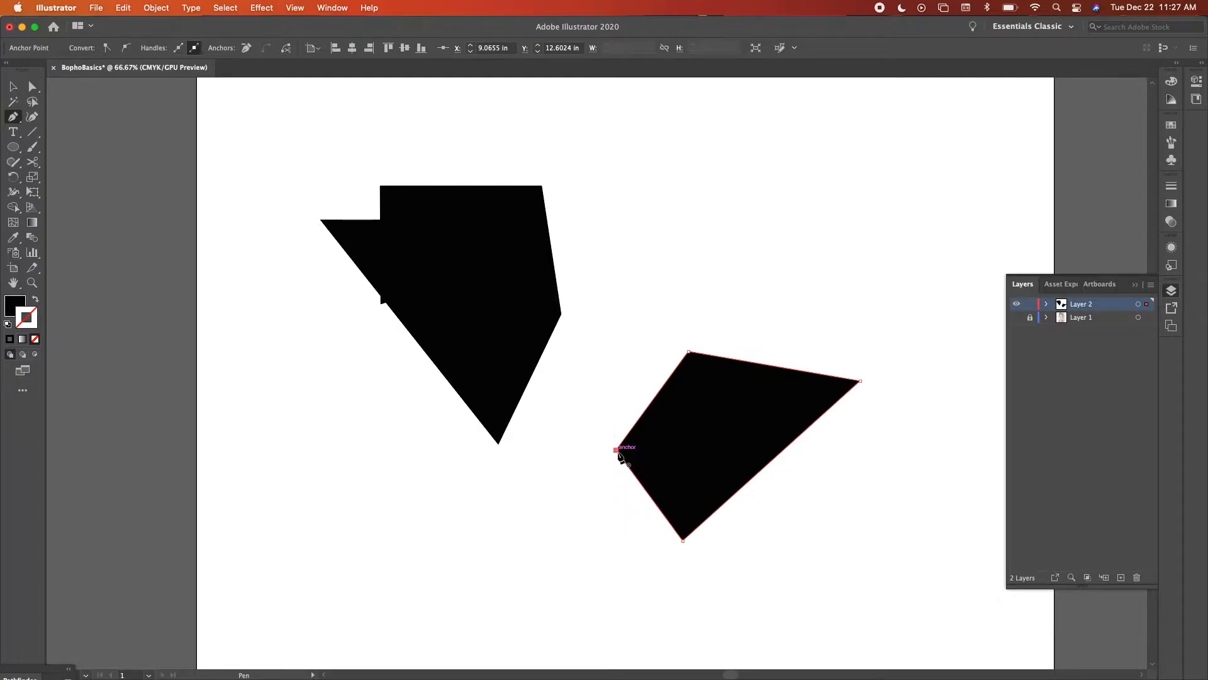
Draw a closed right-angled triangle with the Pen tool above the four-sided shape, plus a smaller triangle between the existing shapes.
{"action": "left_click", "coordinate": [693, 175]}
{"action": "left_click", "coordinate": [693, 288]}
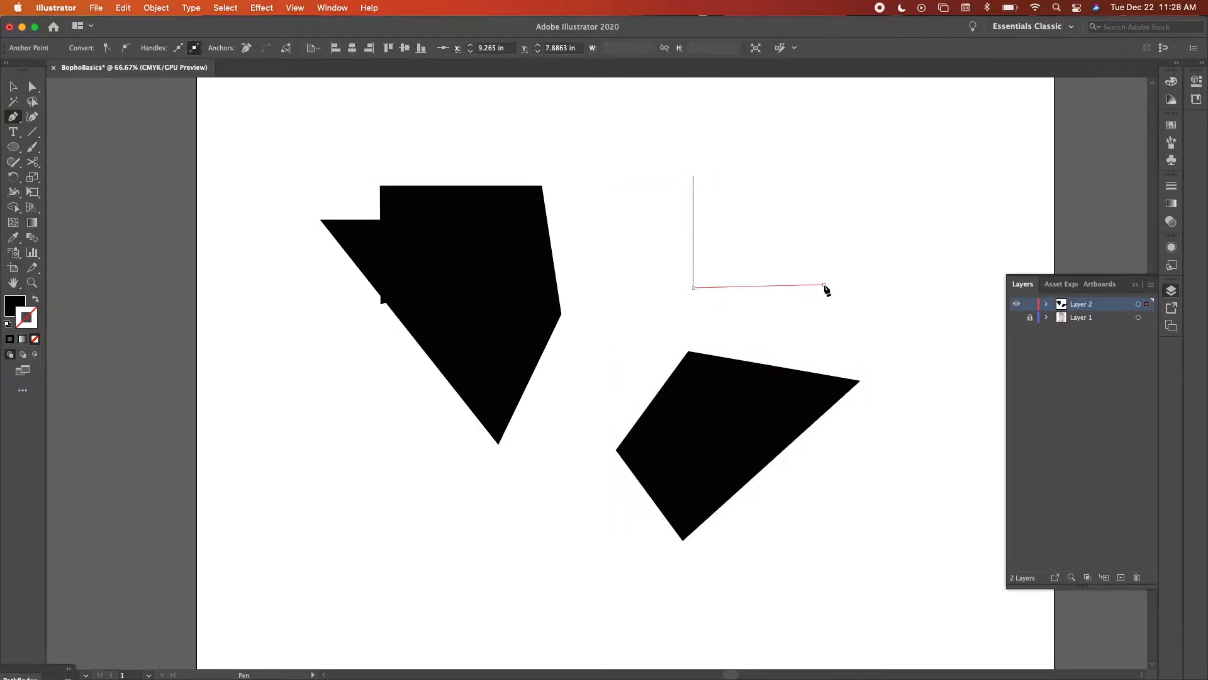
{"action": "left_click", "coordinate": [824, 285]}
{"action": "left_click", "coordinate": [694, 176]}
{"action": "left_click", "coordinate": [654, 296]}
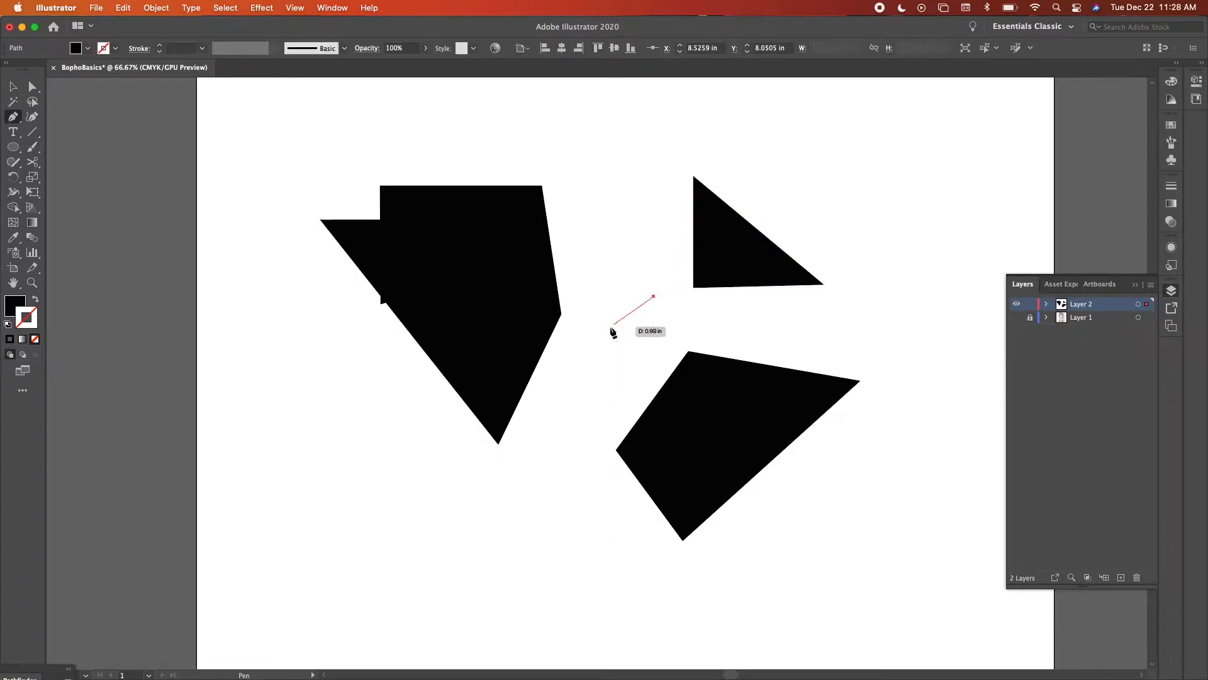
{"action": "left_click", "coordinate": [611, 327]}
{"action": "left_click", "coordinate": [625, 362]}
{"action": "left_click", "coordinate": [654, 297]}
Paint an unfilled triangular outline with the Paintbrush below the large black polygon.
{"action": "key", "text": "b"}
{"action": "mouse_move", "coordinate": [369, 394]}
{"action": "left_mouse_down"}
{"action": "mouse_move", "coordinate": [299, 453]}
{"action": "mouse_move", "coordinate": [386, 469]}
{"action": "mouse_move", "coordinate": [372, 395]}
{"action": "left_mouse_up"}
{"action": "key", "text": "shift+x"}
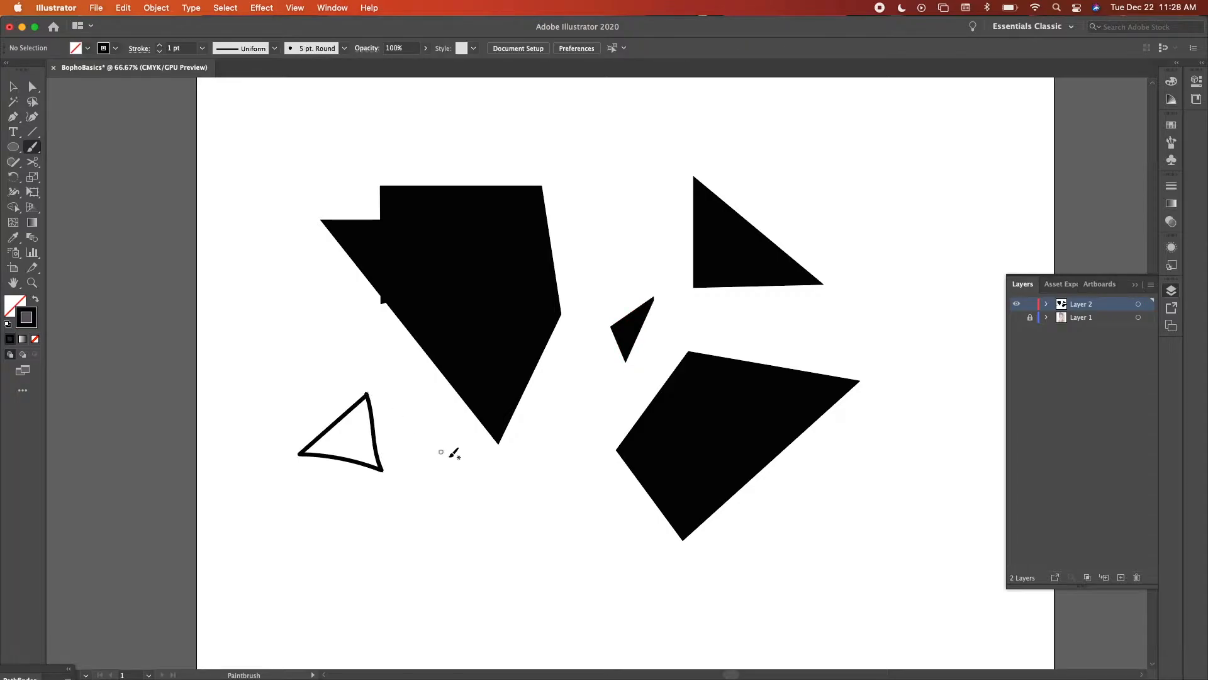
Select all the practice shapes on Layer 2 and delete them.
{"action": "key", "text": "v"}
{"action": "left_click", "coordinate": [751, 255]}
{"action": "left_click", "coordinate": [475, 471]}
{"action": "left_click_drag", "start_coordinate": [494, 486], "coordinate": [876, 504]}
{"action": "key", "text": "Delete"}
Draw an arched Pen segment about 4.6 in wide across the blank artboard, pulling the end anchor's handles down to steepen the curve.
{"action": "key", "text": "p"}
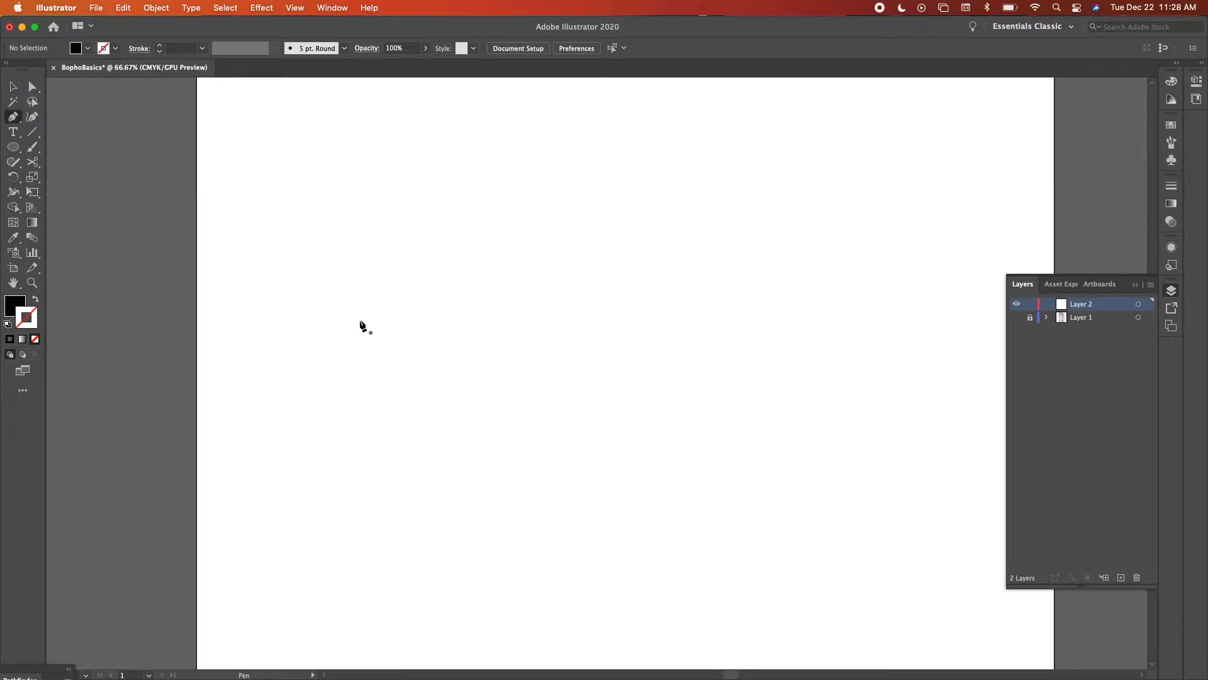
{"action": "left_click", "coordinate": [360, 319]}
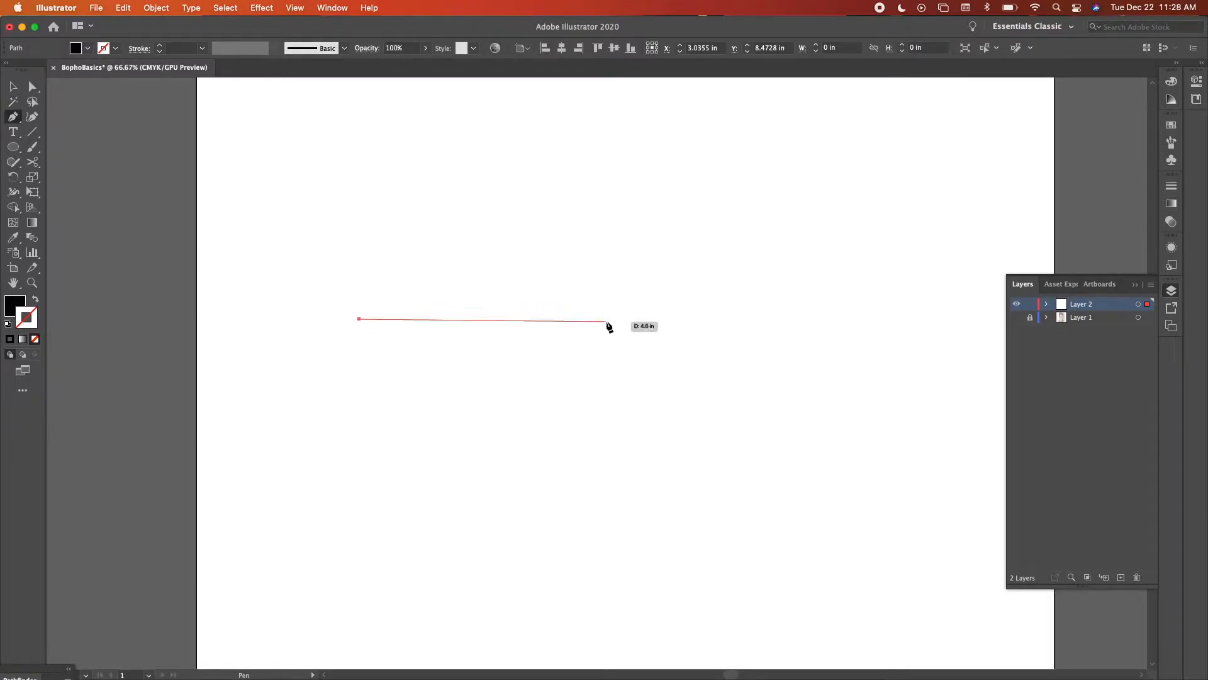
{"action": "key", "text": "shift"}
{"action": "key", "text": "shift"}
{"action": "left_click", "coordinate": [606, 319]}
{"action": "left_click_drag", "start_coordinate": [606, 319], "coordinate": [743, 382]}
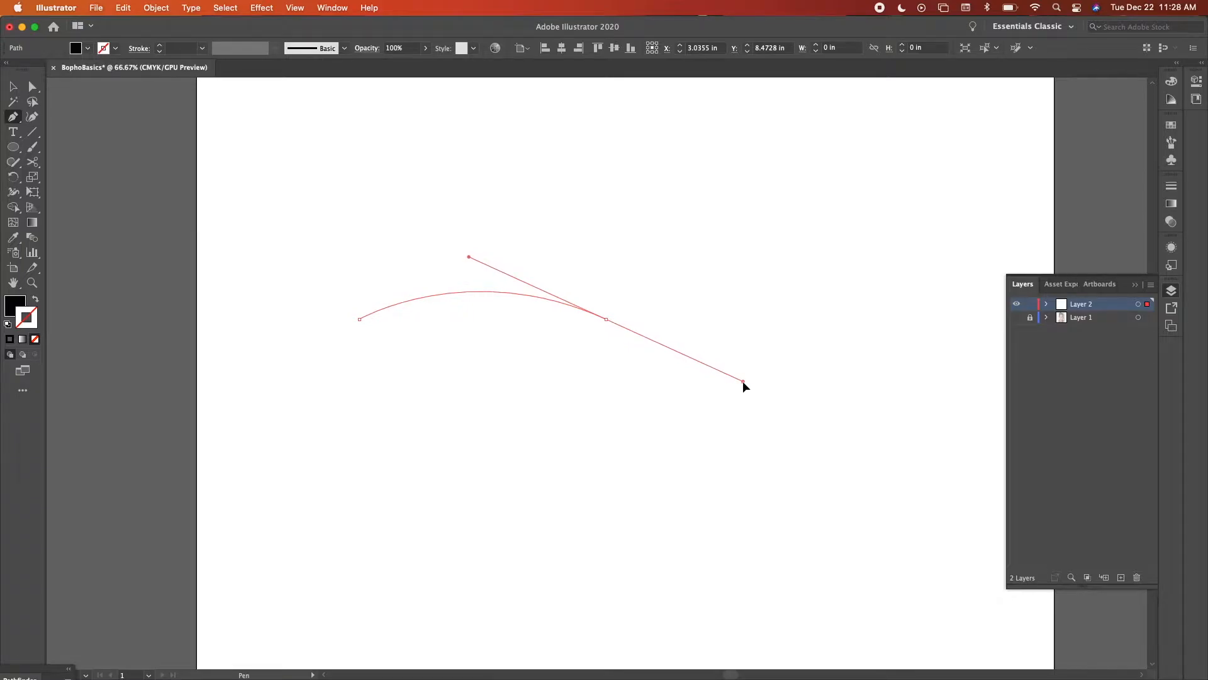
{"action": "left_click_drag", "start_coordinate": [743, 380], "coordinate": [746, 431]}
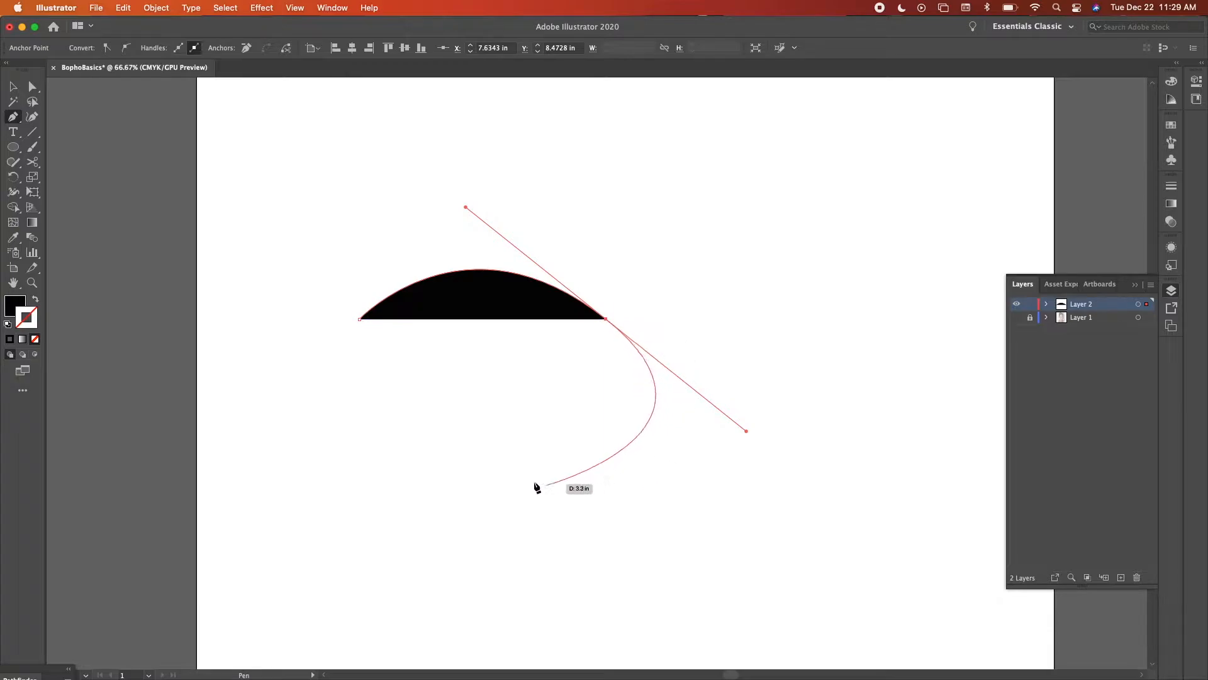
Continue the arched path below and around its left side with curved and straight Pen segments, finishing at a corner point above the arch's left end.
{"action": "left_click", "coordinate": [505, 469]}
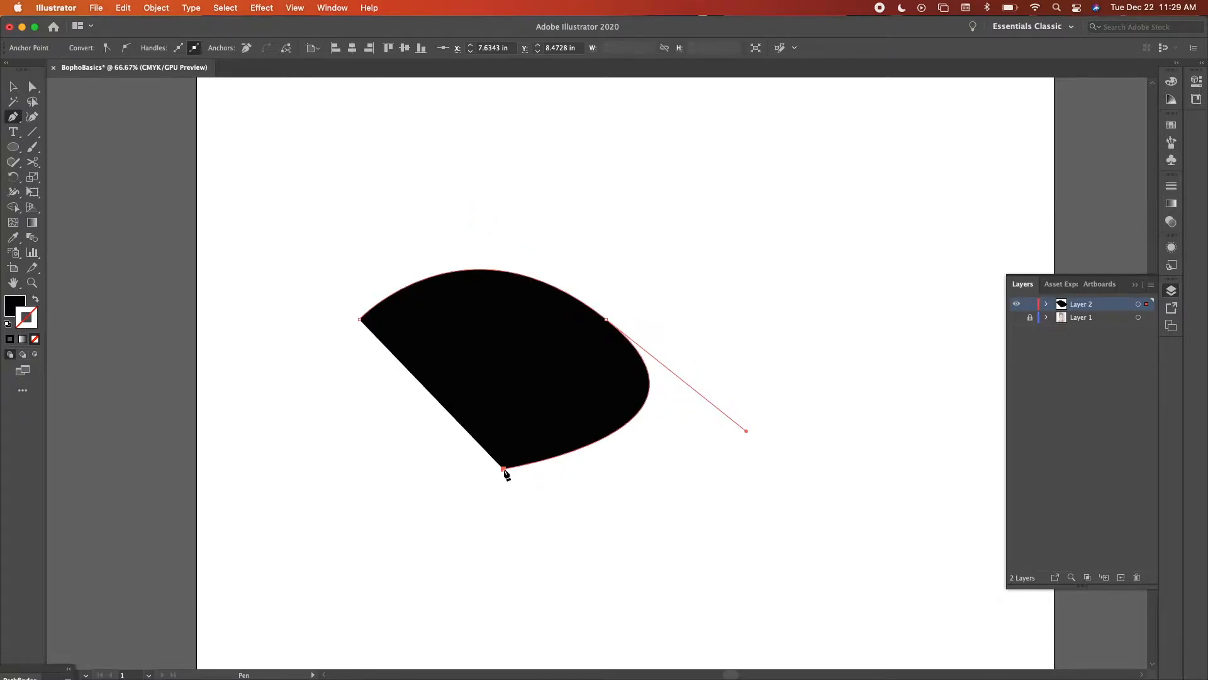
{"action": "left_click", "coordinate": [413, 552]}
{"action": "left_click_drag", "start_coordinate": [414, 552], "coordinate": [358, 297]}
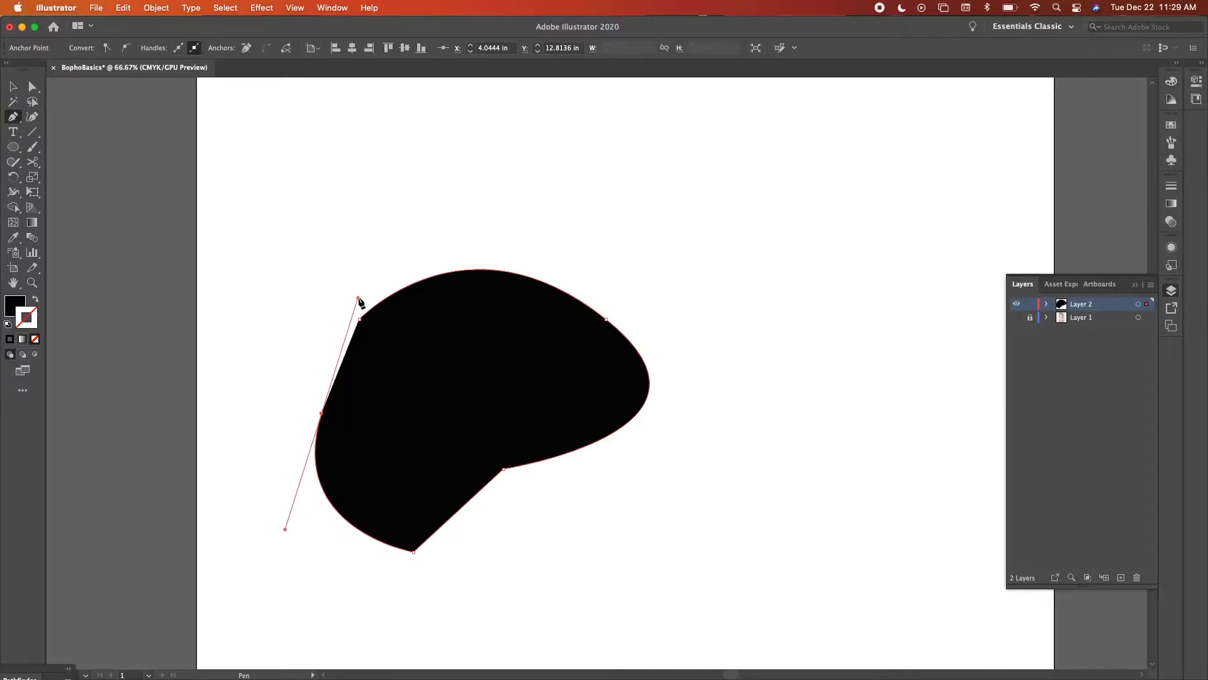
{"action": "left_click_drag", "start_coordinate": [256, 282], "coordinate": [304, 205]}
{"action": "left_click", "coordinate": [304, 204]}
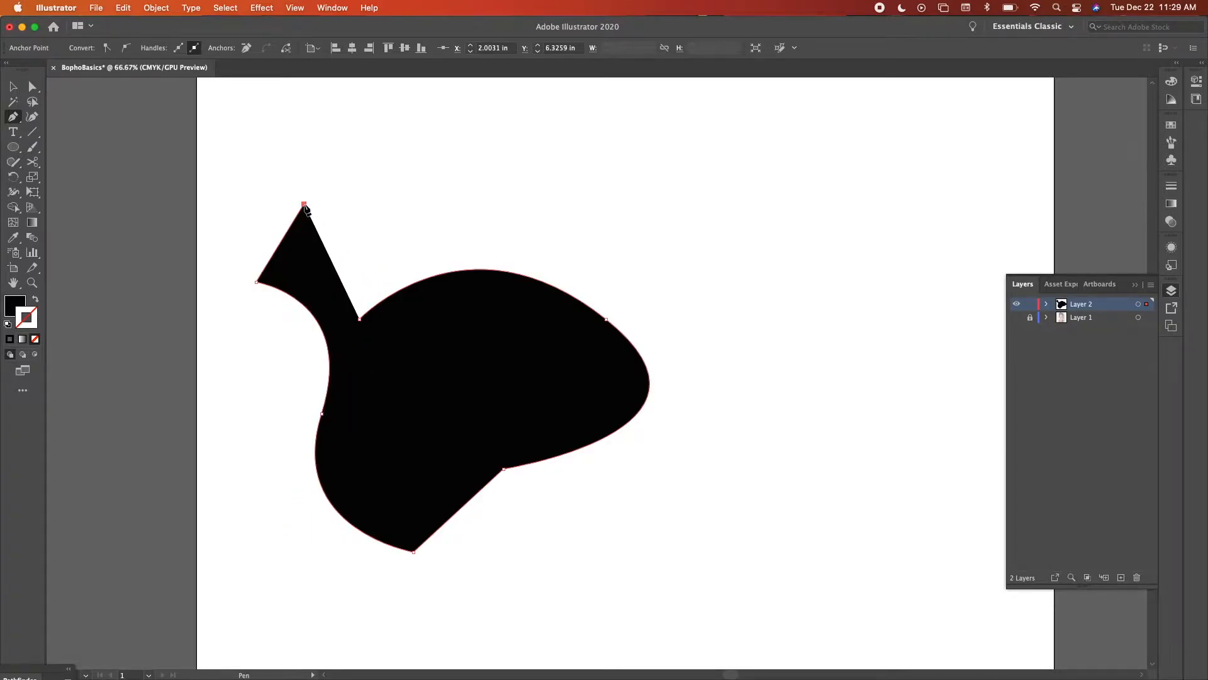
Extend the path from its upper-left corner with three curved Pen segments toward the upper right, and deselect the shape.
{"action": "left_click_drag", "start_coordinate": [437, 171], "coordinate": [539, 212]}
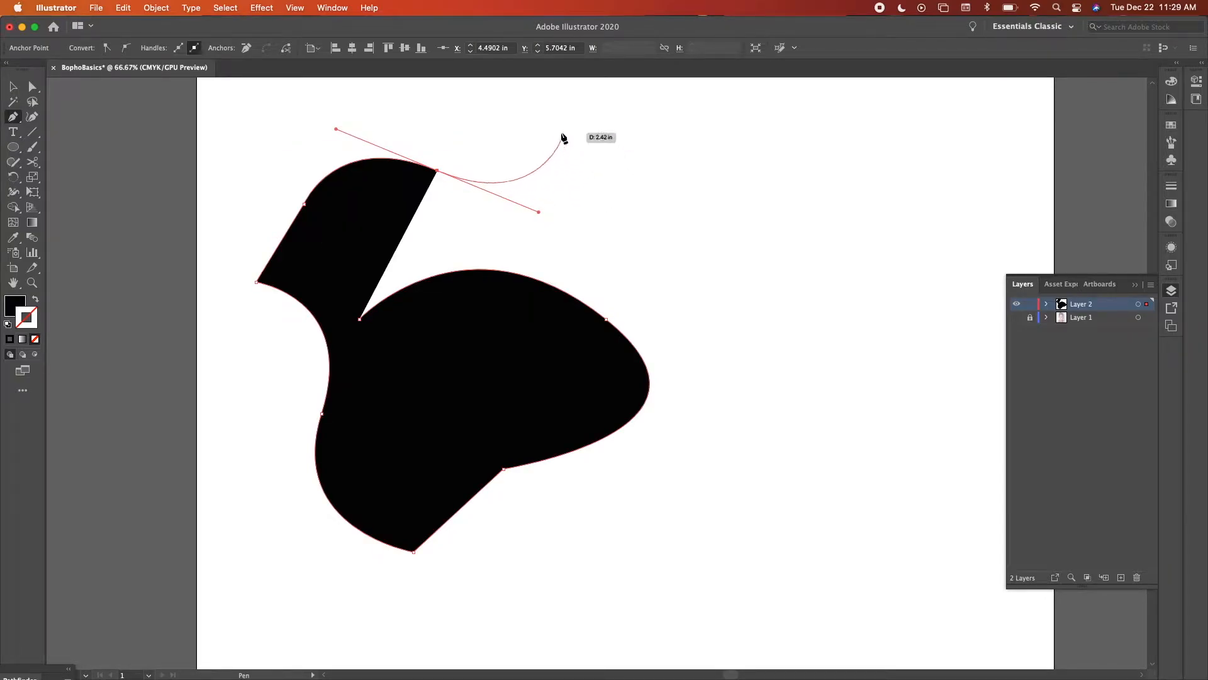
{"action": "left_click_drag", "start_coordinate": [549, 111], "coordinate": [702, 220]}
{"action": "left_click", "coordinate": [709, 351], "text": "super"}
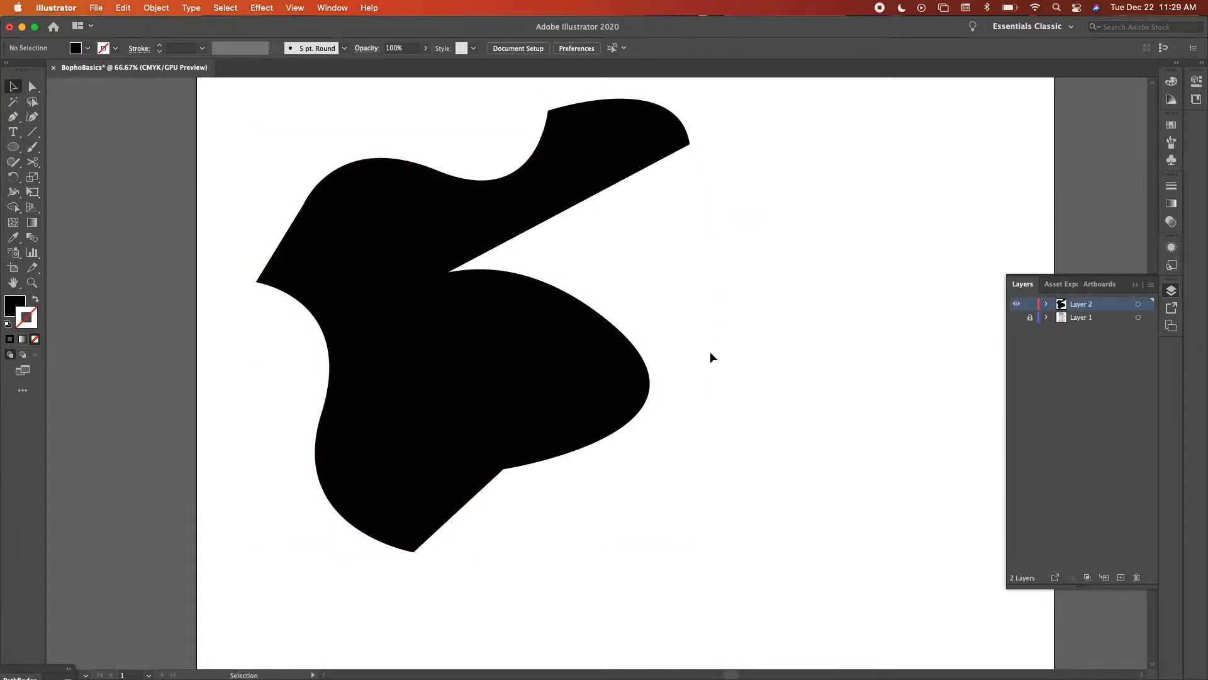
{"action": "left_click", "coordinate": [528, 434], "text": "super"}
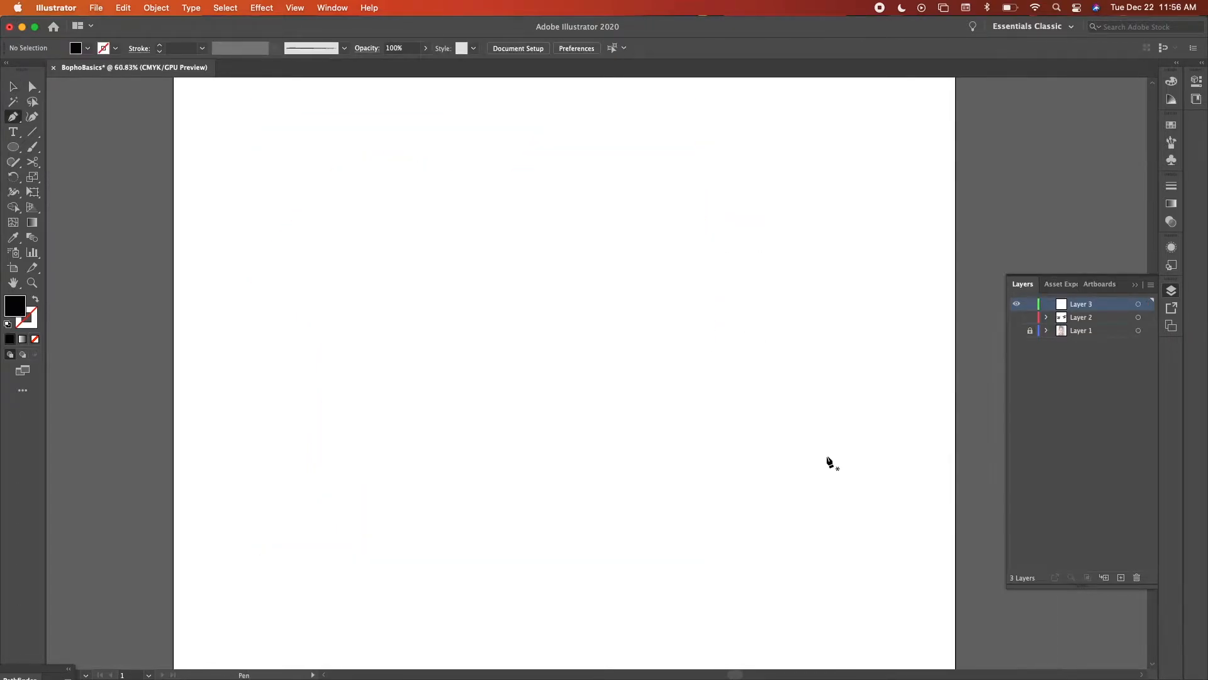
Draw a closed, nearly square shape about 3.8 by 3.6 in on Layer 3 with constrained straight Pen segments, and deselect it.
{"action": "key", "text": "super+minus"}
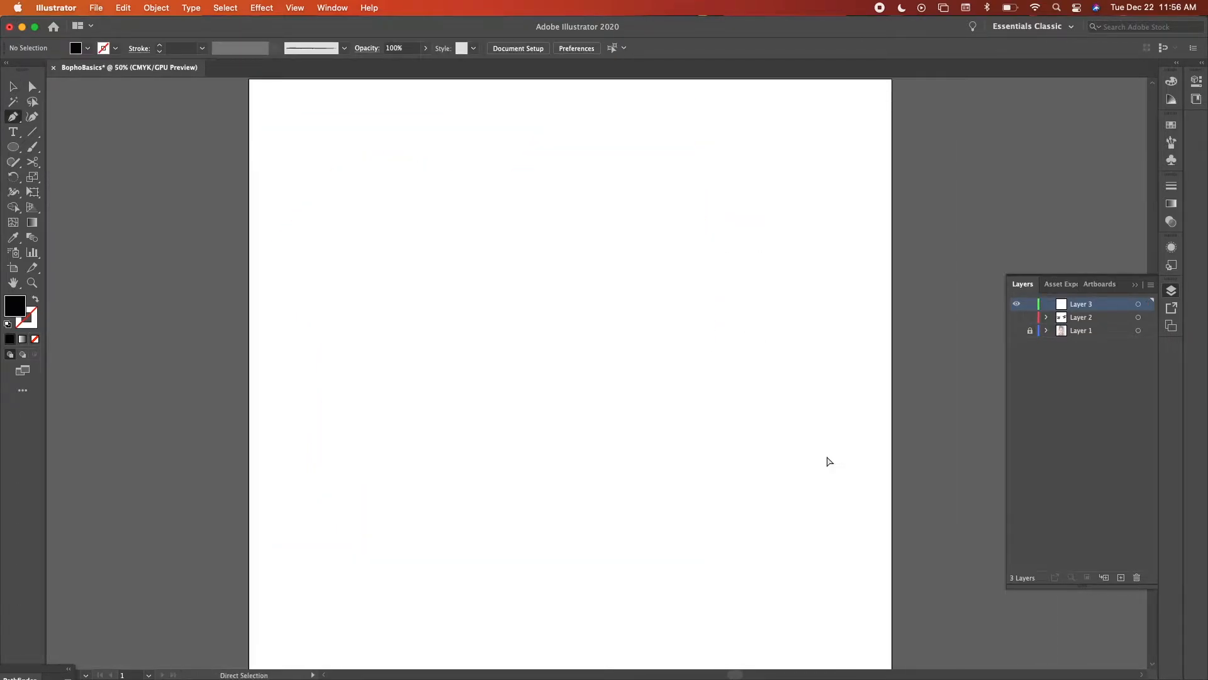
{"action": "scroll", "coordinate": [830, 462], "scroll_direction": "up", "scroll_amount": 2}
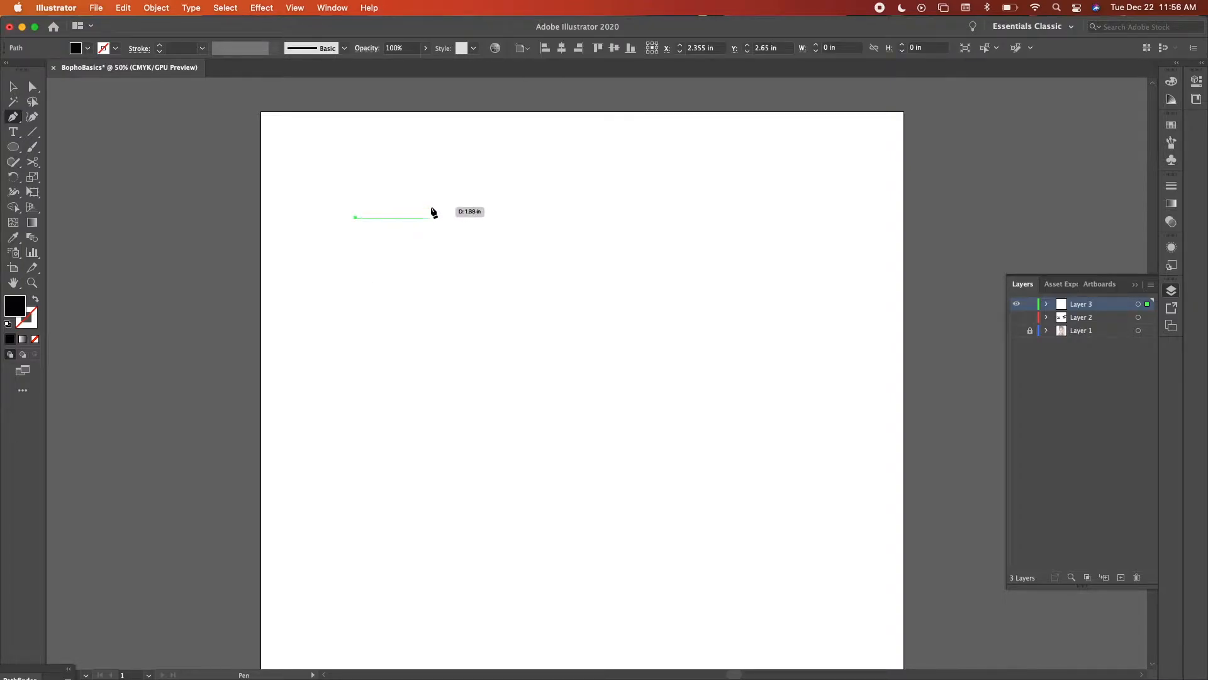
{"action": "left_click", "coordinate": [510, 210], "text": "shift"}
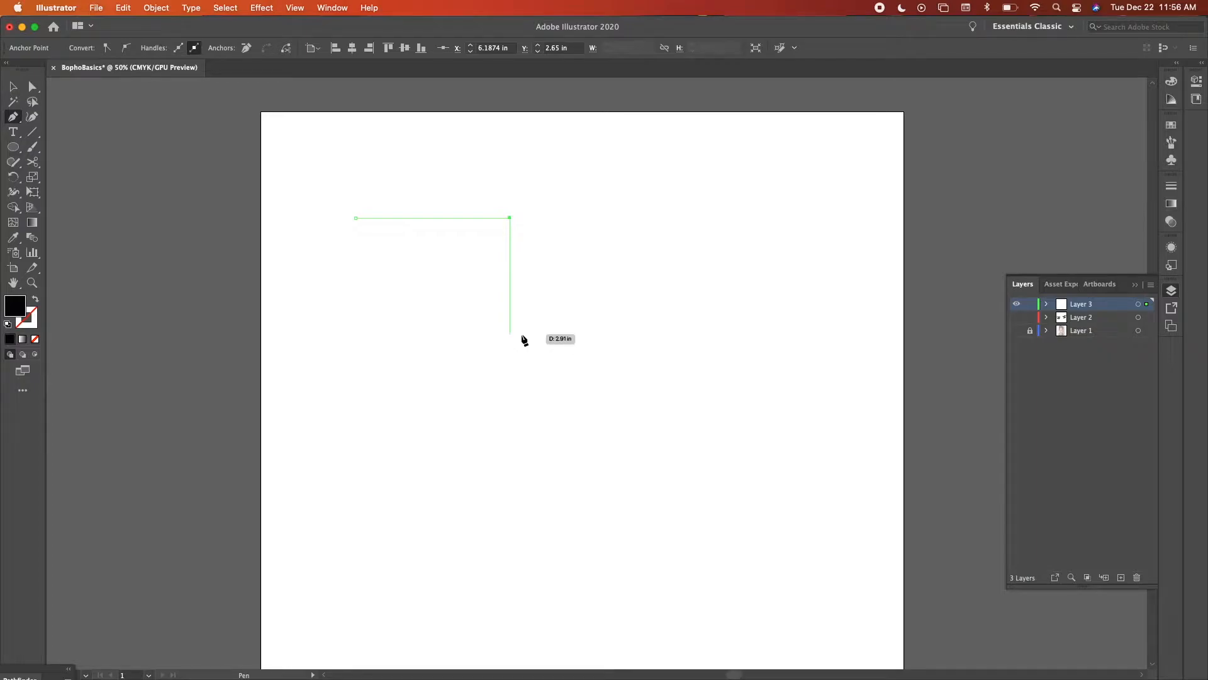
{"action": "left_click", "coordinate": [520, 360], "text": "shift"}
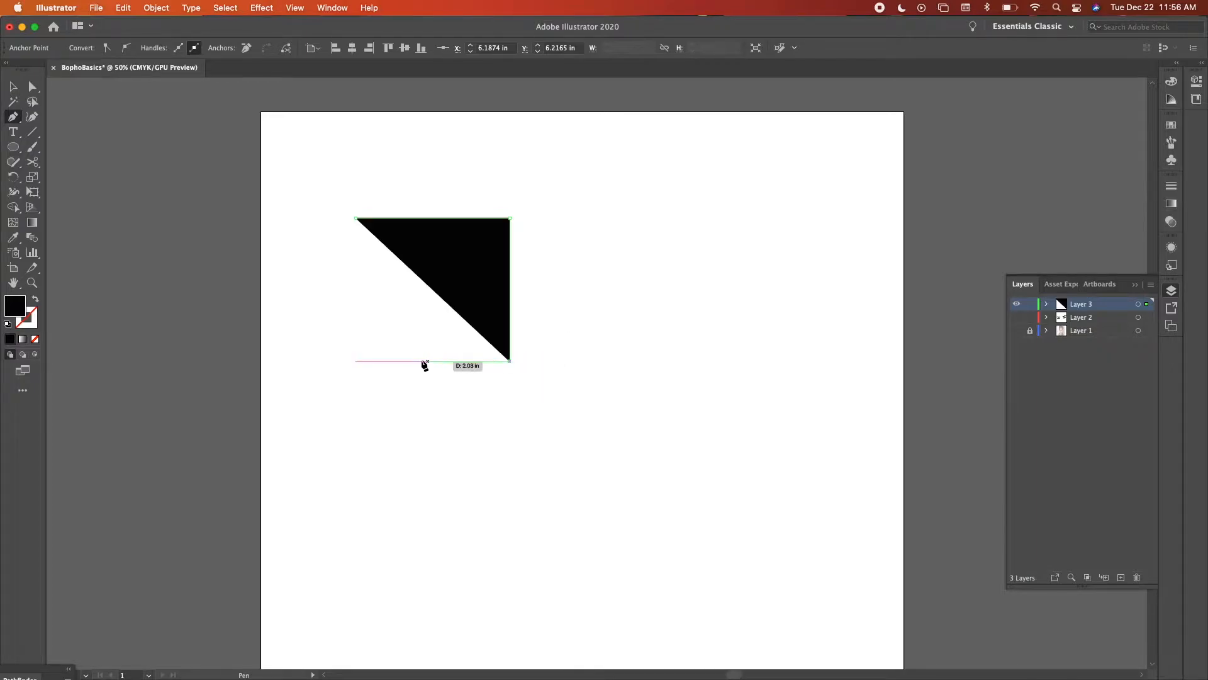
{"action": "left_click", "coordinate": [355, 360]}
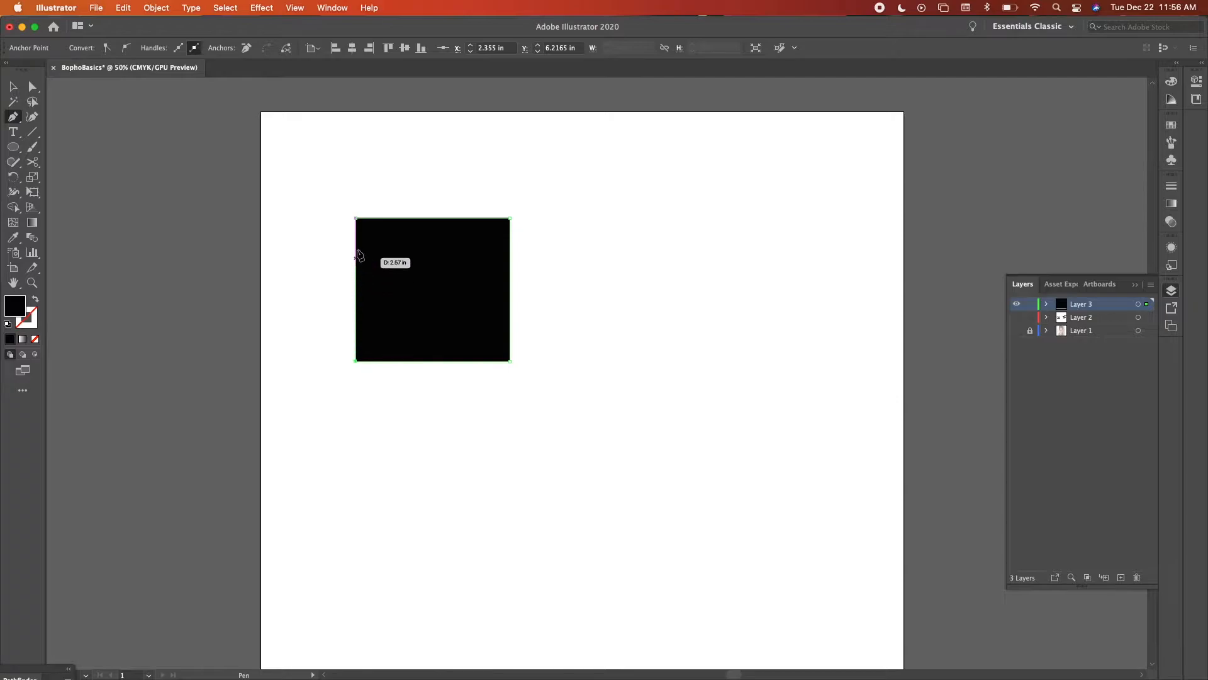
{"action": "left_click", "coordinate": [356, 219]}
{"action": "key", "text": "v"}
{"action": "left_click", "coordinate": [522, 314]}
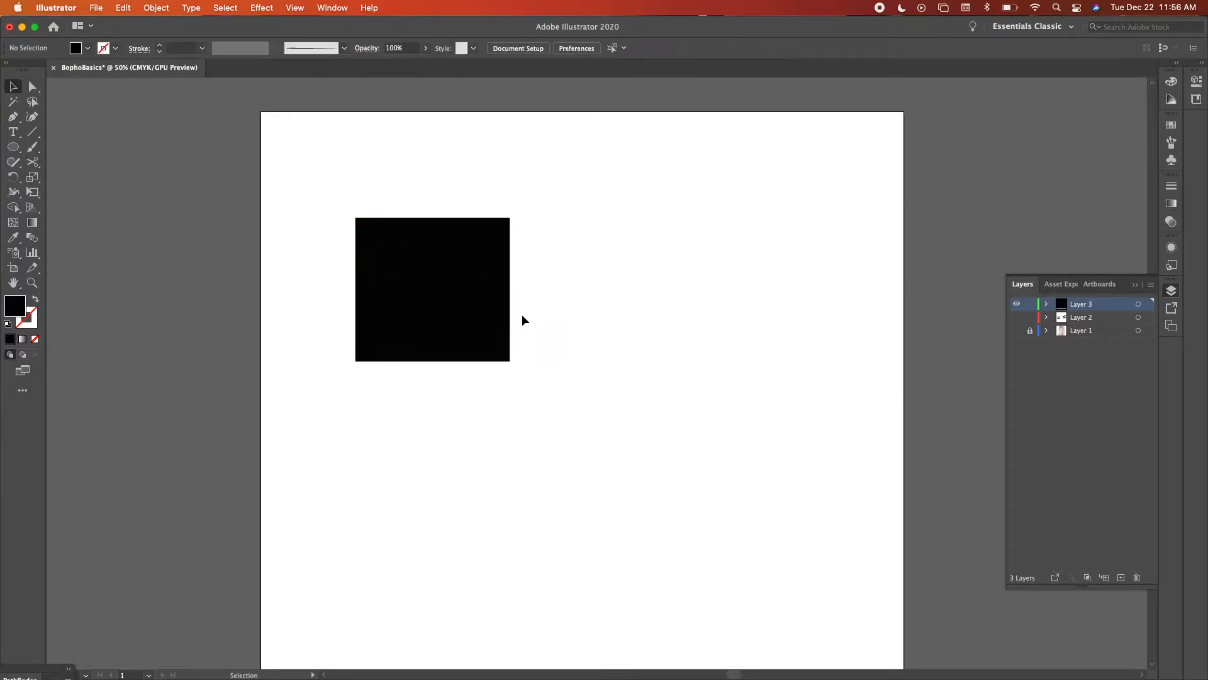
Select the black square and add an anchor point about a third of the way along its top edge.
{"action": "left_click", "coordinate": [475, 312]}
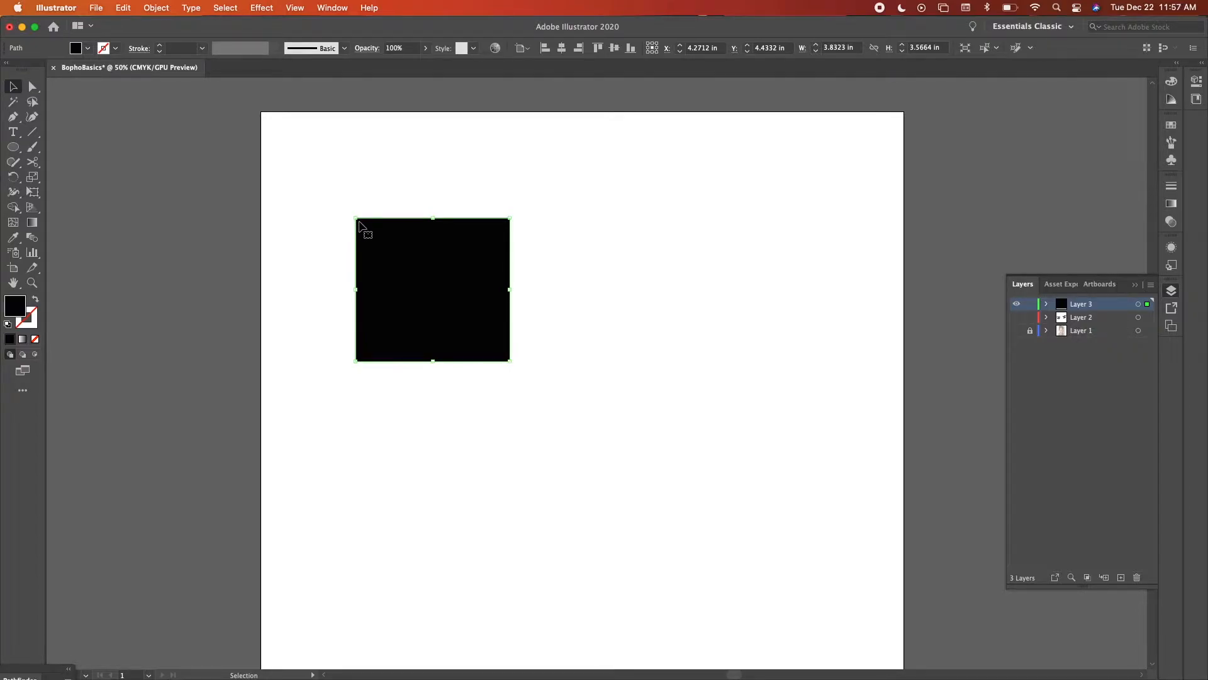
{"action": "key", "text": "super+plus"}
{"action": "key", "text": "super+plus"}
{"action": "key", "text": "super+plus"}
{"action": "key", "text": "super+plus"}
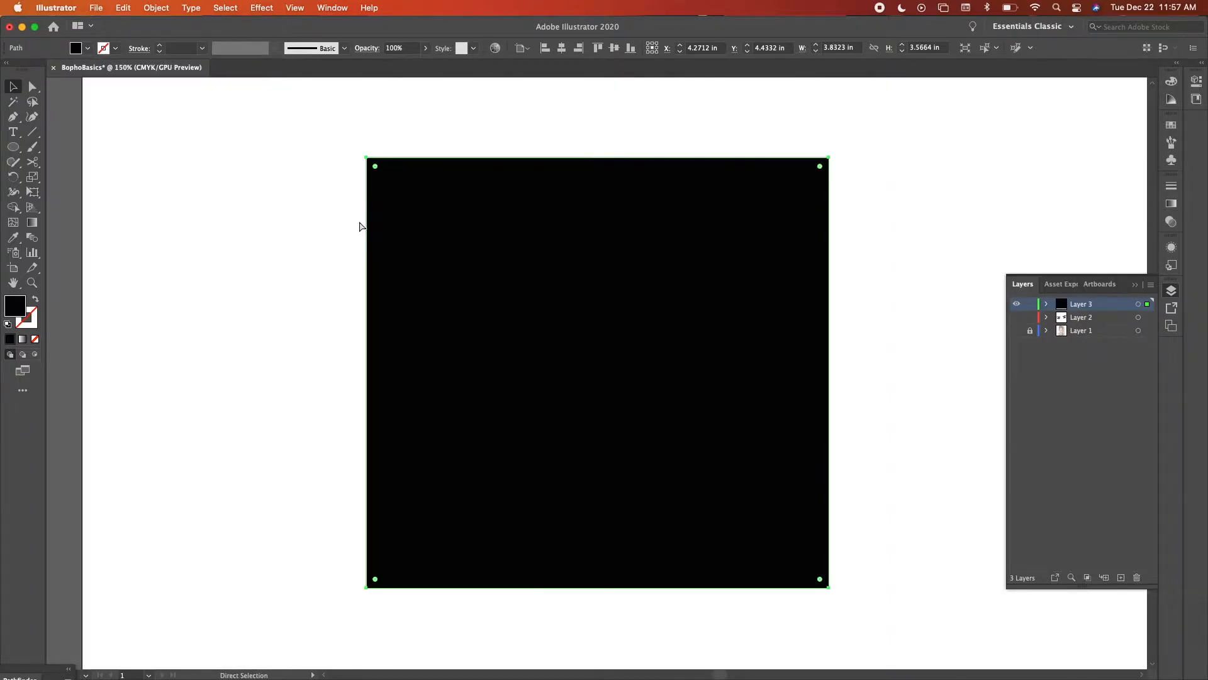
{"action": "scroll", "coordinate": [359, 222], "scroll_direction": "up", "scroll_amount": 4}
{"action": "scroll", "coordinate": [359, 221], "scroll_direction": "up", "scroll_amount": 1}
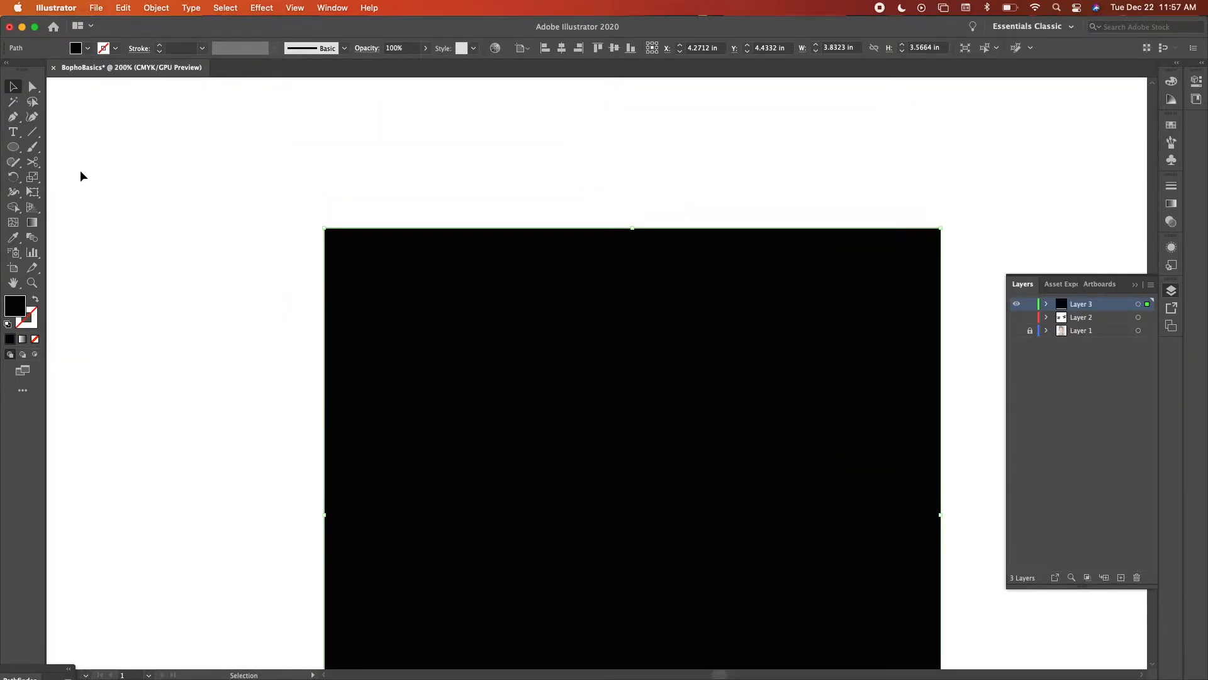
{"action": "key", "text": "plus"}
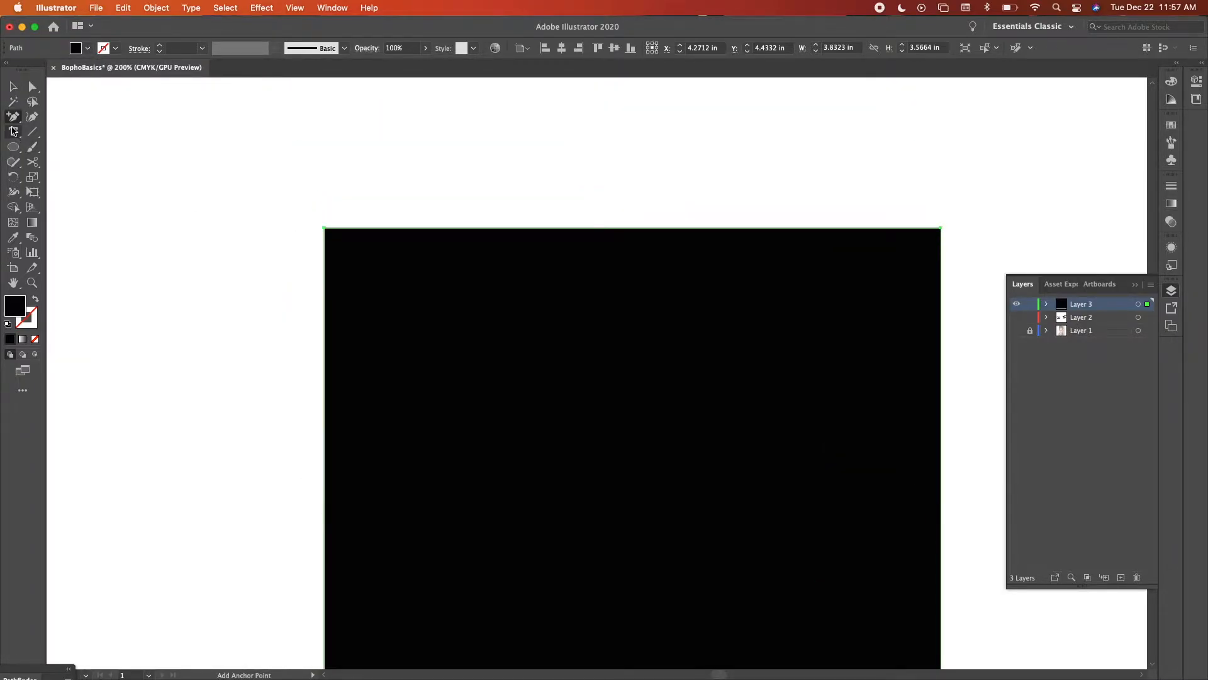
{"action": "left_click_drag", "start_coordinate": [14, 120], "coordinate": [62, 136]}
{"action": "scroll", "coordinate": [223, 185], "scroll_direction": "up", "scroll_amount": 5}
{"action": "scroll", "coordinate": [560, 315], "scroll_direction": "right", "scroll_amount": 5}
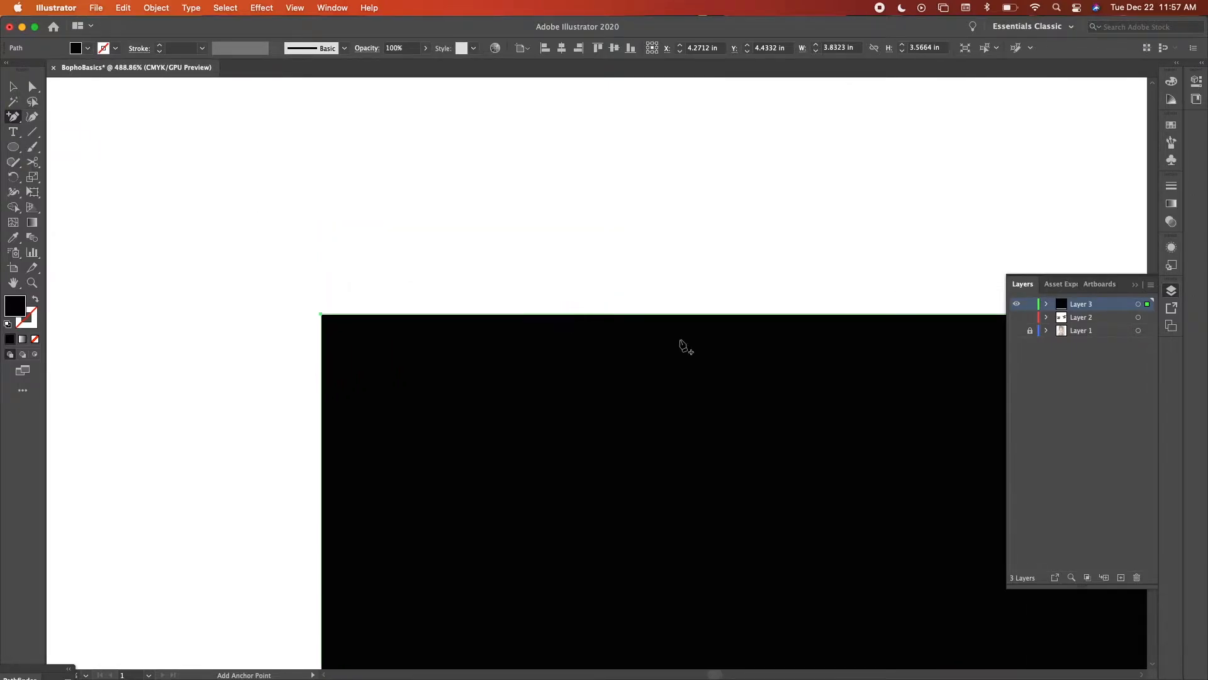
{"action": "scroll", "coordinate": [680, 341], "scroll_direction": "right", "scroll_amount": 5}
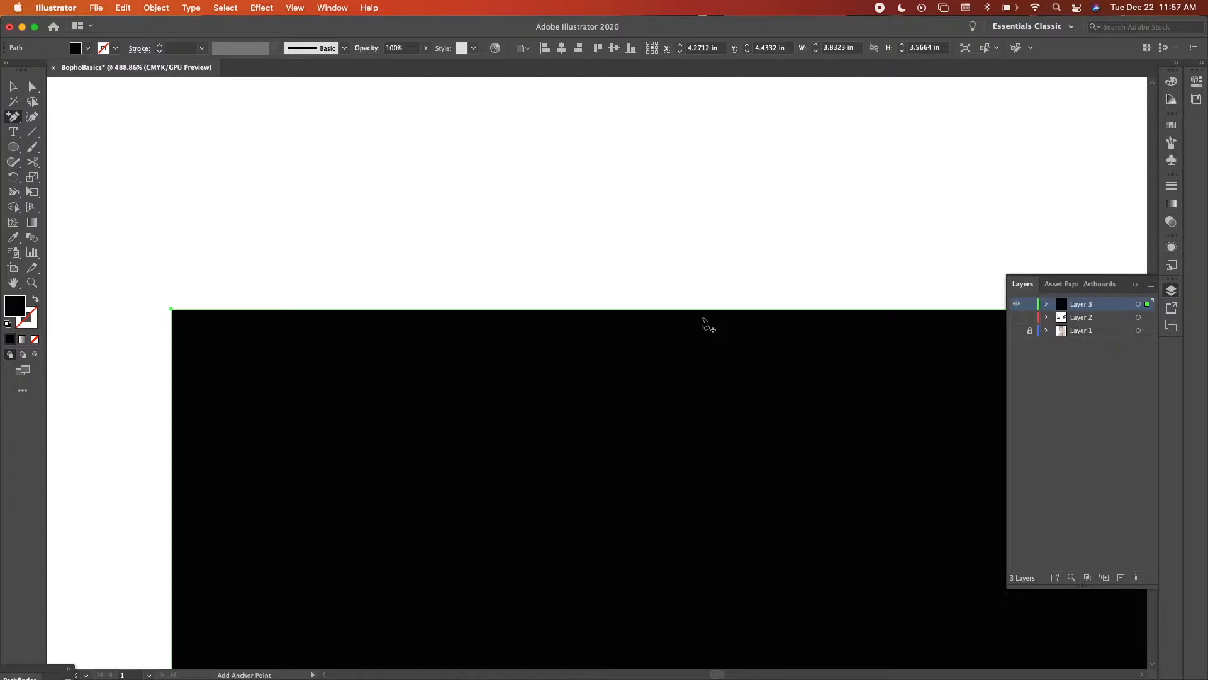
{"action": "left_click", "coordinate": [701, 309]}
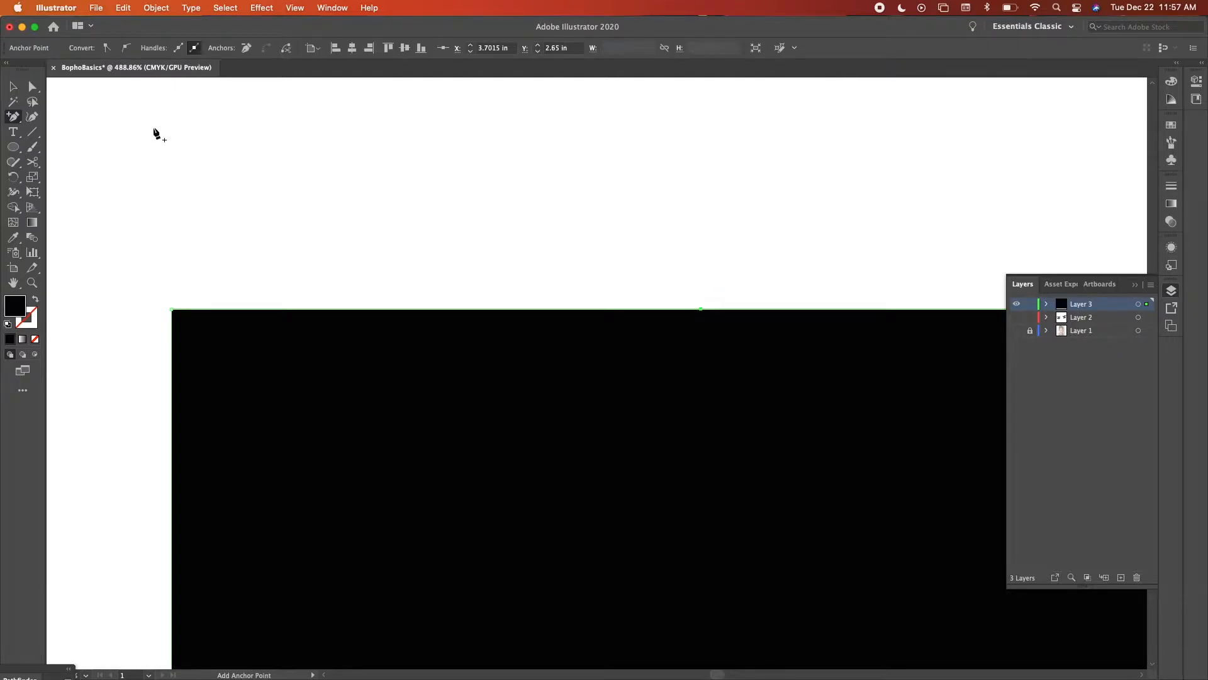
Pull the added top-edge anchor up about 0.7 in with the Direct Selection tool to form a peak.
{"action": "left_click", "coordinate": [34, 92]}
{"action": "scroll", "coordinate": [461, 304], "scroll_direction": "down", "scroll_amount": 1}
{"action": "left_click", "coordinate": [707, 209]}
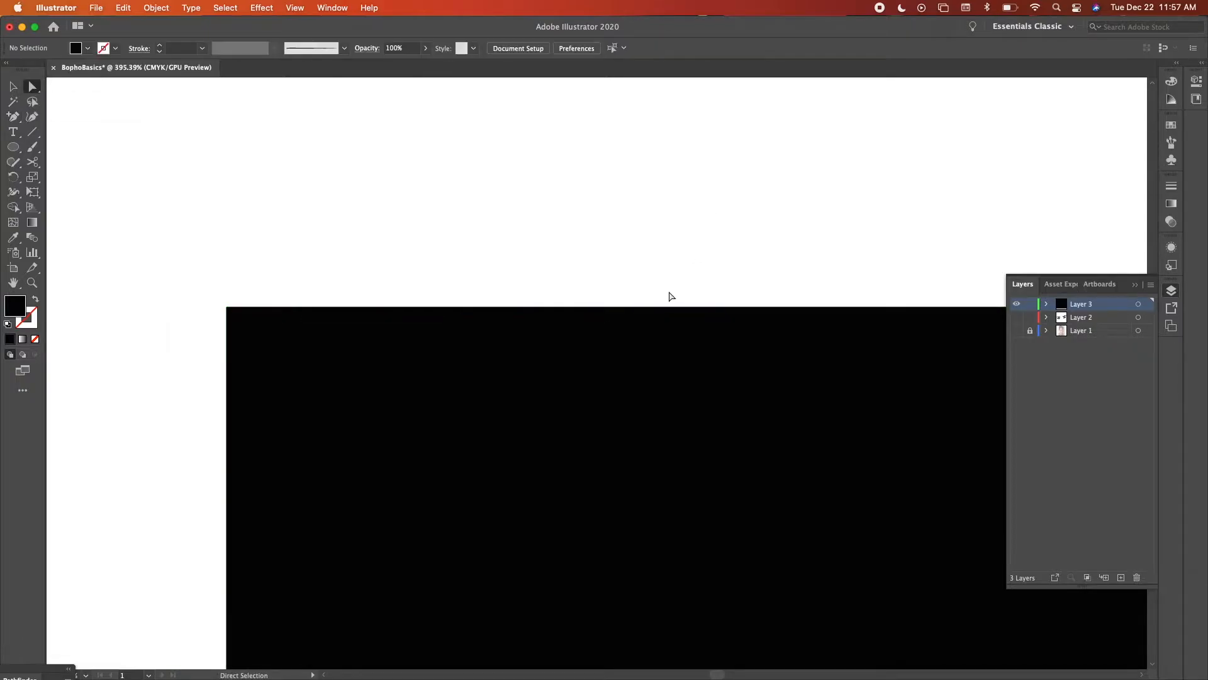
{"action": "left_click", "coordinate": [662, 314]}
{"action": "left_click", "coordinate": [656, 309]}
{"action": "scroll", "coordinate": [659, 311], "scroll_direction": "down", "scroll_amount": 4}
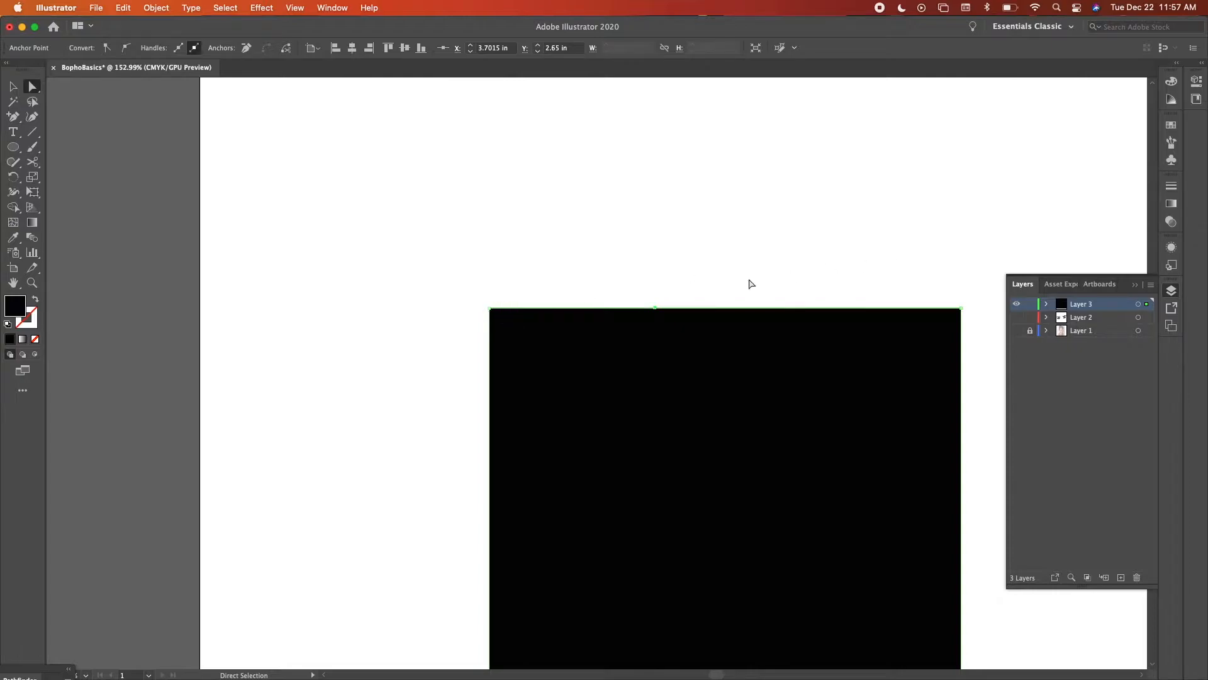
{"action": "left_click_drag", "start_coordinate": [657, 309], "coordinate": [652, 224]}
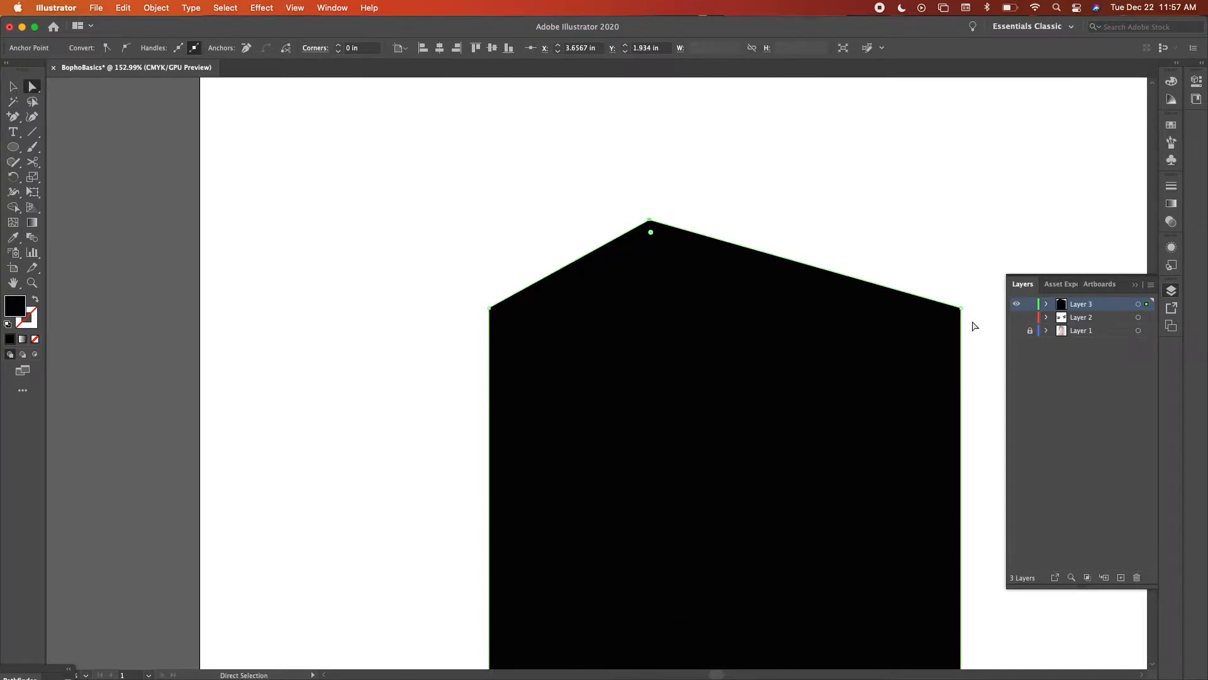
Deselect the shape and shift its peak anchor about 0.13 in to the right.
{"action": "left_click_drag", "start_coordinate": [967, 503], "coordinate": [976, 502]}
{"action": "scroll", "coordinate": [973, 504], "scroll_direction": "down", "scroll_amount": 1}
{"action": "scroll", "coordinate": [973, 504], "scroll_direction": "right", "scroll_amount": 1}
{"action": "left_click", "coordinate": [973, 503]}
{"action": "scroll", "coordinate": [974, 504], "scroll_direction": "down", "scroll_amount": 3}
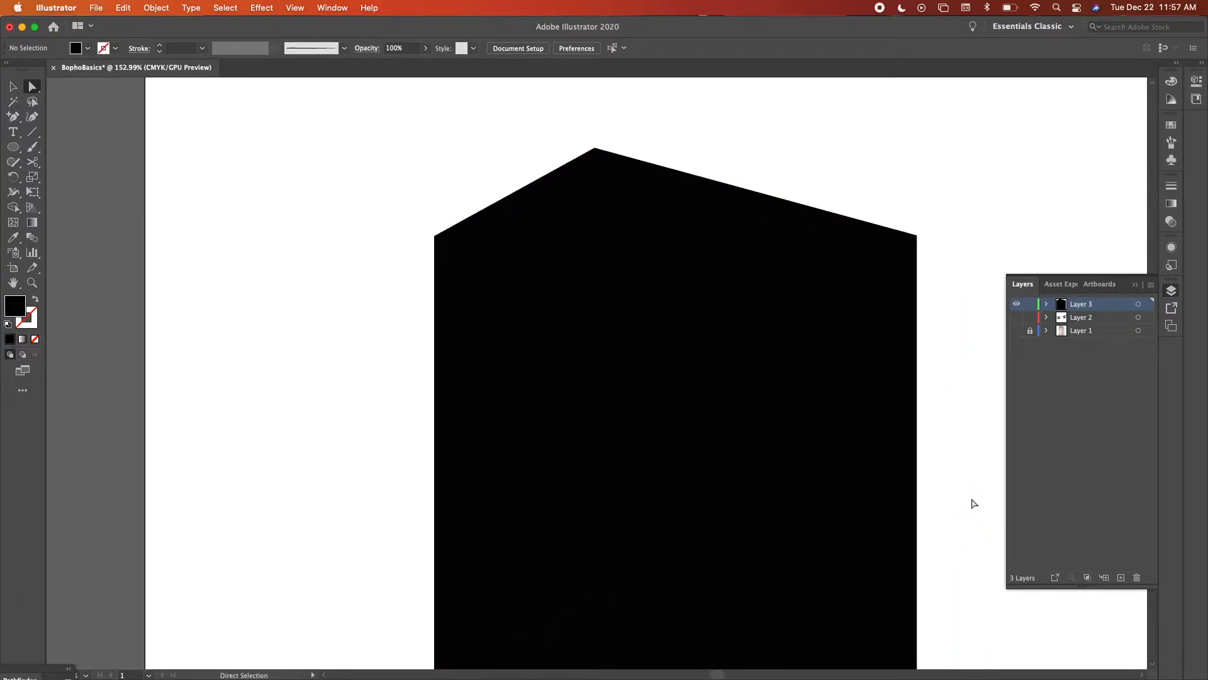
{"action": "scroll", "coordinate": [843, 337], "scroll_direction": "up", "scroll_amount": 1}
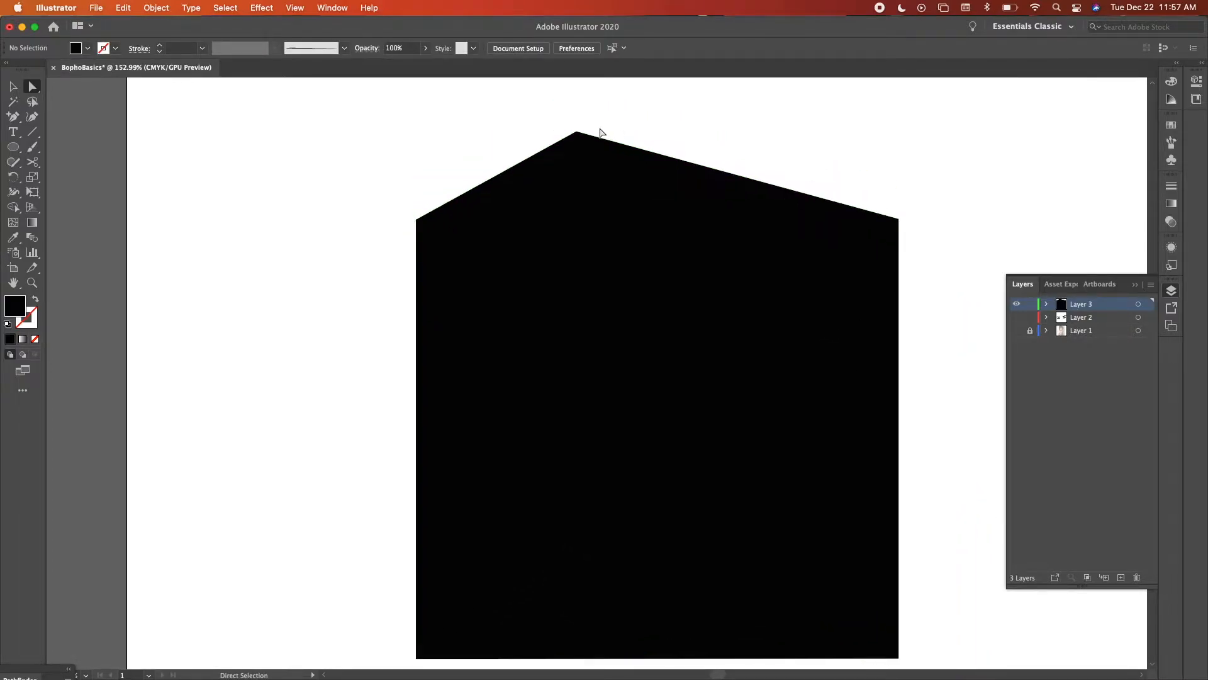
{"action": "left_click_drag", "start_coordinate": [577, 132], "coordinate": [595, 137]}
{"action": "key", "text": "plus"}
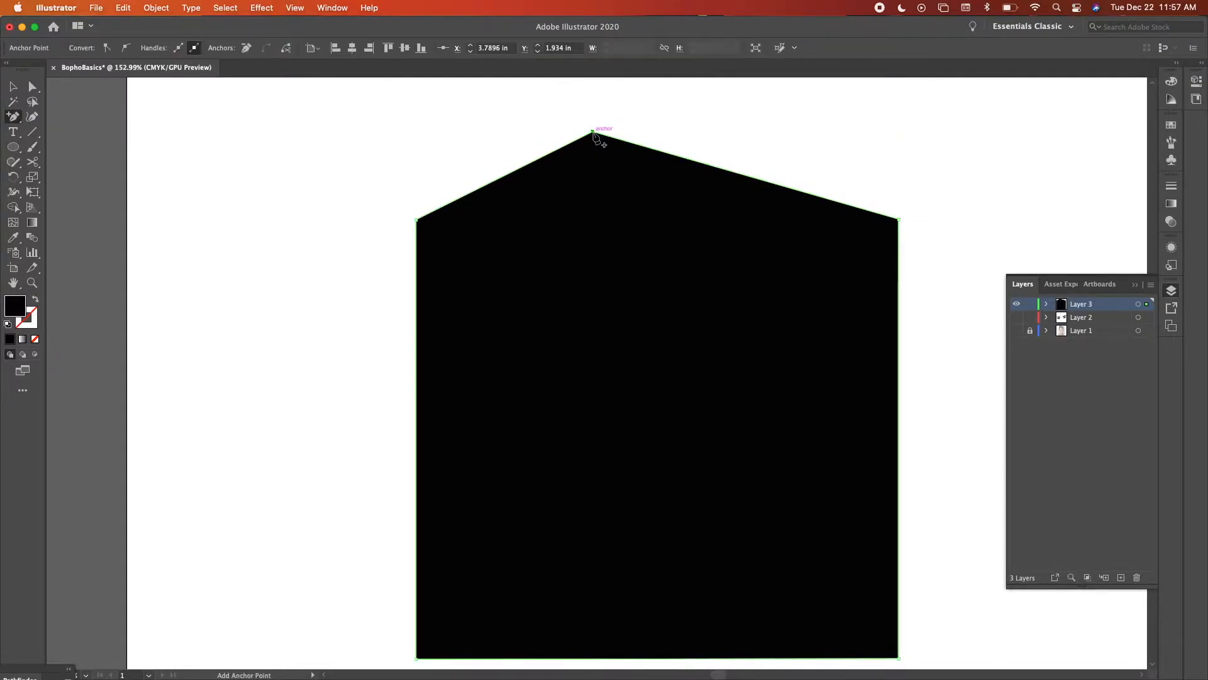
{"action": "left_click", "coordinate": [736, 178]}
{"action": "key", "text": "Return"}
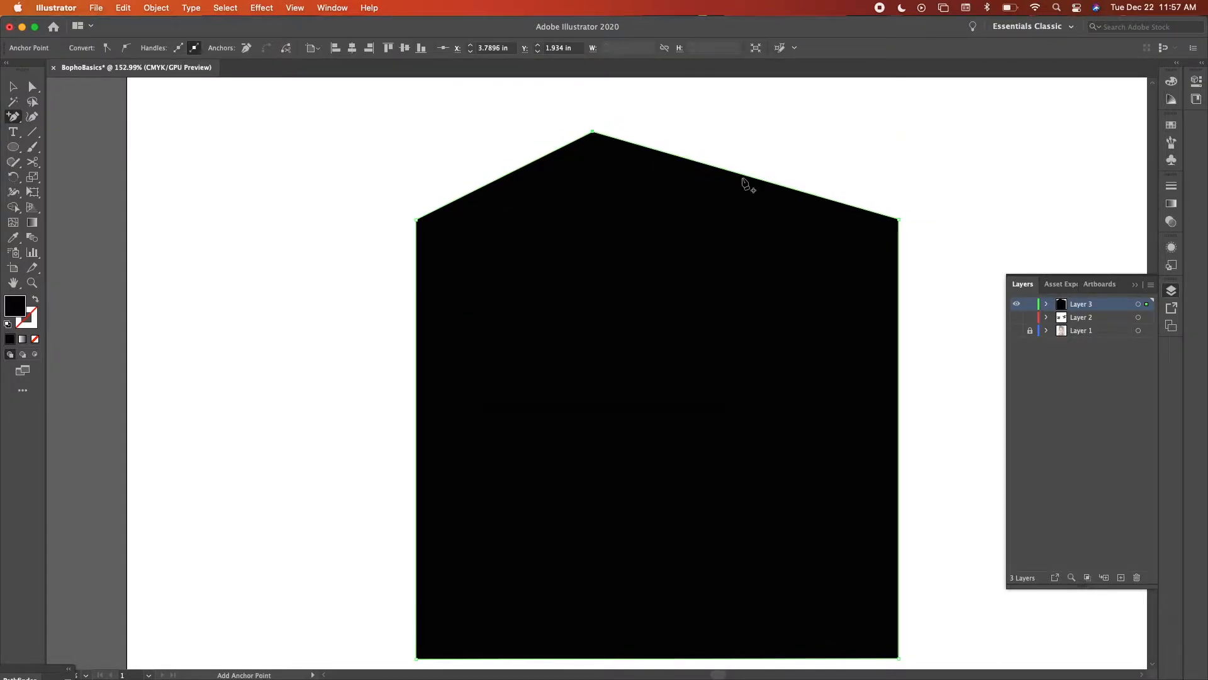
Remove the shape's upper-right corner anchor with the Delete Anchor Point tool.
{"action": "key", "text": "minus"}
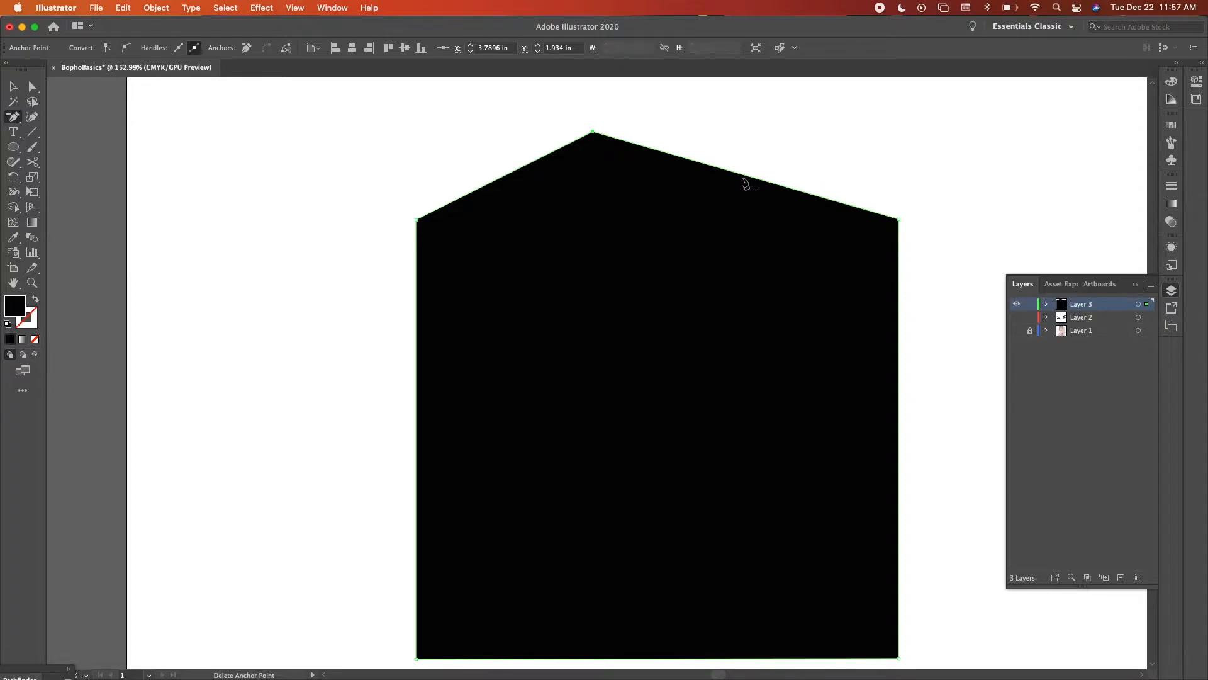
{"action": "left_click", "coordinate": [13, 117]}
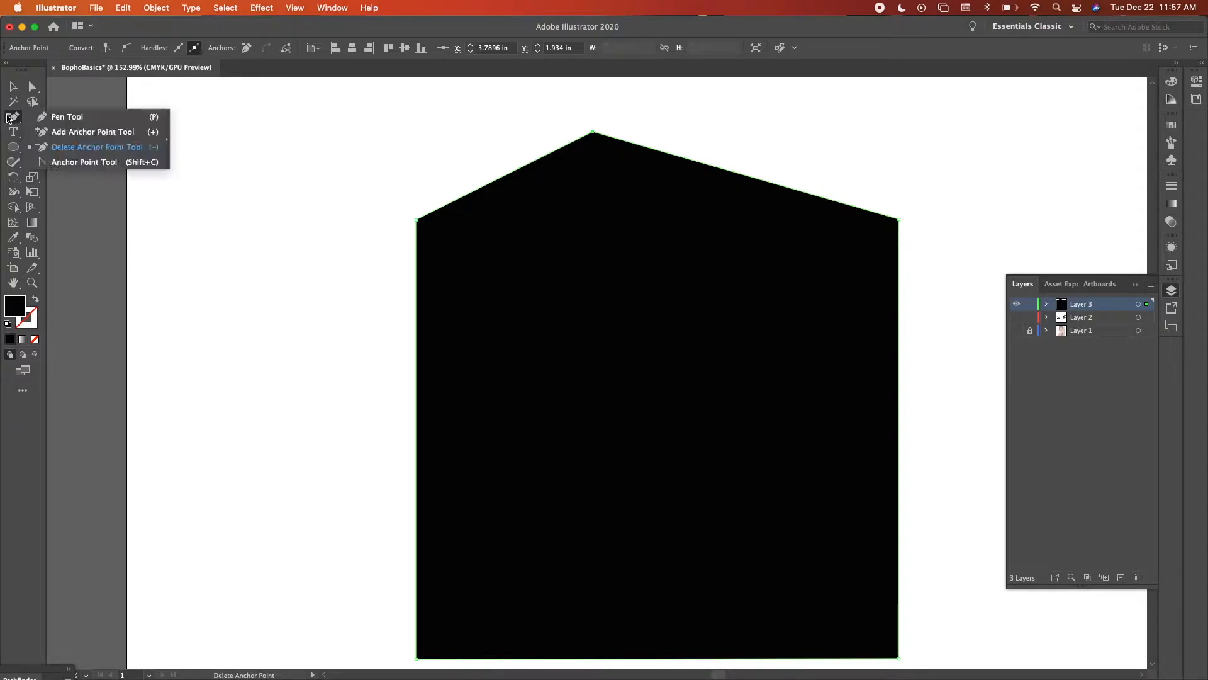
{"action": "left_click", "coordinate": [76, 149]}
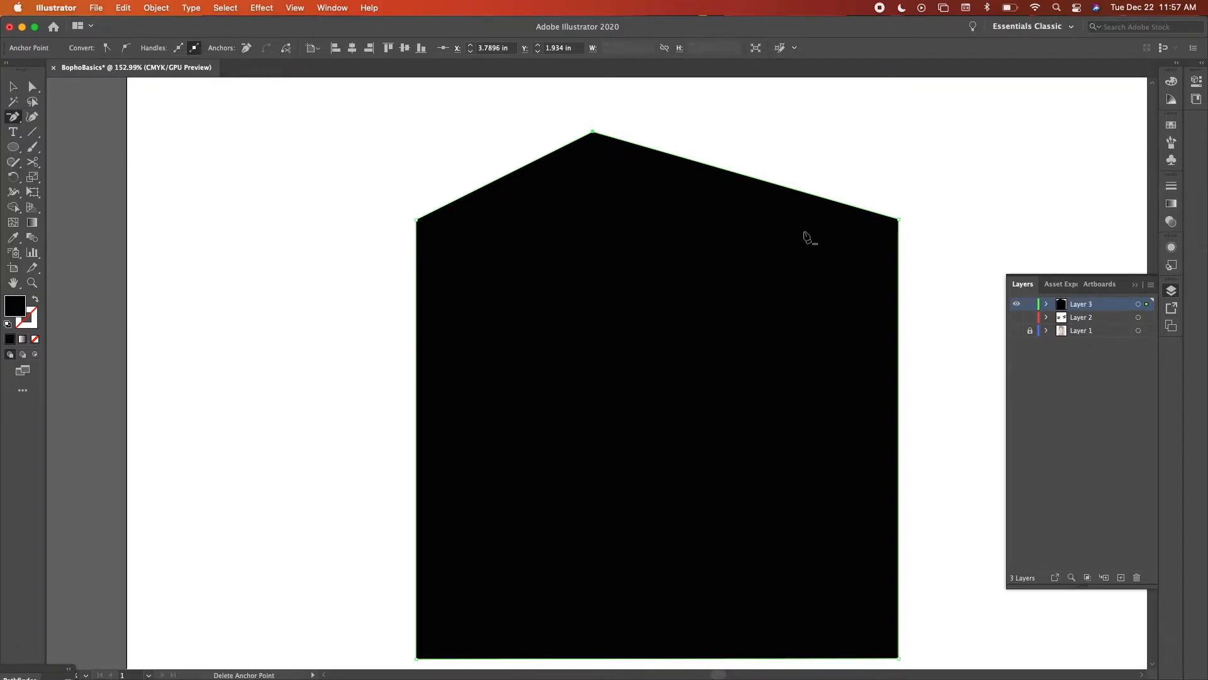
{"action": "left_click", "coordinate": [898, 220]}
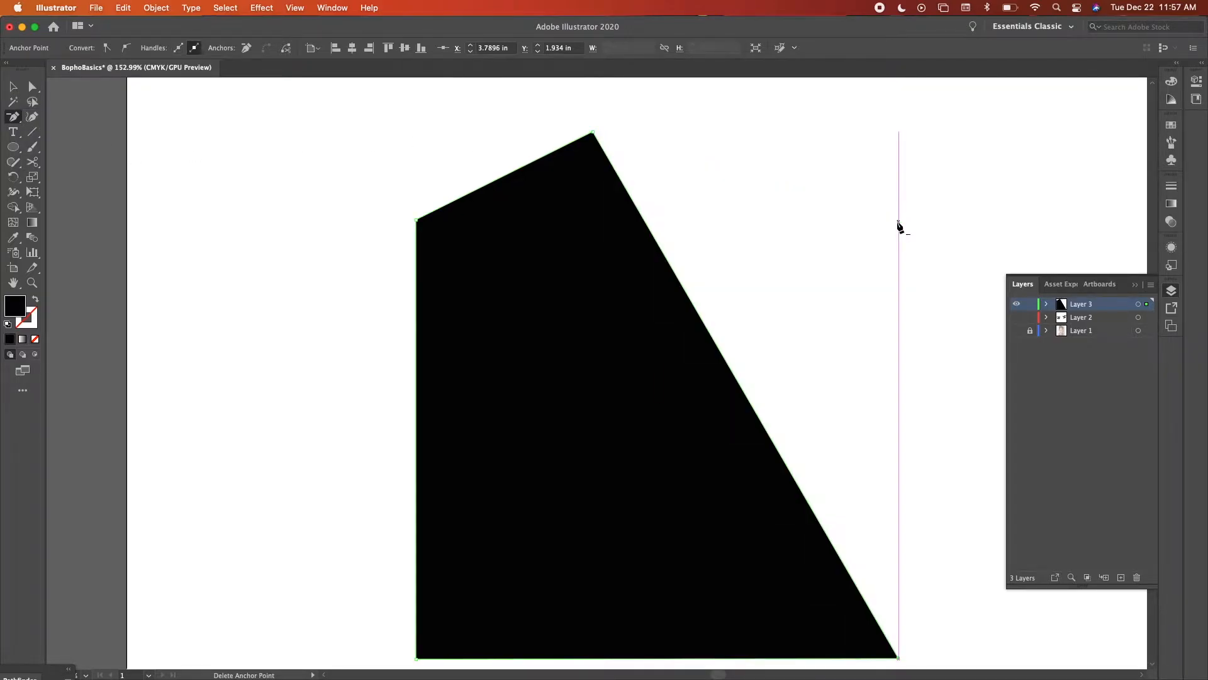
Add an anchor midway along the long slanted edge and pull it up and outward to rebuild the upper-right corner.
{"action": "scroll", "coordinate": [887, 397], "scroll_direction": "down", "scroll_amount": 1}
{"action": "scroll", "coordinate": [887, 397], "scroll_direction": "right", "scroll_amount": 1}
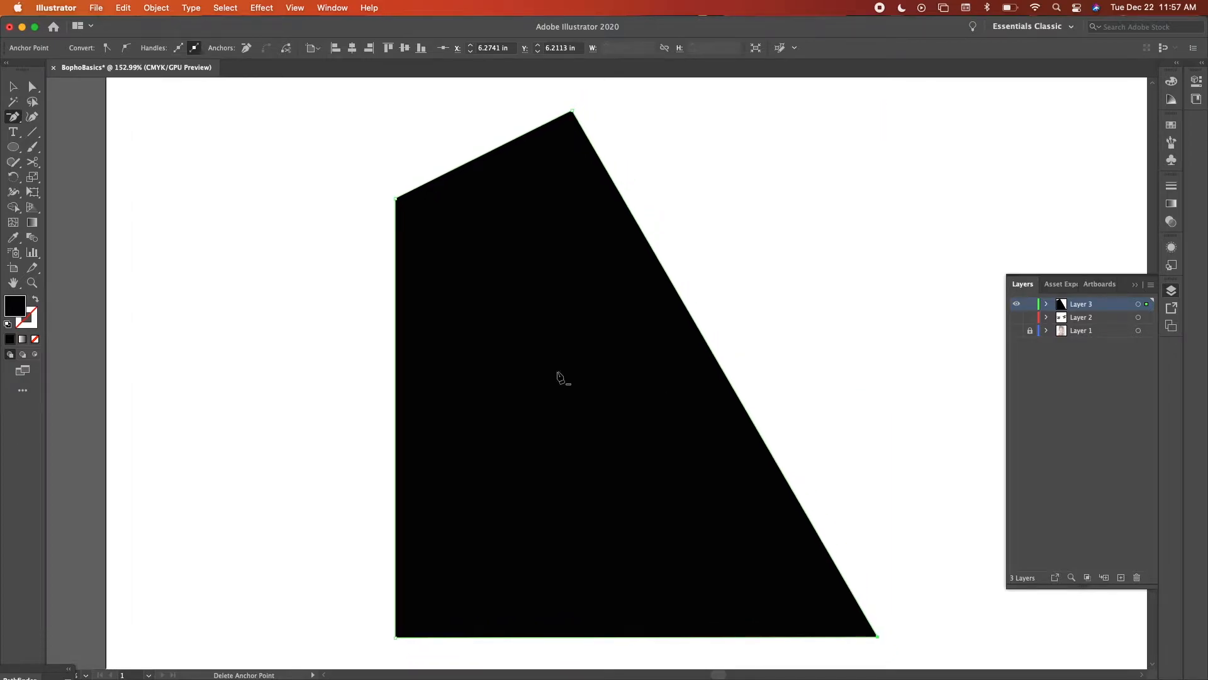
{"action": "key", "text": "plus"}
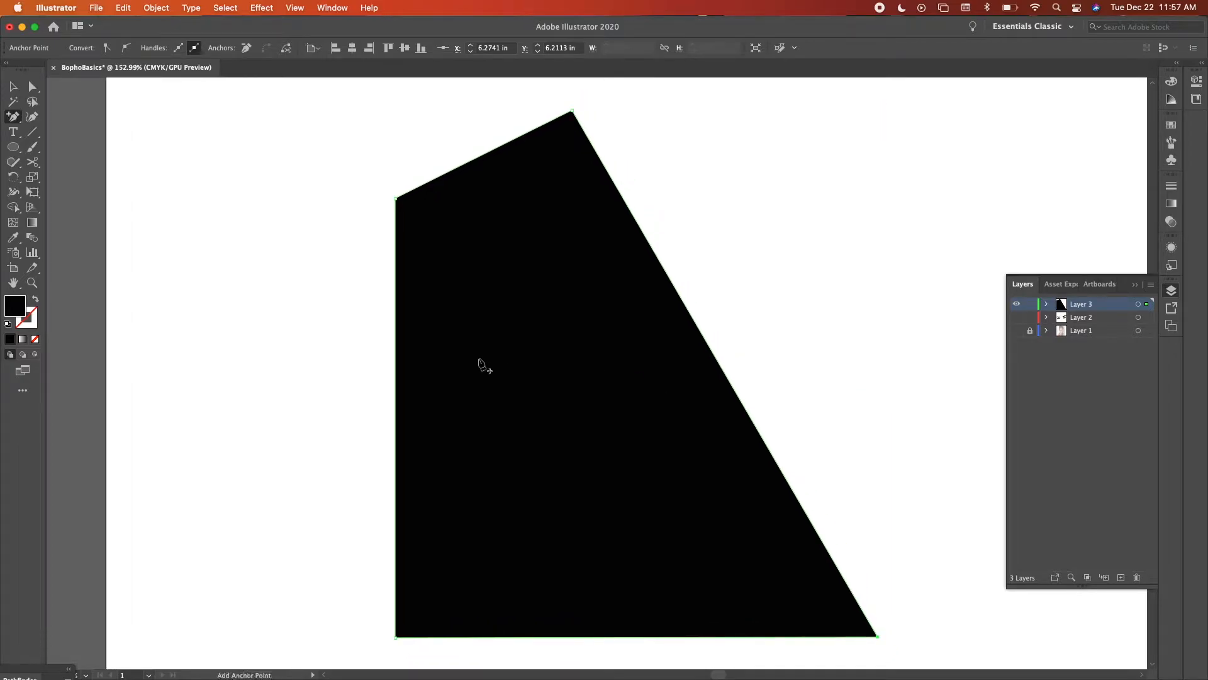
{"action": "left_click", "coordinate": [751, 420]}
{"action": "left_click", "coordinate": [32, 91]}
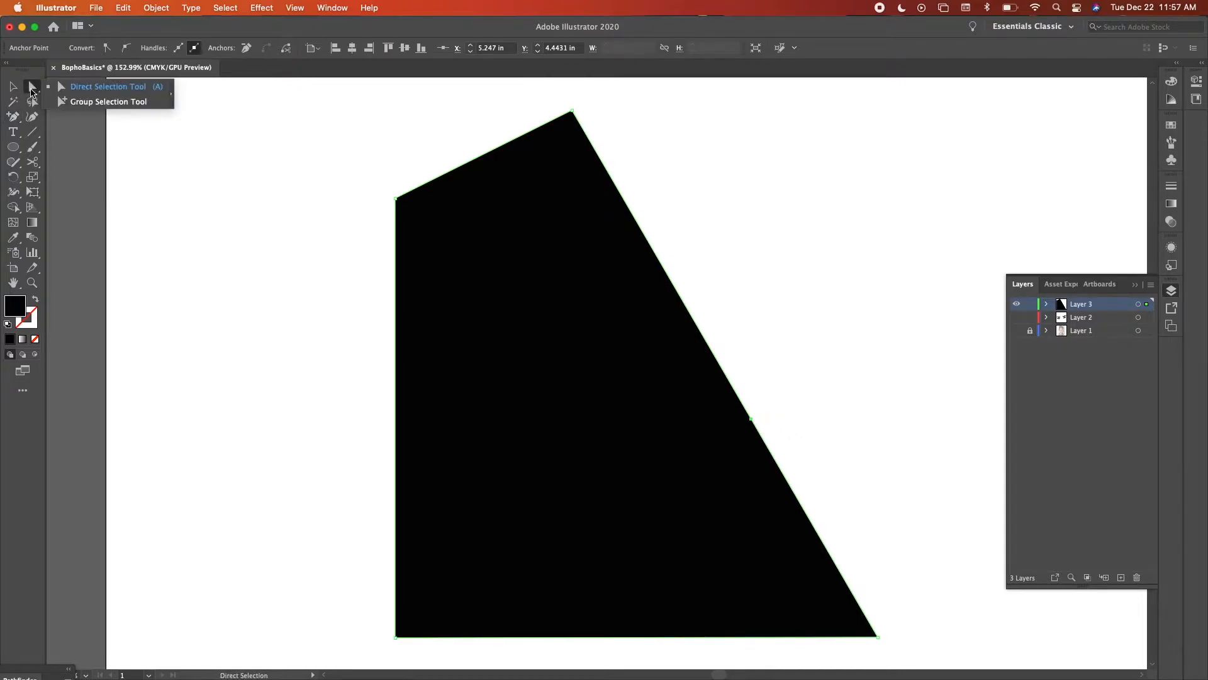
{"action": "left_click_drag", "start_coordinate": [754, 419], "coordinate": [878, 179]}
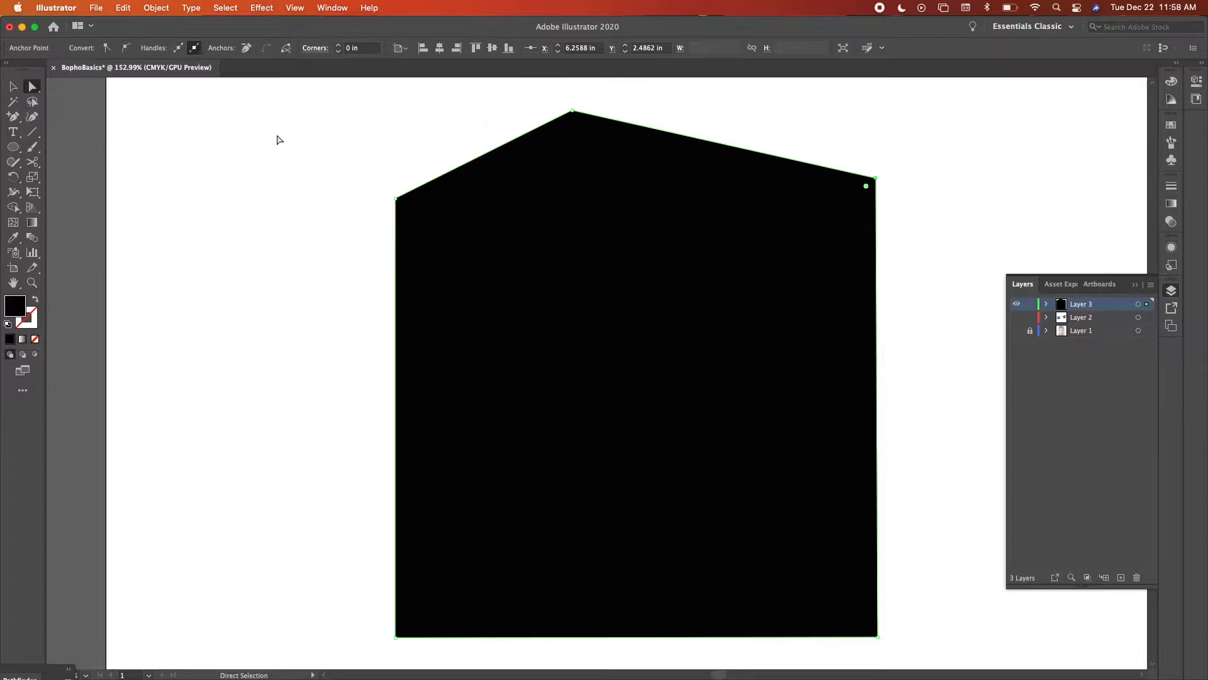
Try the Anchor Point tool on the black shape's upper-right corner anchor.
{"action": "left_click", "coordinate": [11, 119]}
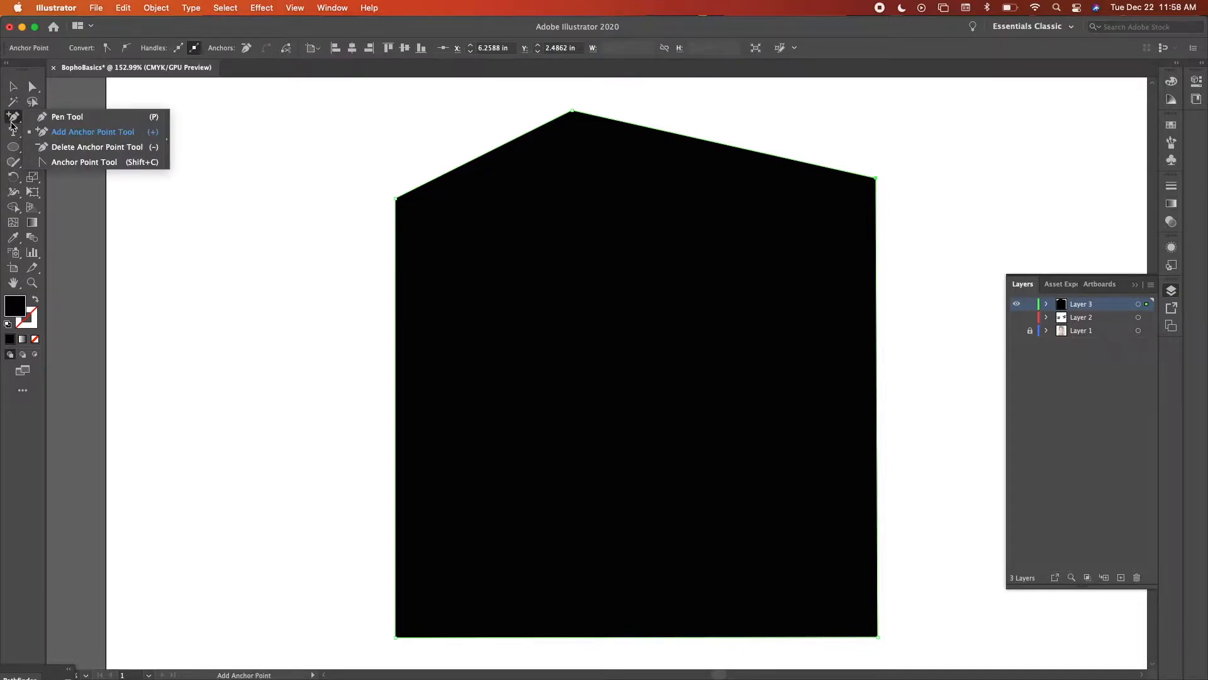
{"action": "left_click", "coordinate": [83, 163]}
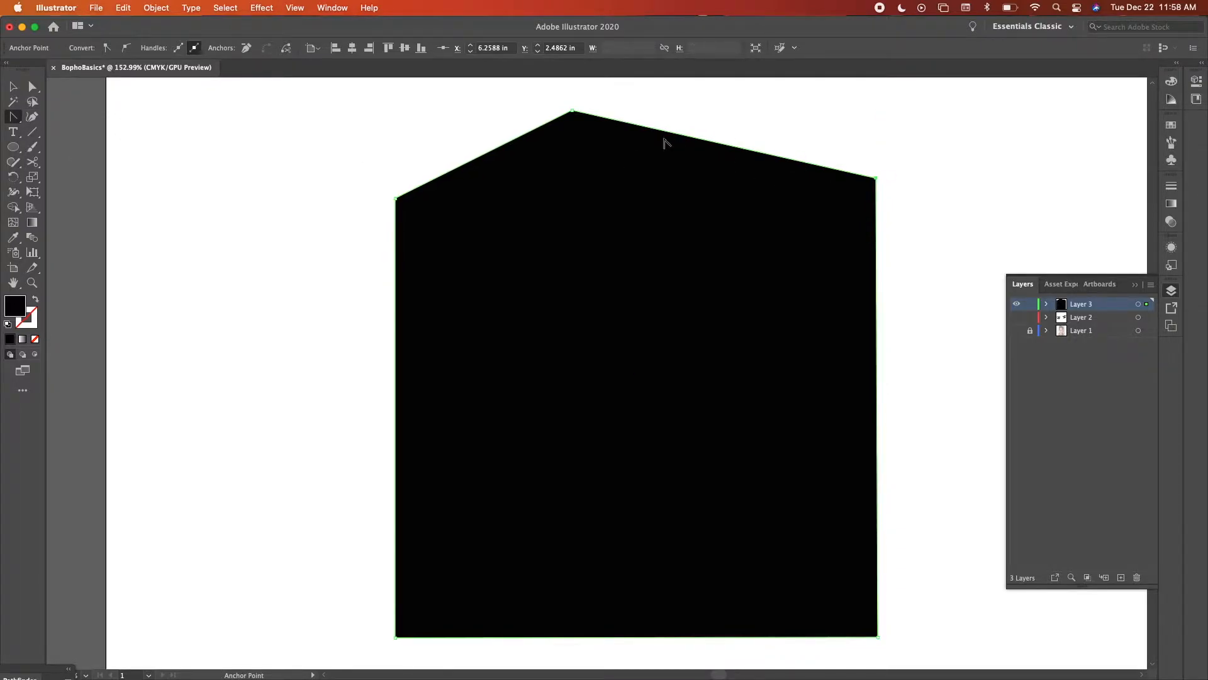
{"action": "left_click", "coordinate": [13, 118]}
{"action": "left_click", "coordinate": [84, 162]}
{"action": "left_click", "coordinate": [877, 181]}
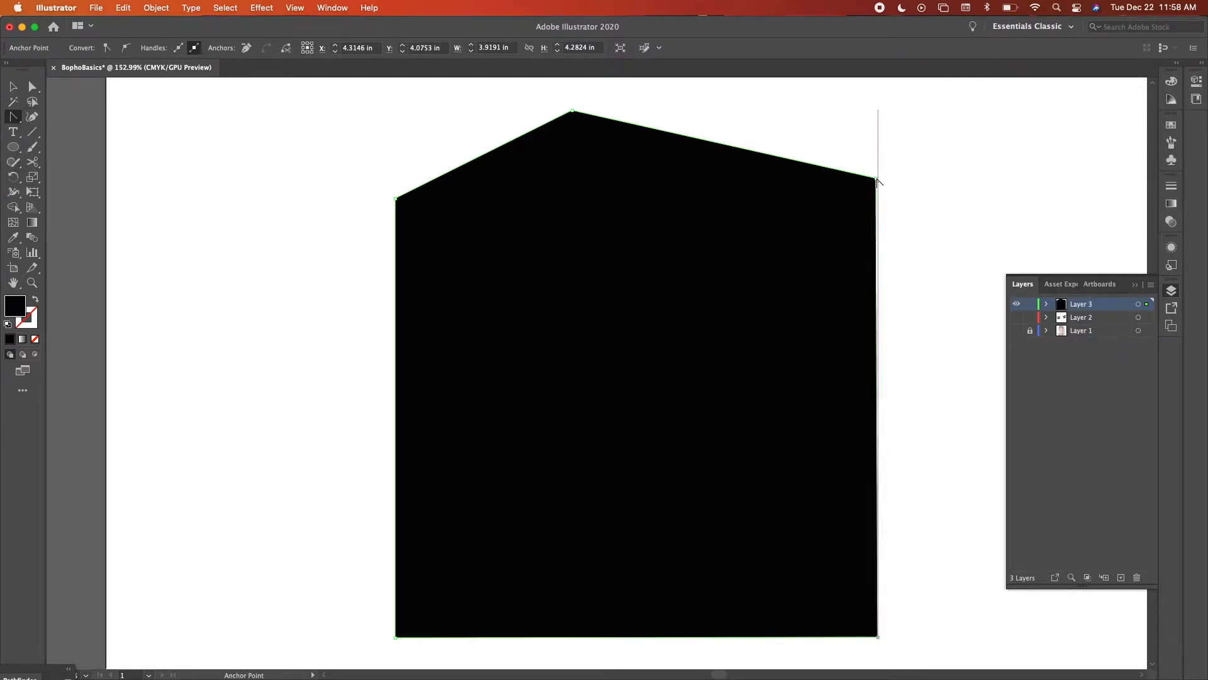
Try rounding the shape's upper-right corner to about 0.34 in with its live corner widget, undo the rounding and deselect the shape.
{"action": "left_click", "coordinate": [31, 90]}
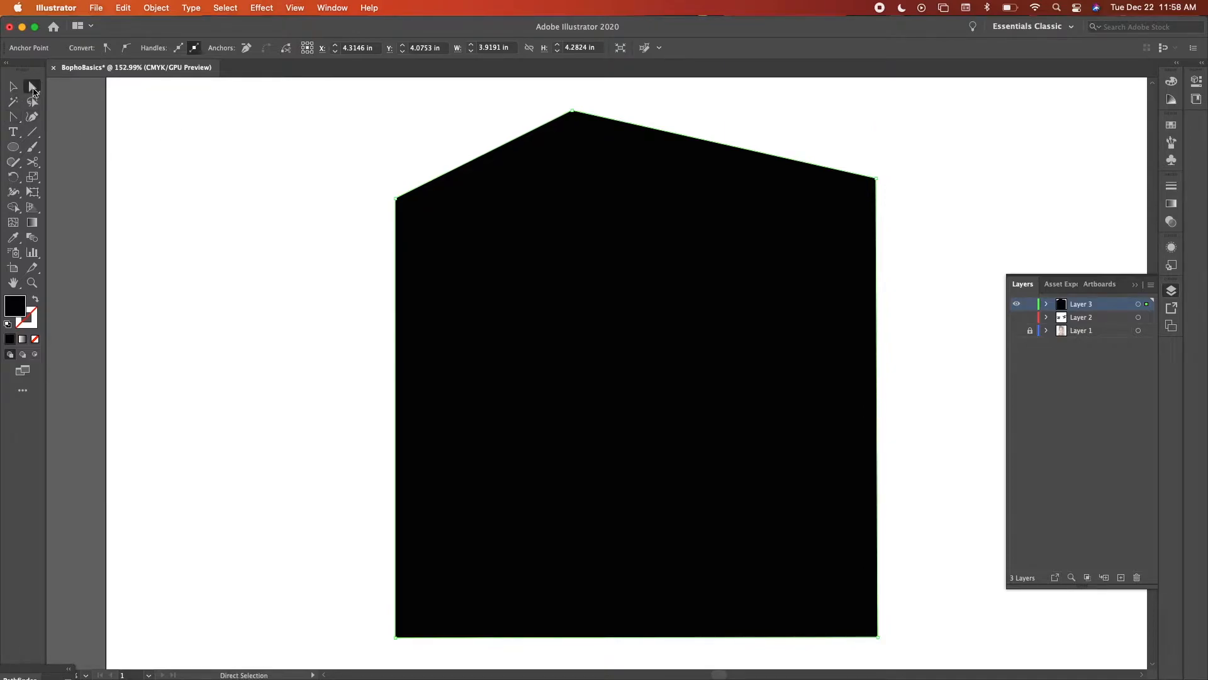
{"action": "left_click", "coordinate": [875, 179]}
{"action": "scroll", "coordinate": [883, 195], "scroll_direction": "up", "scroll_amount": 10}
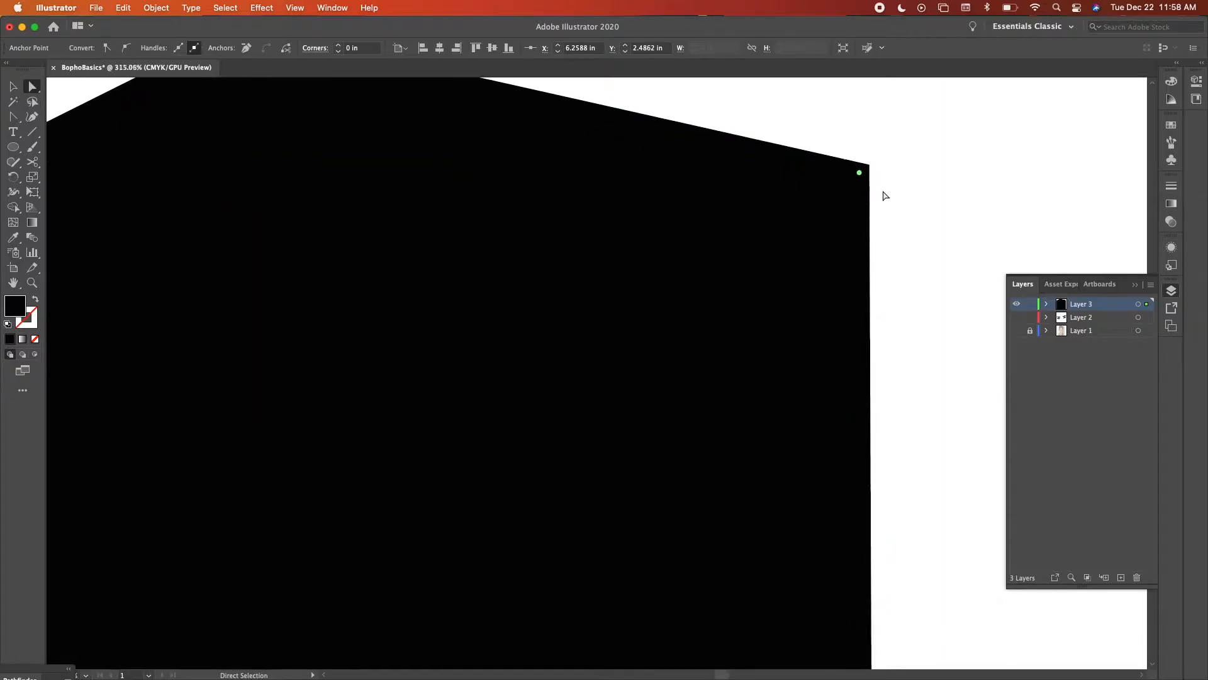
{"action": "scroll", "coordinate": [884, 195], "scroll_direction": "up", "scroll_amount": 2}
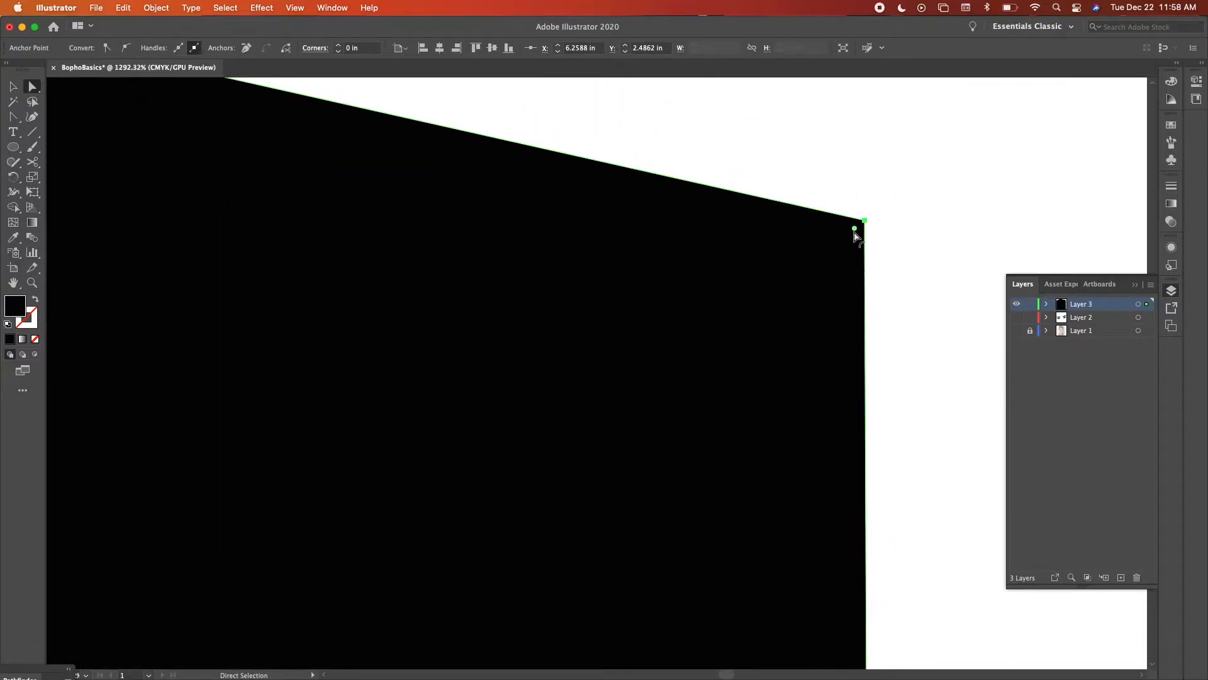
{"action": "left_click_drag", "start_coordinate": [854, 230], "coordinate": [531, 521]}
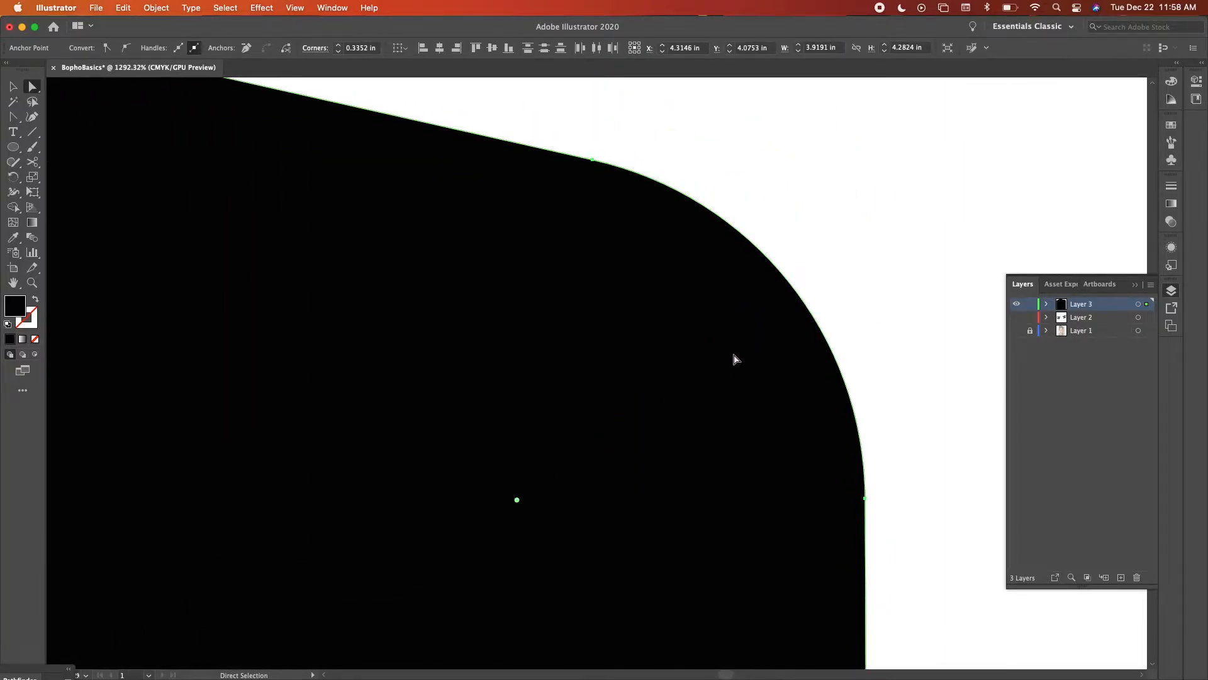
{"action": "key", "text": "super+z"}
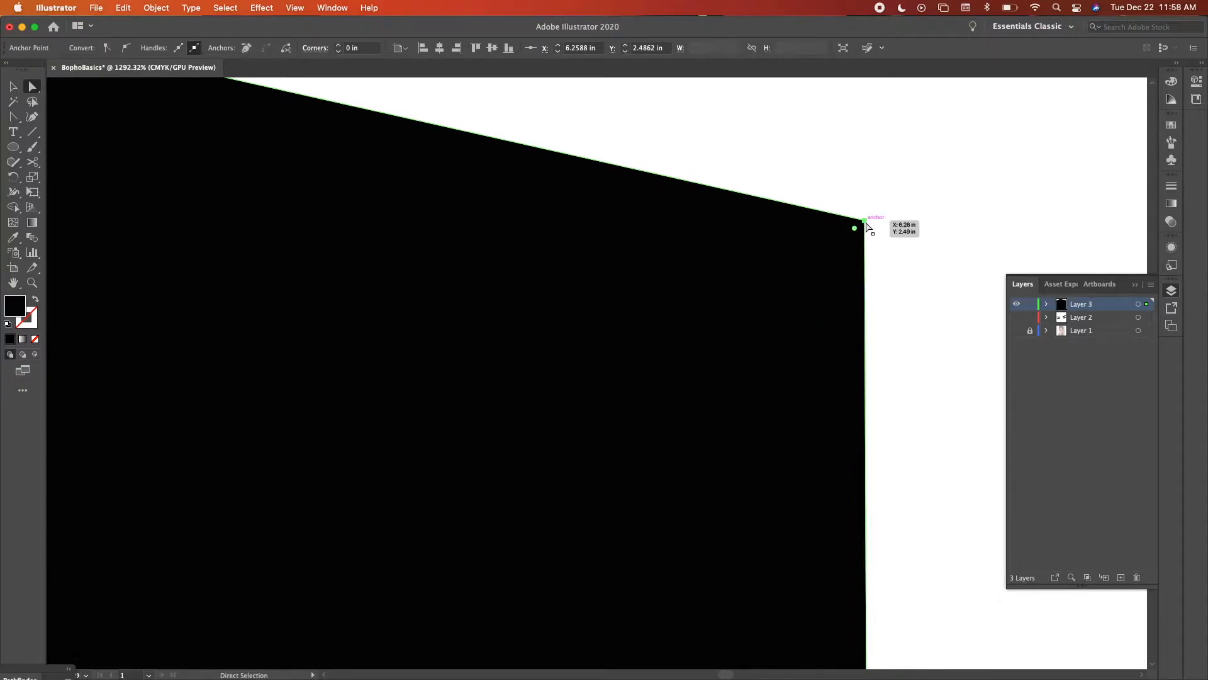
{"action": "scroll", "coordinate": [865, 221], "scroll_direction": "up", "scroll_amount": 5}
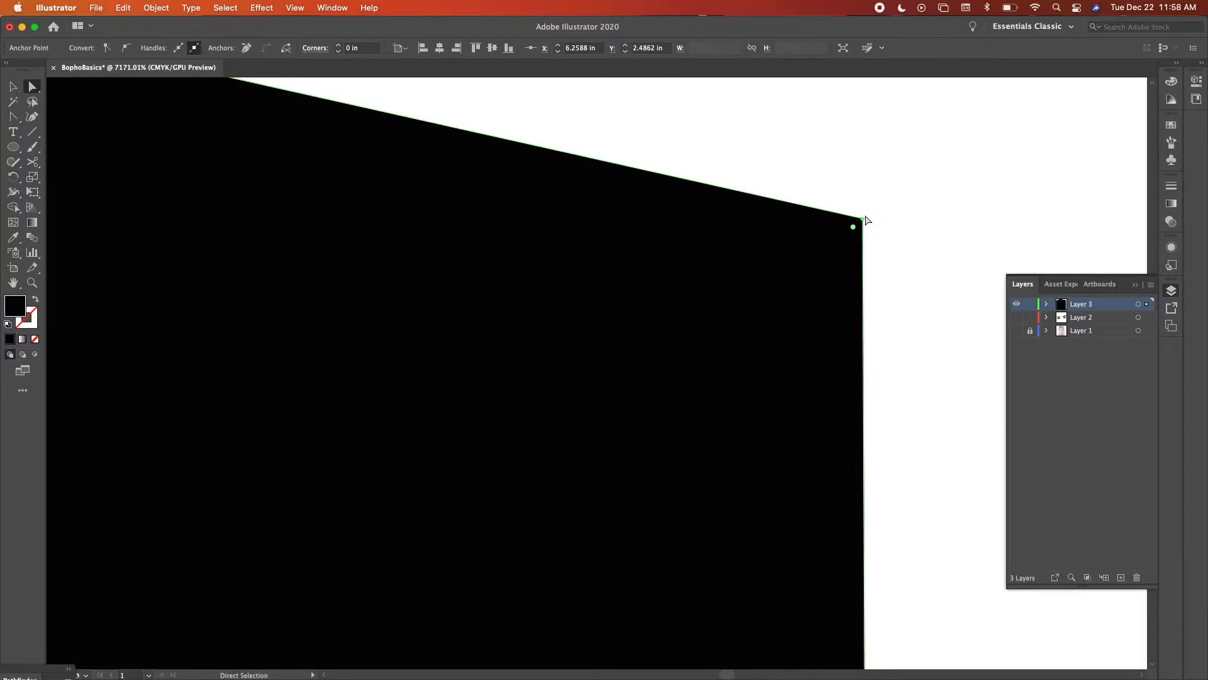
{"action": "left_click", "coordinate": [867, 222]}
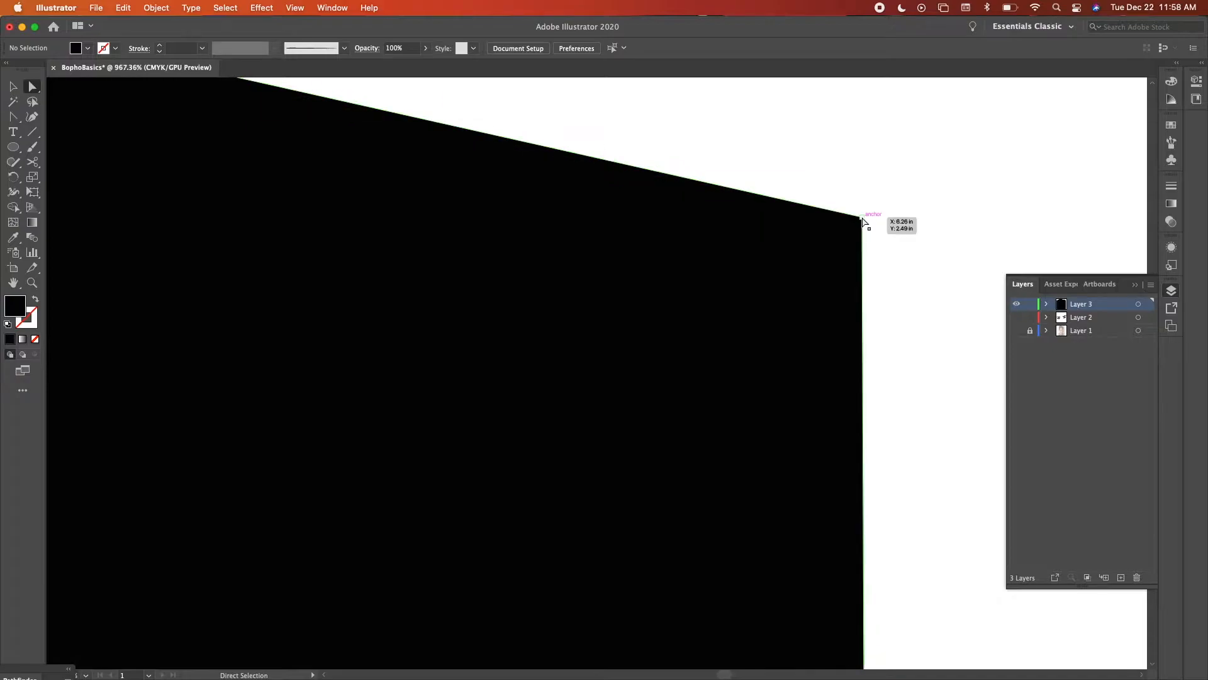
Convert the shape's peak anchor to a smooth point with the Anchor Point tool, pulling its handles up and to the right.
{"action": "scroll", "coordinate": [862, 220], "scroll_direction": "down", "scroll_amount": 10}
{"action": "scroll", "coordinate": [863, 221], "scroll_direction": "up", "scroll_amount": 3}
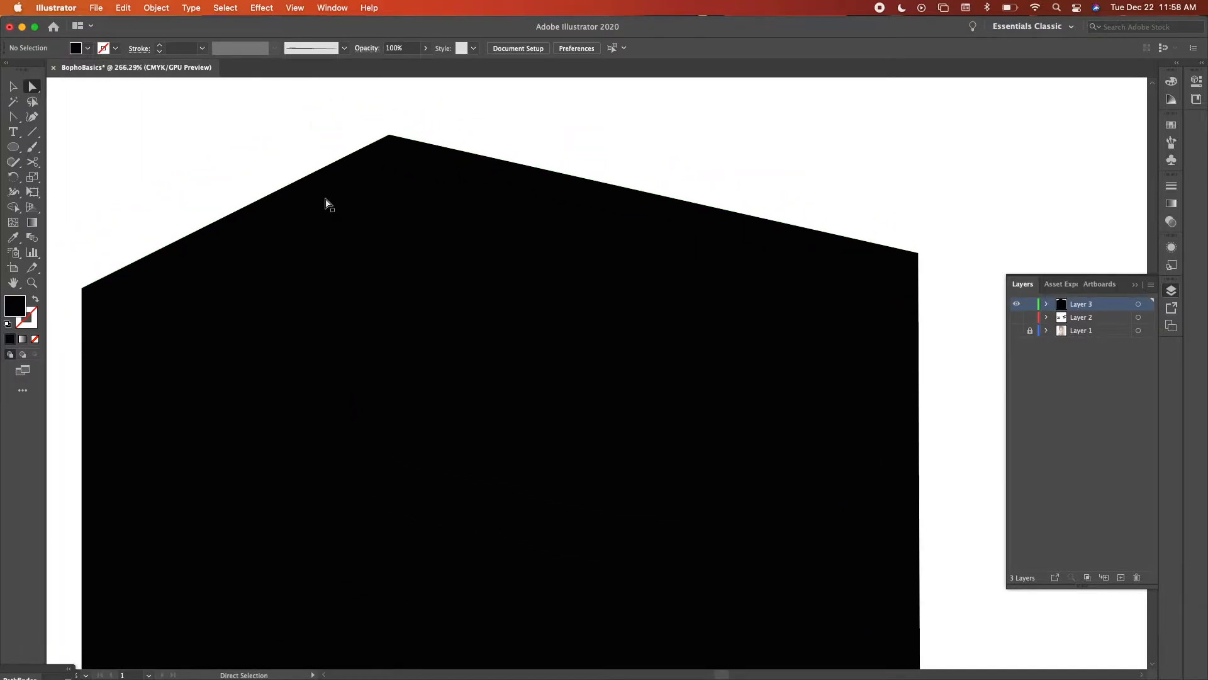
{"action": "left_click", "coordinate": [20, 117]}
{"action": "scroll", "coordinate": [190, 185], "scroll_direction": "left", "scroll_amount": 3}
{"action": "scroll", "coordinate": [189, 185], "scroll_direction": "up", "scroll_amount": 1}
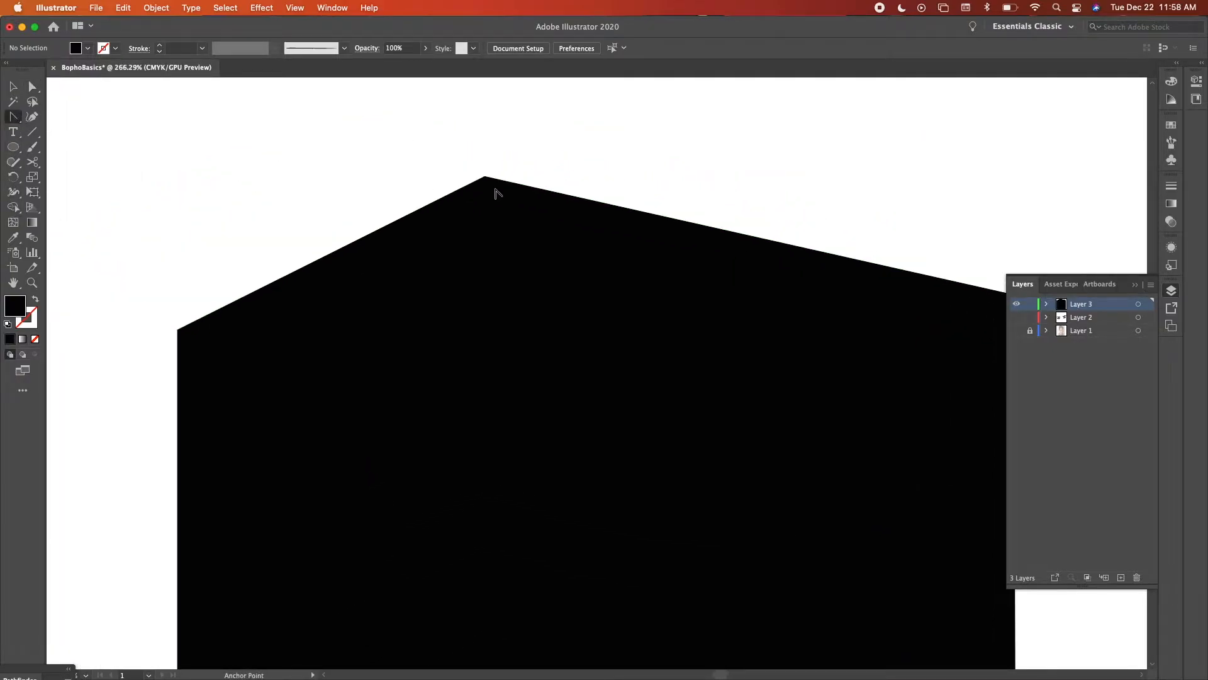
{"action": "left_click", "coordinate": [484, 176]}
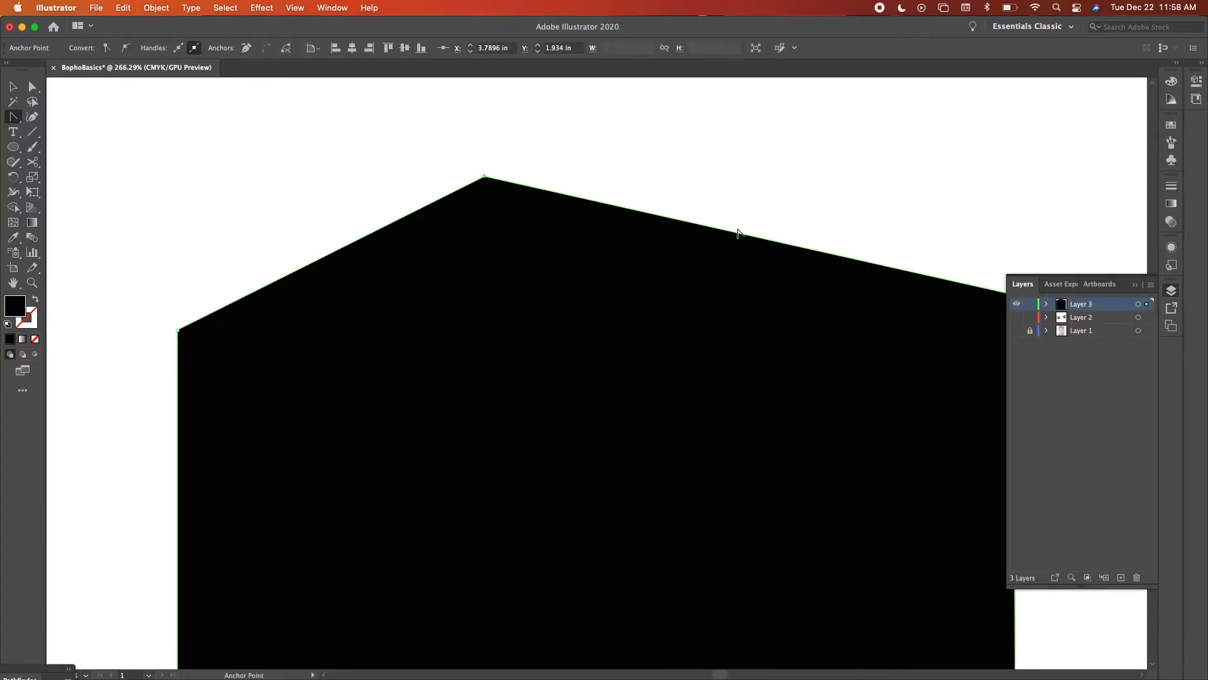
{"action": "left_click_drag", "start_coordinate": [484, 177], "coordinate": [600, 97]}
Convert the upper-right corner anchor to a smooth point by pulling its handles down and to the right.
{"action": "scroll", "coordinate": [637, 213], "scroll_direction": "down", "scroll_amount": 4}
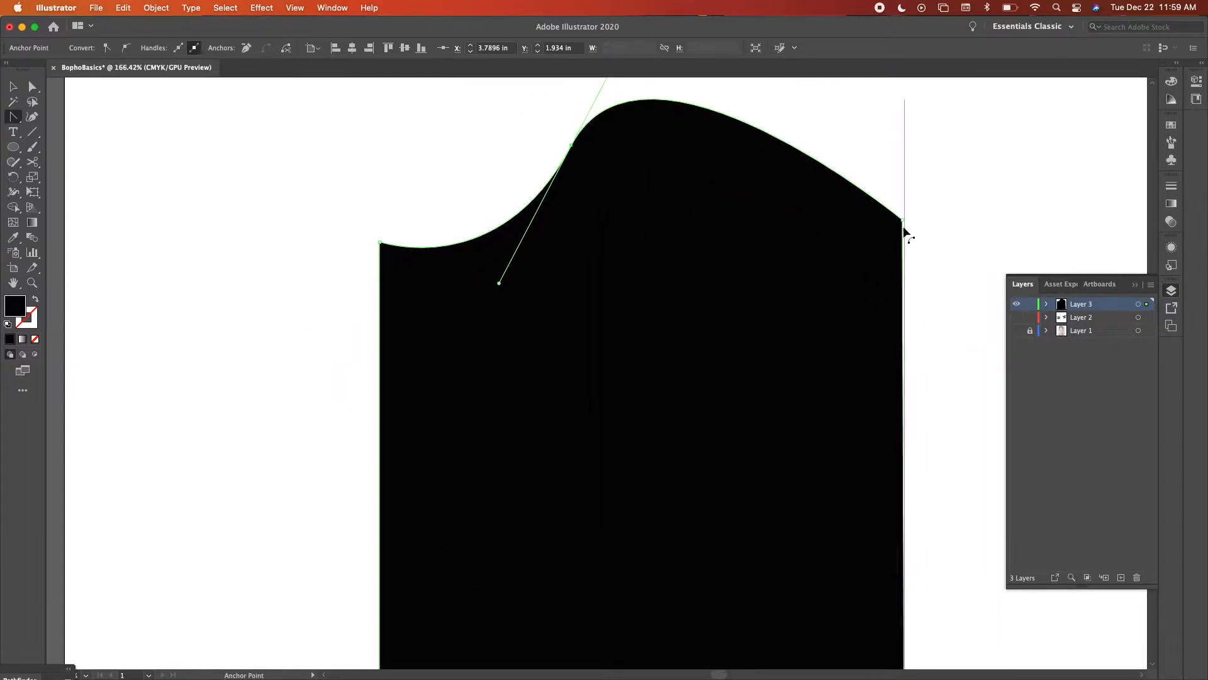
{"action": "left_click_drag", "start_coordinate": [902, 220], "coordinate": [987, 321]}
{"action": "scroll", "coordinate": [803, 329], "scroll_direction": "down", "scroll_amount": 3}
{"action": "scroll", "coordinate": [803, 329], "scroll_direction": "up", "scroll_amount": 2}
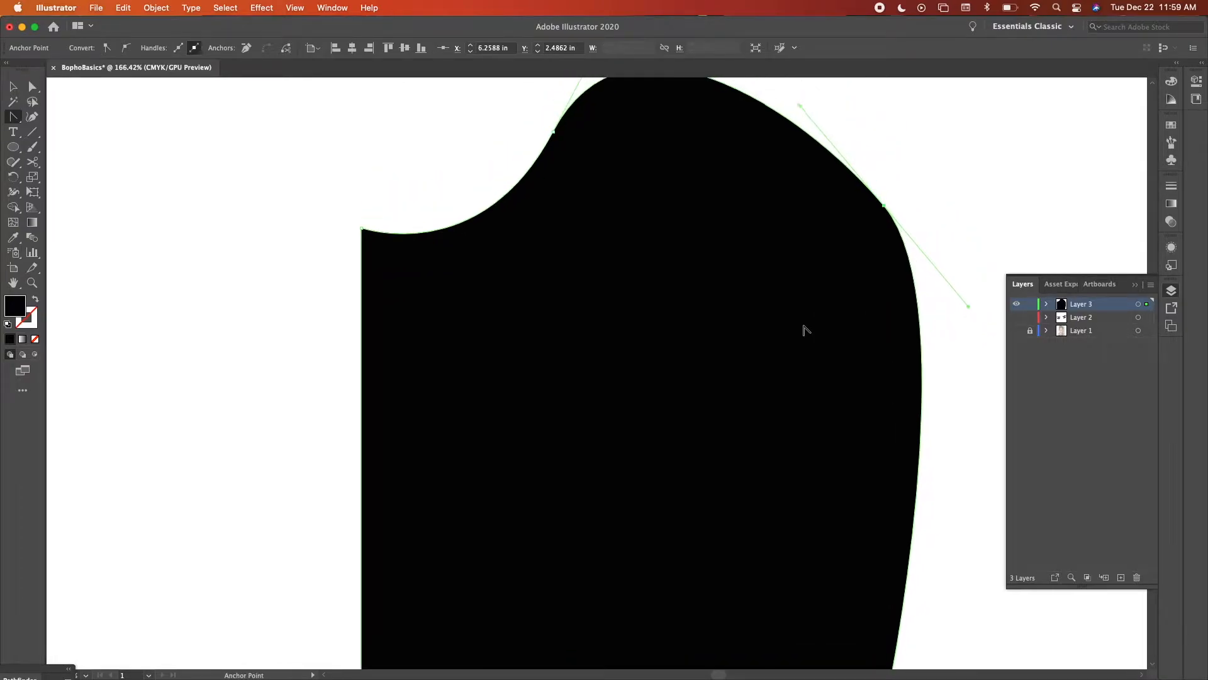
{"action": "scroll", "coordinate": [861, 295], "scroll_direction": "up", "scroll_amount": 2}
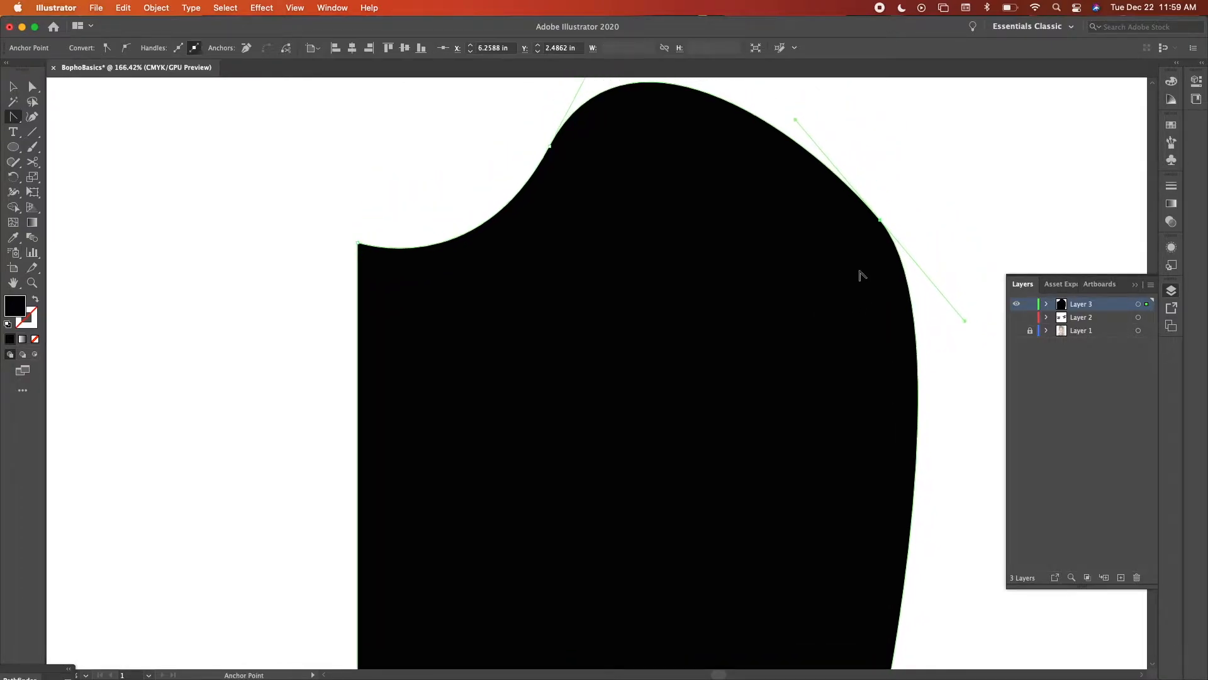
Convert the upper-right anchor and the peak anchor back to corner points with the Anchor Point tool.
{"action": "left_click", "coordinate": [880, 222]}
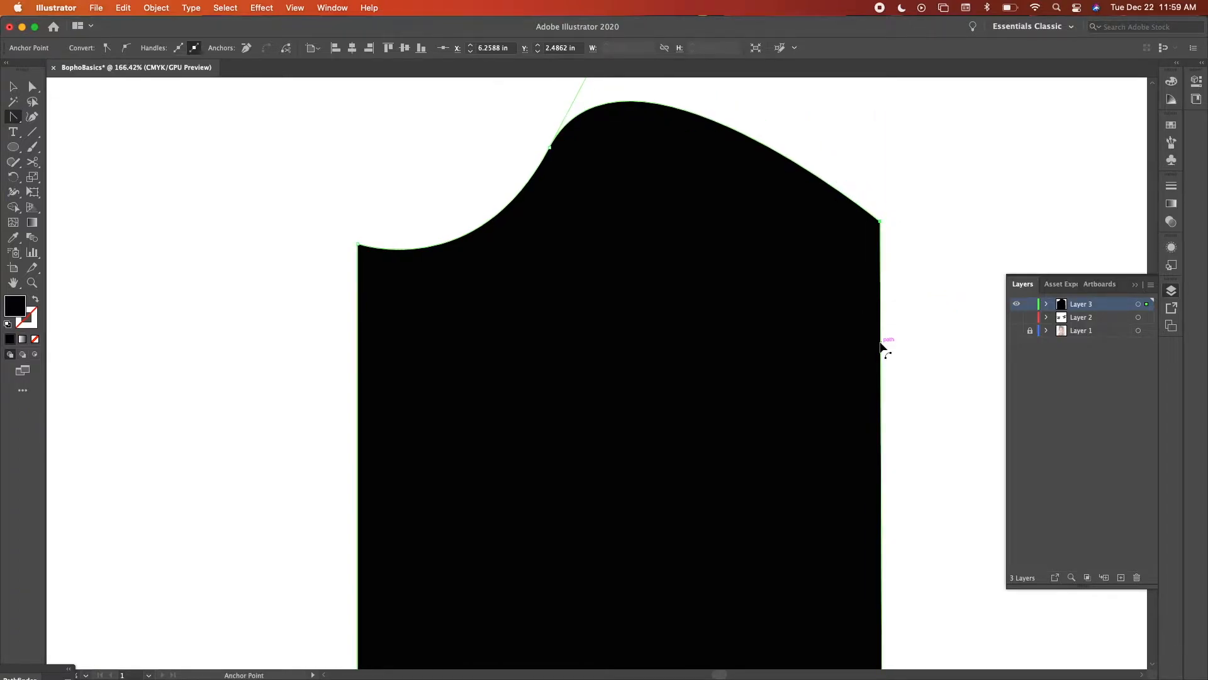
{"action": "left_click", "coordinate": [550, 148]}
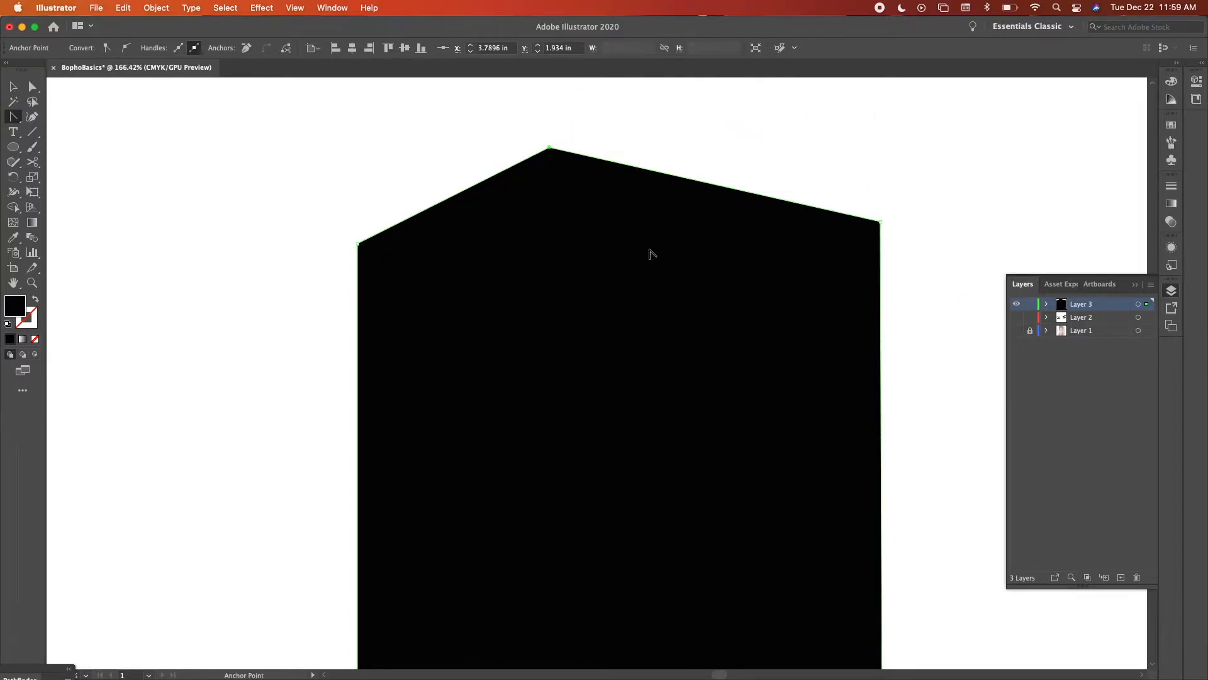
{"action": "scroll", "coordinate": [649, 252], "scroll_direction": "down", "scroll_amount": 2}
{"action": "key", "text": "minus"}
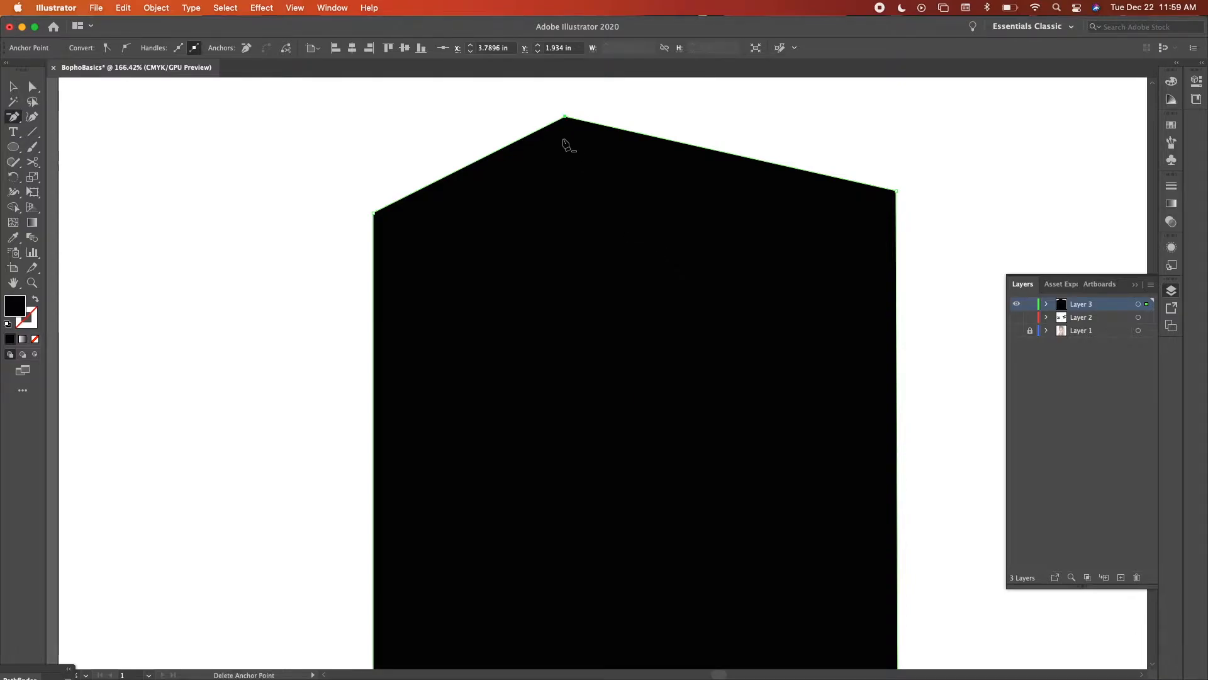
{"action": "left_click", "coordinate": [566, 124]}
{"action": "key", "text": "Return"}
Cut the shape's path open at its upper-left corner anchor with the Scissors tool.
{"action": "left_click", "coordinate": [32, 162]}
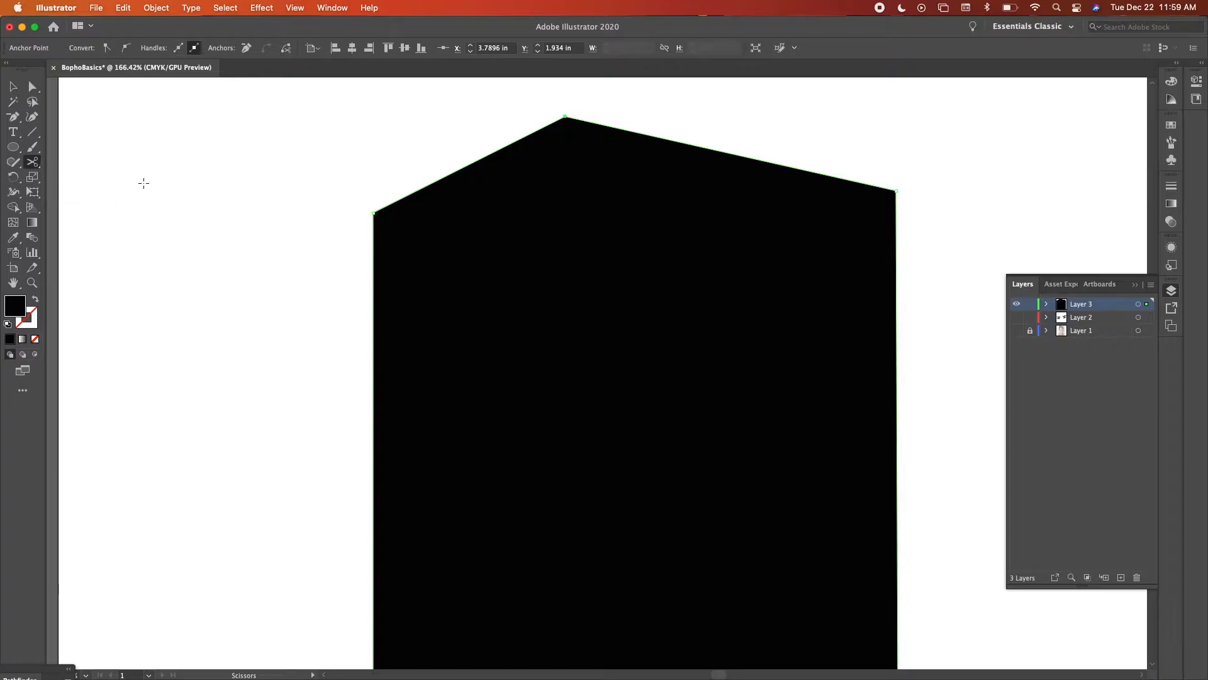
{"action": "scroll", "coordinate": [890, 356], "scroll_direction": "down", "scroll_amount": 3}
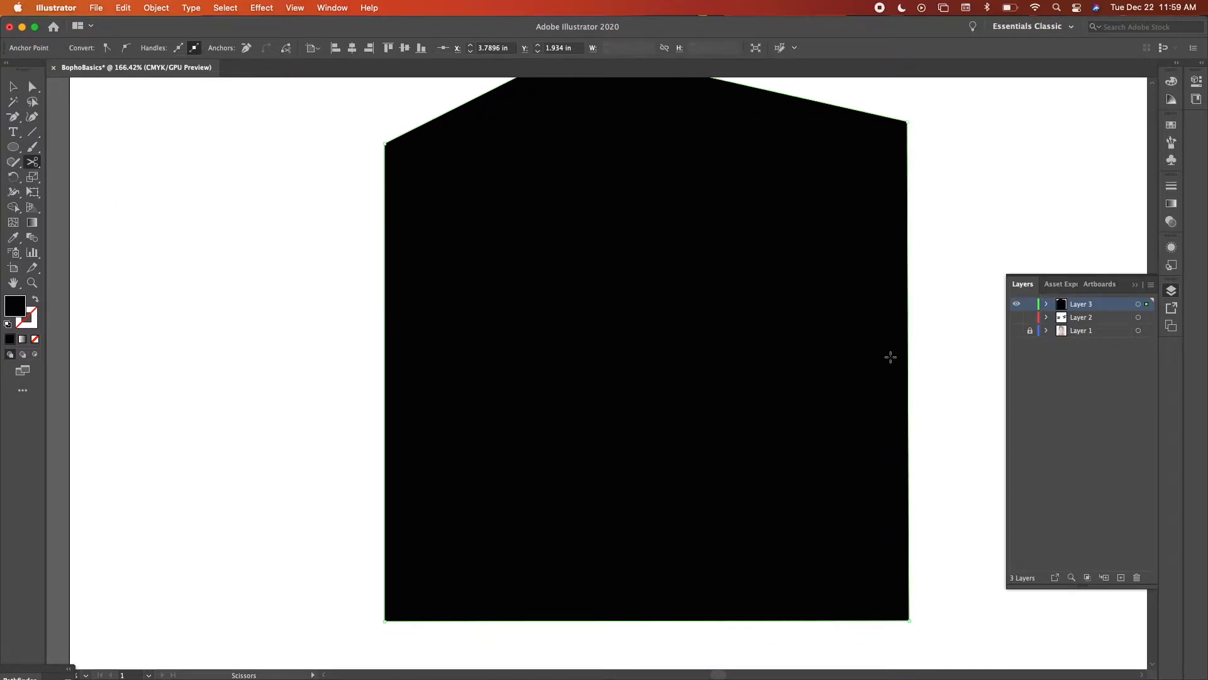
{"action": "scroll", "coordinate": [668, 295], "scroll_direction": "up", "scroll_amount": 2}
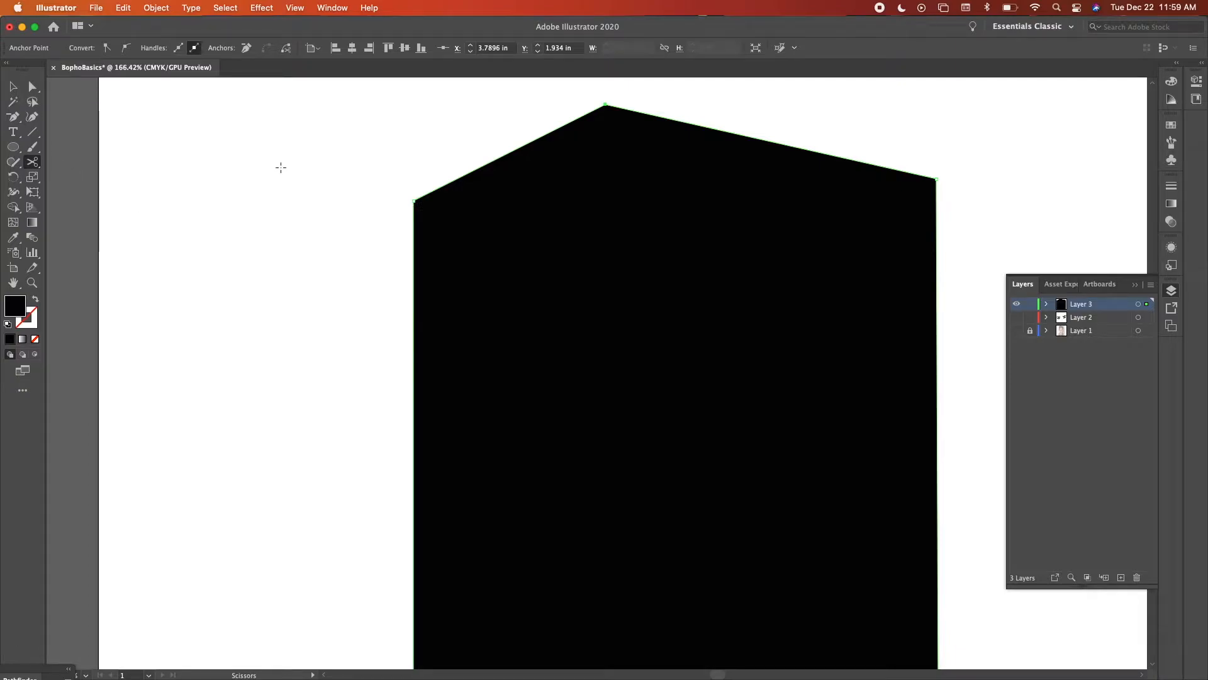
{"action": "left_click", "coordinate": [32, 162]}
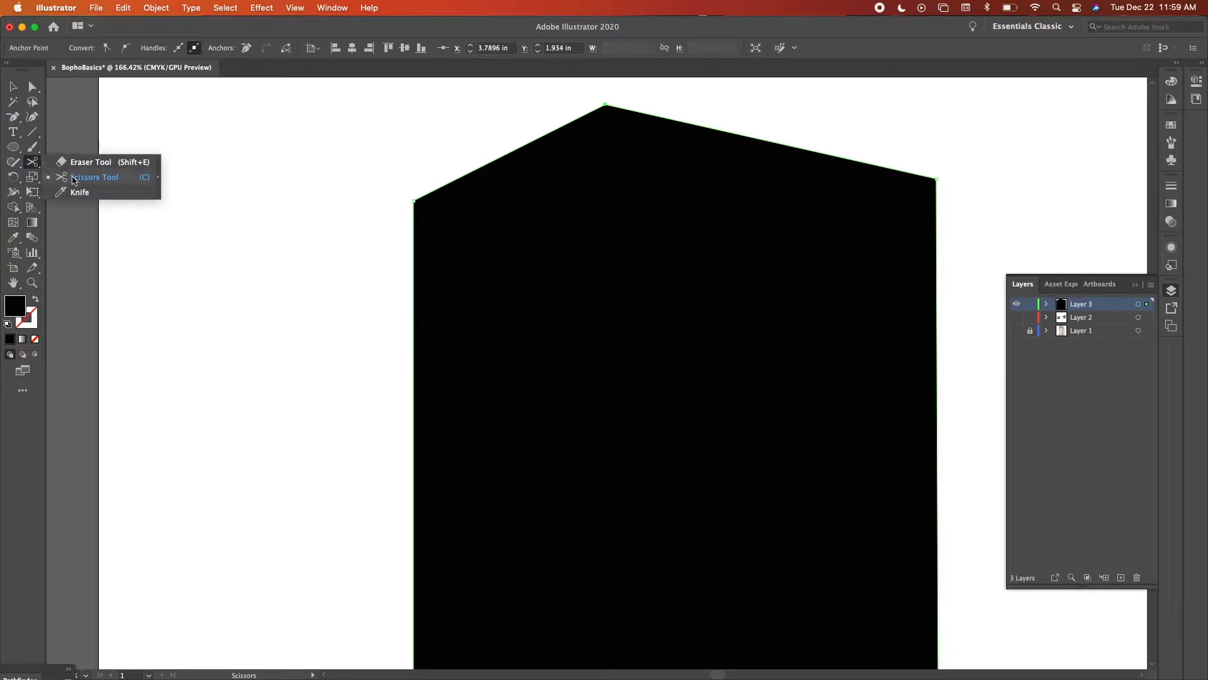
{"action": "left_click", "coordinate": [72, 178]}
{"action": "left_click", "coordinate": [414, 201]}
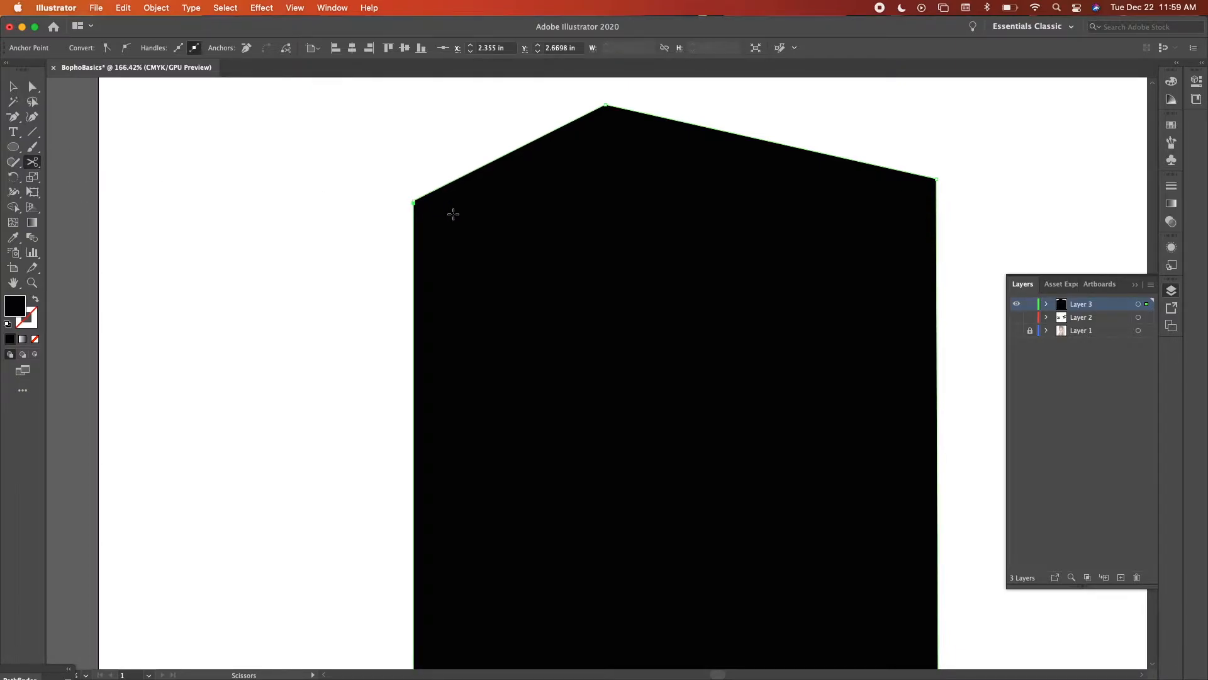
{"action": "scroll", "coordinate": [683, 300], "scroll_direction": "down", "scroll_amount": 2}
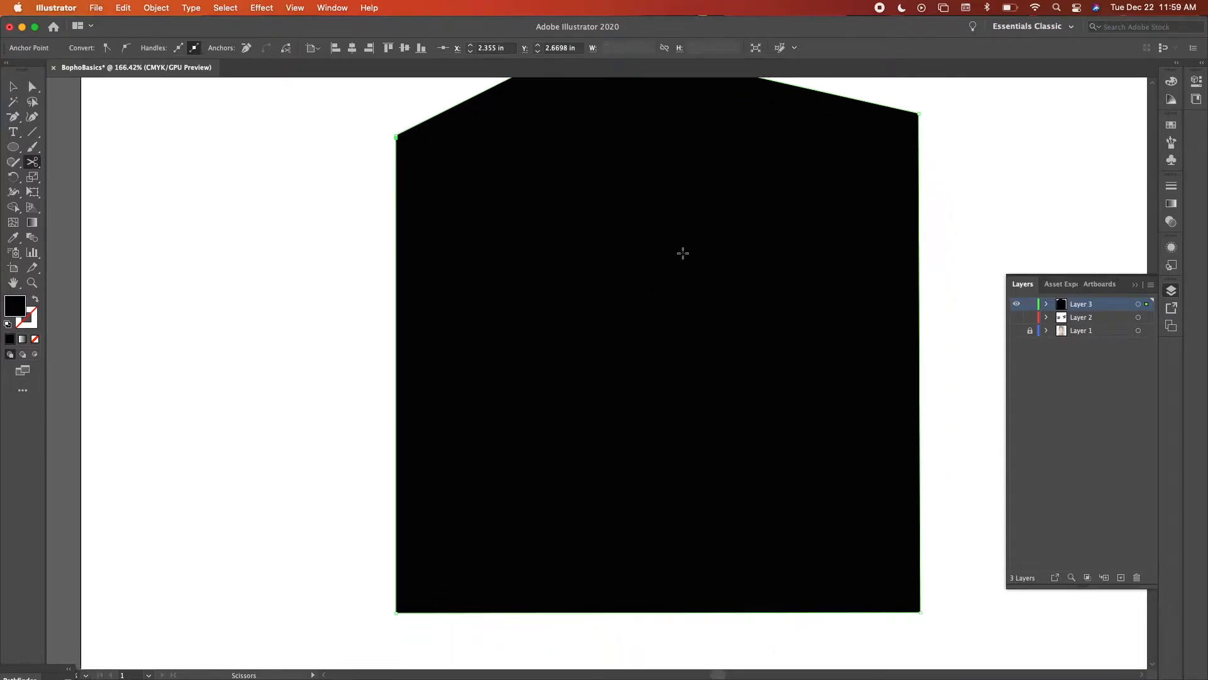
Separate the cut ends at the upper-left corner with the Direct Selection tool, placing the side edge's end near X 2.15 in, Y 2.85 in.
{"action": "key", "text": "a"}
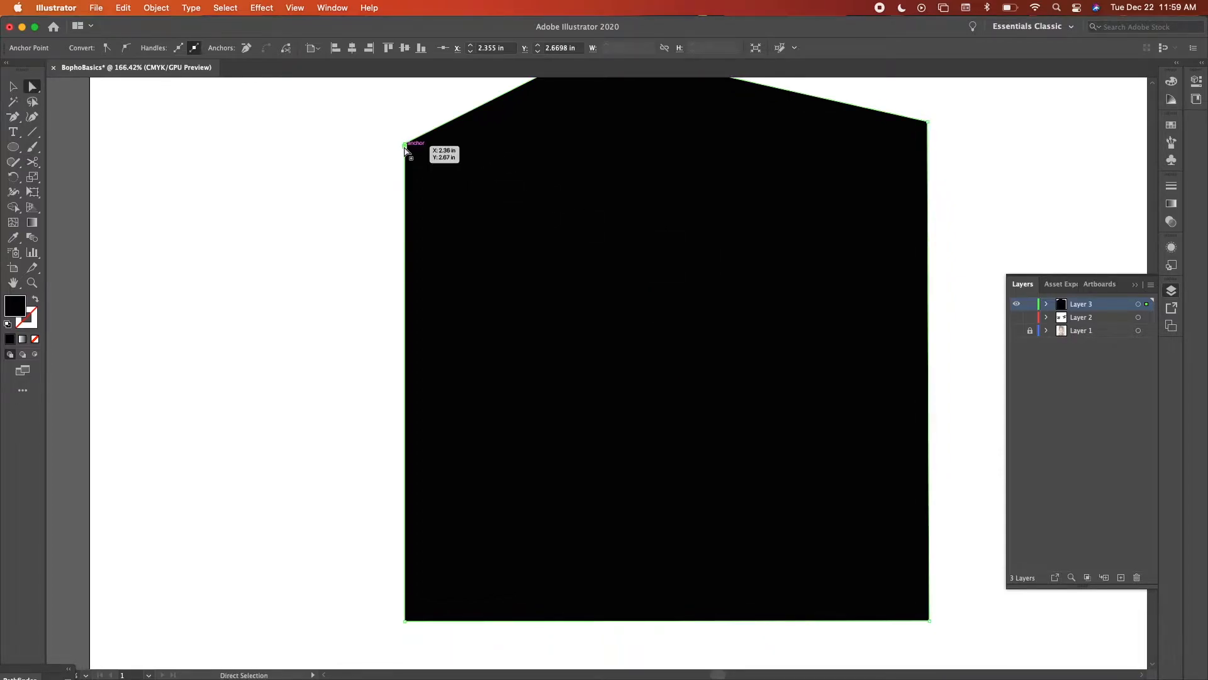
{"action": "left_click_drag", "start_coordinate": [405, 148], "coordinate": [337, 120]}
{"action": "scroll", "coordinate": [433, 179], "scroll_direction": "up", "scroll_amount": 5}
{"action": "scroll", "coordinate": [434, 179], "scroll_direction": "up", "scroll_amount": 3}
{"action": "scroll", "coordinate": [442, 214], "scroll_direction": "up", "scroll_amount": 5}
{"action": "left_click_drag", "start_coordinate": [463, 230], "coordinate": [288, 377]}
{"action": "scroll", "coordinate": [289, 379], "scroll_direction": "down", "scroll_amount": 5}
{"action": "scroll", "coordinate": [289, 382], "scroll_direction": "down", "scroll_amount": 3}
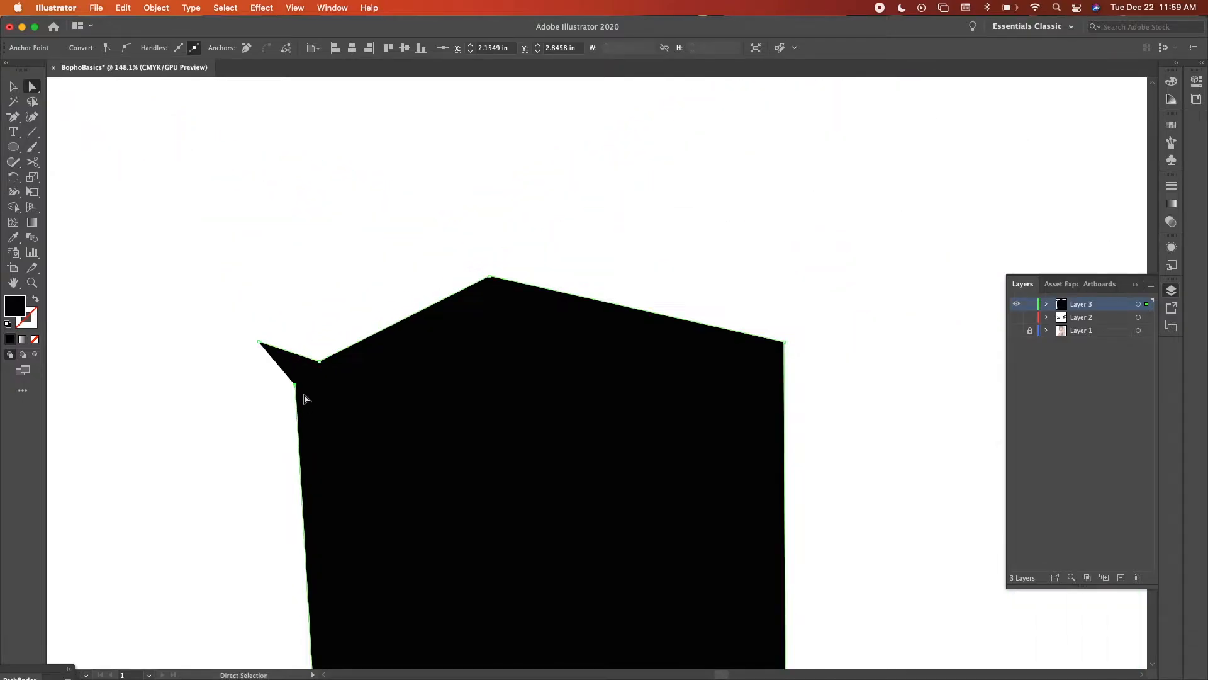
Swap the shape's fill and stroke to leave only an outline, and pull the side edge's open end to about X 0.74 in, Y 3.75 in.
{"action": "scroll", "coordinate": [302, 397], "scroll_direction": "down", "scroll_amount": 5}
{"action": "left_click", "coordinate": [36, 300]}
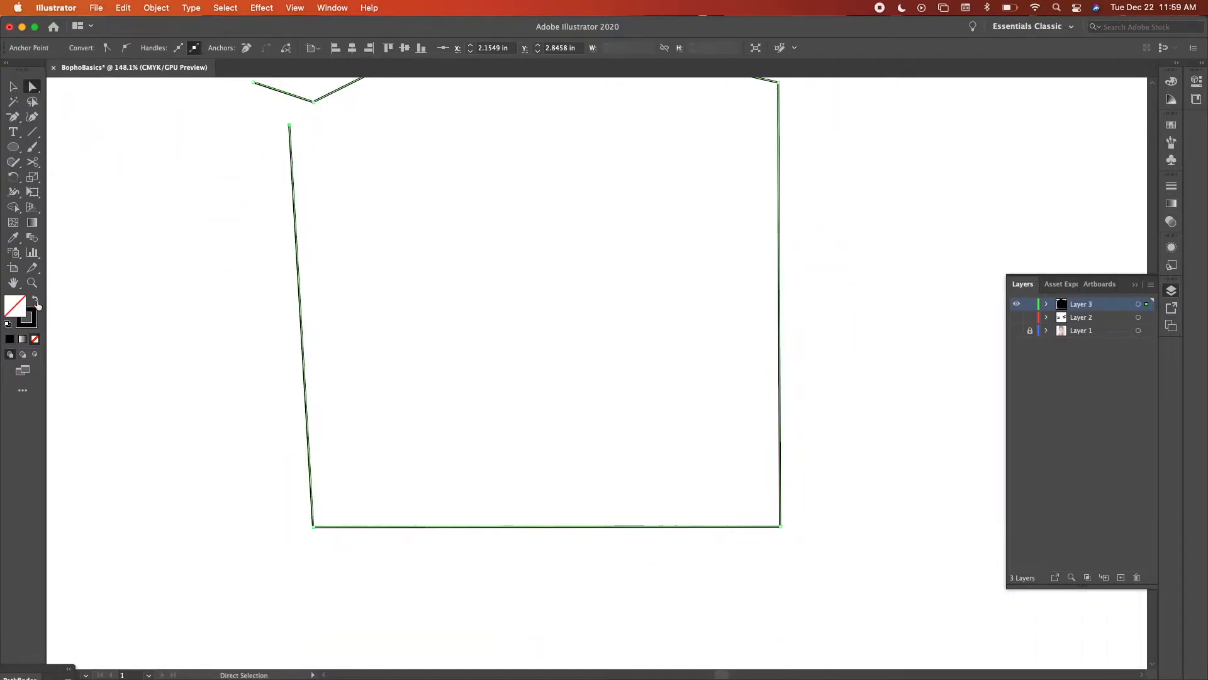
{"action": "scroll", "coordinate": [346, 483], "scroll_direction": "up", "scroll_amount": 3}
{"action": "left_click", "coordinate": [440, 429]}
{"action": "scroll", "coordinate": [441, 429], "scroll_direction": "down", "scroll_amount": 2}
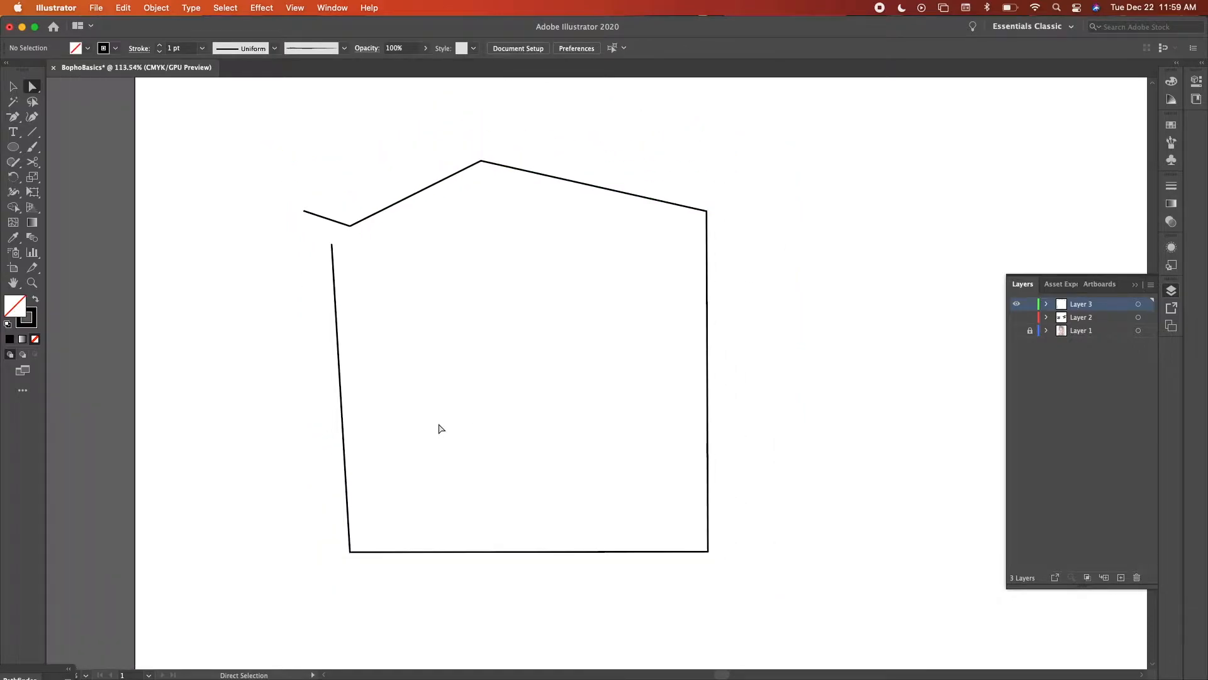
{"action": "left_click_drag", "start_coordinate": [333, 245], "coordinate": [202, 325]}
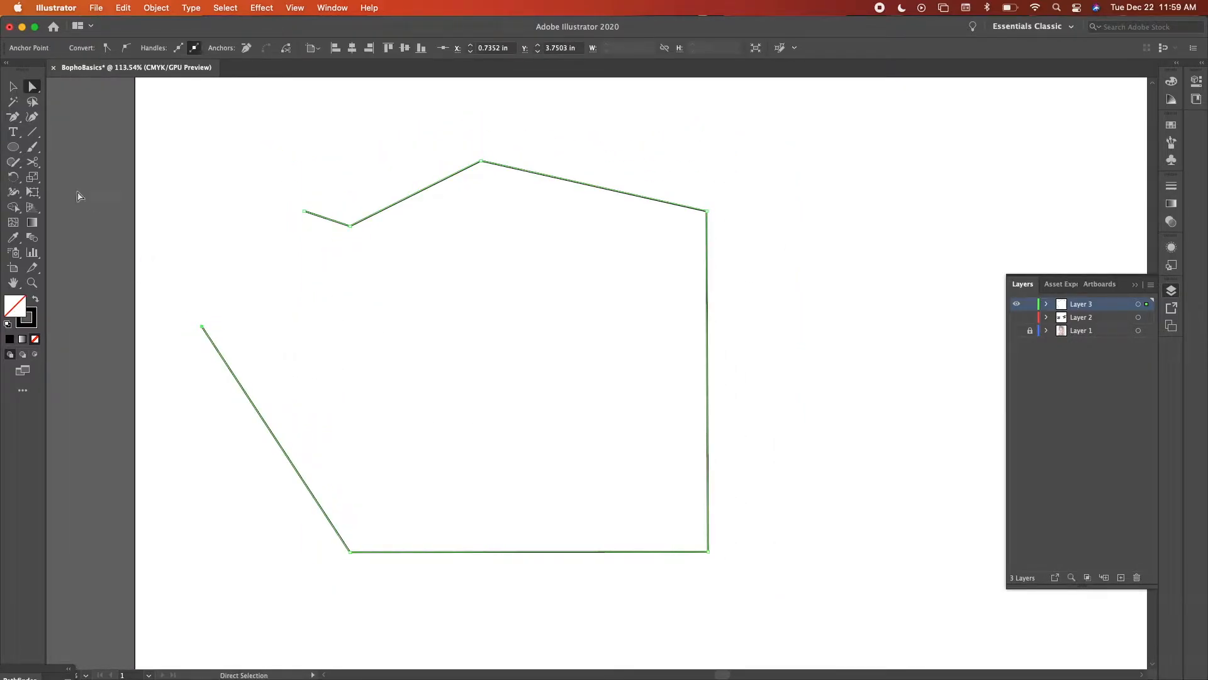
Cut the path at its upper-right corner with Scissors, pull one end outward and the other upward with Direct Selection, and deselect.
{"action": "left_click", "coordinate": [33, 163]}
{"action": "left_click", "coordinate": [707, 210]}
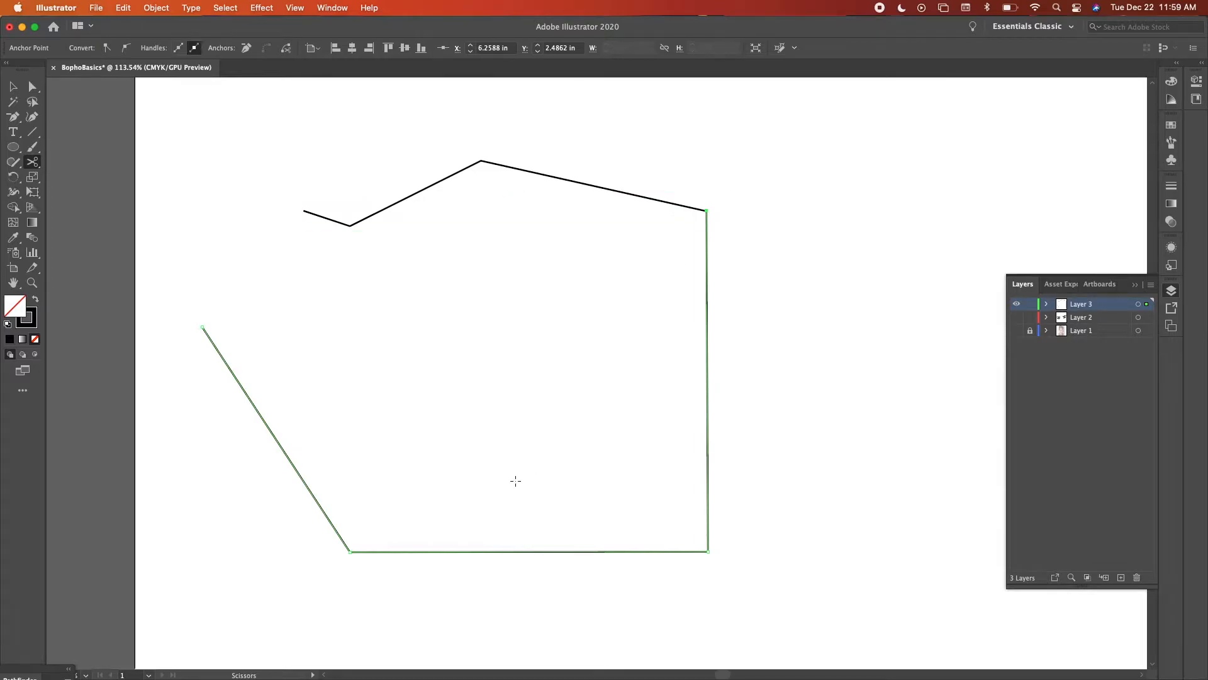
{"action": "key", "text": "a"}
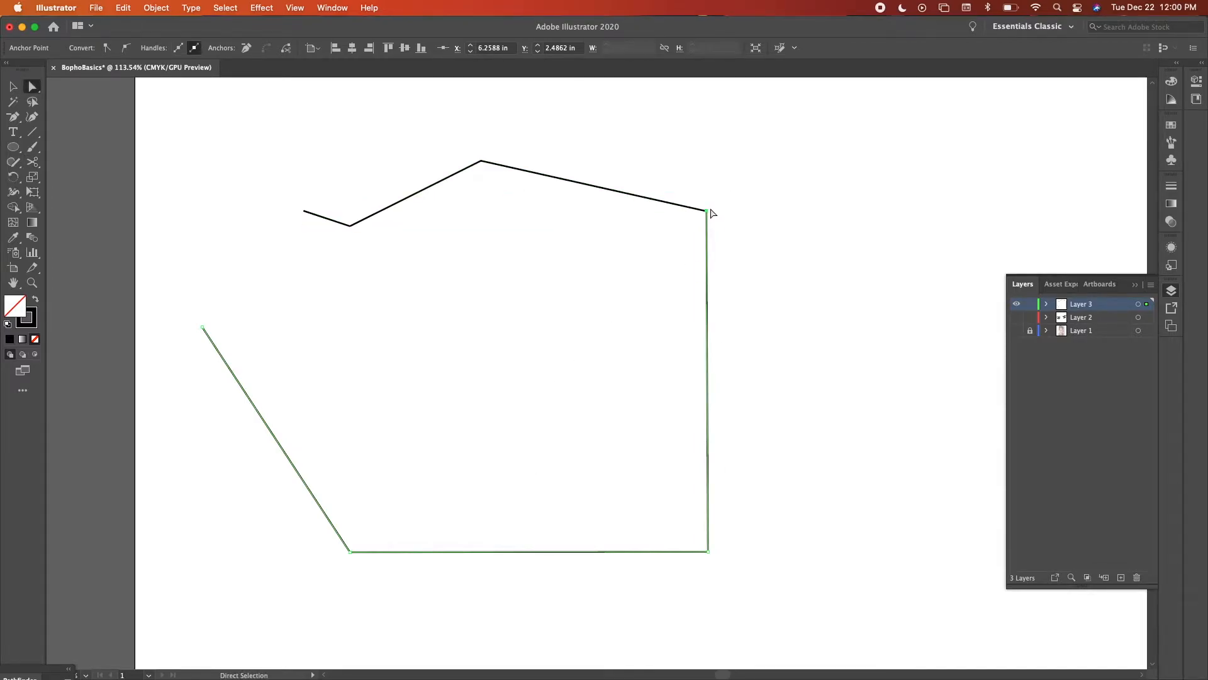
{"action": "left_click_drag", "start_coordinate": [707, 210], "coordinate": [793, 230]}
{"action": "left_click_drag", "start_coordinate": [707, 212], "coordinate": [713, 174]}
{"action": "left_click", "coordinate": [586, 218]}
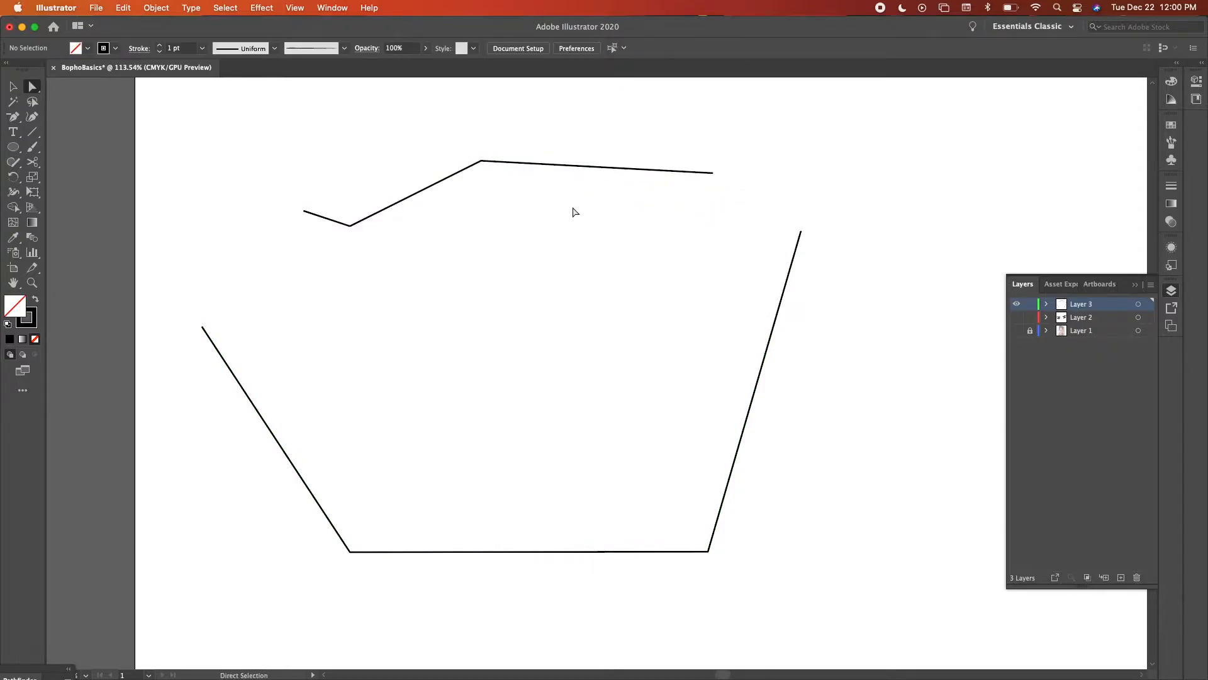
Move the upper path's long segment down and slightly to the left, and deselect it with the Selection tool.
{"action": "left_click_drag", "start_coordinate": [514, 163], "coordinate": [606, 273]}
{"action": "key", "text": "v"}
{"action": "left_click", "coordinate": [616, 301]}
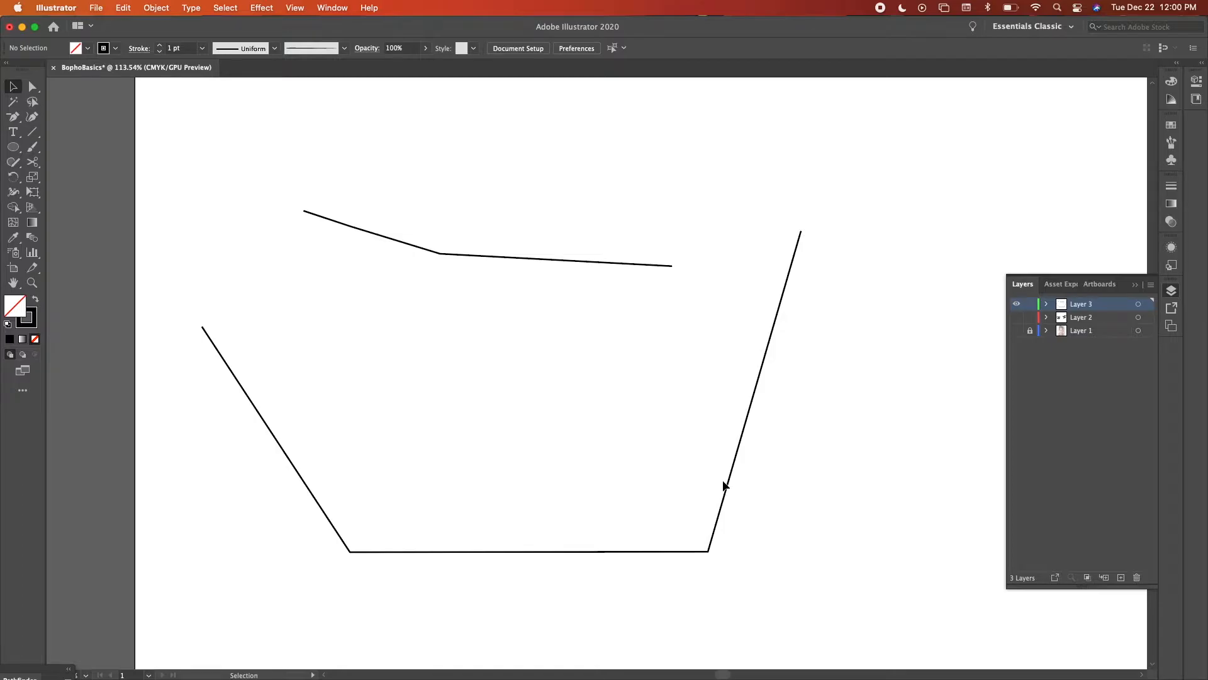
Select both open practice paths together and delete them.
{"action": "left_click_drag", "start_coordinate": [759, 537], "coordinate": [207, 197]}
{"action": "key", "text": "Delete"}
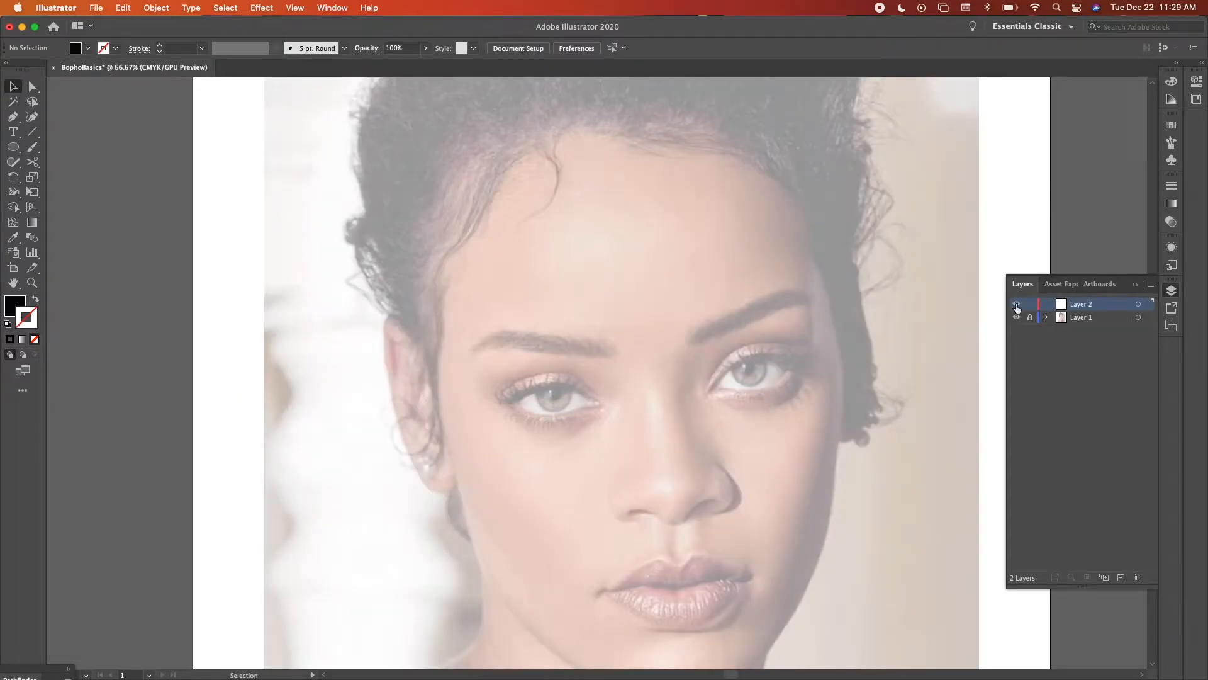
Draw a closed black box over the image-left eye with the Pen tool, constraining its segments to horizontal and vertical.
{"action": "key", "text": "p"}
{"action": "key", "text": "super+equal"}
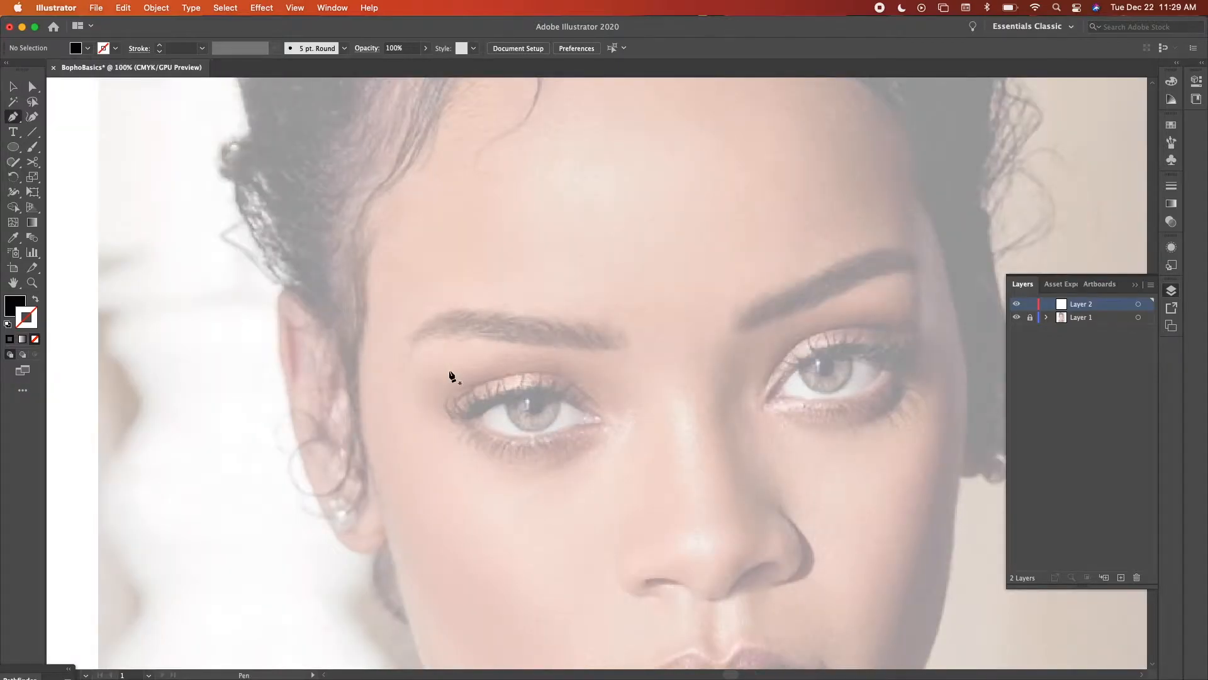
{"action": "key", "text": "super+equal"}
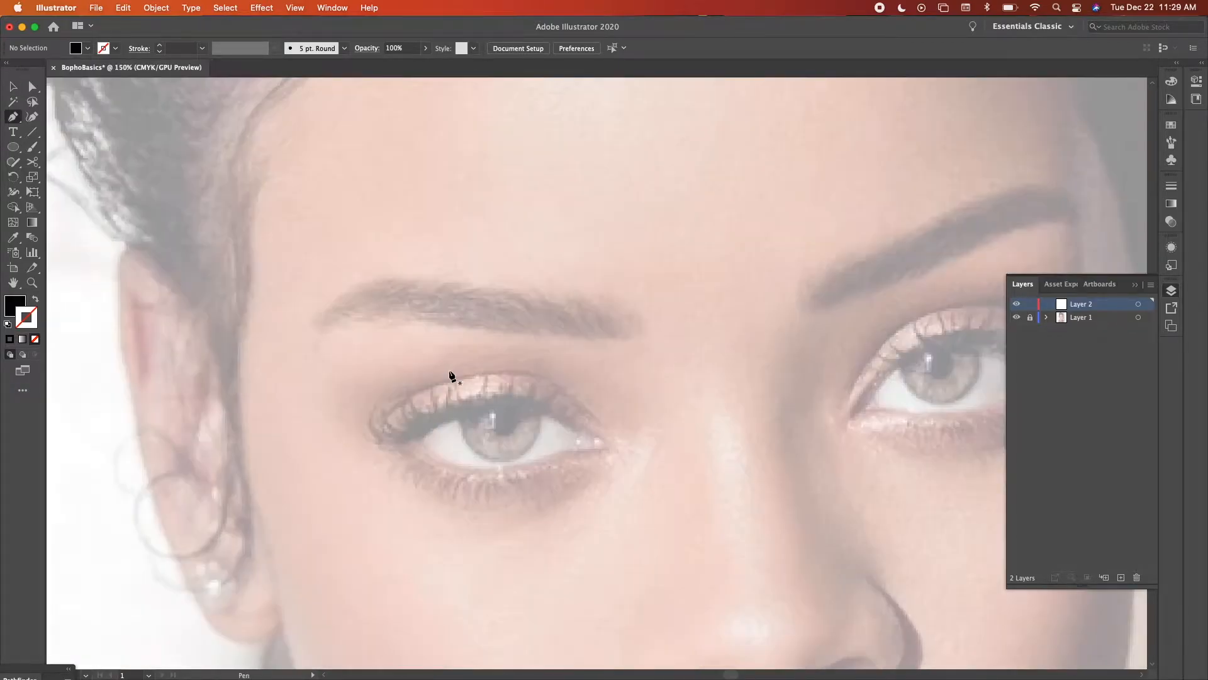
{"action": "left_click", "coordinate": [317, 334]}
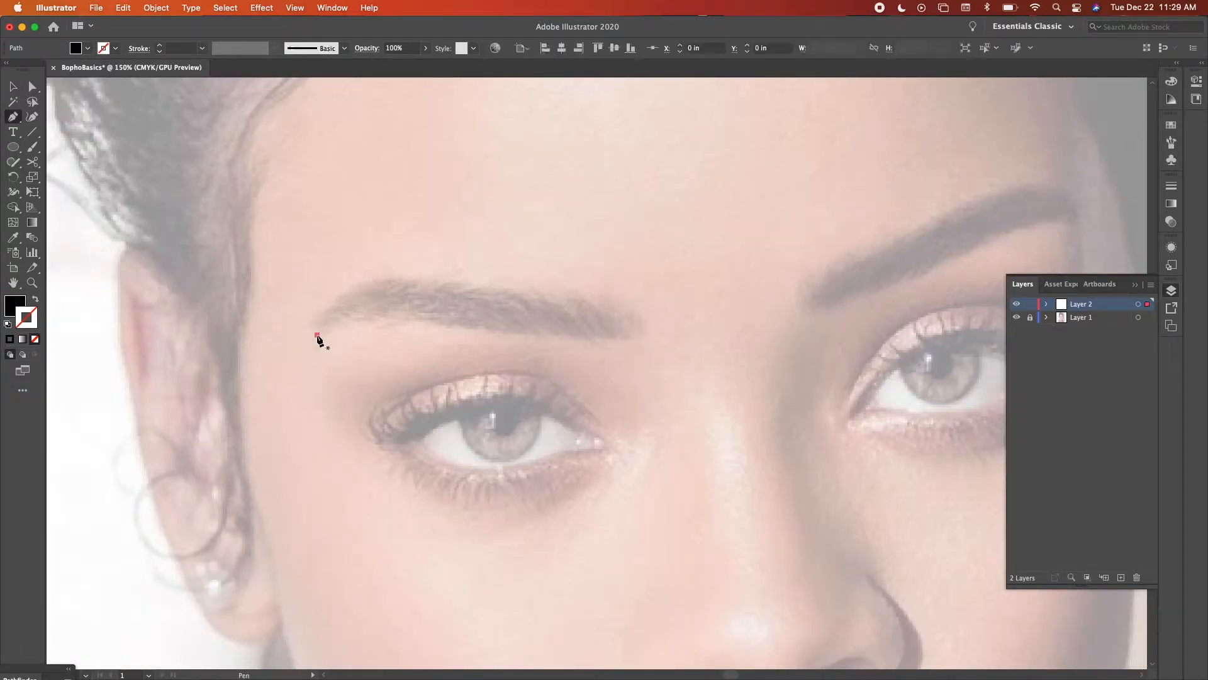
{"action": "left_click", "coordinate": [668, 355], "text": "shift"}
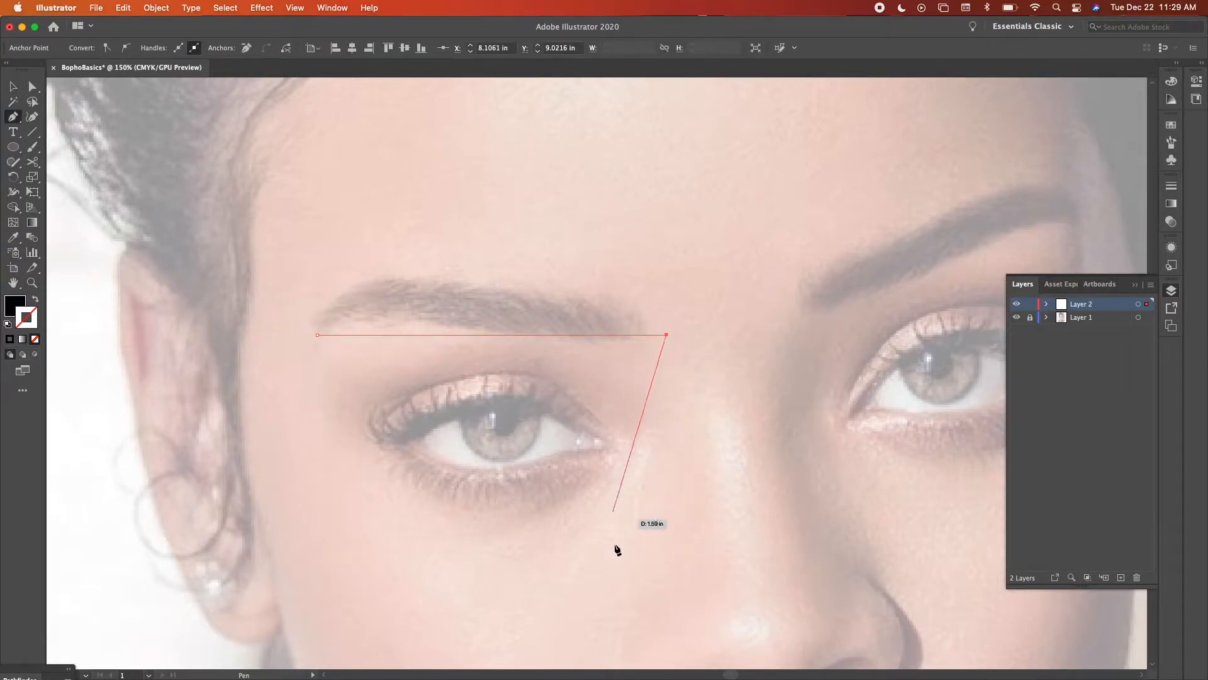
{"action": "left_click", "coordinate": [667, 599], "text": "shift"}
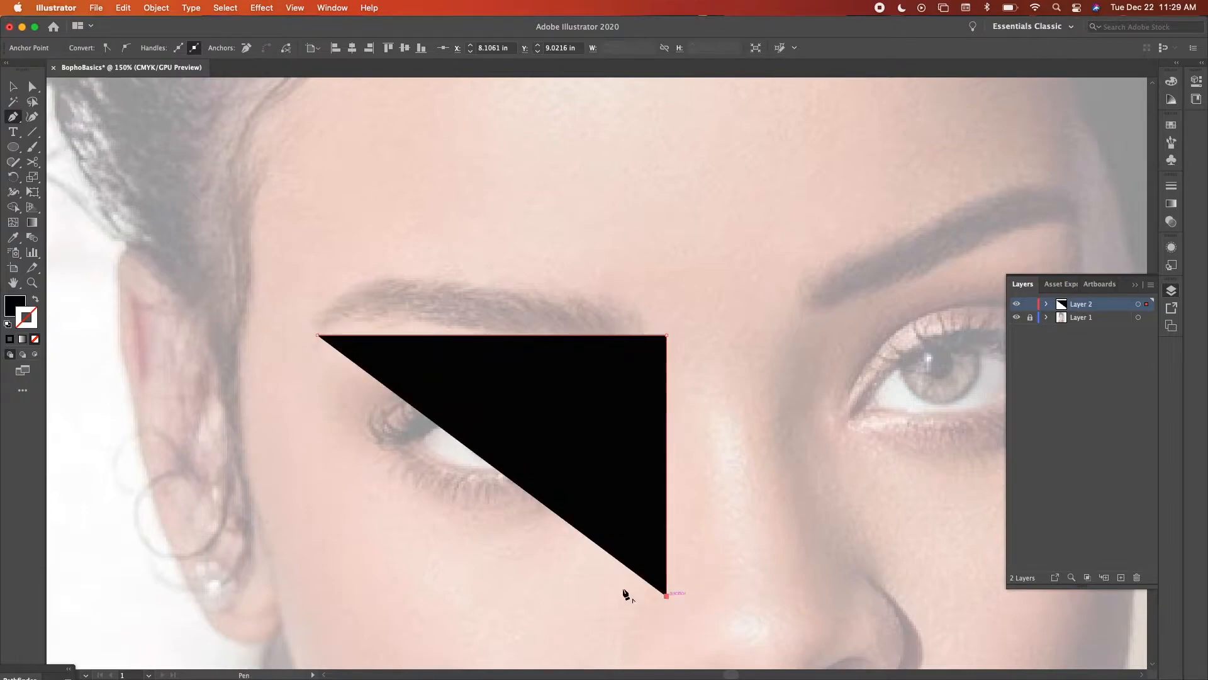
{"action": "left_click", "coordinate": [338, 570], "text": "shift"}
{"action": "left_click", "coordinate": [337, 335], "text": "shift"}
{"action": "left_click", "coordinate": [318, 334]}
Deselect the black box over the eye, reselect it with the Selection tool and delete it.
{"action": "key", "text": "v"}
{"action": "left_click", "coordinate": [584, 248]}
{"action": "left_click", "coordinate": [580, 452]}
{"action": "key", "text": "Delete"}
Draw a freehand curved Pen path across the eye and up to the eyebrow, pulling direction handles to bend its segments.
{"action": "key", "text": "p"}
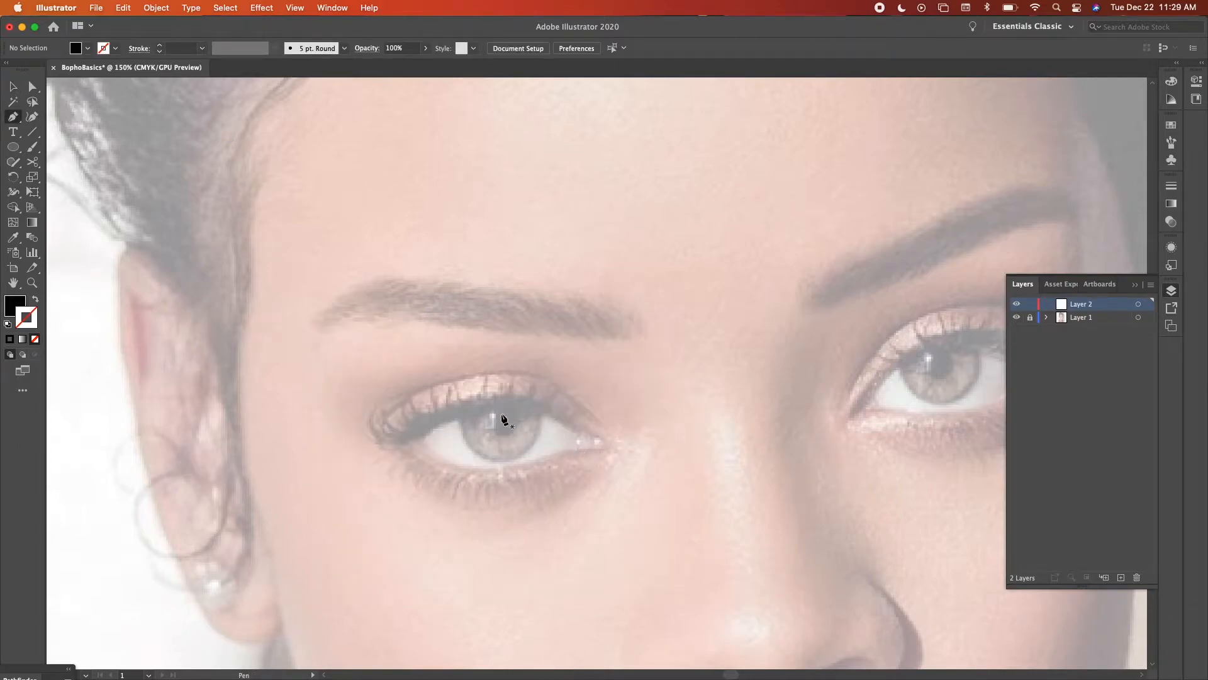
{"action": "left_click", "coordinate": [401, 403]}
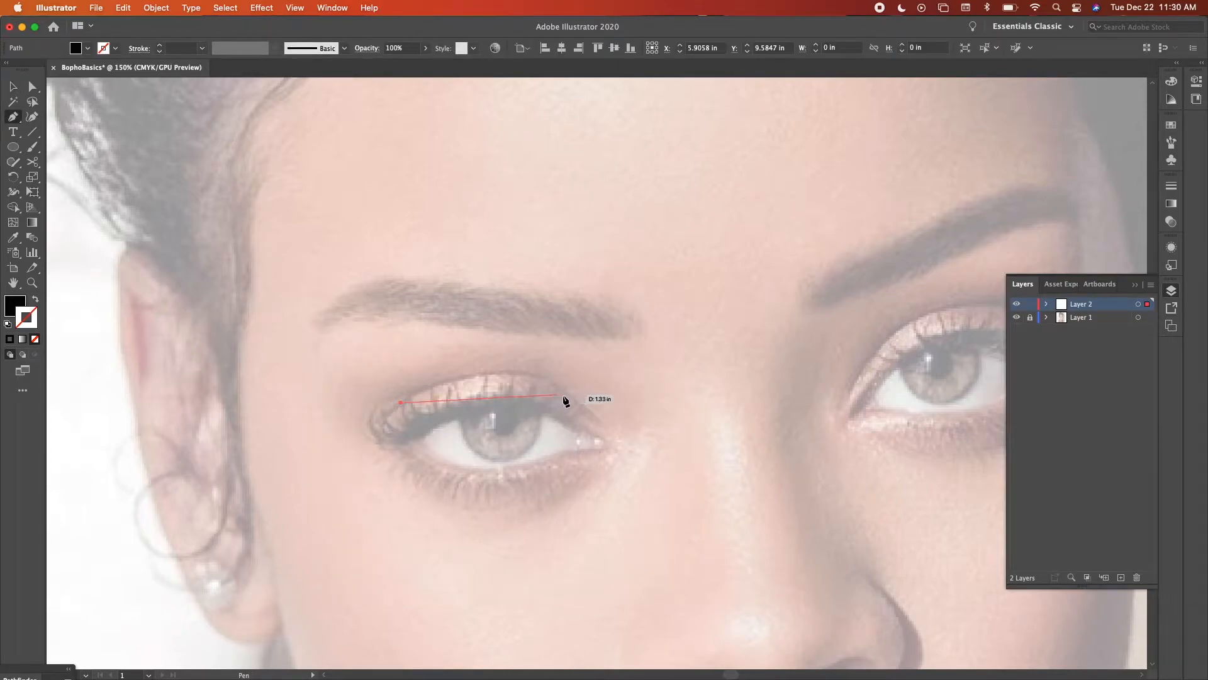
{"action": "left_click_drag", "start_coordinate": [569, 397], "coordinate": [633, 458]}
{"action": "left_click_drag", "start_coordinate": [452, 472], "coordinate": [418, 446]}
{"action": "left_click", "coordinate": [507, 403]}
{"action": "left_click_drag", "start_coordinate": [599, 310], "coordinate": [462, 297]}
Select the curved practice shape with the Selection tool and delete it.
{"action": "key", "text": "v"}
{"action": "left_click", "coordinate": [485, 342]}
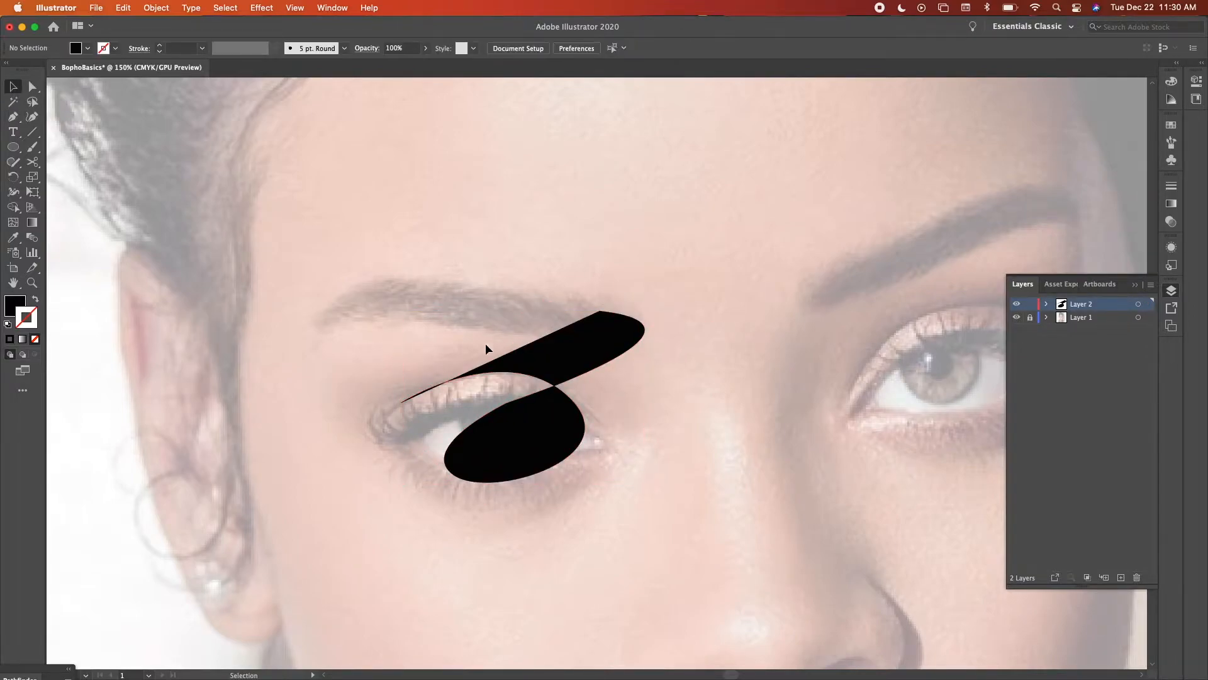
{"action": "left_click", "coordinate": [564, 350]}
{"action": "key", "text": "Delete"}
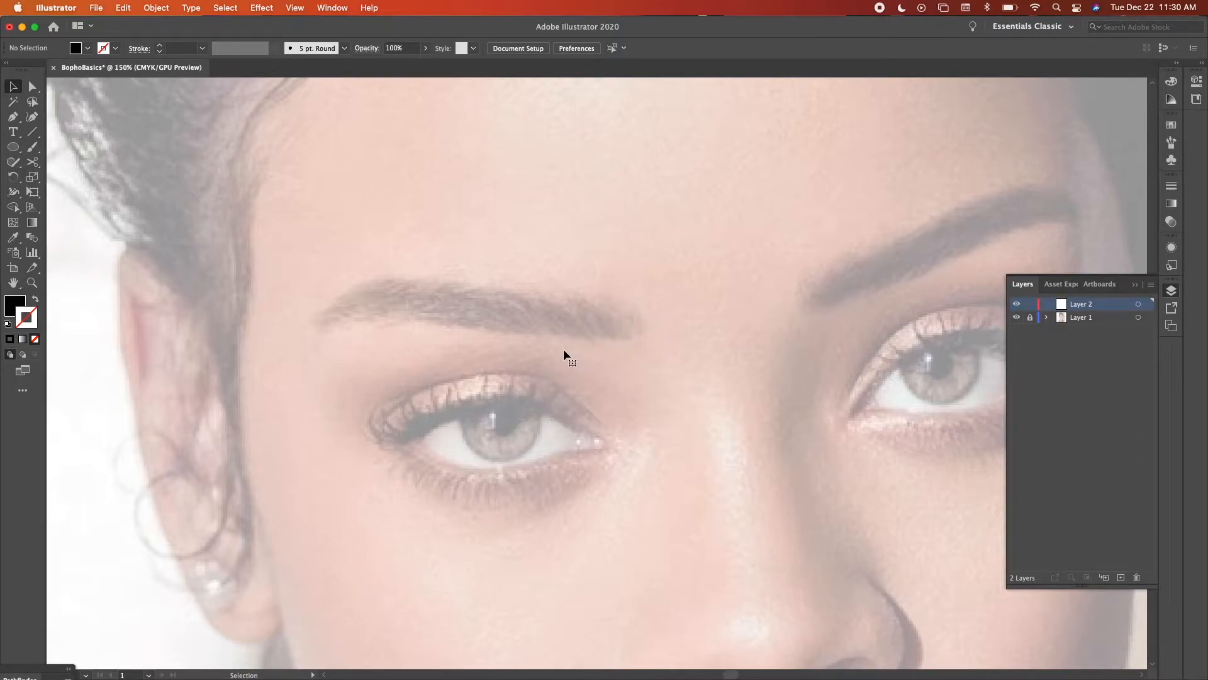
Draw a vertical Pen line about 1.96 in long through the eyebrow and eye, and swap its fill and stroke.
{"action": "scroll", "coordinate": [564, 348], "scroll_direction": "left", "scroll_amount": 1}
{"action": "scroll", "coordinate": [563, 349], "scroll_direction": "up", "scroll_amount": 1}
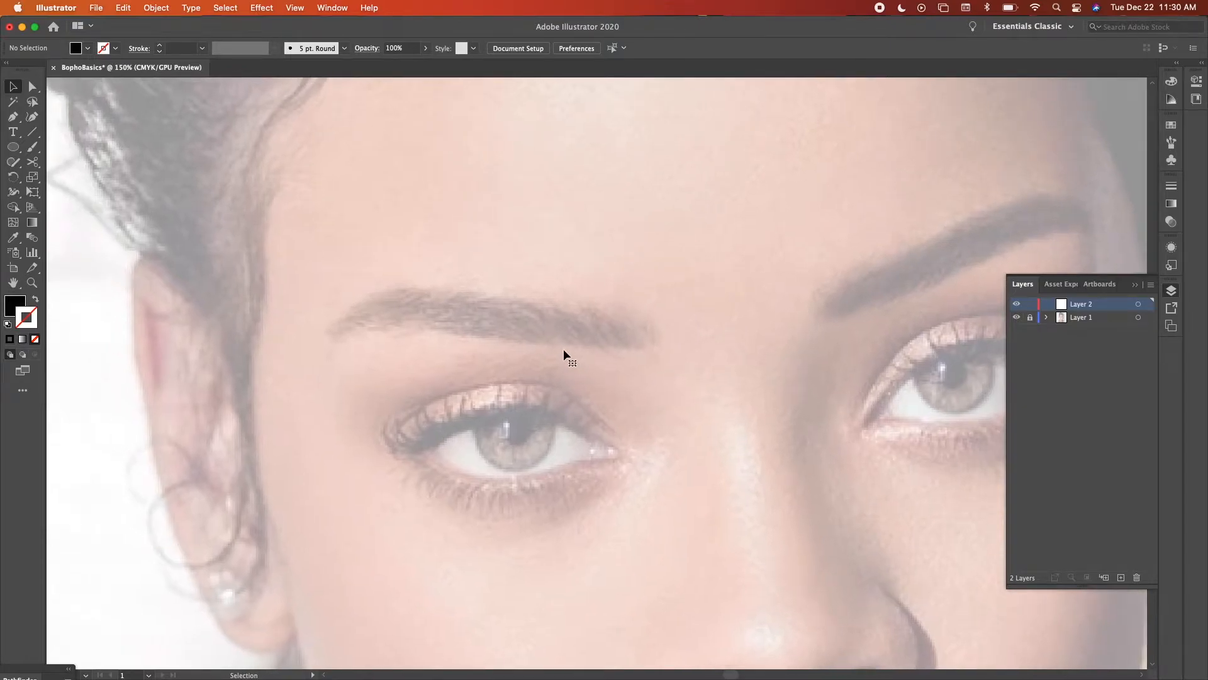
{"action": "key", "text": "p"}
{"action": "left_click", "coordinate": [481, 200]}
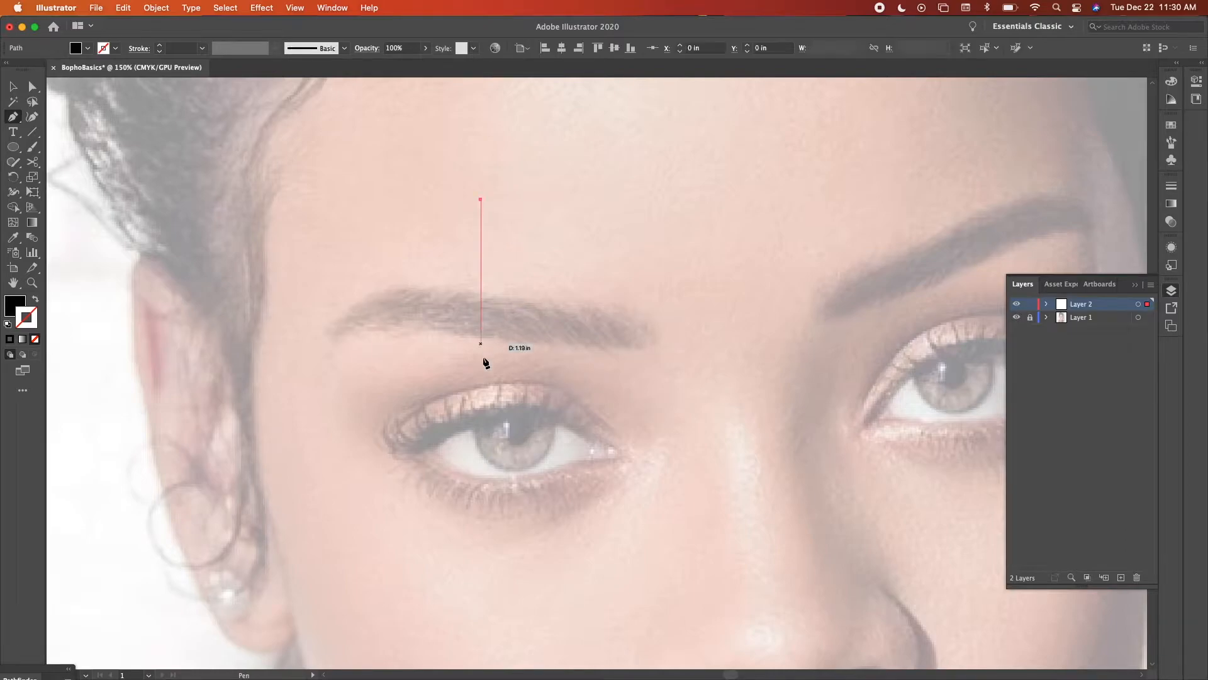
{"action": "left_click", "coordinate": [481, 434]}
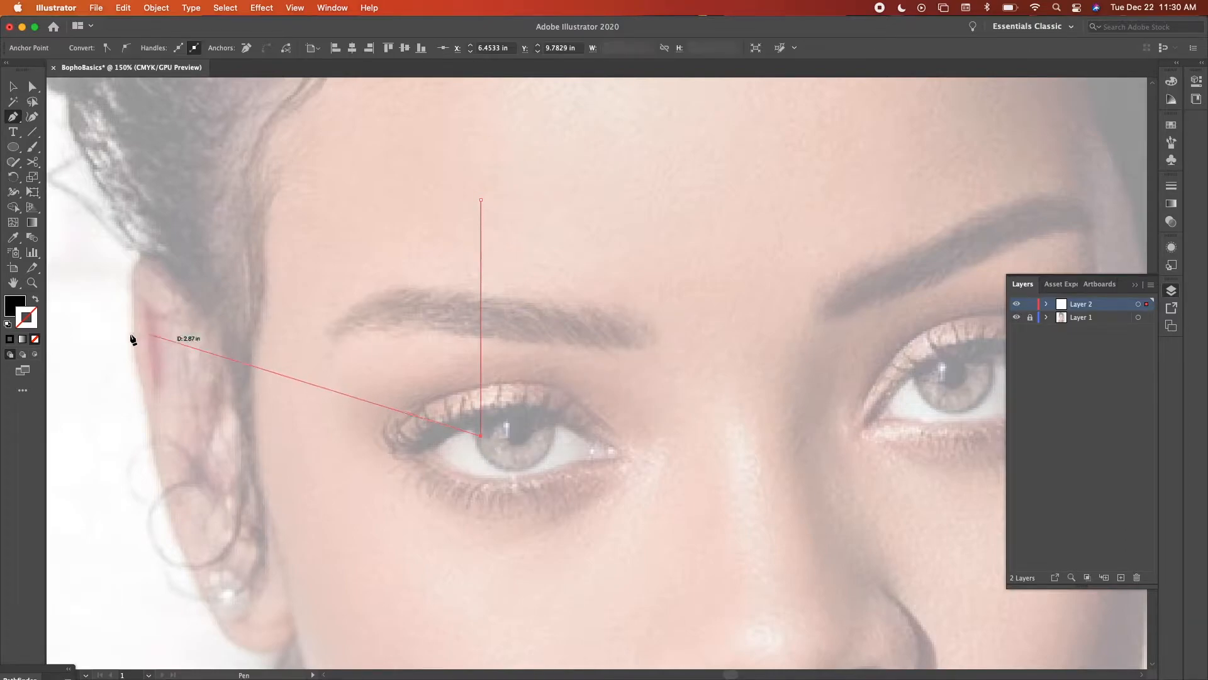
{"action": "left_click", "coordinate": [36, 300]}
{"action": "key", "text": "v"}
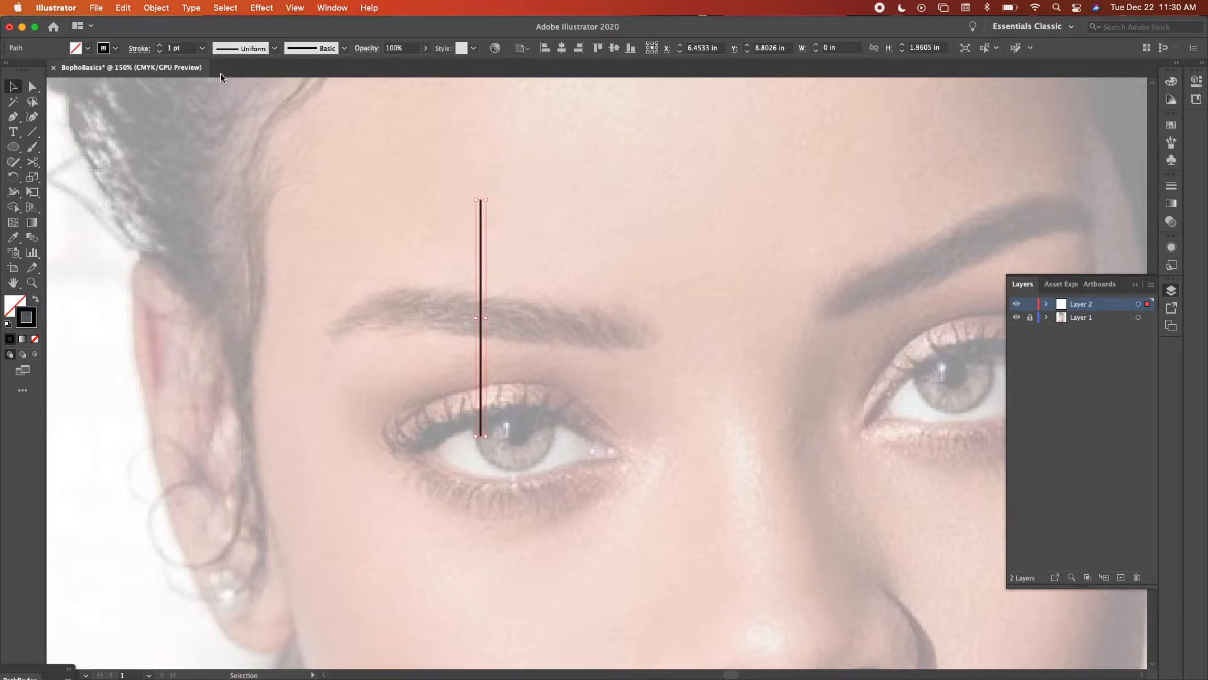
Set the vertical line's stroke weight to 8 pt and deselect it.
{"action": "left_click", "coordinate": [202, 49]}
{"action": "left_click", "coordinate": [234, 202]}
{"action": "left_click", "coordinate": [553, 326]}
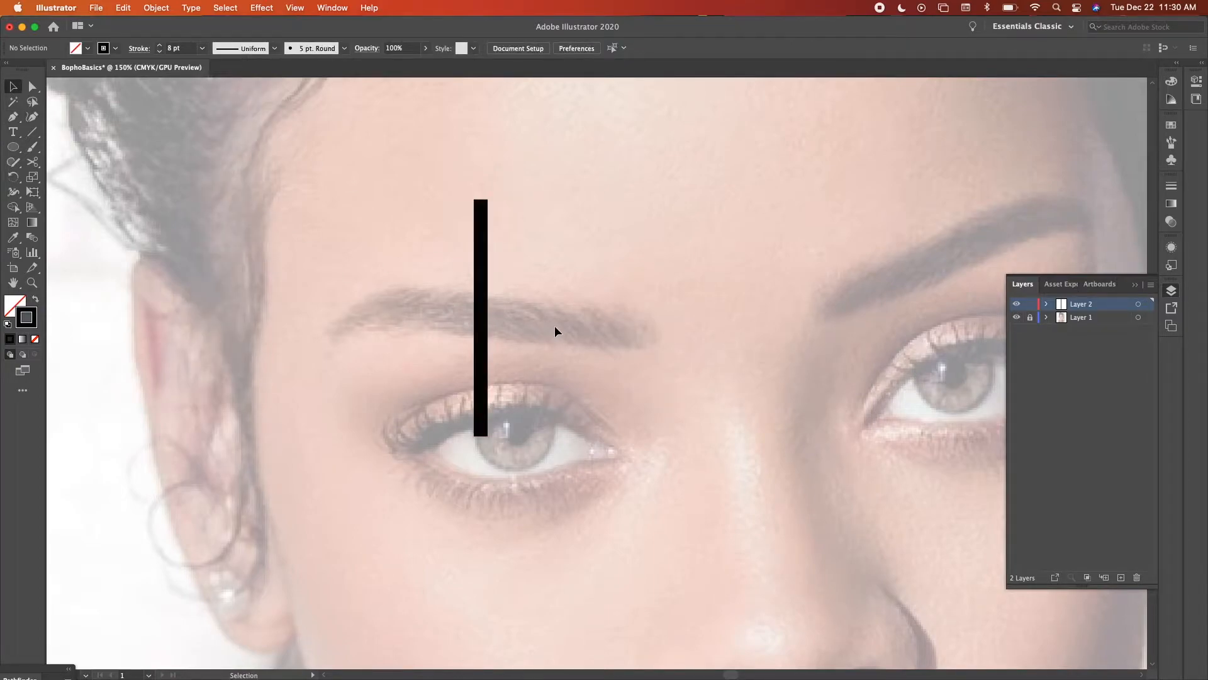
Apply the symmetrical lens-shaped width profile to the vertical line and deselect it.
{"action": "left_click", "coordinate": [483, 340]}
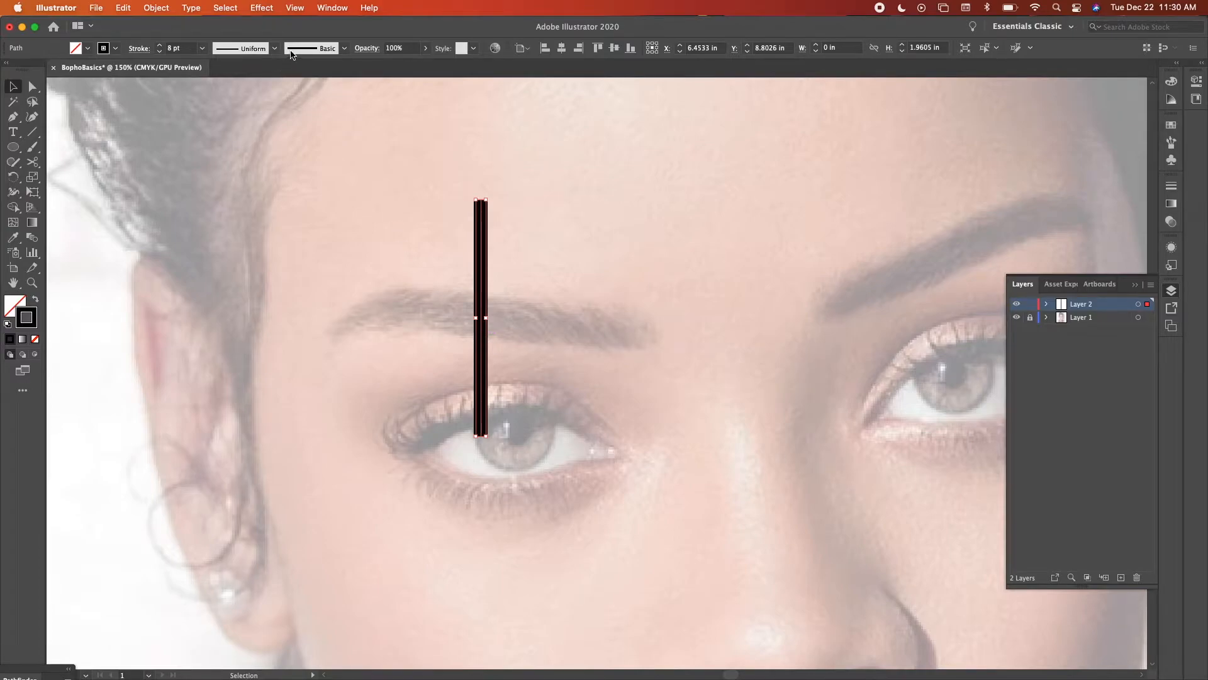
{"action": "left_click", "coordinate": [344, 49]}
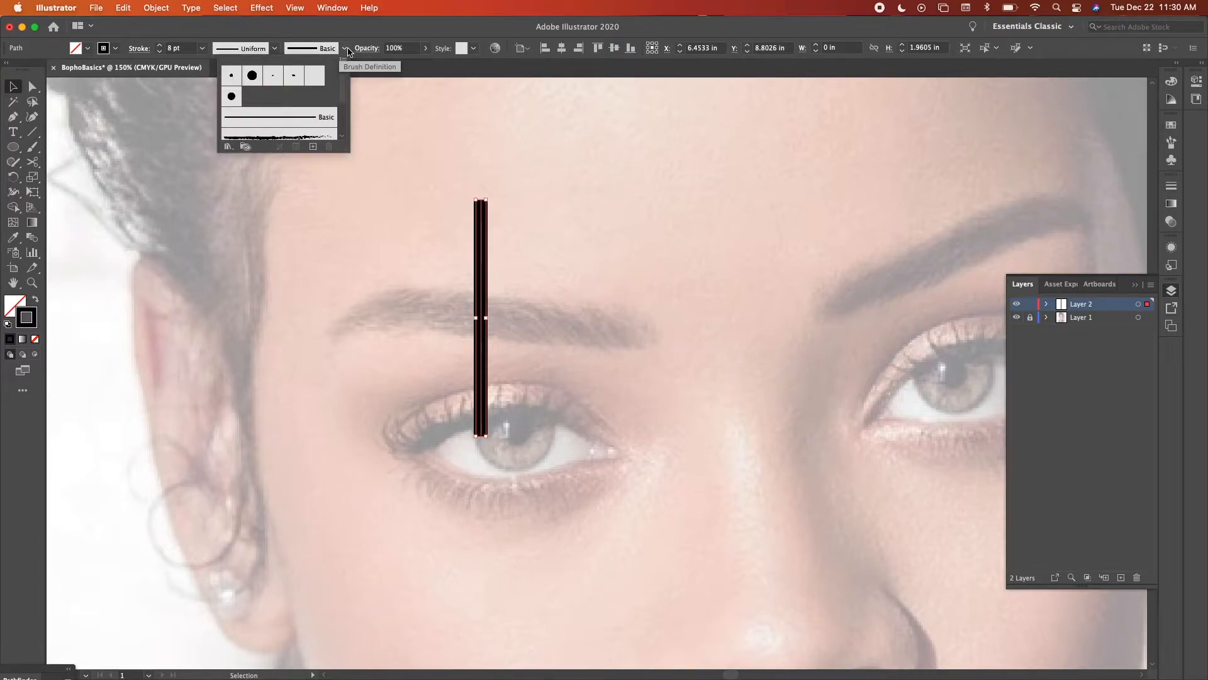
{"action": "left_click", "coordinate": [277, 50]}
{"action": "left_click", "coordinate": [274, 48]}
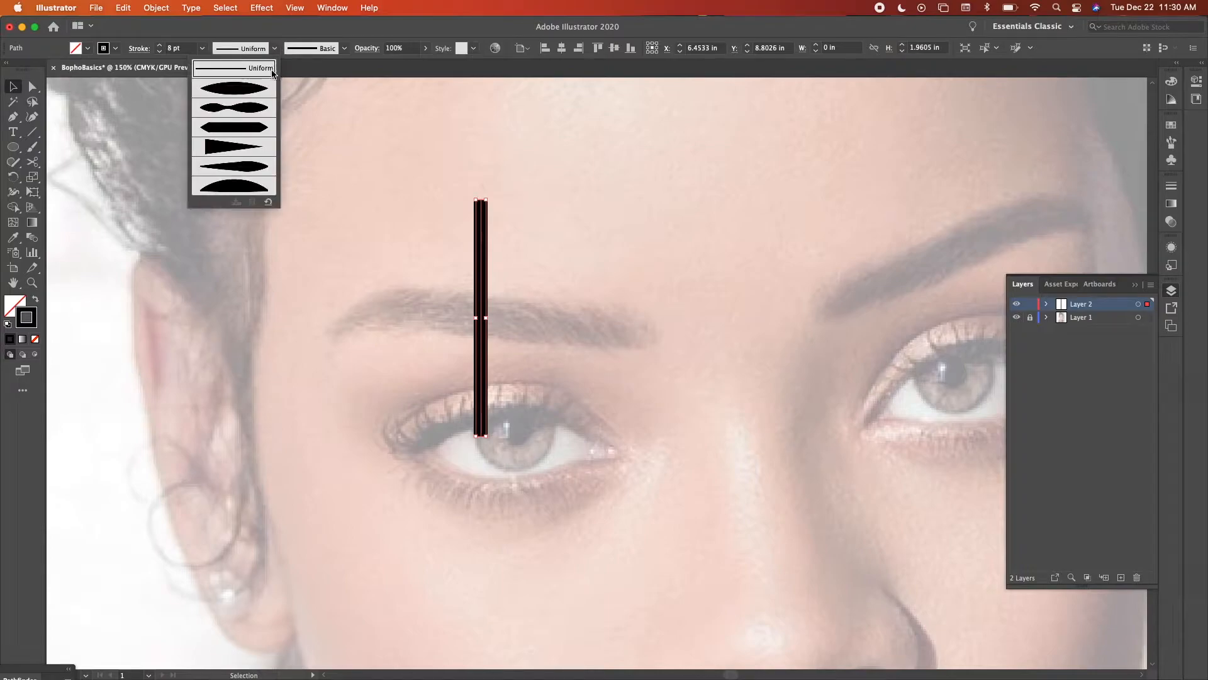
{"action": "left_click", "coordinate": [242, 89]}
{"action": "left_click", "coordinate": [310, 202]}
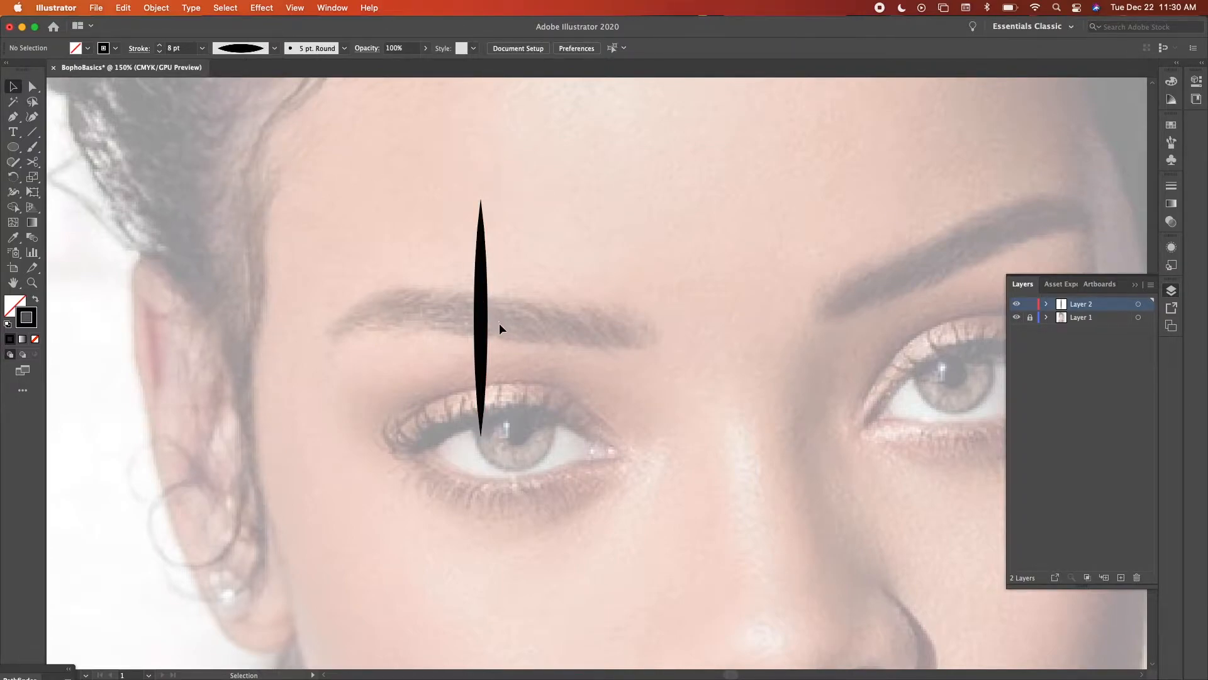
Change the line's variable width profile to Width Profile 5 and deselect it.
{"action": "left_click", "coordinate": [480, 328]}
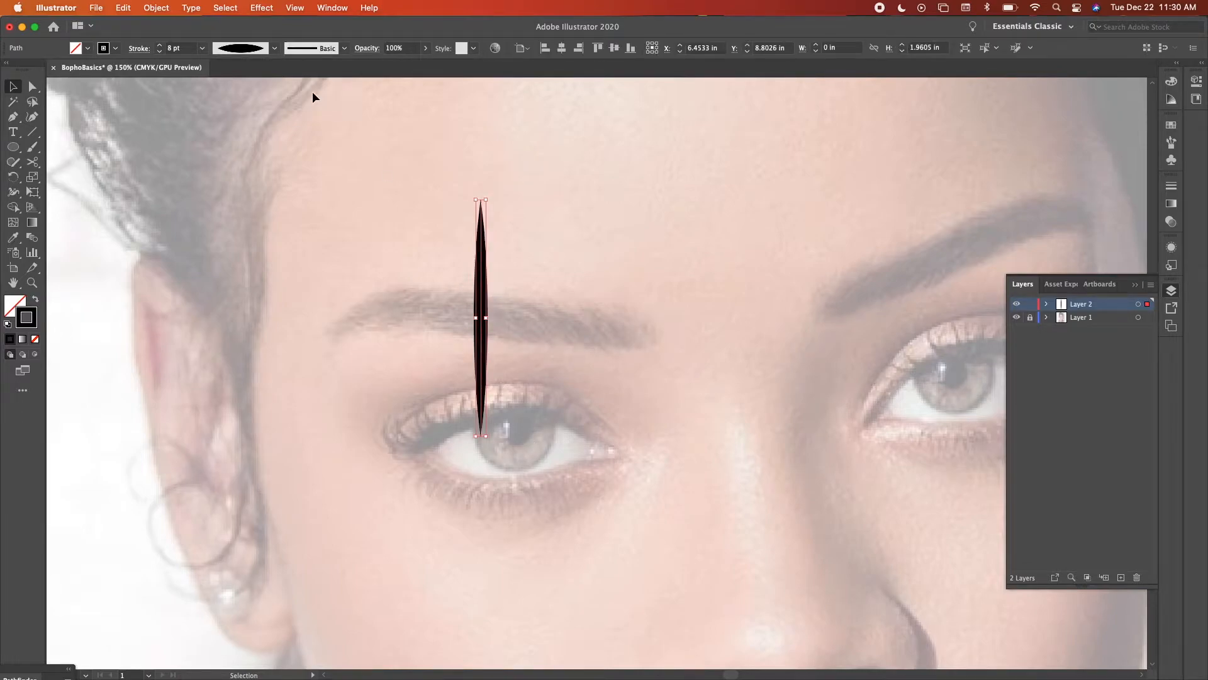
{"action": "left_click", "coordinate": [275, 49]}
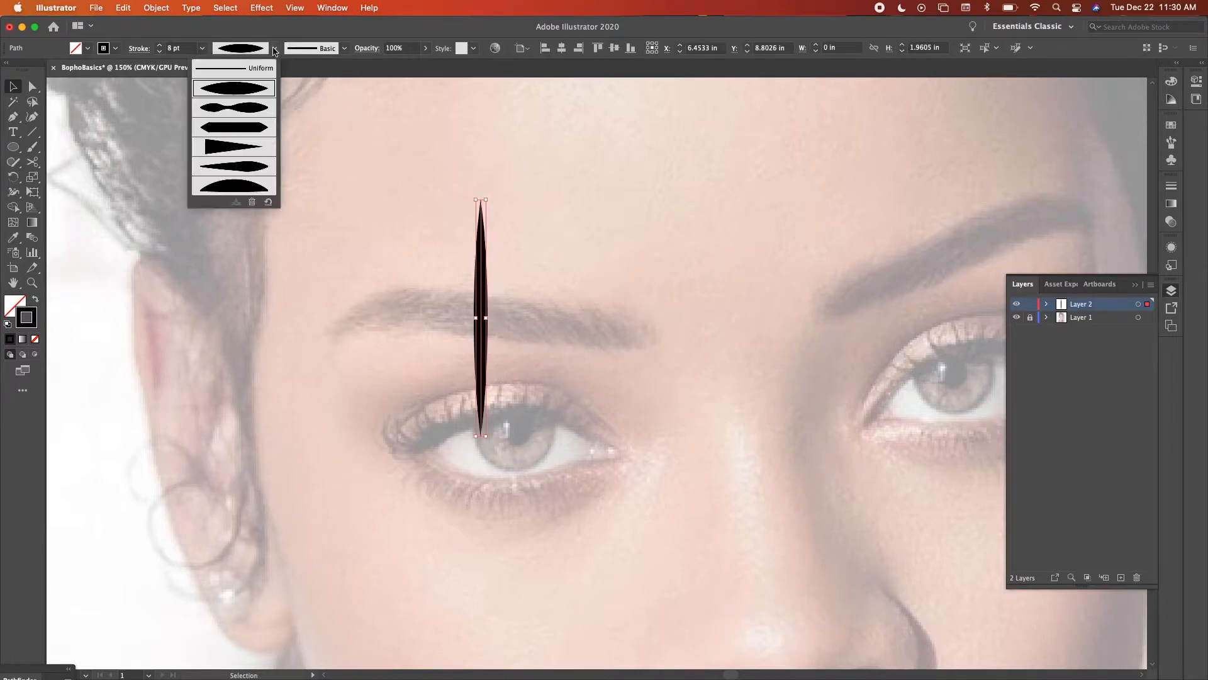
{"action": "left_click", "coordinate": [255, 166]}
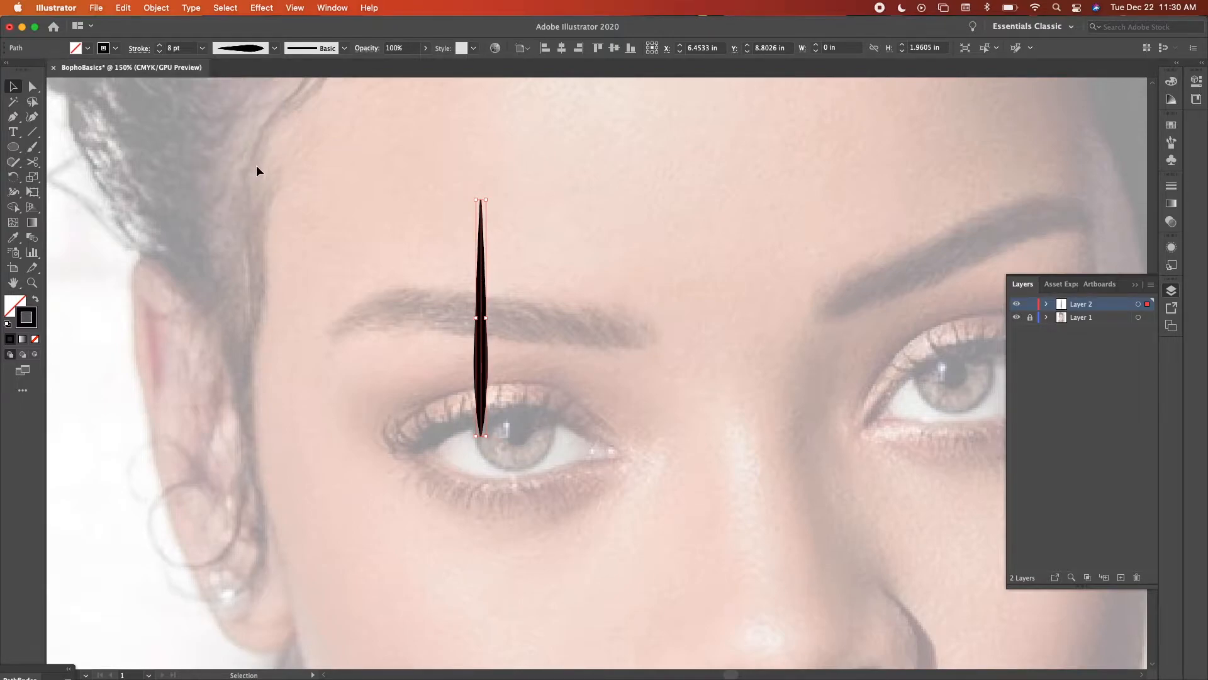
{"action": "left_click", "coordinate": [391, 322]}
Select the vertical line, browse the brush definitions and open the Goto brush library.
{"action": "left_click", "coordinate": [482, 398]}
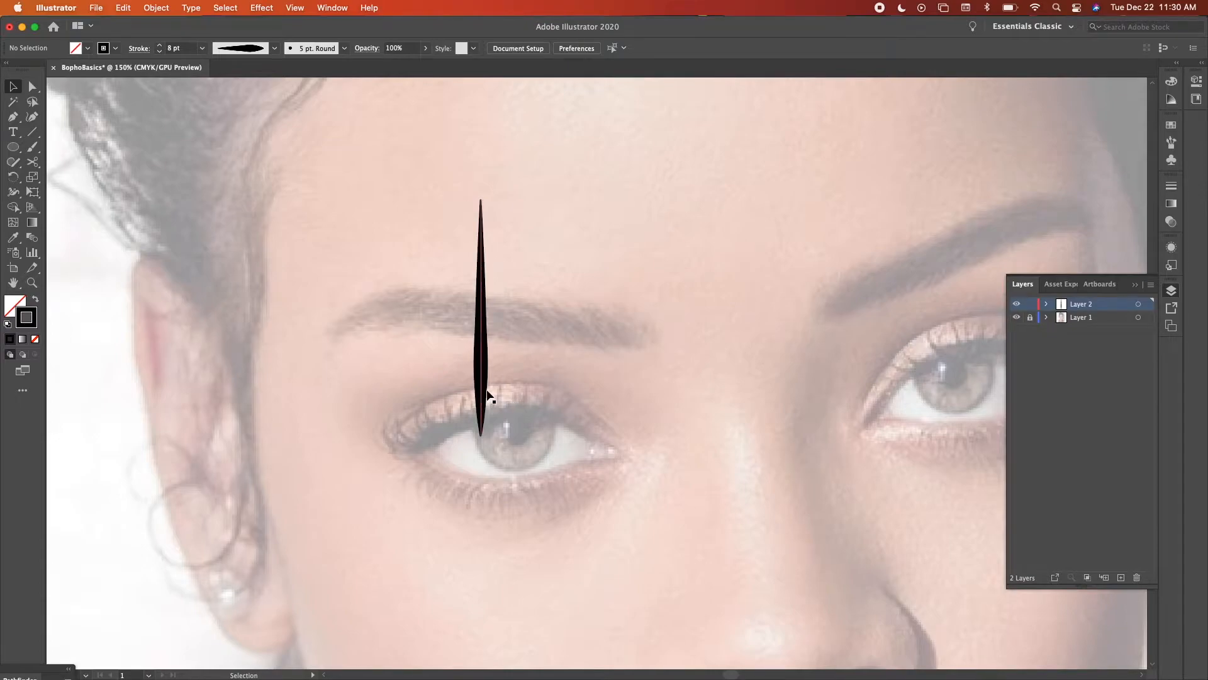
{"action": "left_click", "coordinate": [344, 49]}
{"action": "scroll", "coordinate": [323, 94], "scroll_direction": "down", "scroll_amount": 3}
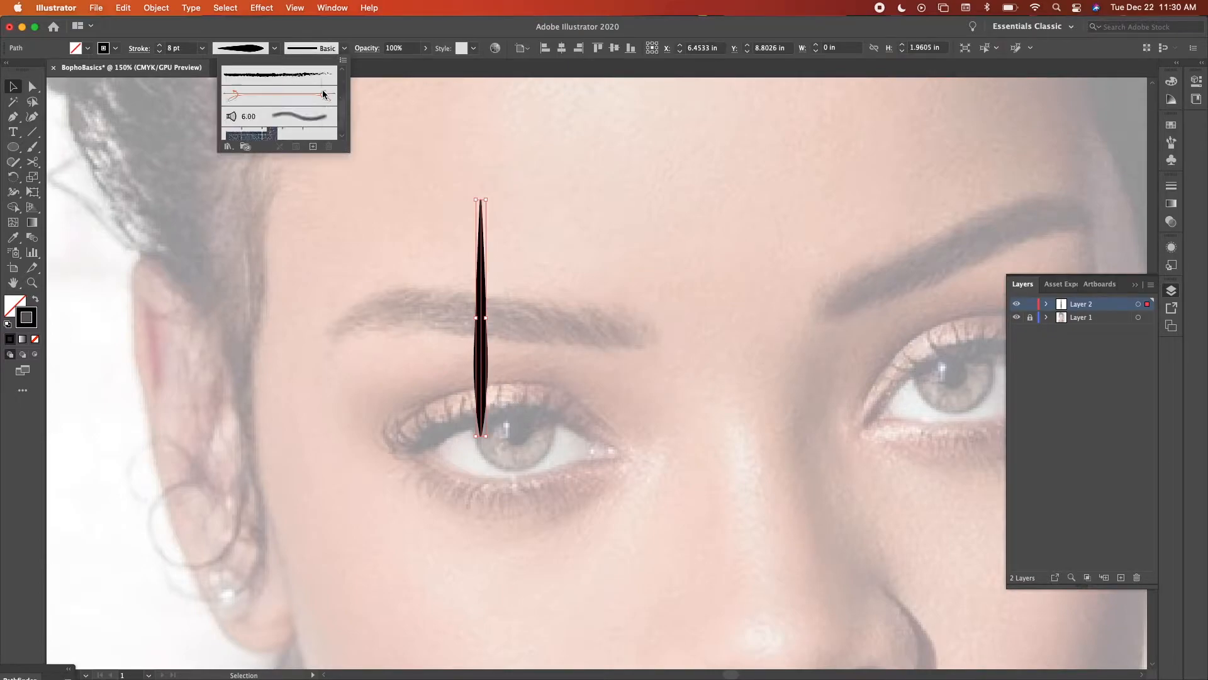
{"action": "scroll", "coordinate": [321, 94], "scroll_direction": "down", "scroll_amount": 2}
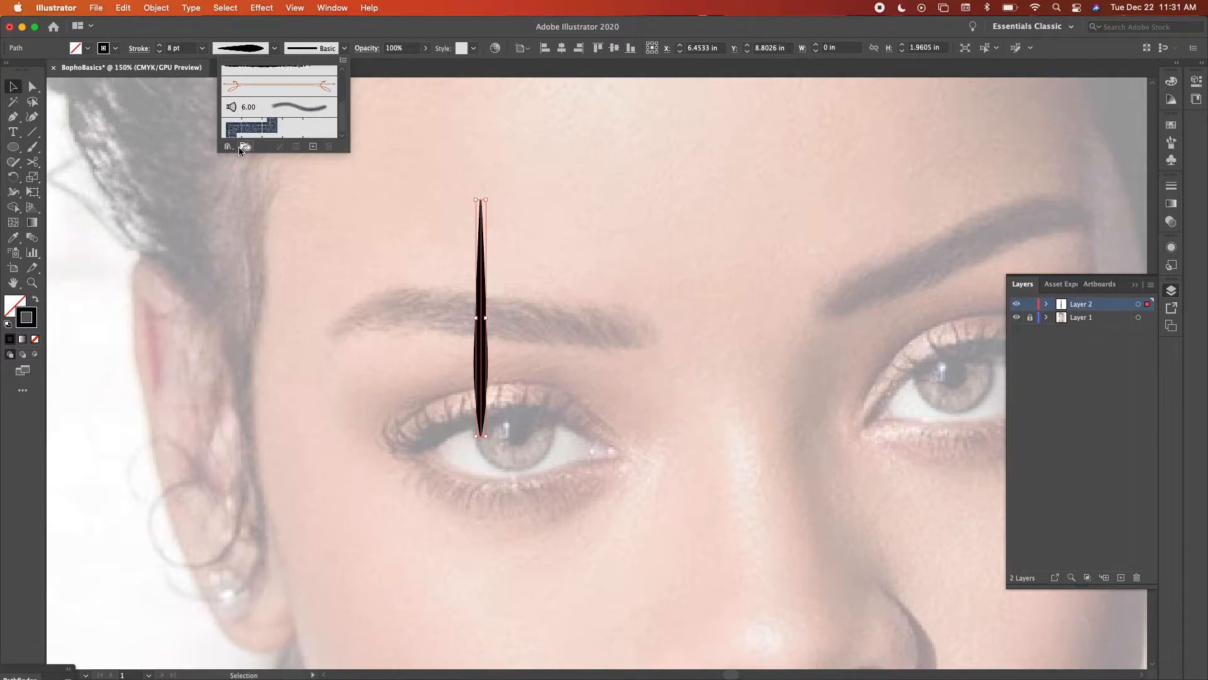
{"action": "left_click", "coordinate": [229, 146]}
{"action": "mouse_move", "coordinate": [309, 290]}
{"action": "left_click", "coordinate": [348, 291]}
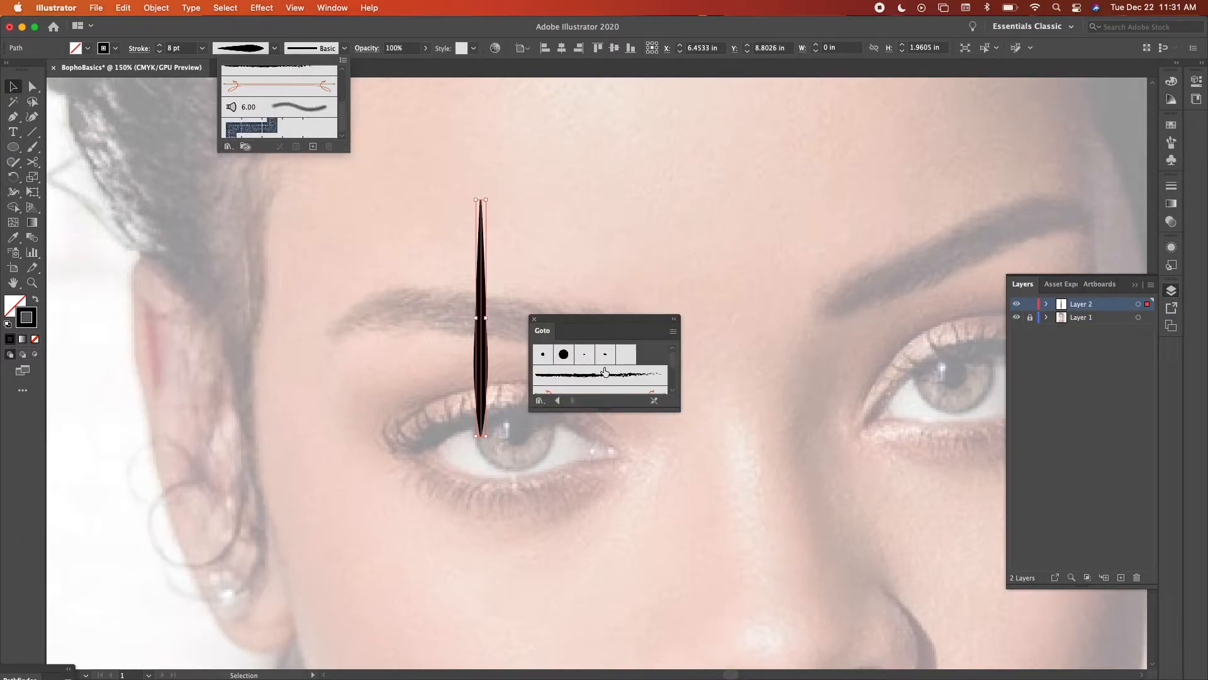
Enlarge the Goto brush library to show all its brushes and apply the thin tapered brush to the vertical line.
{"action": "left_click", "coordinate": [612, 409]}
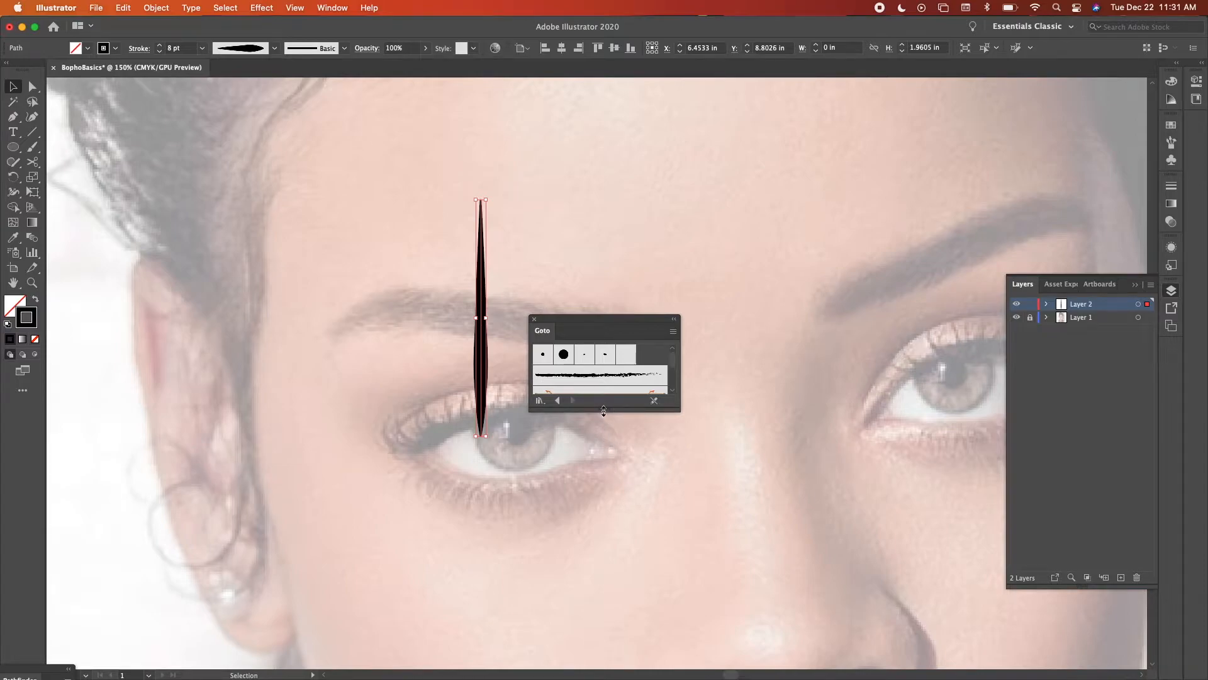
{"action": "left_click_drag", "start_coordinate": [603, 411], "coordinate": [606, 514]}
{"action": "left_click", "coordinate": [564, 418]}
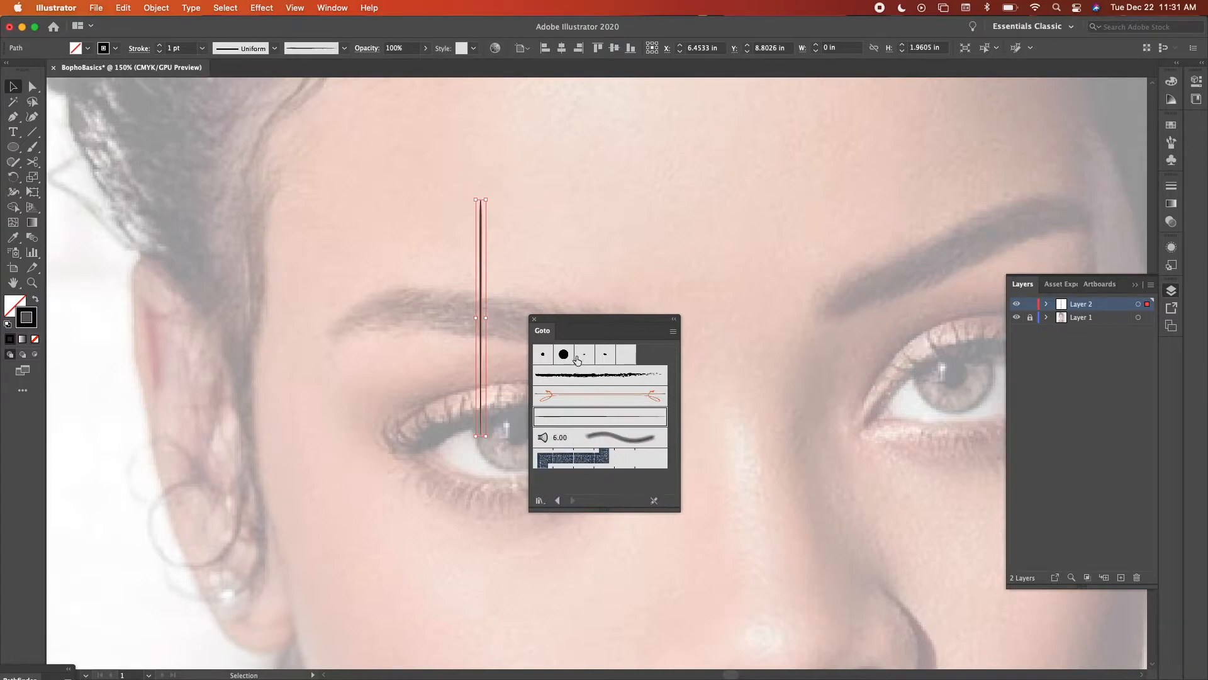
Set the line's stroke weight to 6 pt, deselect it and move the Goto brush library away from the line.
{"action": "left_click", "coordinate": [202, 49]}
{"action": "left_click", "coordinate": [229, 177]}
{"action": "left_click", "coordinate": [289, 308]}
{"action": "left_click_drag", "start_coordinate": [575, 317], "coordinate": [643, 316]}
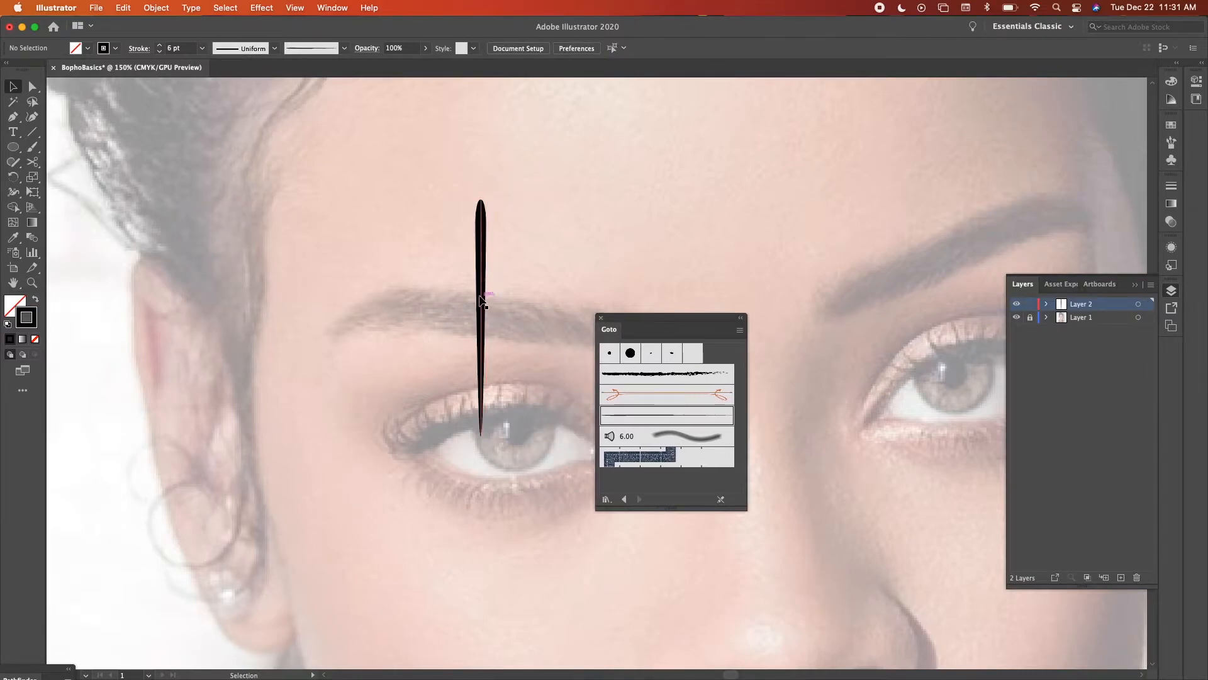
Apply Width Profile 5 to the vertical line and set its brush definition back to Basic.
{"action": "left_click", "coordinate": [481, 255]}
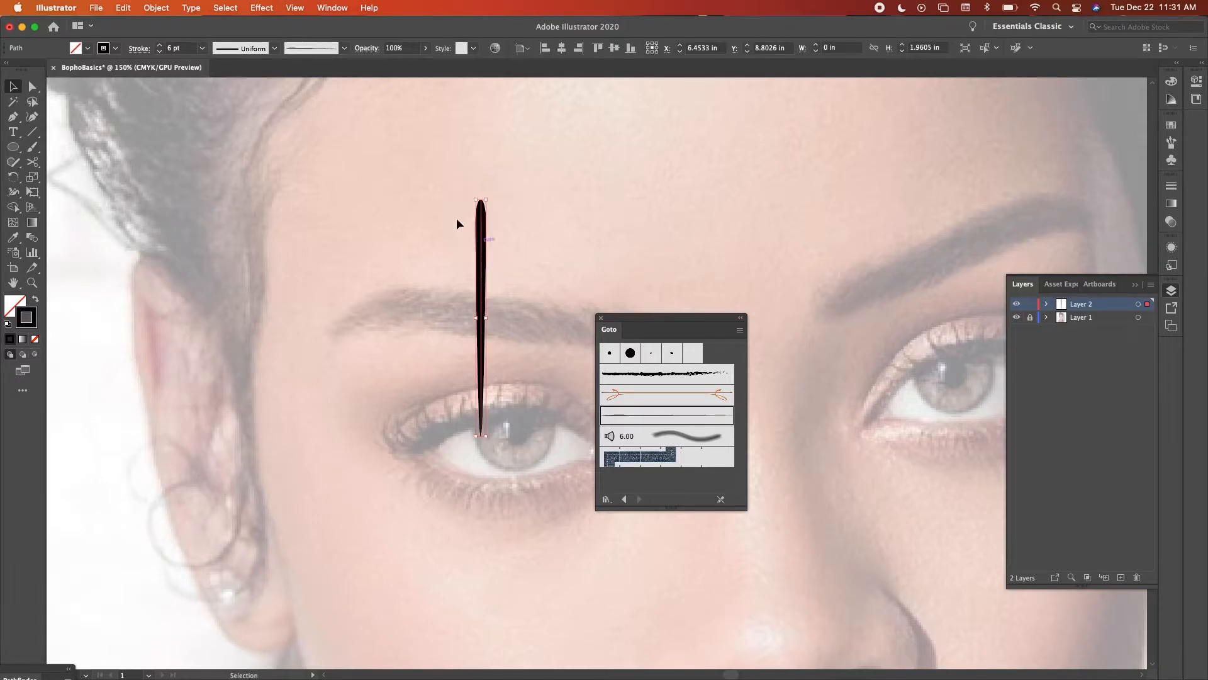
{"action": "left_click", "coordinate": [274, 54]}
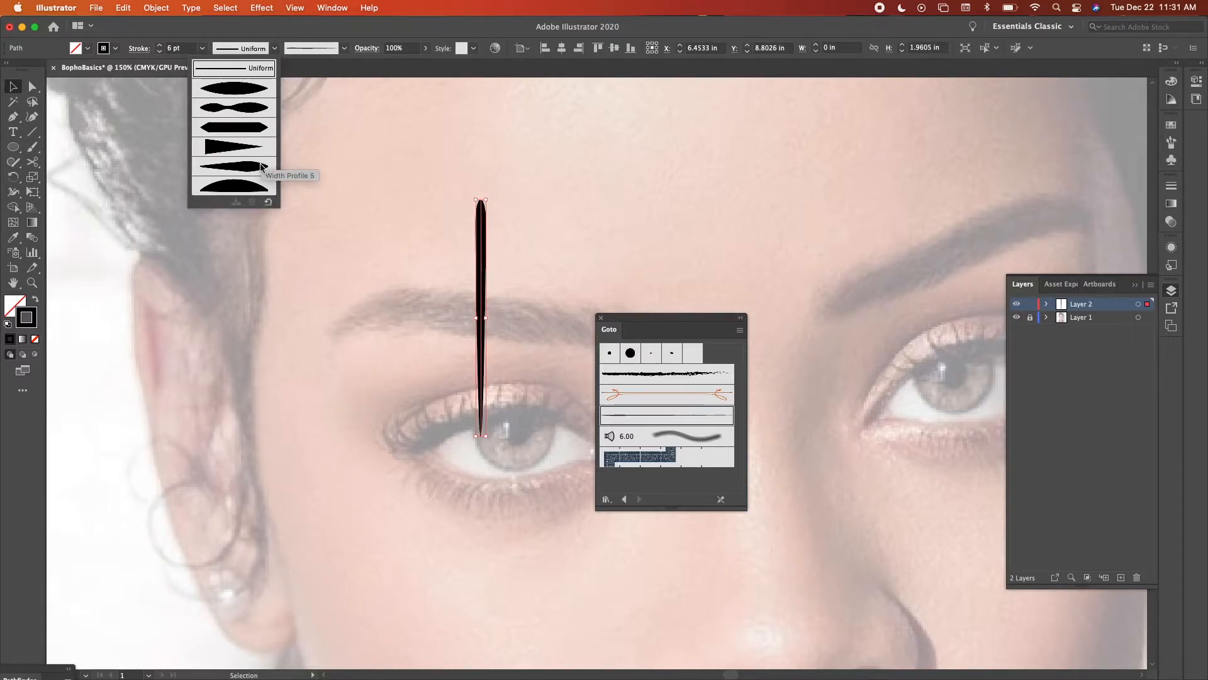
{"action": "left_click", "coordinate": [278, 178]}
{"action": "left_click", "coordinate": [303, 49]}
{"action": "scroll", "coordinate": [305, 100], "scroll_direction": "up", "scroll_amount": 3}
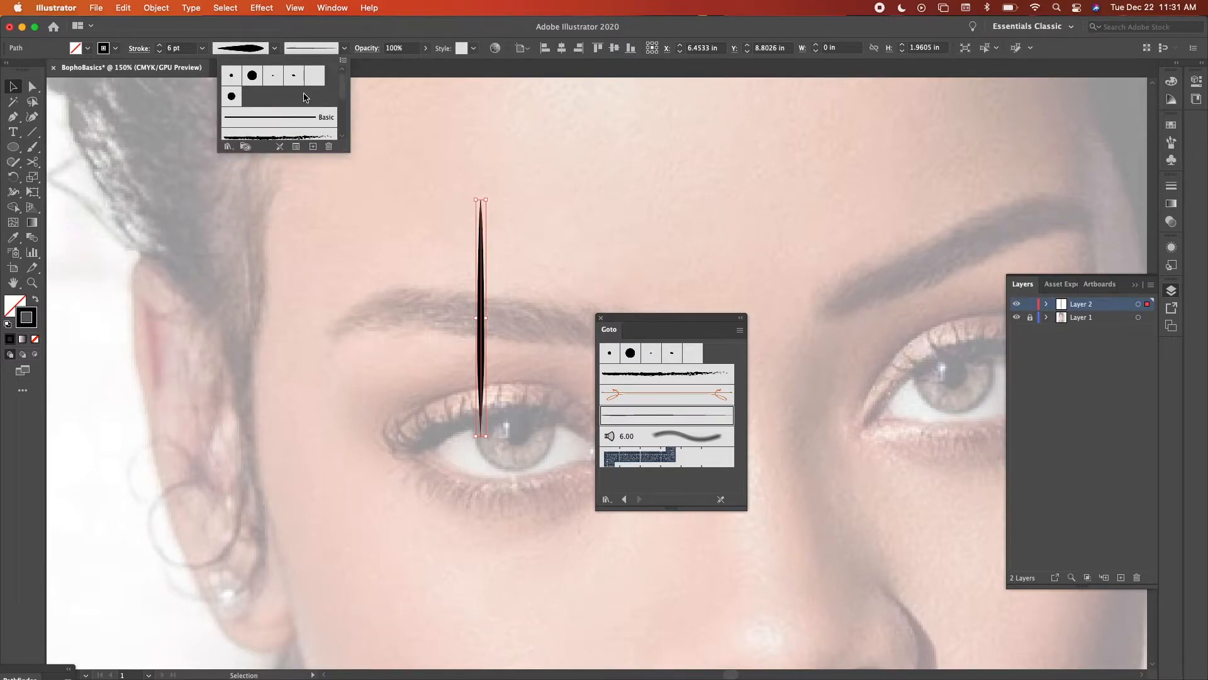
{"action": "left_click", "coordinate": [294, 120]}
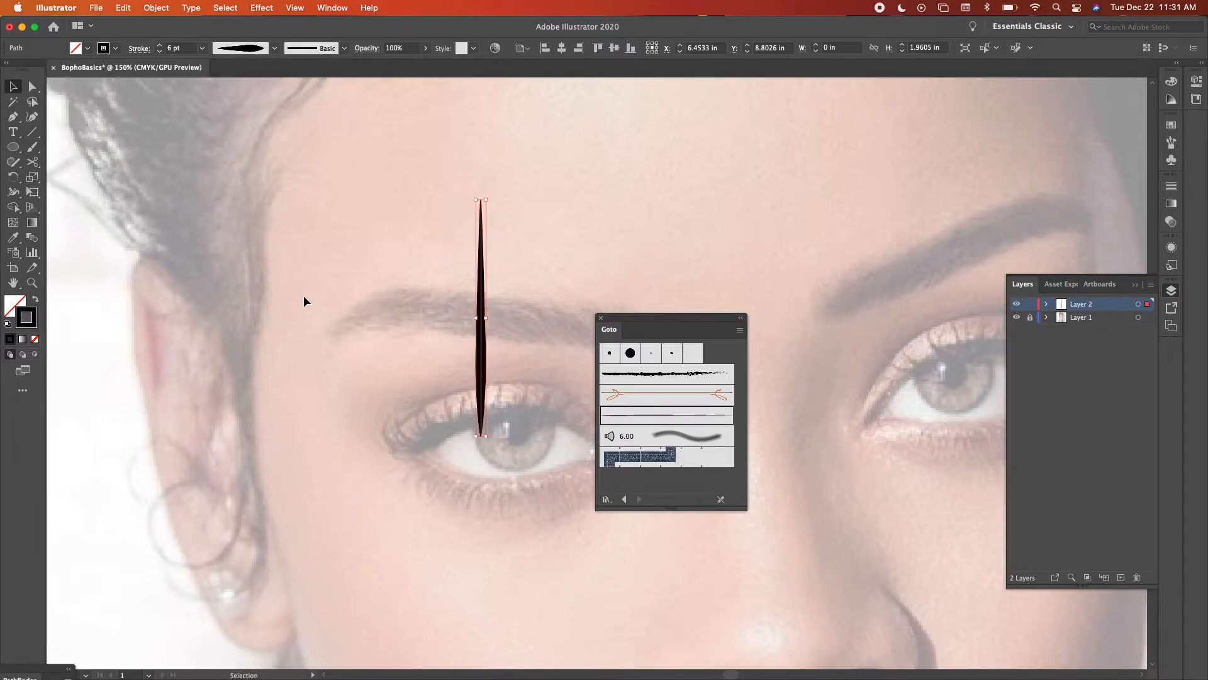
Close the Goto brush library and deselect the vertical line.
{"action": "left_click_drag", "start_coordinate": [616, 325], "coordinate": [655, 320]}
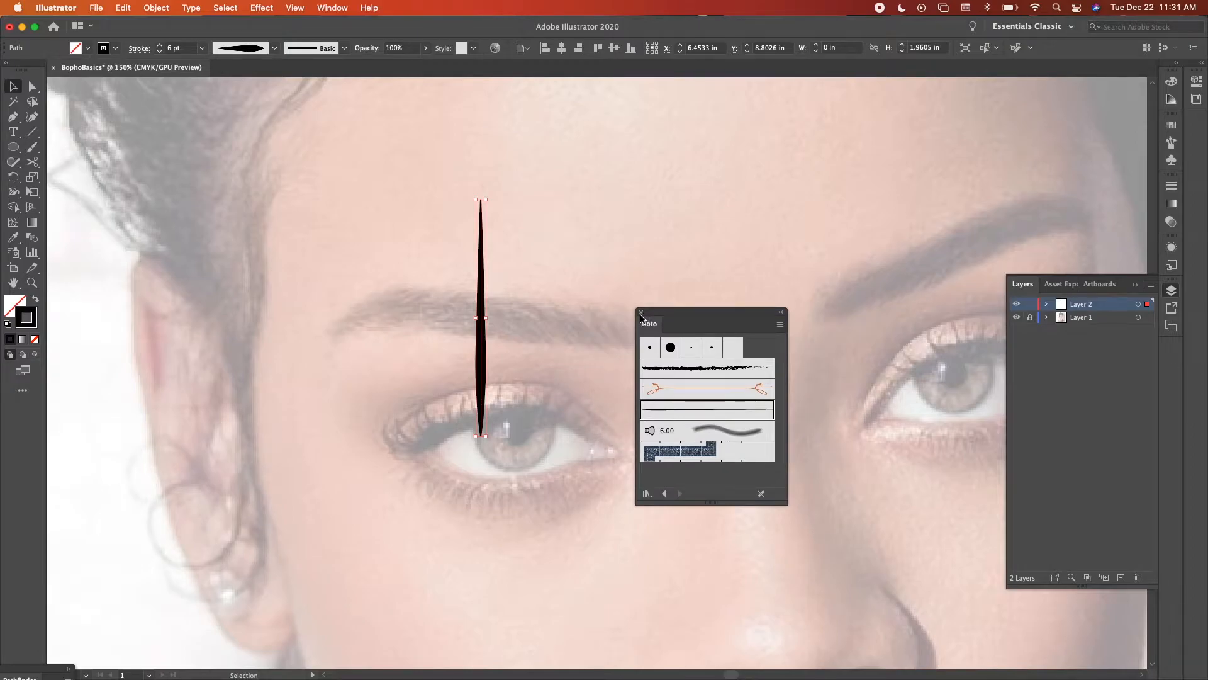
{"action": "left_click", "coordinate": [641, 313]}
{"action": "left_click", "coordinate": [557, 479]}
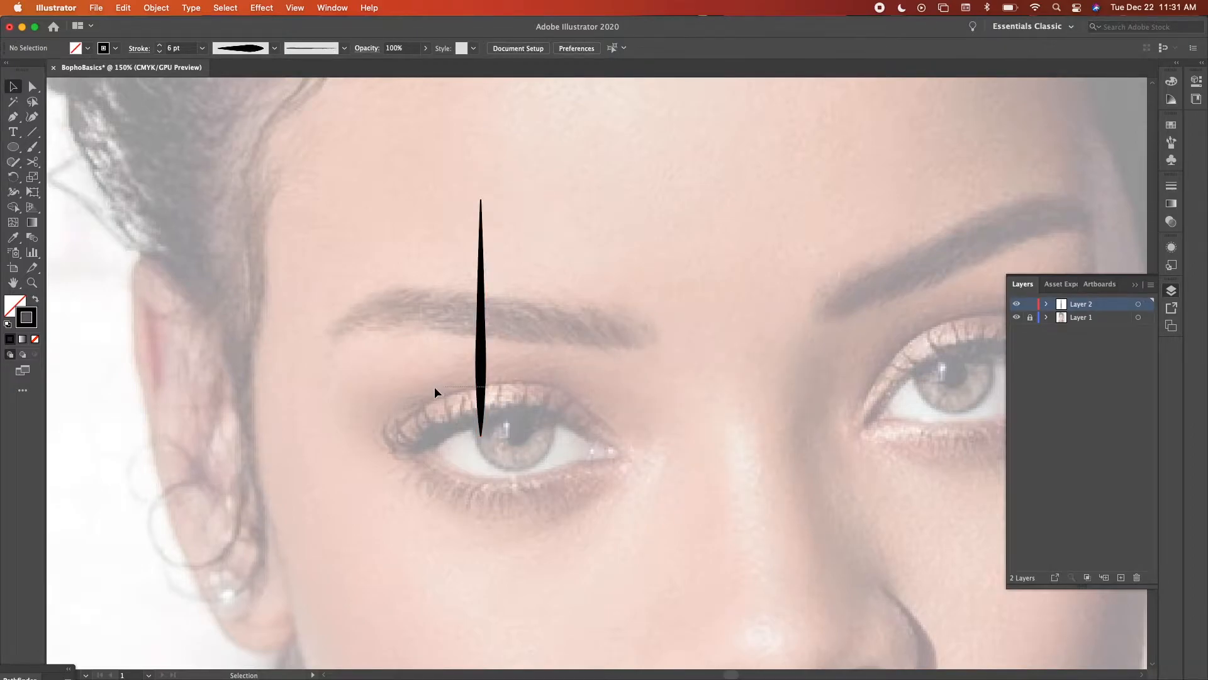
Draw an open practice Pen path beside the vertical line, with several straight segments ending in a curve, and deselect it.
{"action": "key", "text": "p"}
{"action": "left_click", "coordinate": [611, 215]}
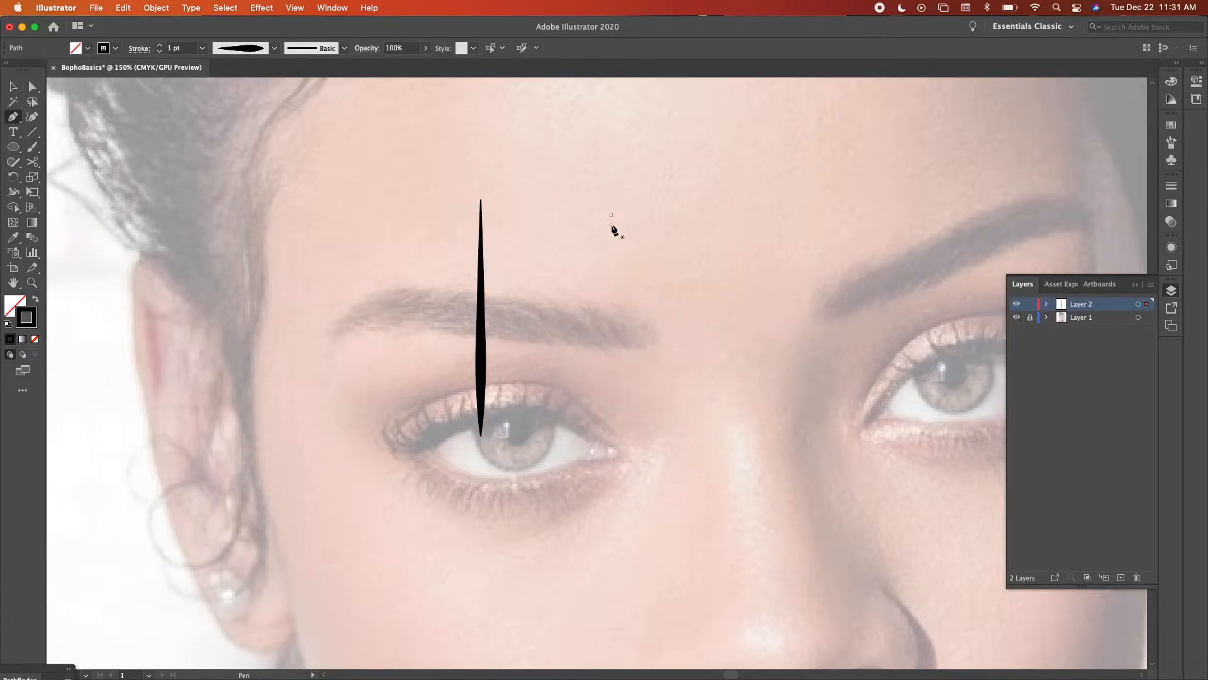
{"action": "left_click", "coordinate": [611, 383]}
{"action": "left_click", "coordinate": [668, 383]}
{"action": "left_click", "coordinate": [681, 265]}
{"action": "left_click", "coordinate": [656, 200]}
{"action": "left_click", "coordinate": [761, 195]}
{"action": "left_click", "coordinate": [775, 265]}
{"action": "left_click_drag", "start_coordinate": [773, 321], "coordinate": [729, 359]}
{"action": "left_click_drag", "start_coordinate": [796, 444], "coordinate": [898, 445]}
{"action": "key", "text": "v"}
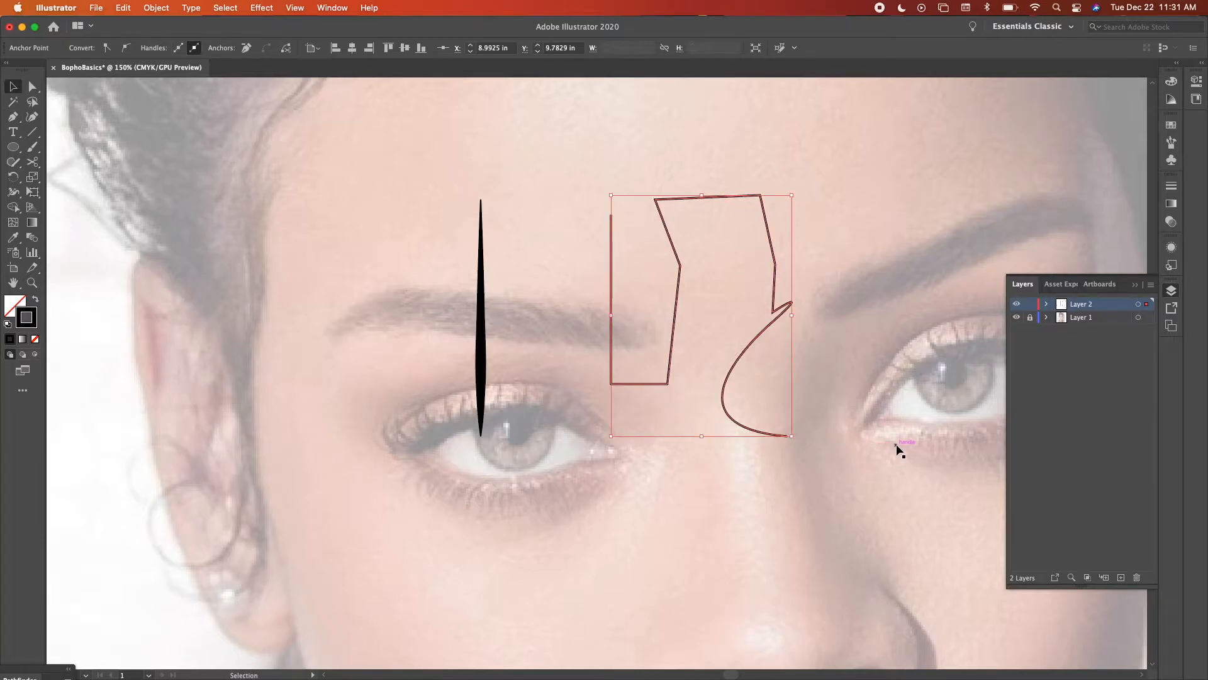
{"action": "left_click", "coordinate": [881, 444]}
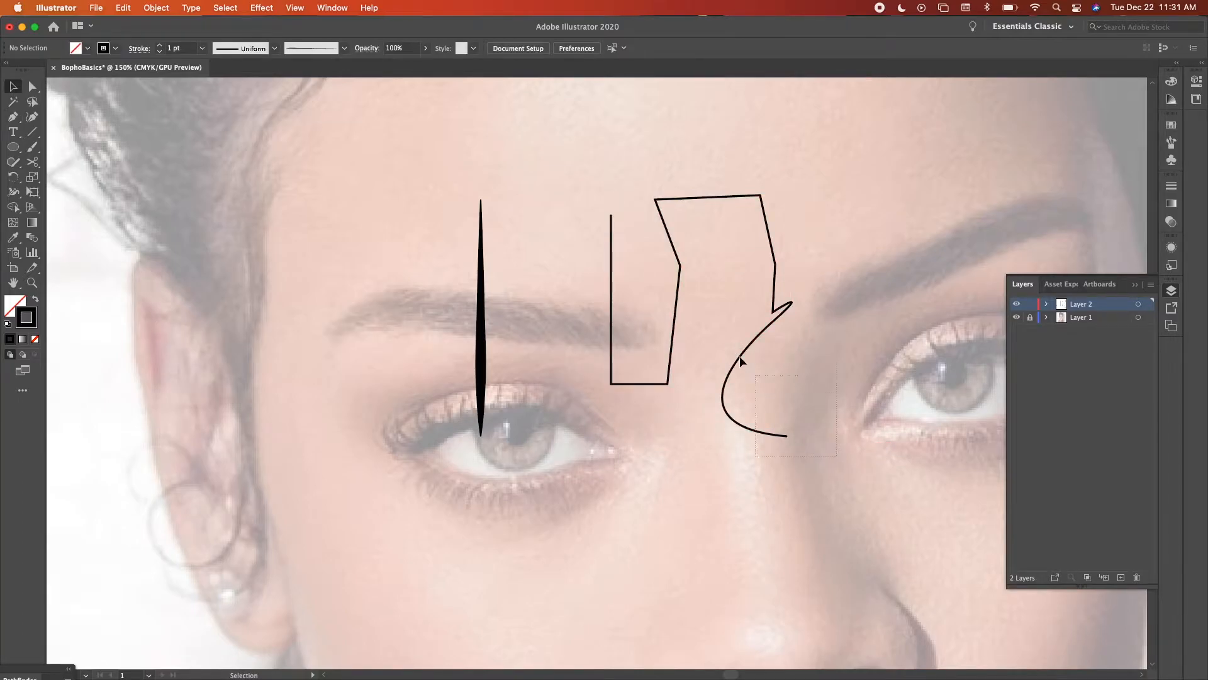
Delete the practice path and the tapered vertical line from the tracing layer.
{"action": "left_click", "coordinate": [612, 228]}
{"action": "key", "text": "BackSpace"}
{"action": "key", "text": "super+minus"}
{"action": "key", "text": "super+minus"}
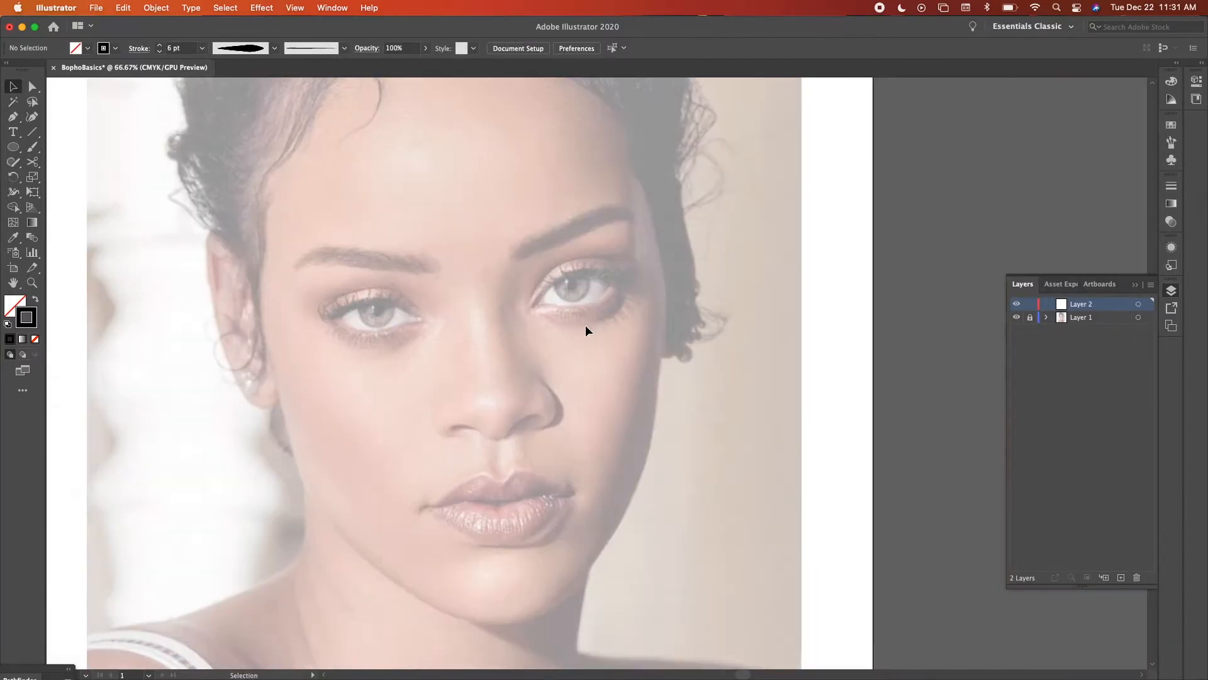
Collapse the floating Layers panel so the portrait area around the left eyebrow is unobstructed.
{"action": "scroll", "coordinate": [585, 324], "scroll_direction": "up", "scroll_amount": 2}
{"action": "scroll", "coordinate": [585, 324], "scroll_direction": "up", "scroll_amount": 2}
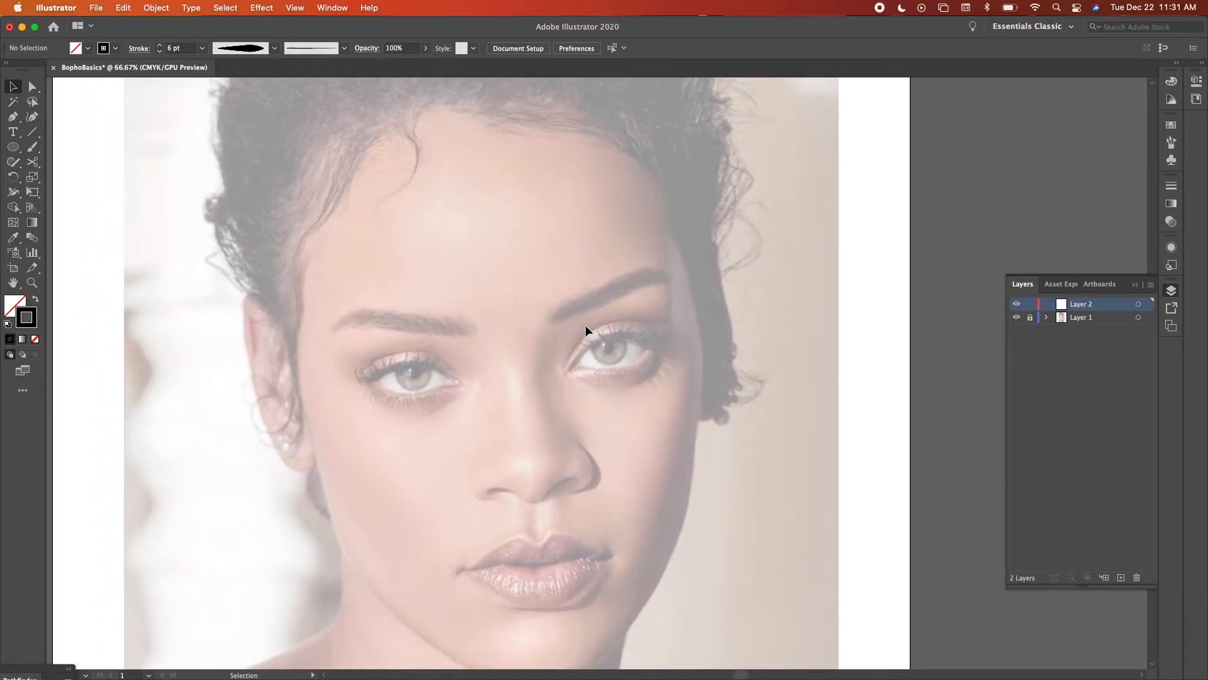
{"action": "scroll", "coordinate": [622, 350], "scroll_direction": "up", "scroll_amount": 5}
{"action": "scroll", "coordinate": [621, 350], "scroll_direction": "left", "scroll_amount": 3}
{"action": "scroll", "coordinate": [621, 349], "scroll_direction": "up", "scroll_amount": 2}
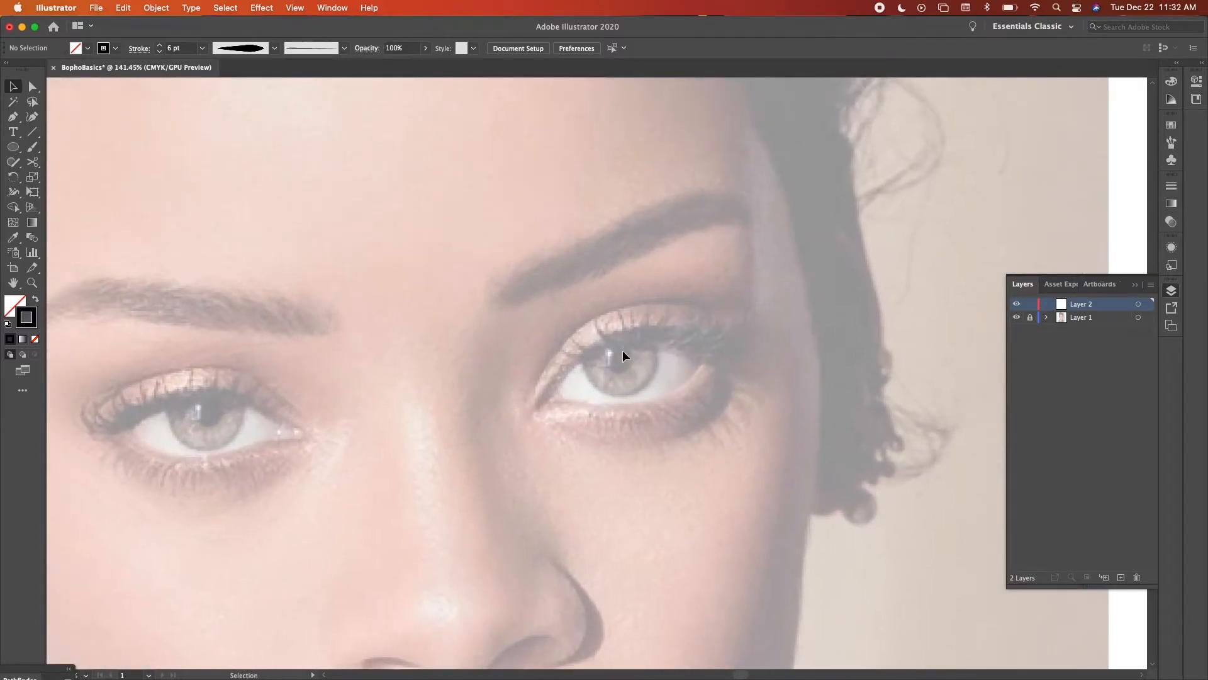
{"action": "scroll", "coordinate": [425, 378], "scroll_direction": "left", "scroll_amount": 6}
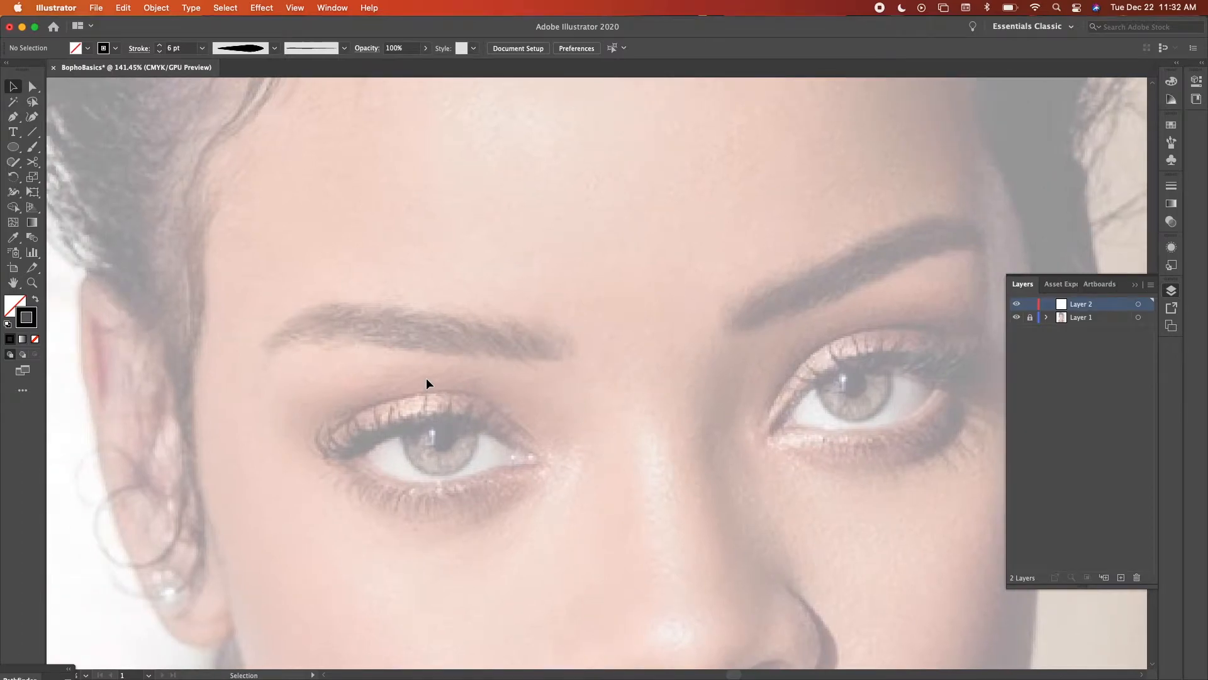
{"action": "scroll", "coordinate": [425, 378], "scroll_direction": "left", "scroll_amount": 3}
{"action": "scroll", "coordinate": [426, 378], "scroll_direction": "up", "scroll_amount": 5}
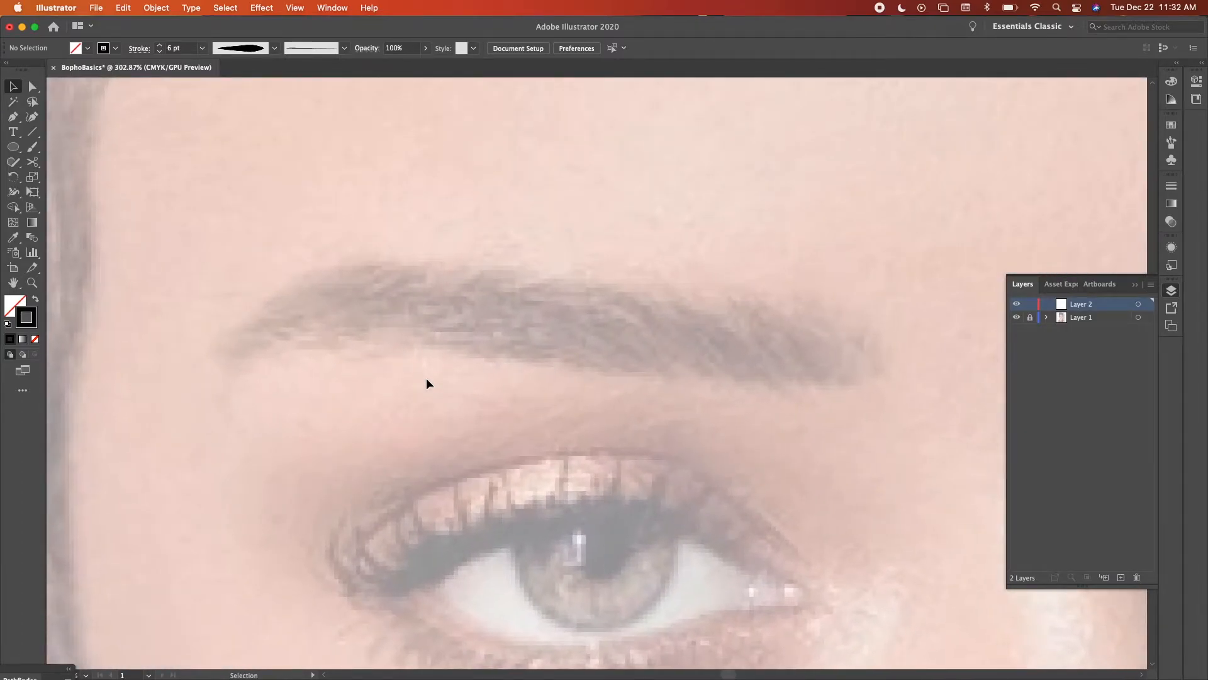
{"action": "left_click", "coordinate": [1143, 287]}
{"action": "scroll", "coordinate": [757, 489], "scroll_direction": "down", "scroll_amount": 1}
{"action": "scroll", "coordinate": [758, 488], "scroll_direction": "left", "scroll_amount": 1}
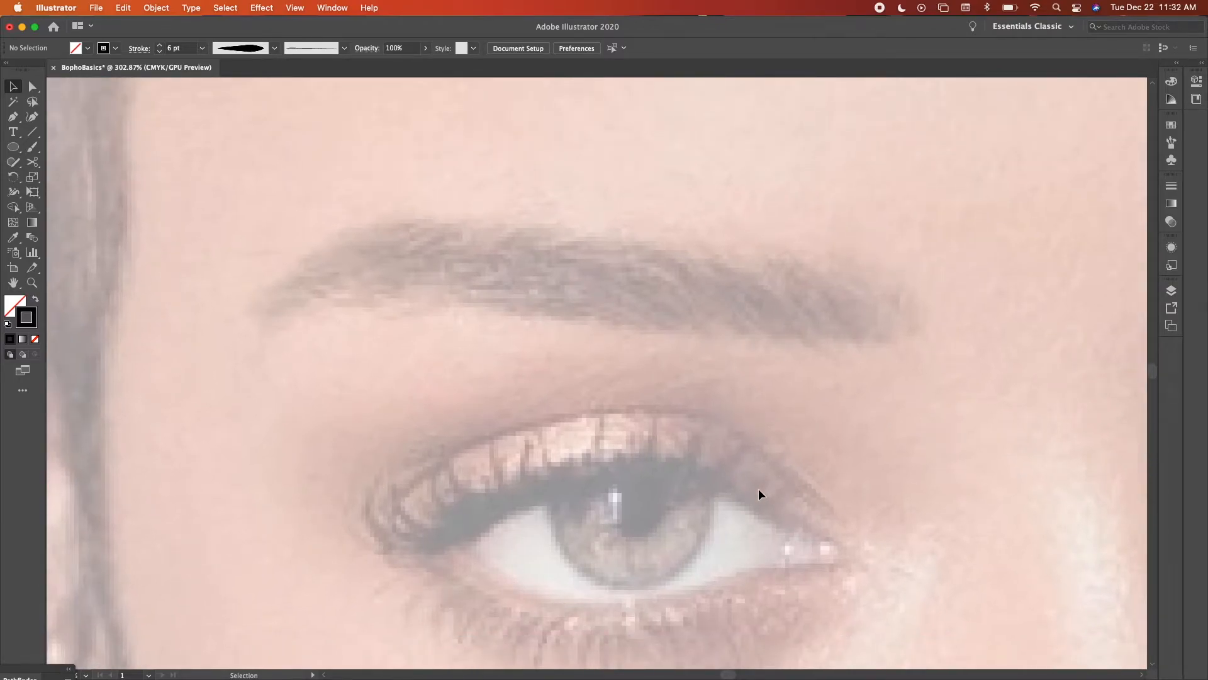
Start a Pen outline at the left eyebrow's outer tip and curve it to a smooth anchor partway along the lower edge.
{"action": "key", "text": "p"}
{"action": "scroll", "coordinate": [445, 380], "scroll_direction": "right", "scroll_amount": 2}
{"action": "scroll", "coordinate": [445, 381], "scroll_direction": "up", "scroll_amount": 1}
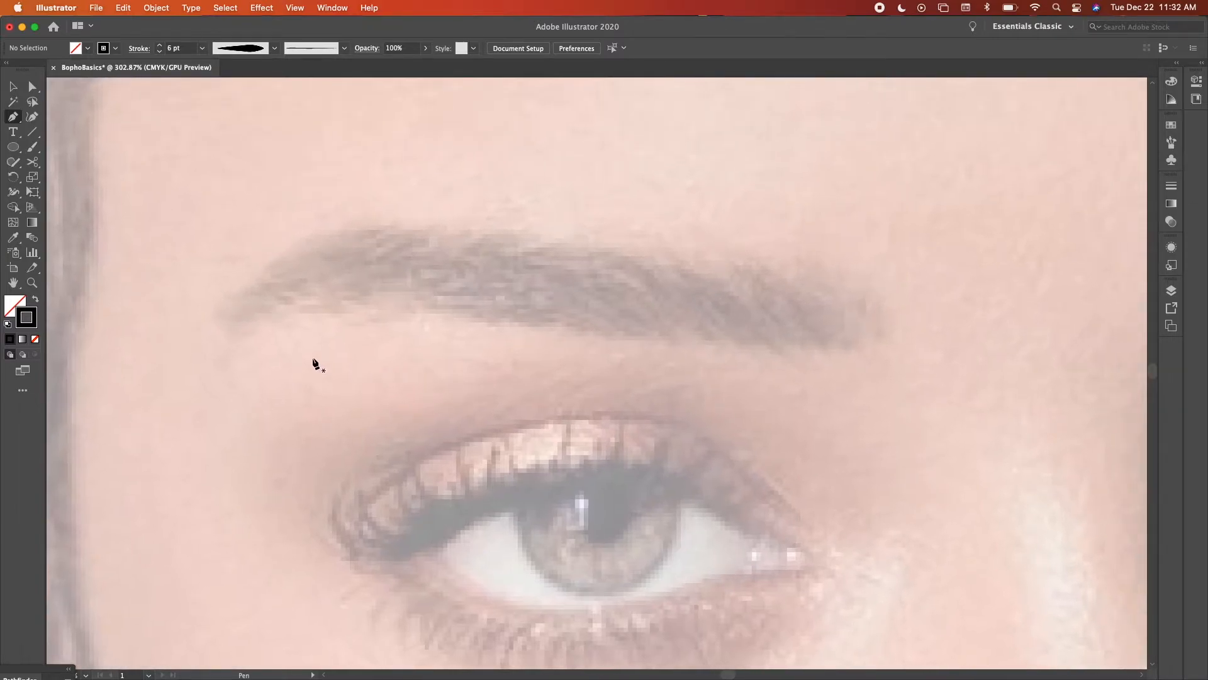
{"action": "left_click", "coordinate": [226, 337]}
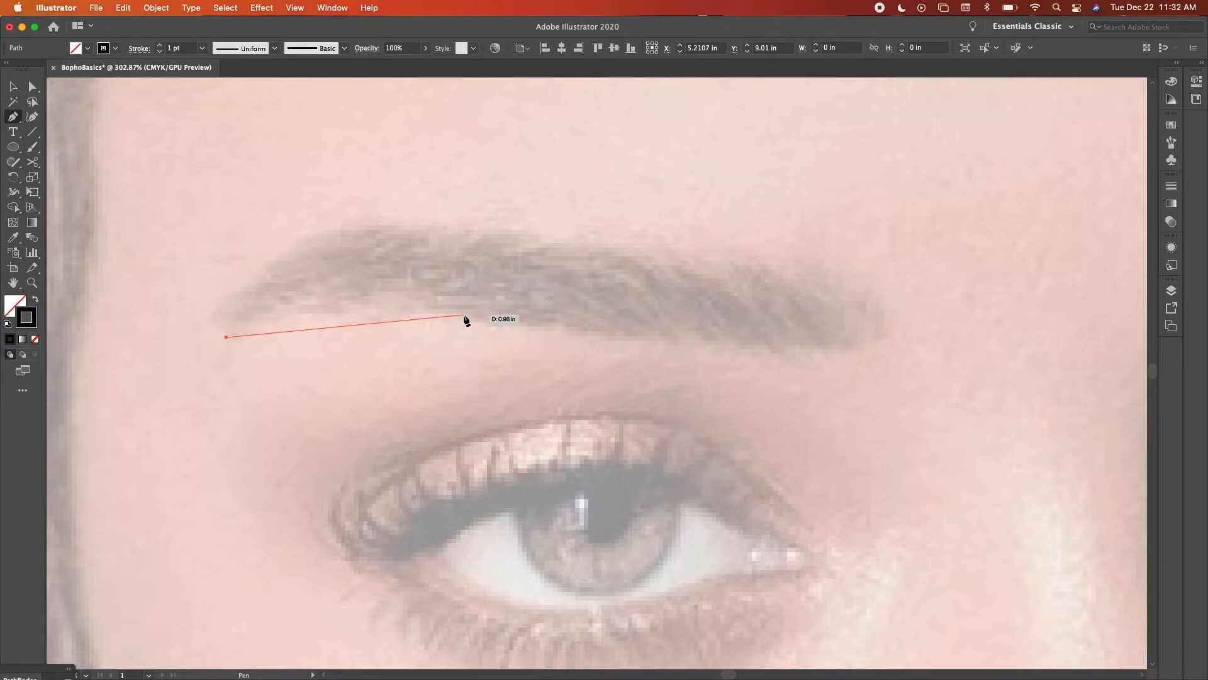
{"action": "left_click_drag", "start_coordinate": [464, 315], "coordinate": [598, 384]}
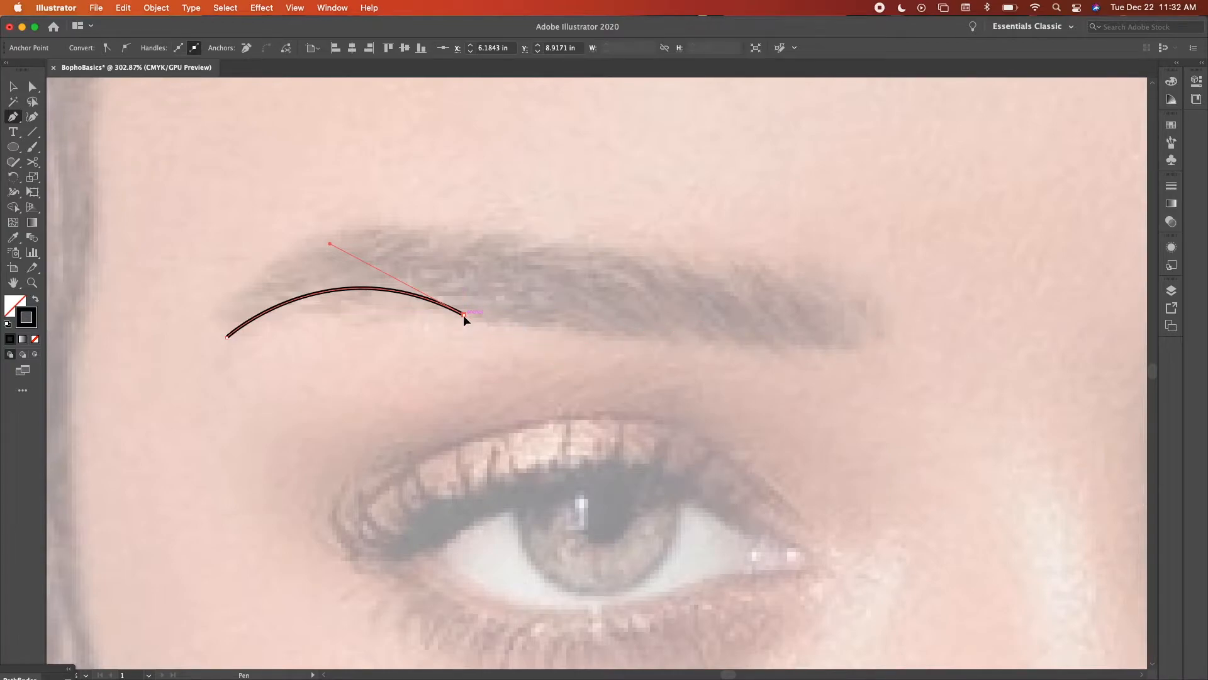
{"action": "left_click_drag", "start_coordinate": [476, 320], "coordinate": [911, 348]}
{"action": "left_click_drag", "start_coordinate": [667, 354], "coordinate": [648, 354]}
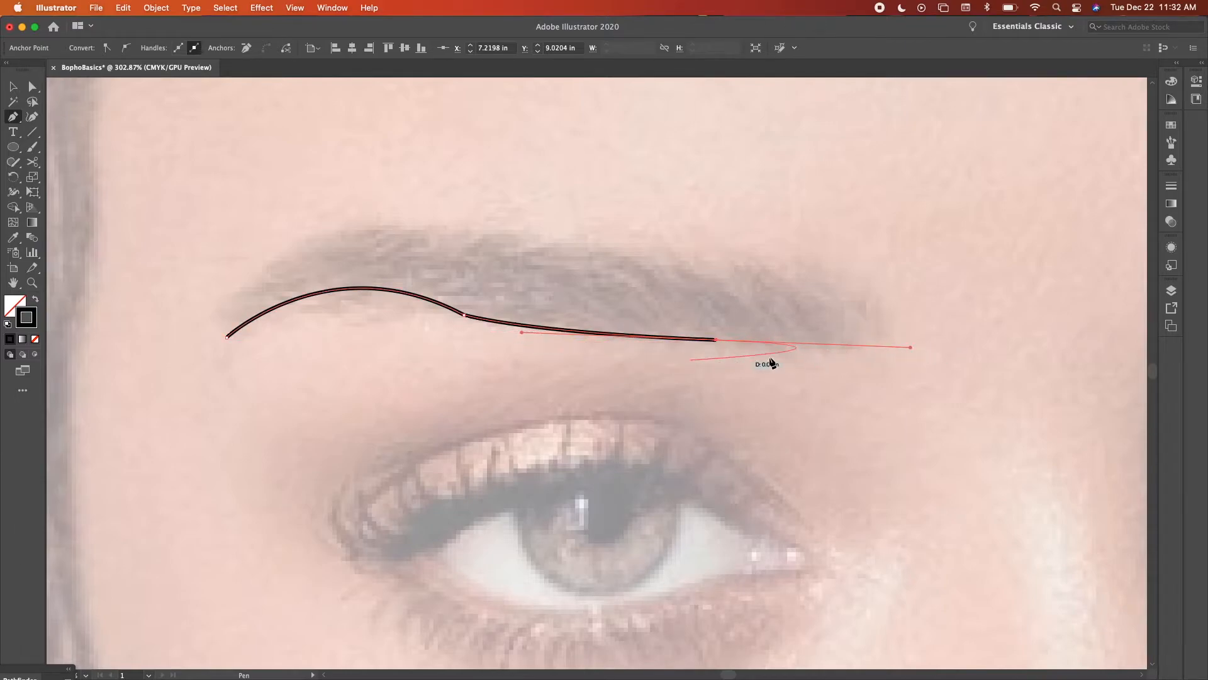
{"action": "key", "text": "super+z"}
{"action": "key", "text": "super+z"}
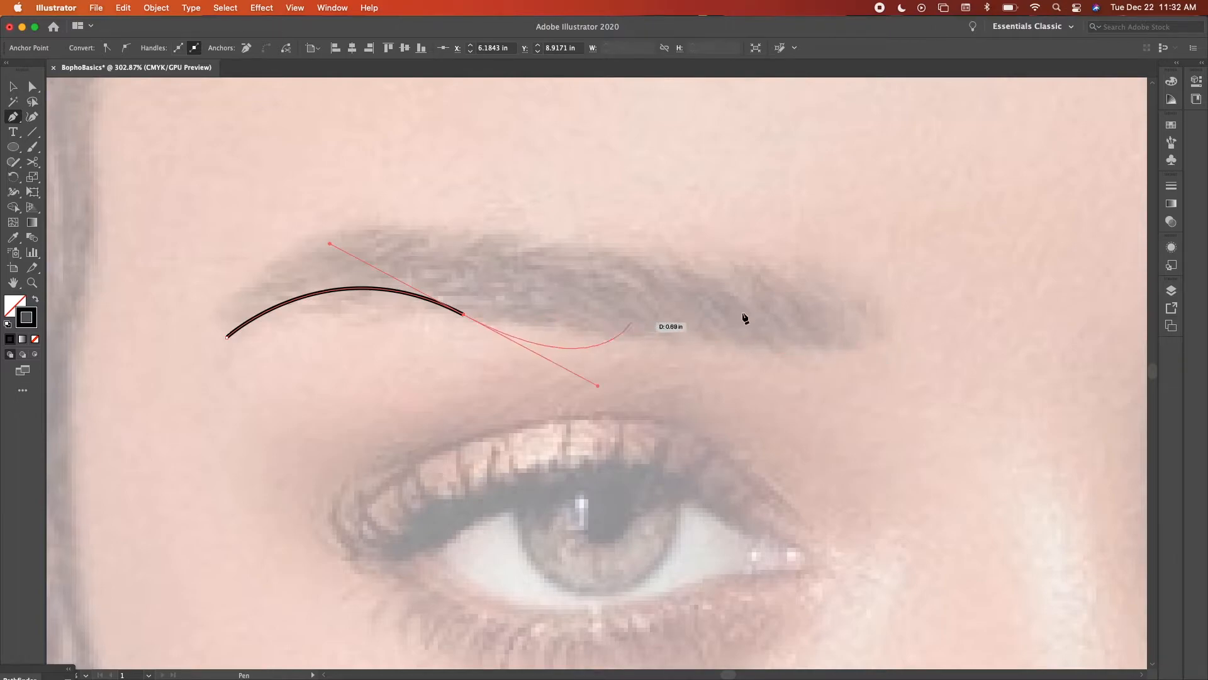
Continue the eyebrow outline to the inner corner and back along the upper edge, close it at the outer tip and deselect it.
{"action": "left_click", "coordinate": [891, 340]}
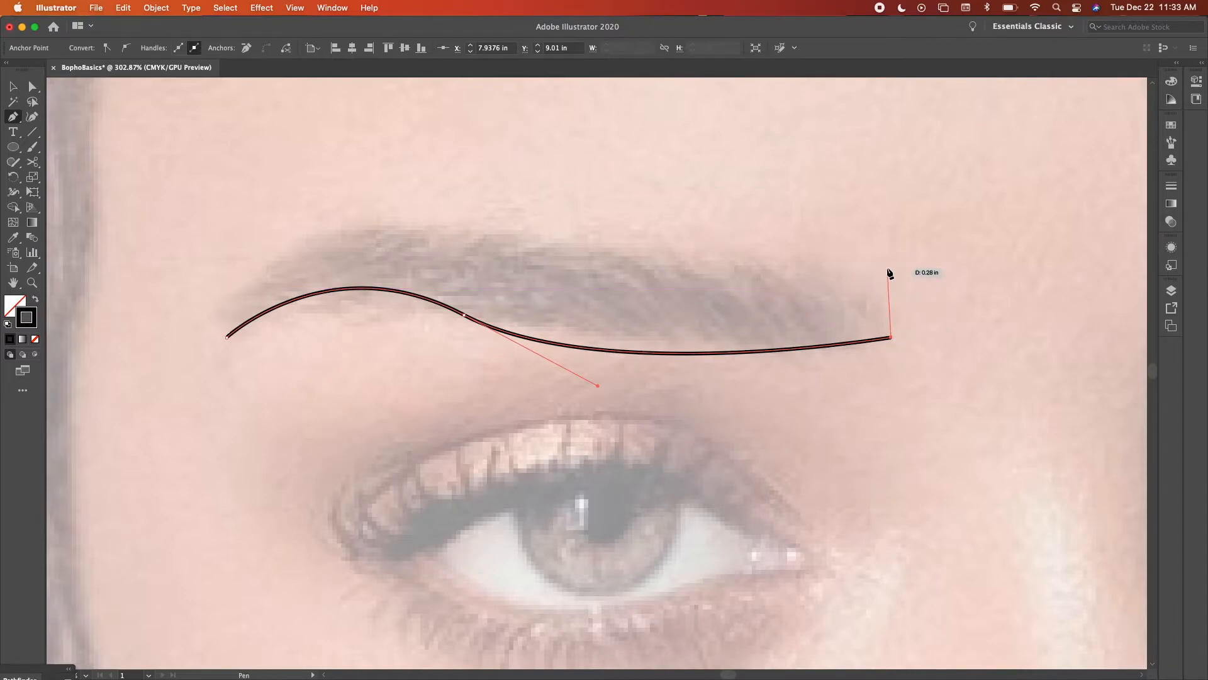
{"action": "left_click", "coordinate": [827, 268]}
{"action": "left_click_drag", "start_coordinate": [827, 268], "coordinate": [735, 267]}
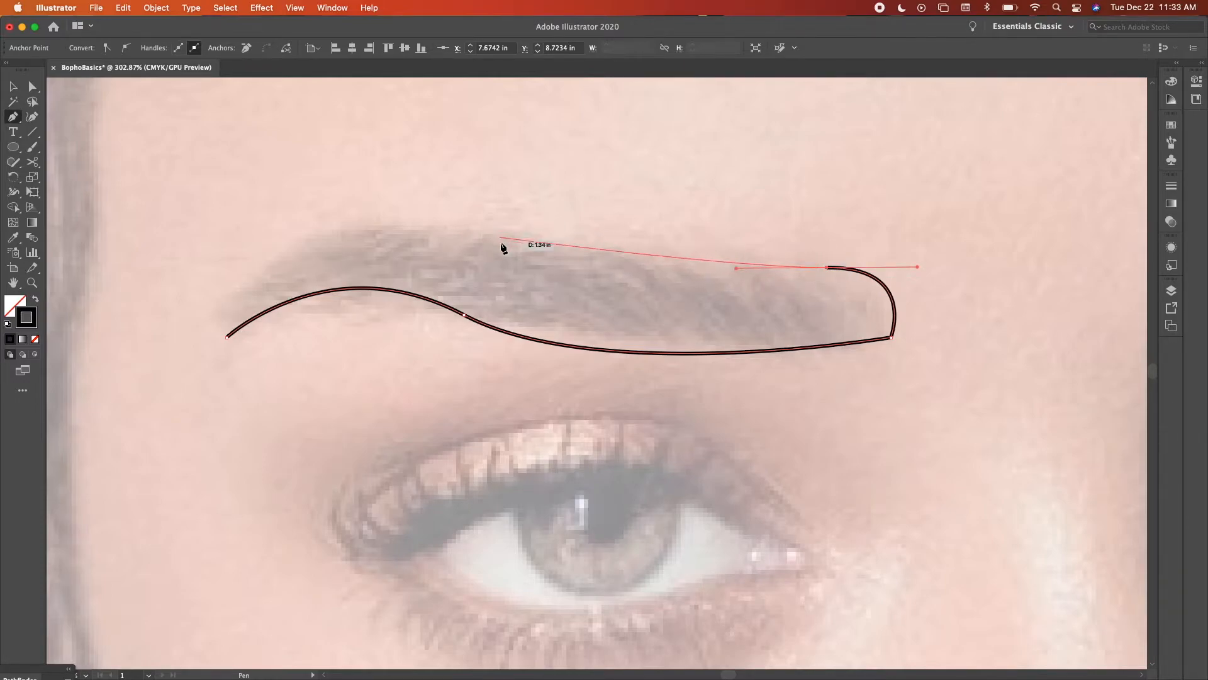
{"action": "left_click_drag", "start_coordinate": [460, 236], "coordinate": [330, 200]}
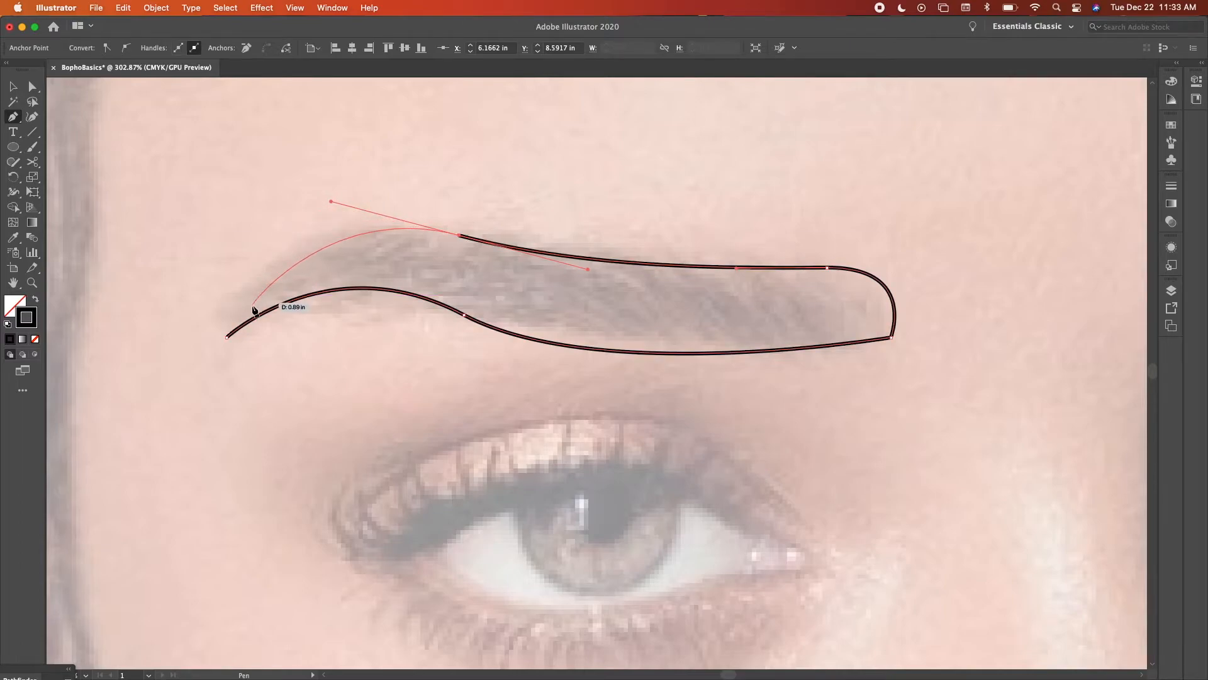
{"action": "left_click", "coordinate": [227, 339]}
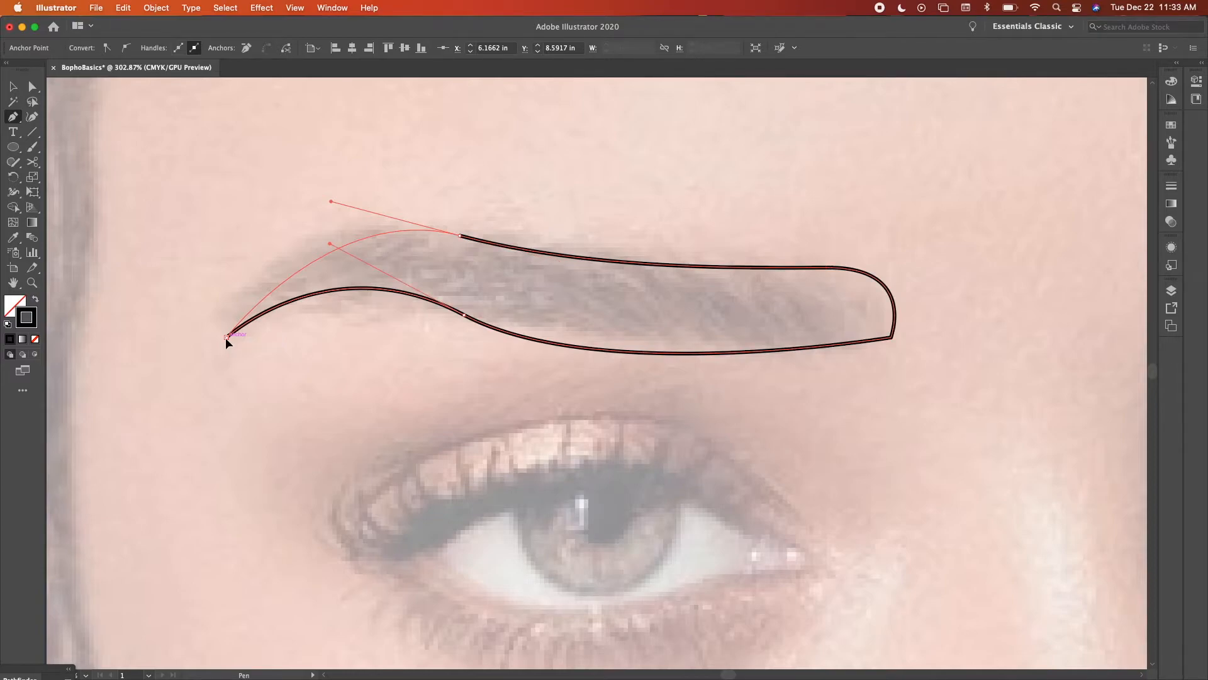
{"action": "left_click_drag", "start_coordinate": [226, 338], "coordinate": [204, 411]}
{"action": "key", "text": "v"}
{"action": "left_click", "coordinate": [640, 413]}
{"action": "key", "text": "super+minus"}
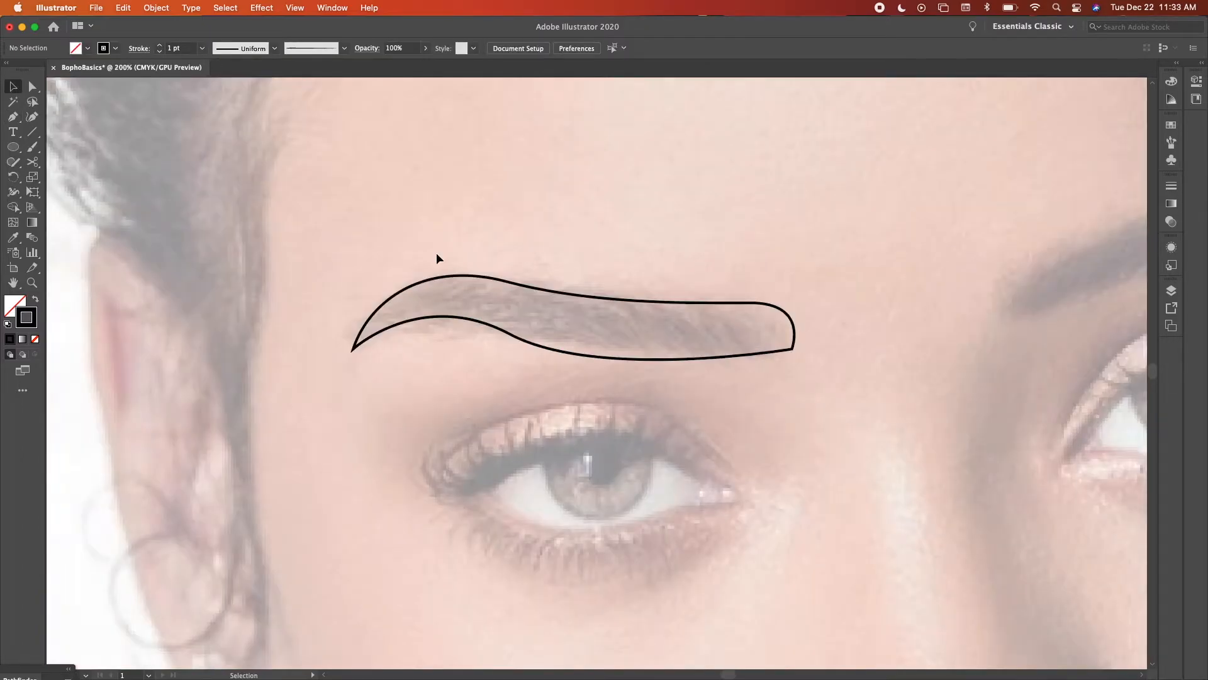
Swap the eyebrow outline's fill and stroke so the shape is solid black, and deselect it.
{"action": "left_click", "coordinate": [547, 349]}
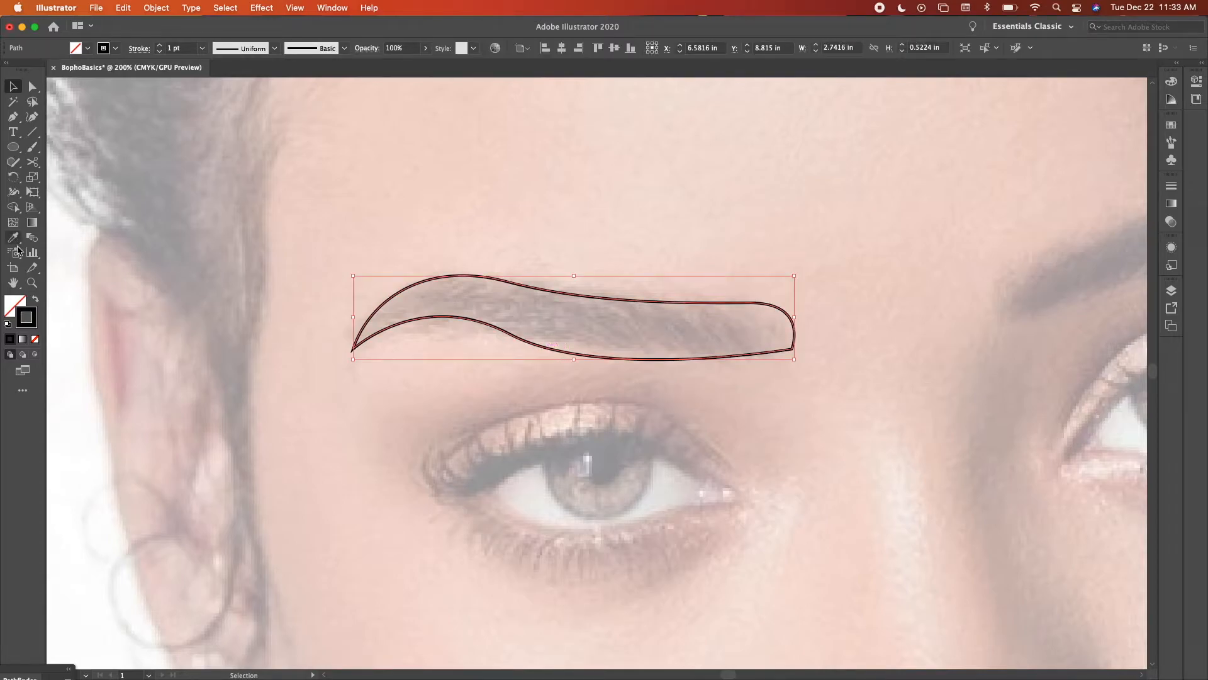
{"action": "left_click", "coordinate": [34, 300]}
{"action": "left_click", "coordinate": [314, 402]}
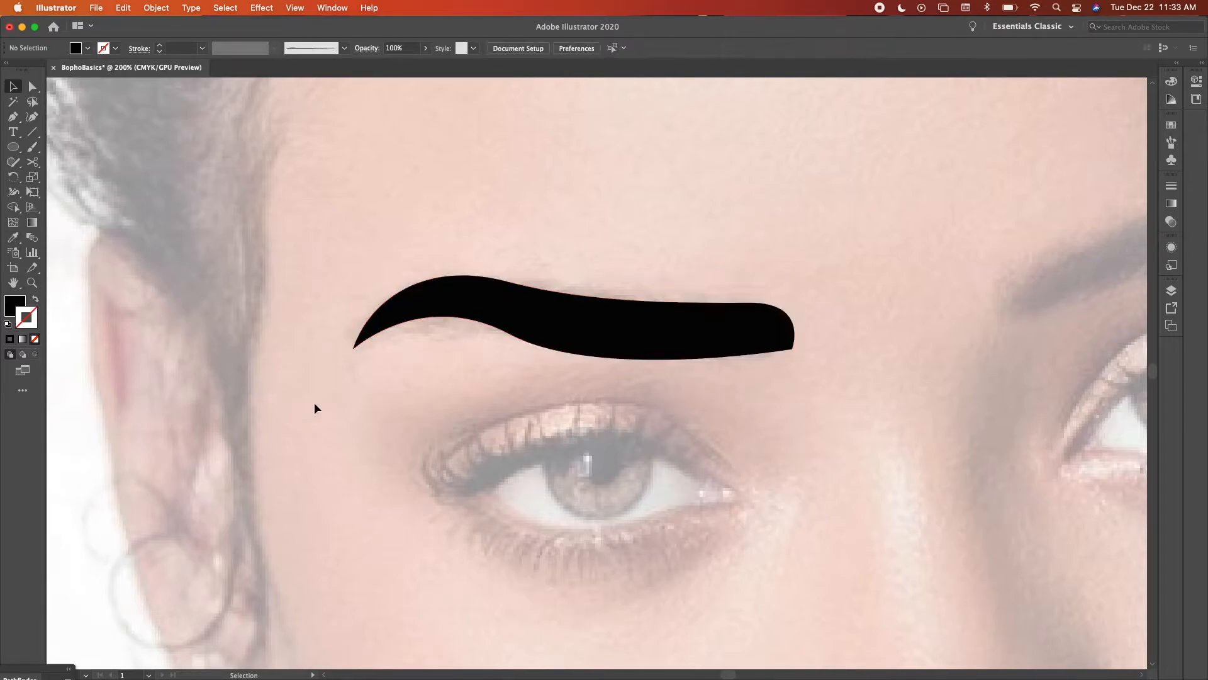
Examine the filled eyebrow shape against the surrounding portrait at different magnifications.
{"action": "key", "text": "super+minus"}
{"action": "key", "text": "super+minus"}
{"action": "key", "text": "super+minus"}
{"action": "key", "text": "super+minus"}
{"action": "key", "text": "super+equal"}
{"action": "key", "text": "super+equal"}
{"action": "key", "text": "super+equal"}
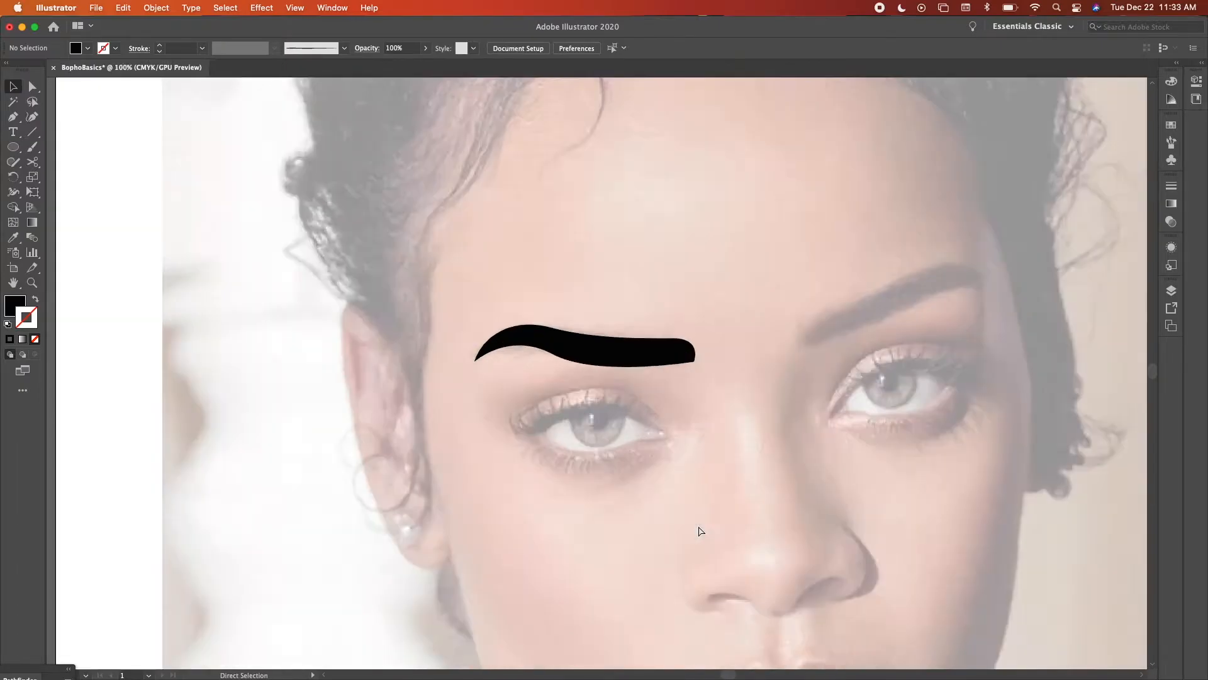
{"action": "key", "text": "super+minus"}
{"action": "key", "text": "super+equal"}
{"action": "key", "text": "super+equal"}
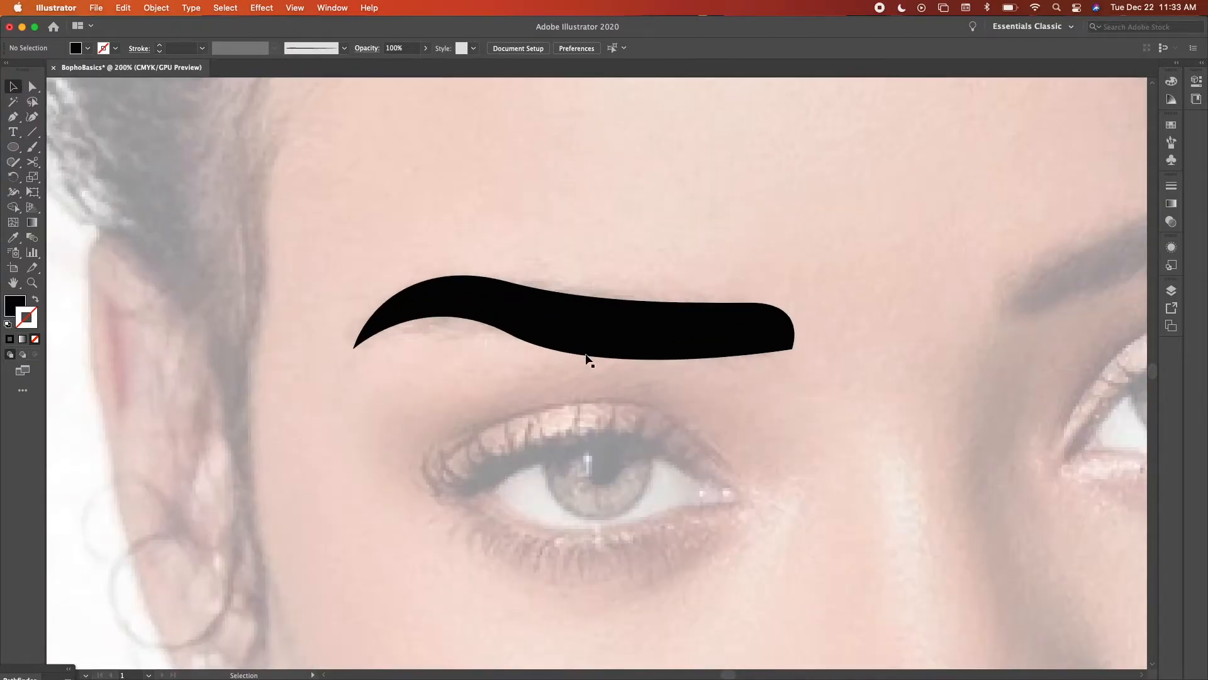
Delete the filled eyebrow shape.
{"action": "left_click", "coordinate": [606, 345]}
{"action": "key", "text": "Delete"}
{"action": "key", "text": "super+equal"}
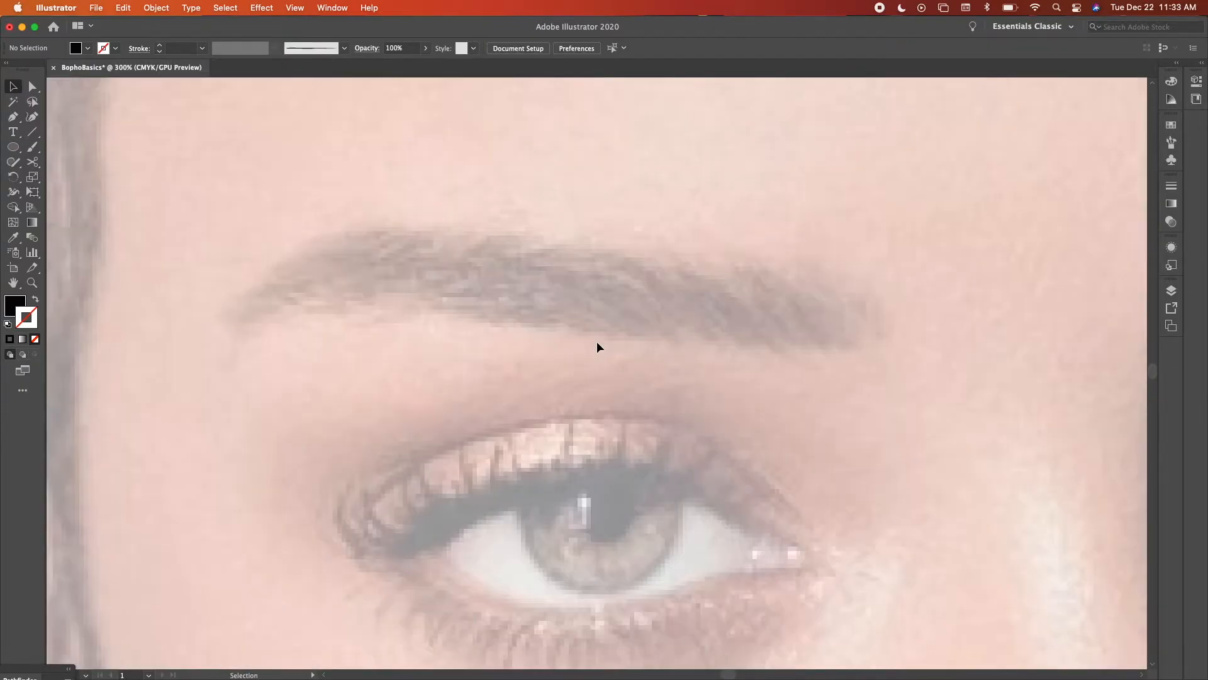
Trace the left eyebrow's lower edge with the Pen tool in two smooth curves, from the outer tip to the inner corner.
{"action": "key", "text": "p"}
{"action": "scroll", "coordinate": [597, 343], "scroll_direction": "up", "scroll_amount": 1}
{"action": "scroll", "coordinate": [597, 343], "scroll_direction": "down", "scroll_amount": 5}
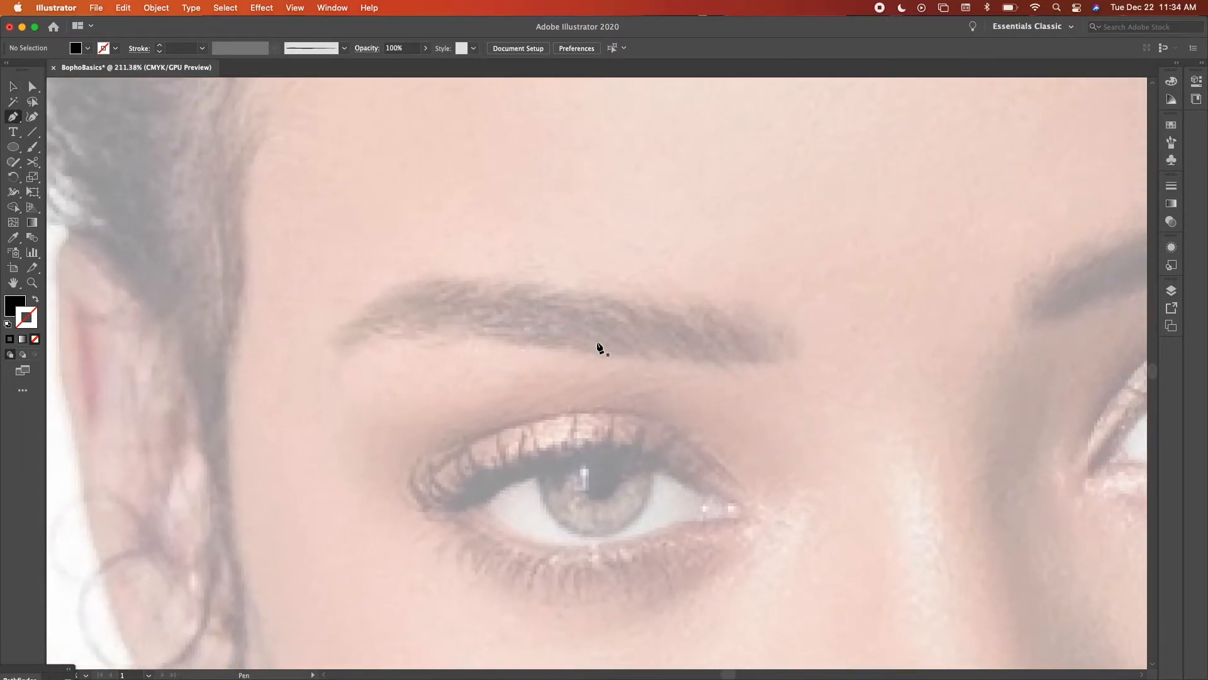
{"action": "scroll", "coordinate": [632, 368], "scroll_direction": "right", "scroll_amount": 2}
{"action": "scroll", "coordinate": [632, 369], "scroll_direction": "up", "scroll_amount": 2}
{"action": "scroll", "coordinate": [632, 368], "scroll_direction": "up", "scroll_amount": 1}
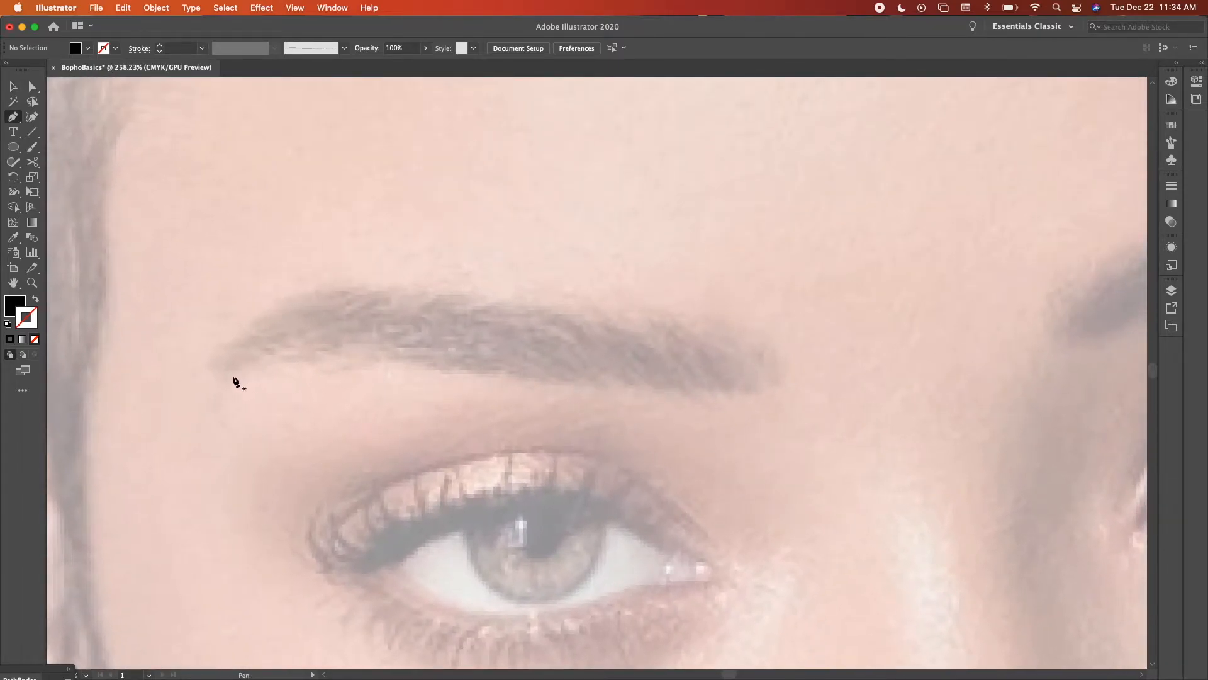
{"action": "left_click", "coordinate": [214, 376]}
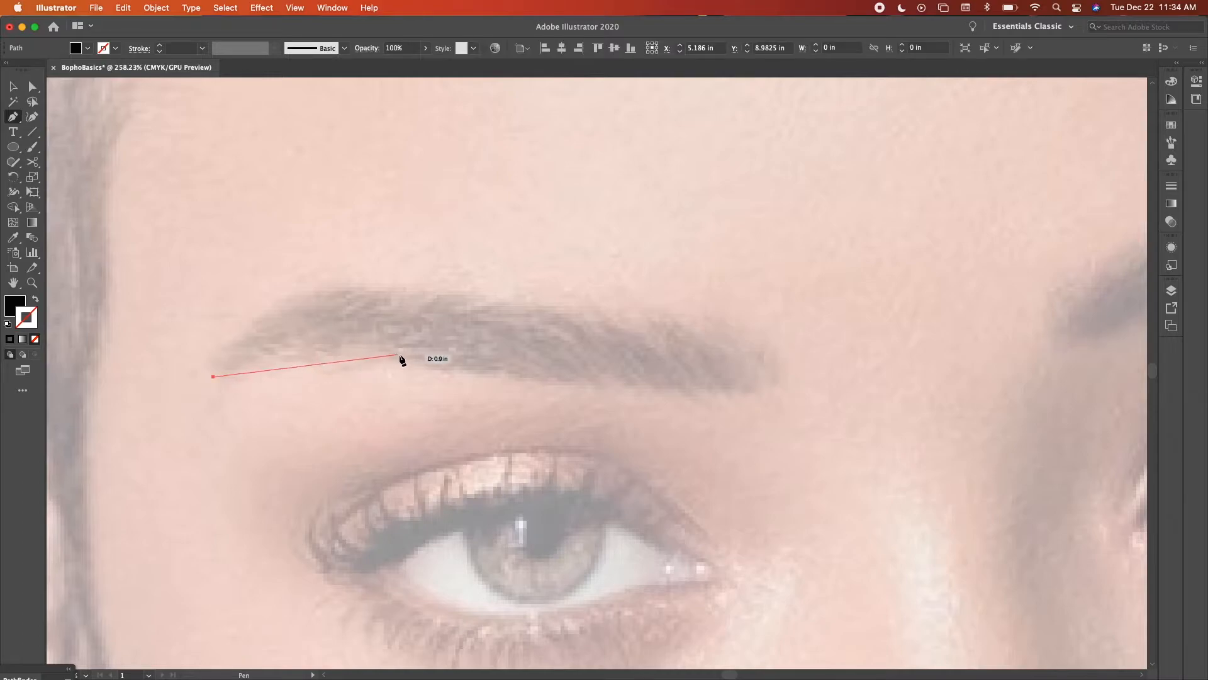
{"action": "left_click_drag", "start_coordinate": [404, 355], "coordinate": [516, 387]}
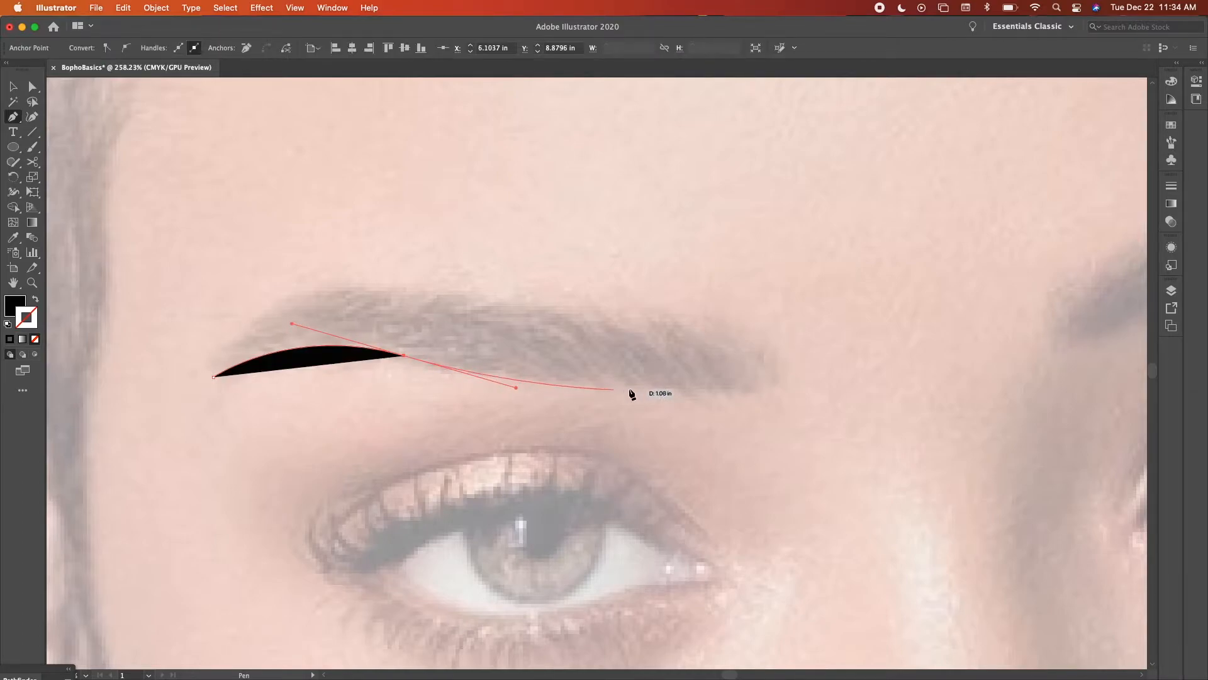
{"action": "left_click_drag", "start_coordinate": [741, 390], "coordinate": [835, 390]}
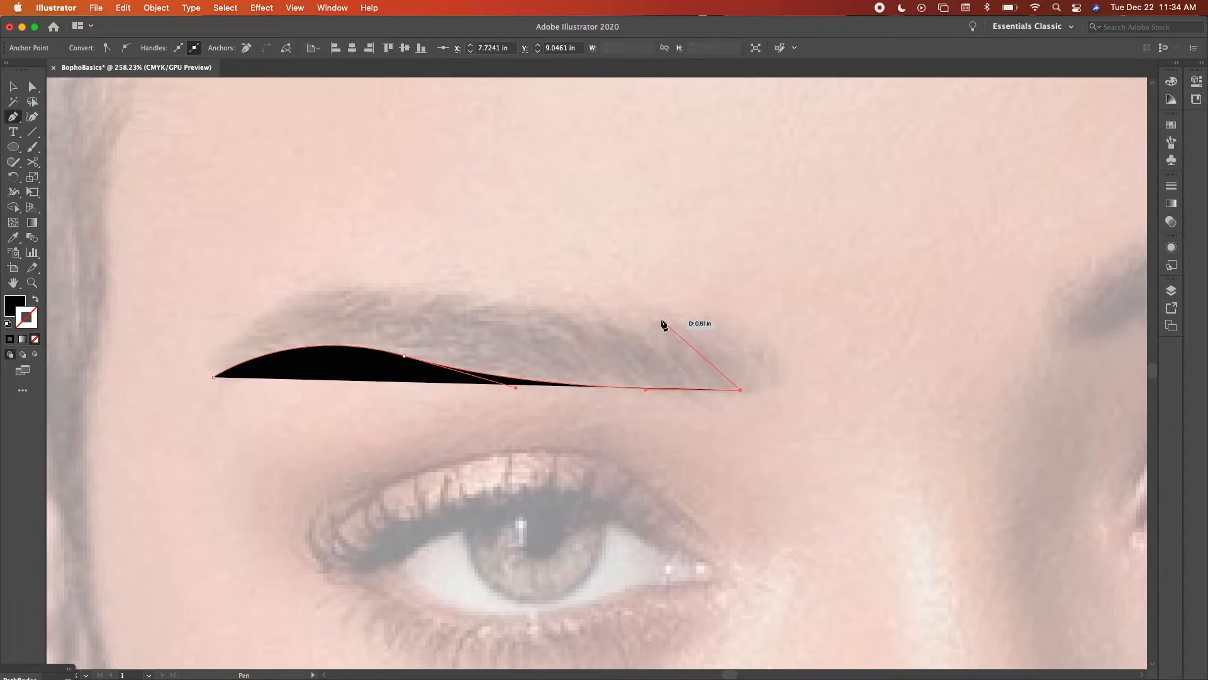
Curve the Pen path around the eyebrow's inner end and along its upper edge, close it at the outer tip and deselect it.
{"action": "left_click_drag", "start_coordinate": [661, 319], "coordinate": [580, 311]}
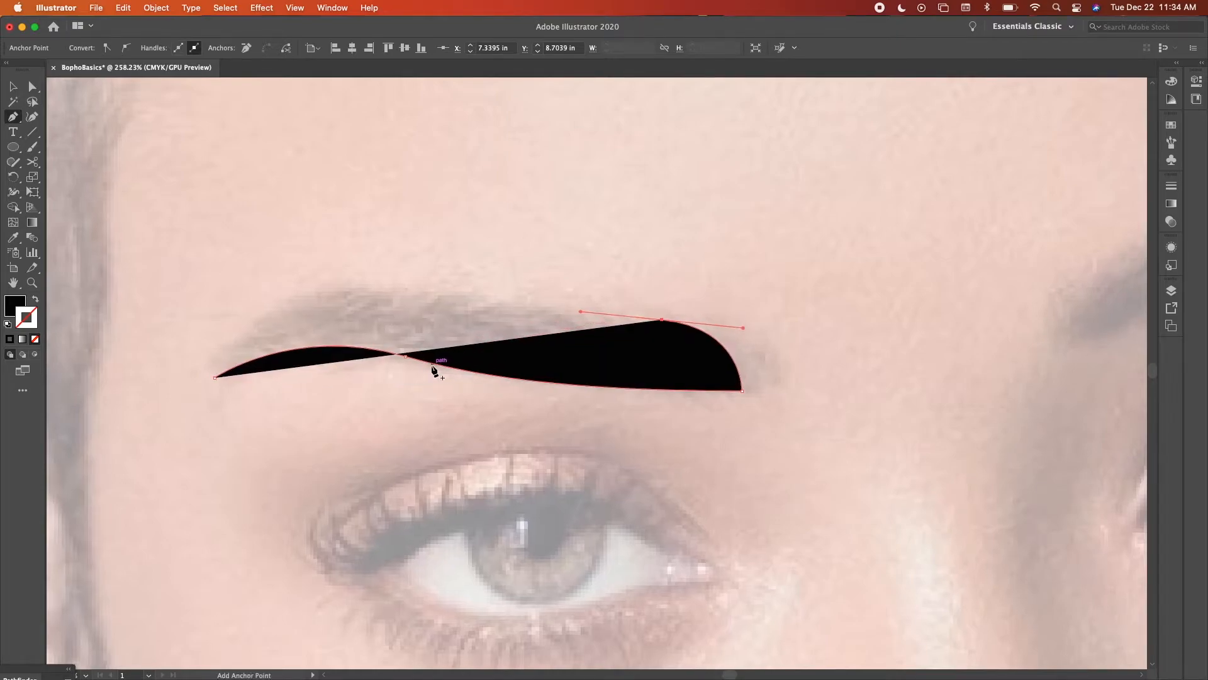
{"action": "scroll", "coordinate": [433, 365], "scroll_direction": "up", "scroll_amount": 1}
{"action": "scroll", "coordinate": [433, 364], "scroll_direction": "left", "scroll_amount": 1}
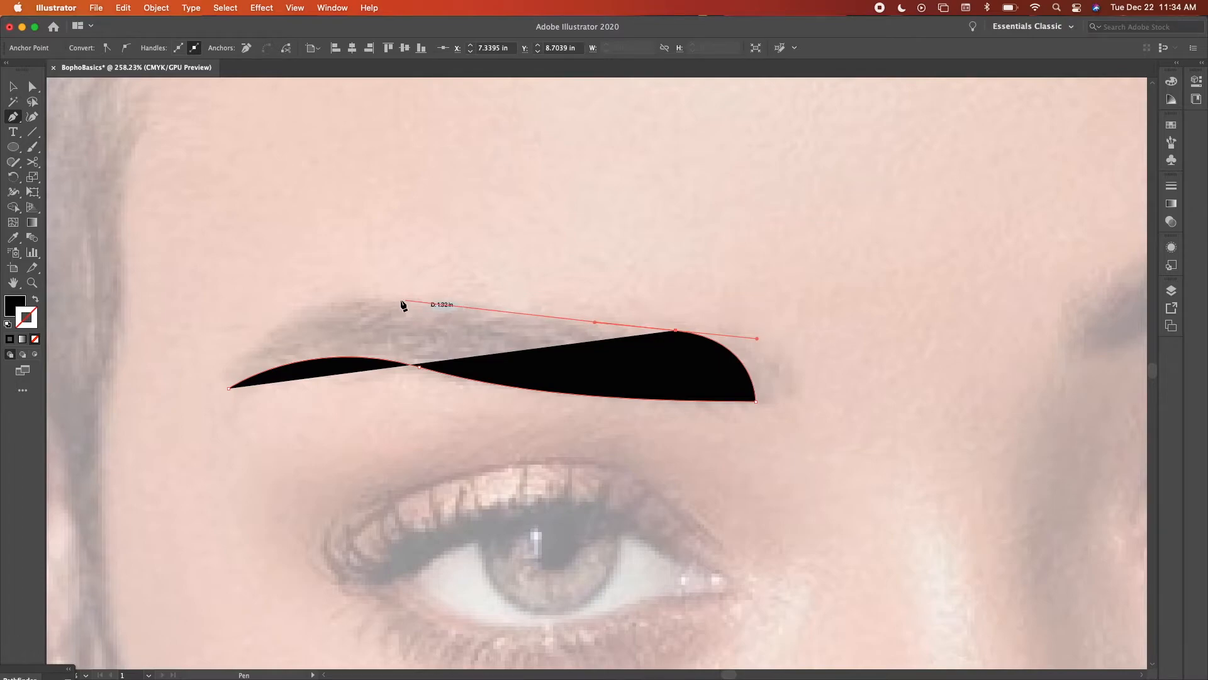
{"action": "left_click_drag", "start_coordinate": [379, 304], "coordinate": [378, 302]}
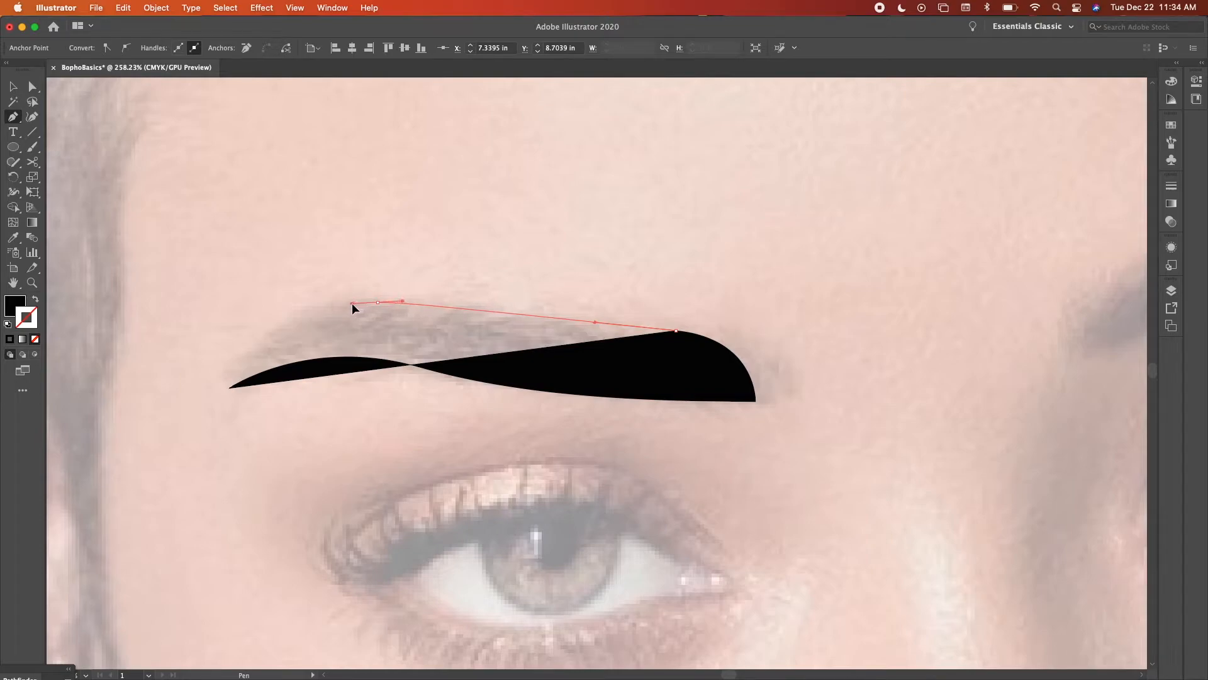
{"action": "left_click_drag", "start_coordinate": [349, 303], "coordinate": [348, 302]}
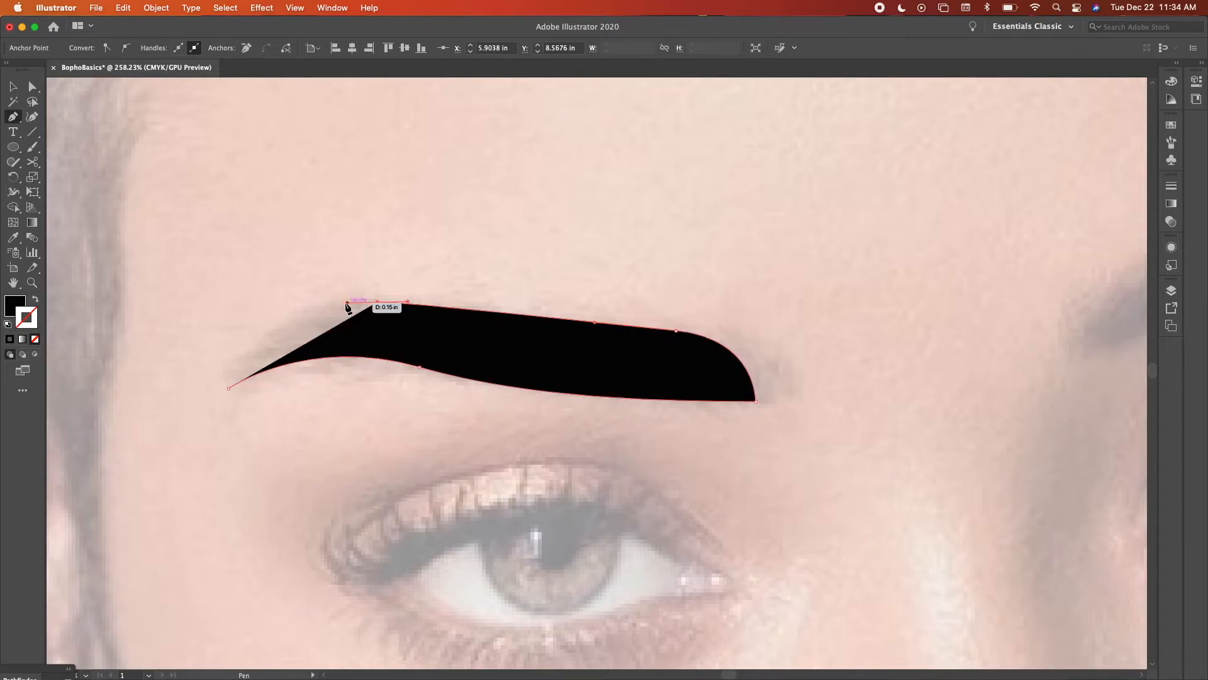
{"action": "left_click_drag", "start_coordinate": [228, 389], "coordinate": [172, 476]}
{"action": "key", "text": "v"}
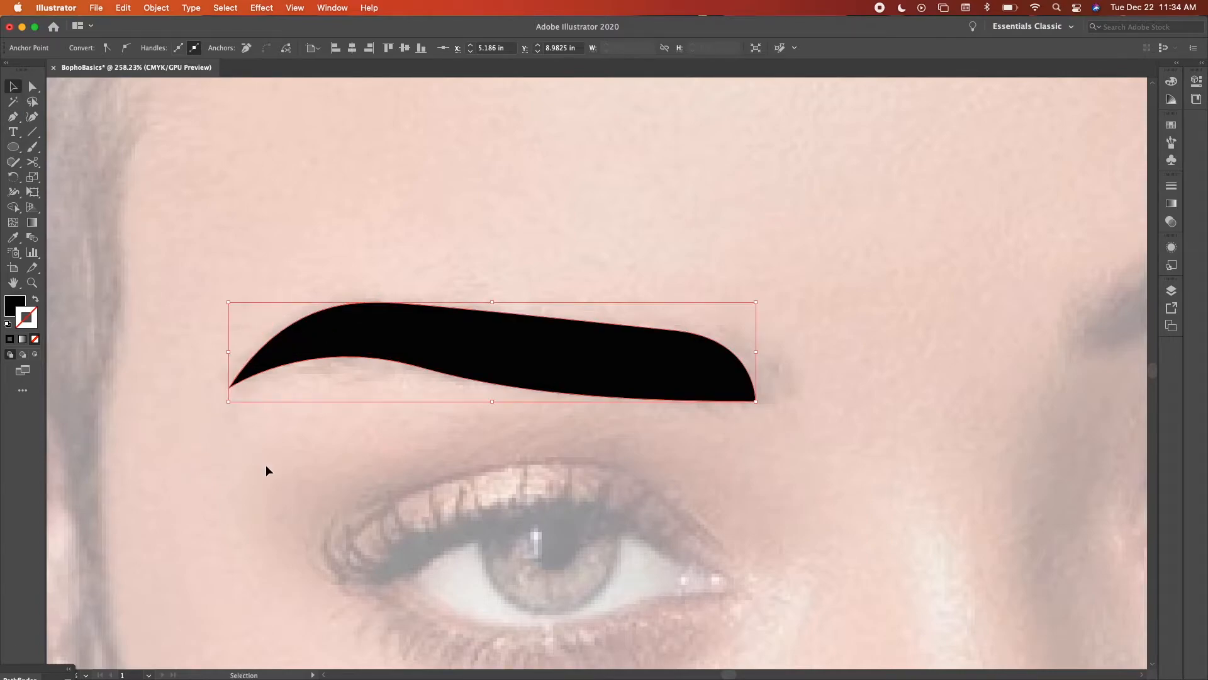
{"action": "left_click", "coordinate": [265, 471]}
Examine the finished black eyebrow shape against the whole portrait.
{"action": "key", "text": "comma"}
{"action": "key", "text": "minus"}
{"action": "key", "text": "super+minus"}
{"action": "key", "text": "super+minus"}
{"action": "key", "text": "super+minus"}
{"action": "key", "text": "super+minus"}
{"action": "key", "text": "super+minus"}
{"action": "key", "text": "super+minus"}
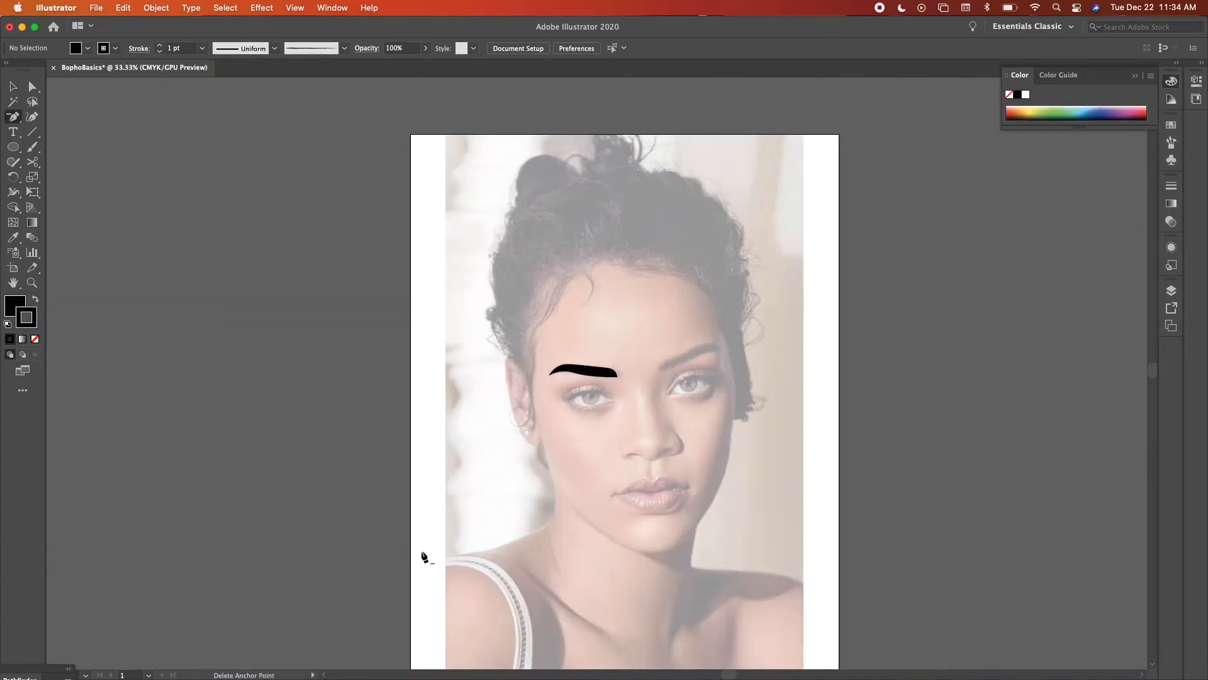
Start a new Pen path at the left eyebrow's inner lower corner and curve it up around the unfilled inner edge.
{"action": "left_click", "coordinate": [733, 503]}
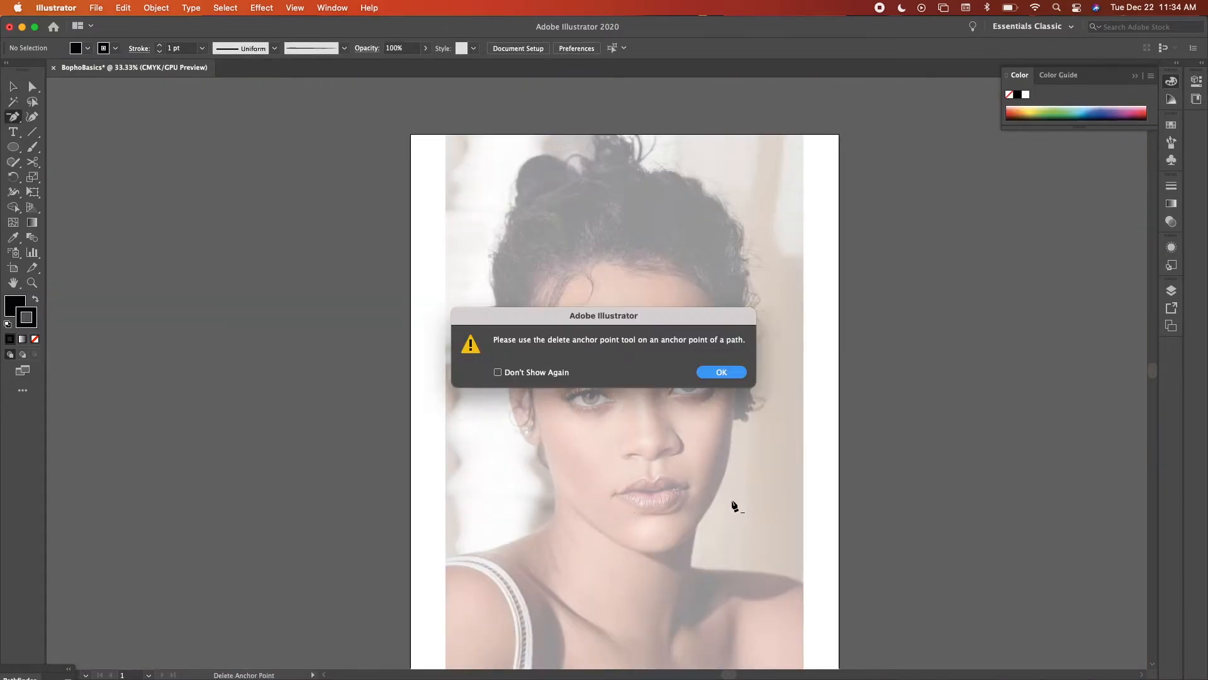
{"action": "key", "text": "Return"}
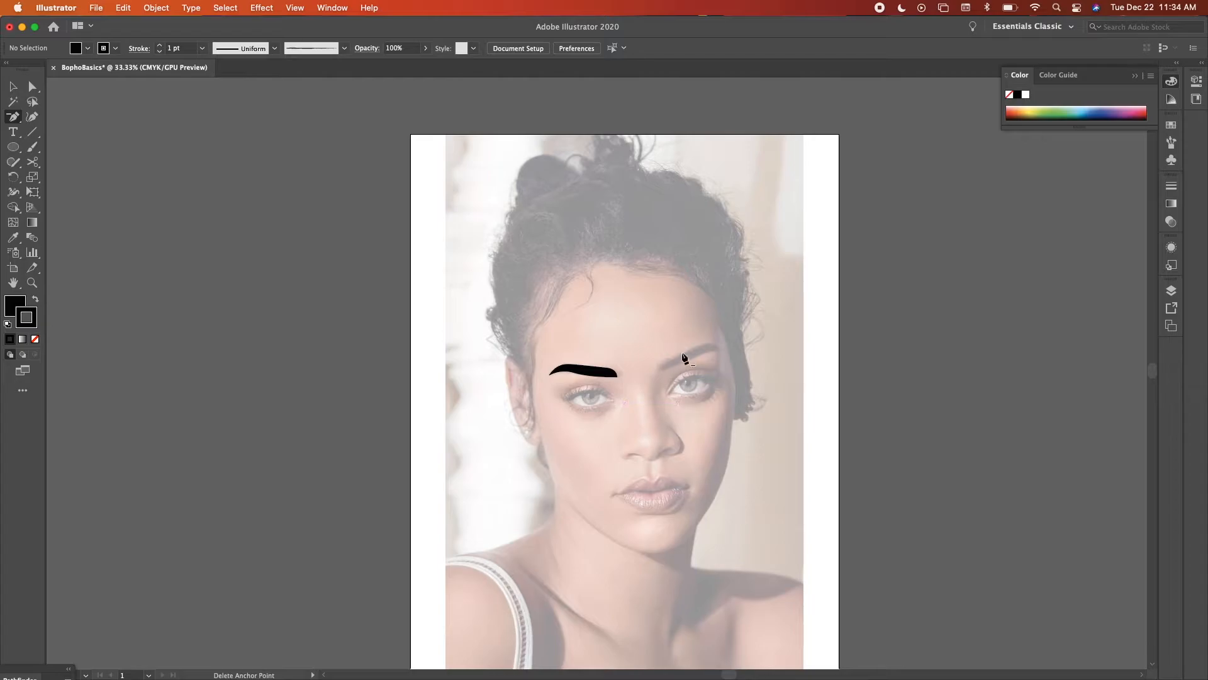
{"action": "key", "text": "super+equal"}
{"action": "key", "text": "super+equal"}
{"action": "key", "text": "super+equal"}
{"action": "key", "text": "super+equal"}
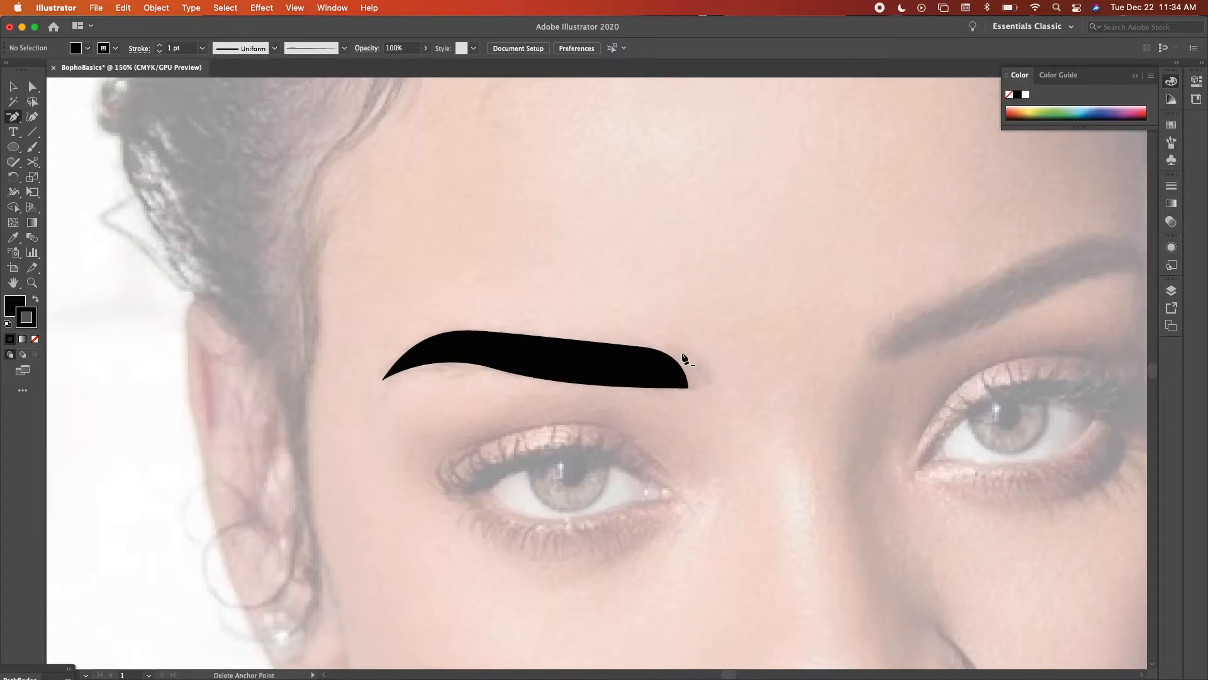
{"action": "key", "text": "super+equal"}
{"action": "key", "text": "super+equal"}
{"action": "key", "text": "super+equal"}
{"action": "scroll", "coordinate": [717, 378], "scroll_direction": "right", "scroll_amount": 2}
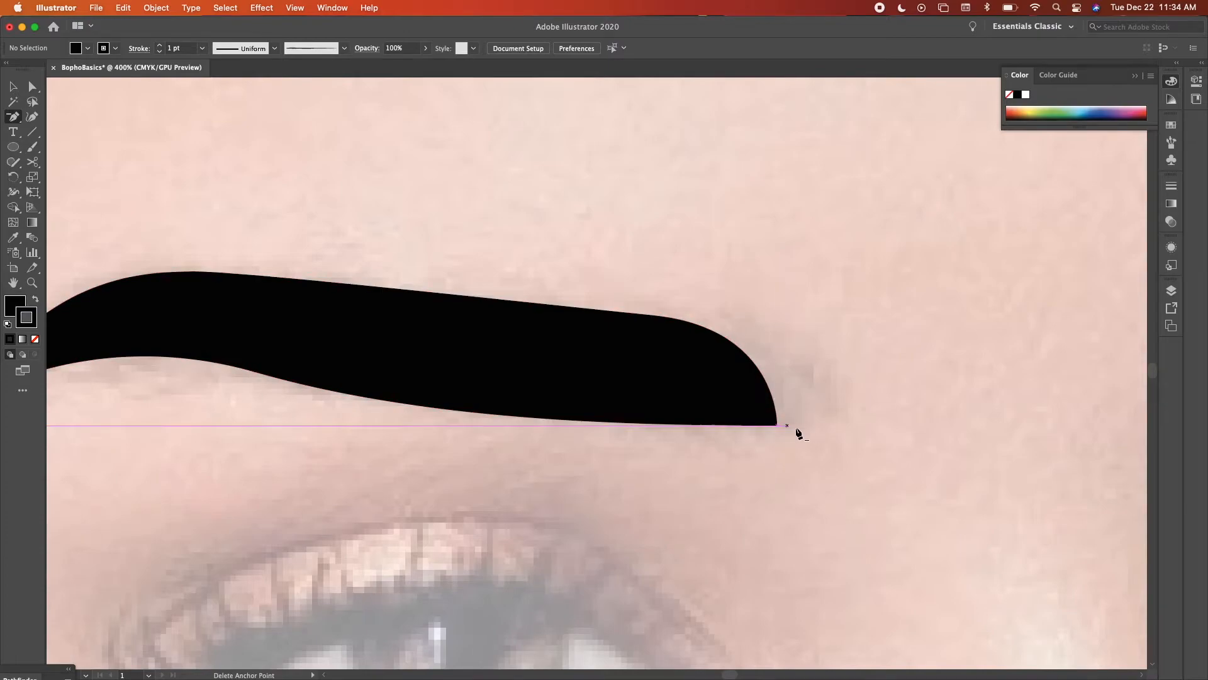
{"action": "key", "text": "p"}
{"action": "left_click_drag", "start_coordinate": [777, 426], "coordinate": [791, 431]}
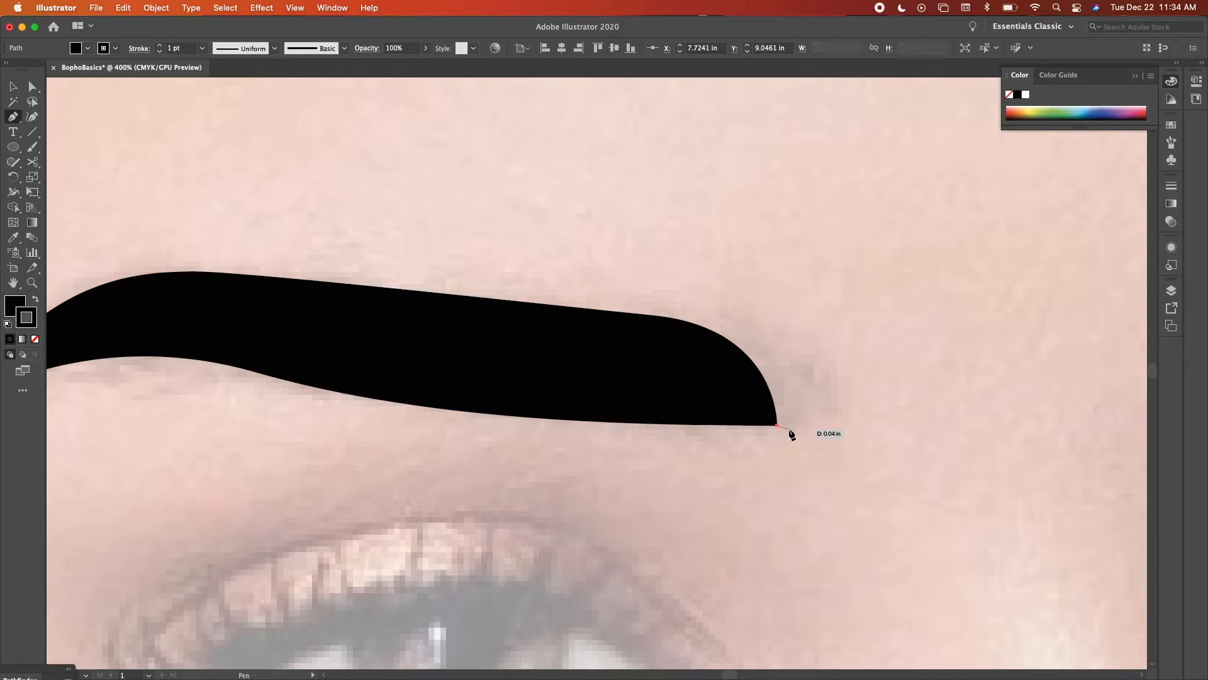
{"action": "scroll", "coordinate": [791, 431], "scroll_direction": "up", "scroll_amount": 5}
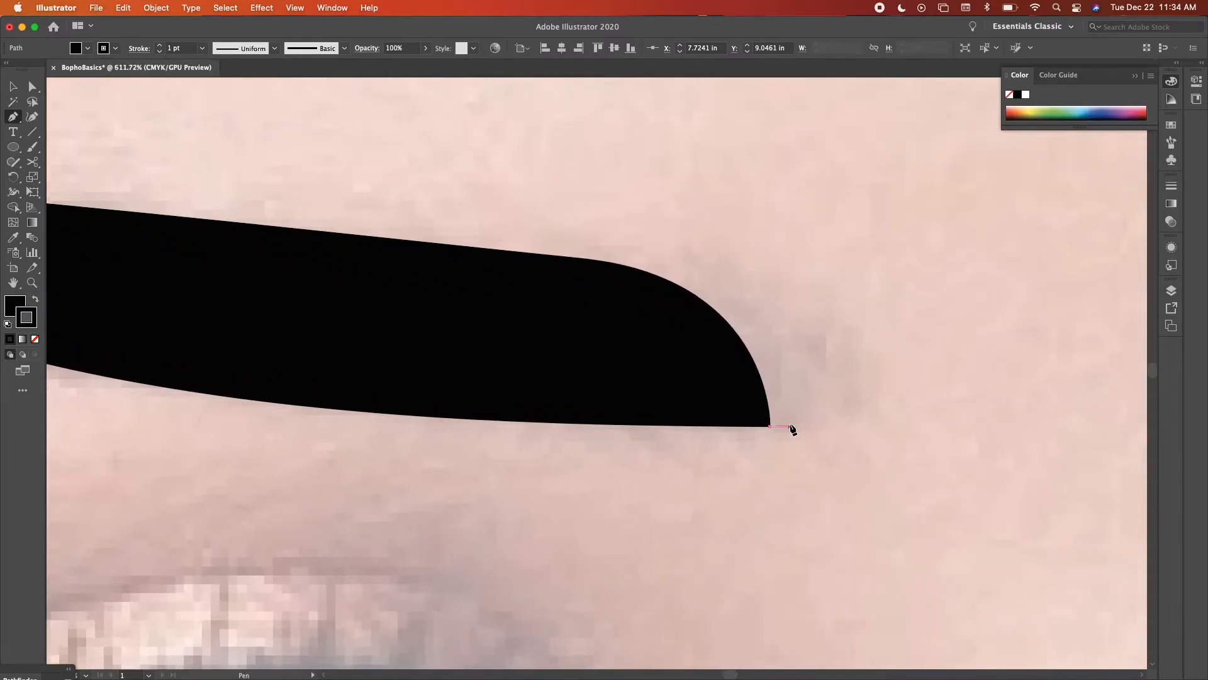
{"action": "left_click_drag", "start_coordinate": [793, 424], "coordinate": [749, 222]}
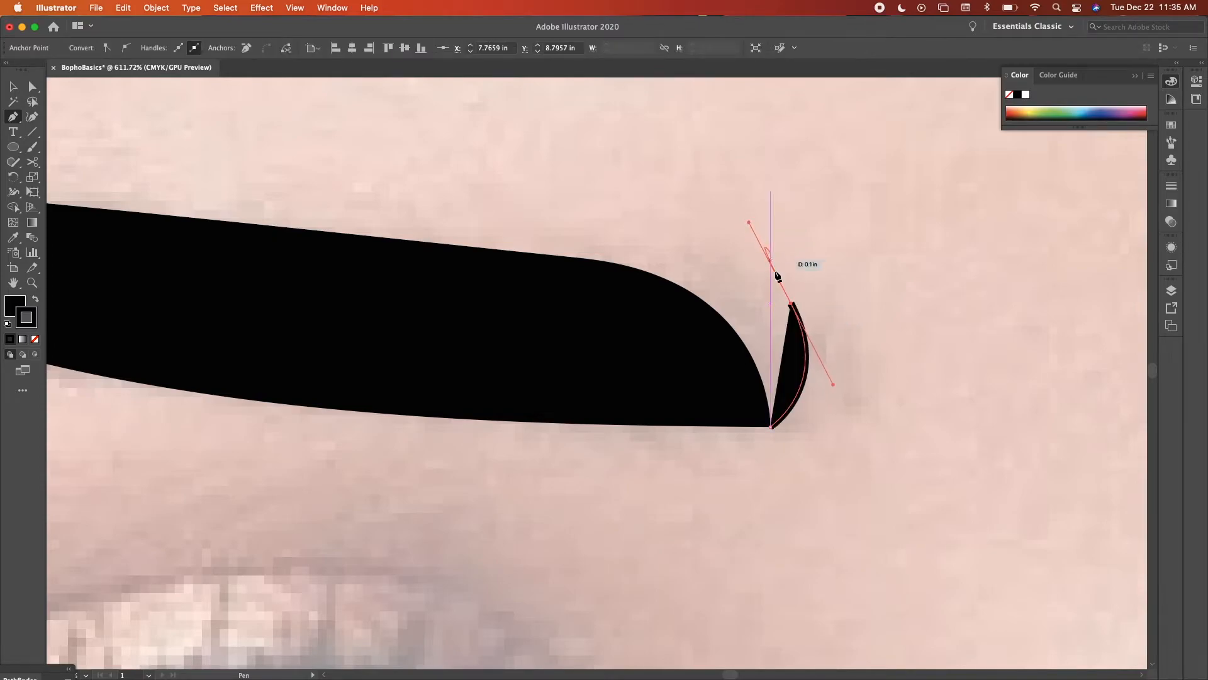
Turn the upper tip into a corner, curve the path back over the eyebrow and close it at its starting point.
{"action": "left_click", "coordinate": [791, 304]}
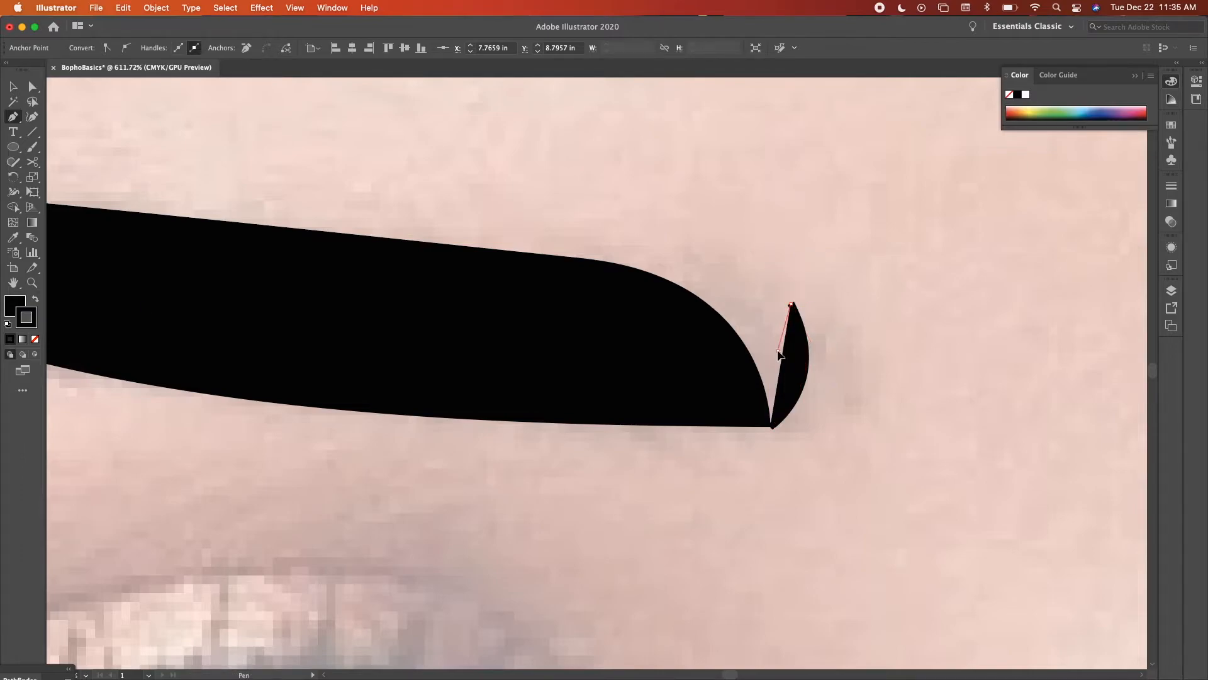
{"action": "left_click_drag", "start_coordinate": [760, 353], "coordinate": [751, 355]}
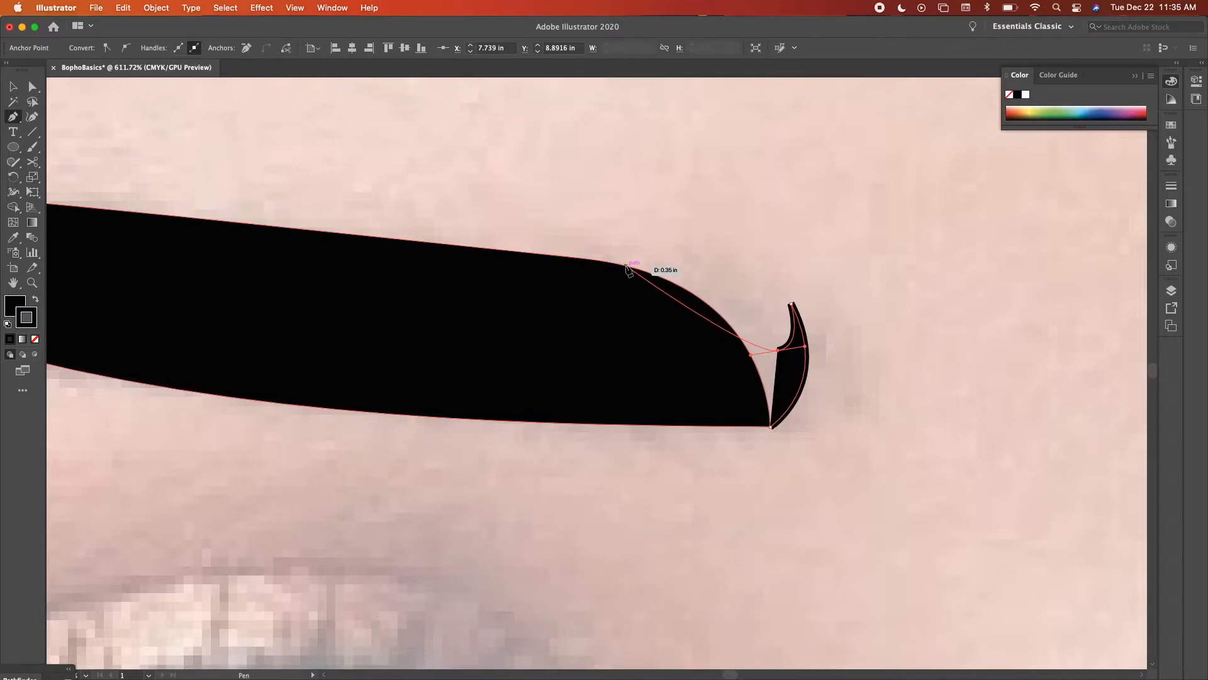
{"action": "left_click_drag", "start_coordinate": [628, 268], "coordinate": [474, 246]}
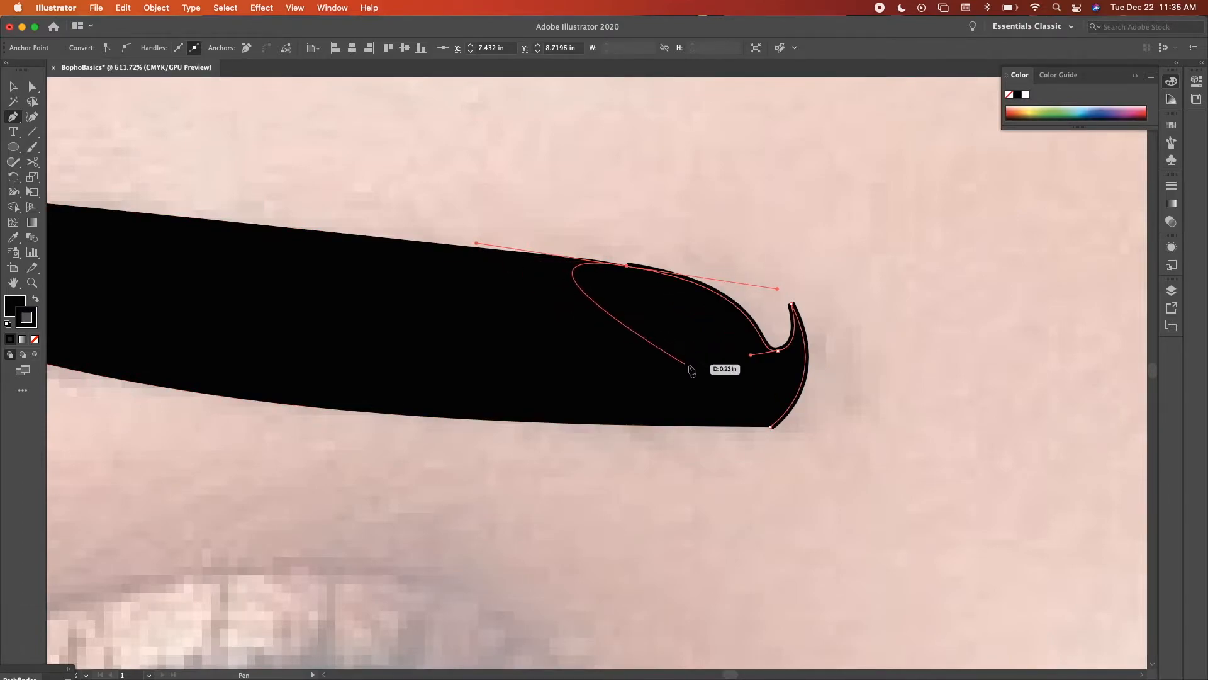
{"action": "left_click", "coordinate": [771, 428]}
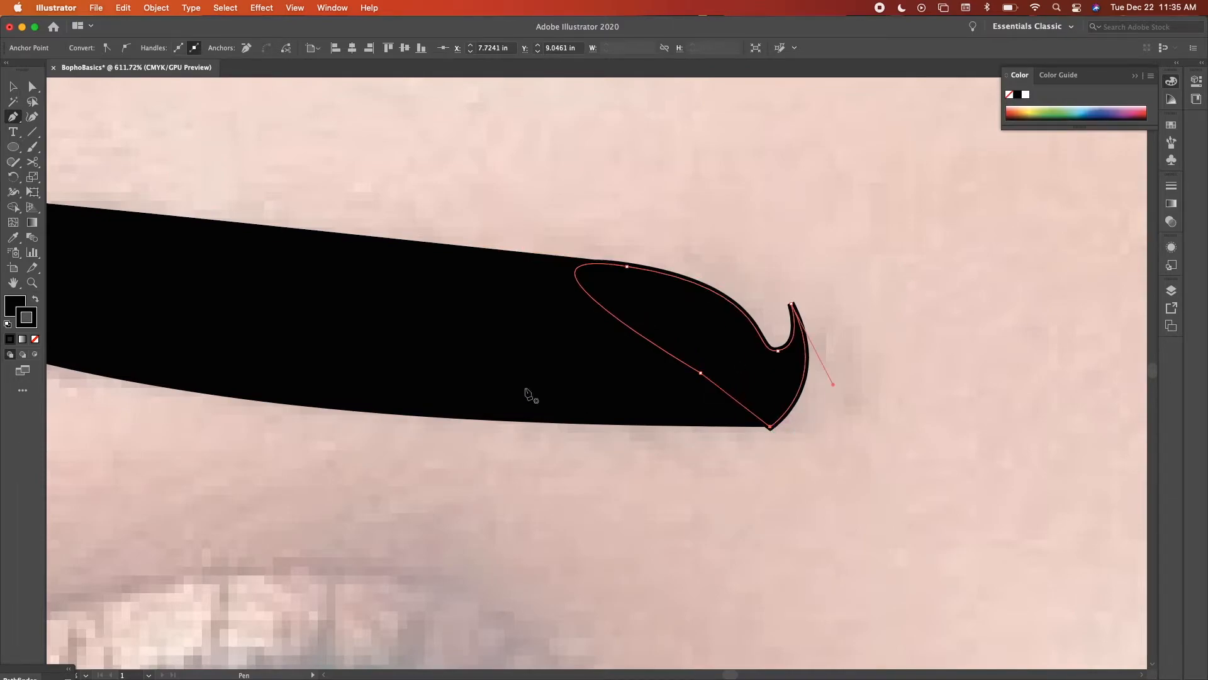
Remove the stroke from the new black tuft at the eyebrow's inner end and deselect it.
{"action": "left_click", "coordinate": [34, 339]}
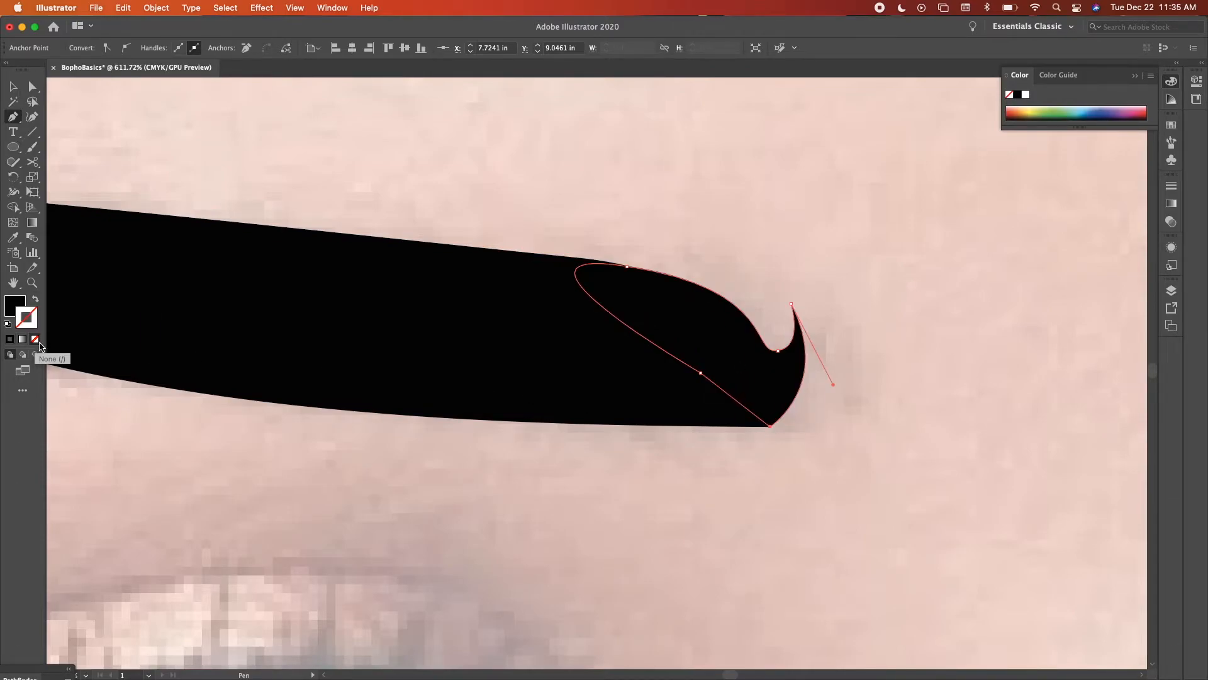
{"action": "key", "text": "v"}
{"action": "left_click", "coordinate": [862, 521]}
{"action": "scroll", "coordinate": [863, 521], "scroll_direction": "down", "scroll_amount": 3}
{"action": "scroll", "coordinate": [862, 522], "scroll_direction": "down", "scroll_amount": 5}
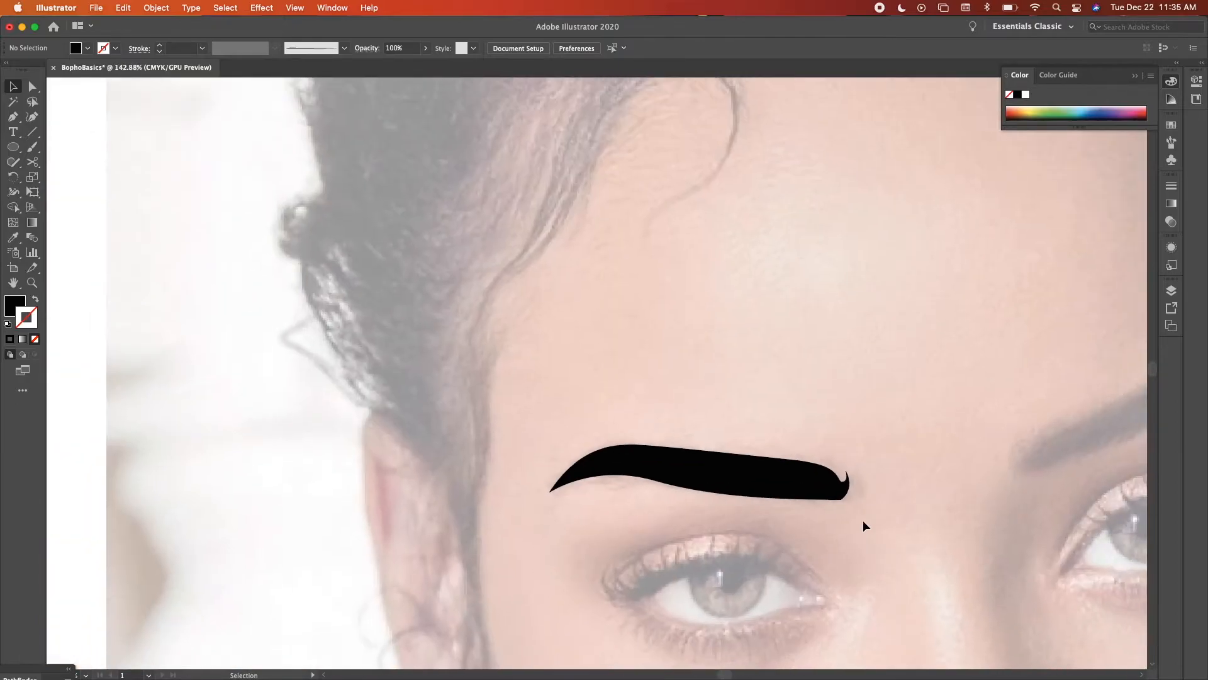
{"action": "scroll", "coordinate": [837, 474], "scroll_direction": "down", "scroll_amount": 2}
{"action": "scroll", "coordinate": [837, 475], "scroll_direction": "right", "scroll_amount": 2}
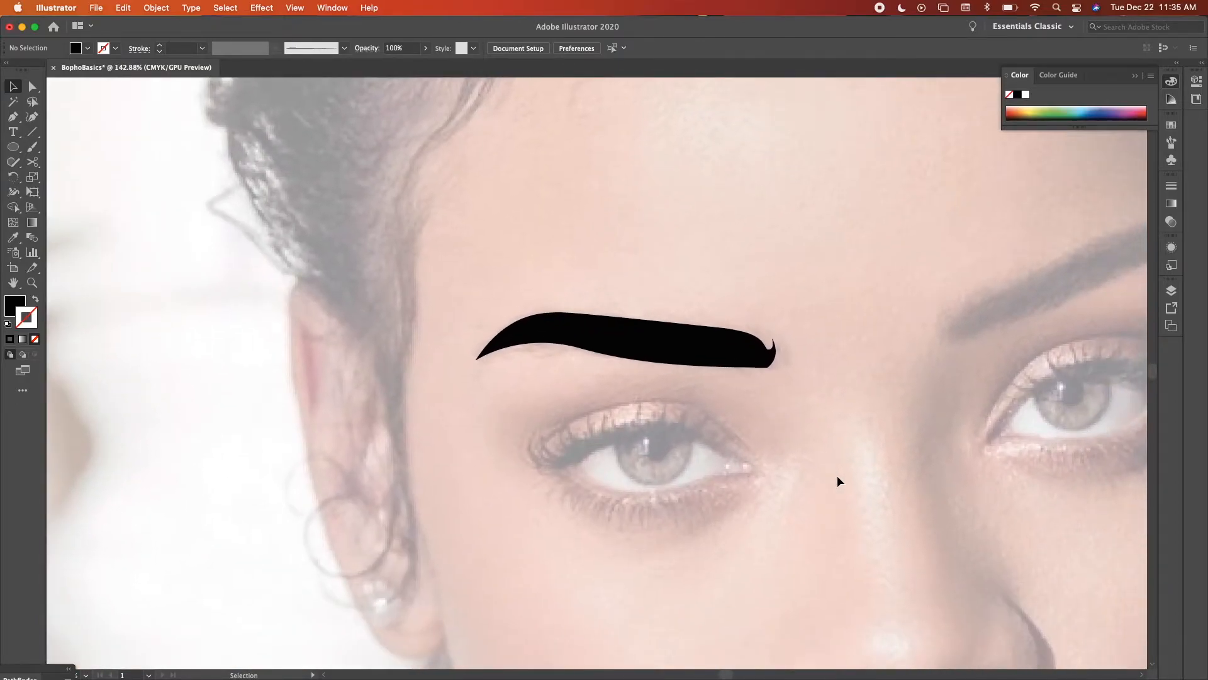
Trace the left eye's upper eyelid crease with the Pen tool in two curves, from the inner end to the outer end.
{"action": "scroll", "coordinate": [837, 474], "scroll_direction": "up", "scroll_amount": 3}
{"action": "scroll", "coordinate": [703, 433], "scroll_direction": "down", "scroll_amount": 1}
{"action": "scroll", "coordinate": [703, 433], "scroll_direction": "left", "scroll_amount": 2}
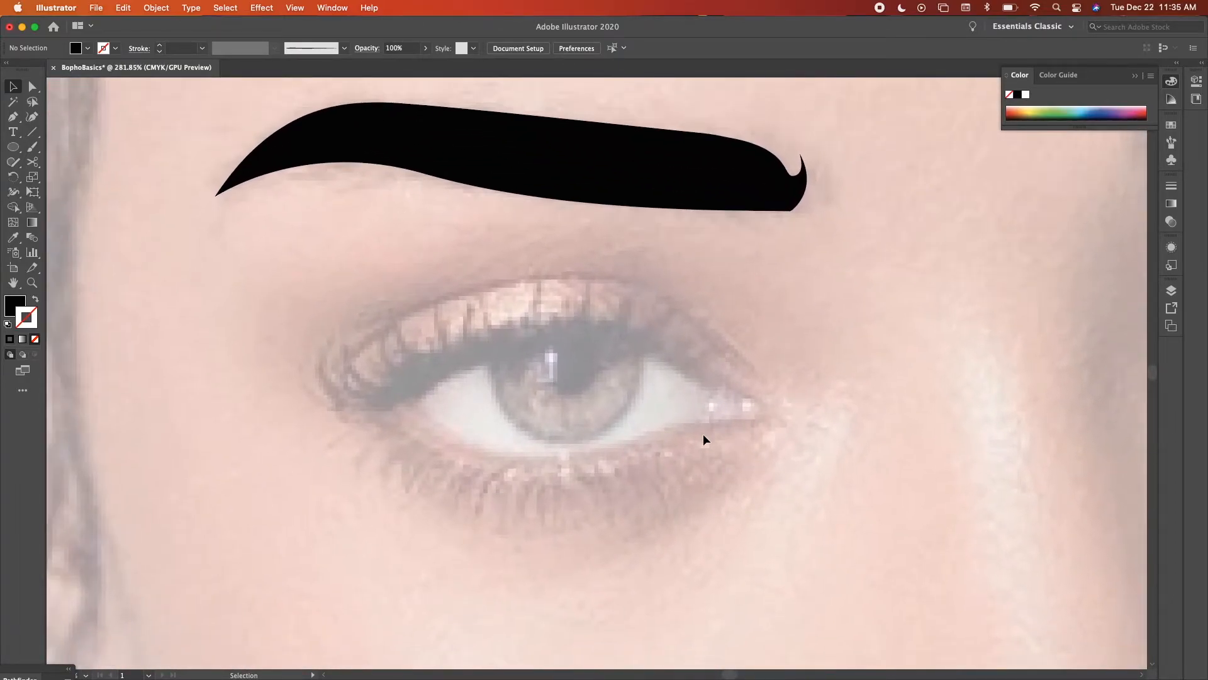
{"action": "key", "text": "p"}
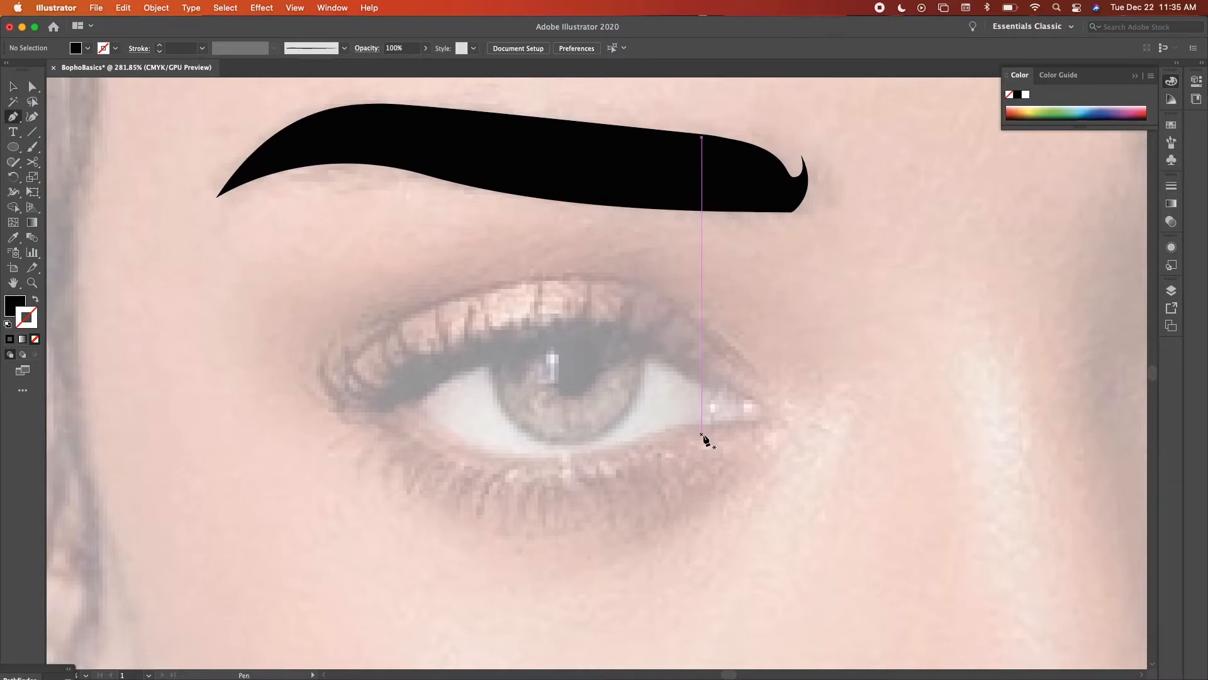
{"action": "scroll", "coordinate": [704, 433], "scroll_direction": "up", "scroll_amount": 1}
{"action": "scroll", "coordinate": [703, 433], "scroll_direction": "left", "scroll_amount": 1}
{"action": "scroll", "coordinate": [787, 426], "scroll_direction": "up", "scroll_amount": 2}
{"action": "scroll", "coordinate": [787, 426], "scroll_direction": "down", "scroll_amount": 2}
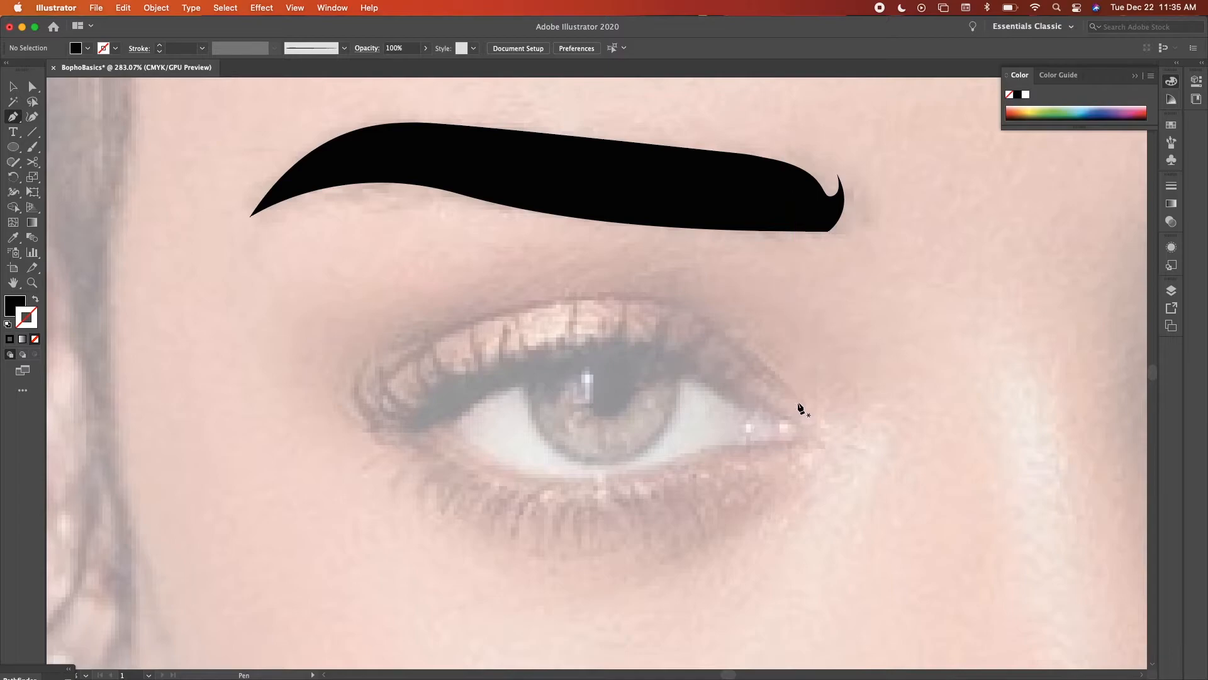
{"action": "left_click", "coordinate": [797, 402]}
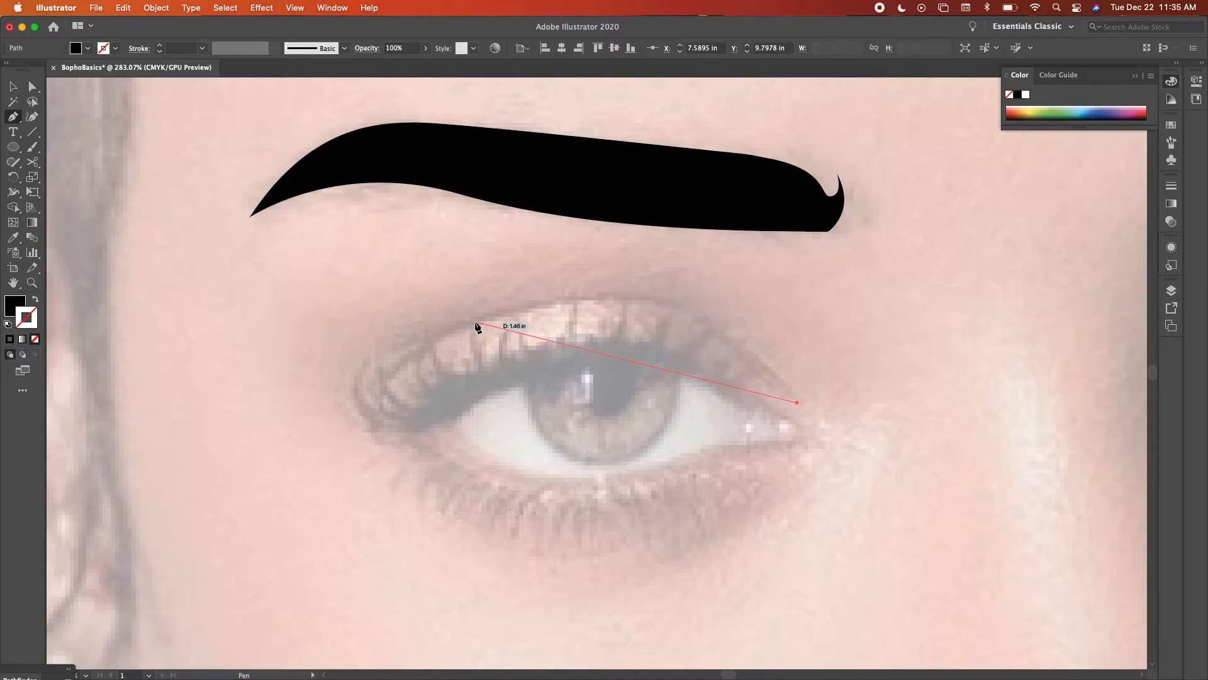
{"action": "left_click_drag", "start_coordinate": [476, 321], "coordinate": [284, 416]}
{"action": "key", "text": "super+z"}
{"action": "left_click_drag", "start_coordinate": [689, 300], "coordinate": [688, 296]}
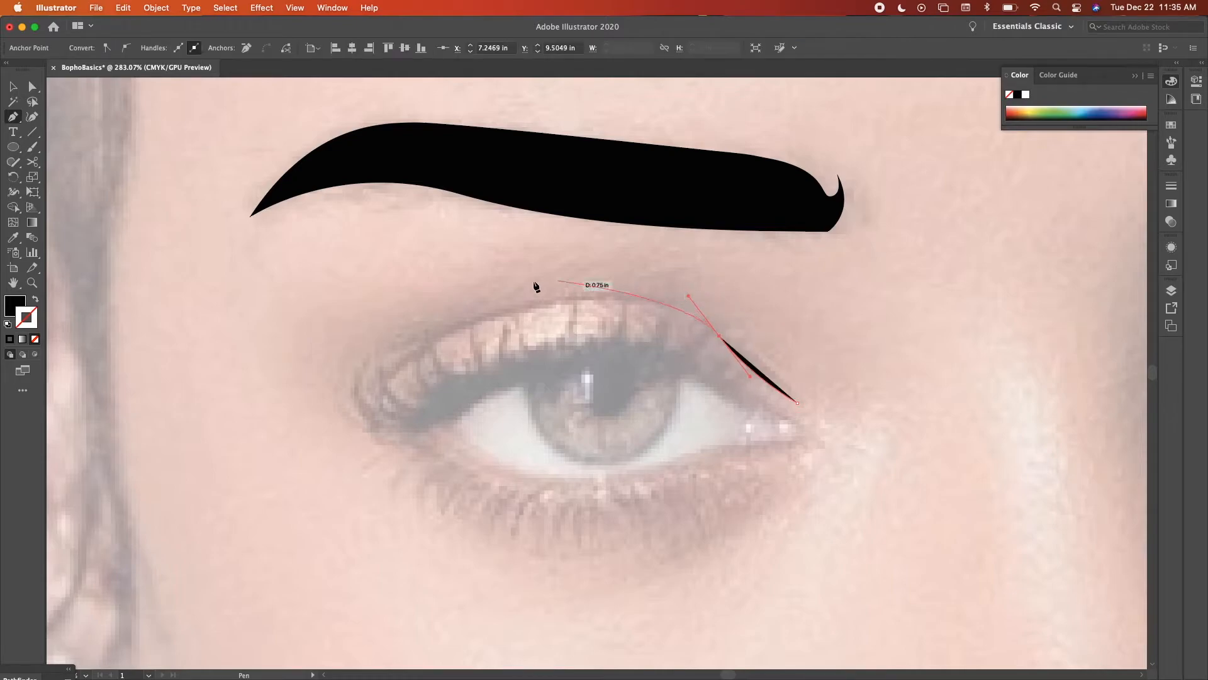
{"action": "left_click_drag", "start_coordinate": [393, 369], "coordinate": [247, 482]}
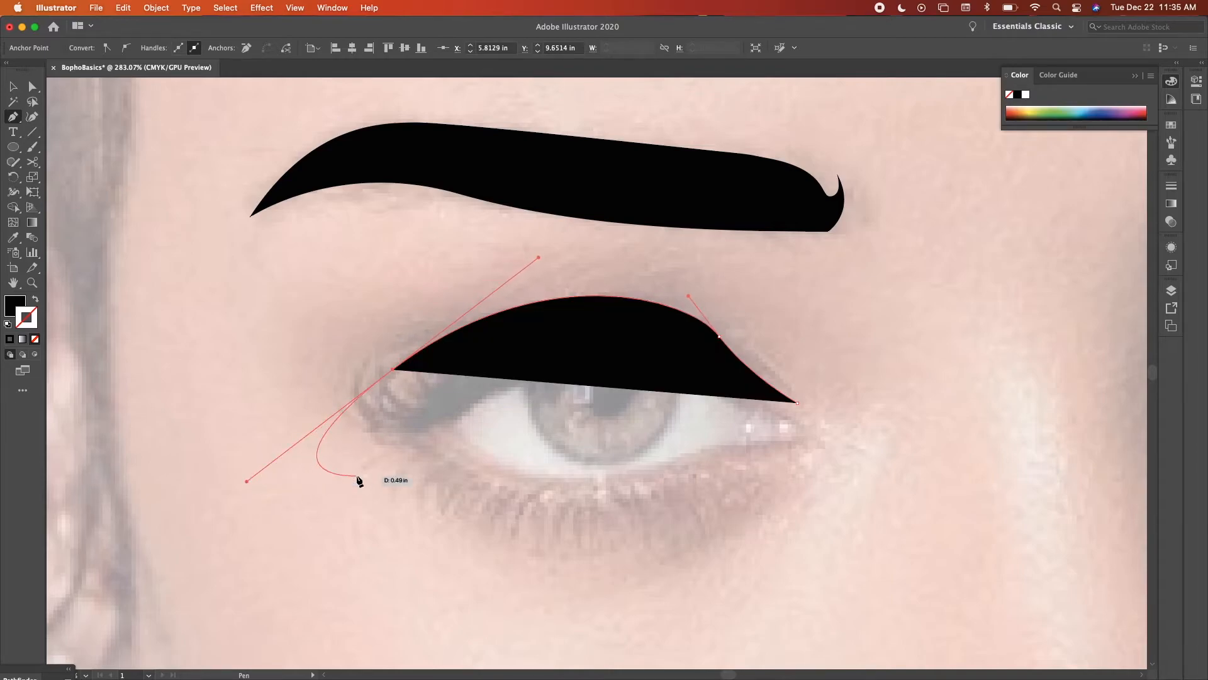
Swap the crease path's fill and stroke, apply a width profile tapered at both ends, and deselect it.
{"action": "key", "text": "v"}
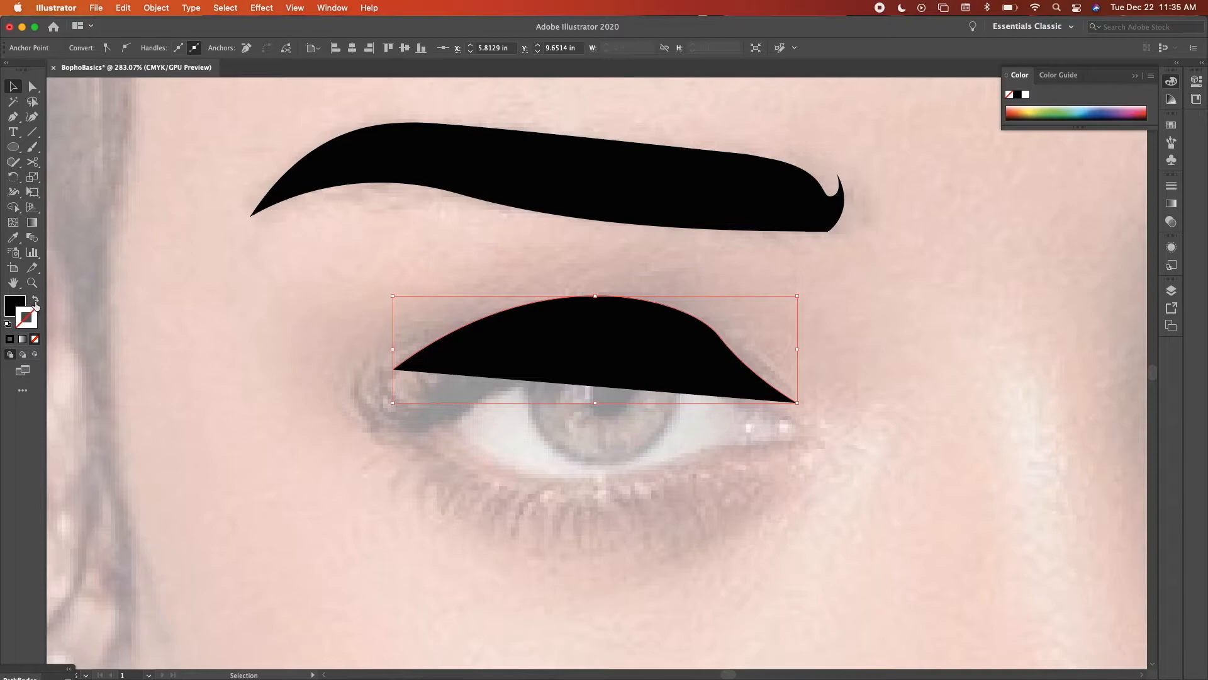
{"action": "left_click", "coordinate": [36, 305]}
{"action": "left_click", "coordinate": [265, 342]}
{"action": "left_click", "coordinate": [455, 332]}
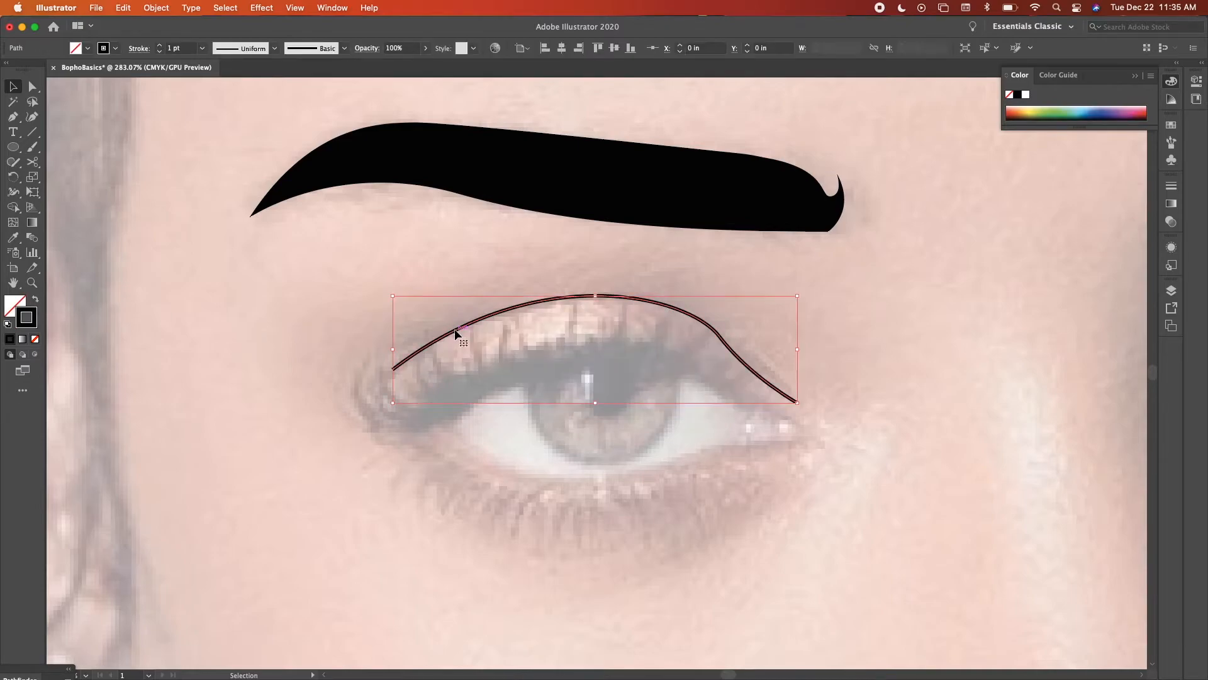
{"action": "left_click", "coordinate": [274, 49]}
{"action": "left_click", "coordinate": [262, 173]}
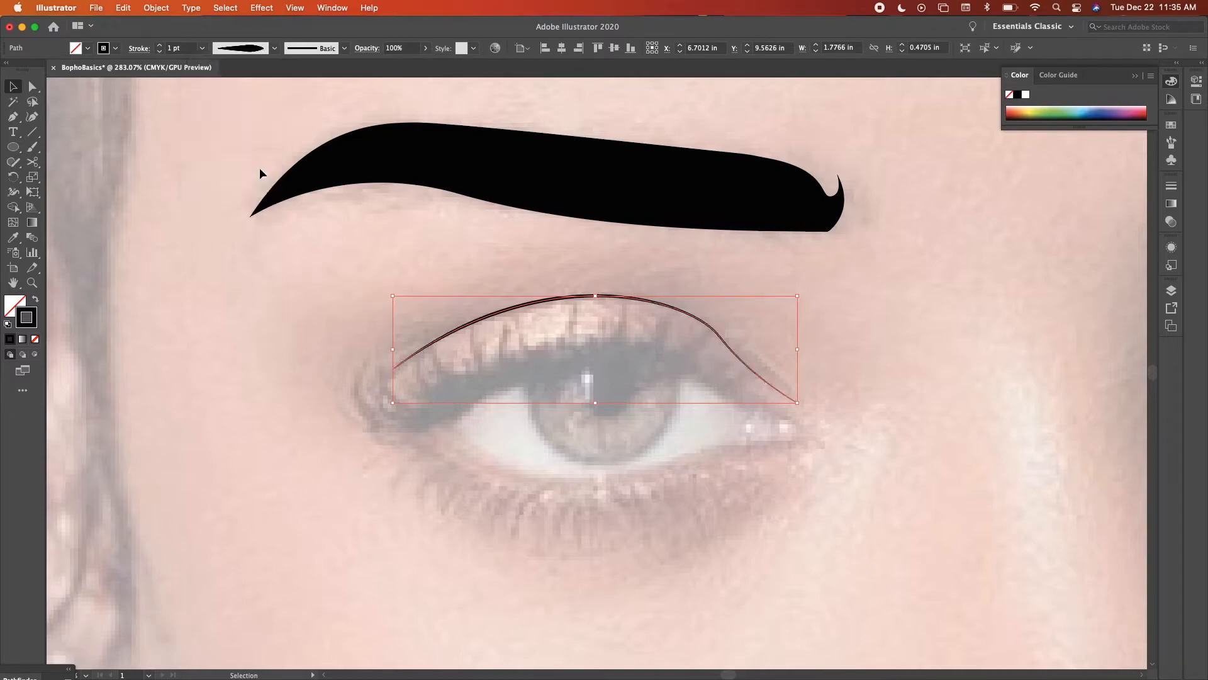
{"action": "left_click", "coordinate": [360, 410]}
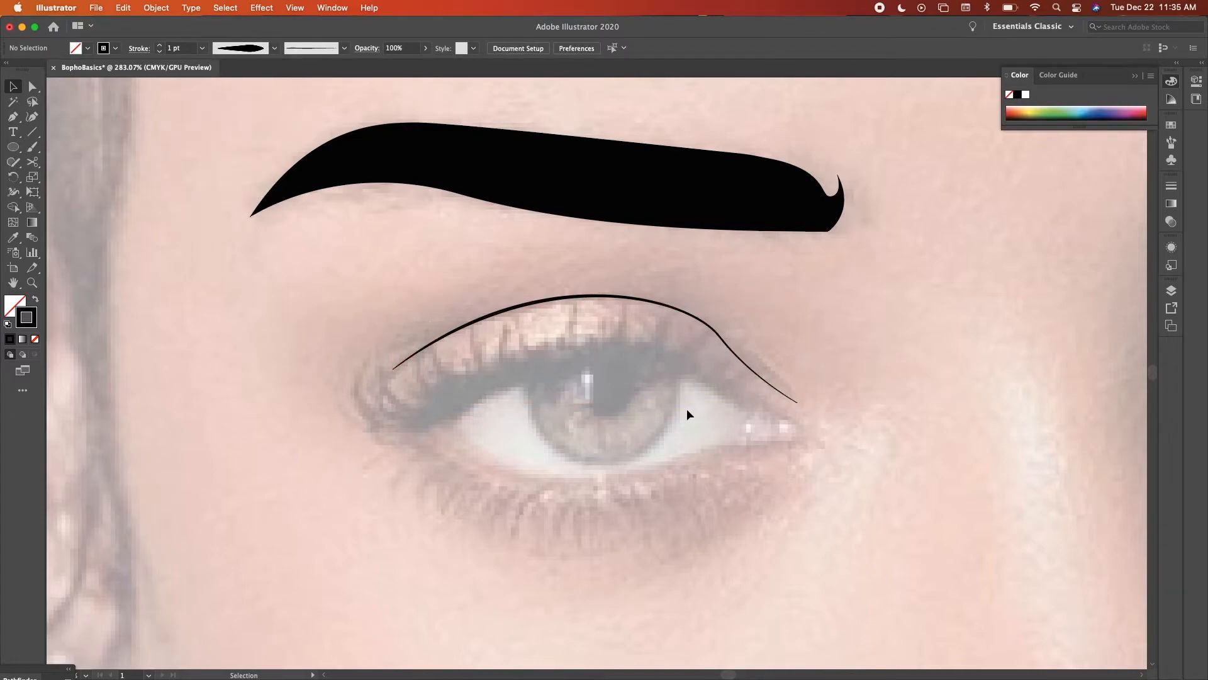
Trace the left eye's lower lid edge with one Pen curve, from the outer corner to just before the tear duct.
{"action": "scroll", "coordinate": [716, 439], "scroll_direction": "down", "scroll_amount": 2}
{"action": "scroll", "coordinate": [715, 439], "scroll_direction": "right", "scroll_amount": 2}
{"action": "key", "text": "p"}
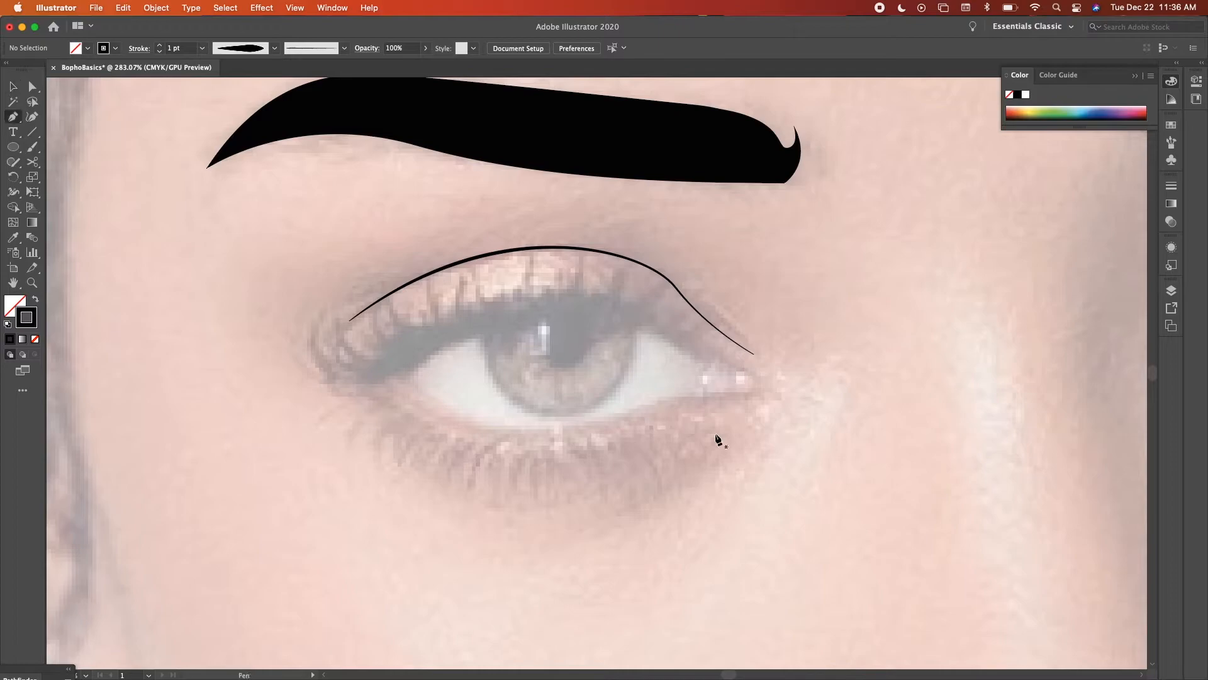
{"action": "left_click", "coordinate": [363, 385]}
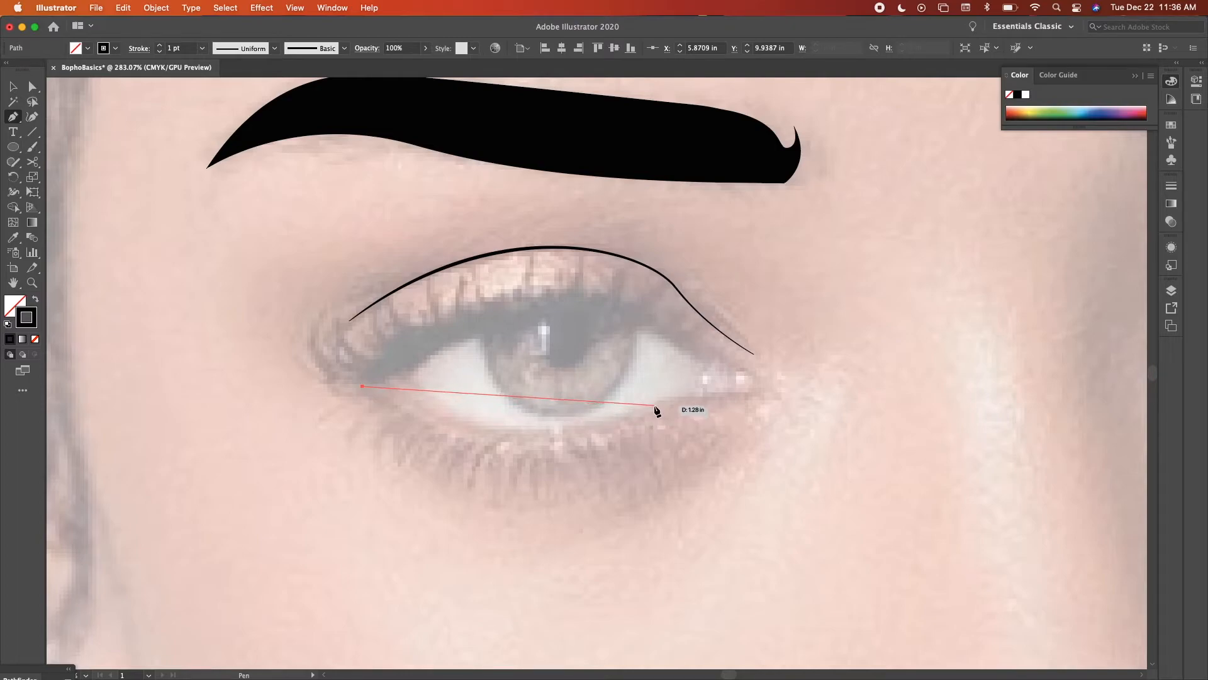
{"action": "left_click_drag", "start_coordinate": [654, 405], "coordinate": [803, 311]}
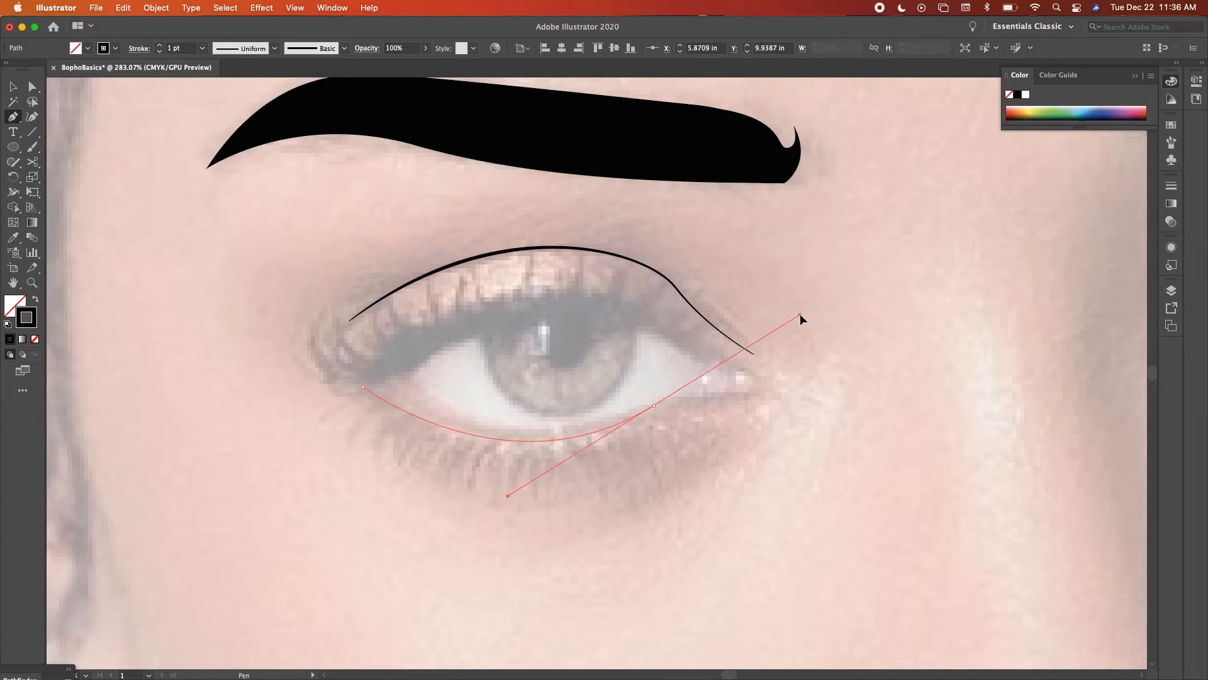
{"action": "left_click_drag", "start_coordinate": [800, 314], "coordinate": [800, 315]}
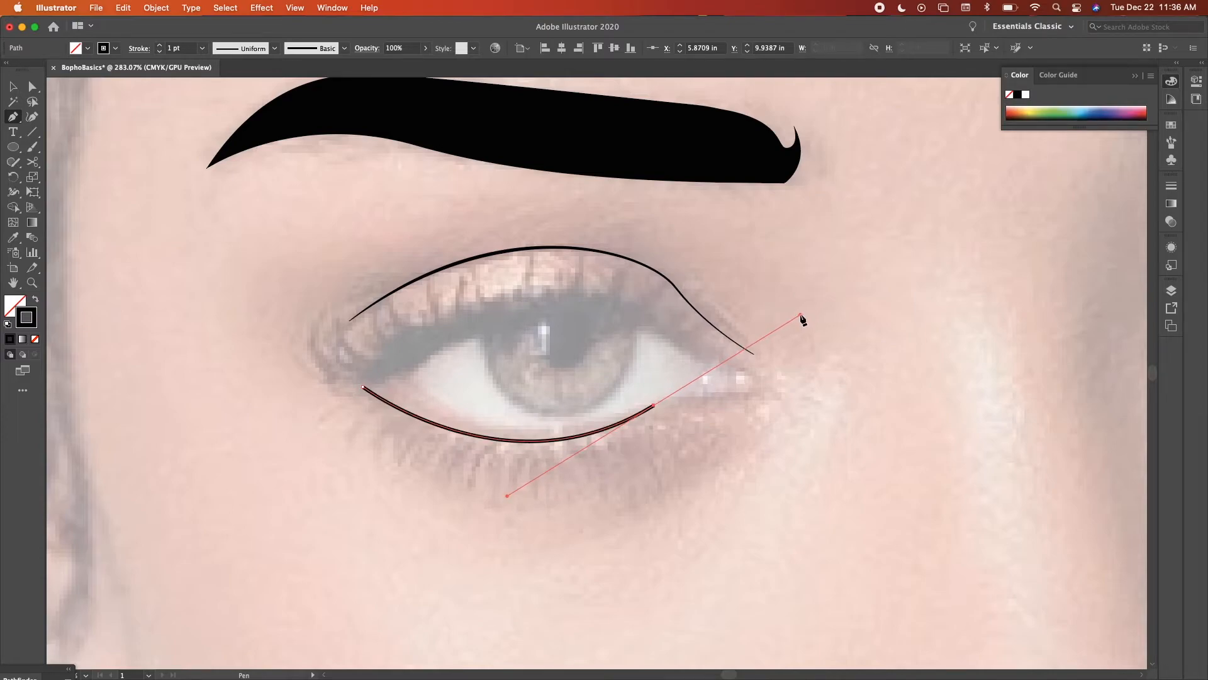
Turn the lower lid path's end into a corner and extend it under the tear duct to the eye's inner tip.
{"action": "left_click", "coordinate": [656, 407]}
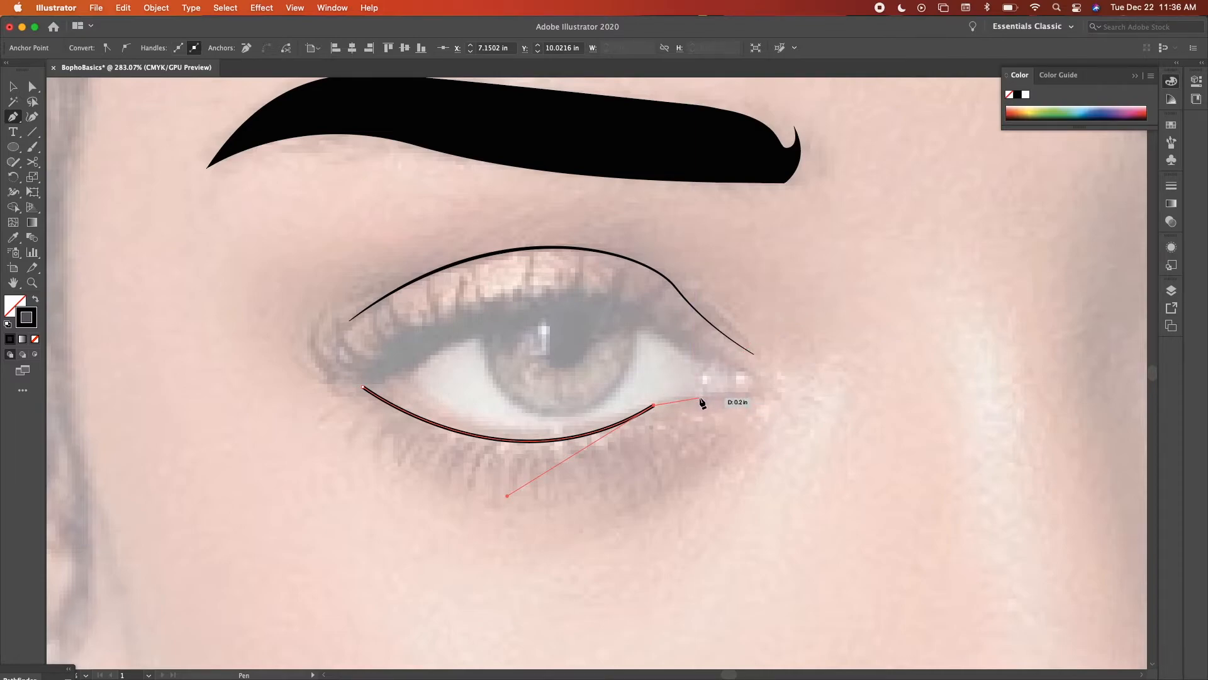
{"action": "left_click_drag", "start_coordinate": [699, 398], "coordinate": [730, 398]}
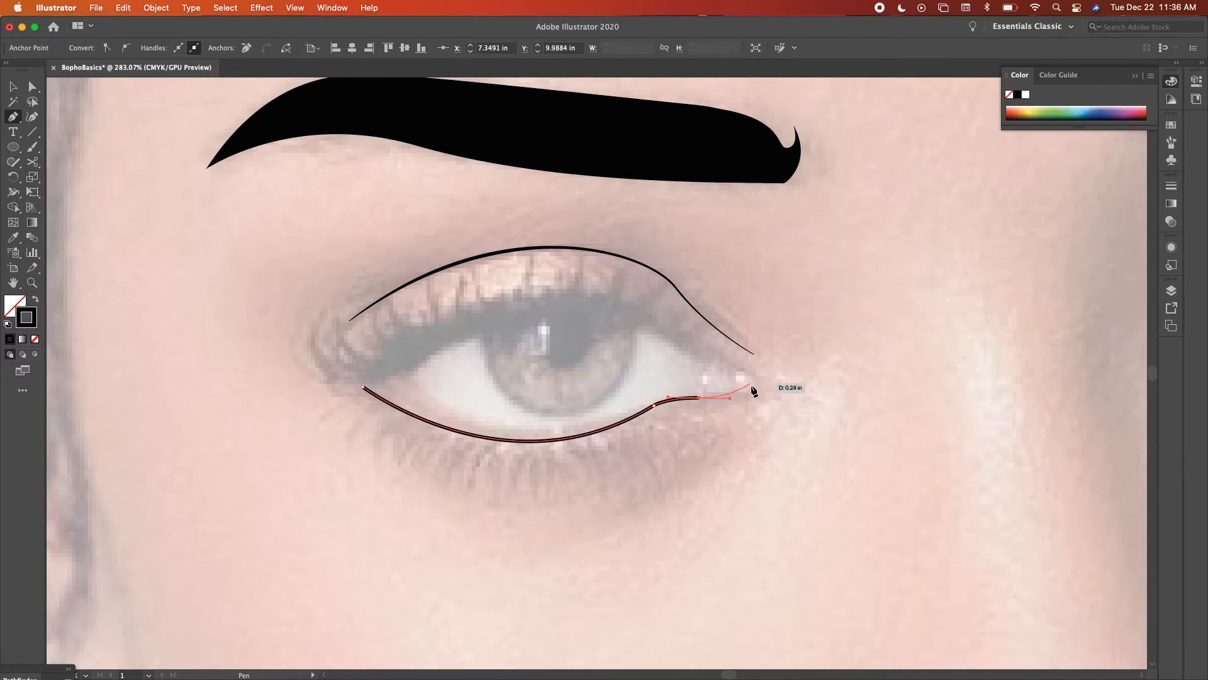
{"action": "left_click", "coordinate": [754, 384], "text": "super"}
{"action": "left_click_drag", "start_coordinate": [756, 373], "coordinate": [706, 345]}
{"action": "left_click_drag", "start_coordinate": [554, 301], "coordinate": [452, 294]}
{"action": "key", "text": "super+z"}
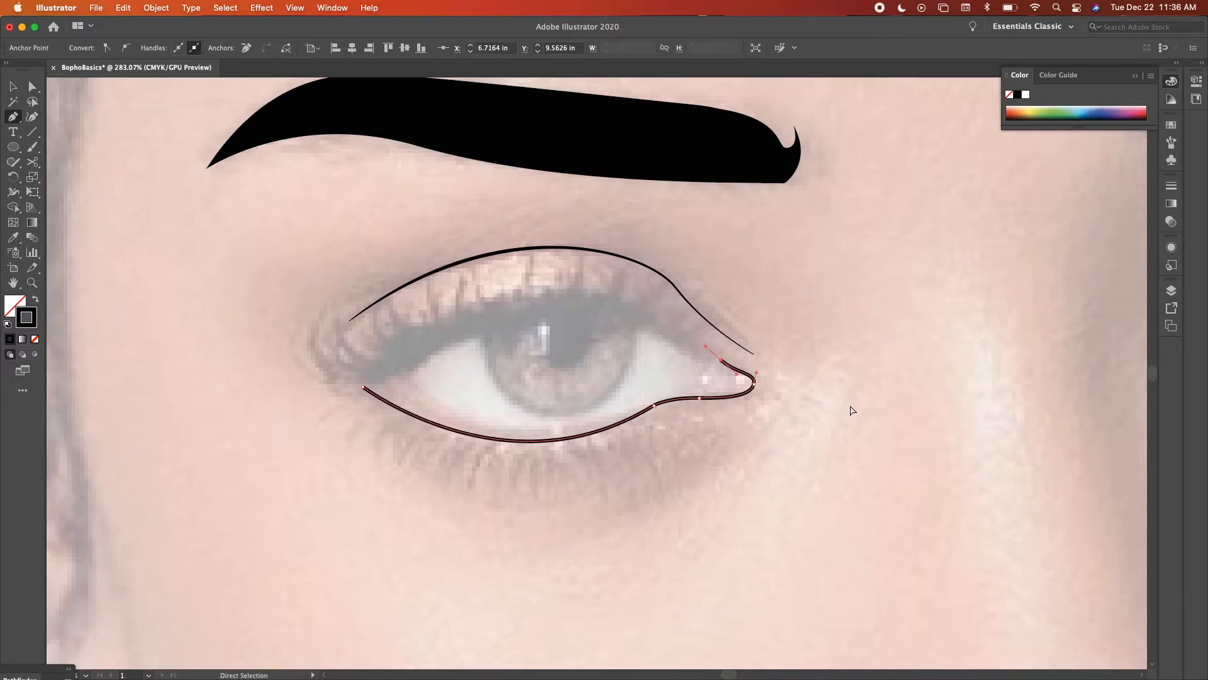
{"action": "left_click_drag", "start_coordinate": [653, 322], "coordinate": [640, 308]}
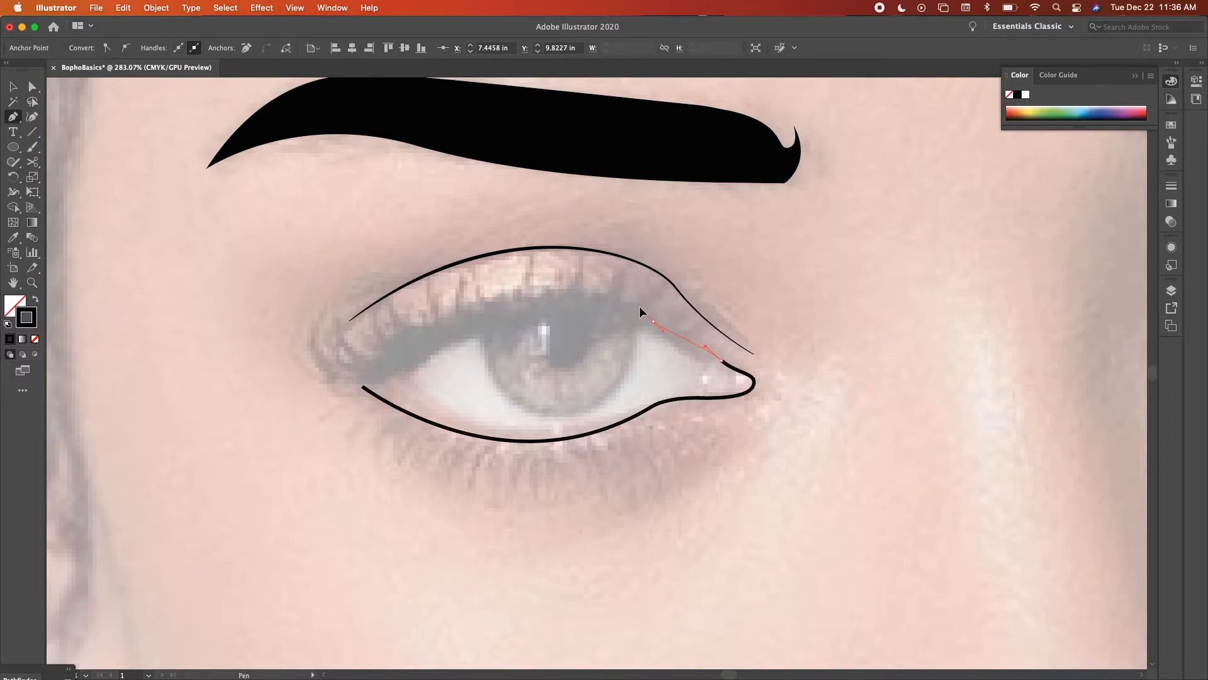
{"action": "left_click_drag", "start_coordinate": [611, 270], "coordinate": [612, 270]}
{"action": "key", "text": "super+z"}
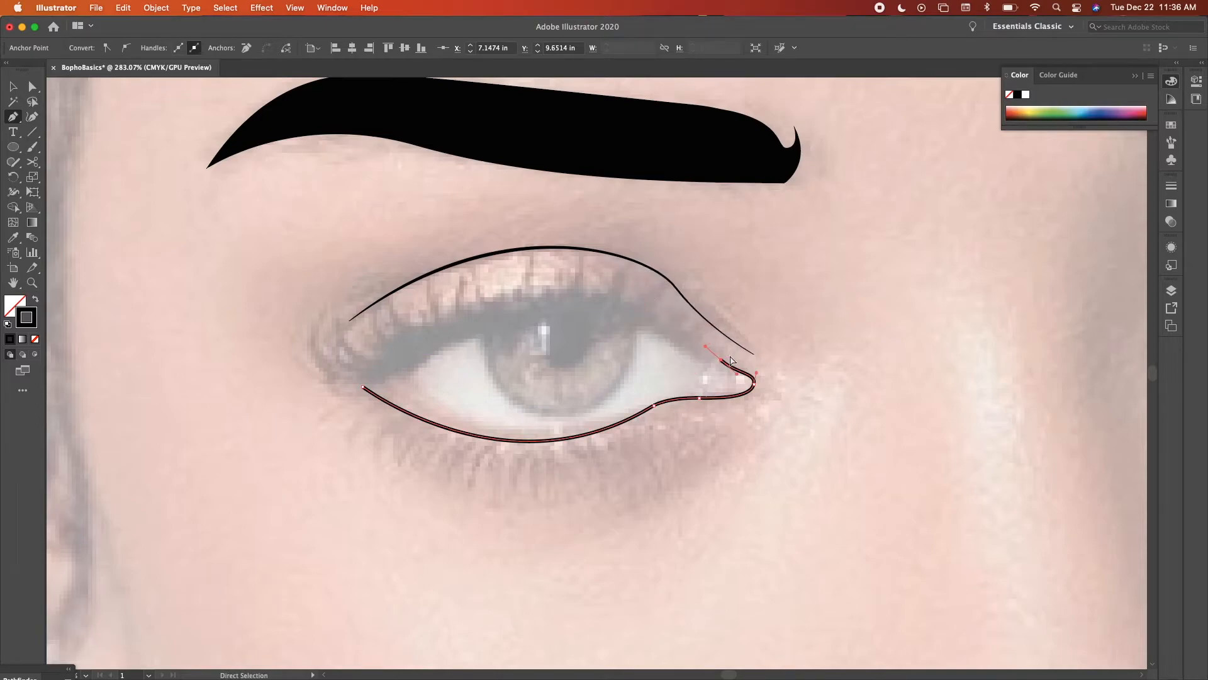
{"action": "key", "text": "super+z"}
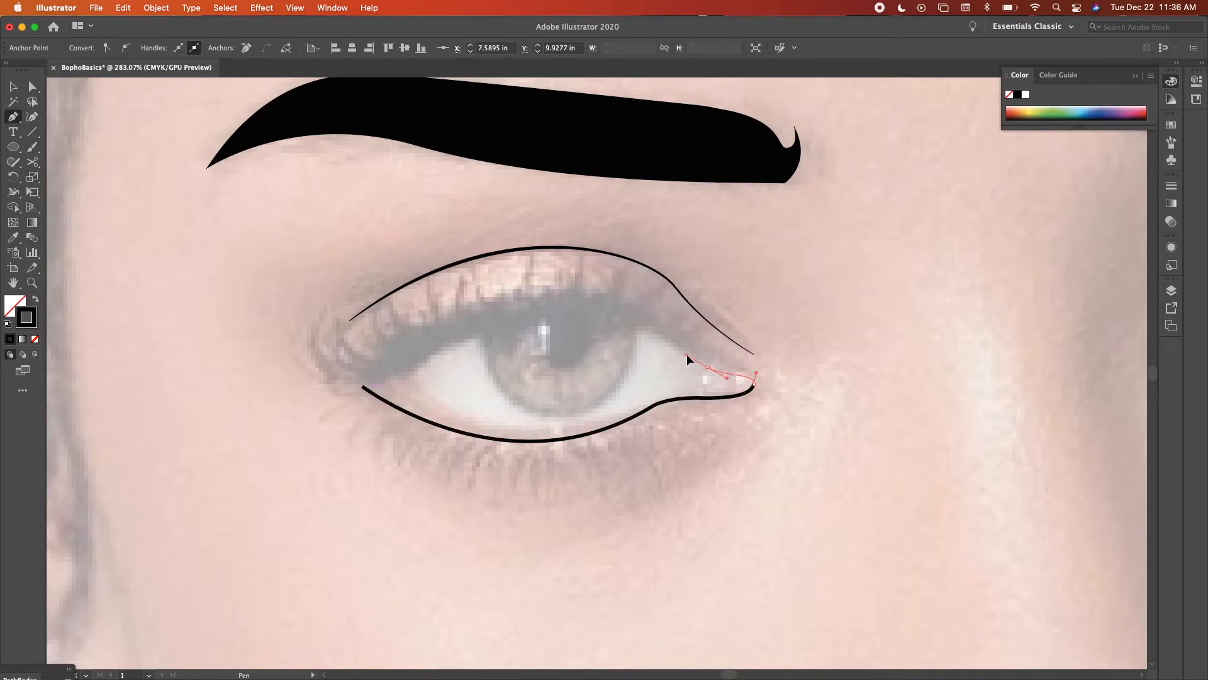
Continue the eye outline from above the tear duct along the upper lash line and close it at the outer corner.
{"action": "left_click", "coordinate": [686, 354]}
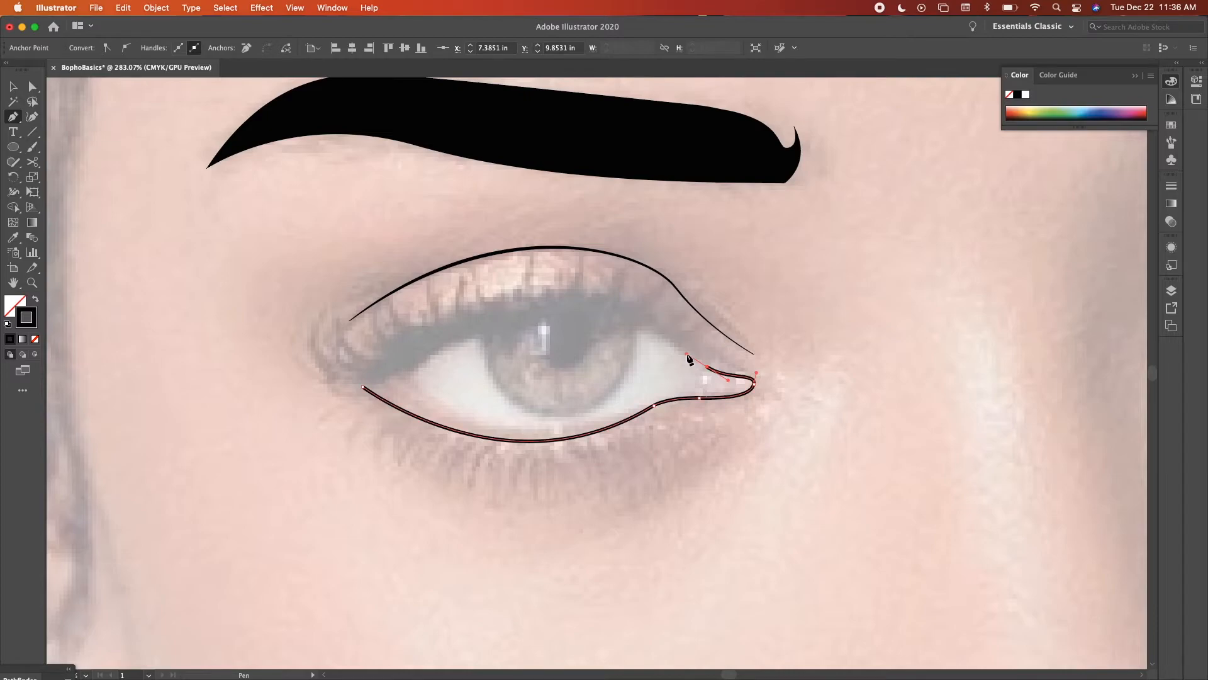
{"action": "left_click_drag", "start_coordinate": [690, 359], "coordinate": [534, 302]}
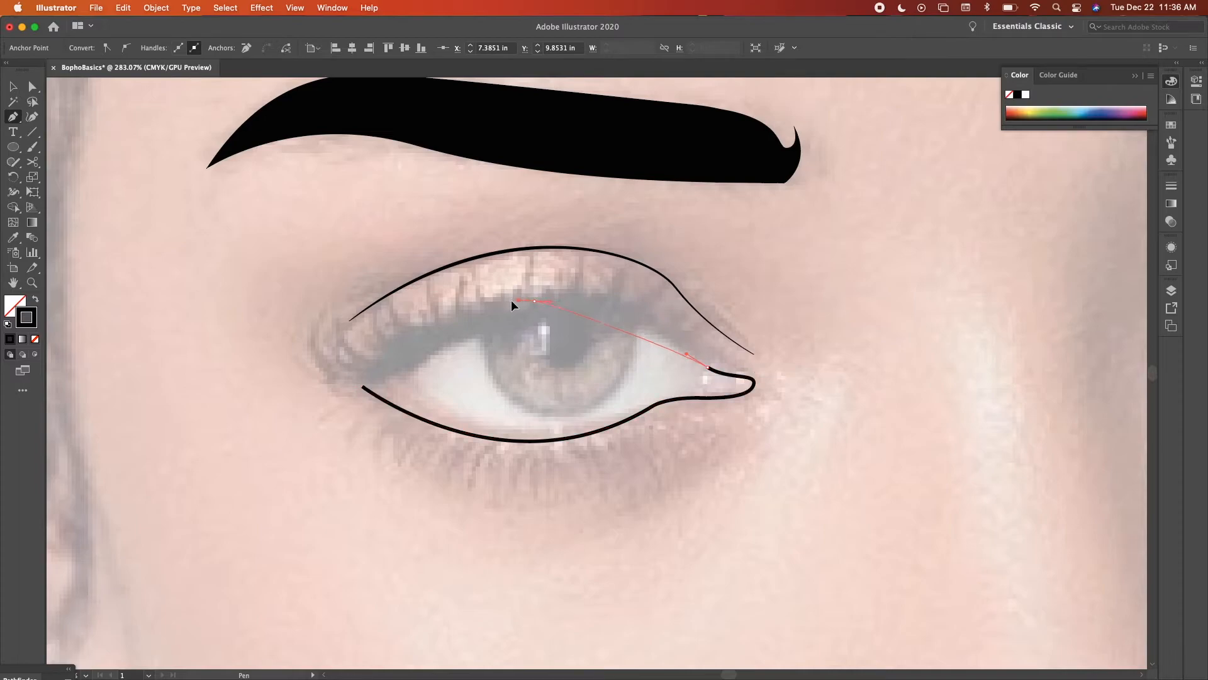
{"action": "mouse_move", "coordinate": [450, 298]}
{"action": "left_mouse_down"}
{"action": "mouse_move", "coordinate": [414, 305]}
{"action": "mouse_move", "coordinate": [433, 307]}
{"action": "left_mouse_up"}
{"action": "left_click", "coordinate": [365, 387]}
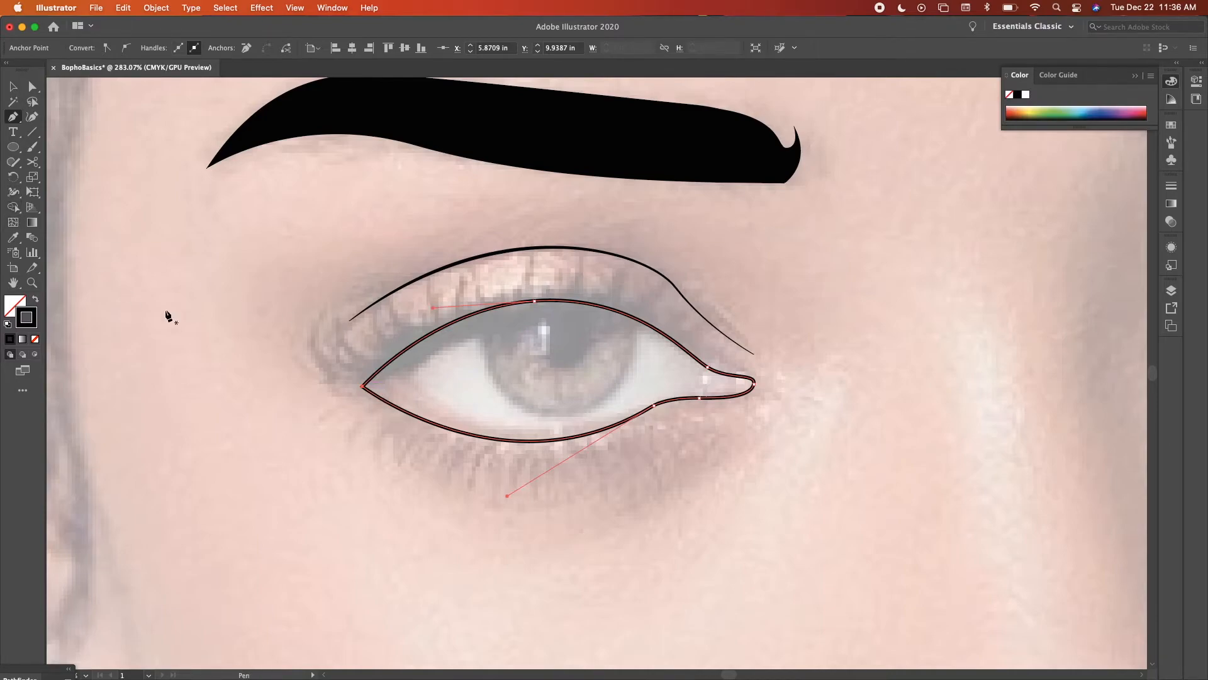
Copy the crease line's tapered stroke appearance onto the closed eye outline with the Eyedropper, and deselect it.
{"action": "key", "text": "i"}
{"action": "left_click", "coordinate": [448, 269]}
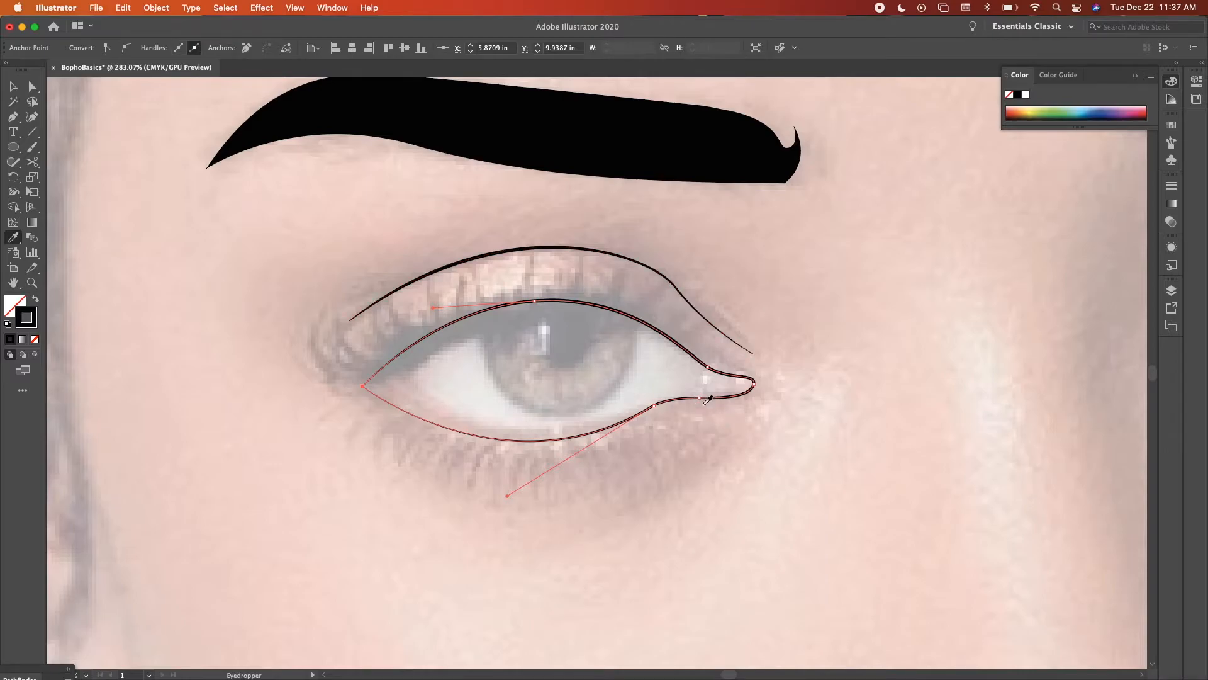
{"action": "key", "text": "v"}
{"action": "left_click", "coordinate": [678, 507]}
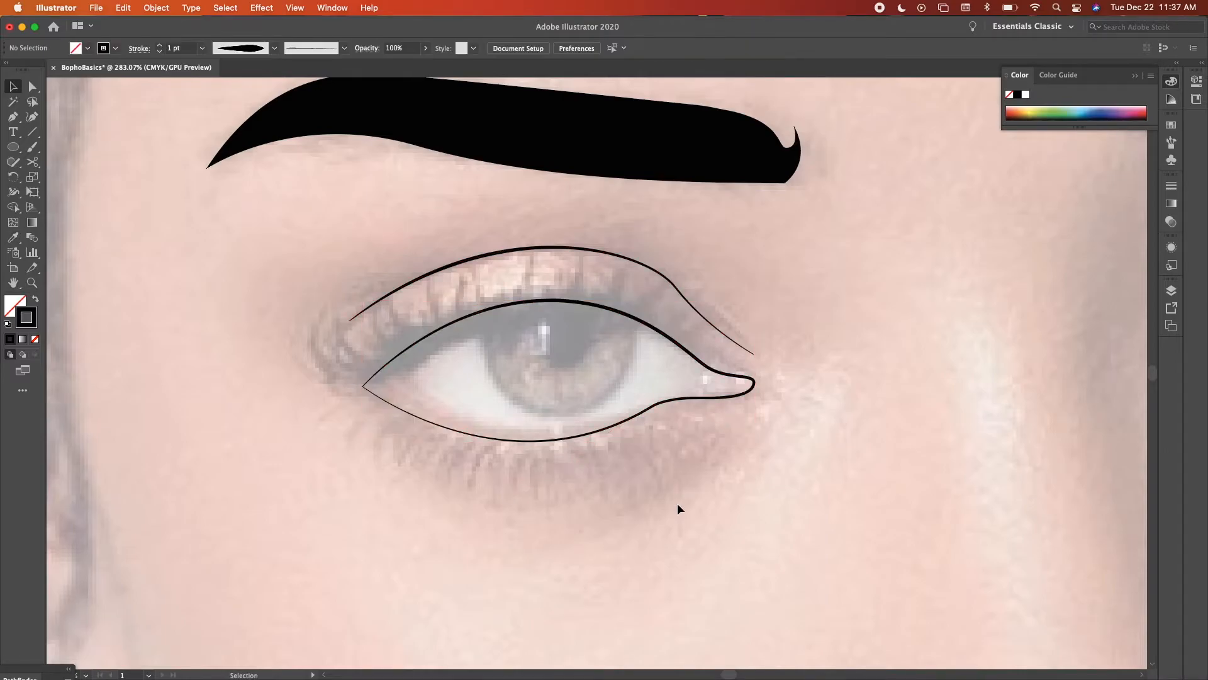
Hide the reference photo's layer, Layer 1, leaving only the traced eyebrow and eye paths on display.
{"action": "key", "text": "super+minus"}
{"action": "key", "text": "super+minus"}
{"action": "key", "text": "super+minus"}
{"action": "key", "text": "super+minus"}
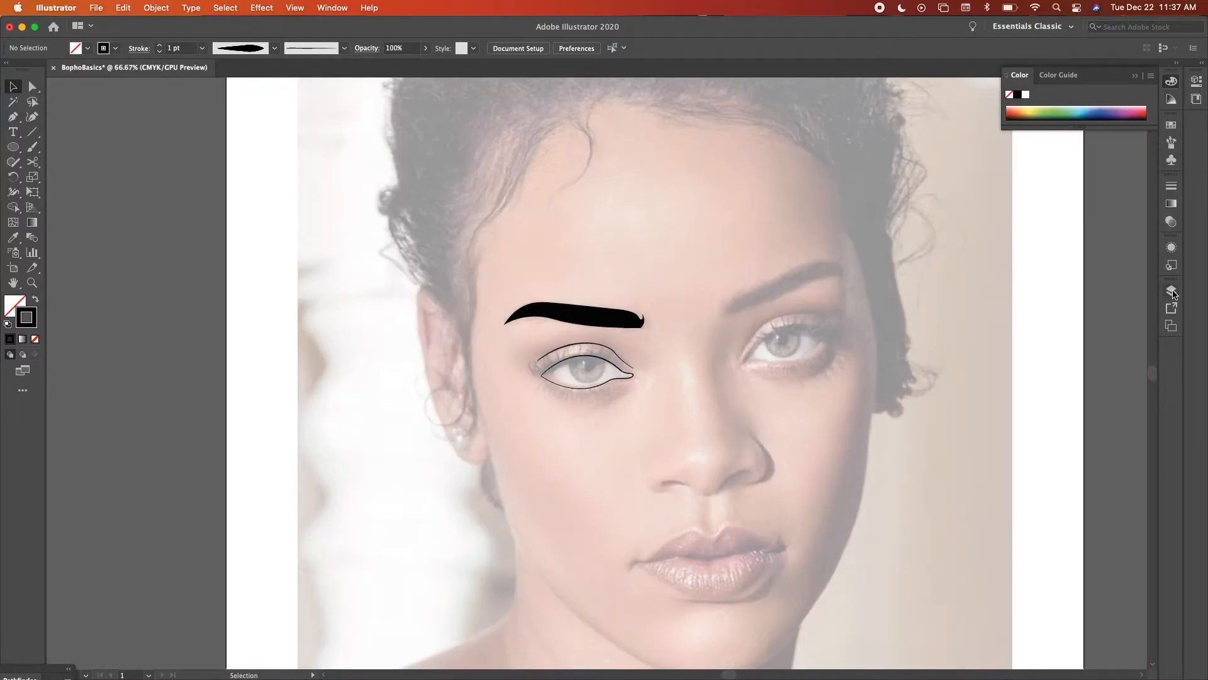
{"action": "left_click", "coordinate": [1171, 291]}
{"action": "left_click", "coordinate": [1016, 317]}
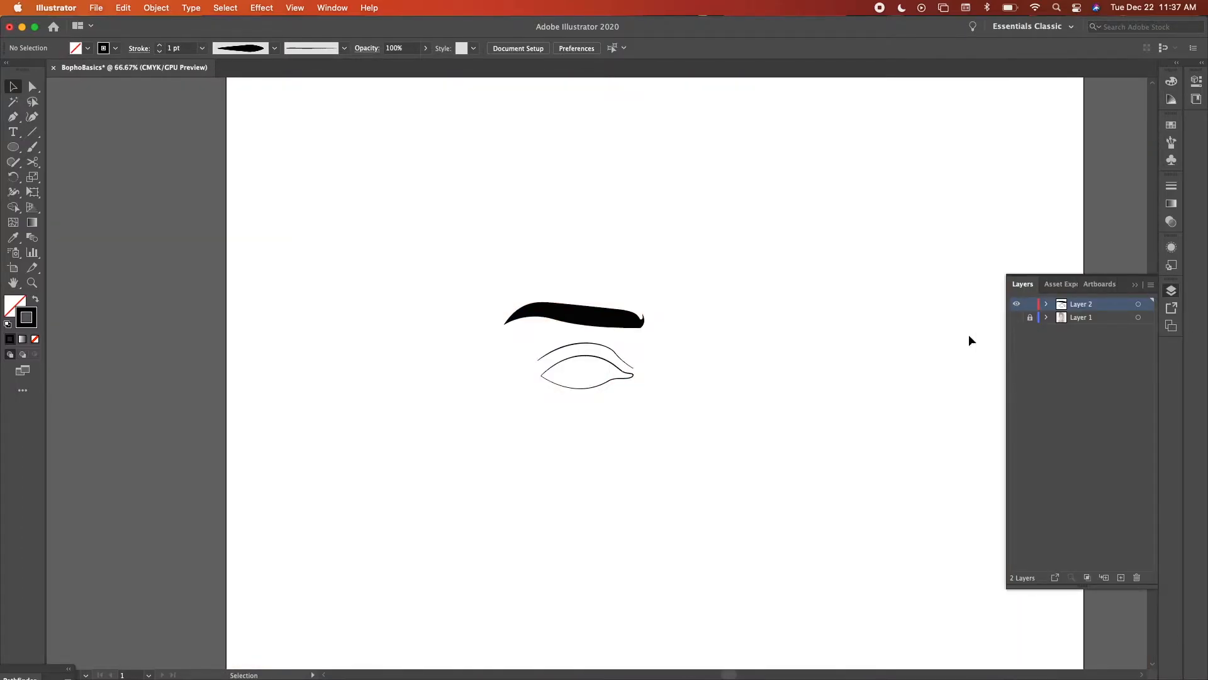
Show the reference photo on Layer 1 again beneath the eyebrow and eye line art.
{"action": "key", "text": "super+minus"}
{"action": "key", "text": "super+minus"}
{"action": "key", "text": "super+plus"}
{"action": "key", "text": "super+plus"}
{"action": "key", "text": "super+plus"}
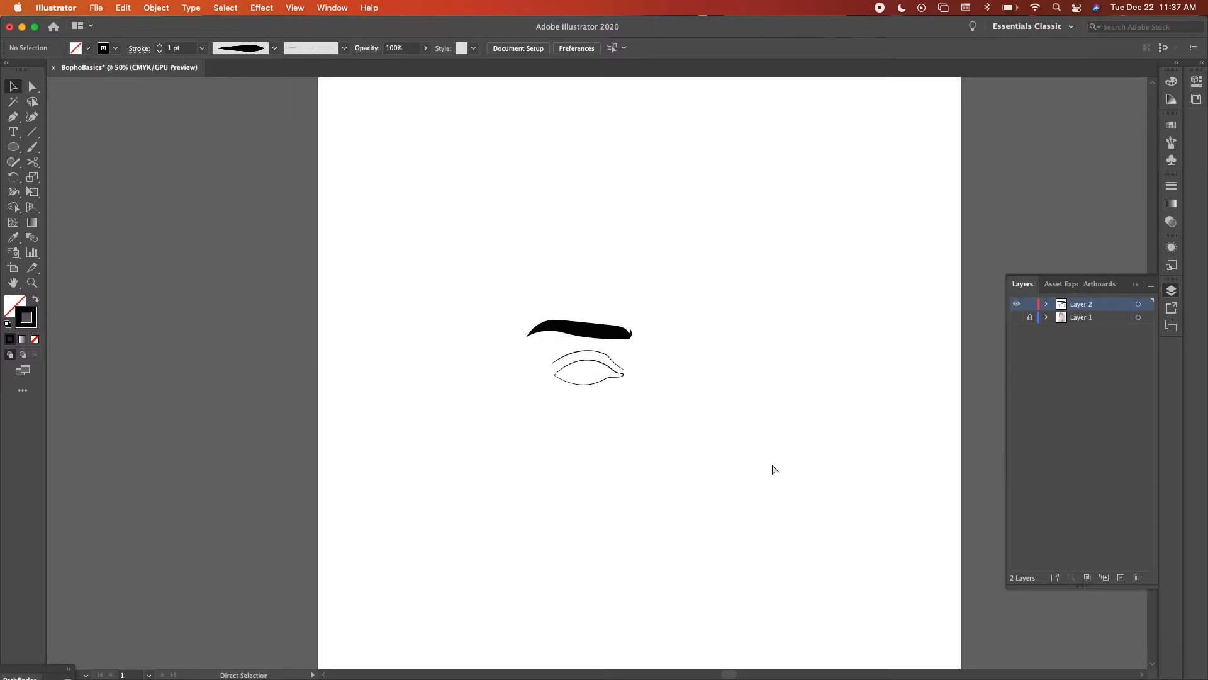
{"action": "left_click", "coordinate": [1017, 317]}
{"action": "key", "text": "super+minus"}
{"action": "key", "text": "super+minus"}
{"action": "key", "text": "super+minus"}
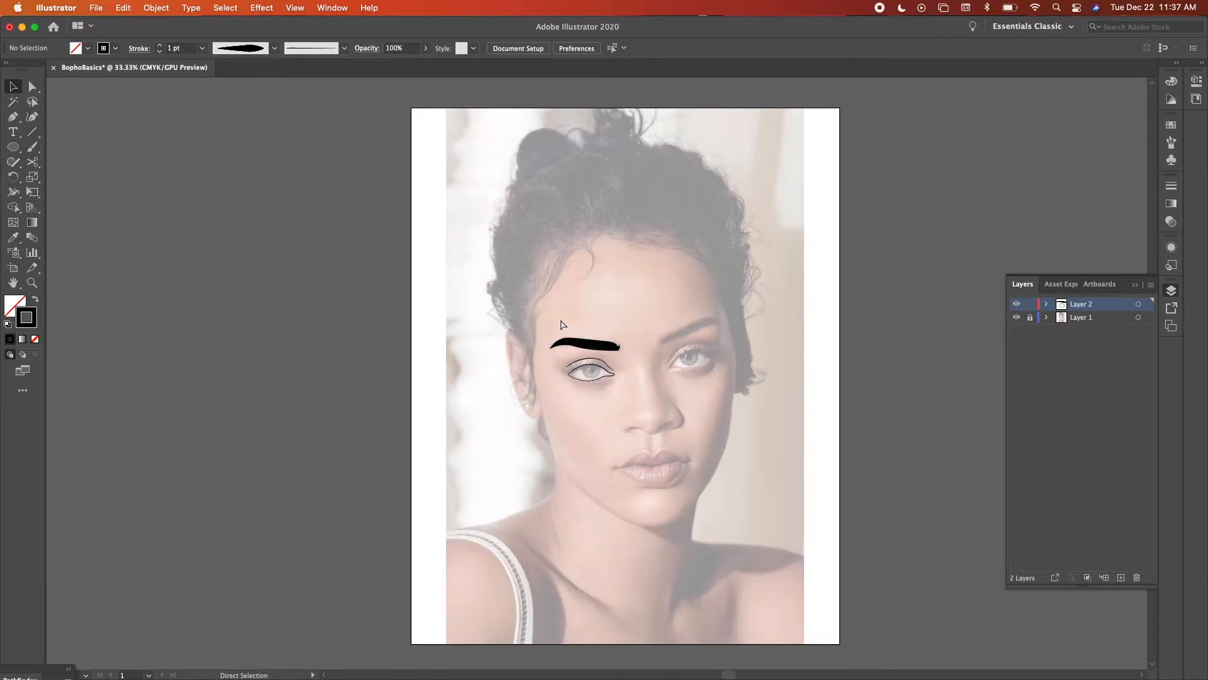
Start a Pen path on the upper lid line near the inner eye corner and shape the first small curved lash.
{"action": "key", "text": "super+plus"}
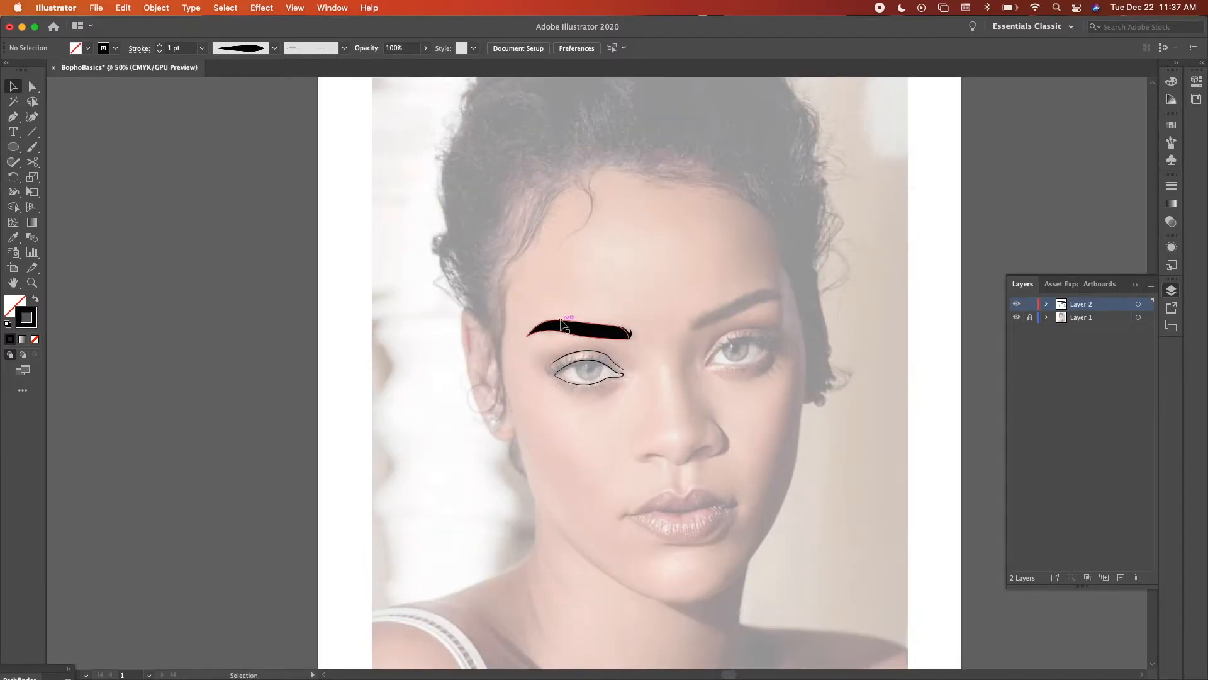
{"action": "key", "text": "super+plus"}
{"action": "key", "text": "super+plus"}
{"action": "key", "text": "super+plus"}
{"action": "key", "text": "super+plus"}
{"action": "key", "text": "super+plus"}
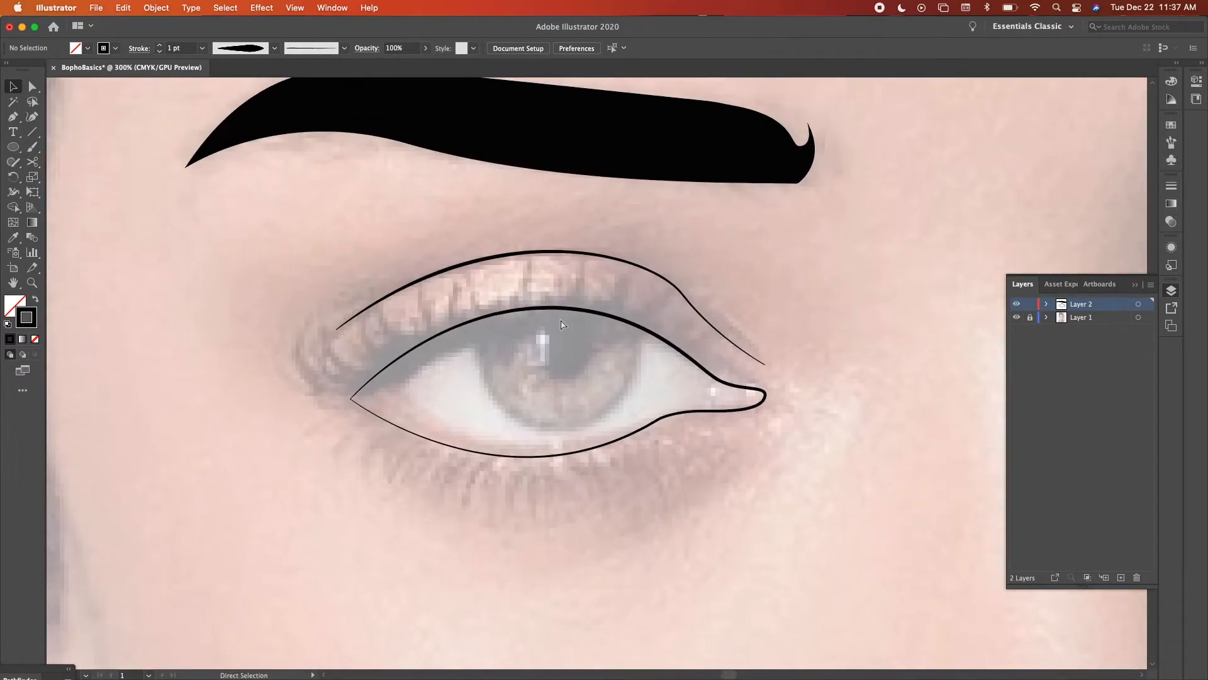
{"action": "key", "text": "super+plus"}
{"action": "key", "text": "p"}
{"action": "scroll", "coordinate": [561, 324], "scroll_direction": "left", "scroll_amount": 3}
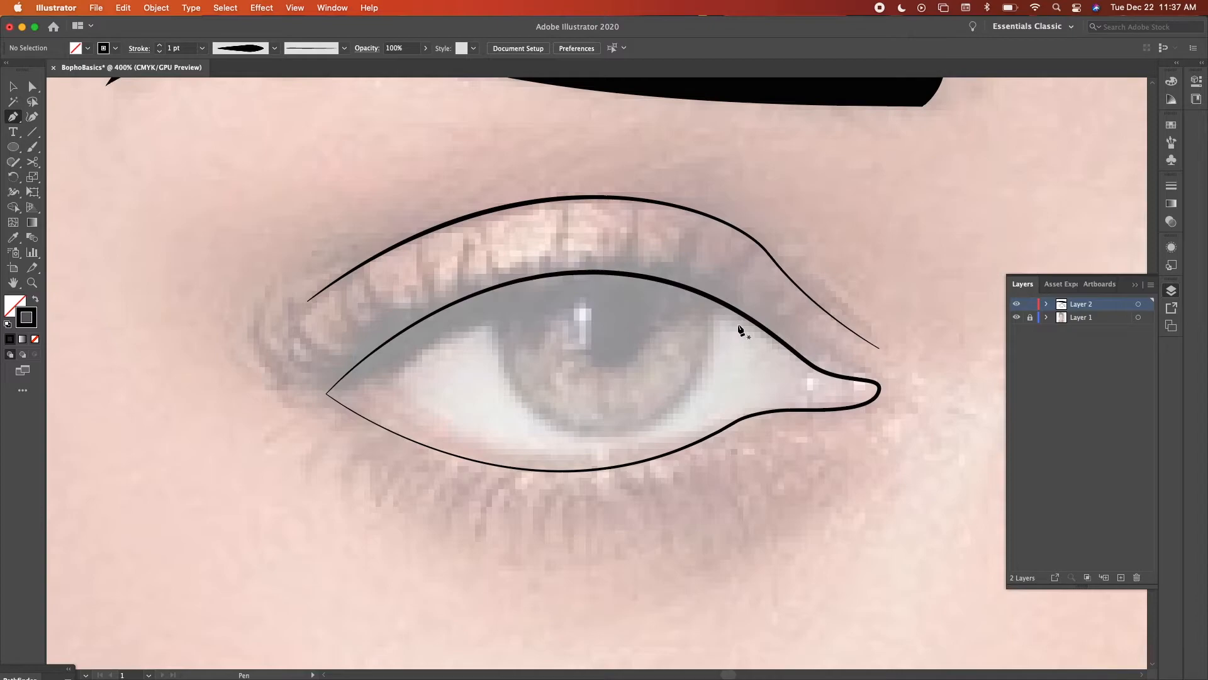
{"action": "scroll", "coordinate": [769, 341], "scroll_direction": "left", "scroll_amount": 1}
{"action": "scroll", "coordinate": [380, 404], "scroll_direction": "up", "scroll_amount": 1}
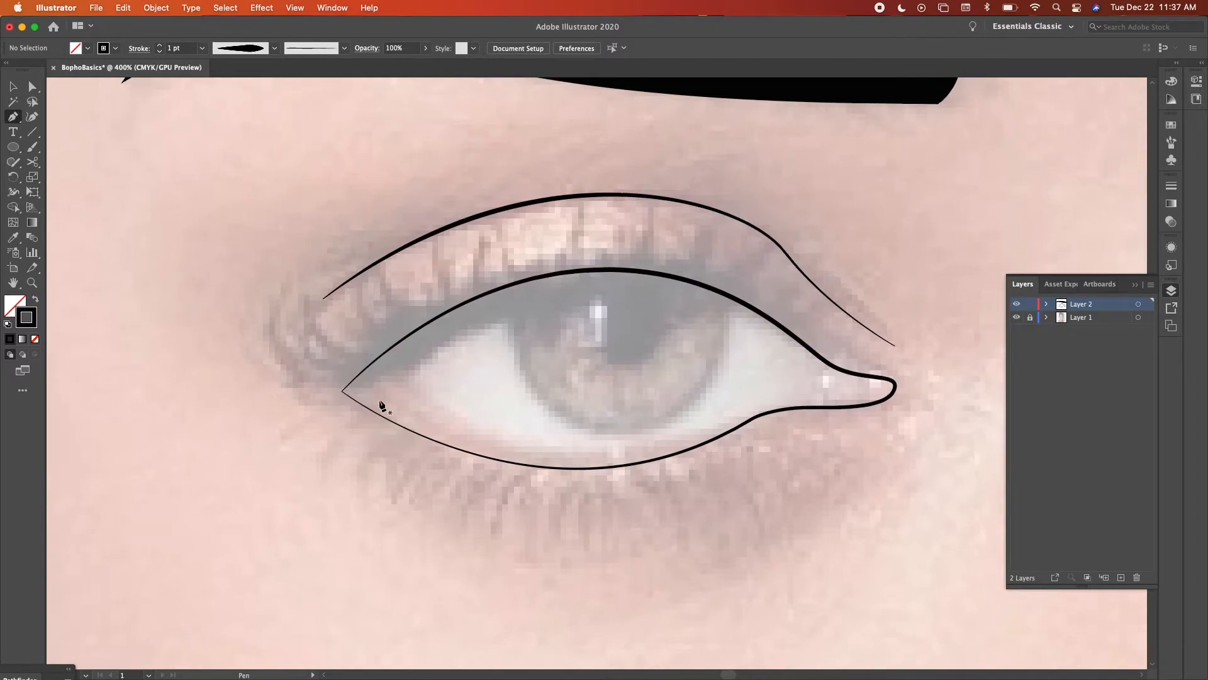
{"action": "left_click", "coordinate": [832, 367]}
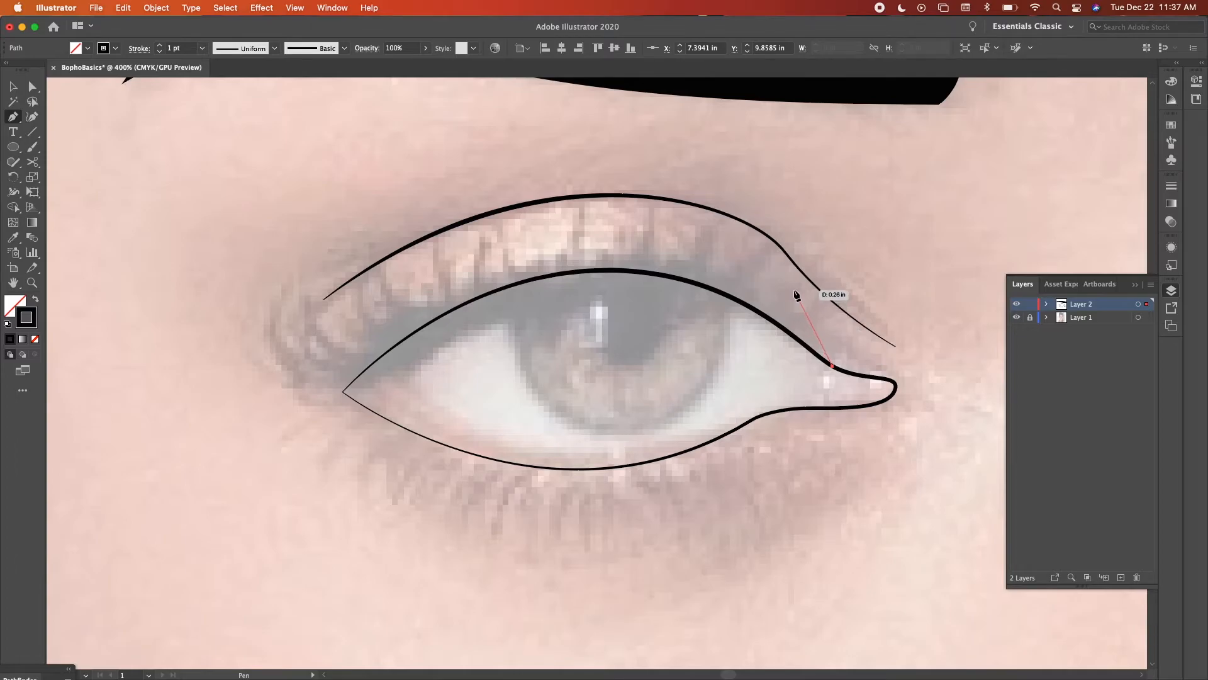
{"action": "left_click_drag", "start_coordinate": [794, 289], "coordinate": [808, 231]}
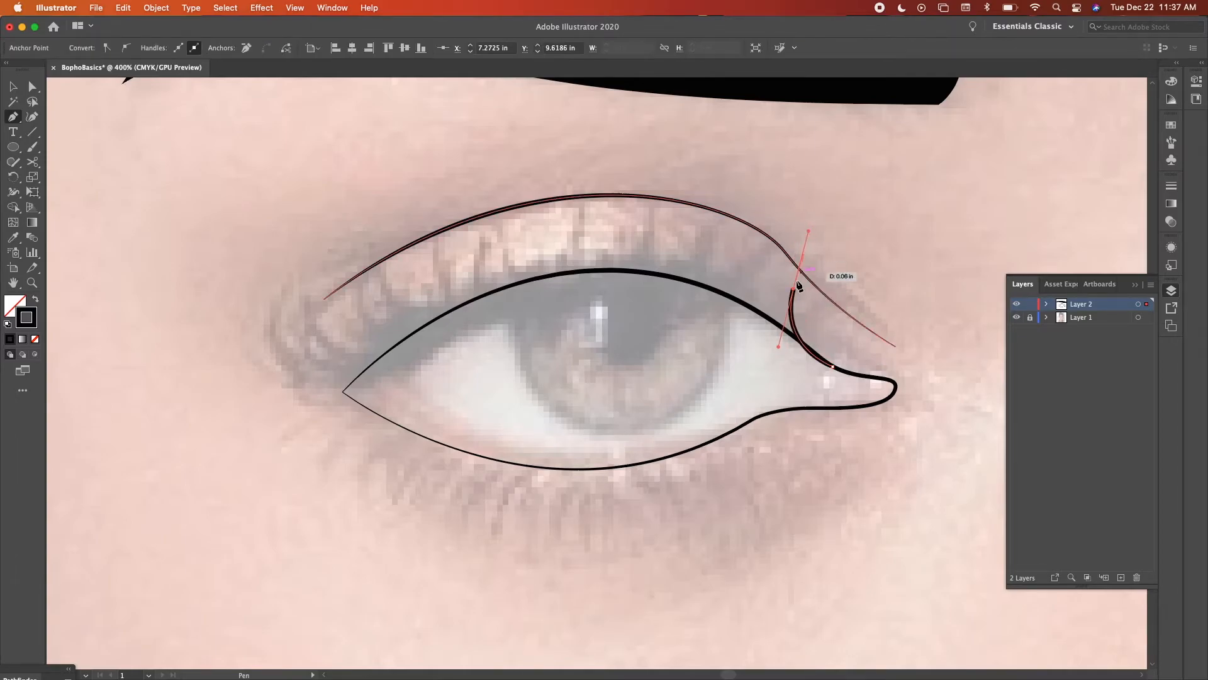
{"action": "left_click", "coordinate": [795, 291]}
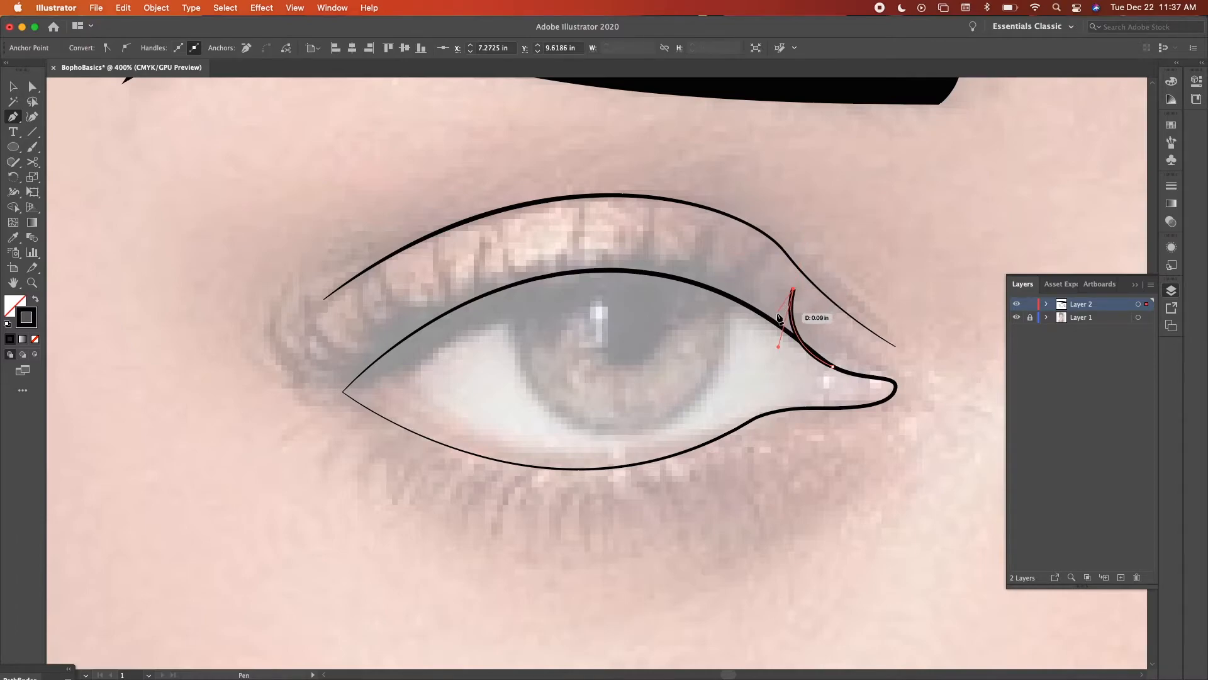
{"action": "left_click_drag", "start_coordinate": [783, 319], "coordinate": [781, 321]}
{"action": "left_click_drag", "start_coordinate": [785, 326], "coordinate": [785, 329]}
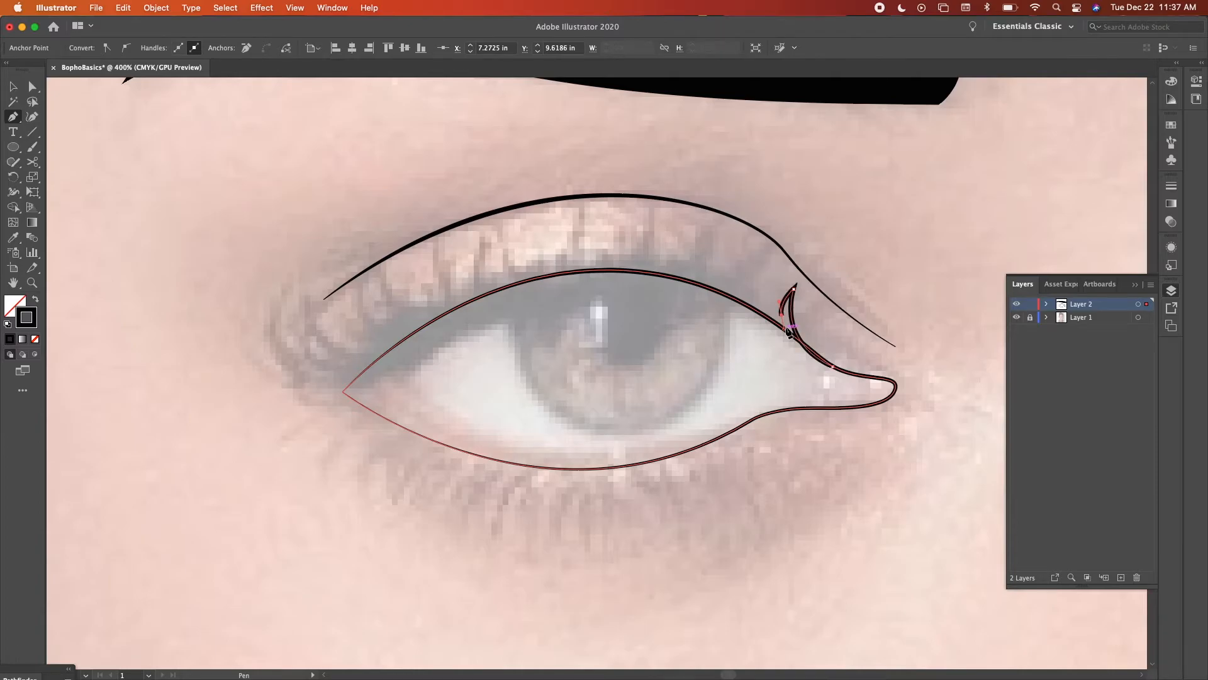
Extend the path with two larger curved, pointed lashes reaching towards the crease line, each returning to the lid.
{"action": "scroll", "coordinate": [785, 328], "scroll_direction": "up", "scroll_amount": 5}
{"action": "scroll", "coordinate": [787, 327], "scroll_direction": "up", "scroll_amount": 2}
{"action": "scroll", "coordinate": [789, 334], "scroll_direction": "up", "scroll_amount": 2}
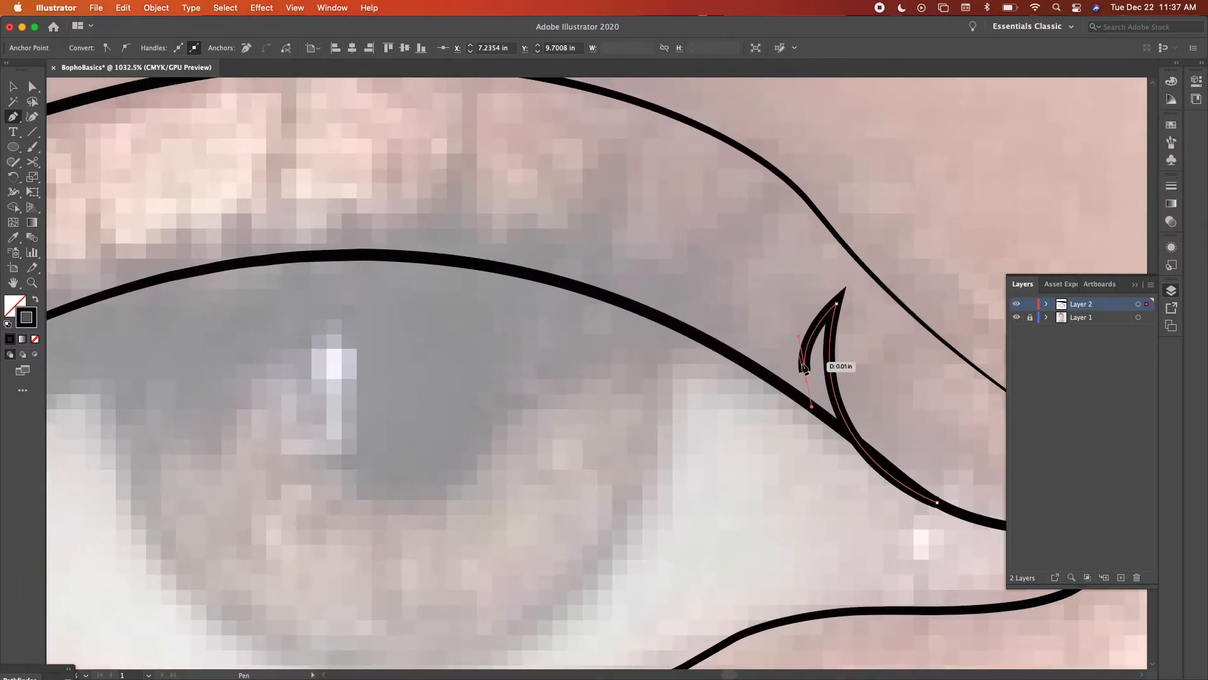
{"action": "scroll", "coordinate": [806, 373], "scroll_direction": "up", "scroll_amount": 3}
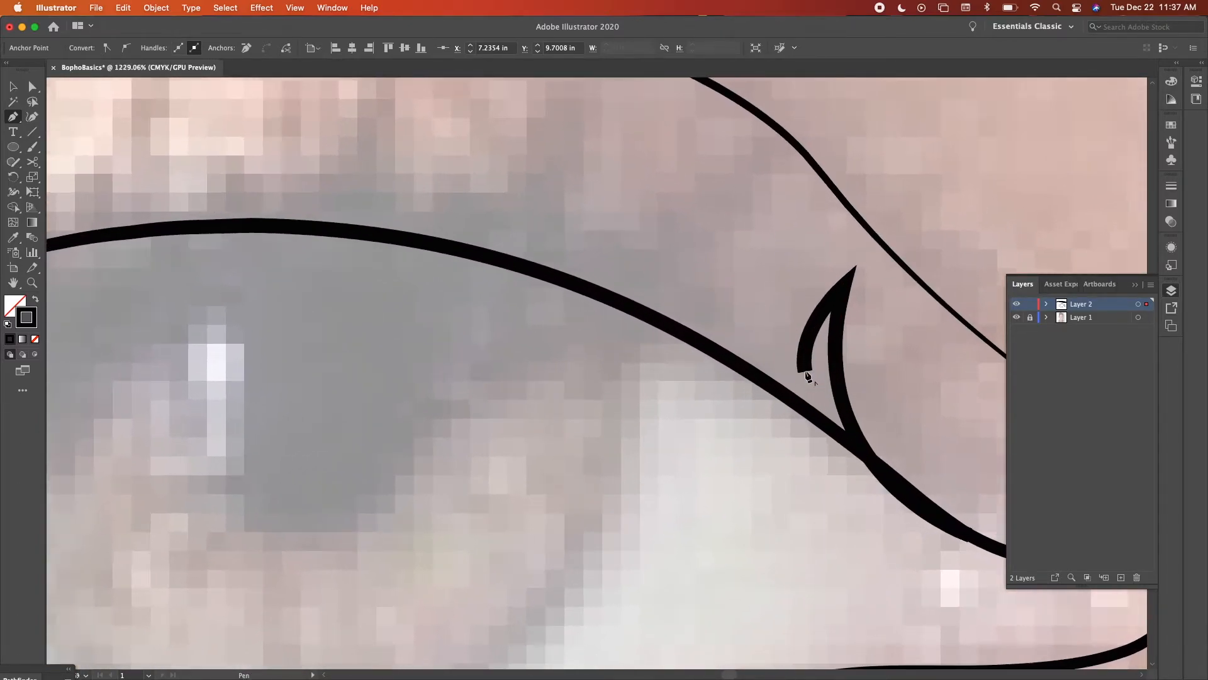
{"action": "scroll", "coordinate": [805, 372], "scroll_direction": "down", "scroll_amount": 5}
{"action": "left_click_drag", "start_coordinate": [797, 329], "coordinate": [792, 130]}
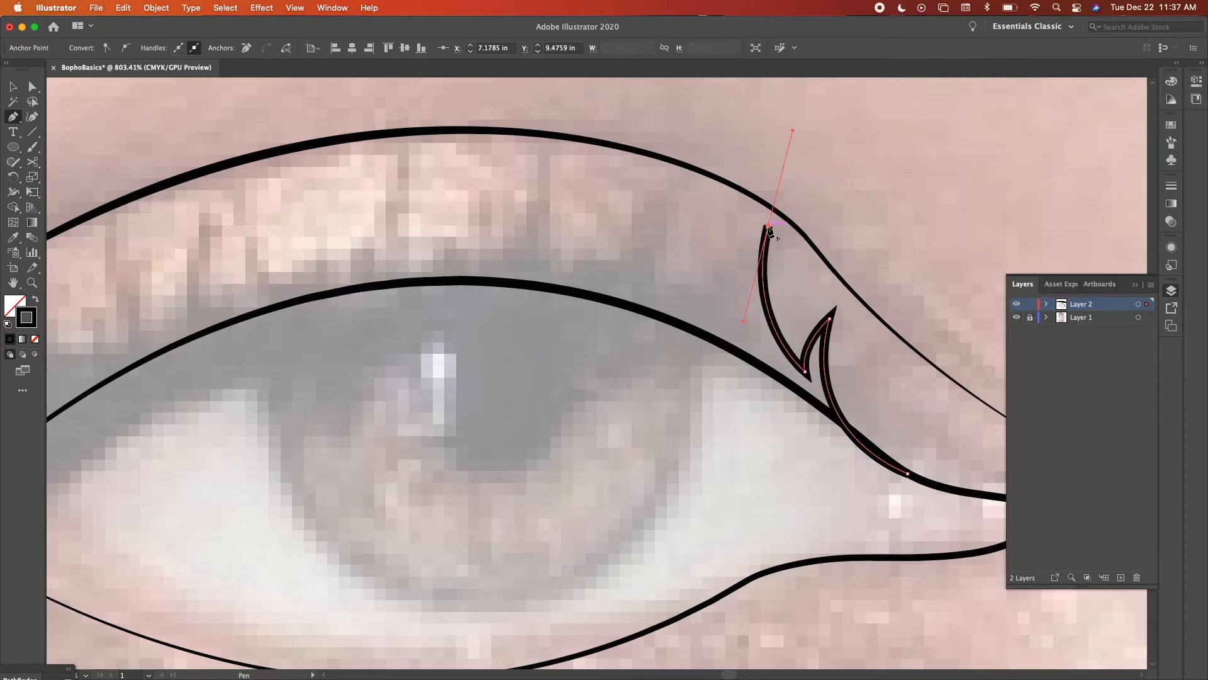
{"action": "left_click_drag", "start_coordinate": [769, 228], "coordinate": [778, 376]}
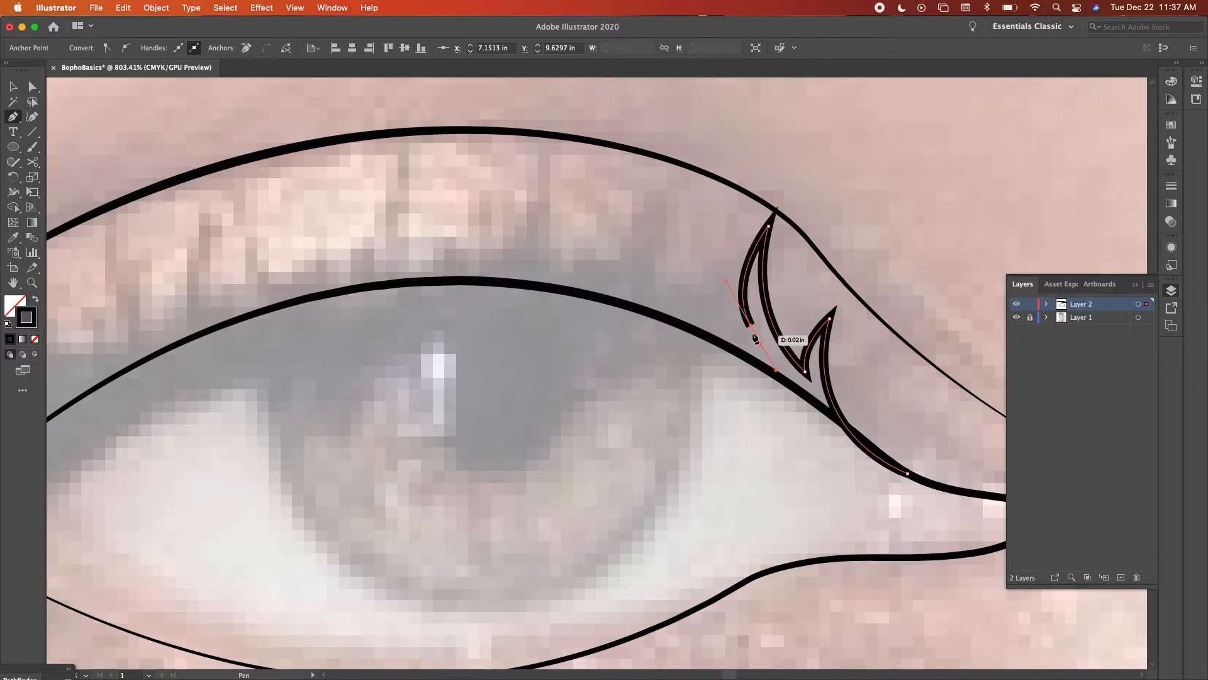
{"action": "left_click", "coordinate": [750, 325]}
{"action": "left_click_drag", "start_coordinate": [662, 169], "coordinate": [708, 532]}
{"action": "scroll", "coordinate": [662, 479], "scroll_direction": "down", "scroll_amount": 1}
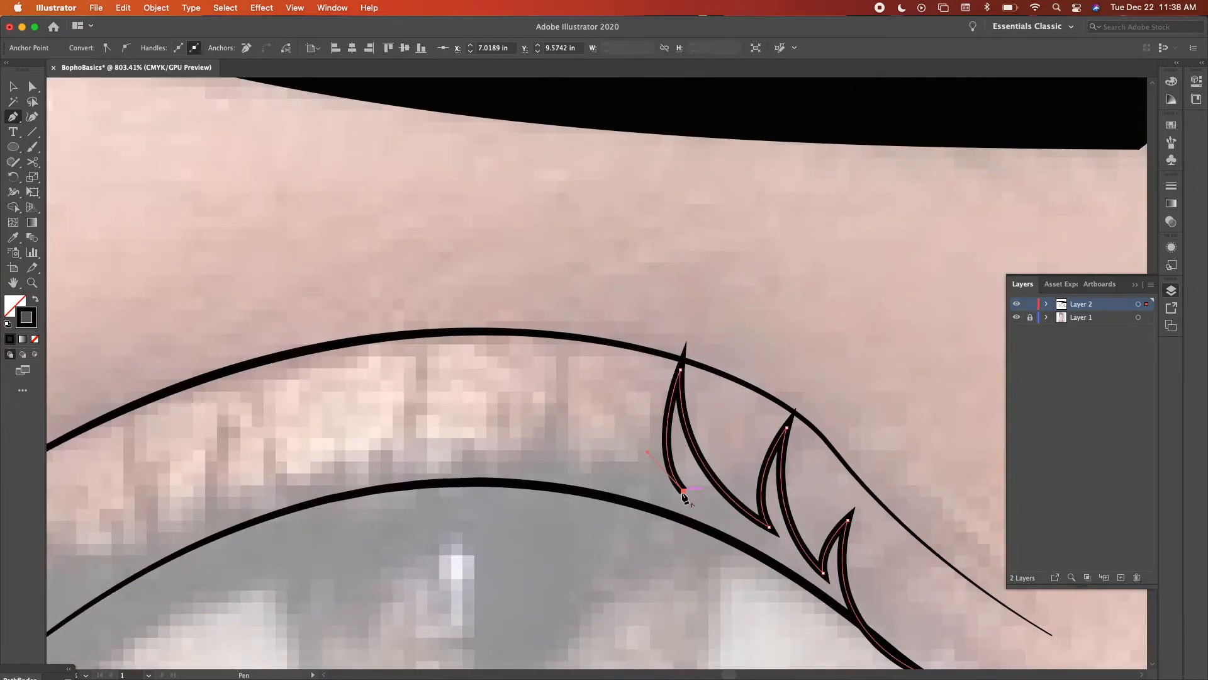
Continue the lash path with five curved, pointed lashes across the middle of the upper eyelid.
{"action": "scroll", "coordinate": [764, 438], "scroll_direction": "down", "scroll_amount": 5}
{"action": "left_click_drag", "start_coordinate": [627, 365], "coordinate": [620, 294]}
{"action": "left_click", "coordinate": [627, 365]}
{"action": "left_click_drag", "start_coordinate": [646, 447], "coordinate": [661, 466]}
{"action": "left_click_drag", "start_coordinate": [557, 373], "coordinate": [536, 289]}
{"action": "left_click", "coordinate": [557, 373]}
{"action": "left_click_drag", "start_coordinate": [568, 446], "coordinate": [584, 454]}
{"action": "left_click", "coordinate": [568, 446]}
{"action": "left_click_drag", "start_coordinate": [480, 372], "coordinate": [453, 298]}
{"action": "left_click", "coordinate": [479, 372]}
{"action": "left_click_drag", "start_coordinate": [504, 455], "coordinate": [523, 460]}
{"action": "left_click_drag", "start_coordinate": [396, 394], "coordinate": [384, 359]}
{"action": "left_click", "coordinate": [396, 394]}
{"action": "left_click_drag", "start_coordinate": [447, 466], "coordinate": [481, 477]}
{"action": "left_click_drag", "start_coordinate": [335, 392], "coordinate": [327, 312]}
{"action": "left_click", "coordinate": [335, 392]}
{"action": "left_click_drag", "start_coordinate": [372, 492], "coordinate": [394, 497]}
Add three long curved lashes at the outer side of the eyelid and end the last at the outer eye corner.
{"action": "left_click_drag", "start_coordinate": [259, 409], "coordinate": [246, 296]}
{"action": "left_click", "coordinate": [259, 409]}
{"action": "scroll", "coordinate": [259, 409], "scroll_direction": "down", "scroll_amount": 4}
{"action": "left_click_drag", "start_coordinate": [328, 402], "coordinate": [359, 415]}
{"action": "left_click_drag", "start_coordinate": [224, 313], "coordinate": [226, 195]}
{"action": "left_click", "coordinate": [224, 313]}
{"action": "left_click_drag", "start_coordinate": [281, 436], "coordinate": [372, 445]}
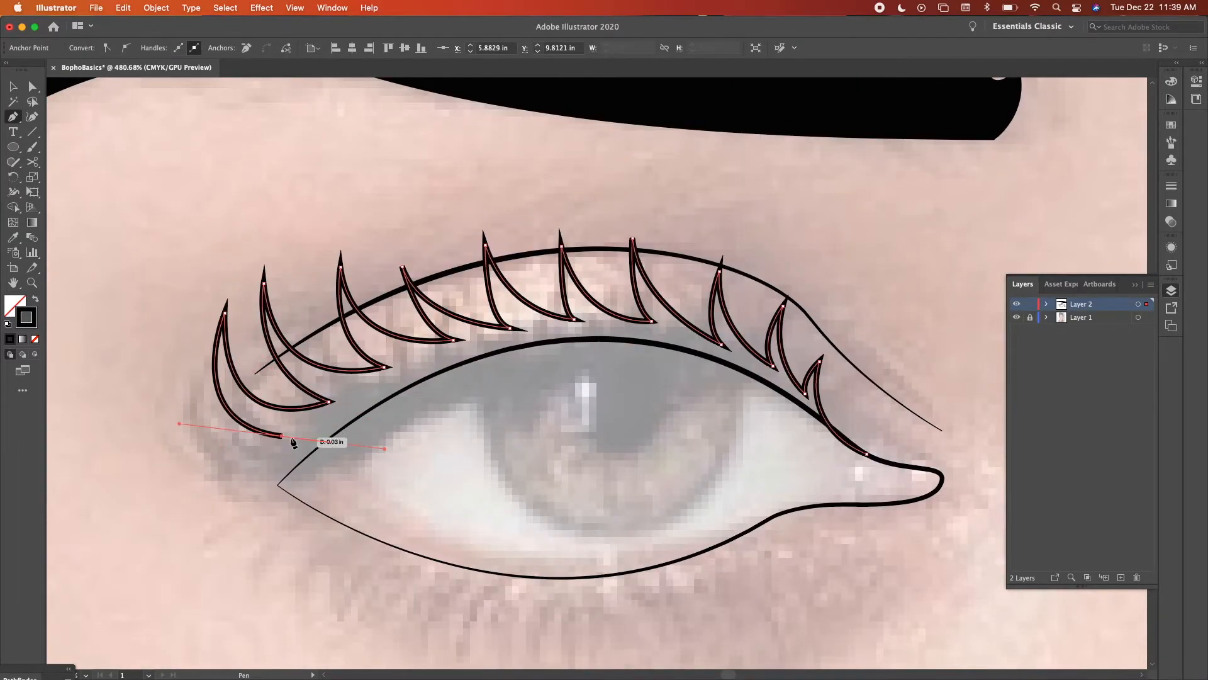
{"action": "left_click", "coordinate": [282, 436]}
{"action": "scroll", "coordinate": [281, 436], "scroll_direction": "left", "scroll_amount": 2}
{"action": "left_click_drag", "start_coordinate": [249, 329], "coordinate": [246, 229]}
{"action": "left_click", "coordinate": [249, 329]}
{"action": "left_click_drag", "start_coordinate": [345, 456], "coordinate": [473, 469]}
{"action": "left_click", "coordinate": [345, 456]}
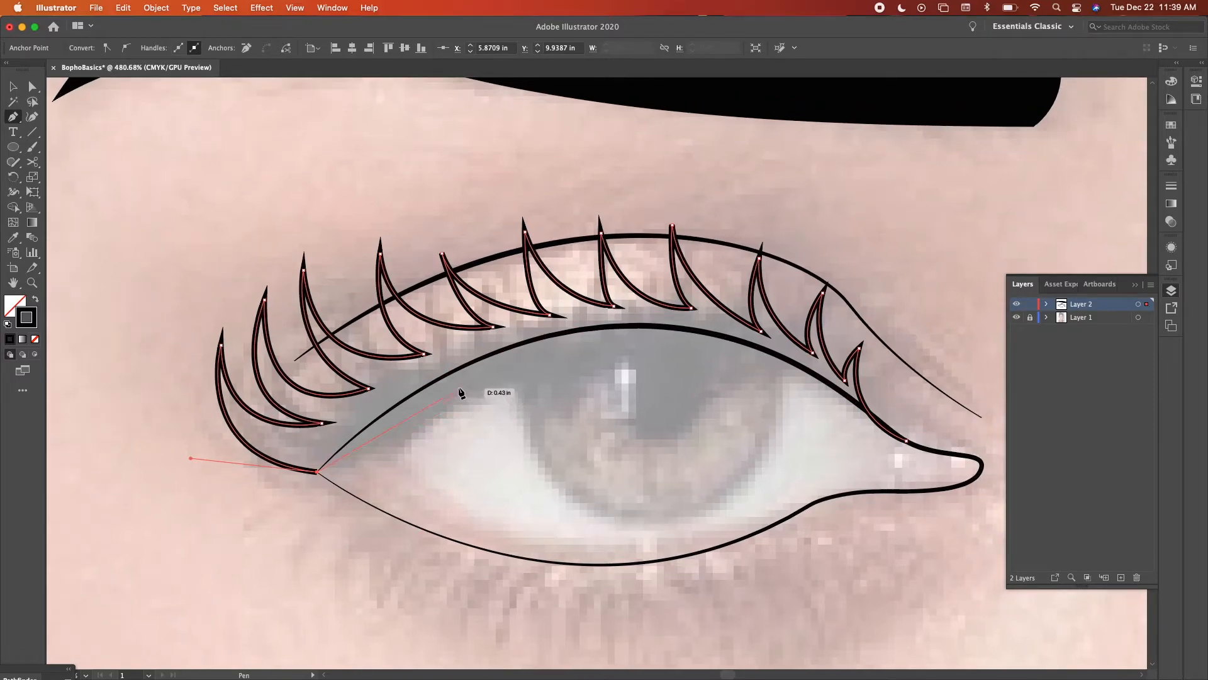
Trace the path back along the upper lid line and close it at its starting anchor near the inner corner.
{"action": "left_click_drag", "start_coordinate": [474, 361], "coordinate": [538, 338]}
{"action": "scroll", "coordinate": [538, 338], "scroll_direction": "right", "scroll_amount": 2}
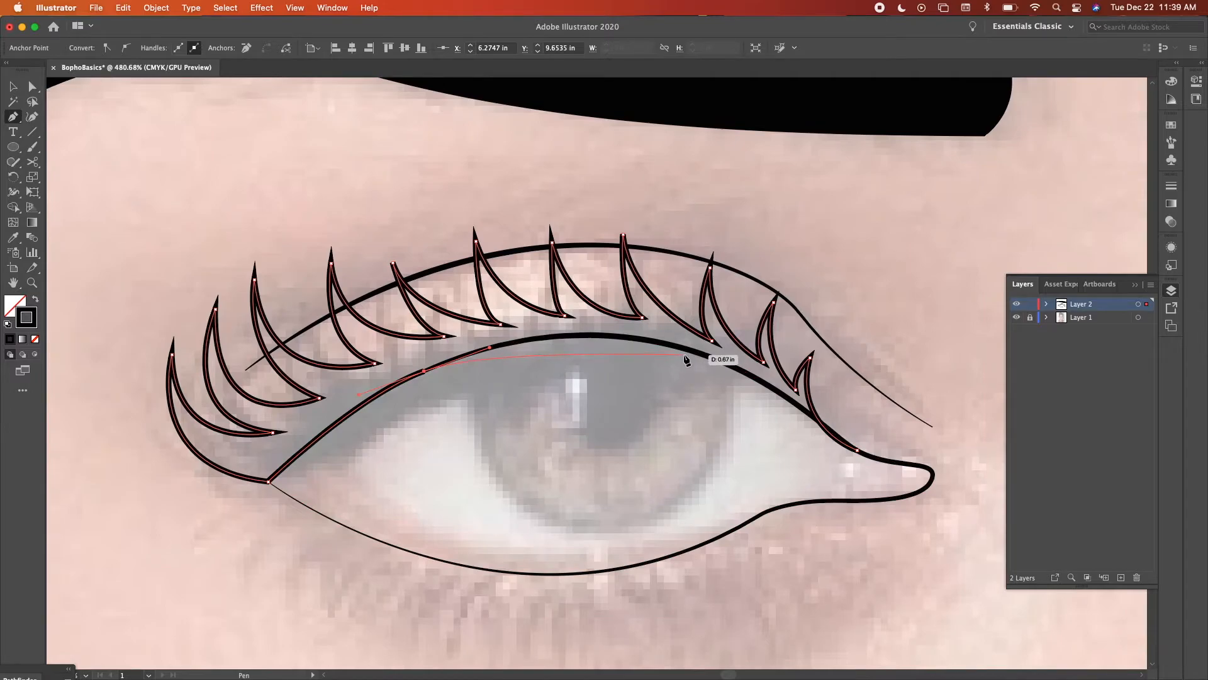
{"action": "left_click_drag", "start_coordinate": [684, 348], "coordinate": [807, 379]}
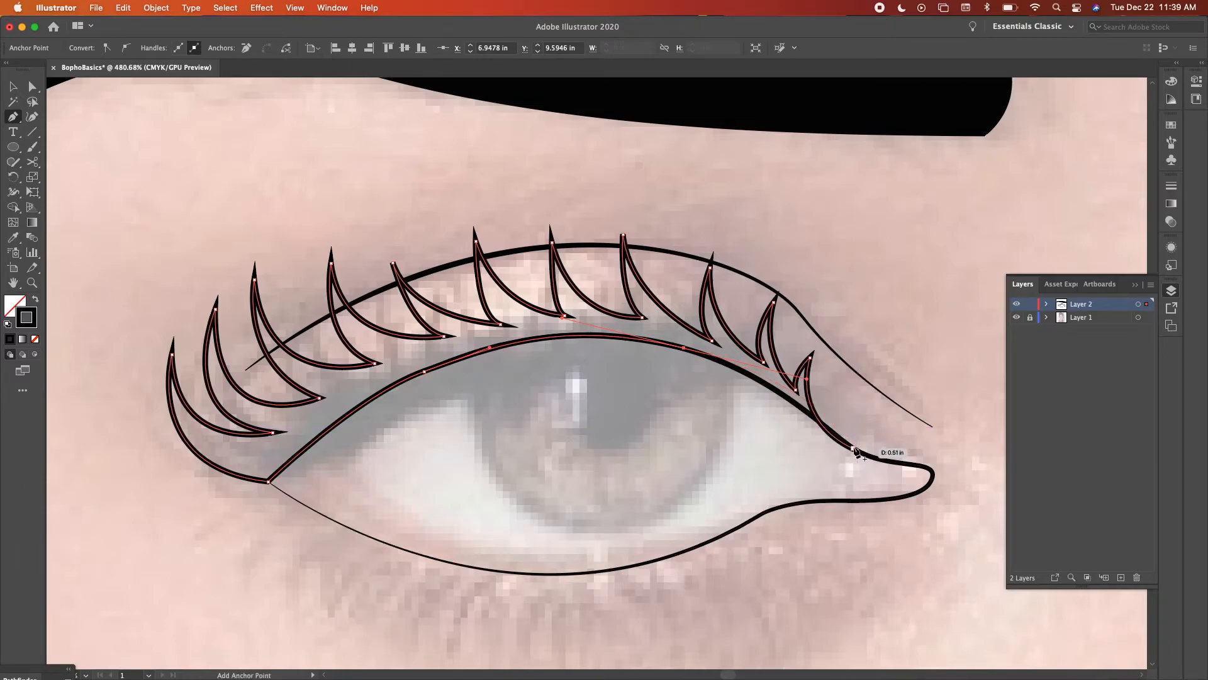
{"action": "left_click", "coordinate": [684, 349]}
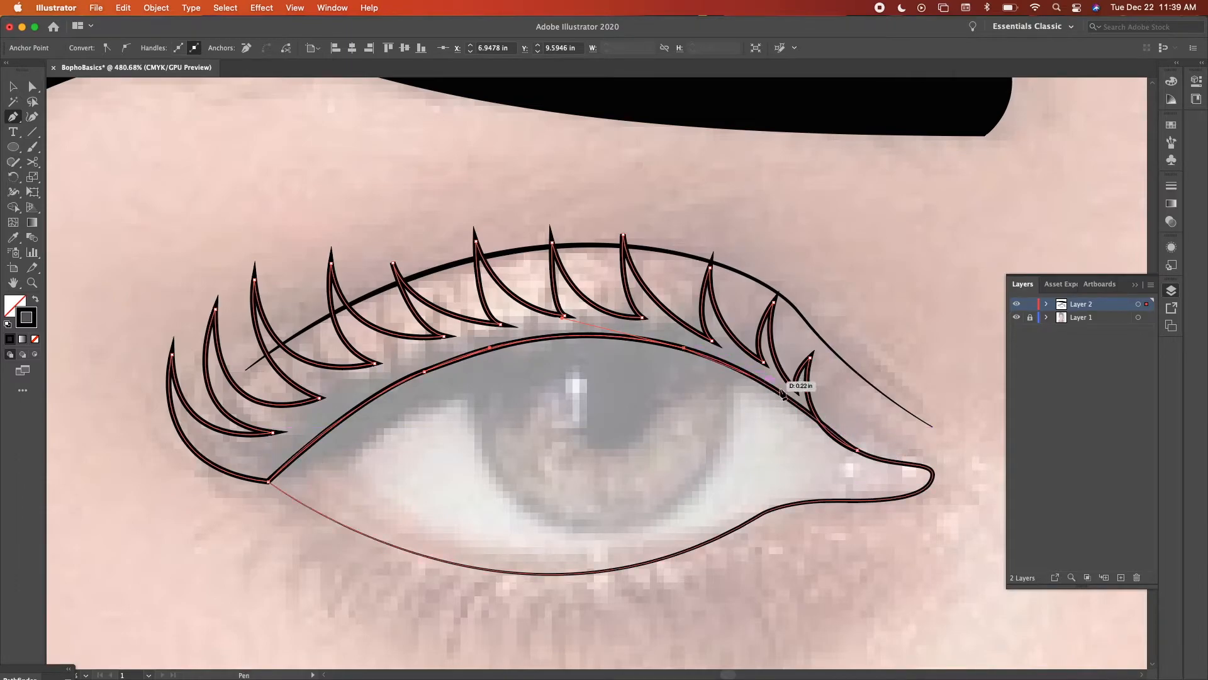
{"action": "left_click_drag", "start_coordinate": [797, 405], "coordinate": [831, 431]}
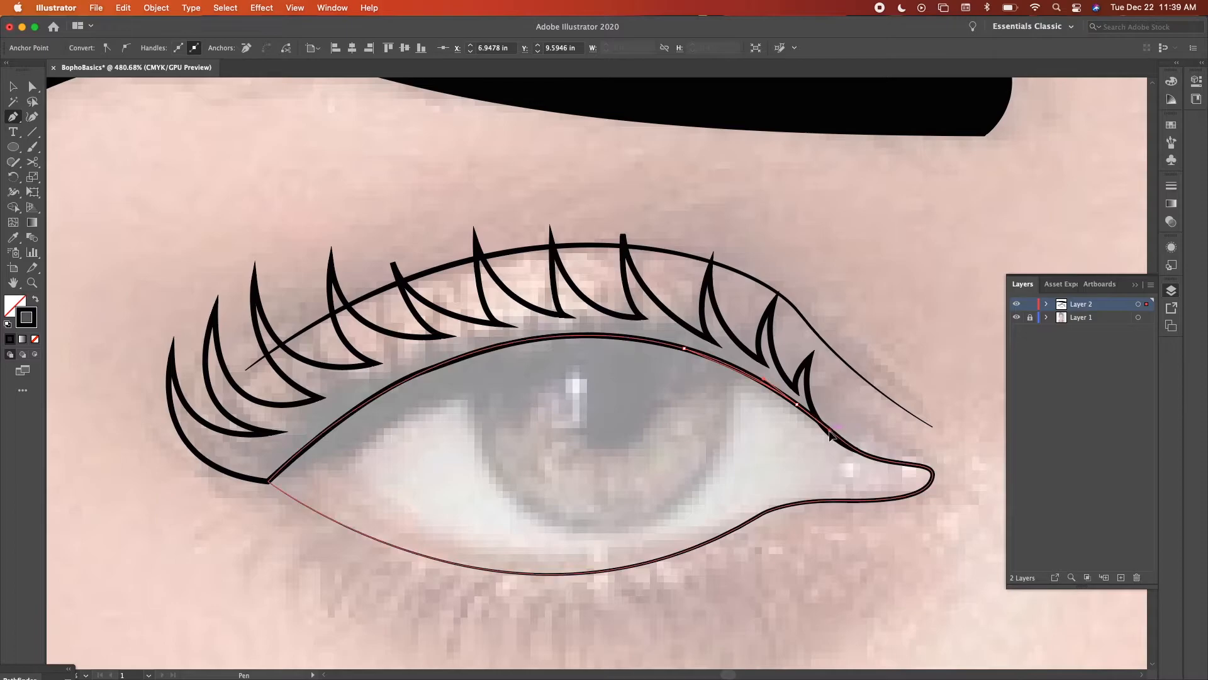
{"action": "left_click", "coordinate": [857, 451]}
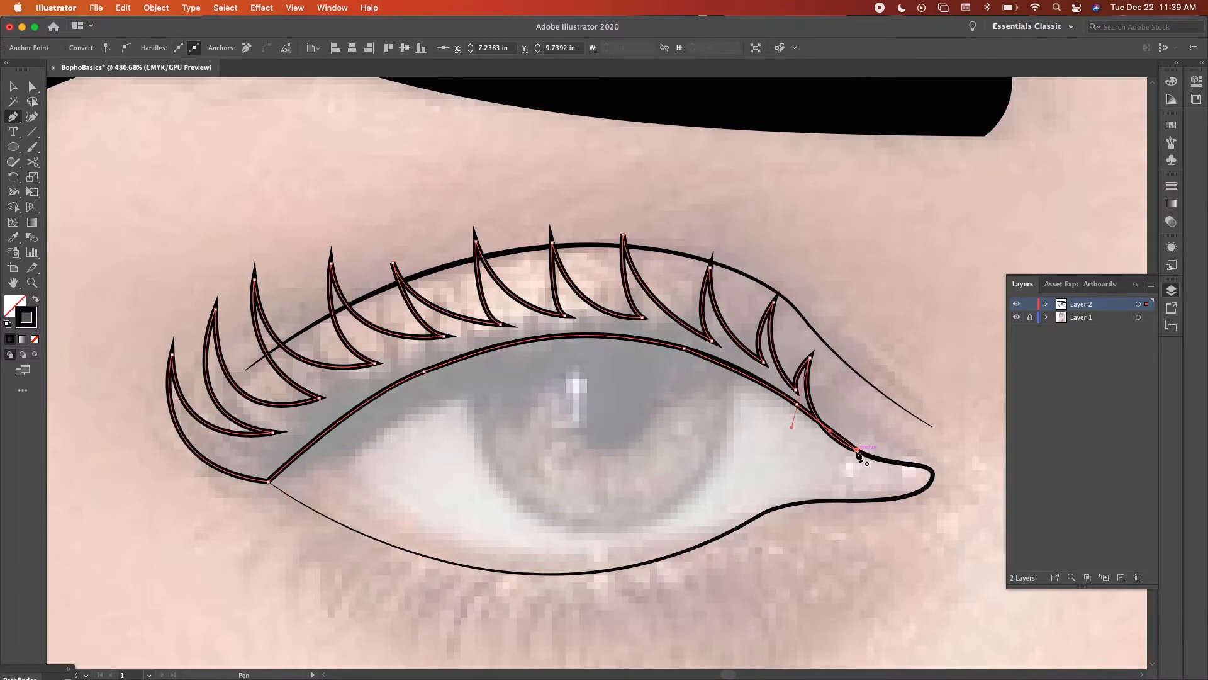
Swap the lash shape's fill and stroke for a solid black fill without stroke, and deselect it.
{"action": "left_click", "coordinate": [37, 301]}
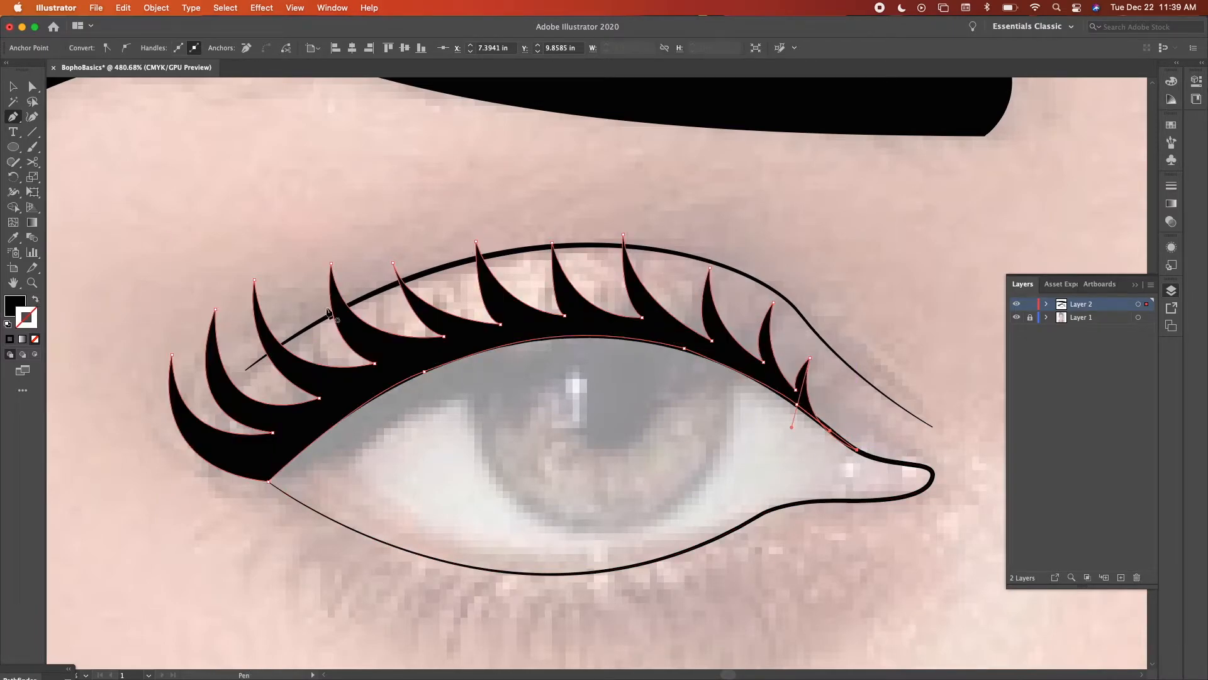
{"action": "key", "text": "v"}
{"action": "left_click", "coordinate": [529, 416]}
Hide Layer 1 to check the lashes without the photo, and show the layer again.
{"action": "key", "text": "super+minus"}
{"action": "key", "text": "super+minus"}
{"action": "key", "text": "super+minus"}
{"action": "key", "text": "super+minus"}
{"action": "key", "text": "super+minus"}
{"action": "key", "text": "super+minus"}
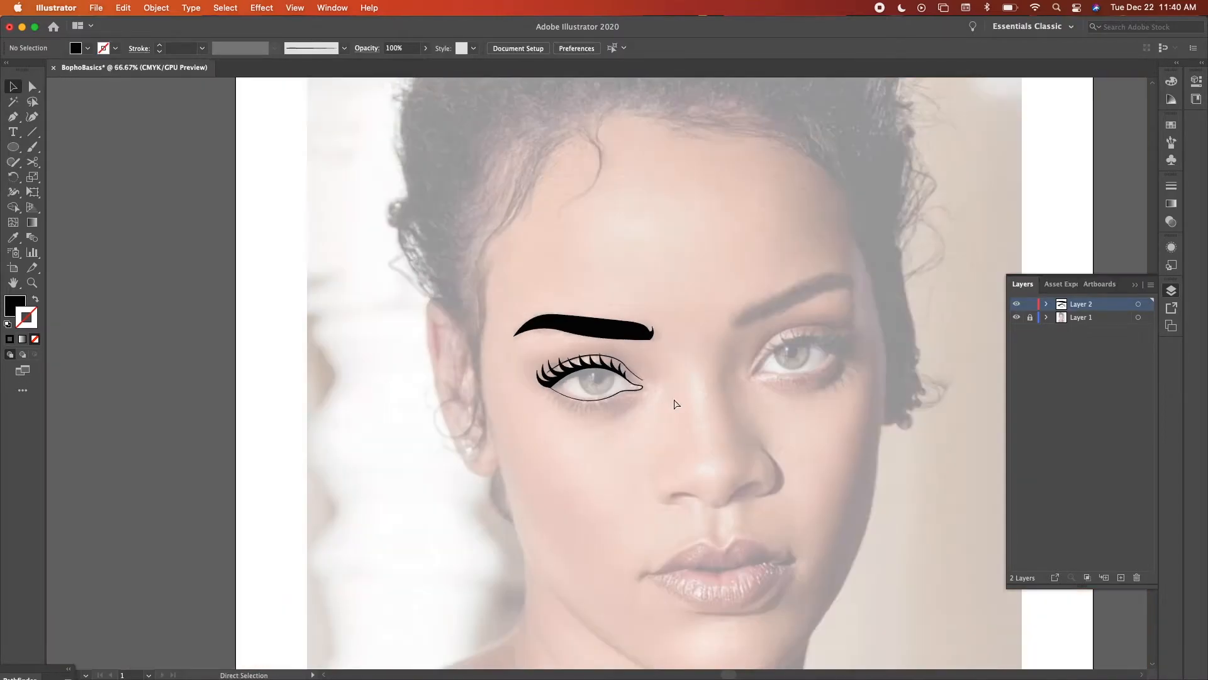
{"action": "left_click", "coordinate": [1017, 317]}
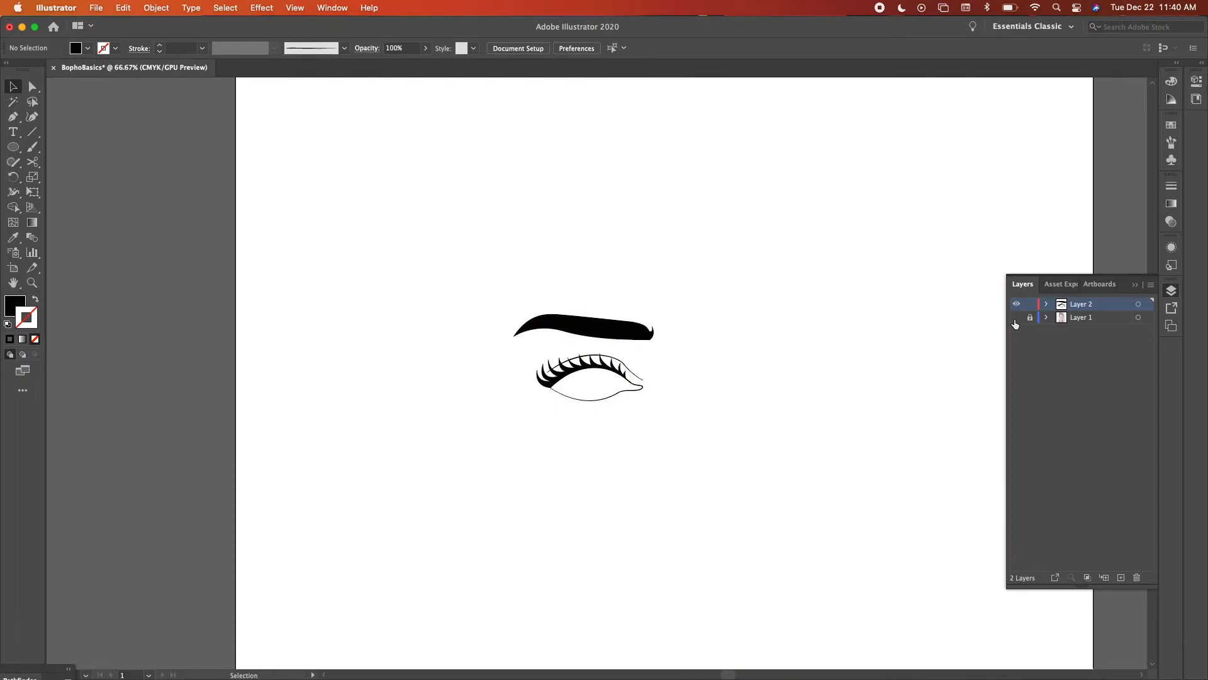
{"action": "left_click", "coordinate": [1017, 318]}
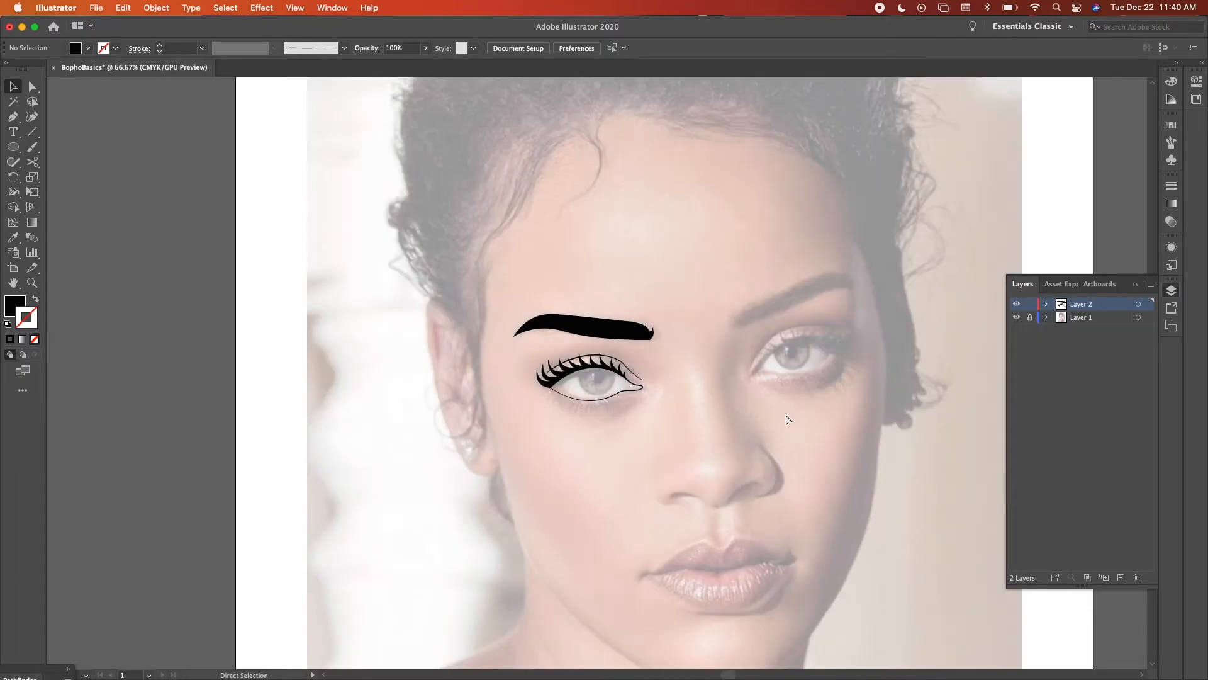
Draw a circle about 0.641 in across over the iris with the Ellipse tool.
{"action": "key", "text": "super+plus"}
{"action": "key", "text": "super+plus"}
{"action": "key", "text": "super+plus"}
{"action": "key", "text": "super+plus"}
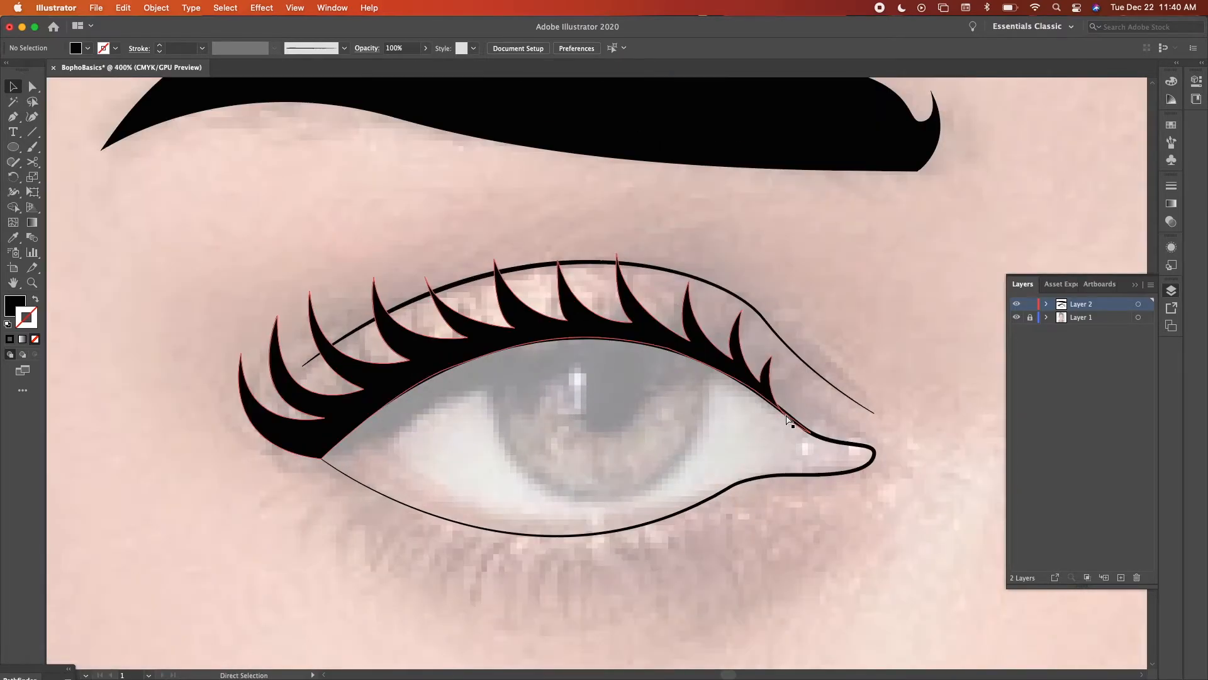
{"action": "key", "text": "super+minus"}
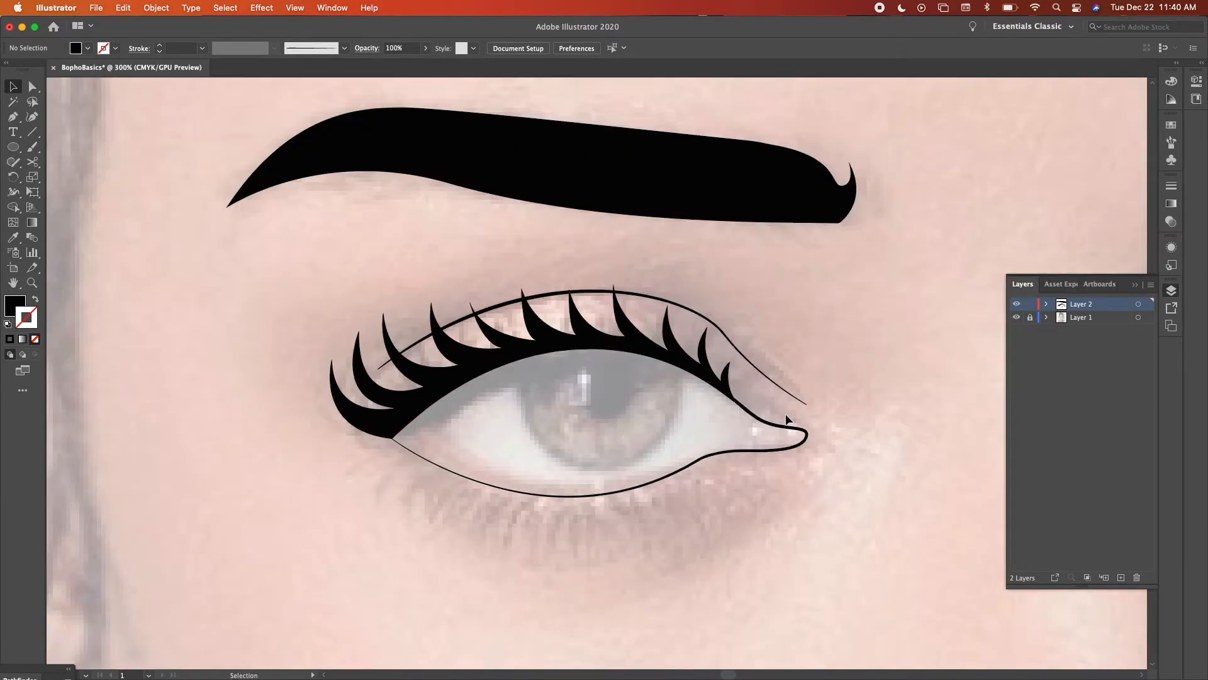
{"action": "scroll", "coordinate": [730, 414], "scroll_direction": "down", "scroll_amount": 2}
{"action": "scroll", "coordinate": [730, 413], "scroll_direction": "right", "scroll_amount": 2}
{"action": "left_click", "coordinate": [14, 147]}
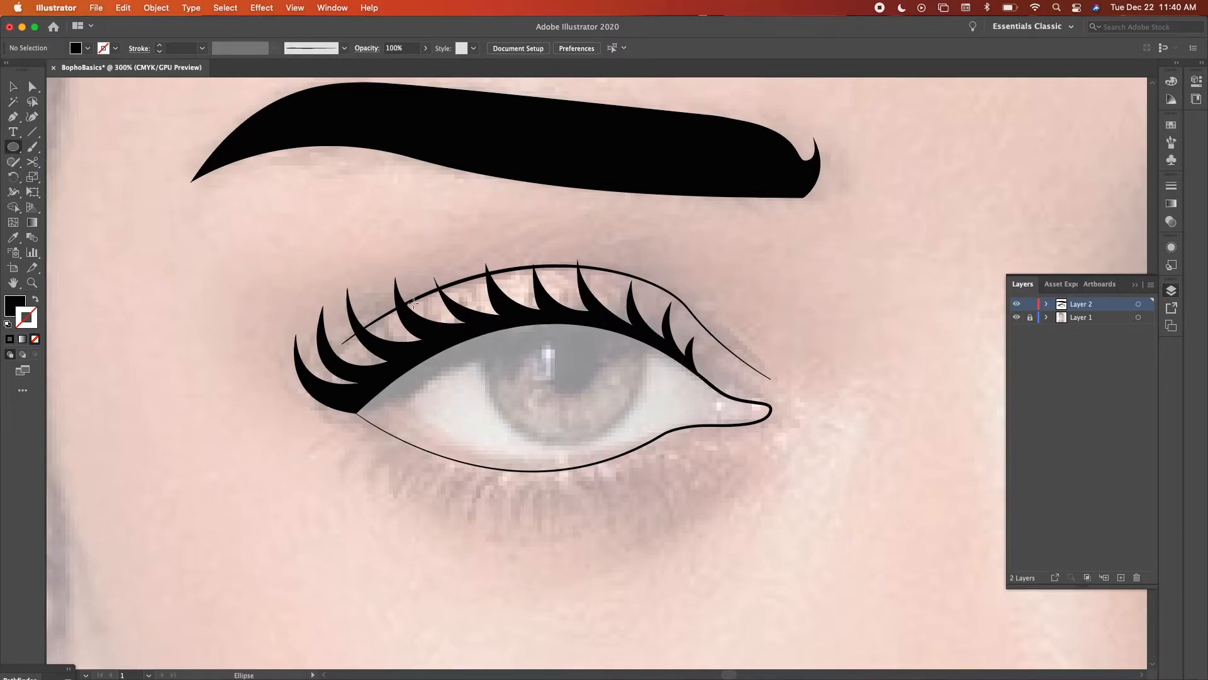
{"action": "left_click_drag", "start_coordinate": [11, 152], "coordinate": [67, 179]}
{"action": "left_click_drag", "start_coordinate": [477, 359], "coordinate": [628, 463]}
Copy the eye outline's tapered 1 pt stroke onto the circle with the Eyedropper, and move the circle to align with the photo's iris.
{"action": "key", "text": "v"}
{"action": "key", "text": "i"}
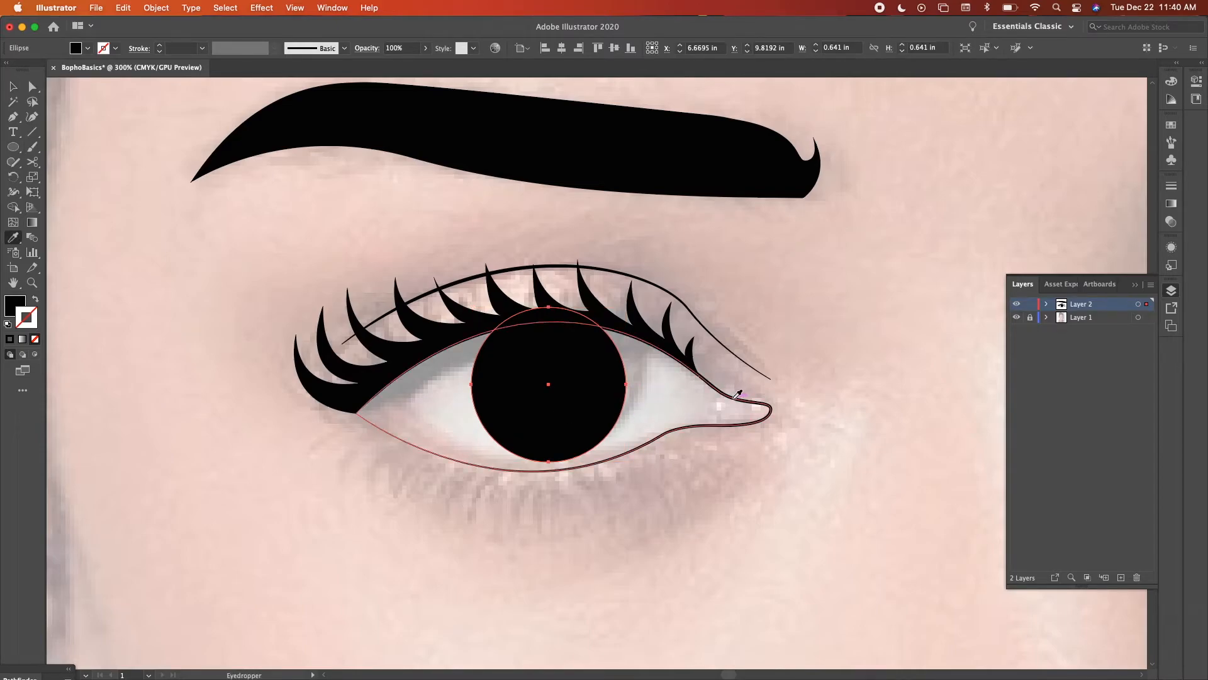
{"action": "left_click", "coordinate": [734, 422]}
{"action": "key", "text": "v"}
{"action": "left_click", "coordinate": [727, 489]}
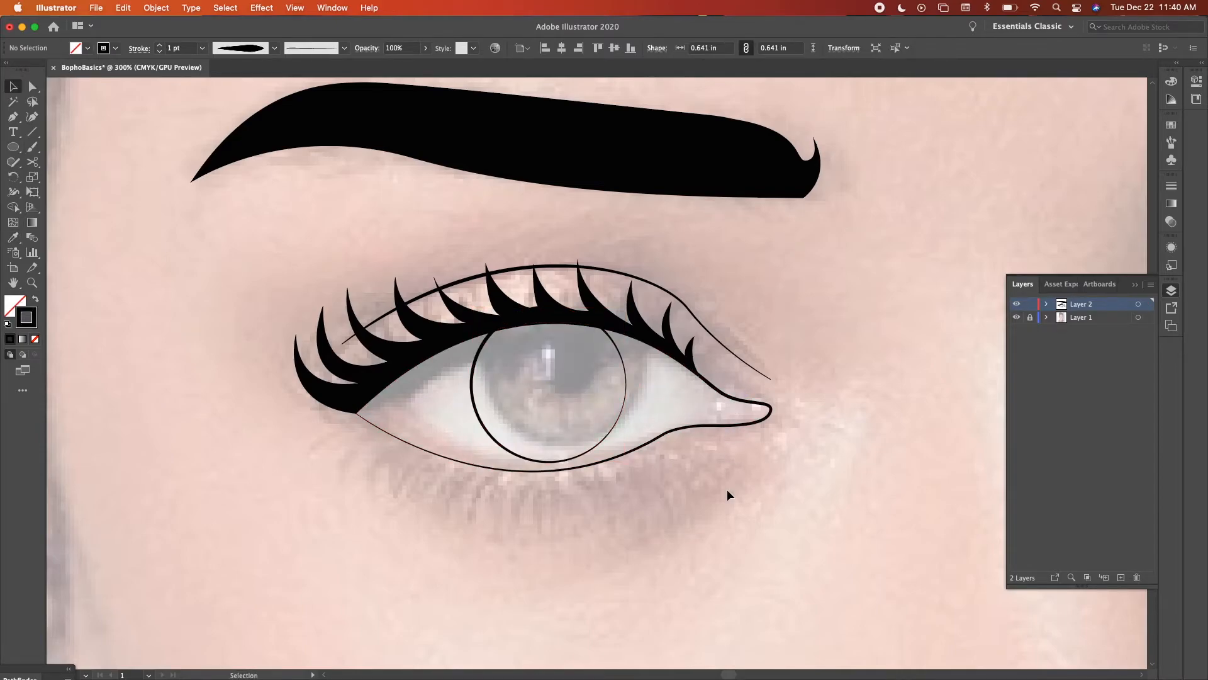
{"action": "left_click_drag", "start_coordinate": [569, 461], "coordinate": [582, 443]}
{"action": "left_click", "coordinate": [648, 482]}
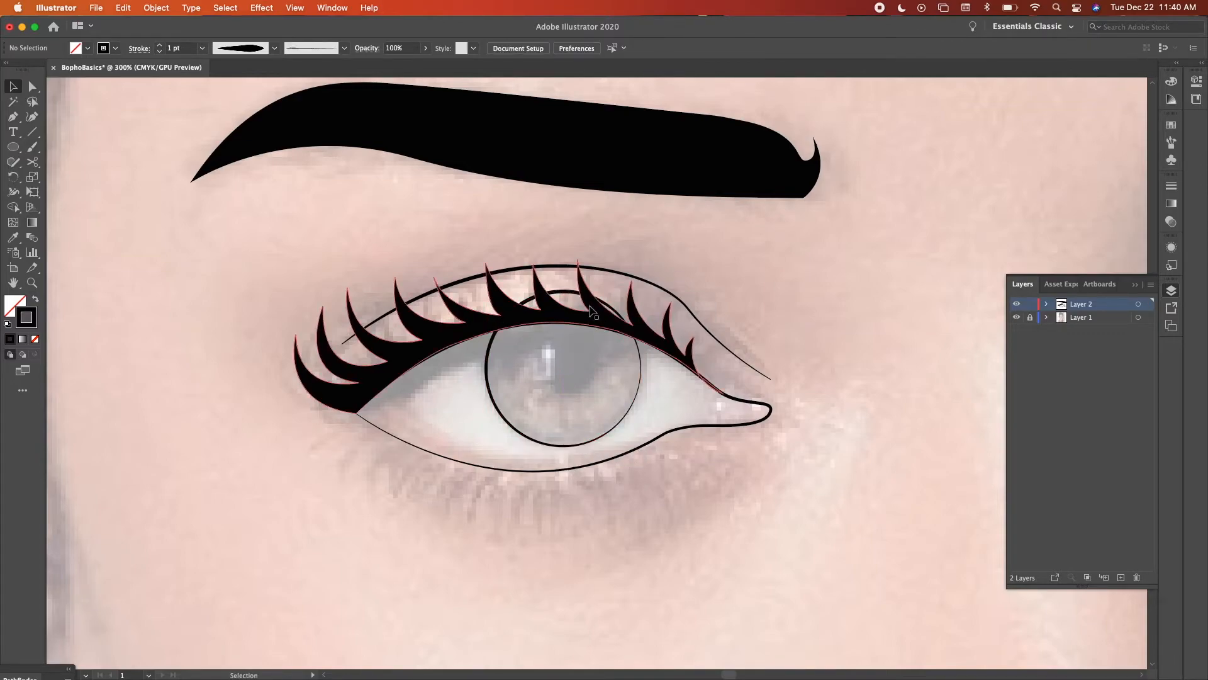
Add two anchor points to the iris circle where it crosses the lower edge of the upper lashes.
{"action": "left_click", "coordinate": [625, 320]}
{"action": "scroll", "coordinate": [609, 394], "scroll_direction": "up", "scroll_amount": 10}
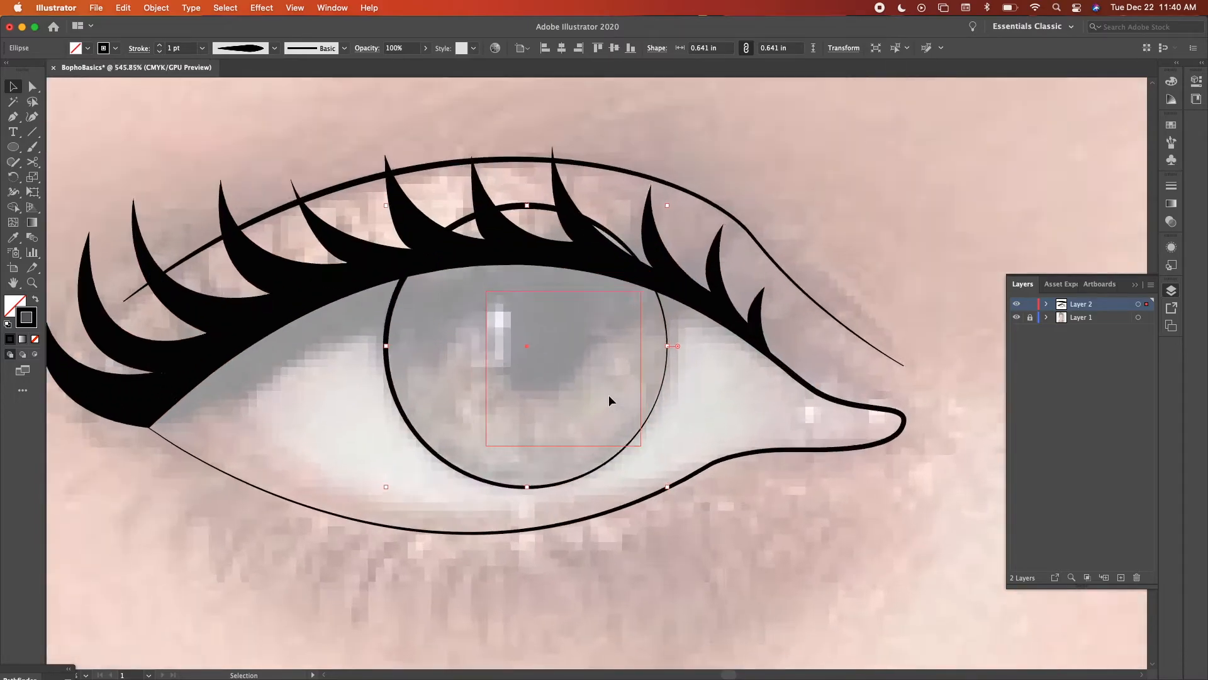
{"action": "scroll", "coordinate": [482, 401], "scroll_direction": "up", "scroll_amount": 3}
{"action": "scroll", "coordinate": [481, 401], "scroll_direction": "left", "scroll_amount": 2}
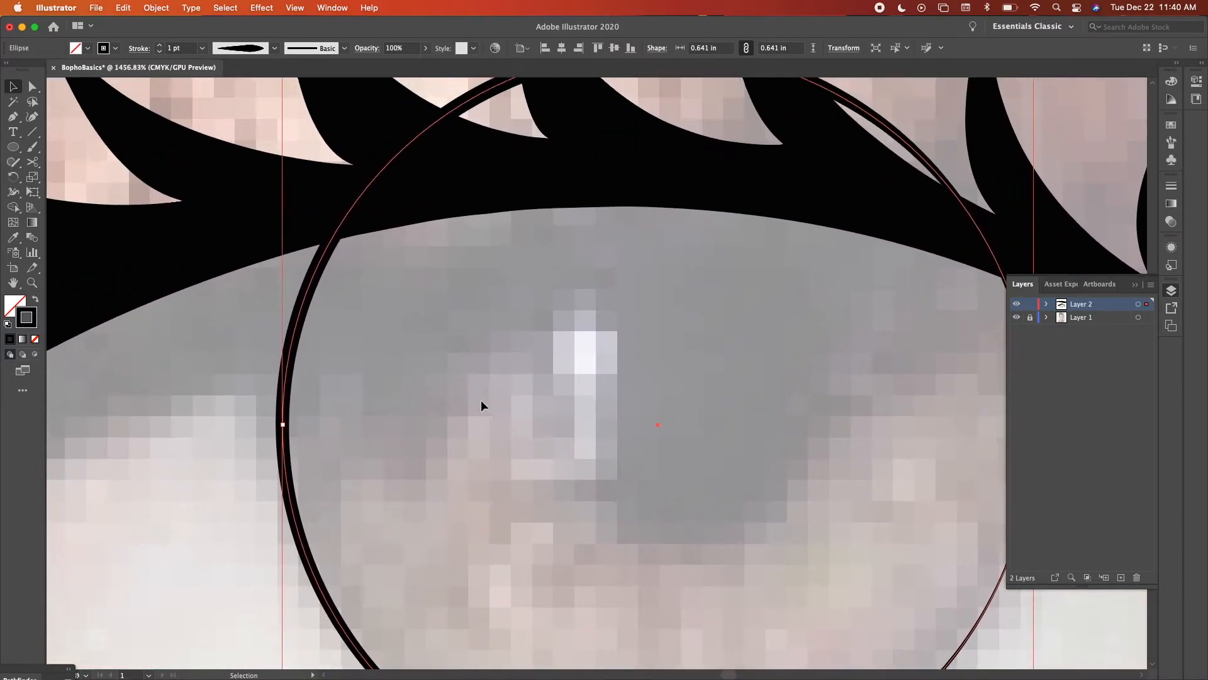
{"action": "left_click", "coordinate": [13, 117]}
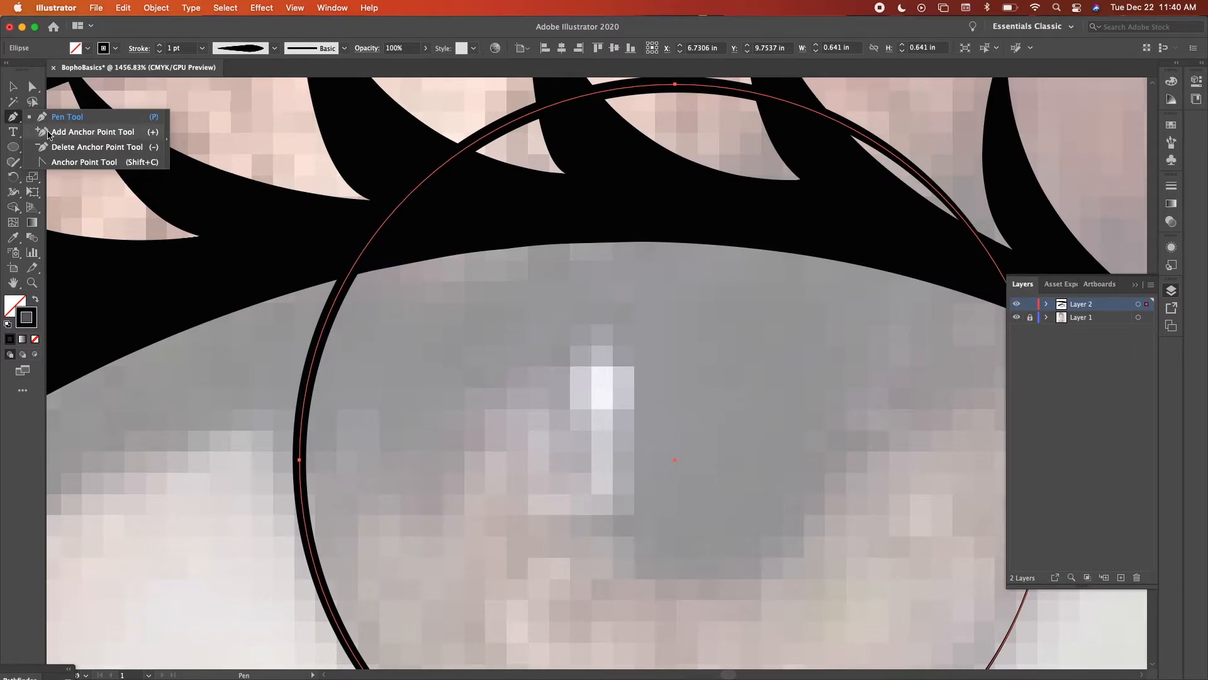
{"action": "left_click", "coordinate": [47, 133]}
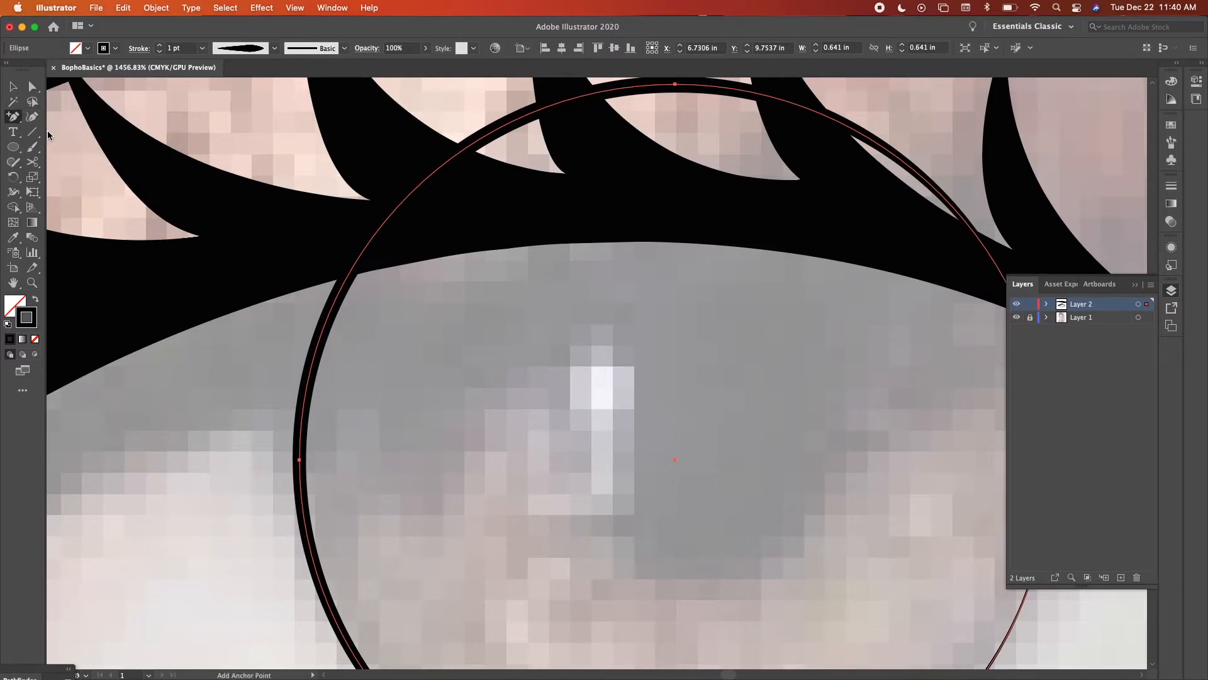
{"action": "left_click", "coordinate": [353, 277]}
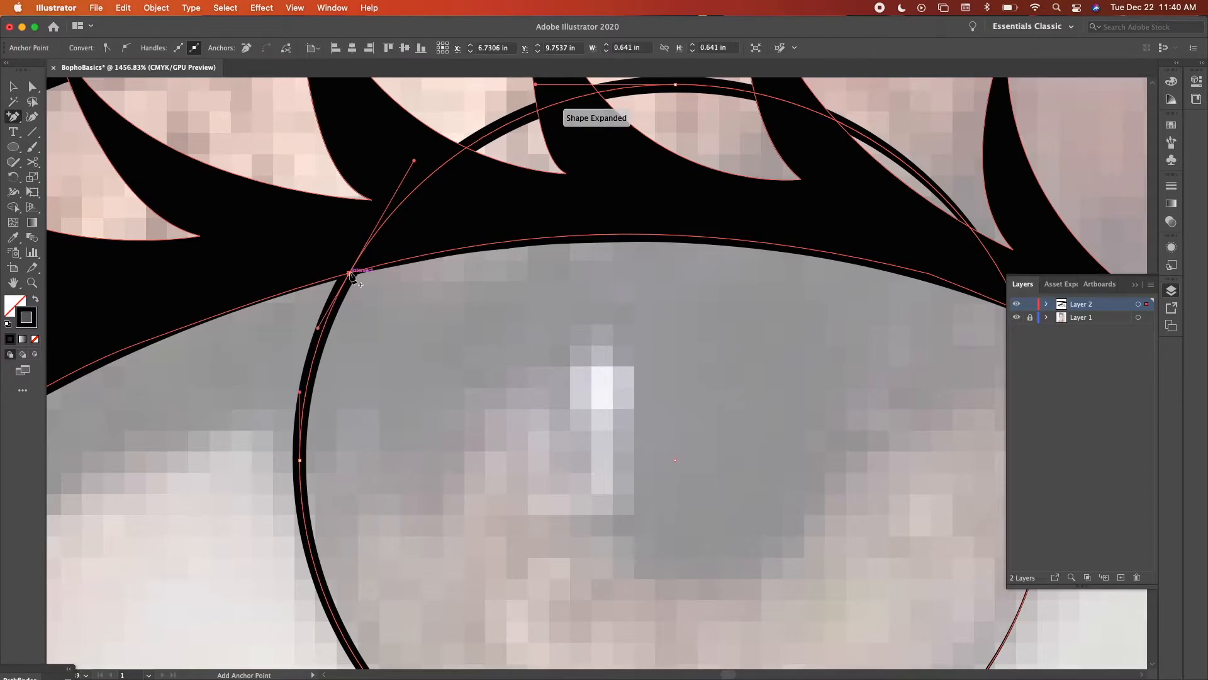
{"action": "scroll", "coordinate": [707, 289], "scroll_direction": "right", "scroll_amount": 5}
{"action": "left_click", "coordinate": [879, 338]}
Cut the iris circle at its two lash-line crossings with the Scissors tool and delete the arc above the eyelid.
{"action": "left_click", "coordinate": [36, 162]}
{"action": "left_click", "coordinate": [207, 294]}
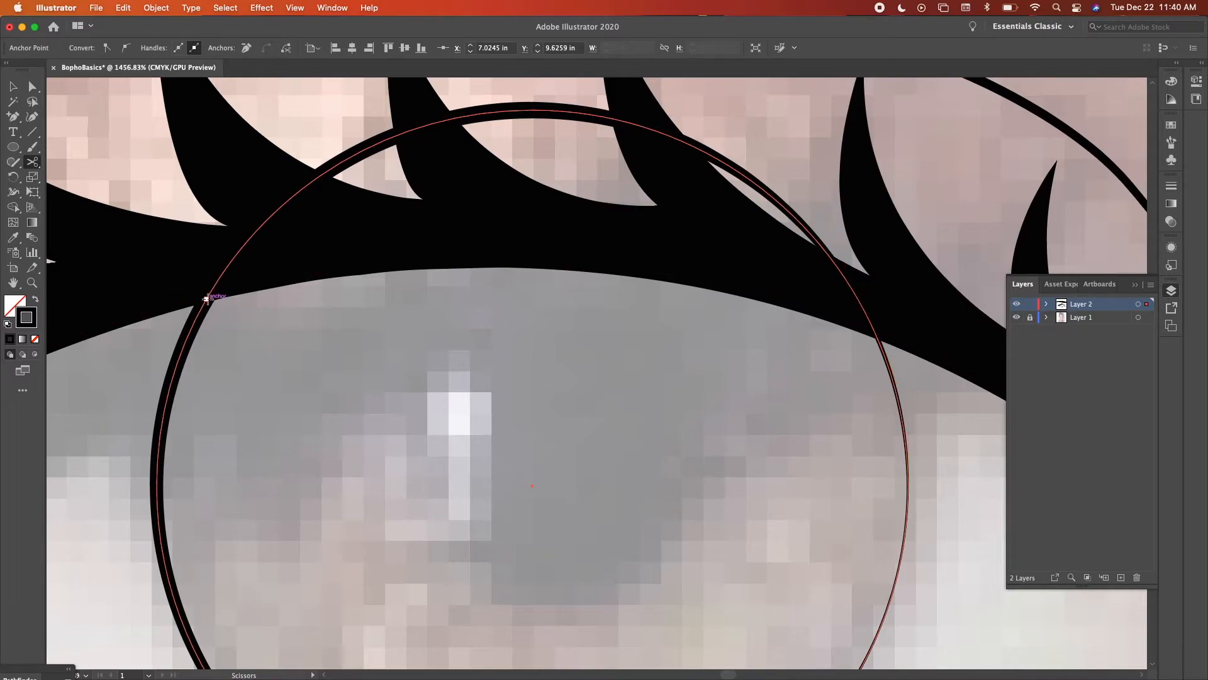
{"action": "left_click", "coordinate": [878, 334]}
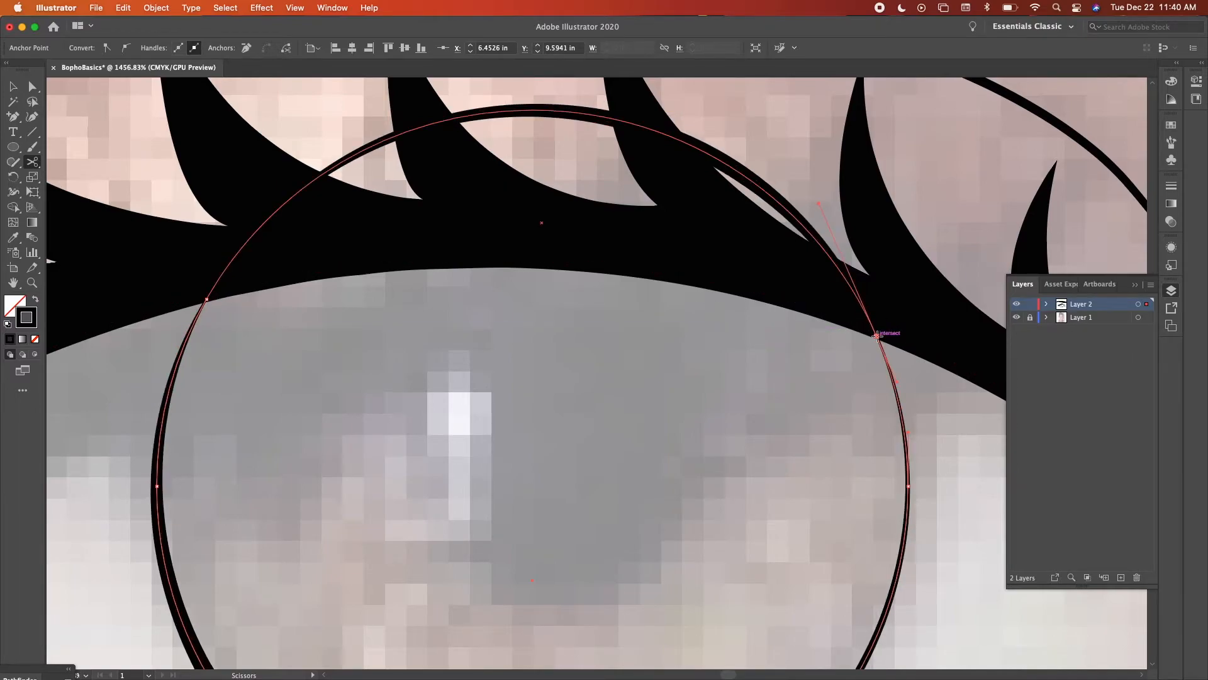
{"action": "key", "text": "v"}
{"action": "left_click", "coordinate": [645, 340]}
{"action": "left_click", "coordinate": [594, 117]}
{"action": "key", "text": "Delete"}
{"action": "key", "text": "super+minus"}
{"action": "key", "text": "super+minus"}
{"action": "key", "text": "super+minus"}
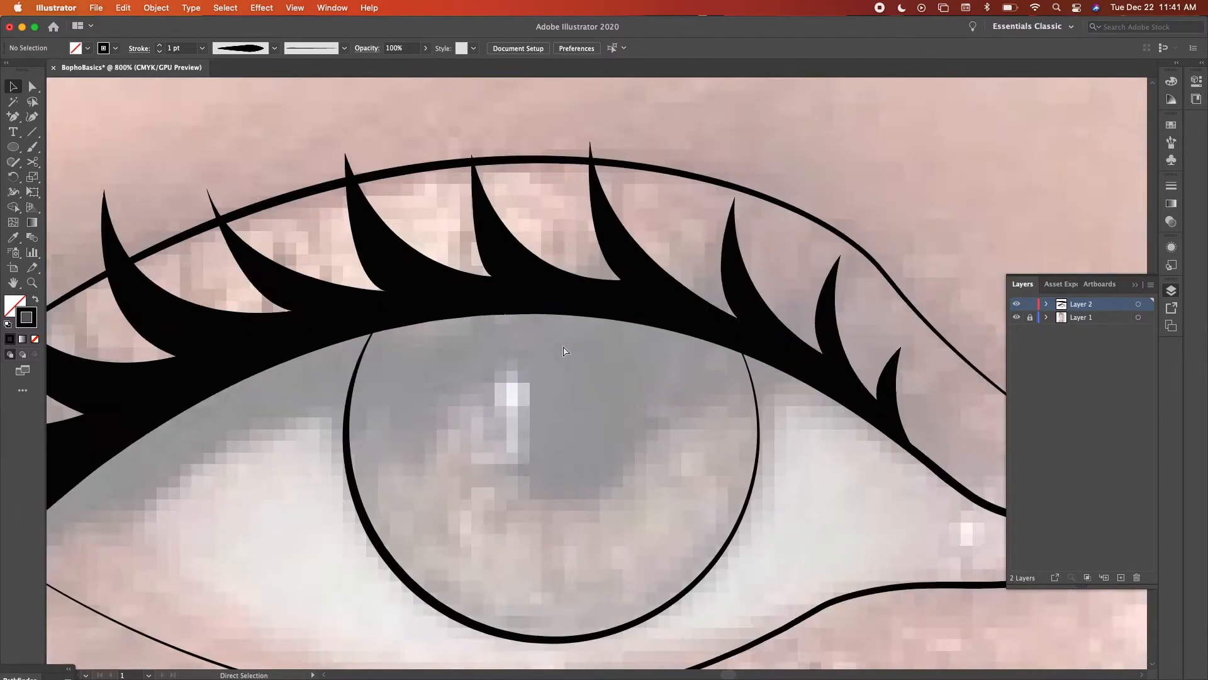
{"action": "key", "text": "super+minus"}
{"action": "key", "text": "super+equal"}
{"action": "key", "text": "super+equal"}
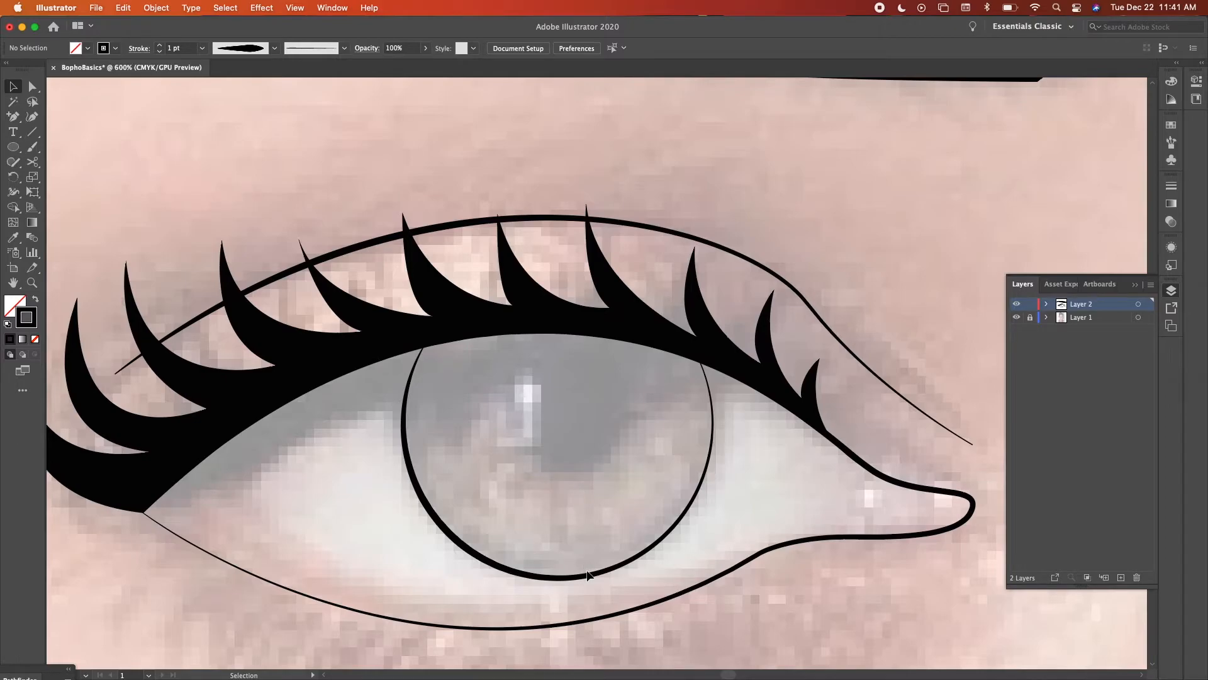
Draw a pupil circle about 0.292 in across inside the iris and move it up to touch the lash line.
{"action": "left_click", "coordinate": [589, 576]}
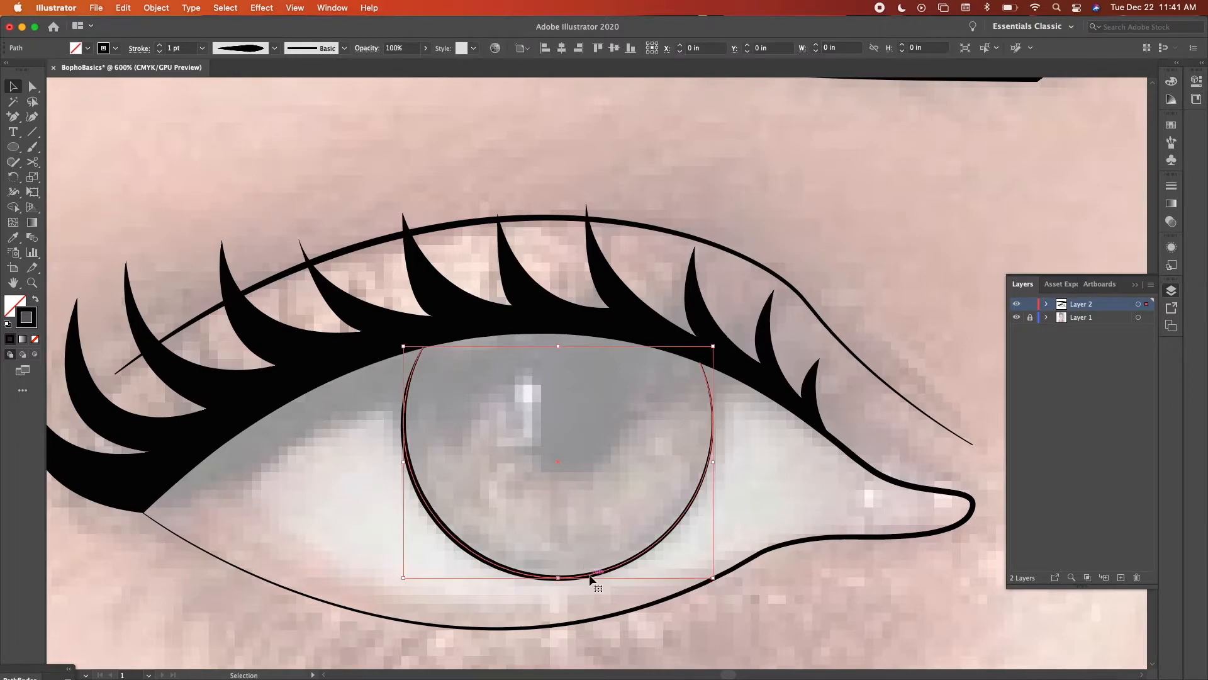
{"action": "left_click", "coordinate": [567, 513]}
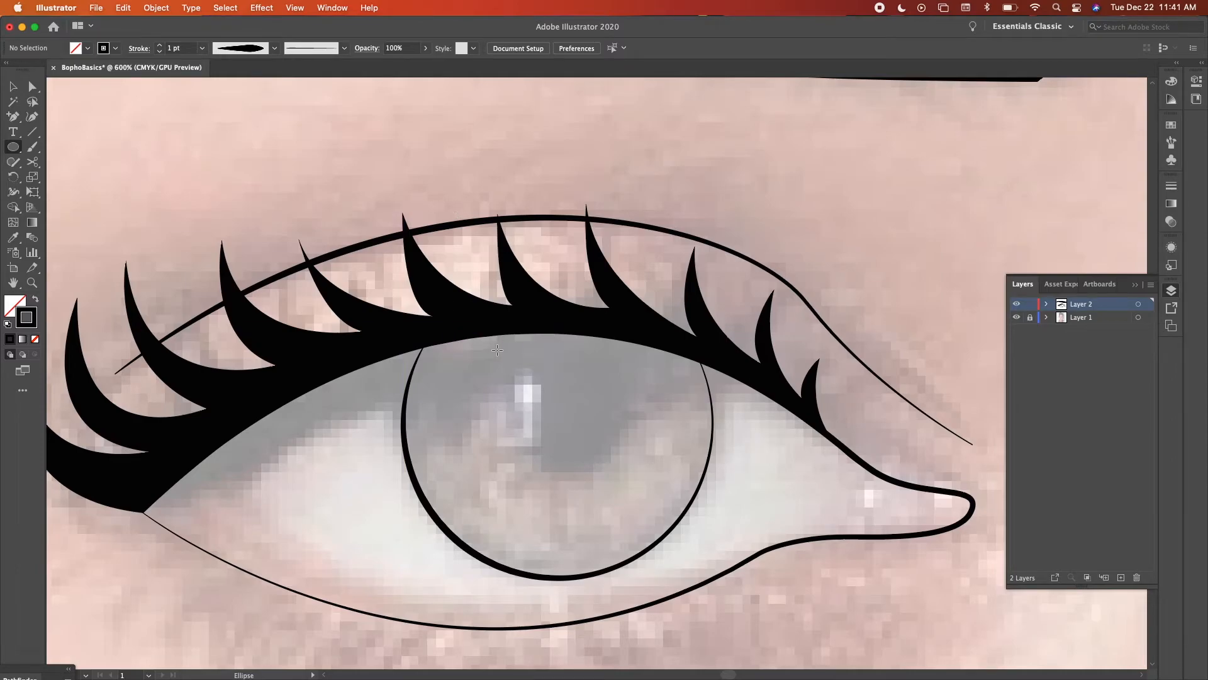
{"action": "left_click_drag", "start_coordinate": [497, 350], "coordinate": [637, 419]}
{"action": "key", "text": "v"}
{"action": "left_click", "coordinate": [625, 447]}
{"action": "left_click_drag", "start_coordinate": [634, 459], "coordinate": [631, 435]}
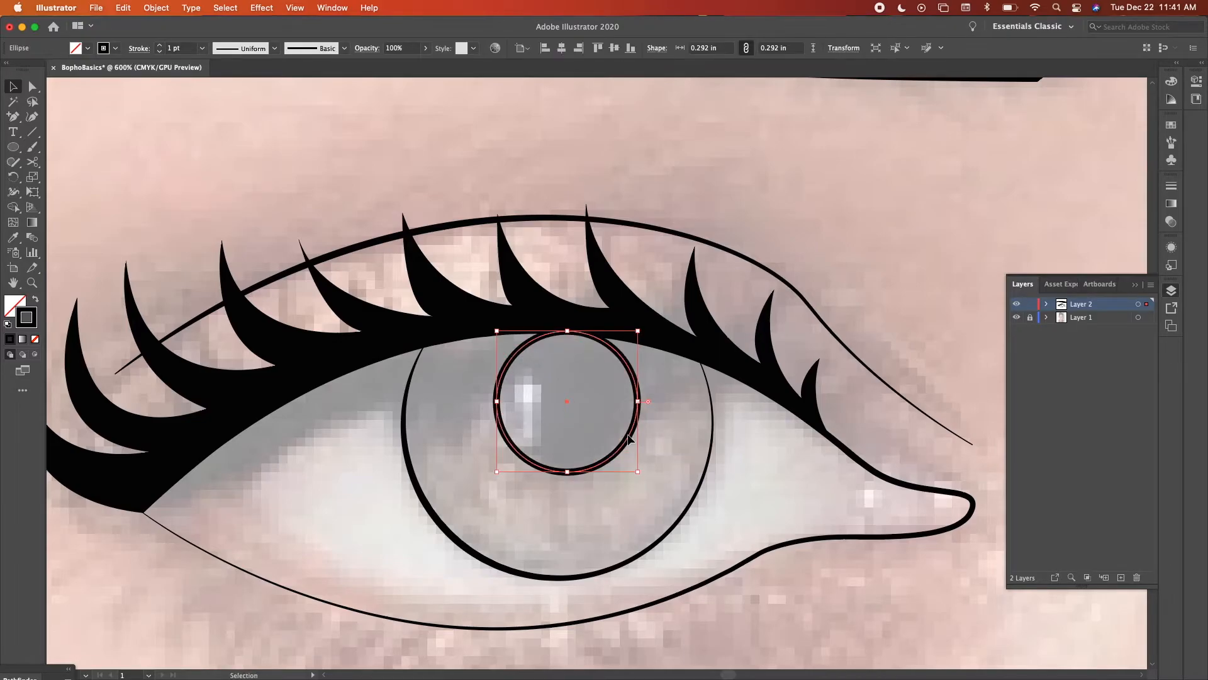
{"action": "left_click", "coordinate": [484, 467]}
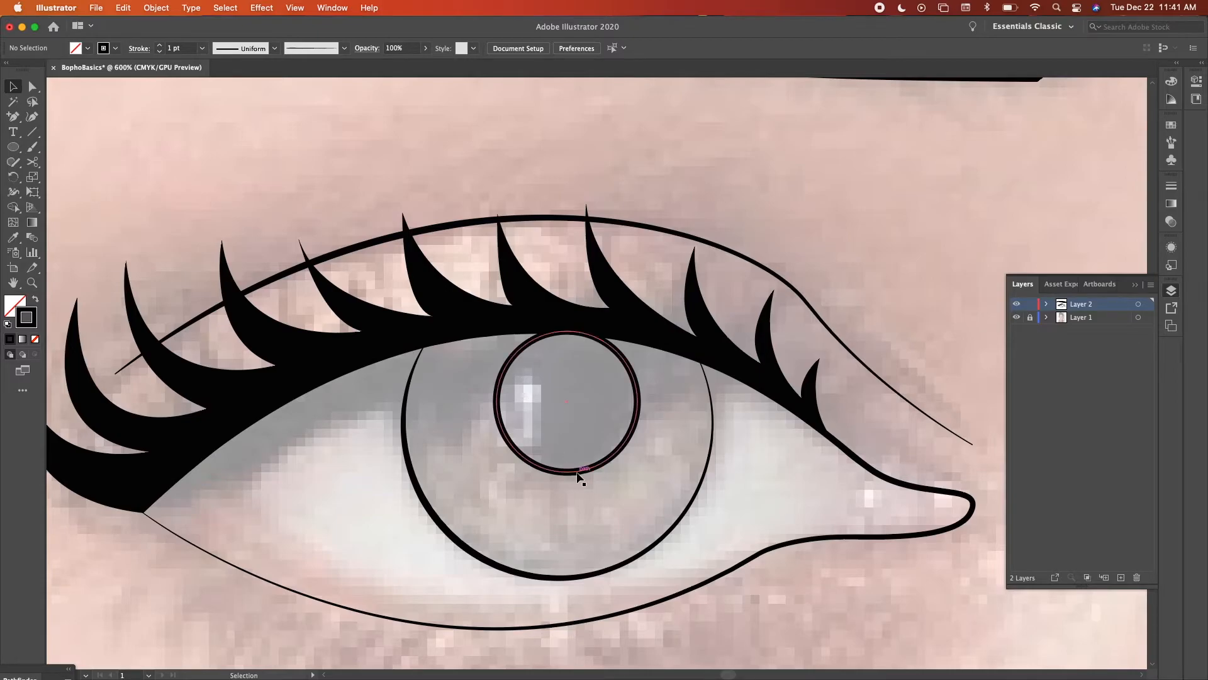
Duplicate the pupil circle and squeeze the copy into a narrow ellipse about 0.053 by 0.137 in.
{"action": "left_click_drag", "start_coordinate": [581, 473], "coordinate": [545, 551]}
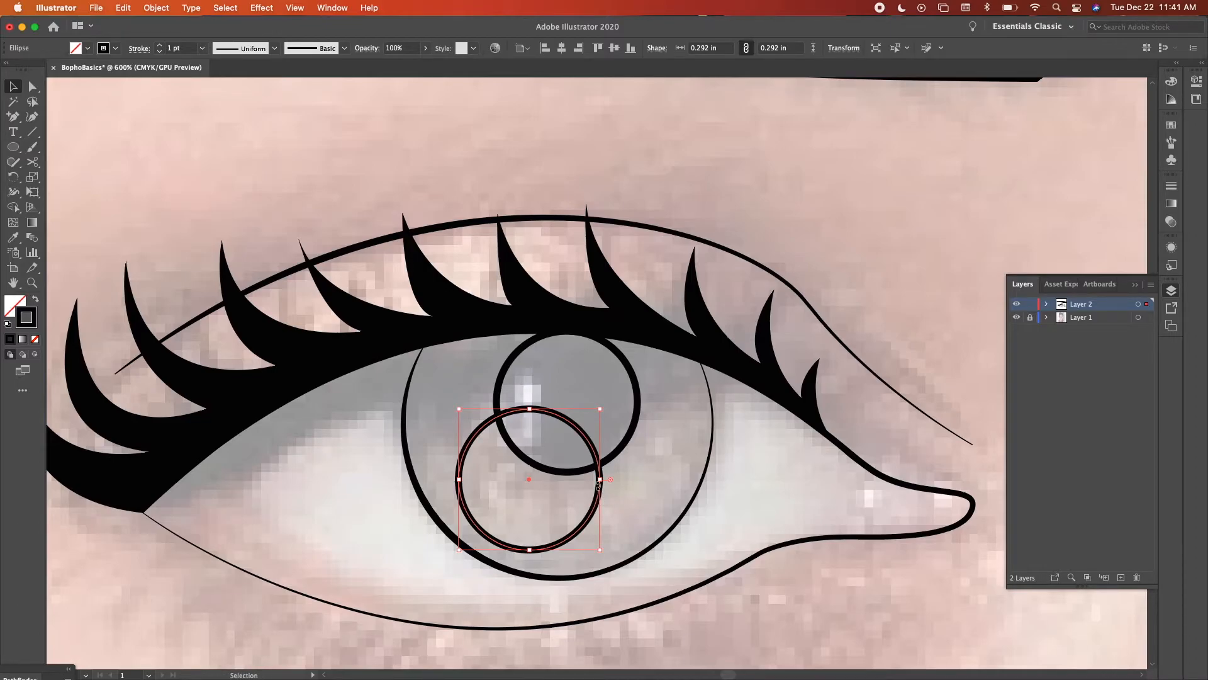
{"action": "left_click_drag", "start_coordinate": [599, 481], "coordinate": [492, 476]}
{"action": "left_click_drag", "start_coordinate": [489, 550], "coordinate": [485, 472]}
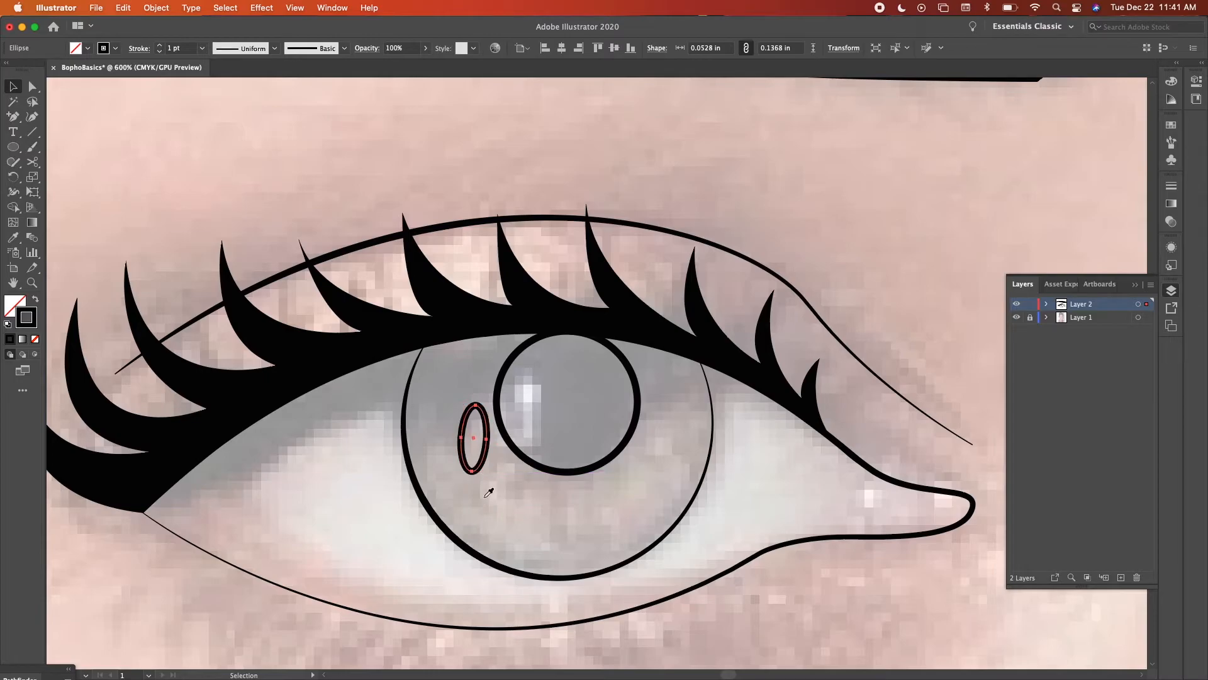
Copy the iris outline's tapered stroke onto the small ellipse and place it tilted over the photo's light reflection.
{"action": "left_click", "coordinate": [477, 548]}
{"action": "left_click", "coordinate": [471, 497]}
{"action": "left_click_drag", "start_coordinate": [471, 477], "coordinate": [555, 453]}
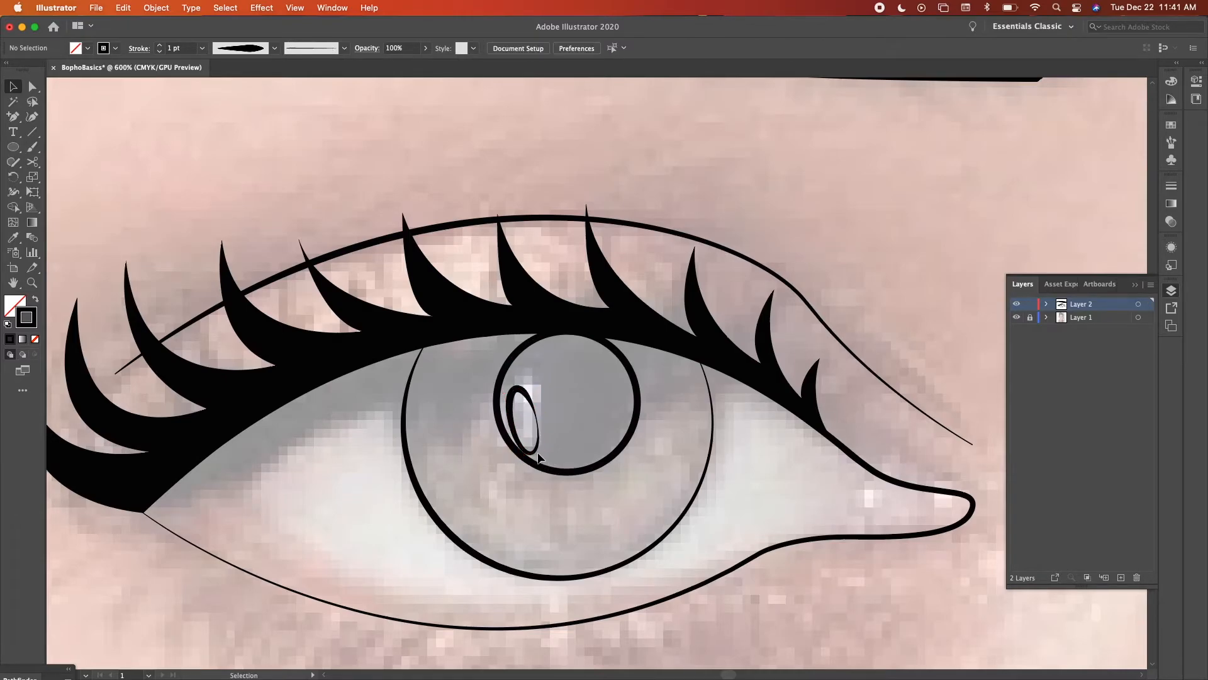
Turn the reflection ellipse upright and enlarge it to about 0.073 by 0.175 in across the pupil's edge.
{"action": "scroll", "coordinate": [537, 452], "scroll_direction": "up", "scroll_amount": 3}
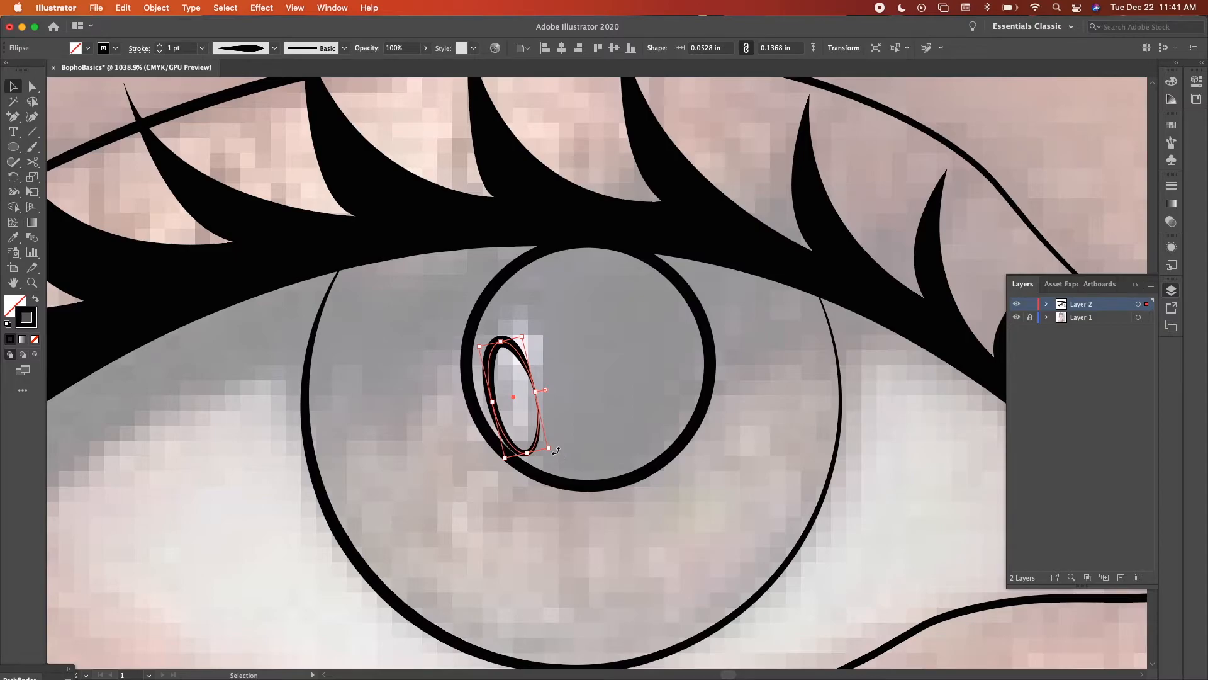
{"action": "mouse_move", "coordinate": [557, 453]}
{"action": "left_mouse_down"}
{"action": "mouse_move", "coordinate": [539, 458]}
{"action": "mouse_move", "coordinate": [547, 475]}
{"action": "mouse_move", "coordinate": [582, 485]}
{"action": "mouse_move", "coordinate": [578, 456]}
{"action": "left_mouse_up"}
{"action": "left_click", "coordinate": [578, 453]}
{"action": "left_click", "coordinate": [545, 450]}
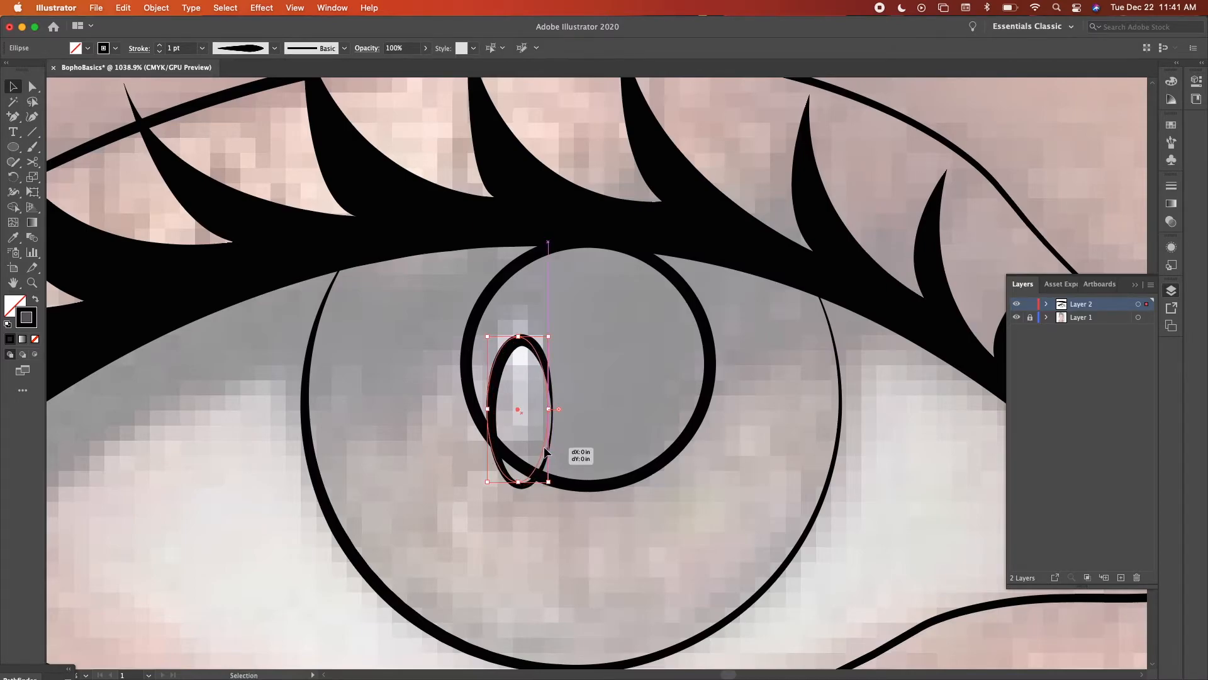
{"action": "left_click", "coordinate": [572, 493]}
{"action": "left_click", "coordinate": [518, 483]}
Swap the pupil circle's stroke for a solid black fill.
{"action": "left_click", "coordinate": [557, 480]}
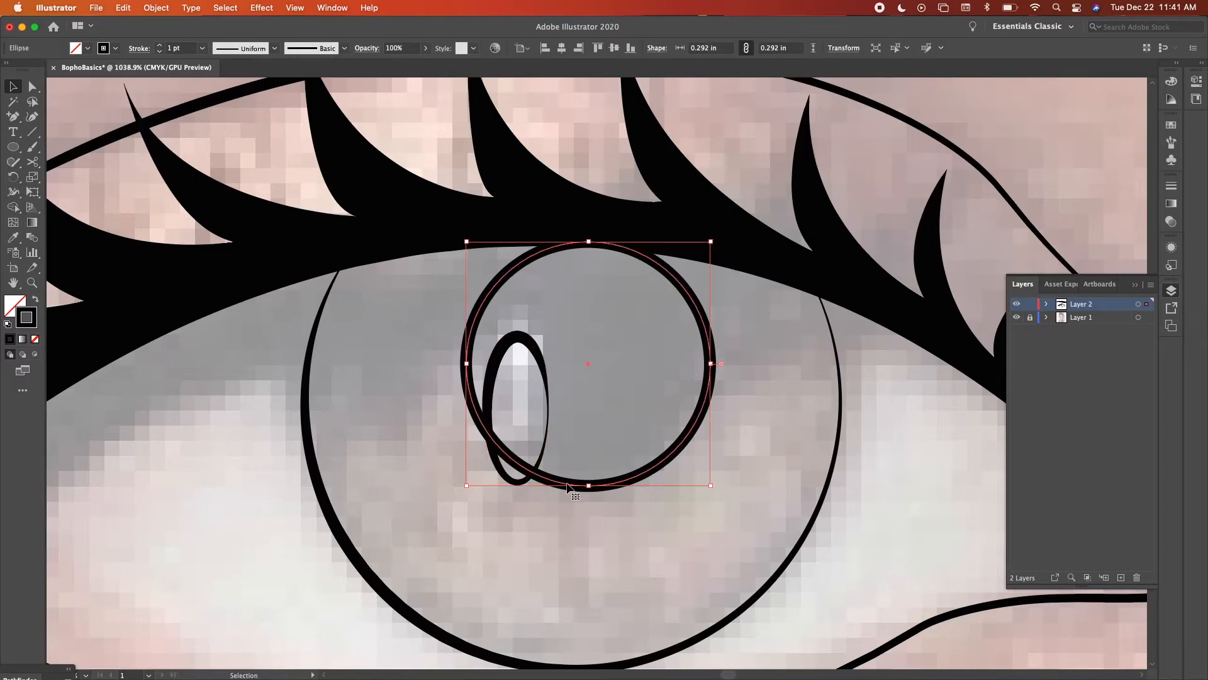
{"action": "left_click", "coordinate": [35, 300]}
{"action": "left_click", "coordinate": [456, 432]}
Fill the reflection ellipse on the pupil with white (ffffff).
{"action": "left_click", "coordinate": [506, 472]}
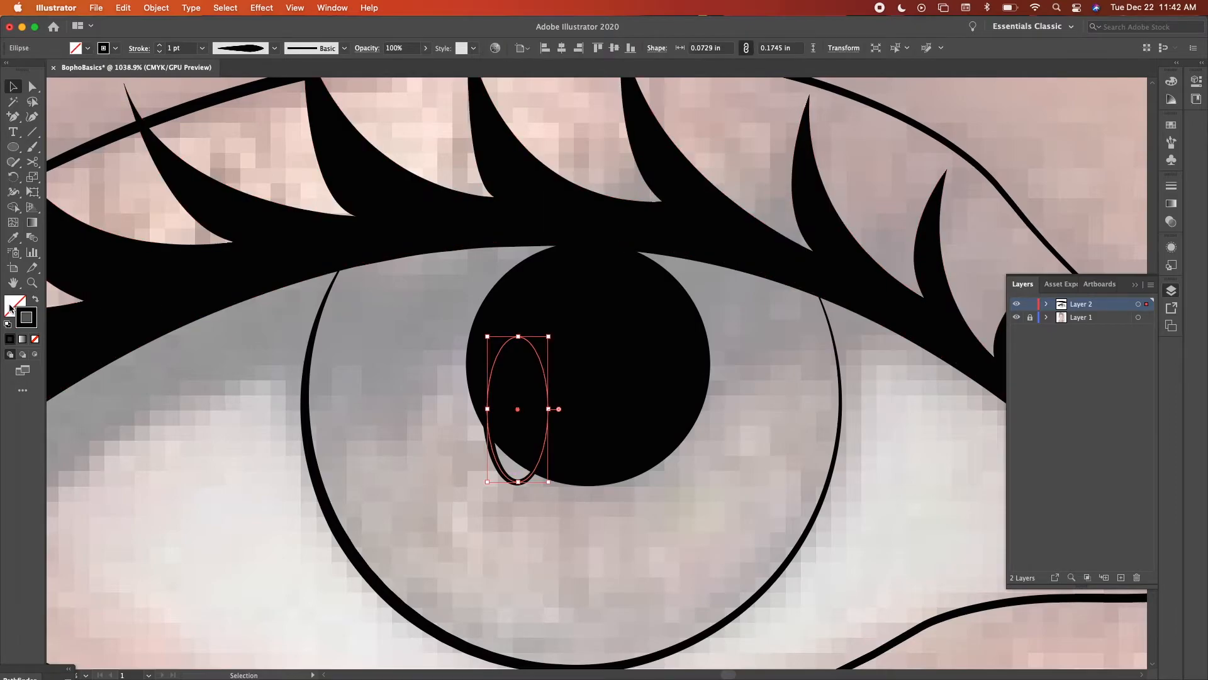
{"action": "double_click", "coordinate": [10, 308]}
{"action": "left_click_drag", "start_coordinate": [541, 296], "coordinate": [438, 267]}
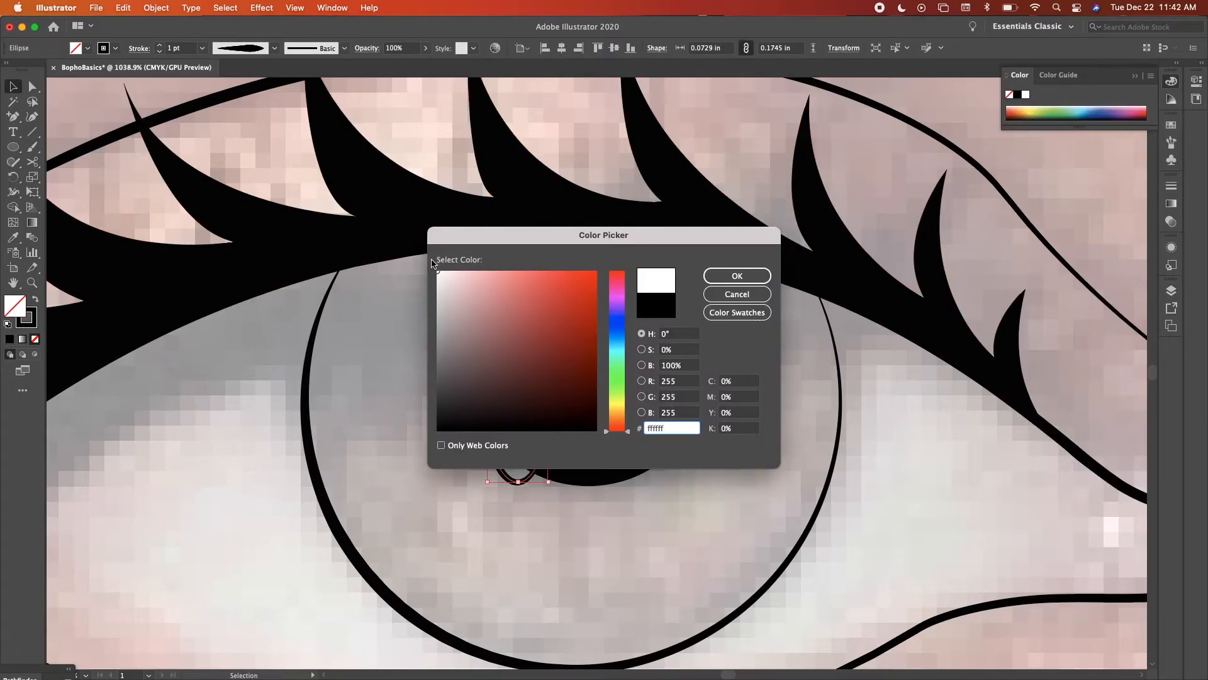
{"action": "key", "text": "Return"}
{"action": "left_click", "coordinate": [439, 345]}
{"action": "scroll", "coordinate": [440, 346], "scroll_direction": "down", "scroll_amount": 3}
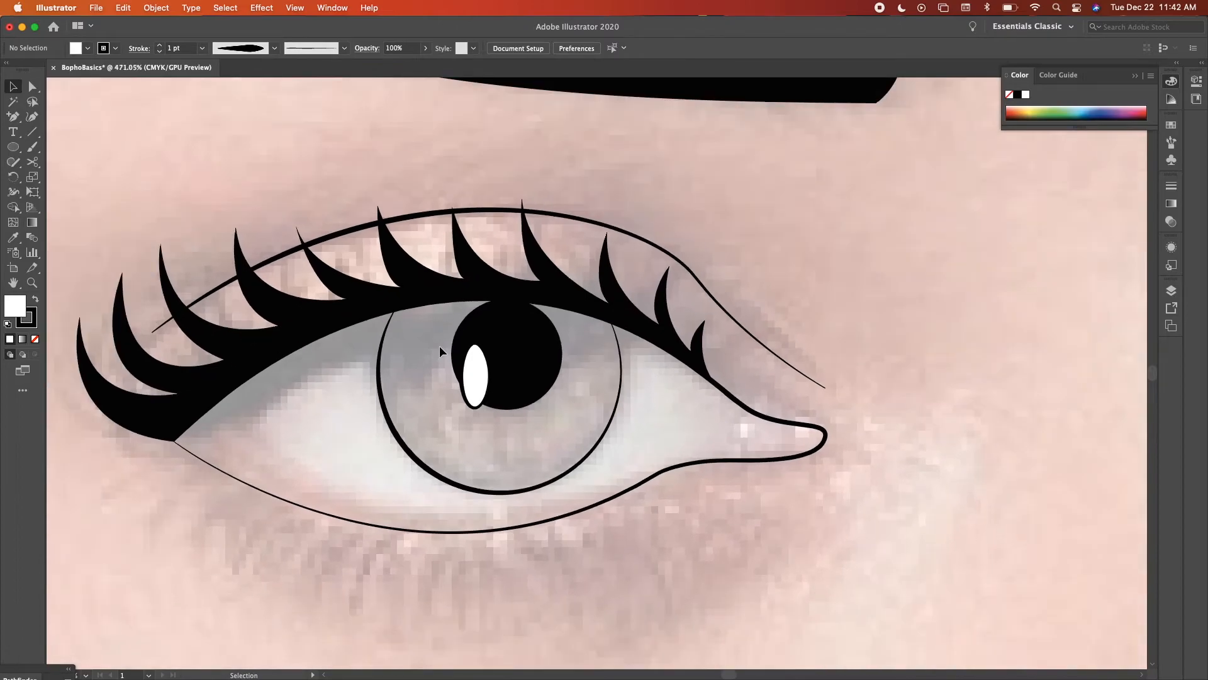
Trace the other eyebrow in the photo as a closed, black-filled shape with the Pen tool.
{"action": "scroll", "coordinate": [440, 345], "scroll_direction": "down", "scroll_amount": 4}
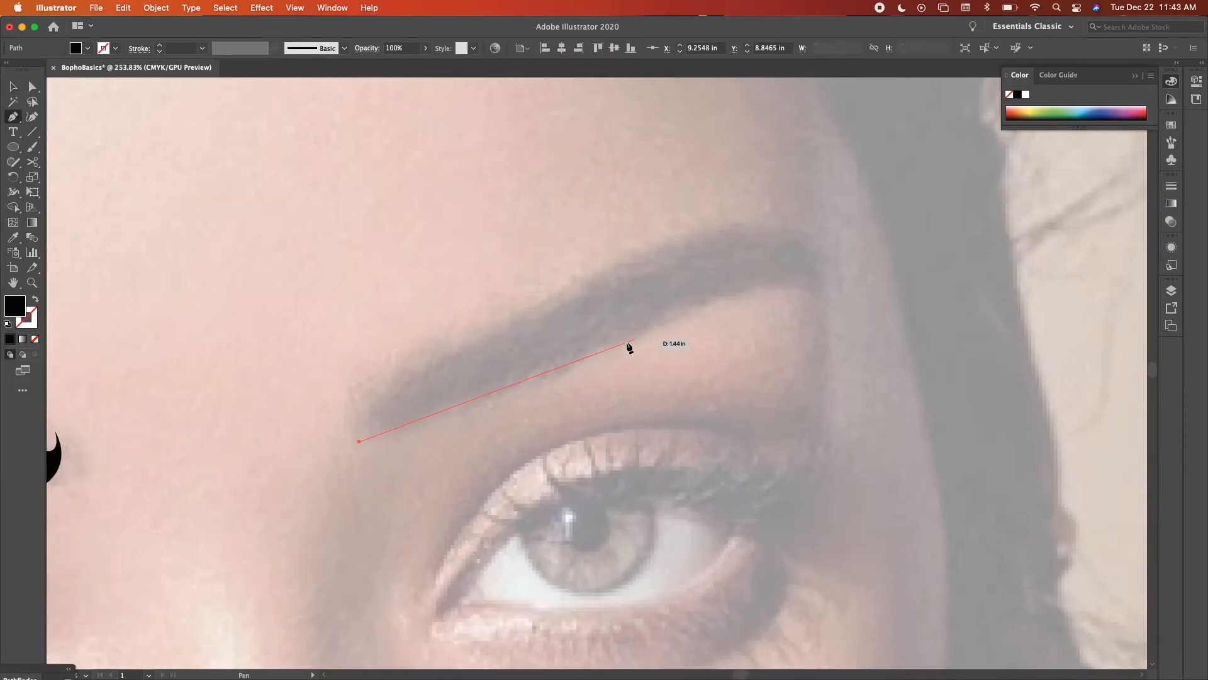
{"action": "left_click_drag", "start_coordinate": [648, 328], "coordinate": [718, 290]}
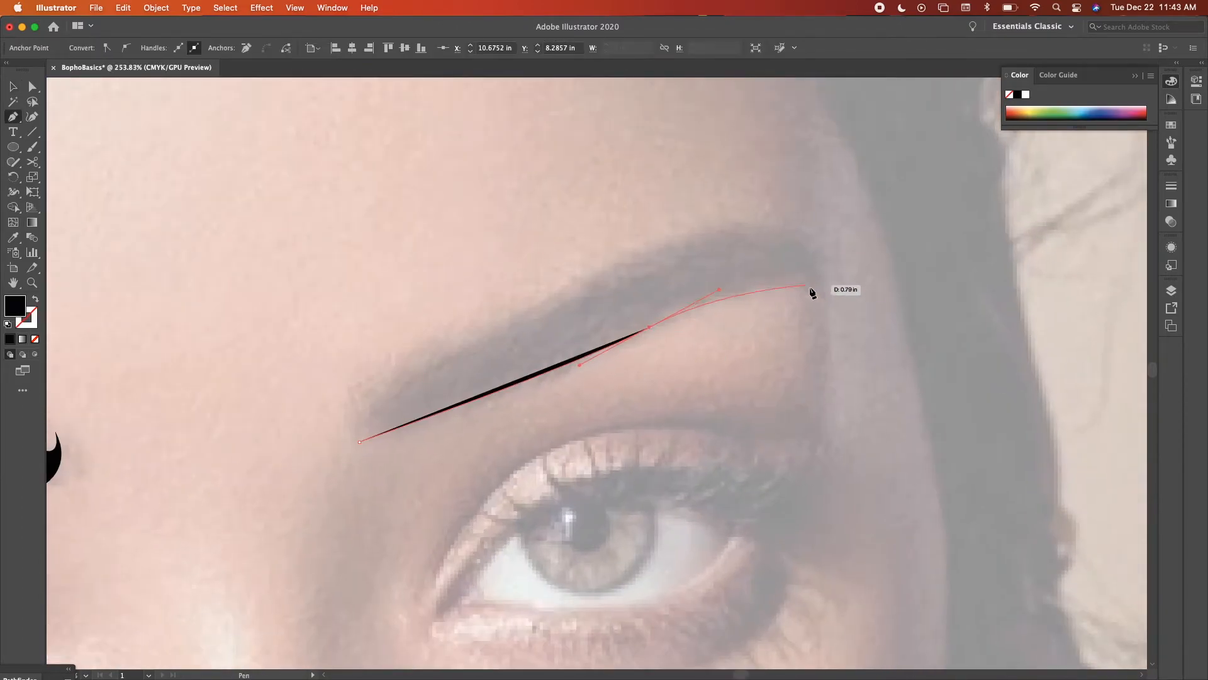
{"action": "left_click_drag", "start_coordinate": [824, 288], "coordinate": [866, 305]}
{"action": "left_click", "coordinate": [823, 287]}
{"action": "left_click_drag", "start_coordinate": [683, 244], "coordinate": [574, 288]}
{"action": "left_click_drag", "start_coordinate": [441, 345], "coordinate": [396, 364]}
{"action": "left_click_drag", "start_coordinate": [359, 442], "coordinate": [377, 499]}
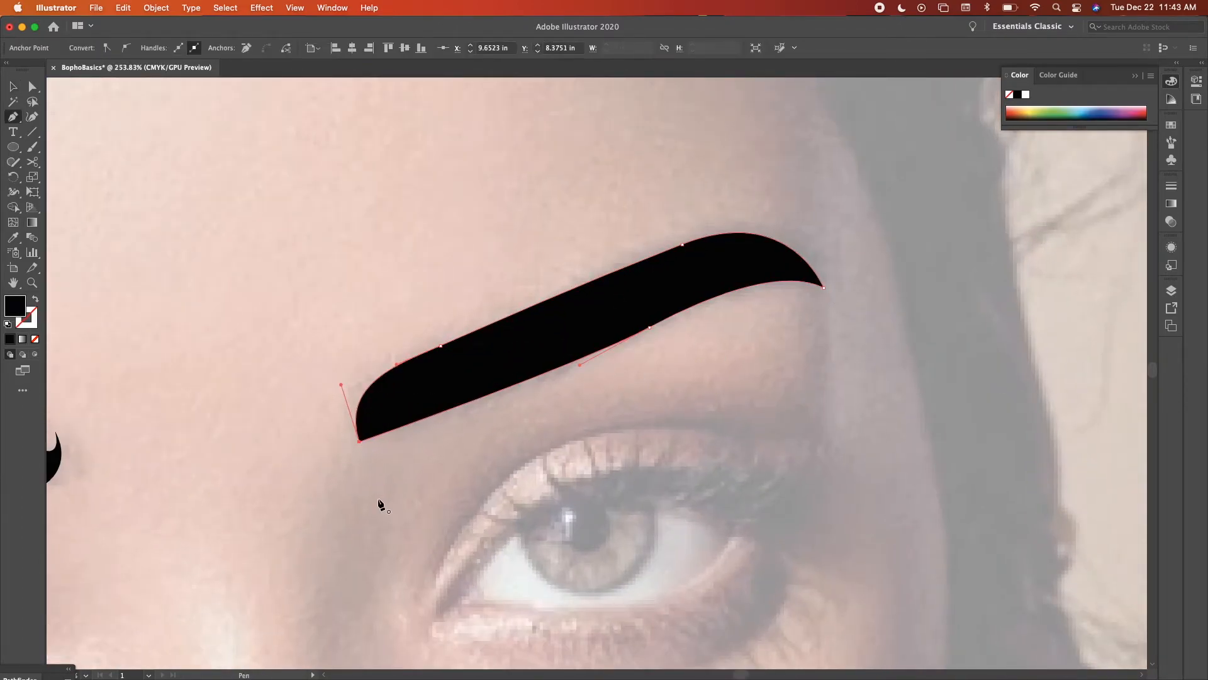
Slightly round the sharp inner lower corner of the new eyebrow with Direct Selection.
{"action": "key", "text": "a"}
{"action": "left_click", "coordinate": [378, 500]}
{"action": "key", "text": "v"}
{"action": "scroll", "coordinate": [411, 374], "scroll_direction": "up", "scroll_amount": 8}
{"action": "key", "text": "a"}
{"action": "left_click_drag", "start_coordinate": [482, 327], "coordinate": [485, 320]}
{"action": "key", "text": "v"}
{"action": "scroll", "coordinate": [252, 314], "scroll_direction": "down", "scroll_amount": 8}
Trace the second eye's outline as a closed Pen path and copy the crease line's tapered stroke onto it.
{"action": "key", "text": "p"}
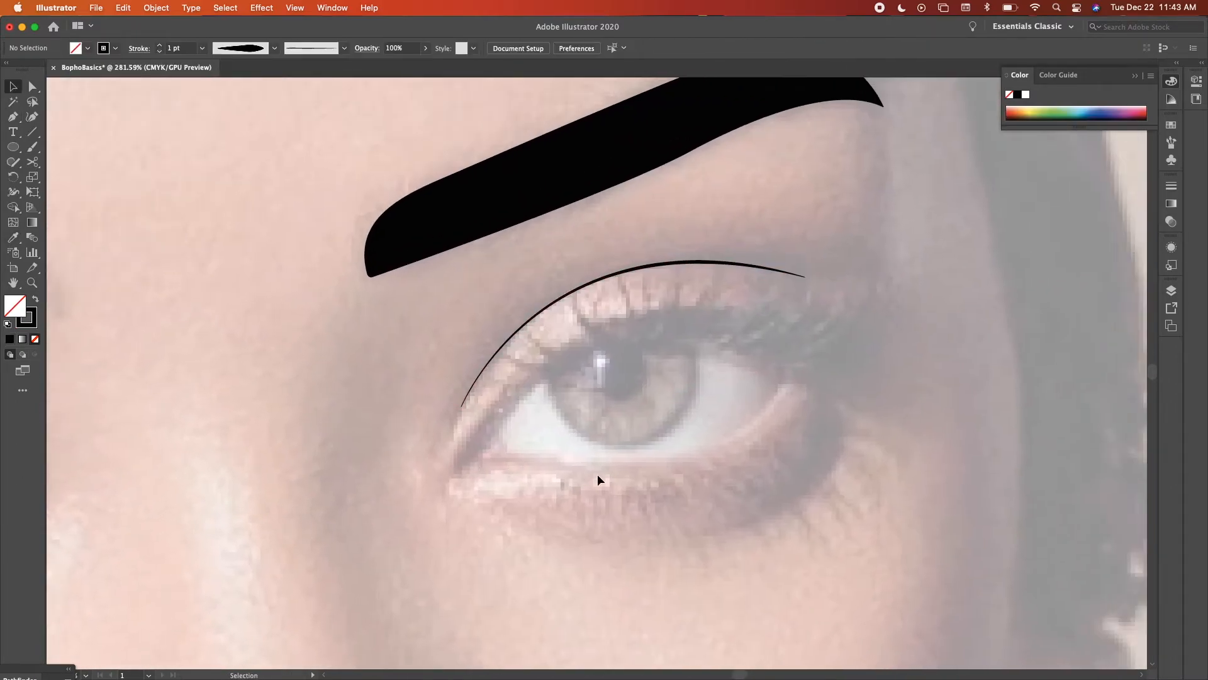
{"action": "mouse_move", "coordinate": [547, 365]}
{"action": "left_mouse_down"}
{"action": "mouse_move", "coordinate": [488, 442]}
{"action": "mouse_move", "coordinate": [512, 457]}
{"action": "left_mouse_up"}
{"action": "left_click", "coordinate": [483, 438]}
{"action": "left_click_drag", "start_coordinate": [617, 465], "coordinate": [658, 472]}
{"action": "left_click_drag", "start_coordinate": [794, 376], "coordinate": [805, 286]}
{"action": "left_click", "coordinate": [793, 376]}
{"action": "left_click_drag", "start_coordinate": [547, 365], "coordinate": [434, 466]}
{"action": "key", "text": "i"}
{"action": "left_click", "coordinate": [480, 380]}
Start the second eye's lash path at the inner corner and draw the first three lash spikes with the Pen tool.
{"action": "key", "text": "p"}
{"action": "scroll", "coordinate": [558, 399], "scroll_direction": "up", "scroll_amount": 5}
{"action": "left_click", "coordinate": [332, 506]}
{"action": "left_click_drag", "start_coordinate": [409, 362], "coordinate": [404, 334]}
{"action": "scroll", "coordinate": [425, 384], "scroll_direction": "up", "scroll_amount": 4}
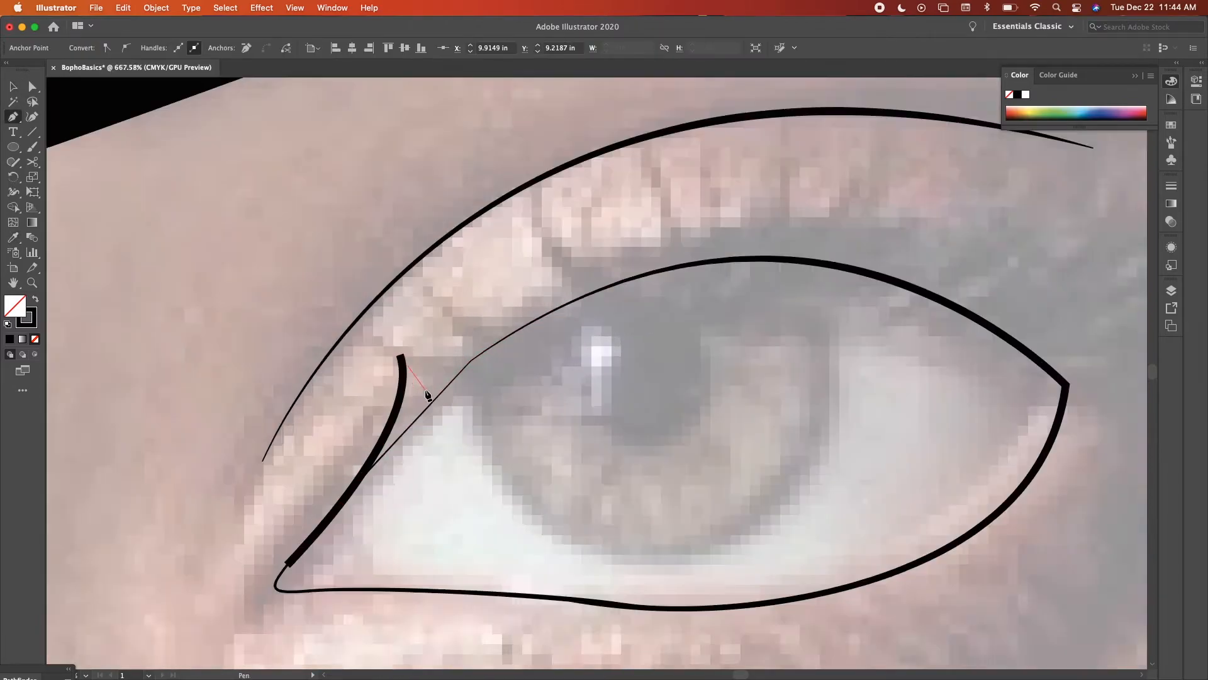
{"action": "scroll", "coordinate": [428, 394], "scroll_direction": "up", "scroll_amount": 2}
{"action": "left_click", "coordinate": [416, 402]}
{"action": "left_click", "coordinate": [448, 259]}
{"action": "left_click", "coordinate": [471, 337]}
{"action": "scroll", "coordinate": [472, 334], "scroll_direction": "up", "scroll_amount": 2}
{"action": "left_click", "coordinate": [478, 234]}
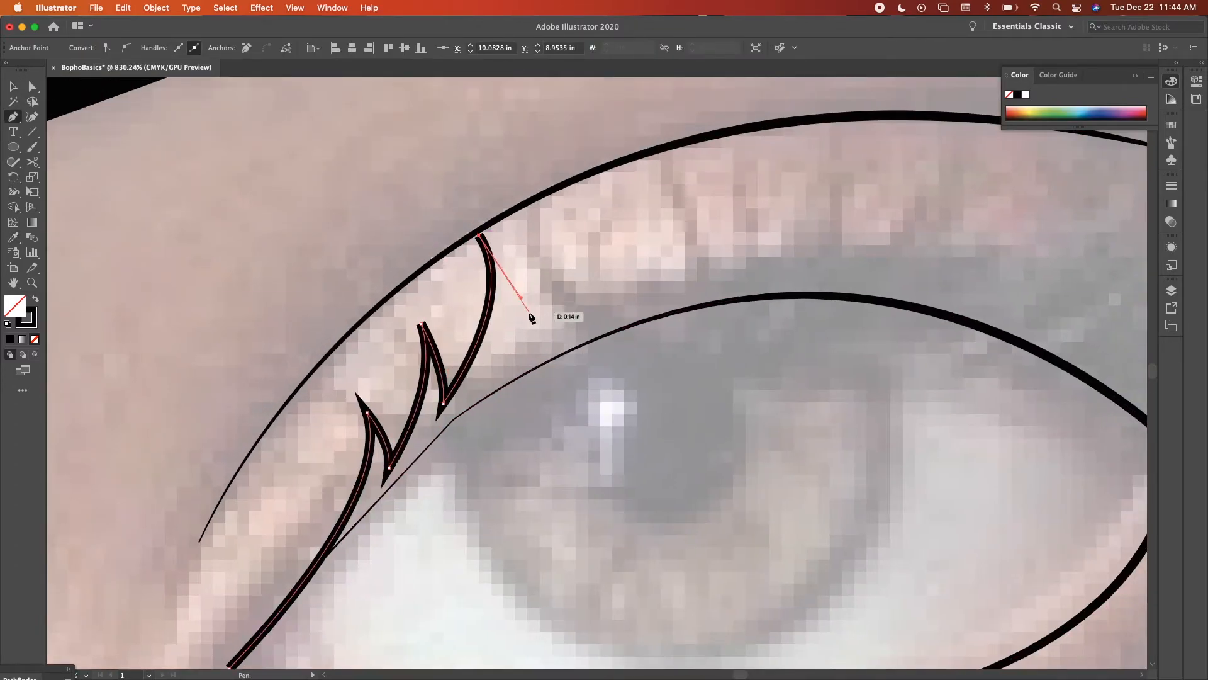
Draw the fourth lash spike on the second eye, and undo the attempted curve for the fifth.
{"action": "left_click_drag", "start_coordinate": [518, 341], "coordinate": [500, 390]}
{"action": "left_click", "coordinate": [518, 341]}
{"action": "scroll", "coordinate": [542, 314], "scroll_direction": "up", "scroll_amount": 2}
{"action": "left_click_drag", "start_coordinate": [545, 190], "coordinate": [507, 123]}
{"action": "left_click", "coordinate": [545, 190]}
{"action": "left_click_drag", "start_coordinate": [573, 347], "coordinate": [548, 403]}
{"action": "scroll", "coordinate": [574, 340], "scroll_direction": "up", "scroll_amount": 3}
{"action": "left_click_drag", "start_coordinate": [582, 237], "coordinate": [535, 151]}
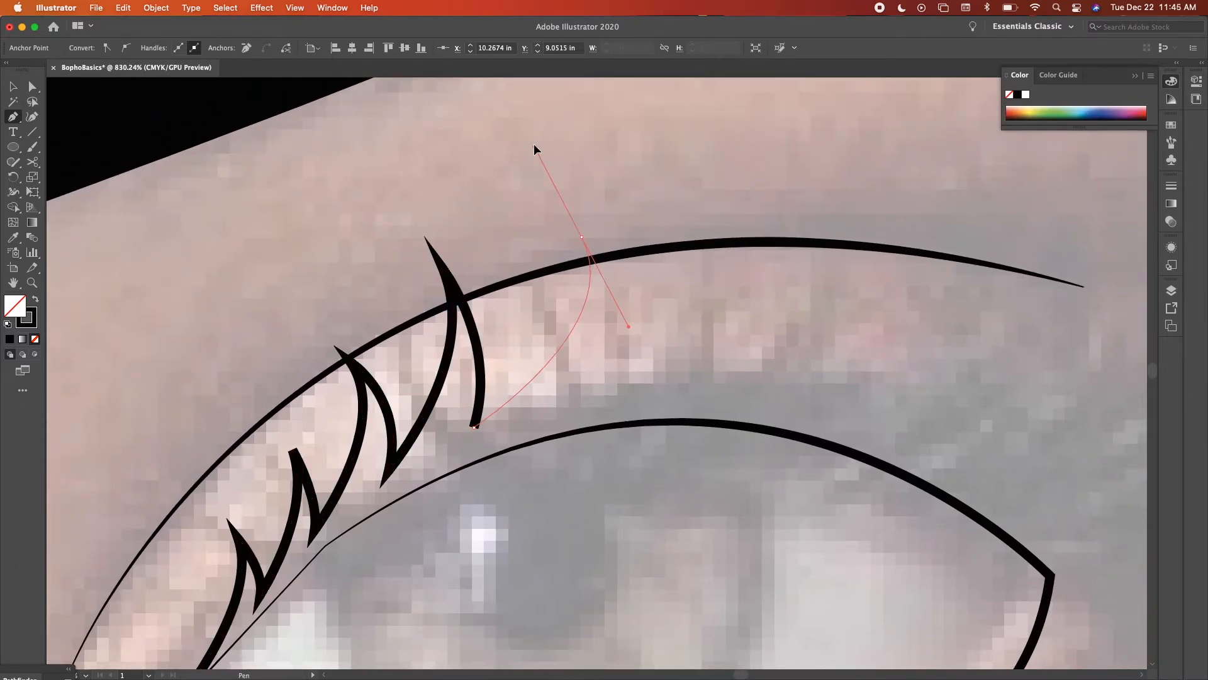
{"action": "key", "text": "super+z"}
Continue the lash path with the fifth and sixth spikes above the middle of the second eye.
{"action": "scroll", "coordinate": [518, 133], "scroll_direction": "up", "scroll_amount": 5}
{"action": "scroll", "coordinate": [518, 132], "scroll_direction": "down", "scroll_amount": 4}
{"action": "left_click_drag", "start_coordinate": [545, 389], "coordinate": [504, 326]}
{"action": "left_click", "coordinate": [545, 389]}
{"action": "scroll", "coordinate": [548, 393], "scroll_direction": "down", "scroll_amount": 3}
{"action": "left_click_drag", "start_coordinate": [571, 355], "coordinate": [555, 411]}
{"action": "left_click", "coordinate": [572, 354]}
{"action": "left_click_drag", "start_coordinate": [619, 263], "coordinate": [594, 212]}
{"action": "left_click", "coordinate": [619, 263]}
{"action": "left_click_drag", "start_coordinate": [623, 351], "coordinate": [596, 385]}
{"action": "left_click", "coordinate": [623, 351]}
Extend the lash path with the seventh and eighth spikes toward the second eye's outer corner.
{"action": "left_click_drag", "start_coordinate": [687, 268], "coordinate": [679, 215]}
{"action": "left_click", "coordinate": [687, 268]}
{"action": "left_click_drag", "start_coordinate": [689, 352], "coordinate": [667, 378]}
{"action": "left_click", "coordinate": [689, 351]}
{"action": "left_click_drag", "start_coordinate": [755, 301], "coordinate": [754, 259]}
{"action": "left_click", "coordinate": [755, 300]}
{"action": "left_click_drag", "start_coordinate": [725, 382], "coordinate": [685, 401]}
{"action": "left_click", "coordinate": [725, 381]}
Draw the ninth and tenth lash spikes above the outer part of the second eye, redoing the ninth tip.
{"action": "left_click_drag", "start_coordinate": [803, 340], "coordinate": [811, 259]}
{"action": "key", "text": "super+z"}
{"action": "left_click", "coordinate": [810, 305]}
{"action": "left_click_drag", "start_coordinate": [786, 396], "coordinate": [771, 421]}
{"action": "left_click", "coordinate": [786, 395]}
{"action": "left_click_drag", "start_coordinate": [865, 327], "coordinate": [867, 275]}
{"action": "left_click", "coordinate": [865, 328]}
{"action": "left_click_drag", "start_coordinate": [825, 426], "coordinate": [775, 454]}
{"action": "left_click", "coordinate": [825, 427]}
Draw the outermost lash spike and bring the path to the second eye's outer corner.
{"action": "left_click_drag", "start_coordinate": [902, 391], "coordinate": [914, 343]}
{"action": "left_click", "coordinate": [902, 391]}
{"action": "left_click_drag", "start_coordinate": [825, 473], "coordinate": [758, 491]}
{"action": "left_click", "coordinate": [826, 474]}
Close the lash path along the upper eyelid to the inner corner and swap its stroke for a black fill.
{"action": "left_click_drag", "start_coordinate": [577, 388], "coordinate": [413, 404]}
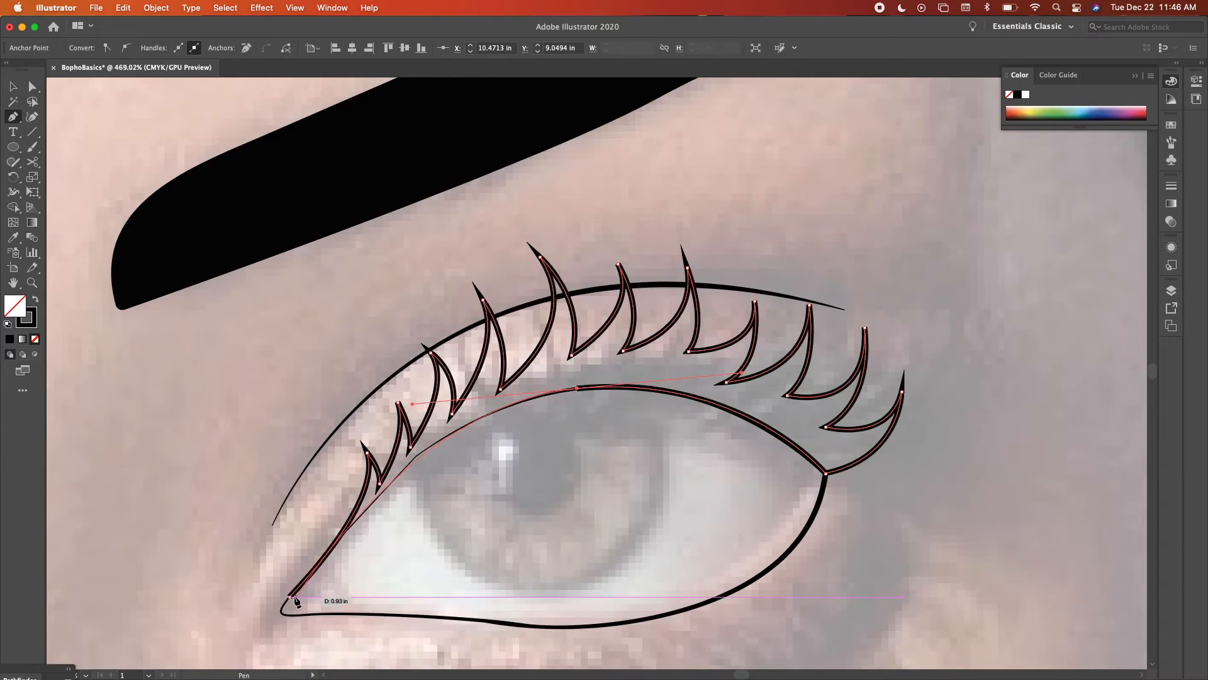
{"action": "left_click", "coordinate": [291, 597]}
{"action": "key", "text": "shift+x"}
Reshape individual anchor points of the second eye's lash shape with Direct Selection, and deselect it.
{"action": "key", "text": "a"}
{"action": "scroll", "coordinate": [375, 338], "scroll_direction": "up", "scroll_amount": 5}
{"action": "left_click_drag", "start_coordinate": [397, 288], "coordinate": [370, 356]}
{"action": "left_click", "coordinate": [952, 291]}
{"action": "key", "text": "super+z"}
{"action": "left_click_drag", "start_coordinate": [962, 176], "coordinate": [963, 218]}
{"action": "left_click_drag", "start_coordinate": [686, 260], "coordinate": [717, 281]}
{"action": "left_click_drag", "start_coordinate": [383, 329], "coordinate": [424, 311]}
{"action": "left_click", "coordinate": [906, 384]}
{"action": "key", "text": "v"}
{"action": "scroll", "coordinate": [876, 403], "scroll_direction": "down", "scroll_amount": 10}
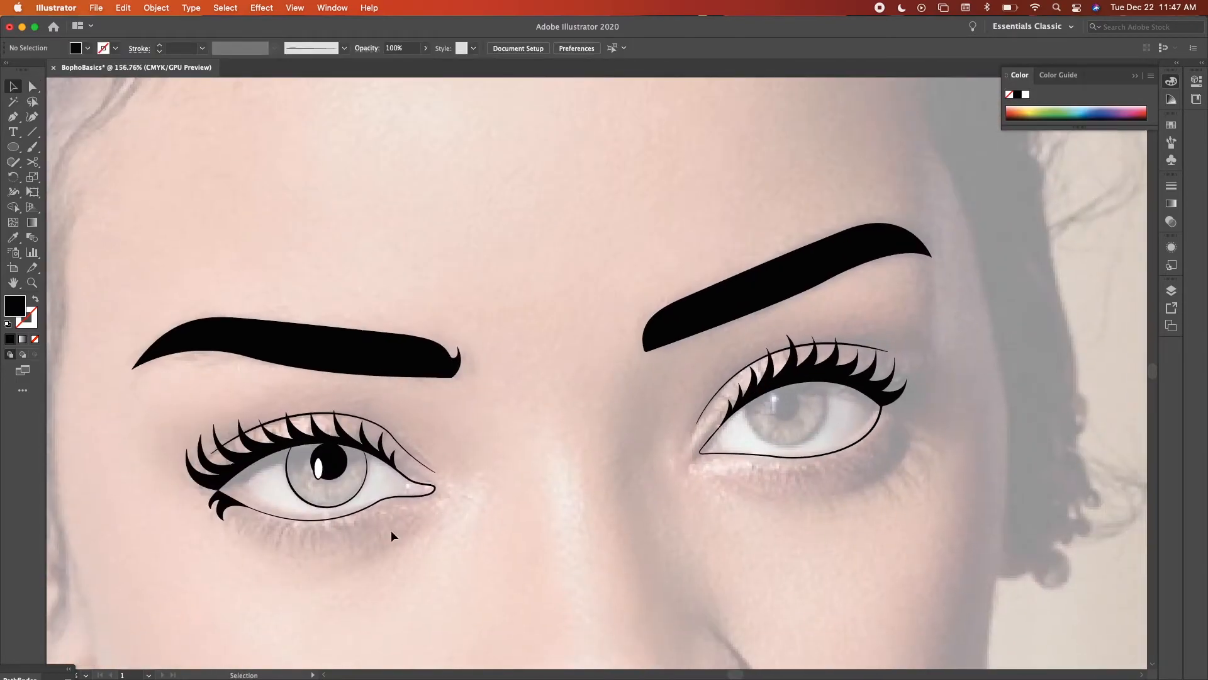
Draw an iris circle over the second eye with the Ellipse tool and copy the eye outline's stroke style onto it.
{"action": "scroll", "coordinate": [877, 453], "scroll_direction": "up", "scroll_amount": 5}
{"action": "key", "text": "l"}
{"action": "mouse_move", "coordinate": [555, 280]}
{"action": "left_mouse_down"}
{"action": "mouse_move", "coordinate": [639, 321]}
{"action": "mouse_move", "coordinate": [732, 459]}
{"action": "mouse_move", "coordinate": [734, 393]}
{"action": "left_mouse_up"}
{"action": "key", "text": "i"}
{"action": "left_click", "coordinate": [759, 443]}
{"action": "key", "text": "v"}
{"action": "left_click_drag", "start_coordinate": [13, 117], "coordinate": [49, 138]}
Cut the second eye's iris circle with Scissors where it meets the lash shape on both sides and delete the upper arc.
{"action": "scroll", "coordinate": [588, 328], "scroll_direction": "up", "scroll_amount": 10}
{"action": "left_click", "coordinate": [431, 403]}
{"action": "scroll", "coordinate": [512, 401], "scroll_direction": "right", "scroll_amount": 10}
{"action": "left_click", "coordinate": [896, 263]}
{"action": "key", "text": "c"}
{"action": "left_click", "coordinate": [892, 262]}
{"action": "scroll", "coordinate": [893, 262], "scroll_direction": "left", "scroll_amount": 10}
{"action": "left_click", "coordinate": [297, 440]}
{"action": "key", "text": "v"}
{"action": "left_click", "coordinate": [342, 246]}
{"action": "key", "text": "Delete"}
Select the first eye's pupil together with its white highlight and place a copy of both inside the second eye's iris.
{"action": "key", "text": "super+minus"}
{"action": "key", "text": "super+minus"}
{"action": "key", "text": "super+minus"}
{"action": "key", "text": "super+minus"}
{"action": "key", "text": "super+minus"}
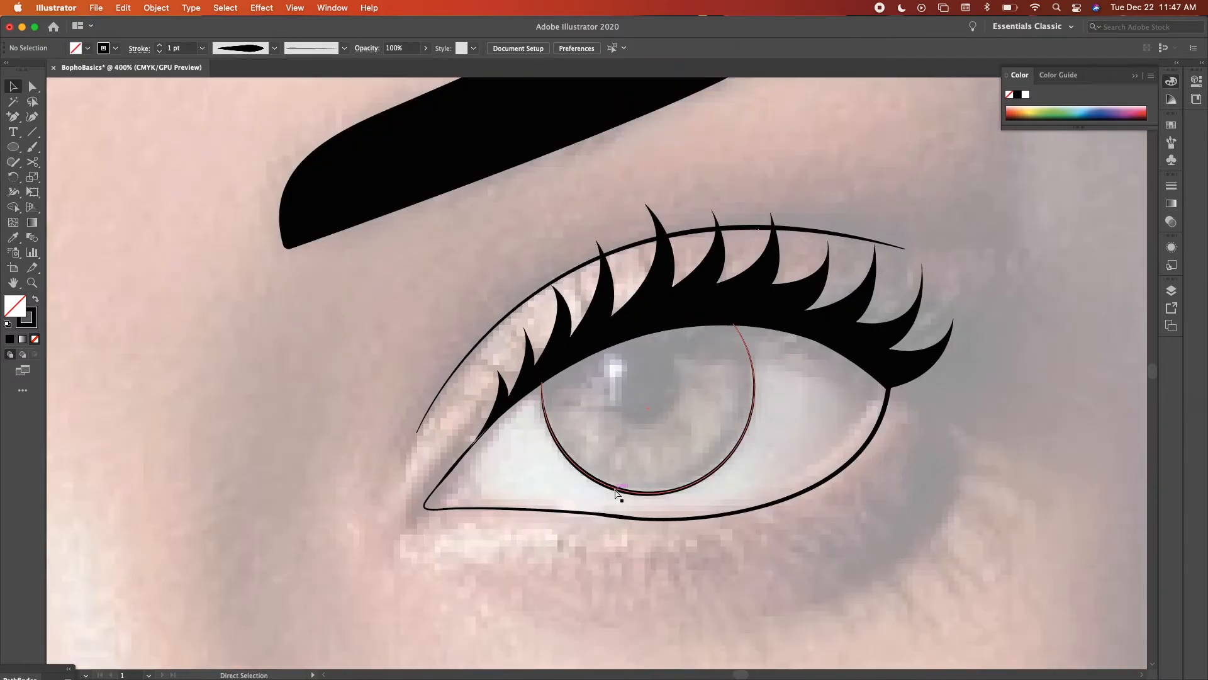
{"action": "key", "text": "super+minus"}
{"action": "scroll", "coordinate": [614, 488], "scroll_direction": "left", "scroll_amount": 10}
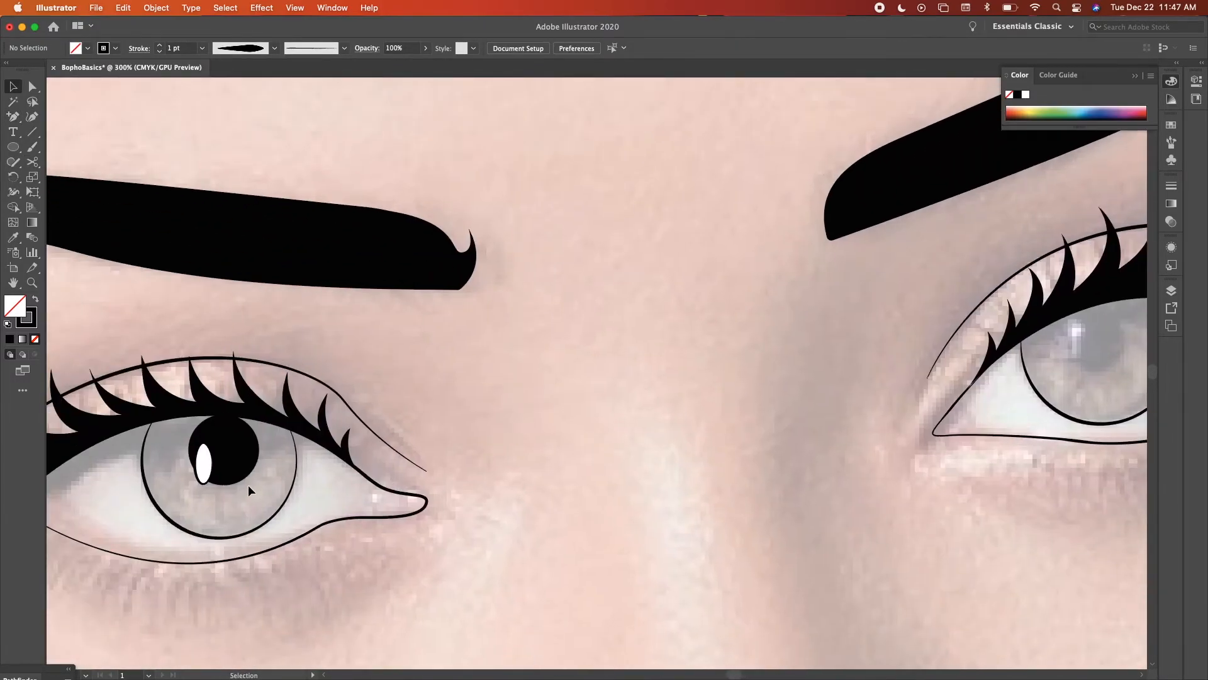
{"action": "left_click_drag", "start_coordinate": [200, 465], "coordinate": [142, 436]}
{"action": "left_click", "coordinate": [258, 479]}
{"action": "left_click", "coordinate": [227, 467]}
{"action": "left_click", "coordinate": [205, 466], "text": "shift"}
{"action": "scroll", "coordinate": [206, 466], "scroll_direction": "right", "scroll_amount": 5}
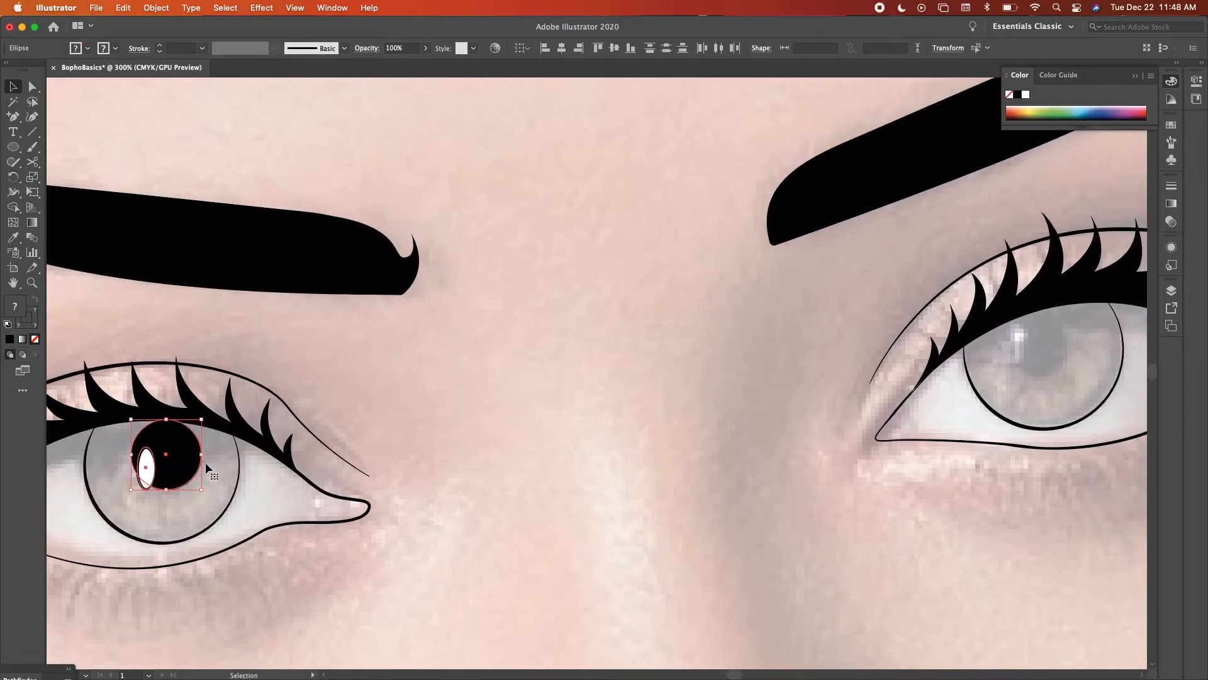
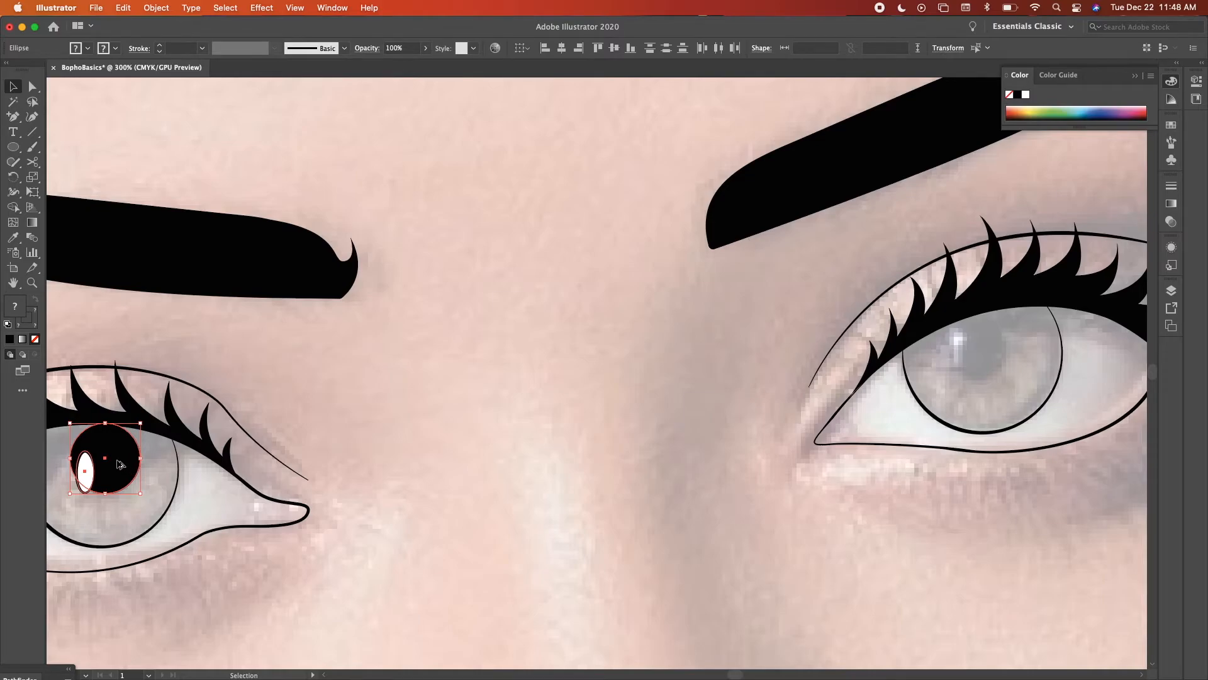
{"action": "left_click_drag", "start_coordinate": [121, 464], "coordinate": [992, 371]}
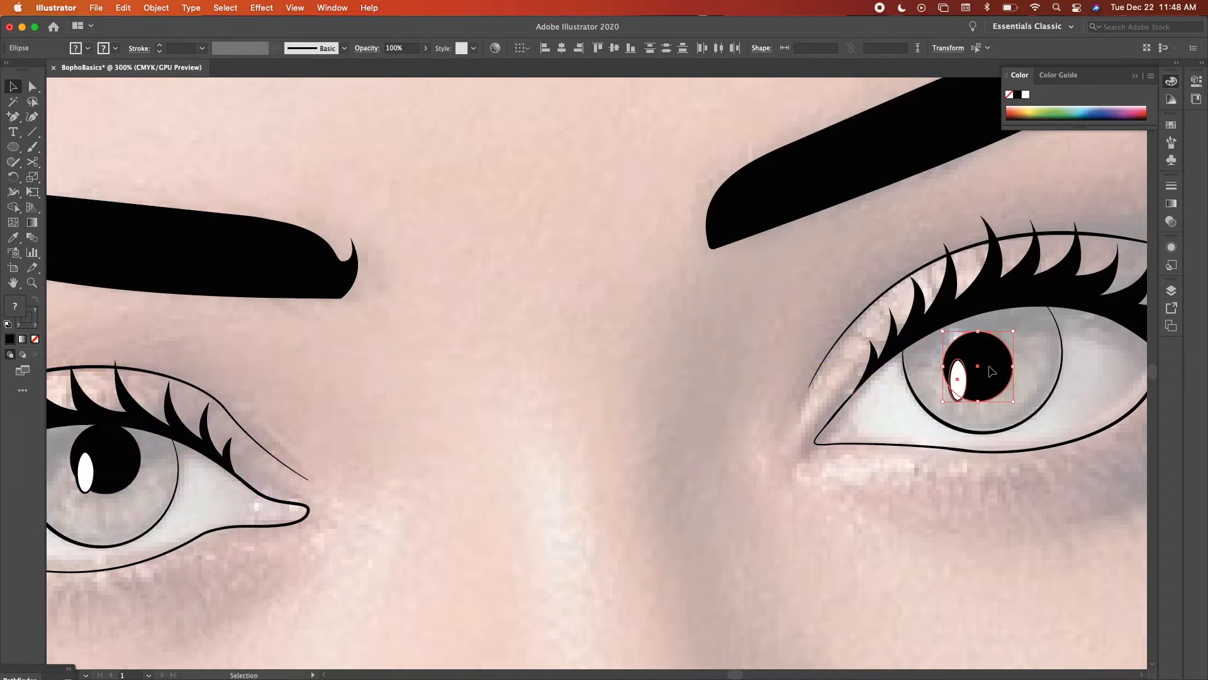
{"action": "left_click", "coordinate": [1070, 350]}
Move the copied pupil and highlight up against the second eye's upper lid and deselect them.
{"action": "scroll", "coordinate": [1069, 350], "scroll_direction": "up", "scroll_amount": 5}
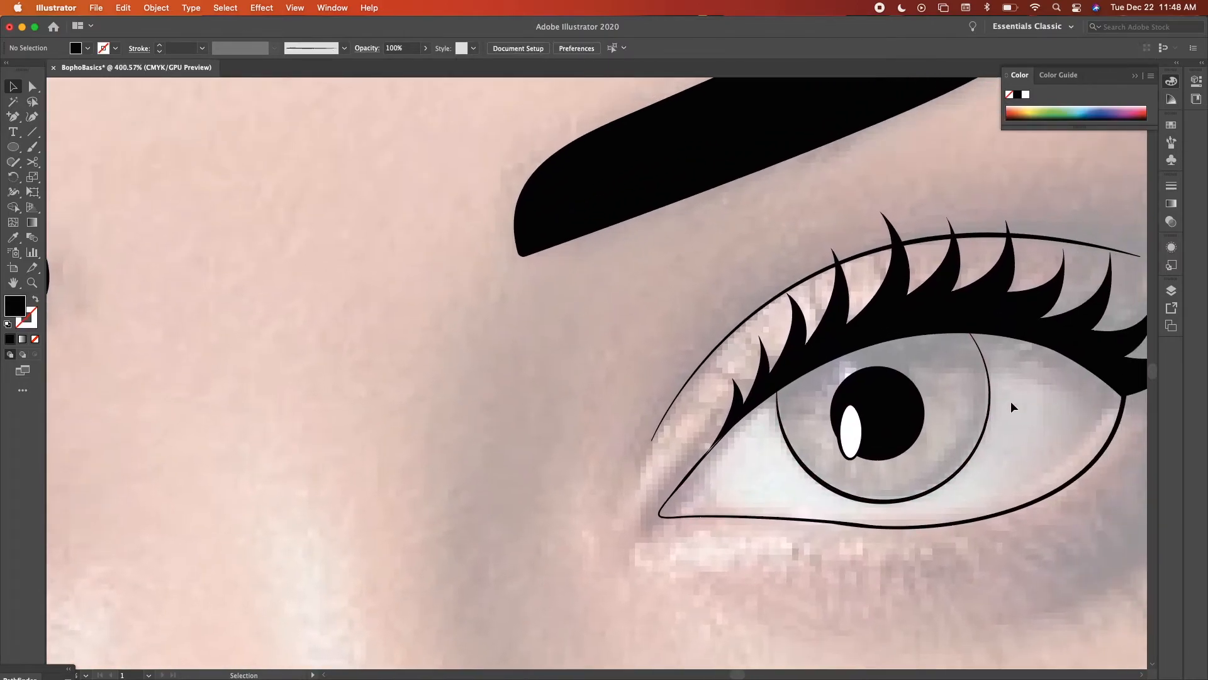
{"action": "left_click", "coordinate": [842, 437]}
{"action": "left_click_drag", "start_coordinate": [880, 412], "coordinate": [893, 392]}
{"action": "key", "text": "Right"}
{"action": "key", "text": "Right"}
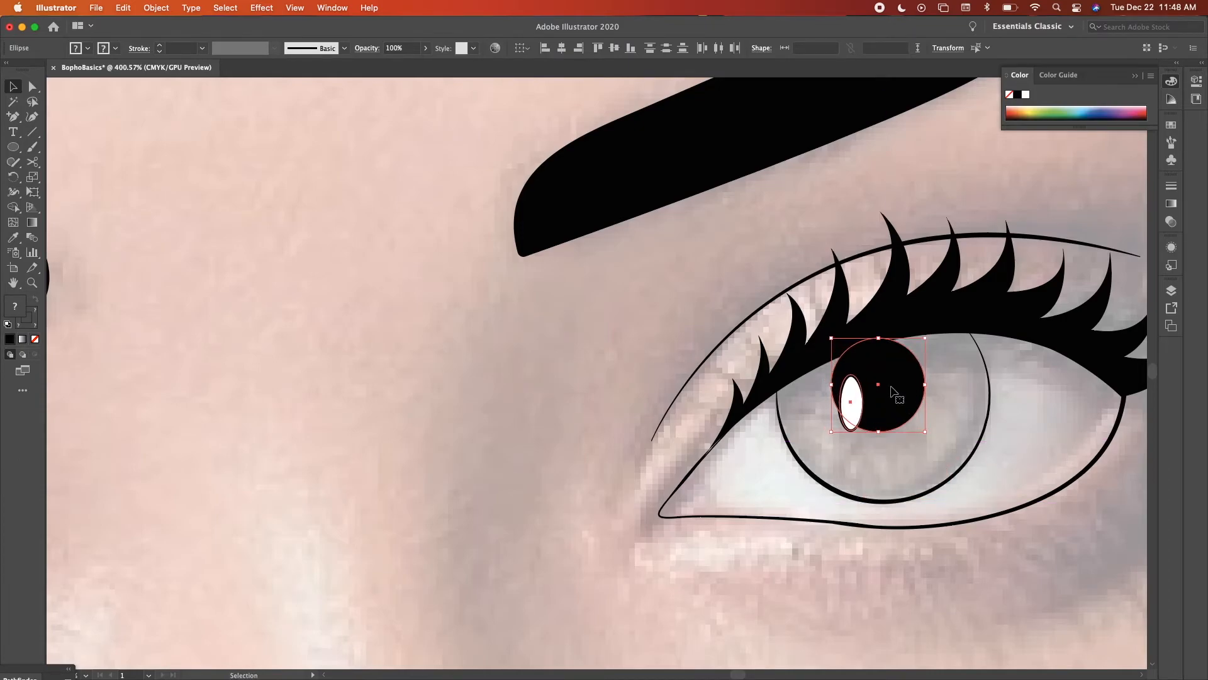
{"action": "left_click", "coordinate": [959, 394]}
Hide the photo layer, Layer 1, to check the eye and eyebrow line art alone, and show it again.
{"action": "key", "text": "super+minus"}
{"action": "key", "text": "super+minus"}
{"action": "key", "text": "super+minus"}
{"action": "key", "text": "super+minus"}
{"action": "key", "text": "super+minus"}
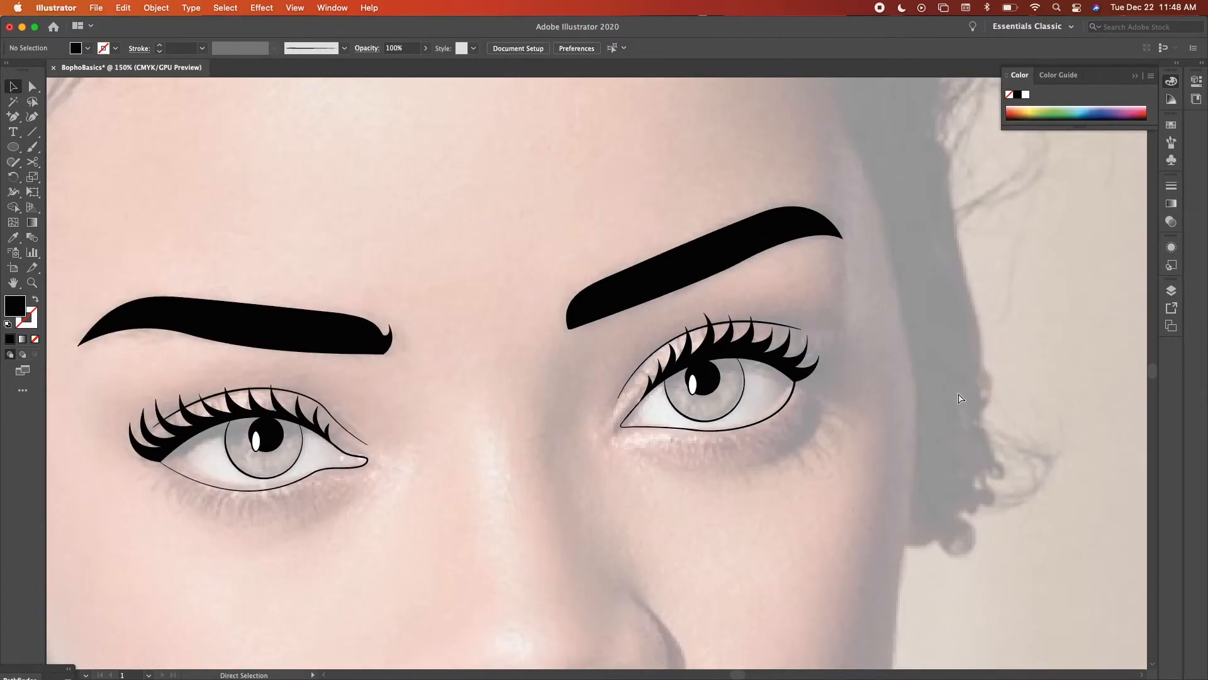
{"action": "key", "text": "super+minus"}
{"action": "key", "text": "super+minus"}
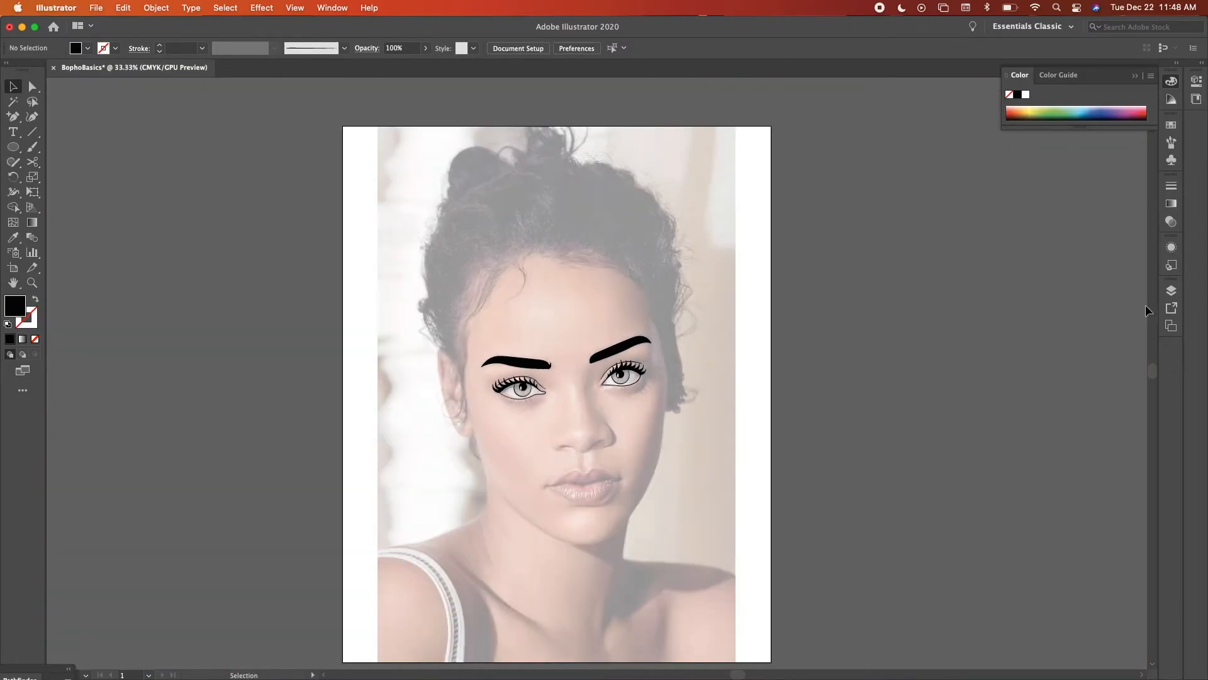
{"action": "left_click", "coordinate": [1171, 291]}
{"action": "left_click", "coordinate": [1017, 318]}
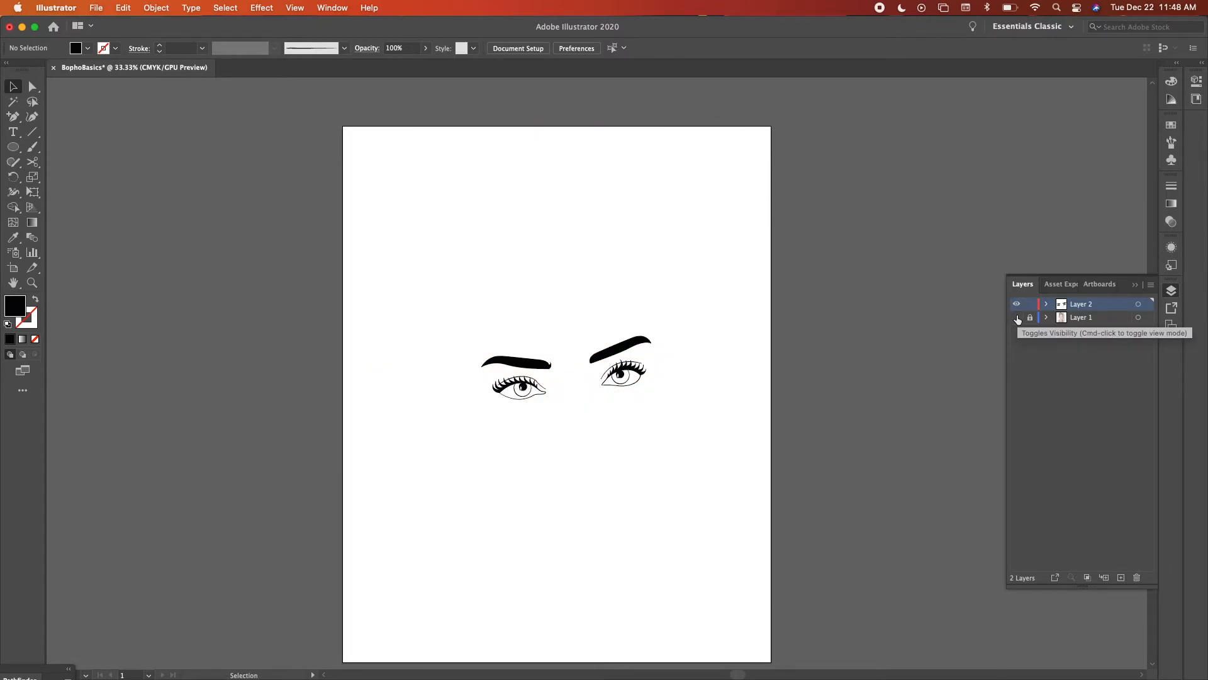
{"action": "left_click", "coordinate": [1017, 318]}
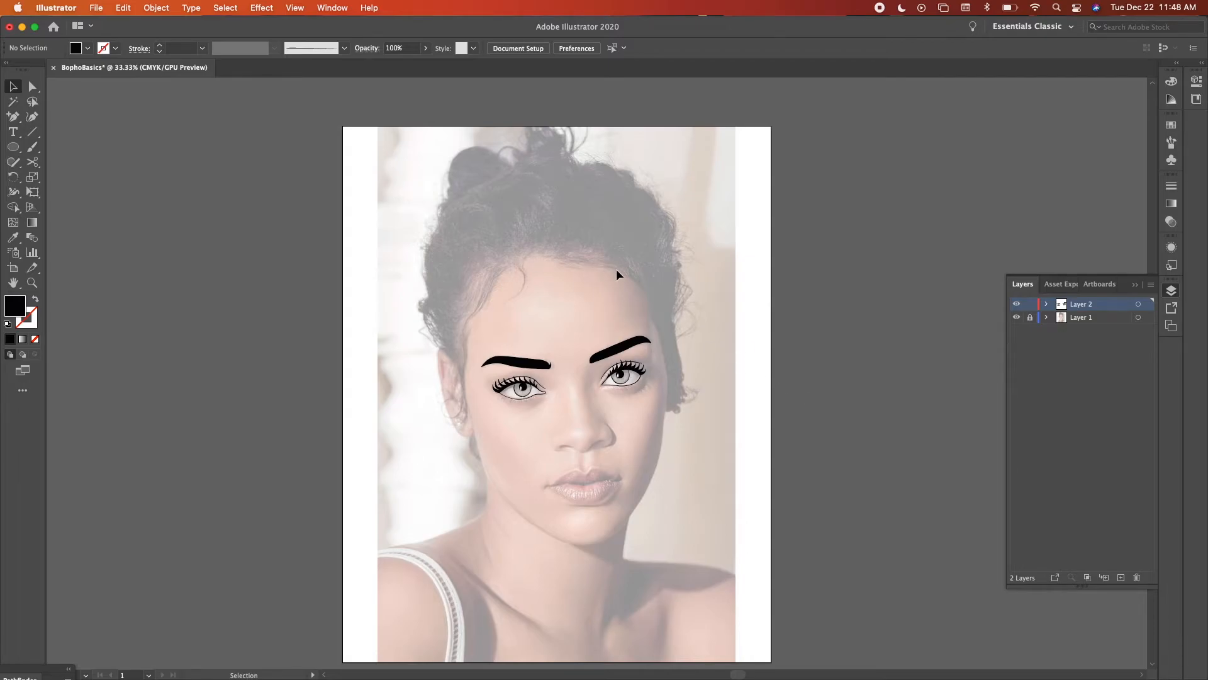
Examine the photo's hairline, face, neck and shoulders for the next parts to trace.
{"action": "scroll", "coordinate": [614, 268], "scroll_direction": "up", "scroll_amount": 3}
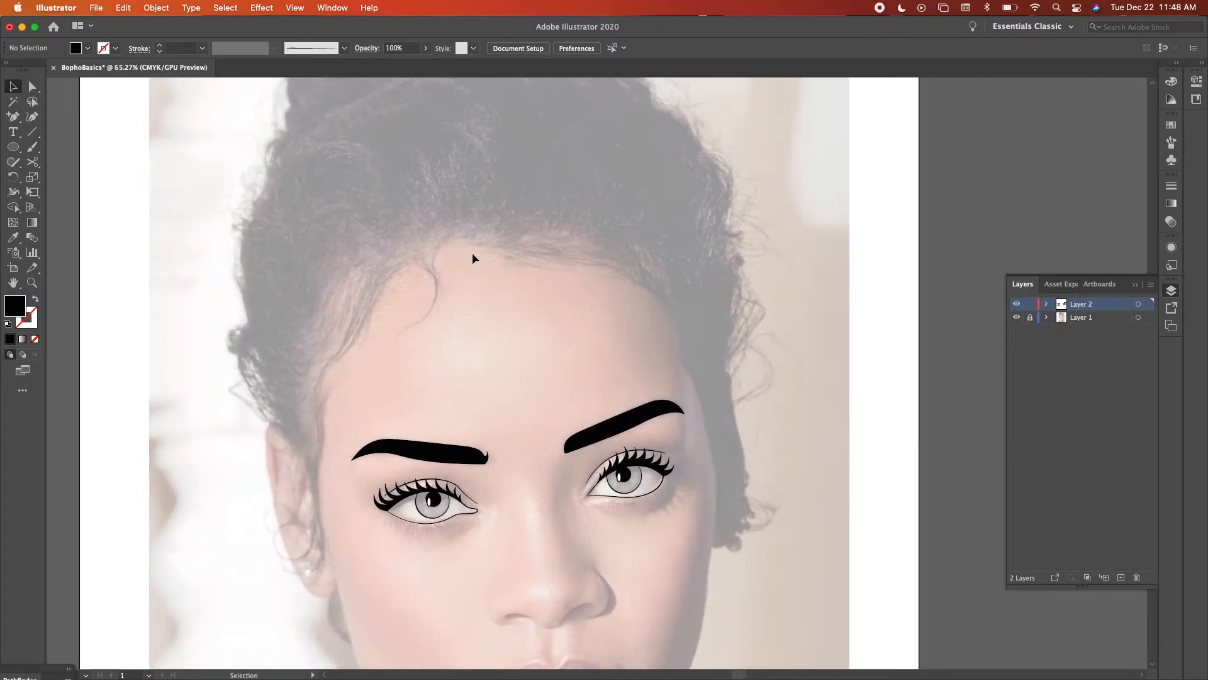
{"action": "scroll", "coordinate": [473, 257], "scroll_direction": "up", "scroll_amount": 2}
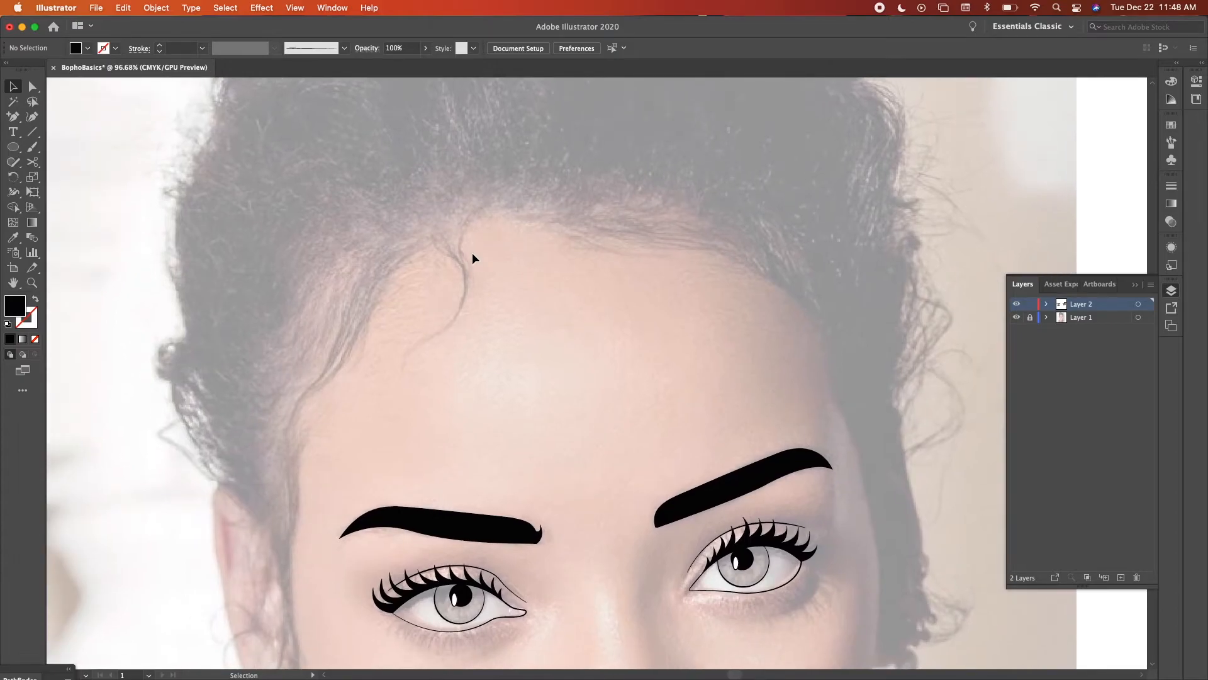
{"action": "key", "text": "p"}
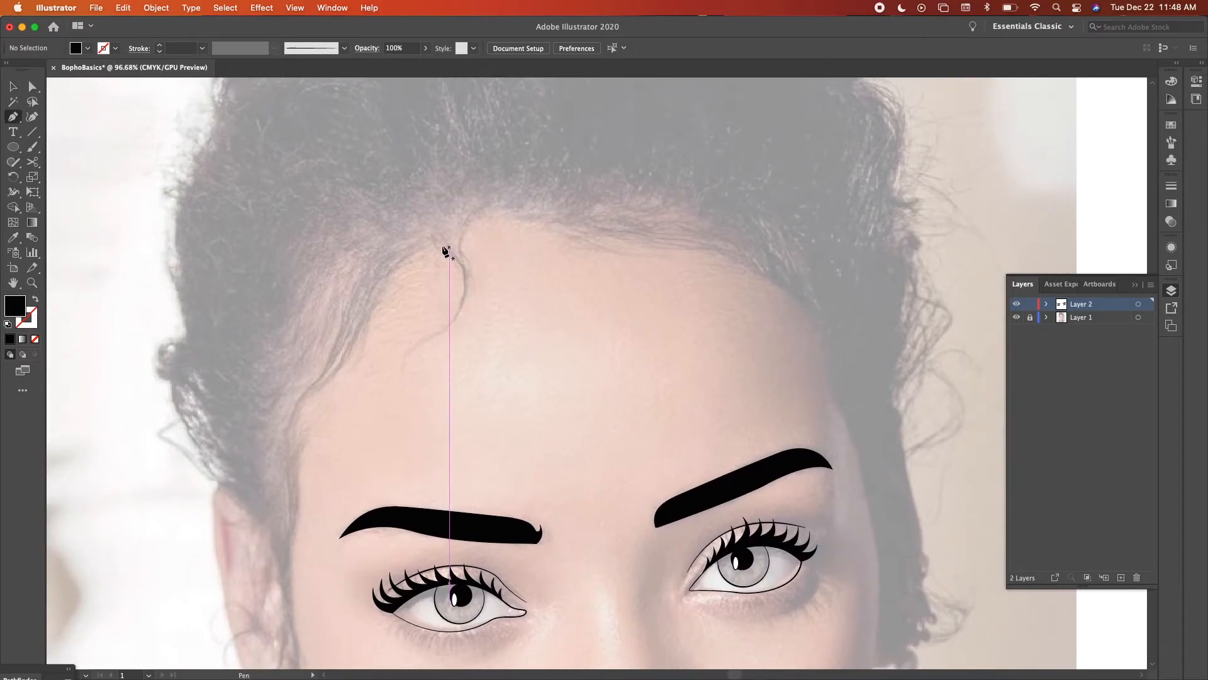
{"action": "scroll", "coordinate": [462, 265], "scroll_direction": "down", "scroll_amount": 3}
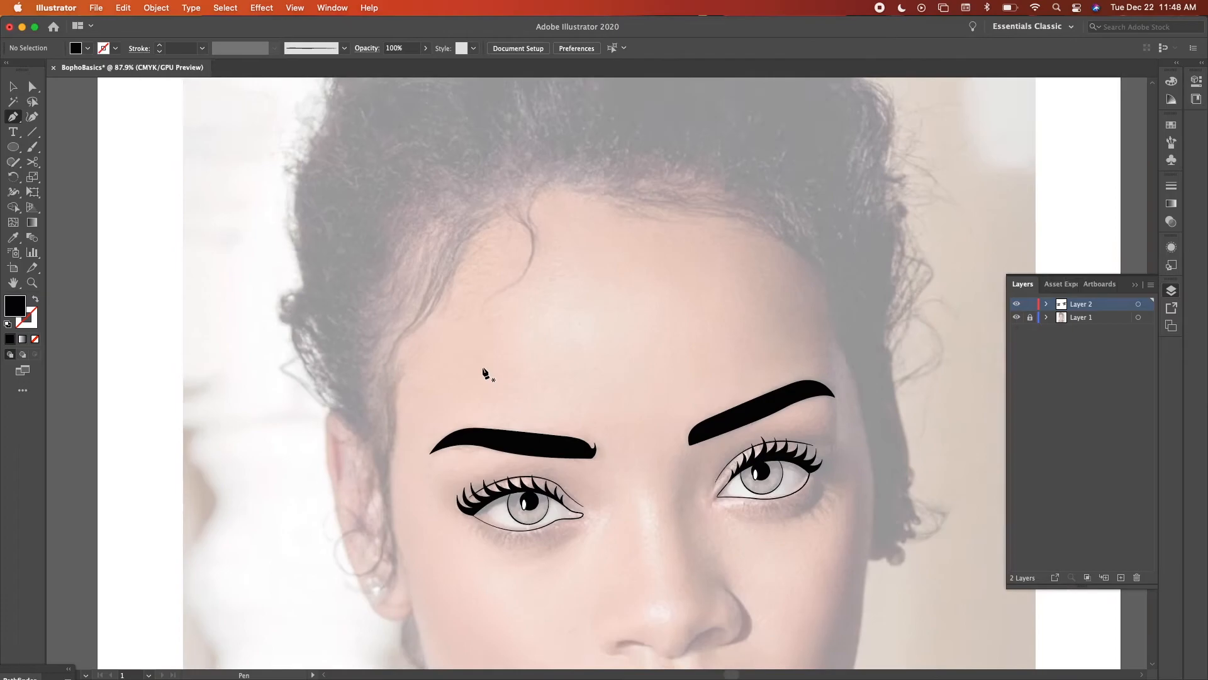
{"action": "scroll", "coordinate": [486, 375], "scroll_direction": "down", "scroll_amount": 1}
{"action": "scroll", "coordinate": [580, 485], "scroll_direction": "down", "scroll_amount": 4}
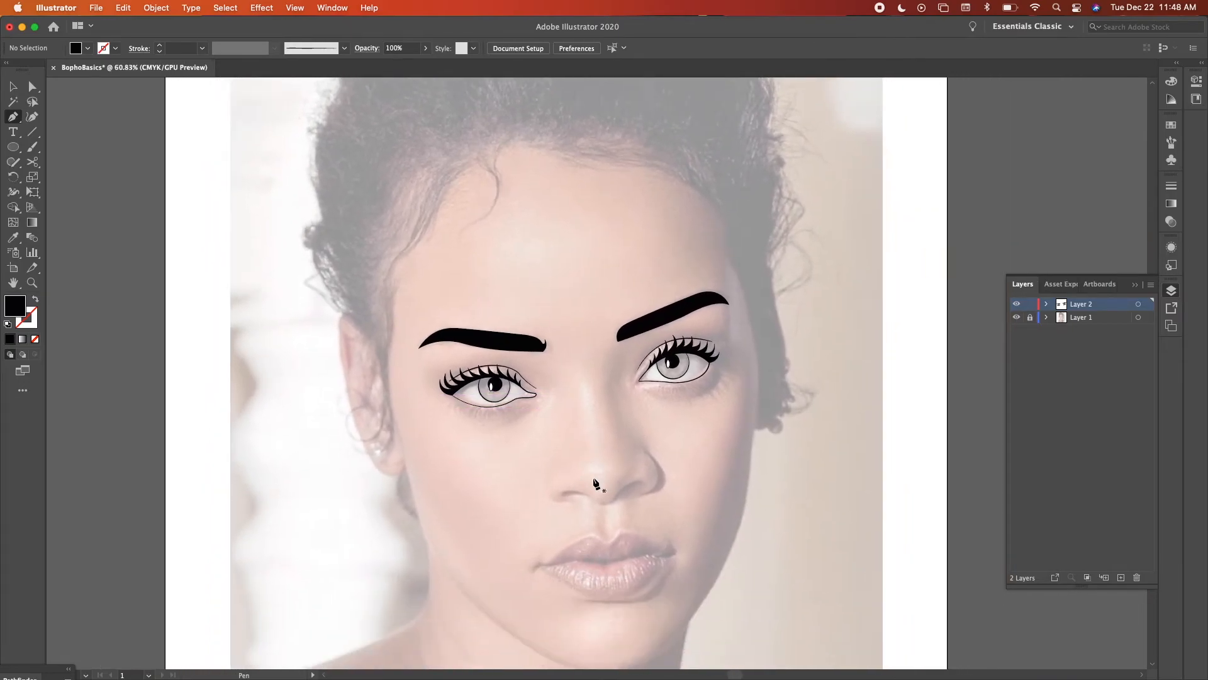
{"action": "scroll", "coordinate": [596, 483], "scroll_direction": "down", "scroll_amount": 5}
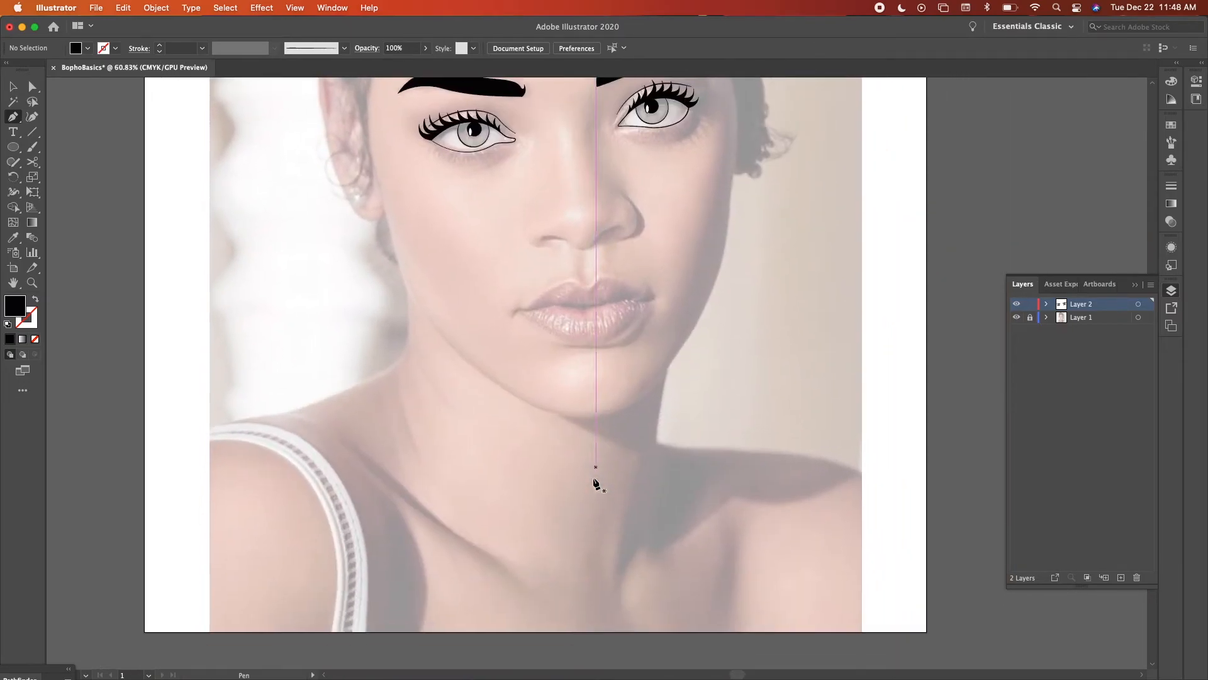
{"action": "scroll", "coordinate": [596, 483], "scroll_direction": "up", "scroll_amount": 4}
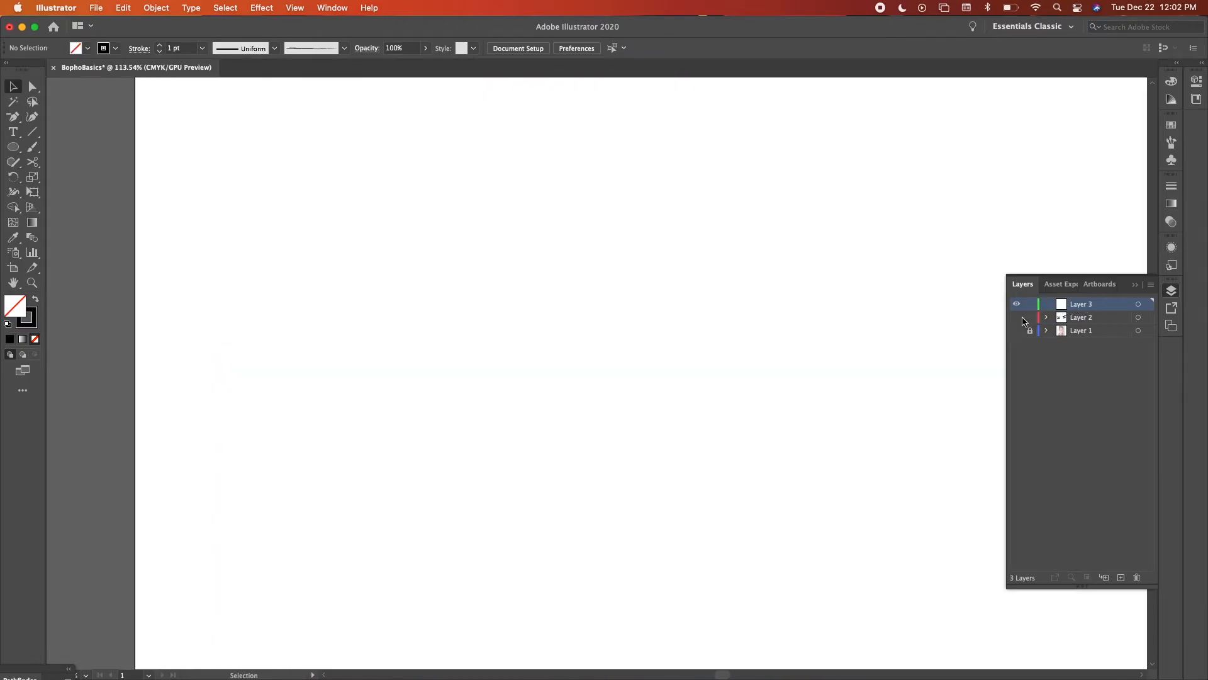
Make the photo and eye layers visible and remove the empty Layer 3.
{"action": "left_click", "coordinate": [1017, 330]}
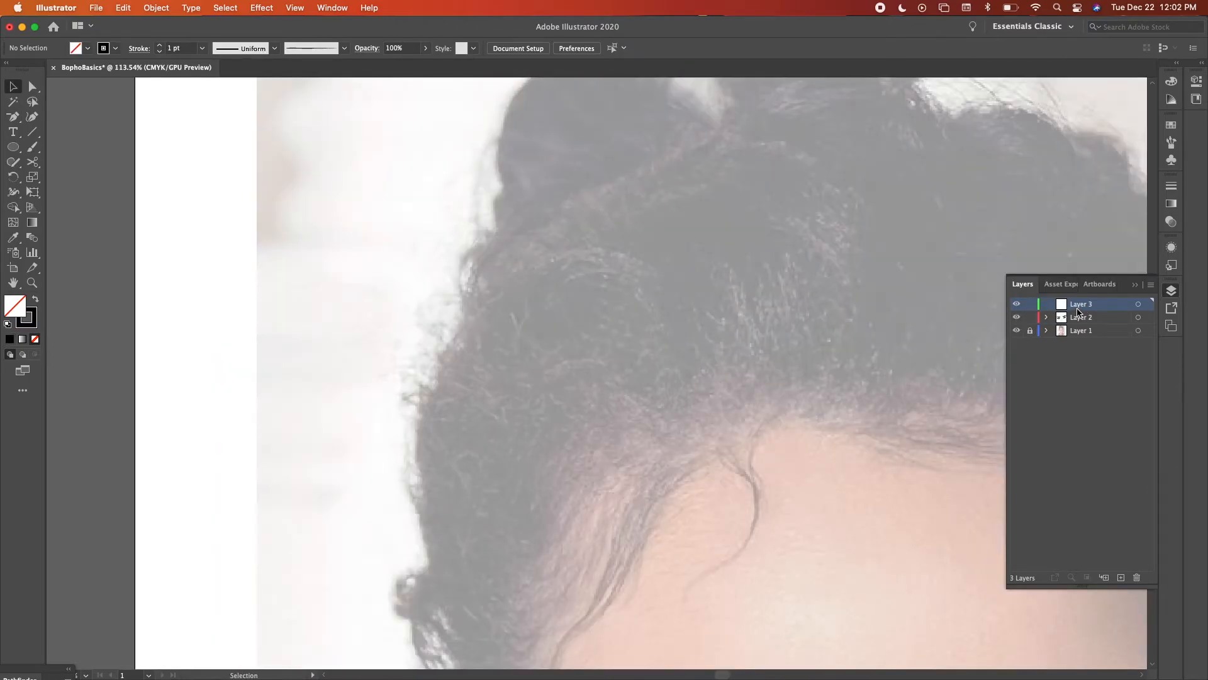
{"action": "scroll", "coordinate": [817, 412], "scroll_direction": "right", "scroll_amount": 2}
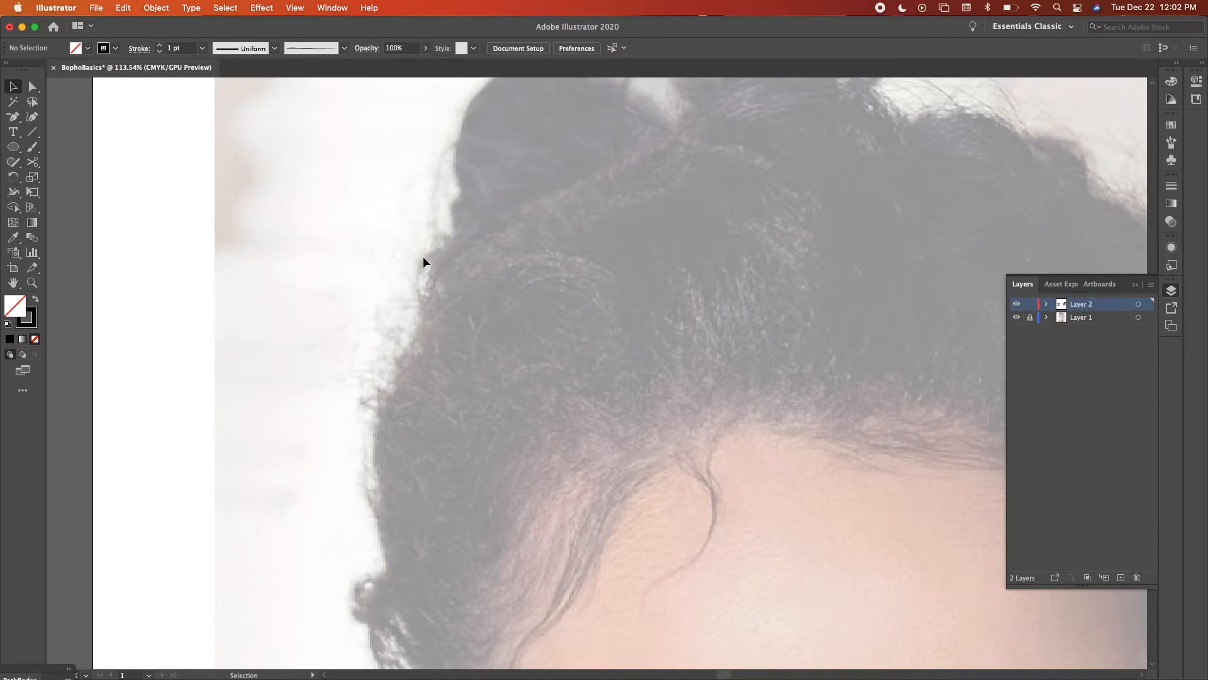
Inspect the anchor points at the inner end of the first eyebrow with Direct Selection, and deselect them.
{"action": "scroll", "coordinate": [423, 255], "scroll_direction": "down", "scroll_amount": 10}
{"action": "scroll", "coordinate": [423, 255], "scroll_direction": "right", "scroll_amount": 3}
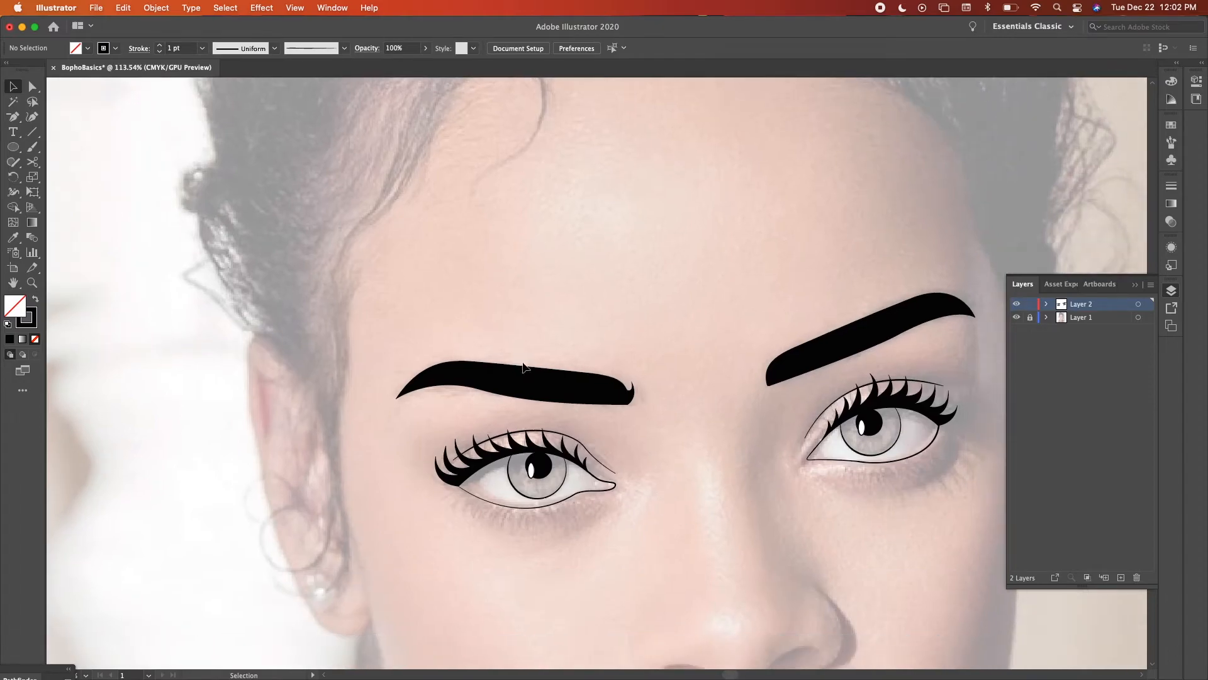
{"action": "left_click", "coordinate": [524, 368]}
{"action": "left_click", "coordinate": [704, 249]}
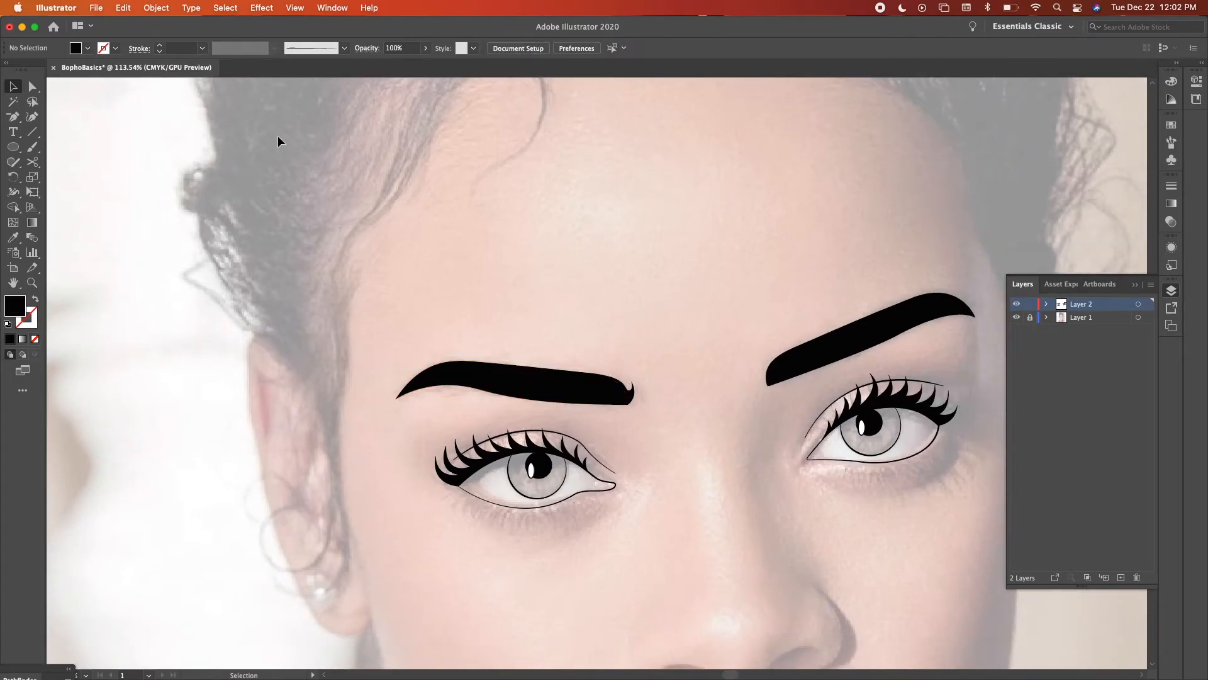
{"action": "left_click", "coordinate": [32, 87]}
{"action": "left_click", "coordinate": [626, 406]}
{"action": "scroll", "coordinate": [654, 433], "scroll_direction": "up", "scroll_amount": 3}
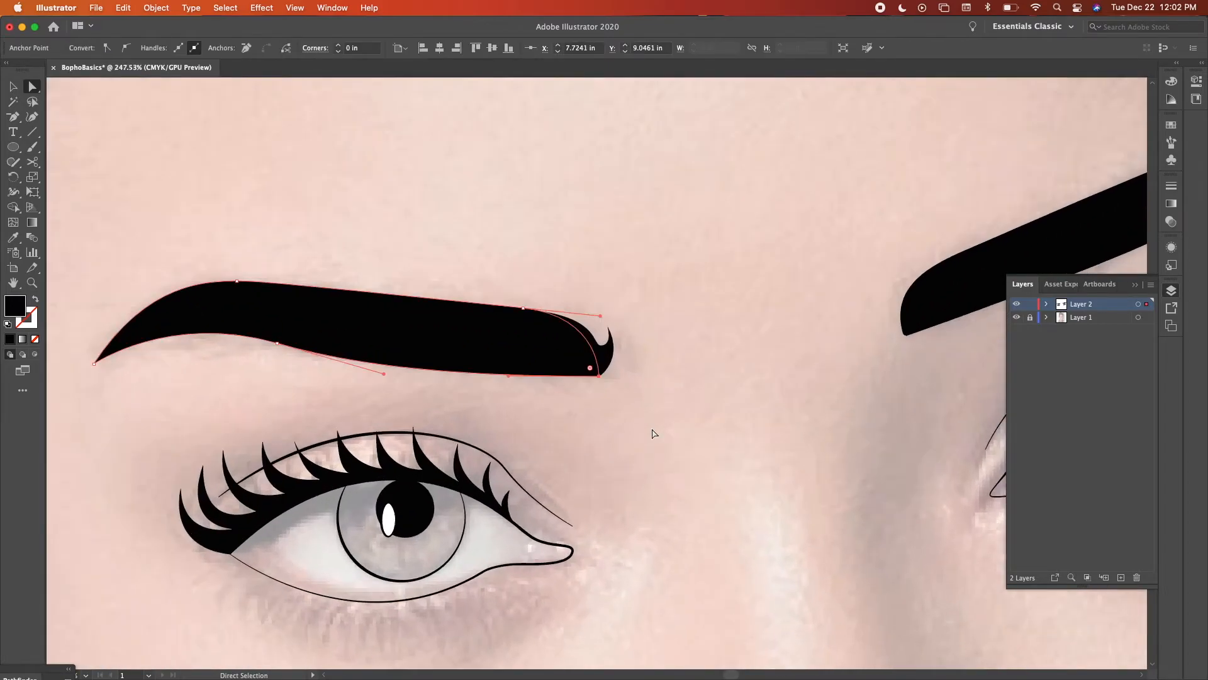
{"action": "scroll", "coordinate": [649, 462], "scroll_direction": "up", "scroll_amount": 4}
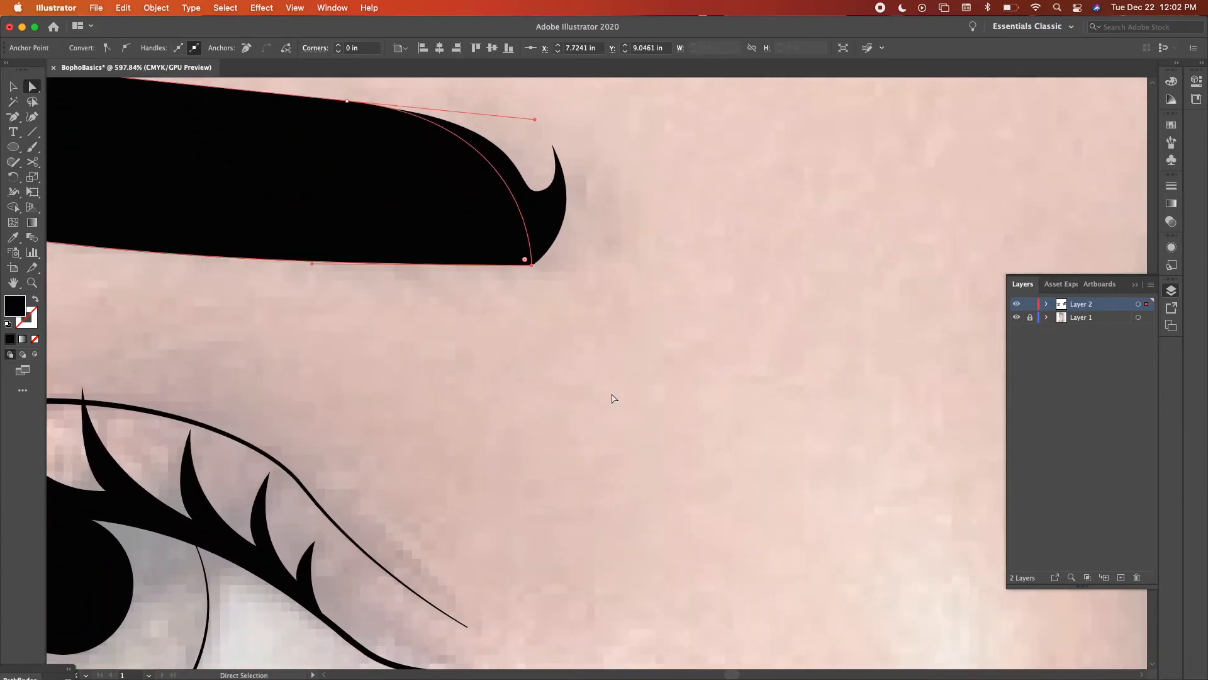
{"action": "scroll", "coordinate": [613, 398], "scroll_direction": "up", "scroll_amount": 3}
{"action": "scroll", "coordinate": [613, 398], "scroll_direction": "left", "scroll_amount": 2}
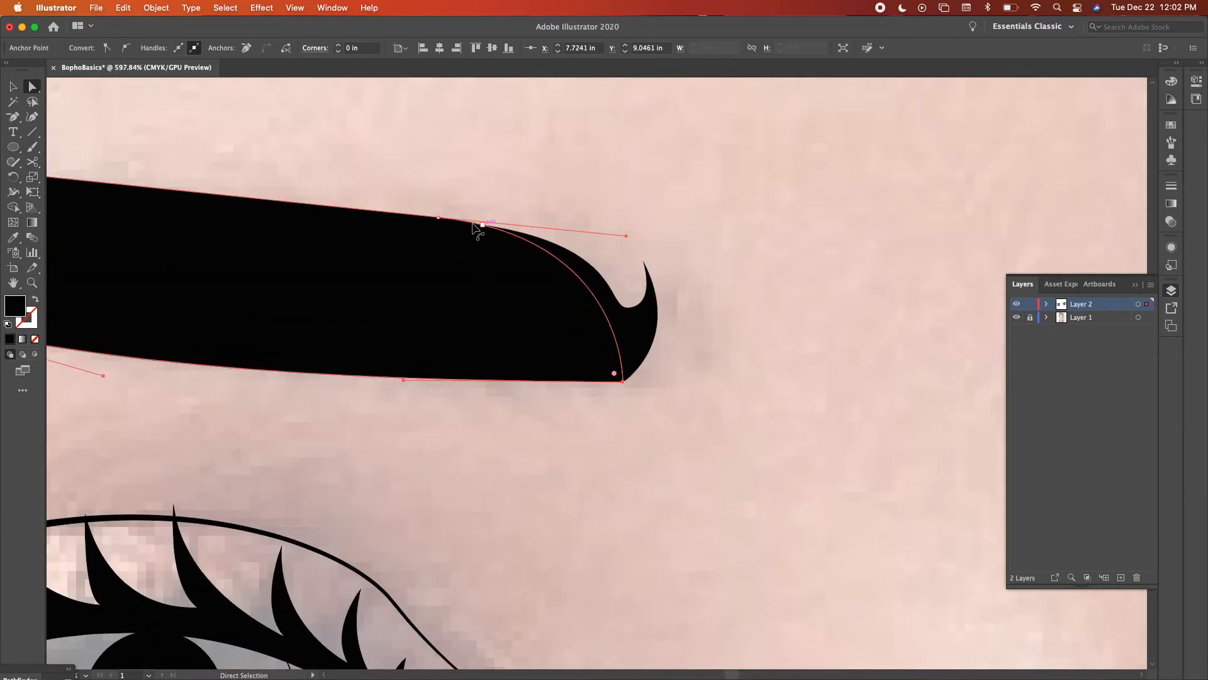
{"action": "left_click", "coordinate": [439, 219]}
{"action": "left_click", "coordinate": [668, 476]}
{"action": "scroll", "coordinate": [663, 466], "scroll_direction": "down", "scroll_amount": 6}
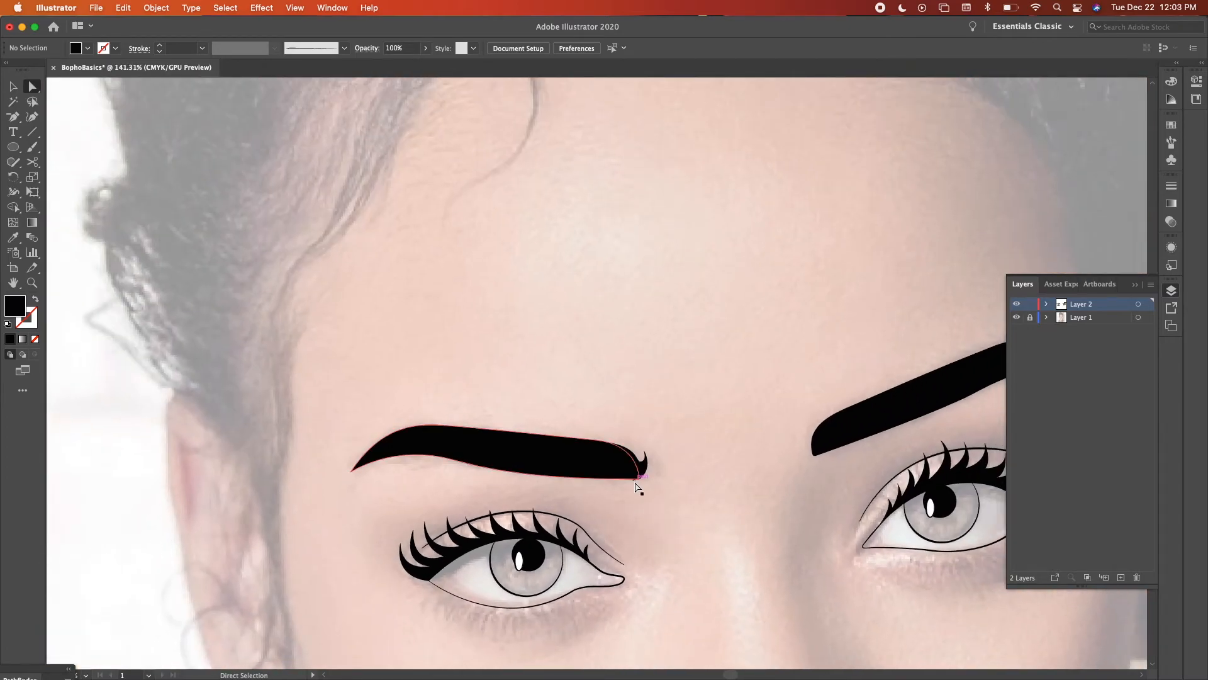
Start a Pen path at the sideburn in front of the ear and trace up the hair's outer edge beside the first eye.
{"action": "scroll", "coordinate": [640, 479], "scroll_direction": "down", "scroll_amount": 3}
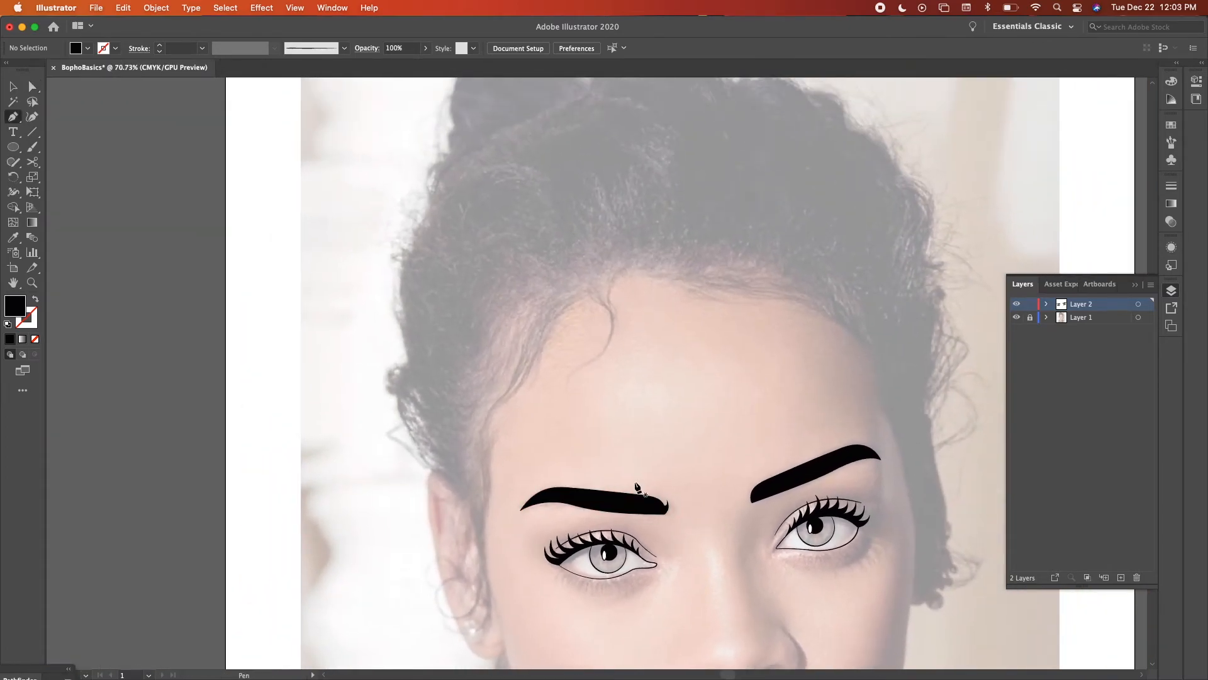
{"action": "scroll", "coordinate": [636, 485], "scroll_direction": "down", "scroll_amount": 3}
{"action": "scroll", "coordinate": [635, 484], "scroll_direction": "up", "scroll_amount": 5}
{"action": "scroll", "coordinate": [636, 485], "scroll_direction": "left", "scroll_amount": 2}
{"action": "scroll", "coordinate": [636, 484], "scroll_direction": "up", "scroll_amount": 1}
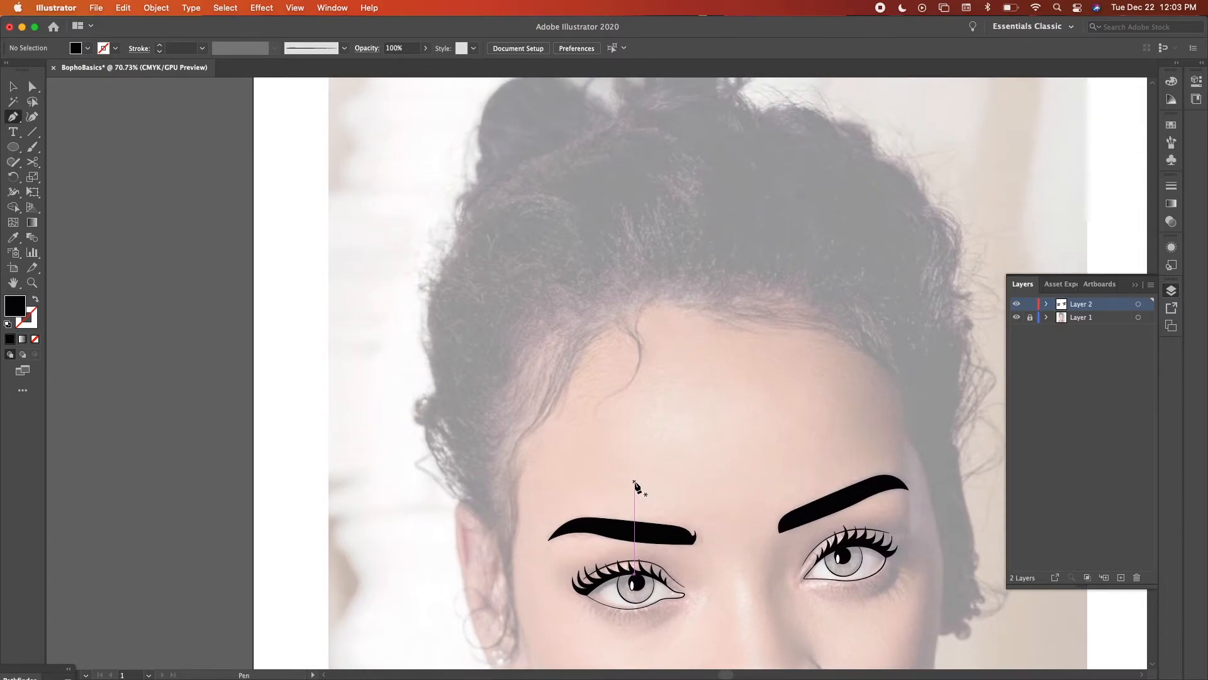
{"action": "scroll", "coordinate": [633, 478], "scroll_direction": "up", "scroll_amount": 3}
{"action": "scroll", "coordinate": [632, 478], "scroll_direction": "right", "scroll_amount": 1}
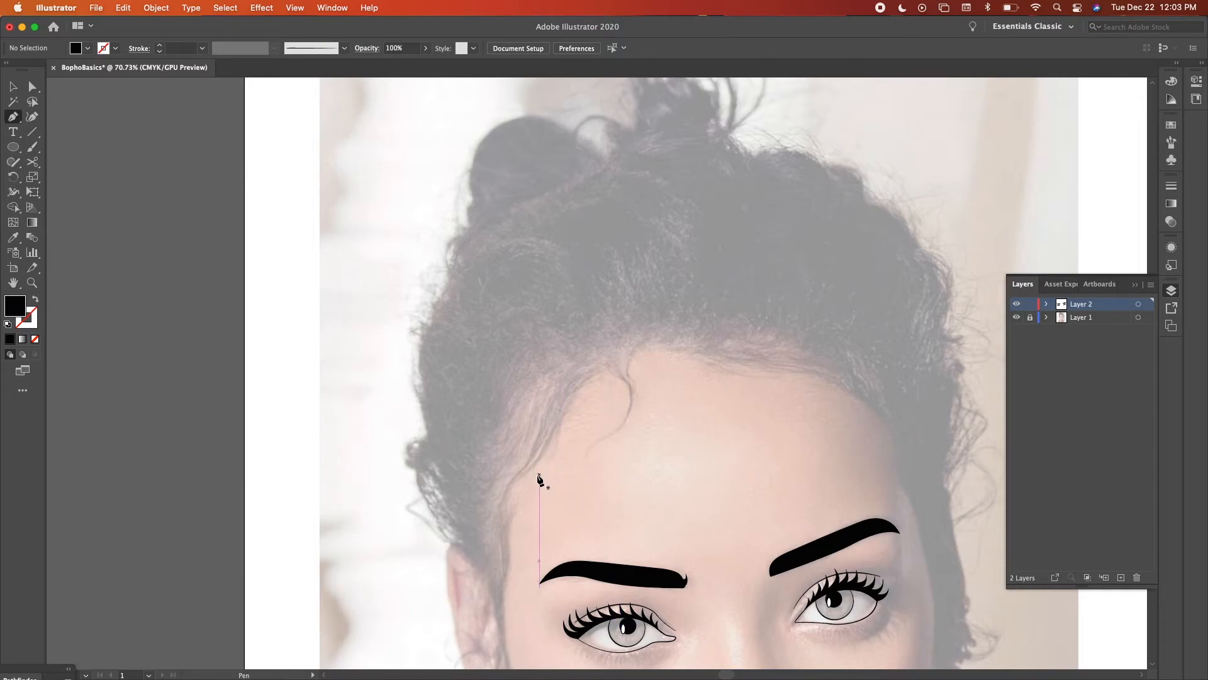
{"action": "scroll", "coordinate": [539, 478], "scroll_direction": "up", "scroll_amount": 2}
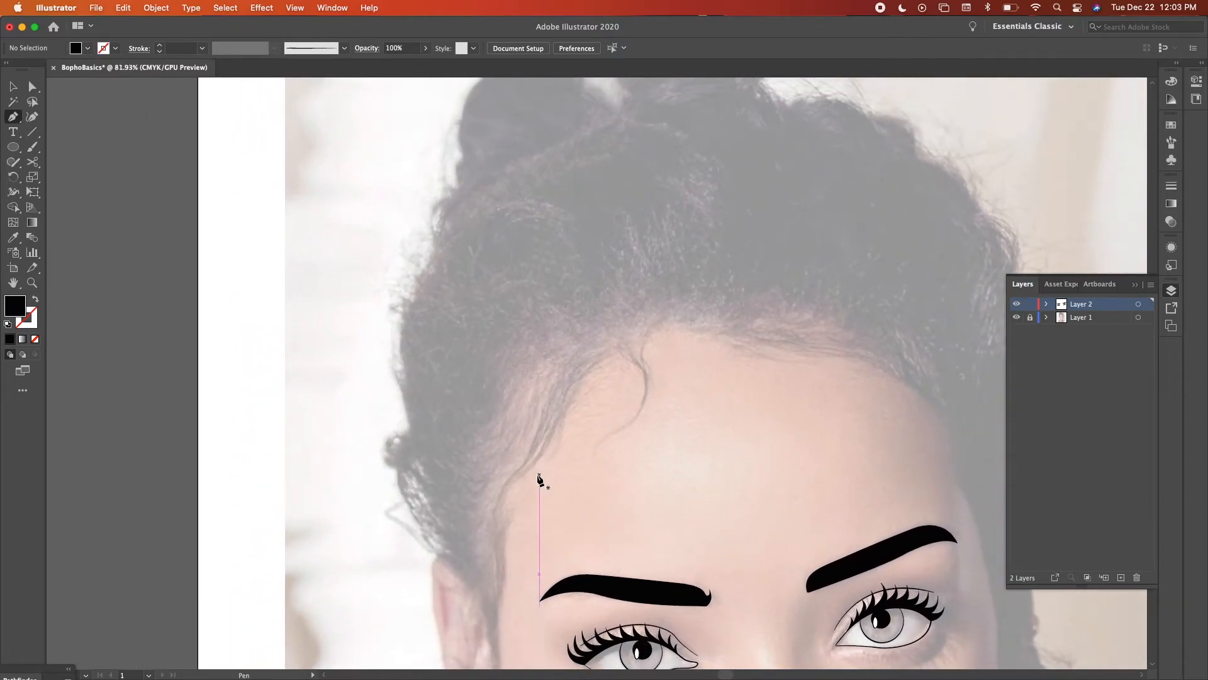
{"action": "scroll", "coordinate": [538, 478], "scroll_direction": "up", "scroll_amount": 2}
{"action": "scroll", "coordinate": [538, 478], "scroll_direction": "right", "scroll_amount": 2}
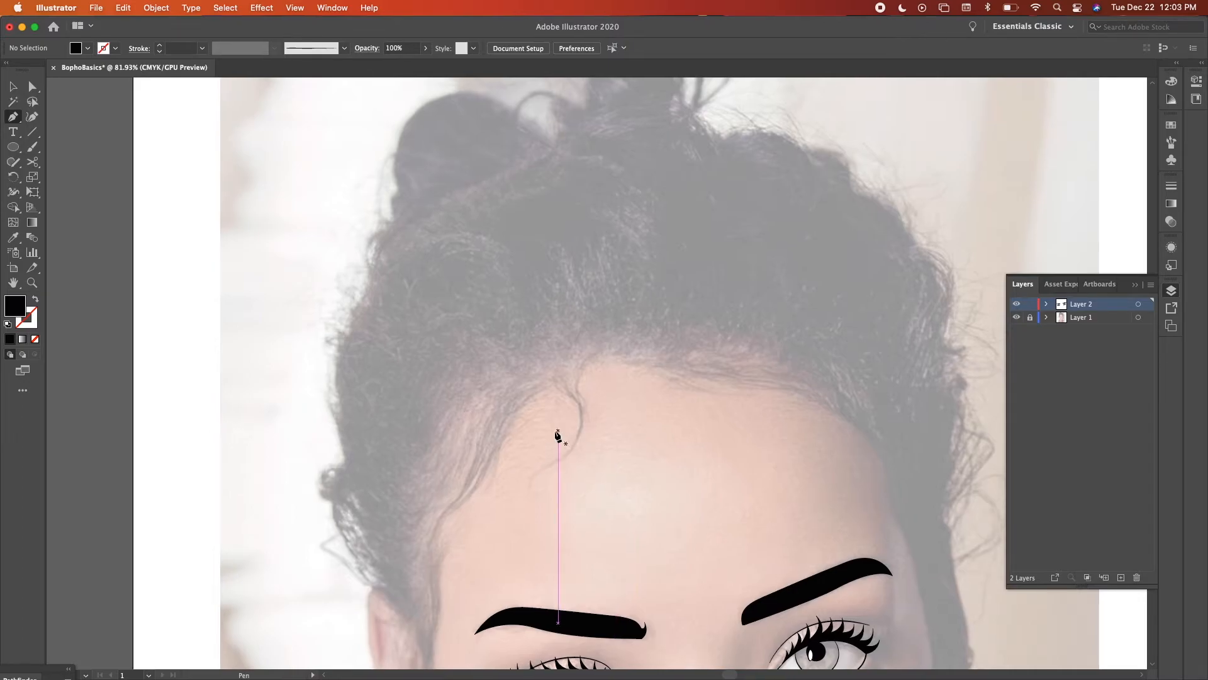
{"action": "scroll", "coordinate": [554, 432], "scroll_direction": "down", "scroll_amount": 3}
{"action": "scroll", "coordinate": [557, 434], "scroll_direction": "up", "scroll_amount": 6}
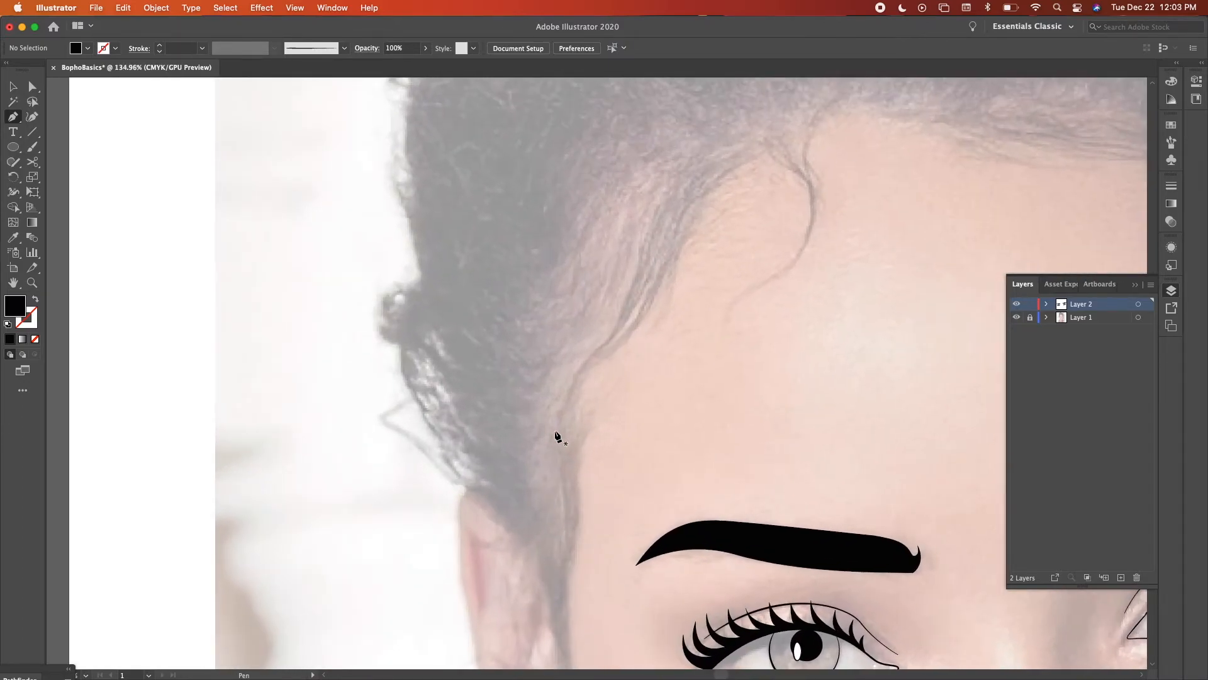
{"action": "scroll", "coordinate": [558, 435], "scroll_direction": "down", "scroll_amount": 5}
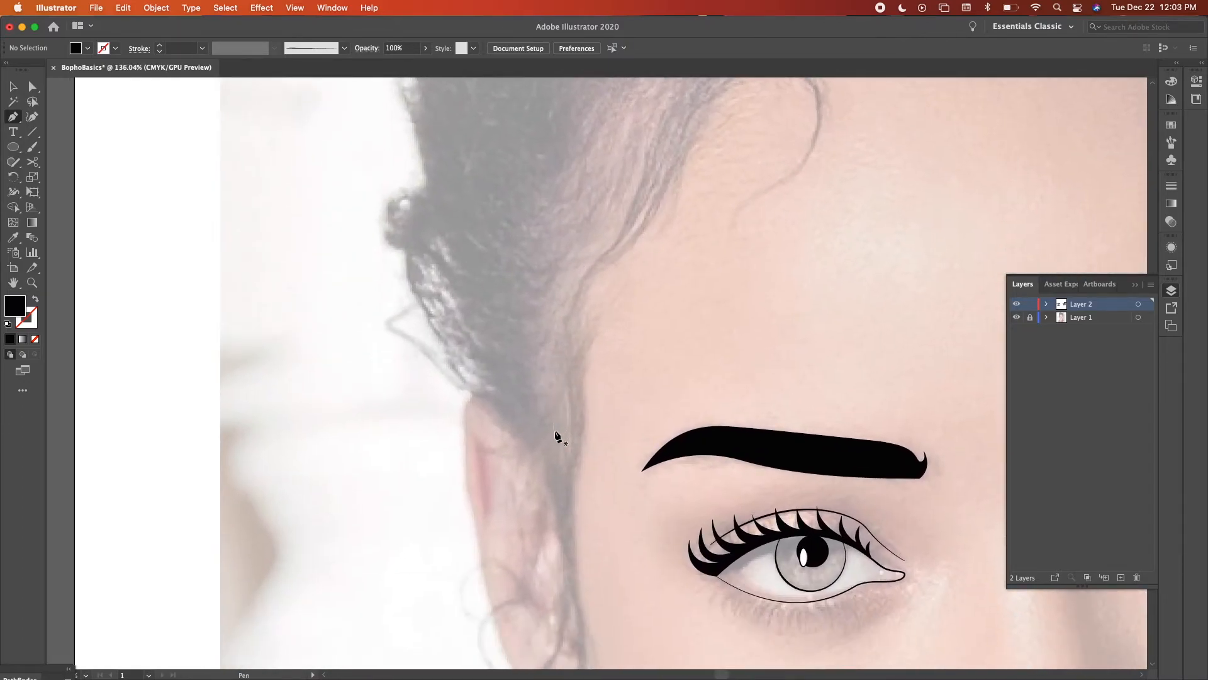
{"action": "scroll", "coordinate": [558, 435], "scroll_direction": "up", "scroll_amount": 2}
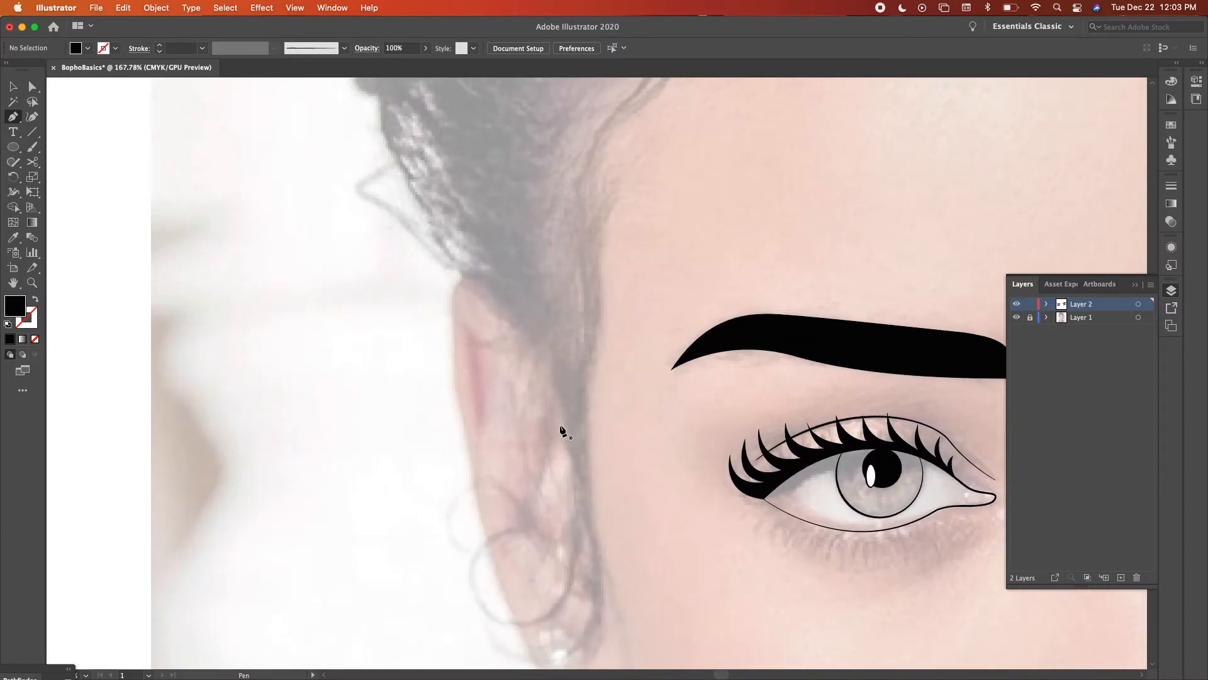
{"action": "left_click", "coordinate": [578, 464]}
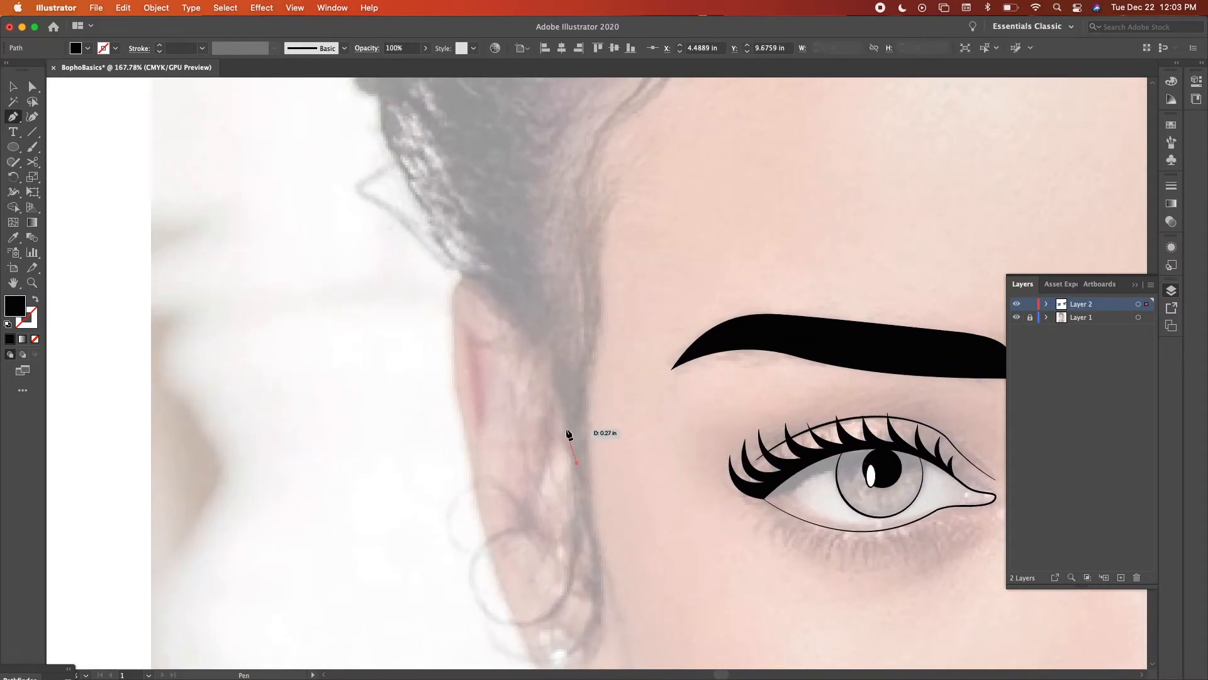
{"action": "left_click", "coordinate": [569, 413]}
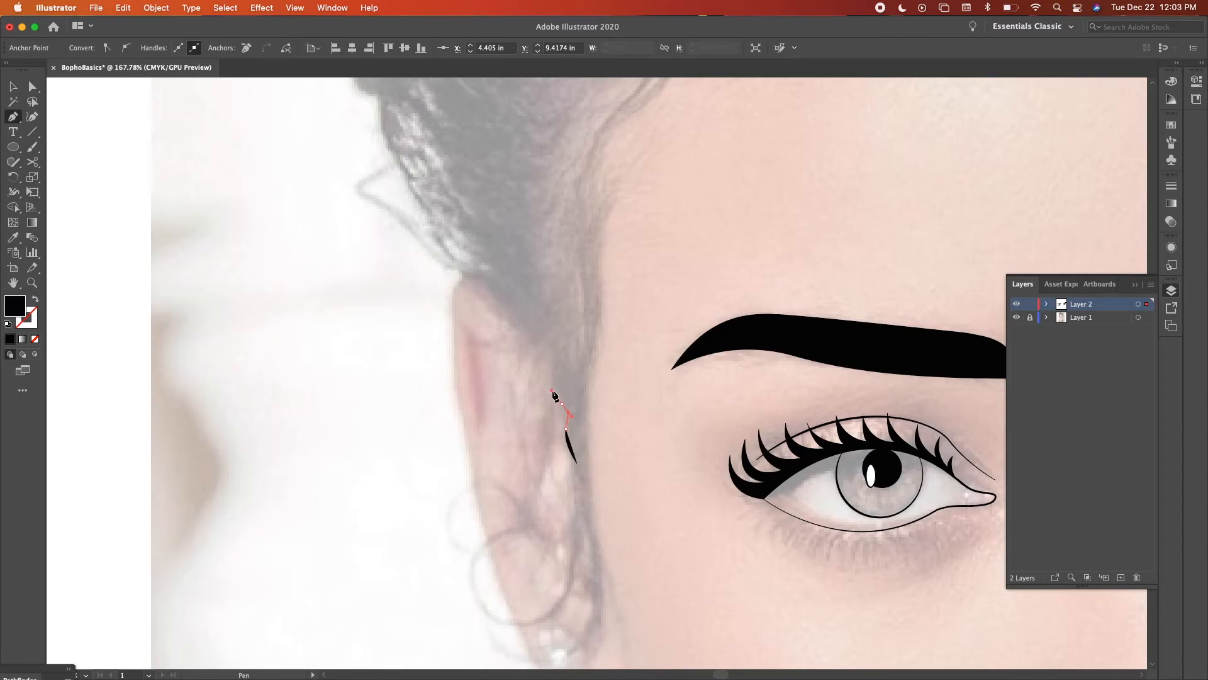
{"action": "left_click_drag", "start_coordinate": [507, 309], "coordinate": [491, 290]}
{"action": "scroll", "coordinate": [484, 289], "scroll_direction": "up", "scroll_amount": 5}
{"action": "scroll", "coordinate": [425, 228], "scroll_direction": "up", "scroll_amount": 2}
{"action": "left_click_drag", "start_coordinate": [418, 265], "coordinate": [455, 208]}
{"action": "scroll", "coordinate": [459, 208], "scroll_direction": "up", "scroll_amount": 4}
{"action": "left_click_drag", "start_coordinate": [498, 225], "coordinate": [493, 190]}
{"action": "scroll", "coordinate": [497, 195], "scroll_direction": "up", "scroll_amount": 6}
Continue the hair outline with curved Pen segments over the top of the head toward the opposite side.
{"action": "left_click_drag", "start_coordinate": [542, 228], "coordinate": [562, 198]}
{"action": "scroll", "coordinate": [562, 198], "scroll_direction": "up", "scroll_amount": 6}
{"action": "left_click_drag", "start_coordinate": [628, 313], "coordinate": [747, 245]}
{"action": "scroll", "coordinate": [626, 273], "scroll_direction": "up", "scroll_amount": 4}
{"action": "scroll", "coordinate": [705, 243], "scroll_direction": "right", "scroll_amount": 8}
{"action": "scroll", "coordinate": [743, 246], "scroll_direction": "right", "scroll_amount": 7}
{"action": "left_click_drag", "start_coordinate": [657, 185], "coordinate": [785, 189]}
{"action": "scroll", "coordinate": [785, 188], "scroll_direction": "right", "scroll_amount": 4}
{"action": "left_click_drag", "start_coordinate": [743, 250], "coordinate": [834, 236]}
{"action": "scroll", "coordinate": [834, 238], "scroll_direction": "right", "scroll_amount": 8}
{"action": "left_click_drag", "start_coordinate": [674, 185], "coordinate": [712, 209]}
Trace the hair's outer edge down the far side and around the sideburn, switching the path to no fill and a black stroke.
{"action": "left_click_drag", "start_coordinate": [811, 299], "coordinate": [825, 383]}
{"action": "scroll", "coordinate": [861, 317], "scroll_direction": "down", "scroll_amount": 8}
{"action": "scroll", "coordinate": [829, 365], "scroll_direction": "down", "scroll_amount": 6}
{"action": "scroll", "coordinate": [825, 383], "scroll_direction": "down", "scroll_amount": 4}
{"action": "left_click_drag", "start_coordinate": [786, 390], "coordinate": [778, 416]}
{"action": "scroll", "coordinate": [778, 416], "scroll_direction": "down", "scroll_amount": 6}
{"action": "left_click", "coordinate": [35, 299]}
{"action": "scroll", "coordinate": [674, 309], "scroll_direction": "right", "scroll_amount": 3}
{"action": "left_click_drag", "start_coordinate": [651, 351], "coordinate": [648, 458]}
{"action": "scroll", "coordinate": [654, 403], "scroll_direction": "down", "scroll_amount": 4}
{"action": "scroll", "coordinate": [648, 458], "scroll_direction": "up", "scroll_amount": 3}
{"action": "left_click_drag", "start_coordinate": [654, 308], "coordinate": [643, 285]}
{"action": "scroll", "coordinate": [642, 284], "scroll_direction": "up", "scroll_amount": 7}
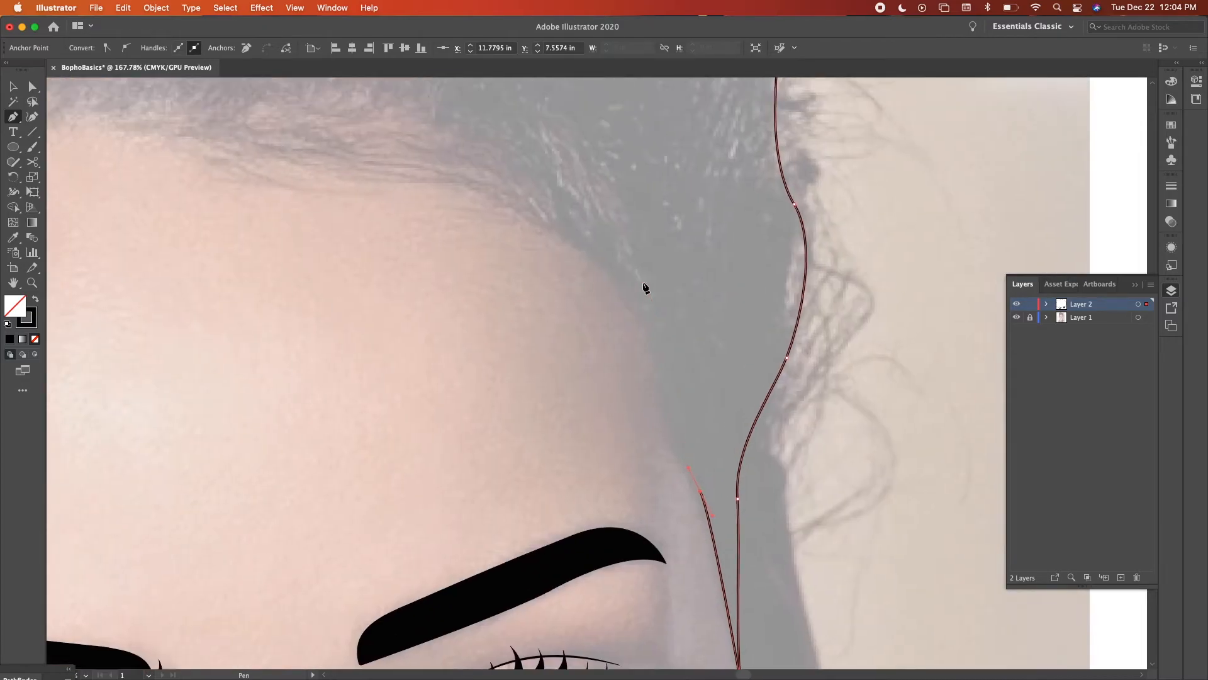
Trace the hair's inner edge up the far temple, across the forehead hairline and back down toward the first ear.
{"action": "scroll", "coordinate": [659, 300], "scroll_direction": "up", "scroll_amount": 3}
{"action": "scroll", "coordinate": [659, 300], "scroll_direction": "left", "scroll_amount": 3}
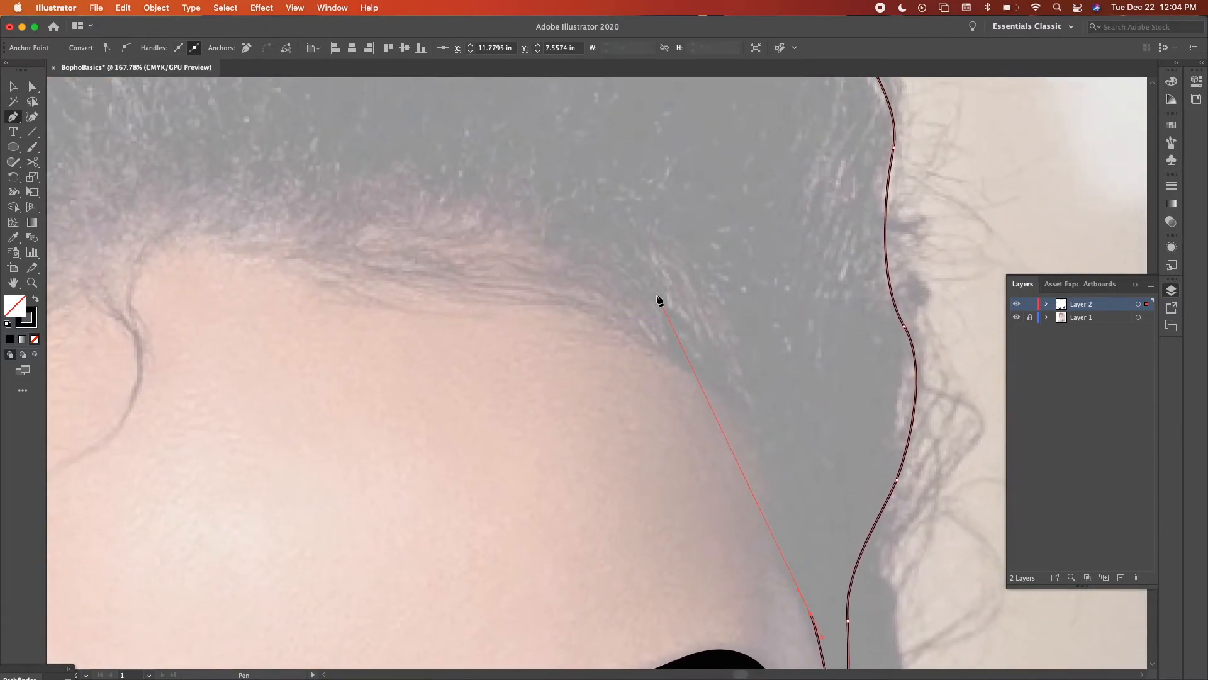
{"action": "scroll", "coordinate": [768, 413], "scroll_direction": "down", "scroll_amount": 2}
{"action": "scroll", "coordinate": [768, 413], "scroll_direction": "right", "scroll_amount": 1}
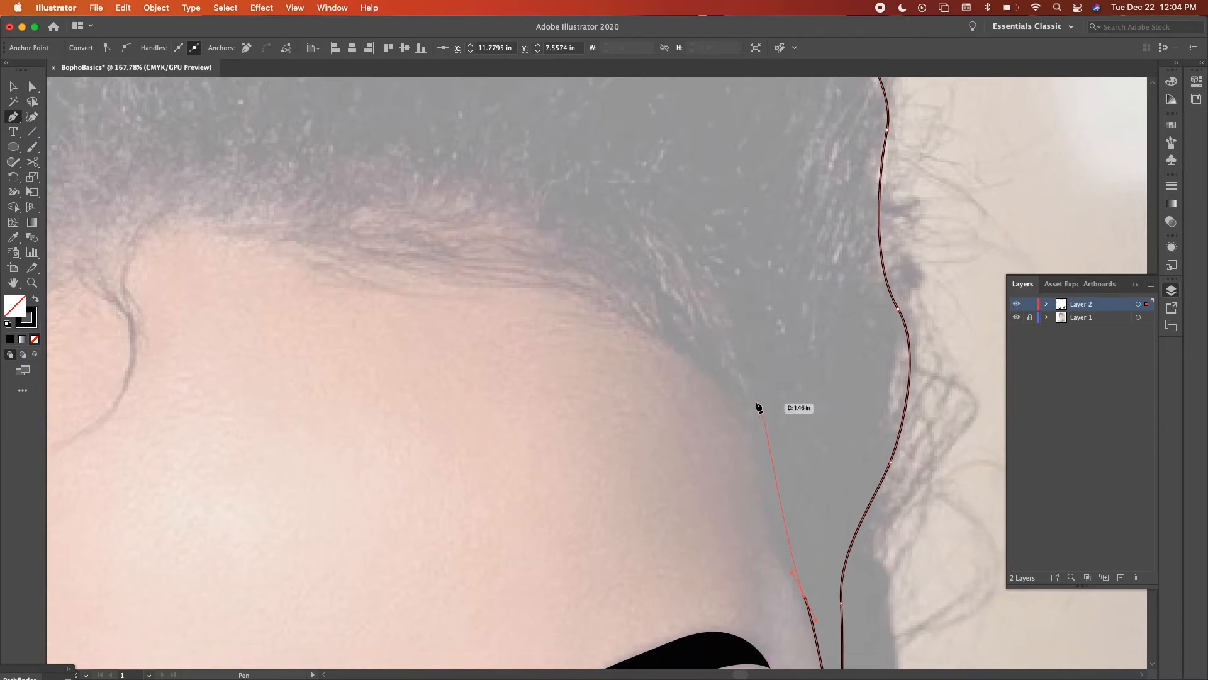
{"action": "left_click_drag", "start_coordinate": [752, 402], "coordinate": [744, 363]}
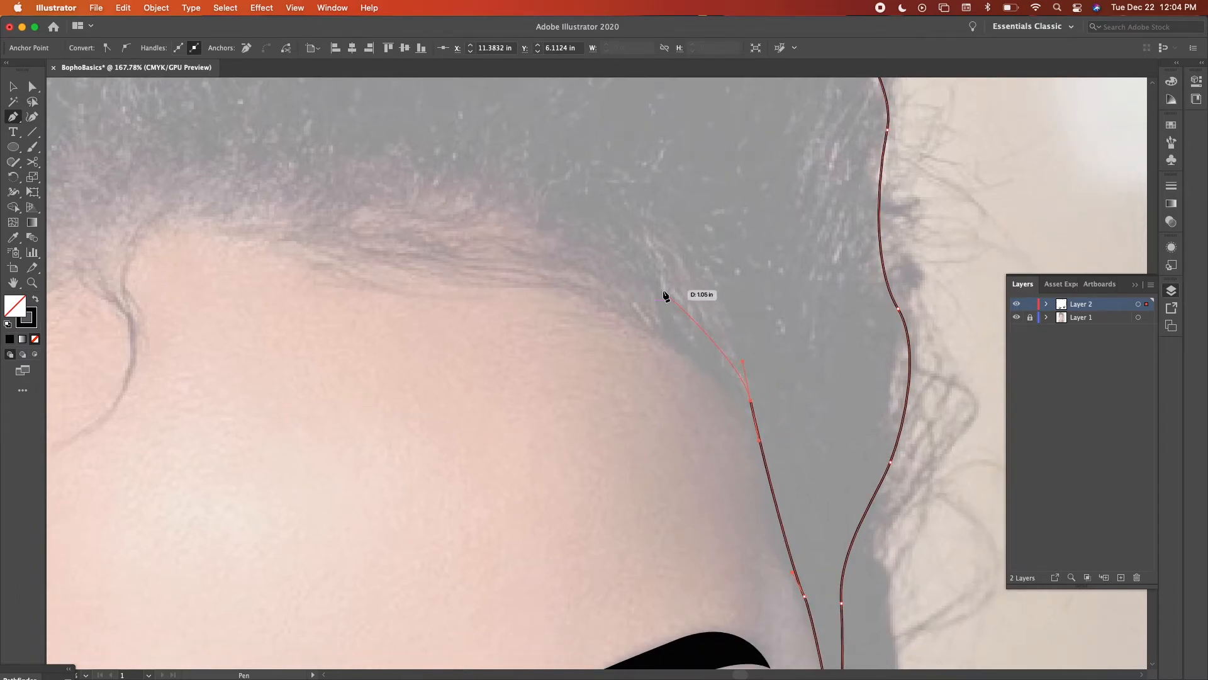
{"action": "scroll", "coordinate": [665, 296], "scroll_direction": "up", "scroll_amount": 1}
{"action": "scroll", "coordinate": [666, 296], "scroll_direction": "left", "scroll_amount": 1}
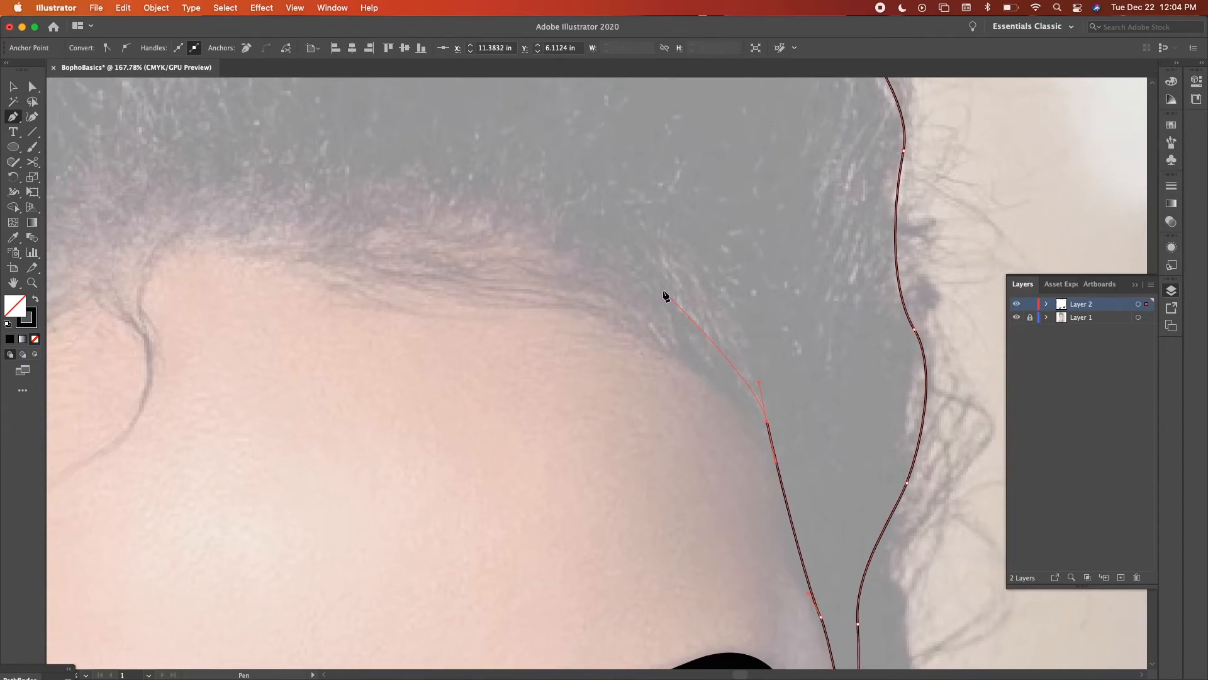
{"action": "left_click", "coordinate": [627, 264]}
{"action": "left_click_drag", "start_coordinate": [519, 246], "coordinate": [512, 251]}
{"action": "scroll", "coordinate": [512, 252], "scroll_direction": "up", "scroll_amount": 2}
{"action": "scroll", "coordinate": [512, 251], "scroll_direction": "left", "scroll_amount": 5}
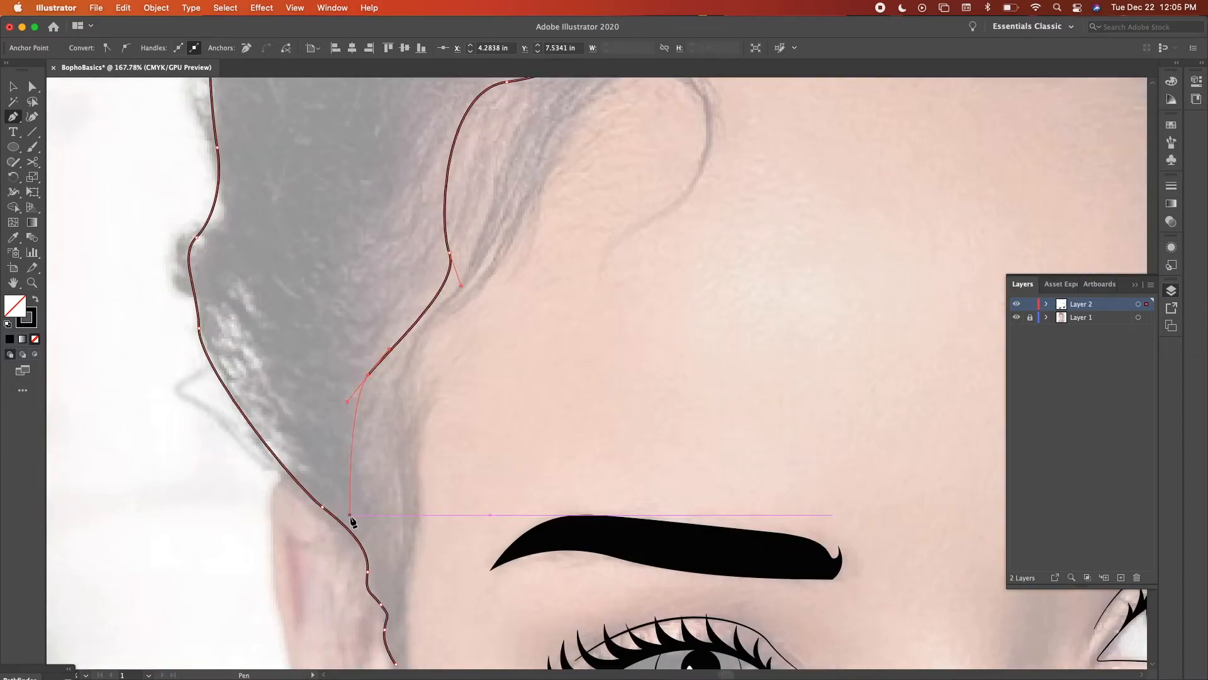
{"action": "left_click_drag", "start_coordinate": [422, 525], "coordinate": [418, 548]}
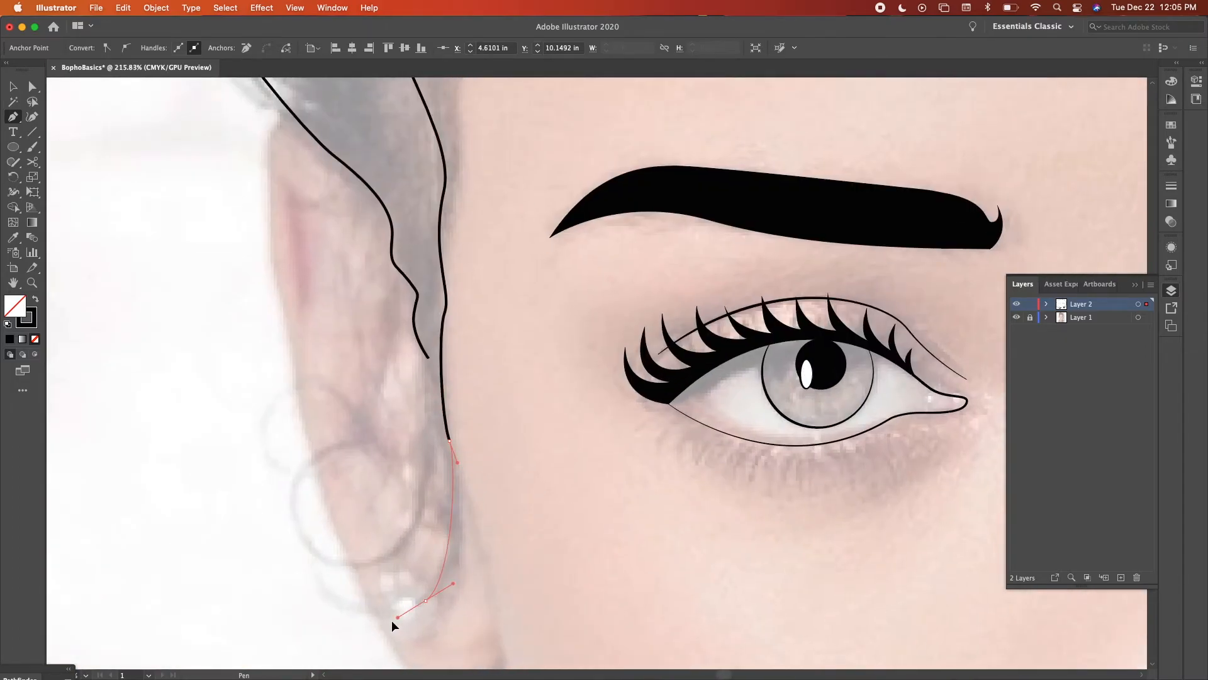
Draw a closed, black-filled curl of hair hanging from the sideburn and looping over the ear, and deselect it.
{"action": "mouse_move", "coordinate": [370, 556]}
{"action": "left_mouse_down"}
{"action": "mouse_move", "coordinate": [302, 571]}
{"action": "mouse_move", "coordinate": [357, 573]}
{"action": "left_mouse_up"}
{"action": "left_click", "coordinate": [302, 475]}
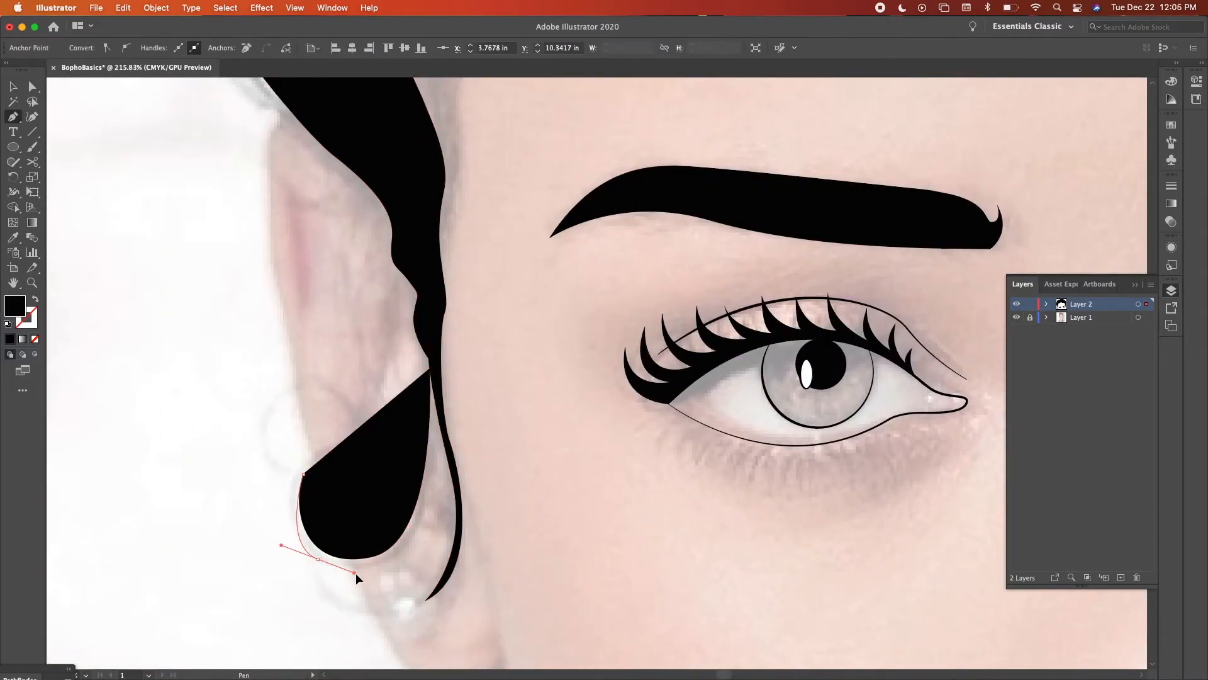
{"action": "left_click_drag", "start_coordinate": [403, 540], "coordinate": [426, 503]}
{"action": "left_click", "coordinate": [431, 368]}
{"action": "key", "text": "v"}
{"action": "left_click", "coordinate": [348, 381]}
{"action": "key", "text": "p"}
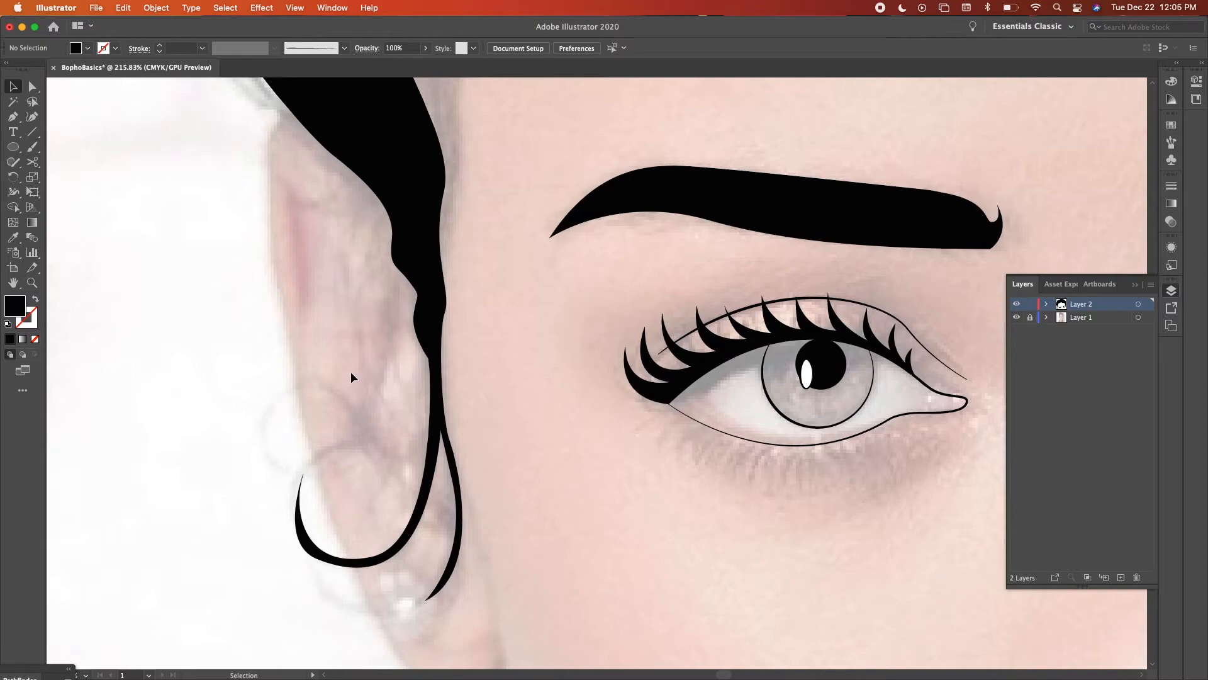
Draw a wavy strand across the ear above the black curl and give it the thin black line style of the eye outline.
{"action": "key", "text": "p"}
{"action": "left_click", "coordinate": [440, 425]}
{"action": "key", "text": "p"}
{"action": "left_click", "coordinate": [287, 472]}
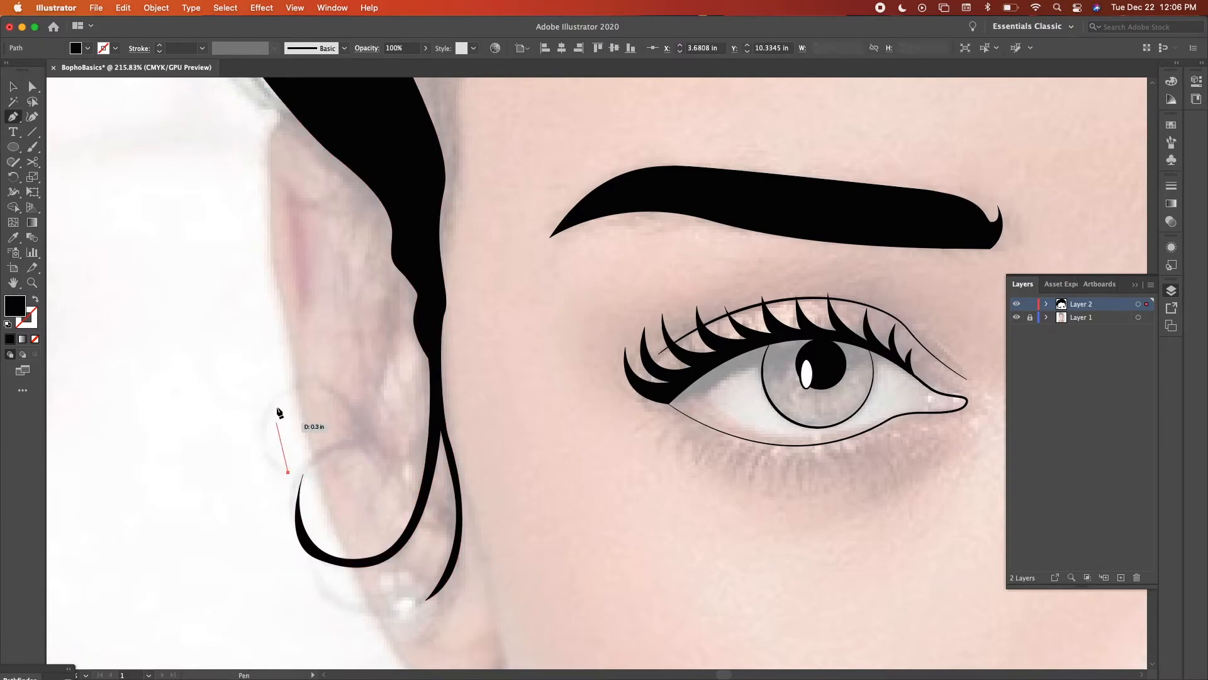
{"action": "left_click_drag", "start_coordinate": [331, 350], "coordinate": [334, 341]}
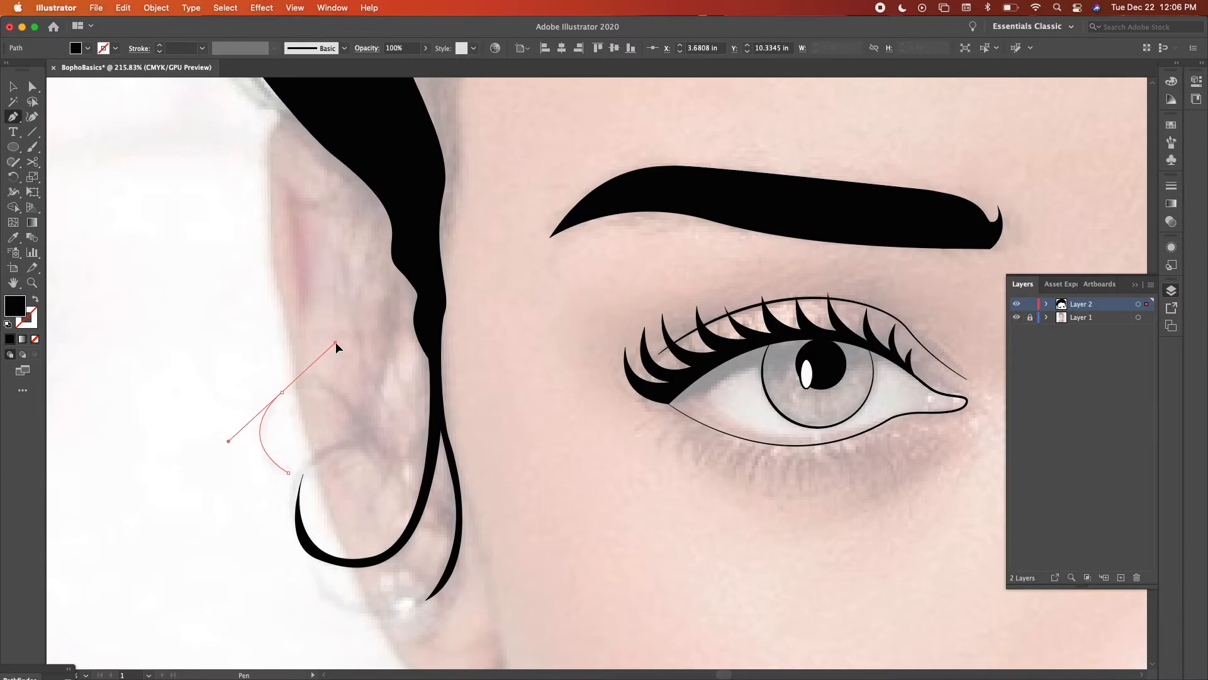
{"action": "left_click", "coordinate": [398, 477]}
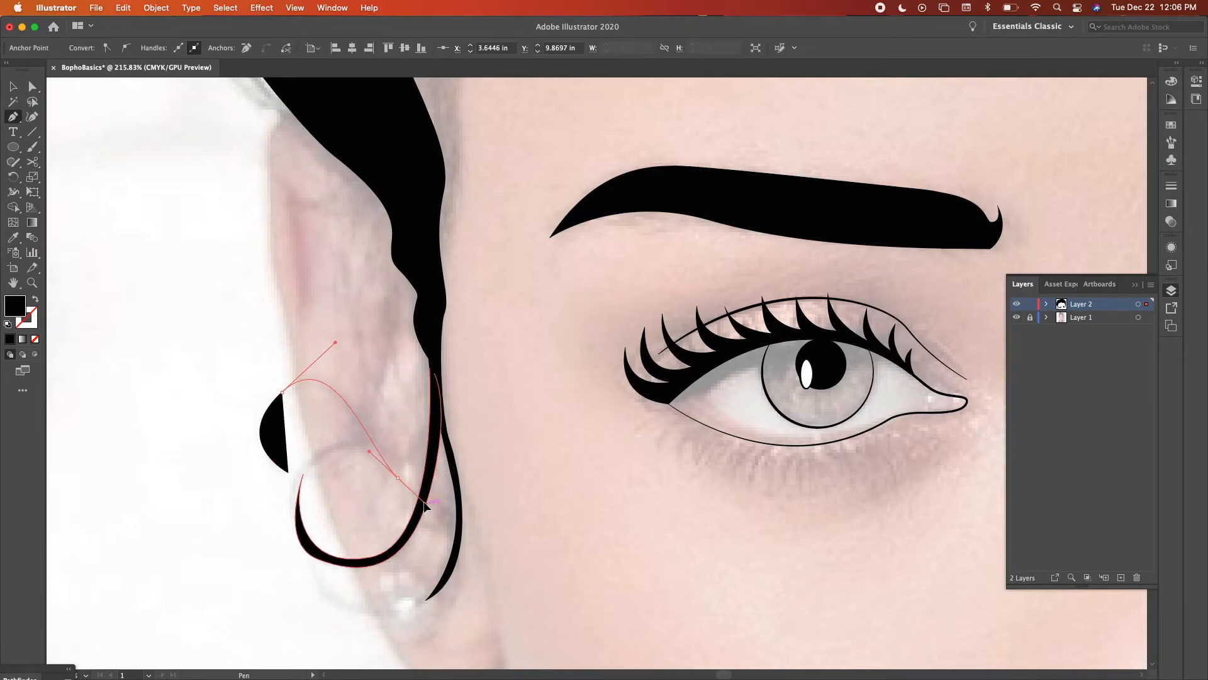
{"action": "left_click_drag", "start_coordinate": [460, 490], "coordinate": [475, 469]}
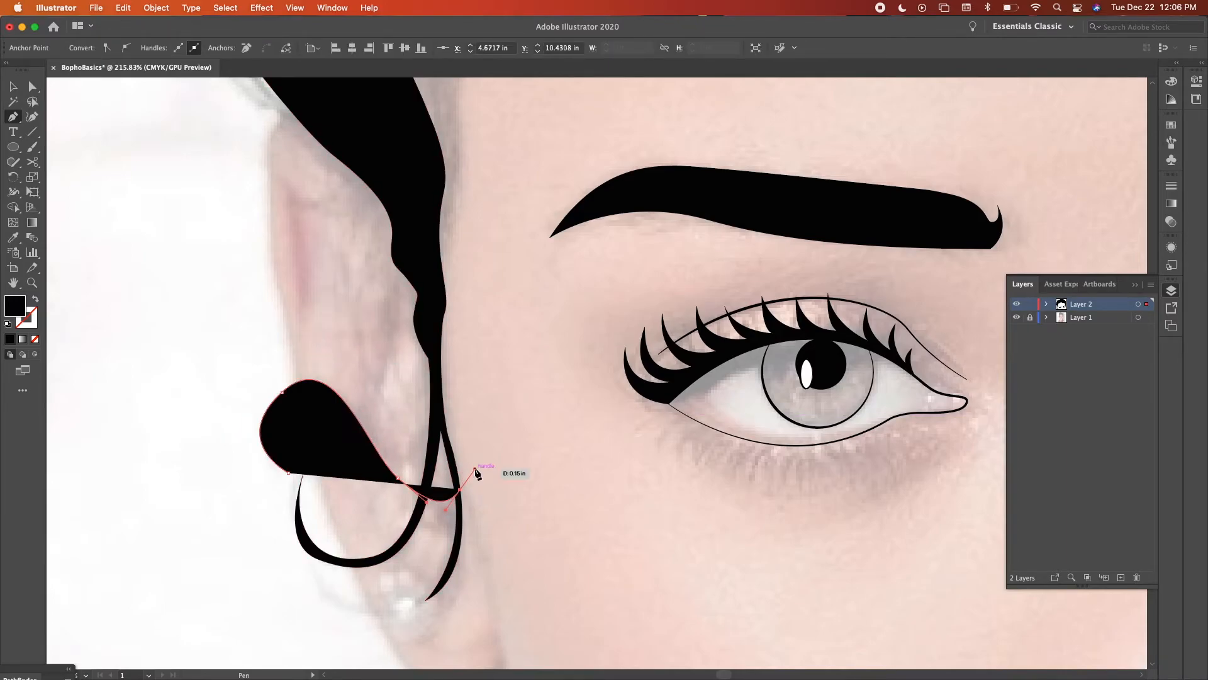
{"action": "left_click", "coordinate": [710, 417]}
{"action": "key", "text": "v"}
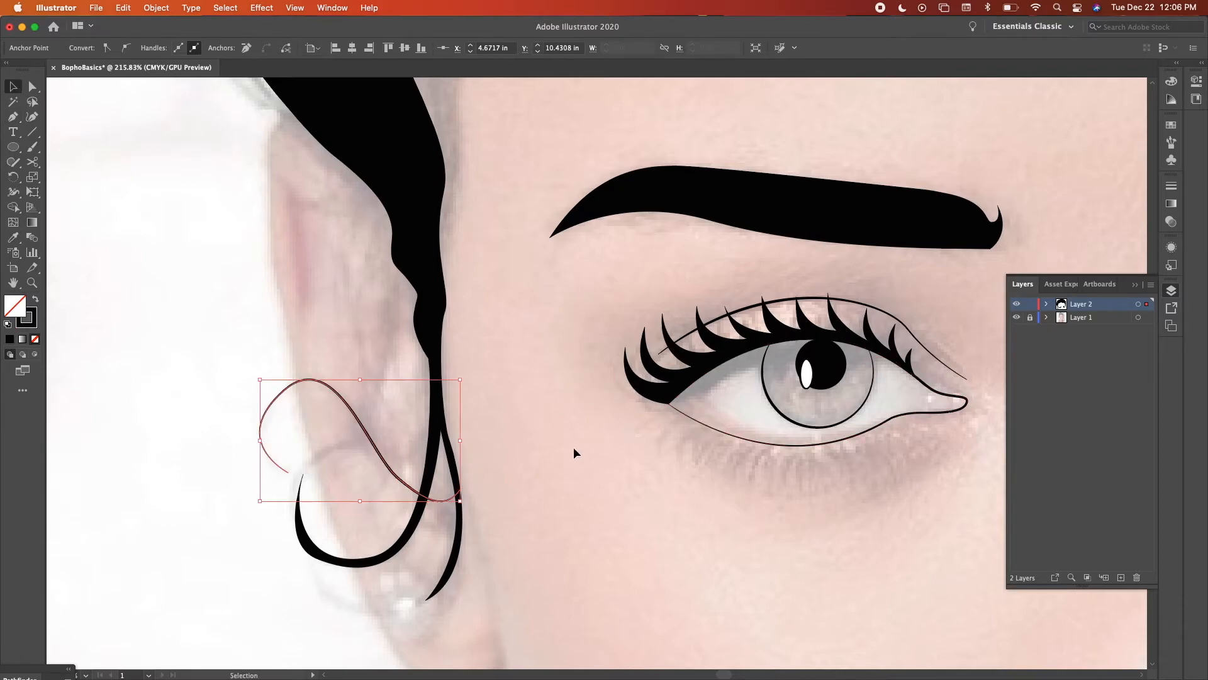
{"action": "left_click", "coordinate": [549, 468]}
Draw a second thin curl arching over the ear from the black curl's outer end to its inner side, and deselect it.
{"action": "key", "text": "p"}
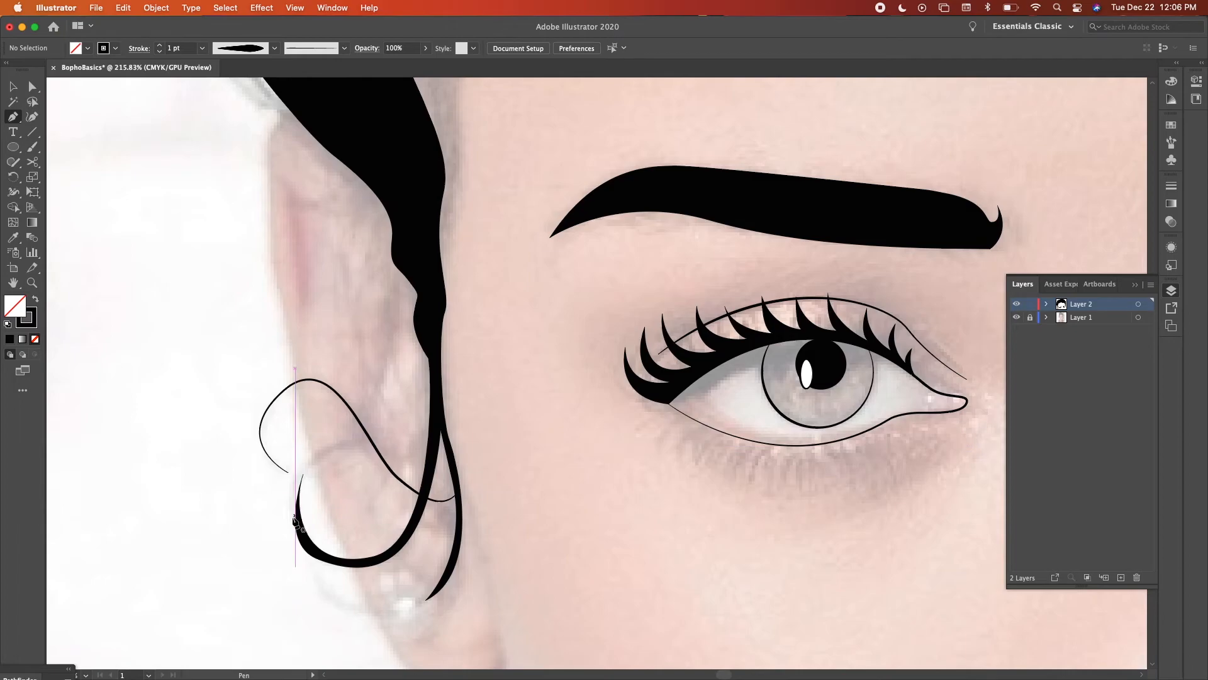
{"action": "left_click_drag", "start_coordinate": [291, 529], "coordinate": [414, 434]}
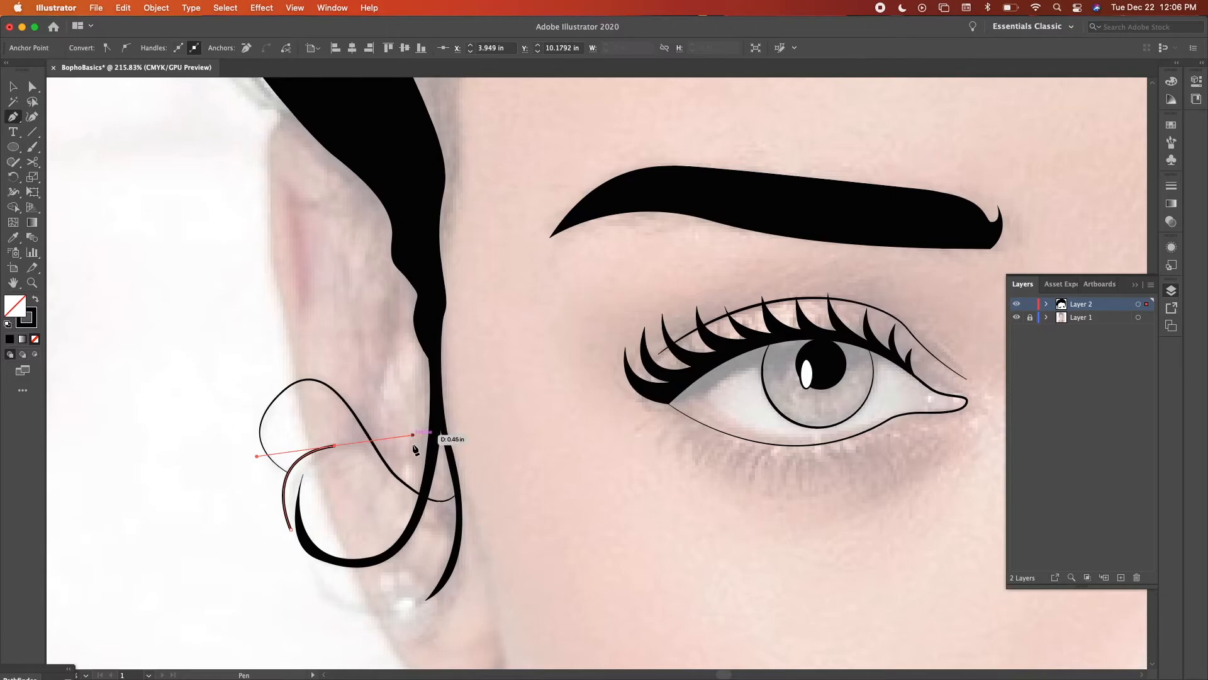
{"action": "left_click", "coordinate": [411, 530]}
{"action": "key", "text": "i"}
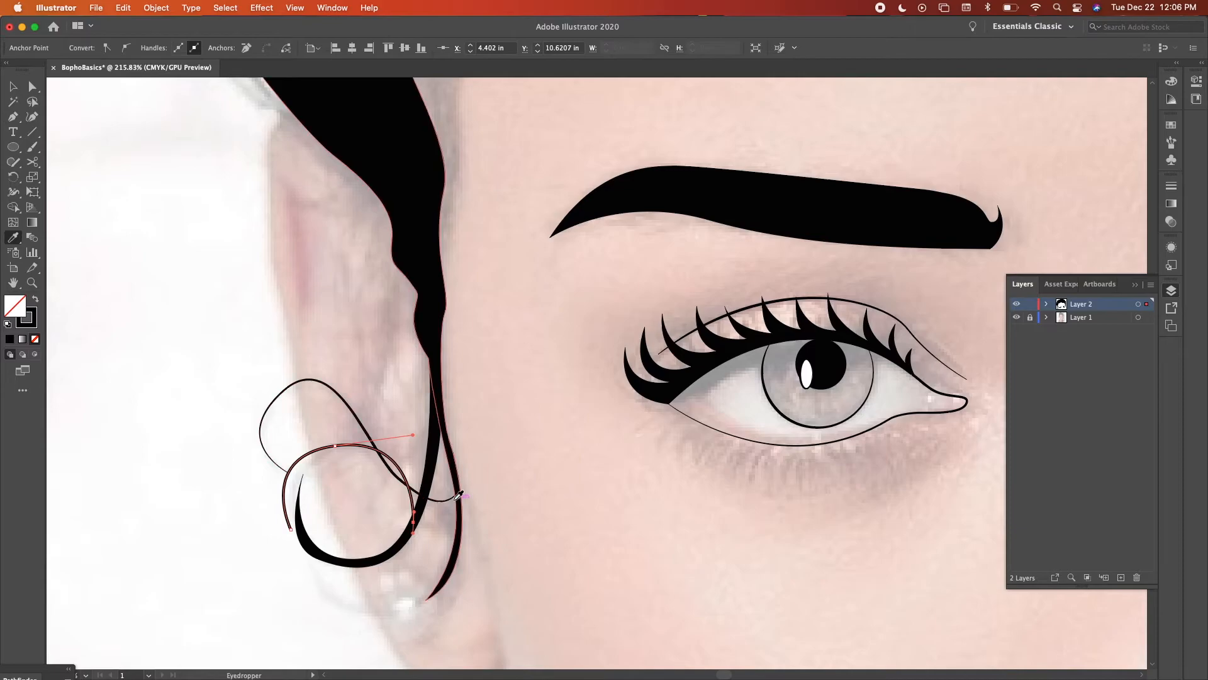
{"action": "key", "text": "v"}
{"action": "left_click", "coordinate": [514, 493]}
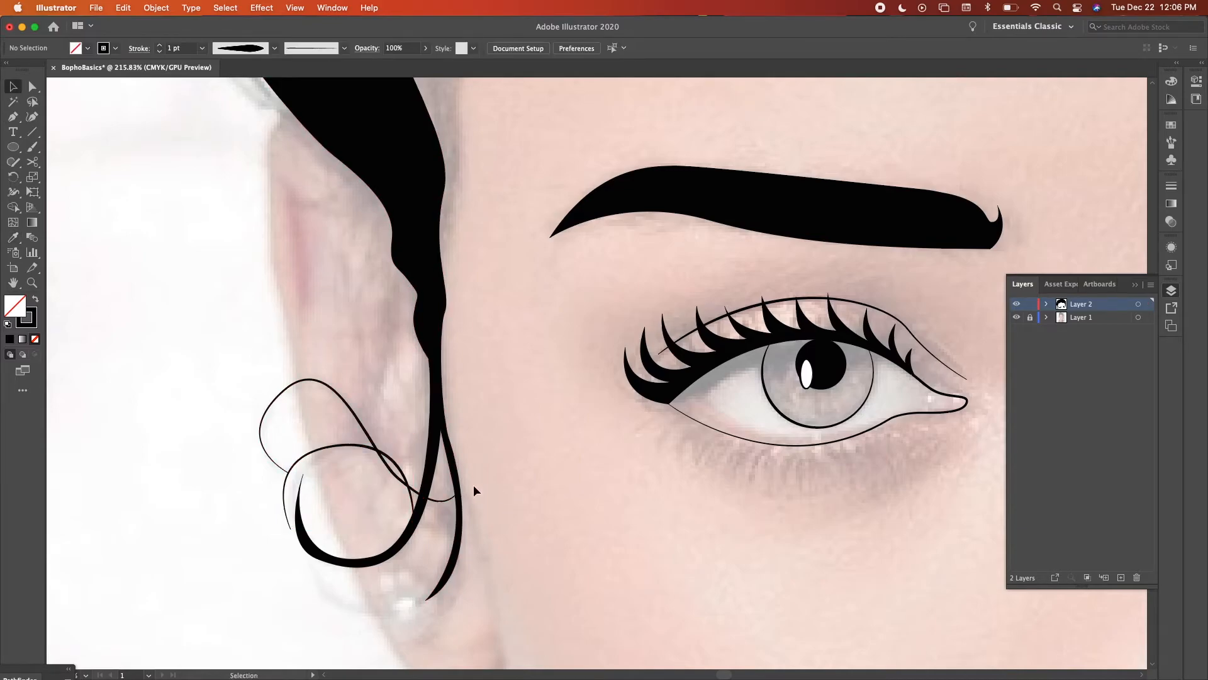
Draw a thin strand from the sideburn's edge down over the ear and join it to the end of the second thin curl.
{"action": "key", "text": "p"}
{"action": "left_click_drag", "start_coordinate": [397, 239], "coordinate": [420, 418]}
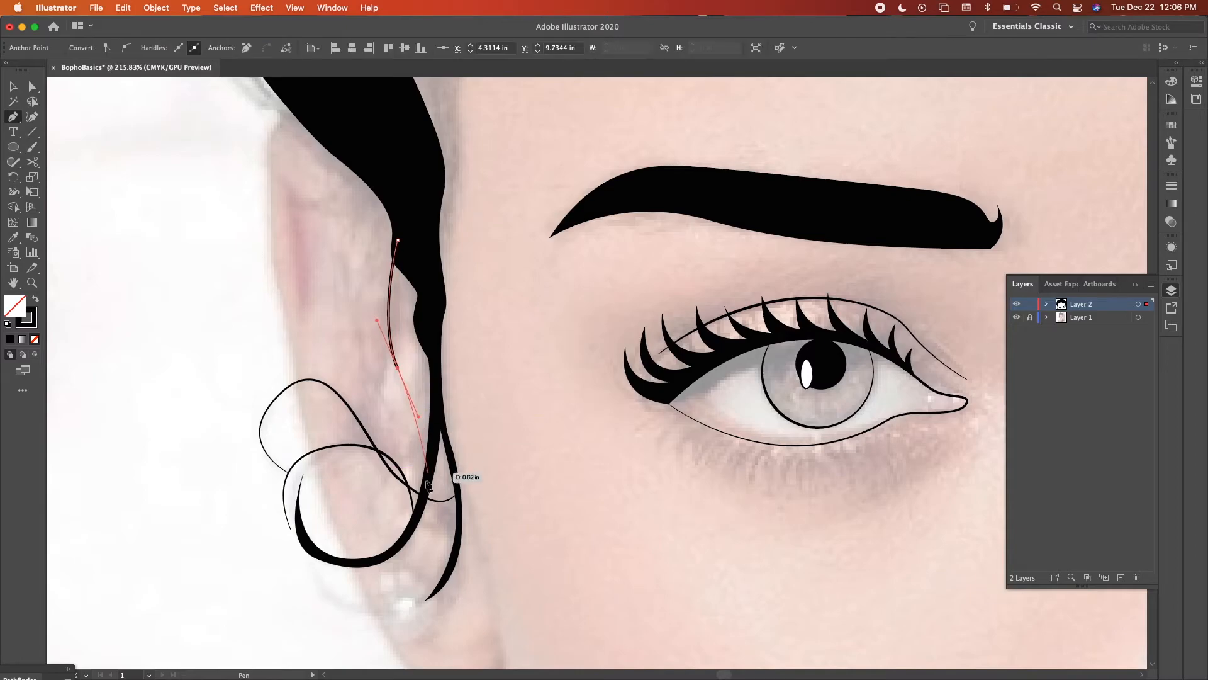
{"action": "left_click_drag", "start_coordinate": [419, 538], "coordinate": [415, 511]}
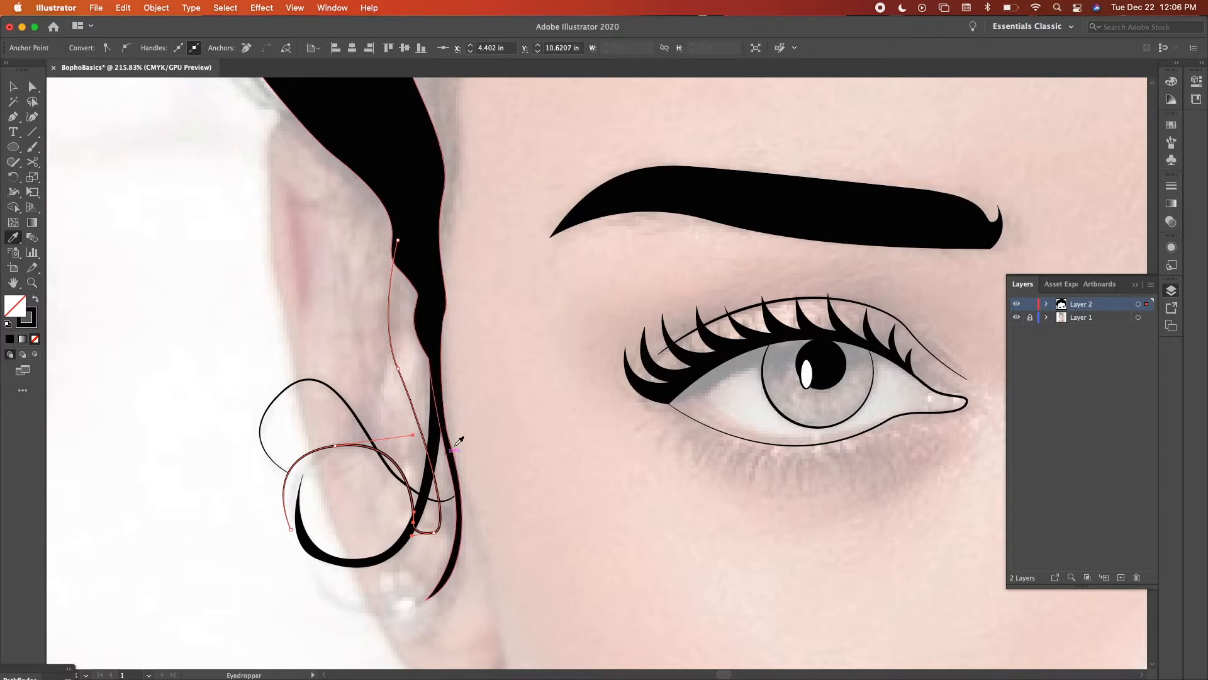
Draw another thin curl from the sideburn, looping below the black curl near the earlobe, and deselect it.
{"action": "scroll", "coordinate": [458, 442], "scroll_direction": "down", "scroll_amount": 2}
{"action": "key", "text": "p"}
{"action": "left_click", "coordinate": [459, 357]}
{"action": "left_click_drag", "start_coordinate": [387, 555], "coordinate": [280, 570]}
{"action": "left_click", "coordinate": [362, 430]}
{"action": "key", "text": "plus"}
{"action": "left_click", "coordinate": [332, 514]}
{"action": "key", "text": "i"}
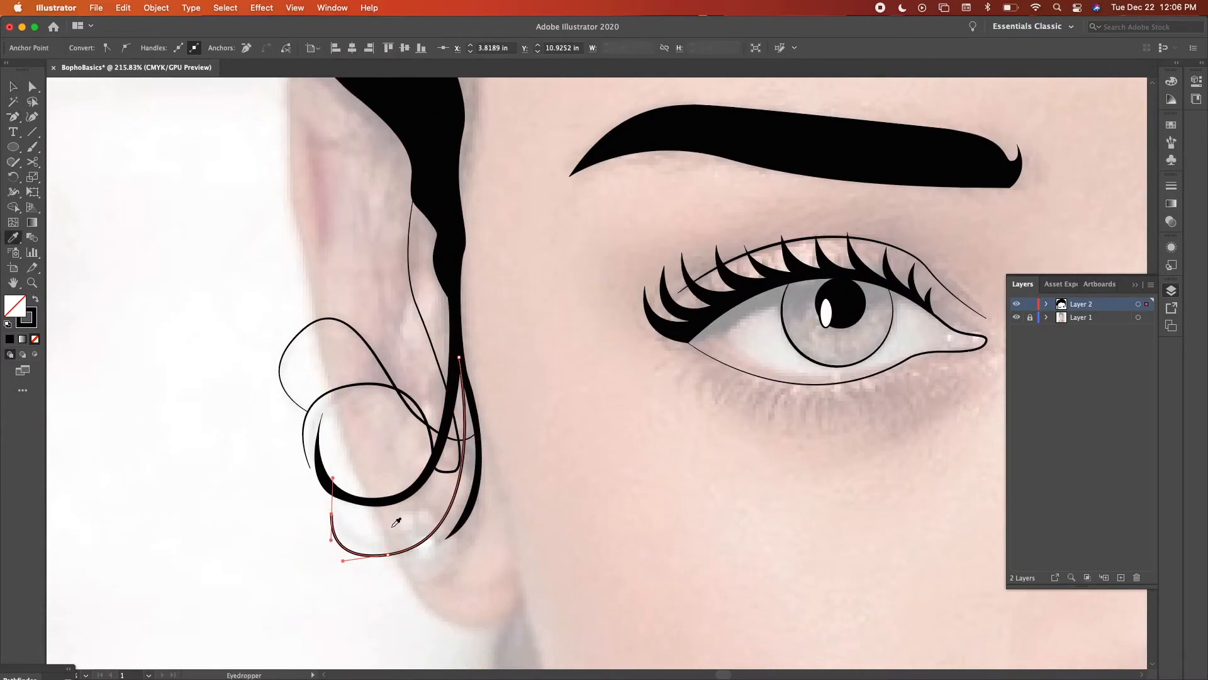
{"action": "left_click", "coordinate": [401, 502]}
{"action": "key", "text": "v"}
{"action": "left_click", "coordinate": [520, 481]}
Draw a closed, S-shaped curl falling from the hairline onto the forehead, fill it black without a stroke, and deselect it.
{"action": "scroll", "coordinate": [520, 481], "scroll_direction": "down", "scroll_amount": 8}
{"action": "scroll", "coordinate": [638, 314], "scroll_direction": "up", "scroll_amount": 8}
{"action": "scroll", "coordinate": [640, 301], "scroll_direction": "up", "scroll_amount": 2}
{"action": "key", "text": "p"}
{"action": "left_click", "coordinate": [723, 143]}
{"action": "left_click_drag", "start_coordinate": [623, 285], "coordinate": [650, 356]}
{"action": "left_click_drag", "start_coordinate": [555, 475], "coordinate": [650, 432]}
{"action": "left_click", "coordinate": [502, 539]}
{"action": "left_click_drag", "start_coordinate": [611, 296], "coordinate": [597, 283]}
{"action": "left_click_drag", "start_coordinate": [569, 180], "coordinate": [607, 108]}
{"action": "left_click", "coordinate": [723, 143]}
{"action": "key", "text": "shift+x"}
{"action": "left_click", "coordinate": [659, 341], "text": "super"}
Draw a curved strand across the forehead corner from the S-shaped curl's root down to the hair edge and give it the eyelid crease line's stroke.
{"action": "scroll", "coordinate": [659, 341], "scroll_direction": "left", "scroll_amount": 5}
{"action": "scroll", "coordinate": [659, 340], "scroll_direction": "down", "scroll_amount": 2}
{"action": "left_click", "coordinate": [778, 164]}
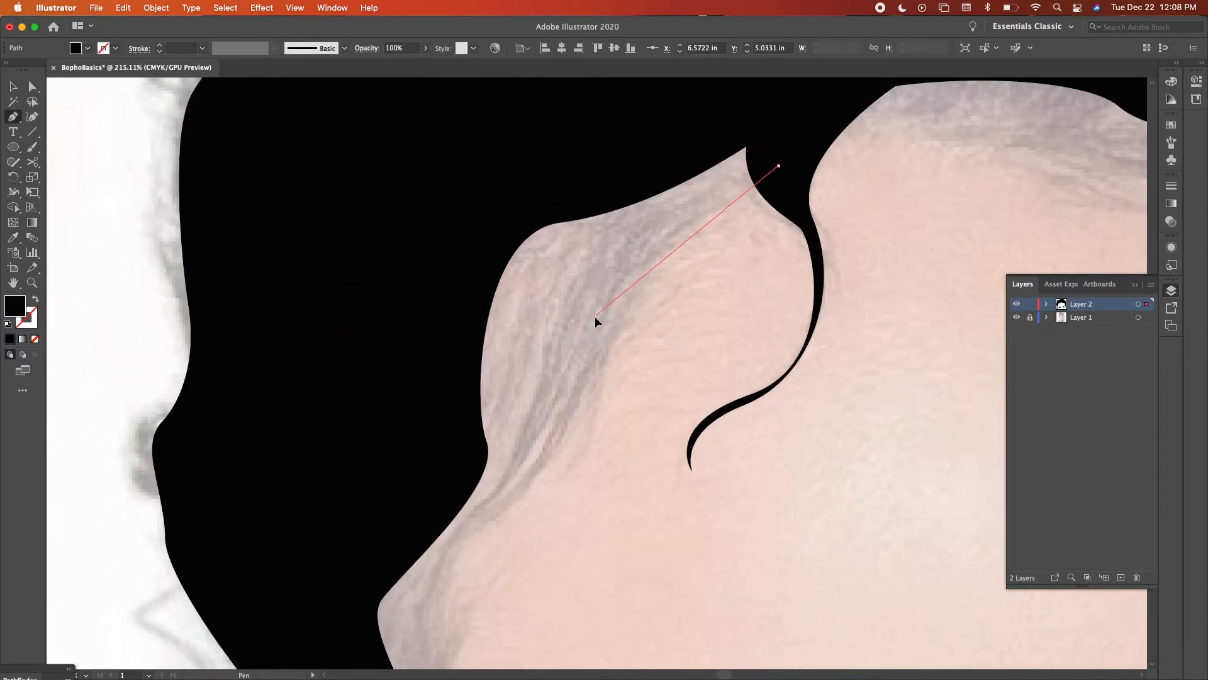
{"action": "left_click_drag", "start_coordinate": [579, 395], "coordinate": [579, 396]}
{"action": "left_click_drag", "start_coordinate": [445, 511], "coordinate": [356, 521]}
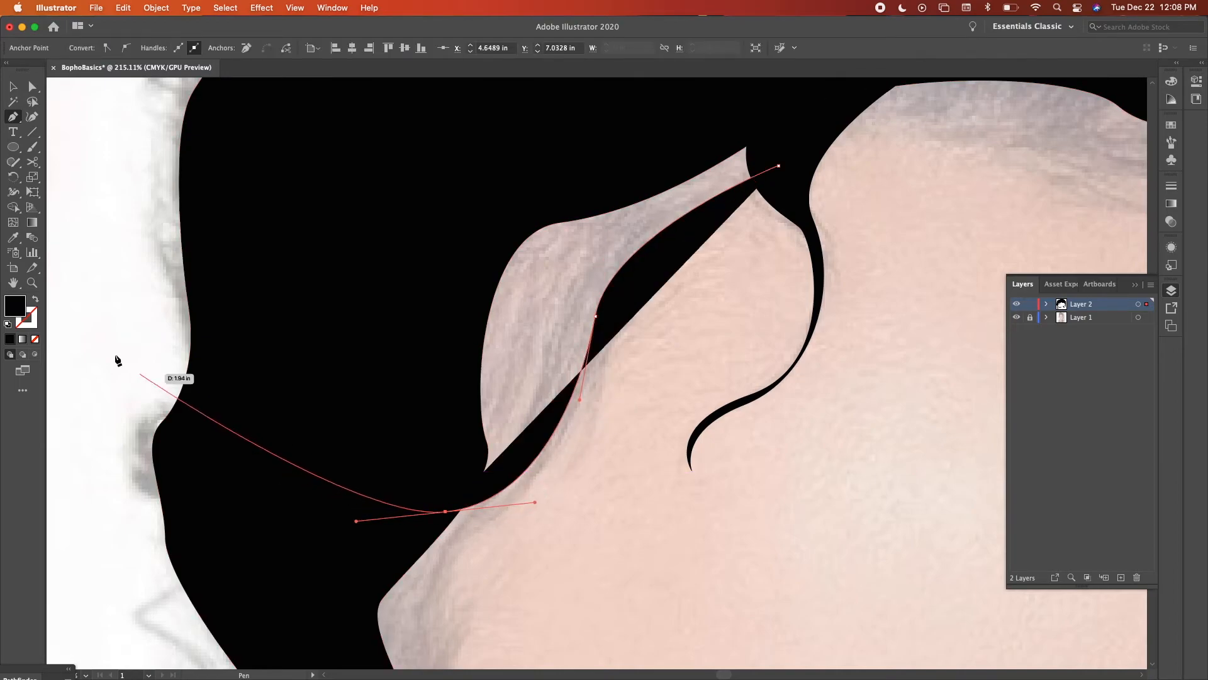
{"action": "scroll", "coordinate": [646, 420], "scroll_direction": "down", "scroll_amount": 15}
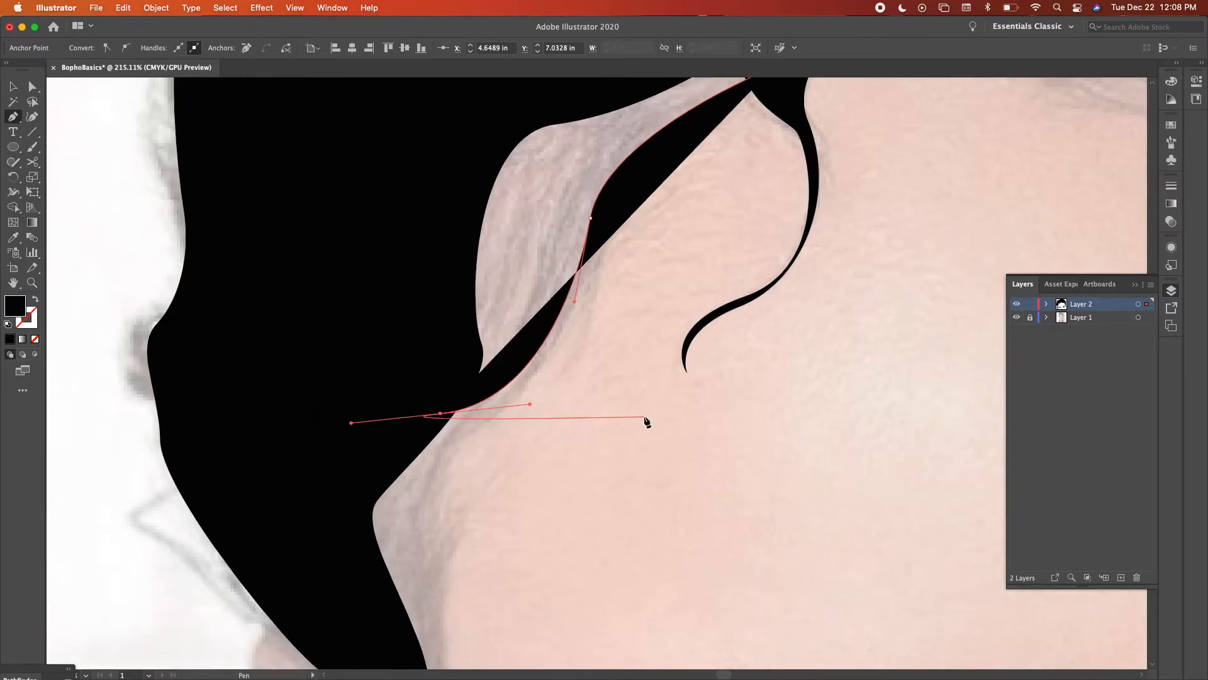
{"action": "key", "text": "i"}
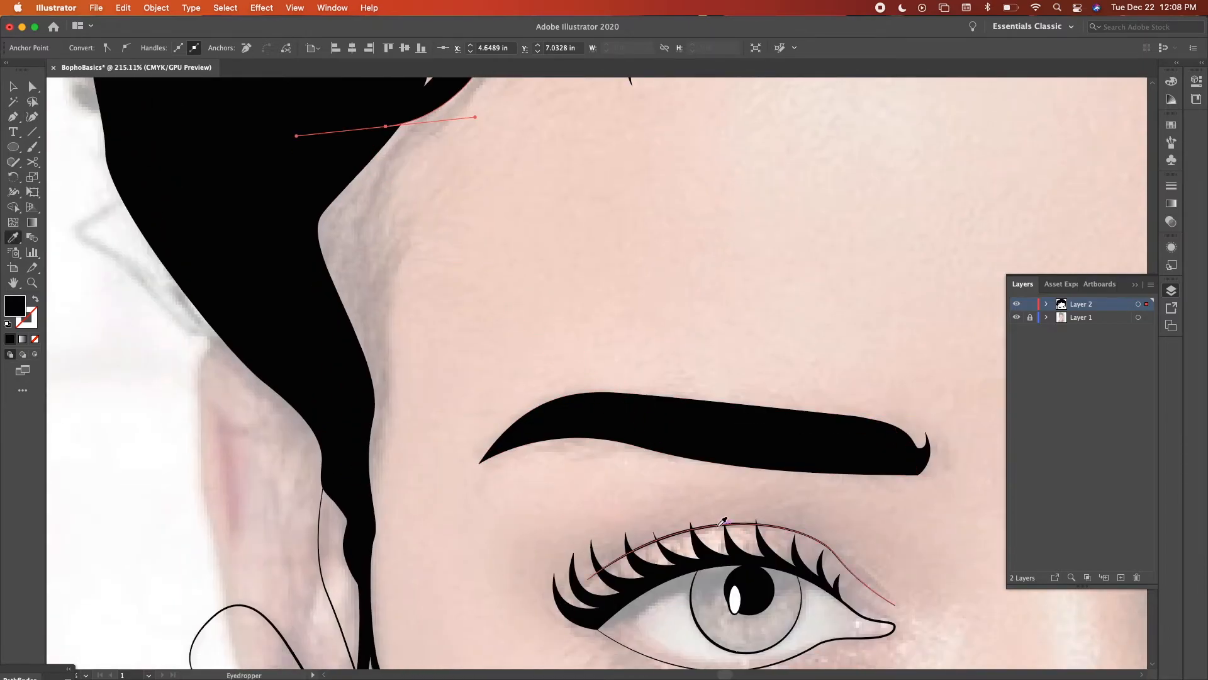
{"action": "left_click", "coordinate": [722, 524]}
{"action": "scroll", "coordinate": [706, 422], "scroll_direction": "up", "scroll_amount": 15}
{"action": "key", "text": "v"}
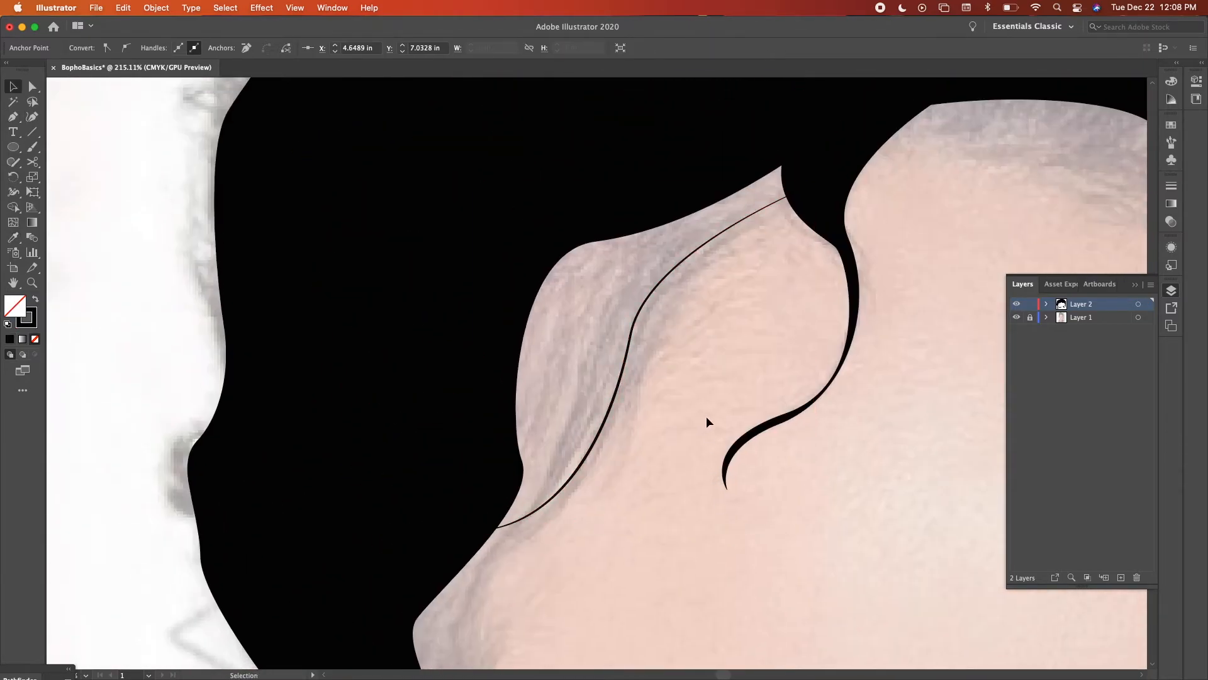
Set the new forehead-corner strand's stroke weight to 4 pt and deselect it.
{"action": "left_click", "coordinate": [598, 435]}
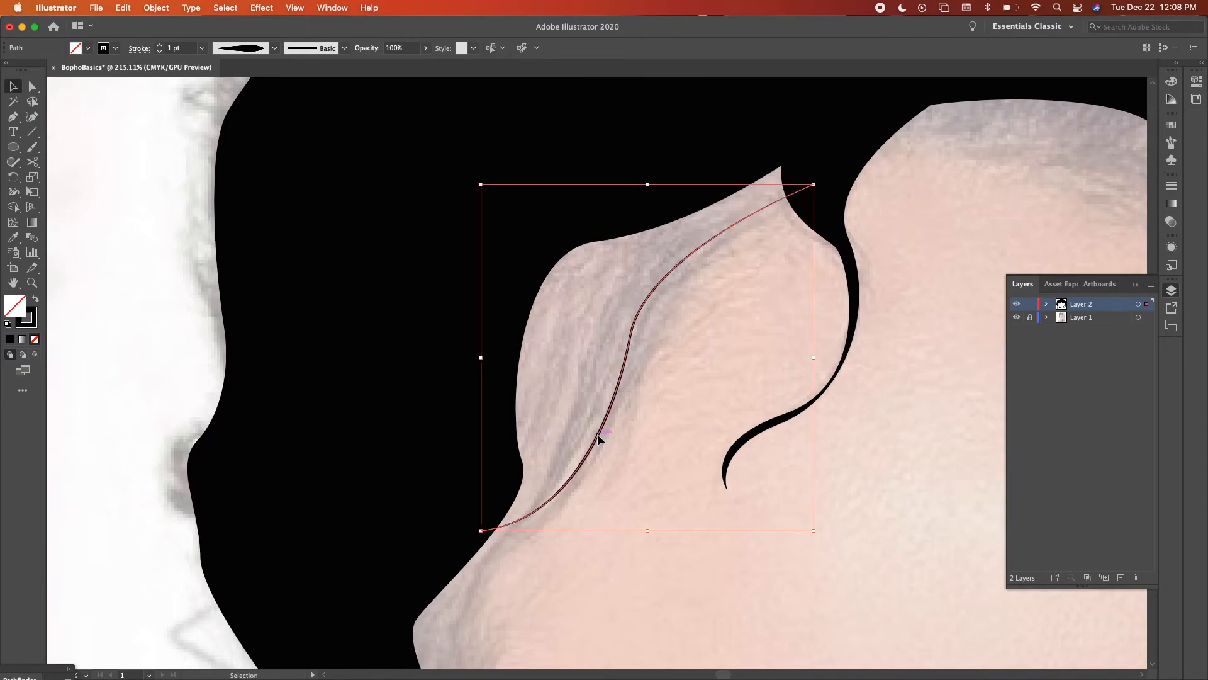
{"action": "left_click", "coordinate": [202, 48]}
{"action": "left_click", "coordinate": [214, 146]}
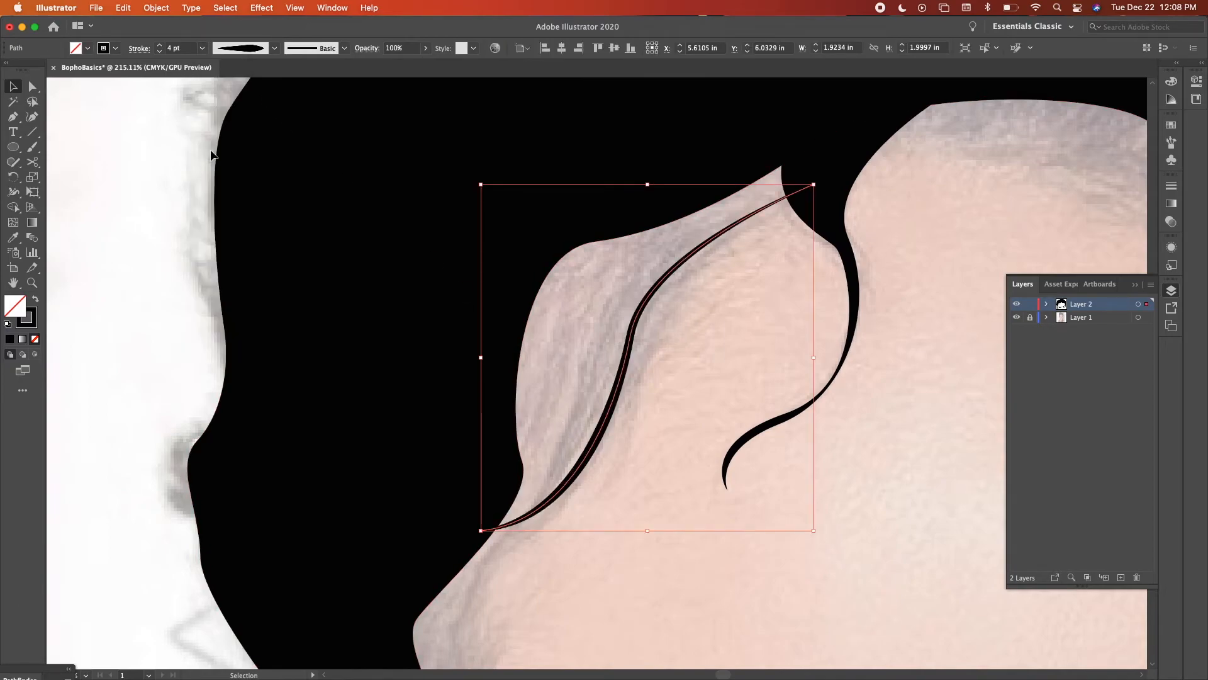
{"action": "left_click", "coordinate": [681, 378]}
Fill the gap between the strand and the black hair with slightly rotated copies of the strand, and deselect them.
{"action": "left_click_drag", "start_coordinate": [614, 409], "coordinate": [600, 380]}
{"action": "left_click_drag", "start_coordinate": [788, 509], "coordinate": [752, 525]}
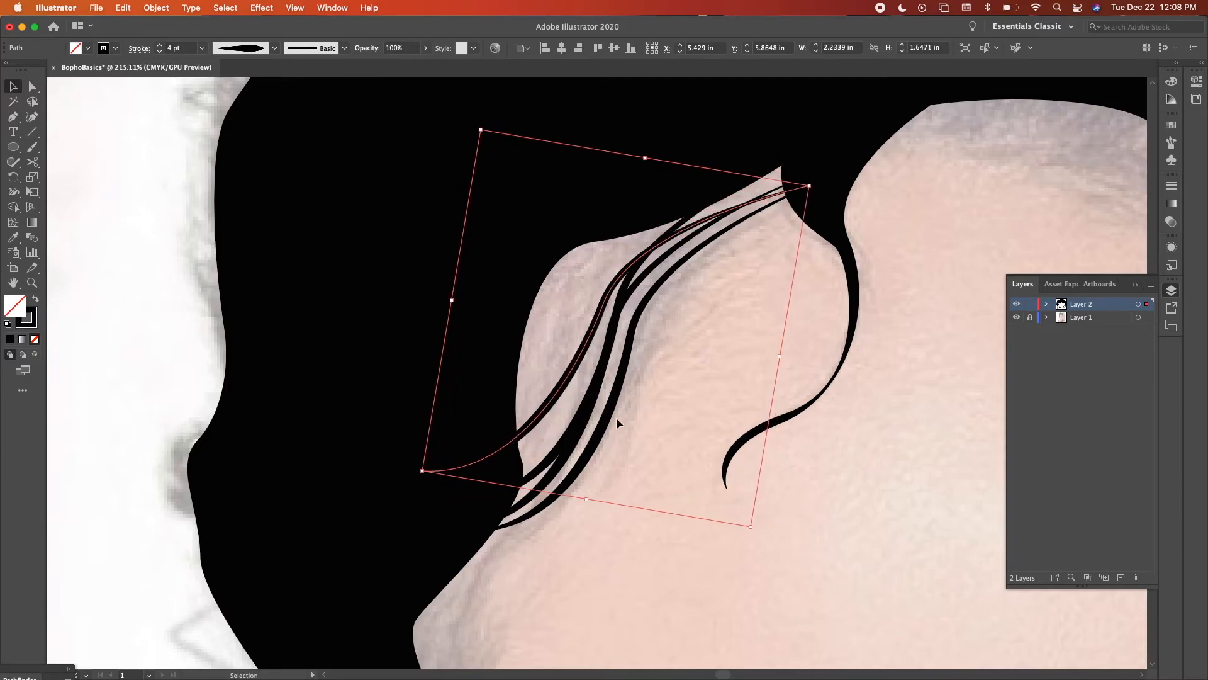
{"action": "left_click_drag", "start_coordinate": [544, 413], "coordinate": [516, 415]}
{"action": "left_click_drag", "start_coordinate": [729, 534], "coordinate": [724, 536]}
{"action": "left_click_drag", "start_coordinate": [537, 351], "coordinate": [558, 337]}
{"action": "left_click_drag", "start_coordinate": [589, 403], "coordinate": [518, 387]}
{"action": "left_click_drag", "start_coordinate": [732, 488], "coordinate": [698, 519]}
{"action": "left_click", "coordinate": [708, 340]}
Draw another curved strand from the end of the strand group down along the temple into the top of the sideburn.
{"action": "scroll", "coordinate": [708, 339], "scroll_direction": "down", "scroll_amount": 5}
{"action": "key", "text": "p"}
{"action": "left_click", "coordinate": [606, 250]}
{"action": "left_click_drag", "start_coordinate": [559, 341], "coordinate": [577, 401]}
{"action": "left_click_drag", "start_coordinate": [556, 541], "coordinate": [525, 569]}
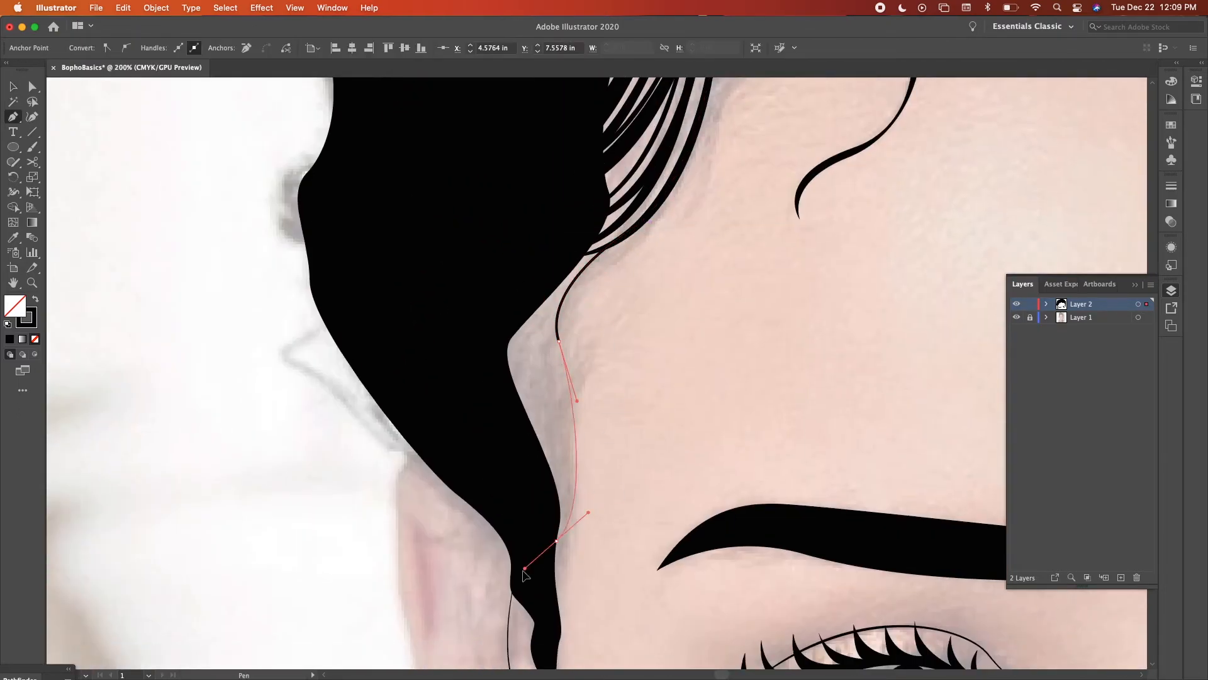
Fill the temple gap beside the sideburn with moved and rotated copies of the temple strand, and deselect them.
{"action": "key", "text": "v"}
{"action": "left_click_drag", "start_coordinate": [576, 454], "coordinate": [569, 464]}
{"action": "left_click_drag", "start_coordinate": [632, 556], "coordinate": [620, 560]}
{"action": "left_click_drag", "start_coordinate": [570, 472], "coordinate": [537, 459]}
{"action": "left_click_drag", "start_coordinate": [586, 545], "coordinate": [575, 550]}
{"action": "left_click_drag", "start_coordinate": [531, 415], "coordinate": [560, 433]}
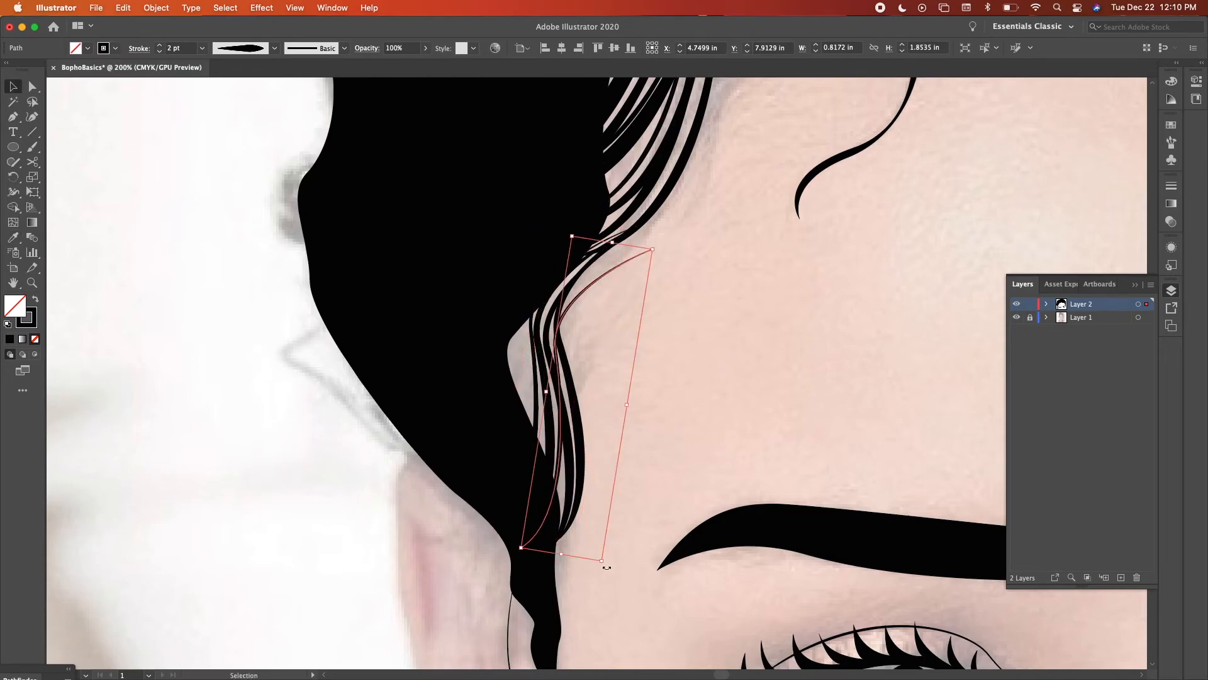
{"action": "left_click_drag", "start_coordinate": [607, 568], "coordinate": [633, 560]}
{"action": "left_click_drag", "start_coordinate": [581, 441], "coordinate": [527, 365]}
{"action": "left_click_drag", "start_coordinate": [527, 366], "coordinate": [516, 363]}
{"action": "left_click", "coordinate": [667, 397]}
Check the whole line art by hiding the reference photo layer and showing it again.
{"action": "scroll", "coordinate": [667, 396], "scroll_direction": "down", "scroll_amount": 3}
{"action": "scroll", "coordinate": [667, 401], "scroll_direction": "down", "scroll_amount": 3}
{"action": "scroll", "coordinate": [776, 418], "scroll_direction": "down", "scroll_amount": 5}
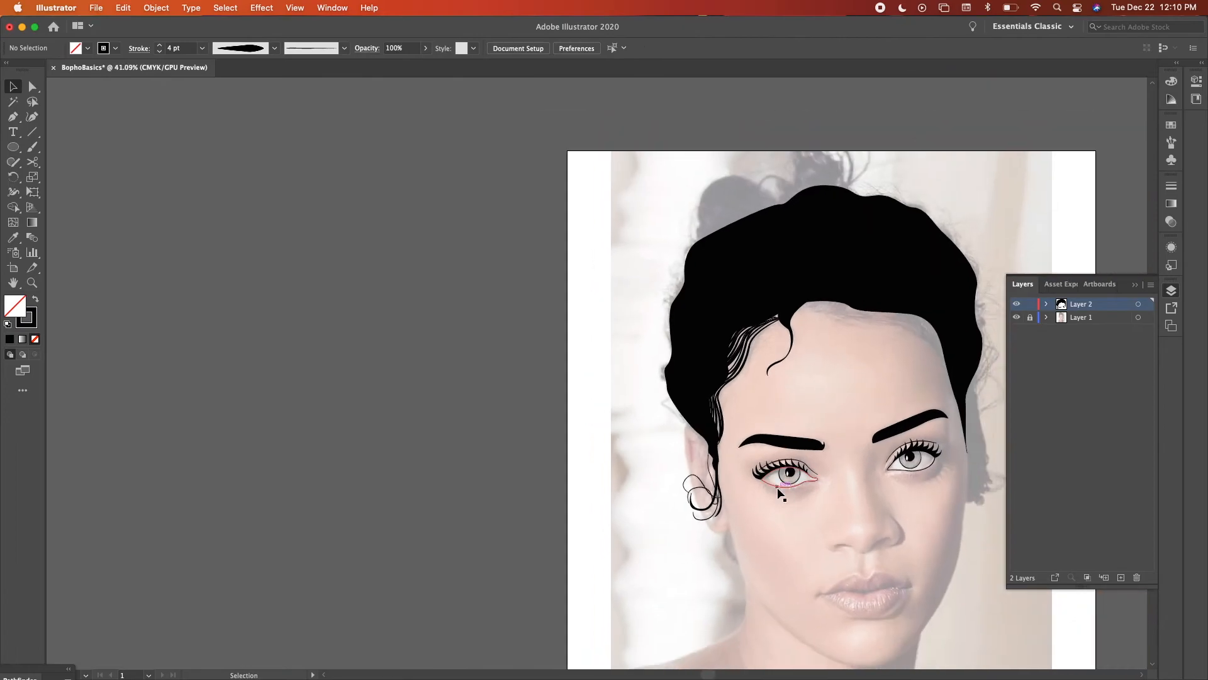
{"action": "scroll", "coordinate": [771, 504], "scroll_direction": "right", "scroll_amount": 5}
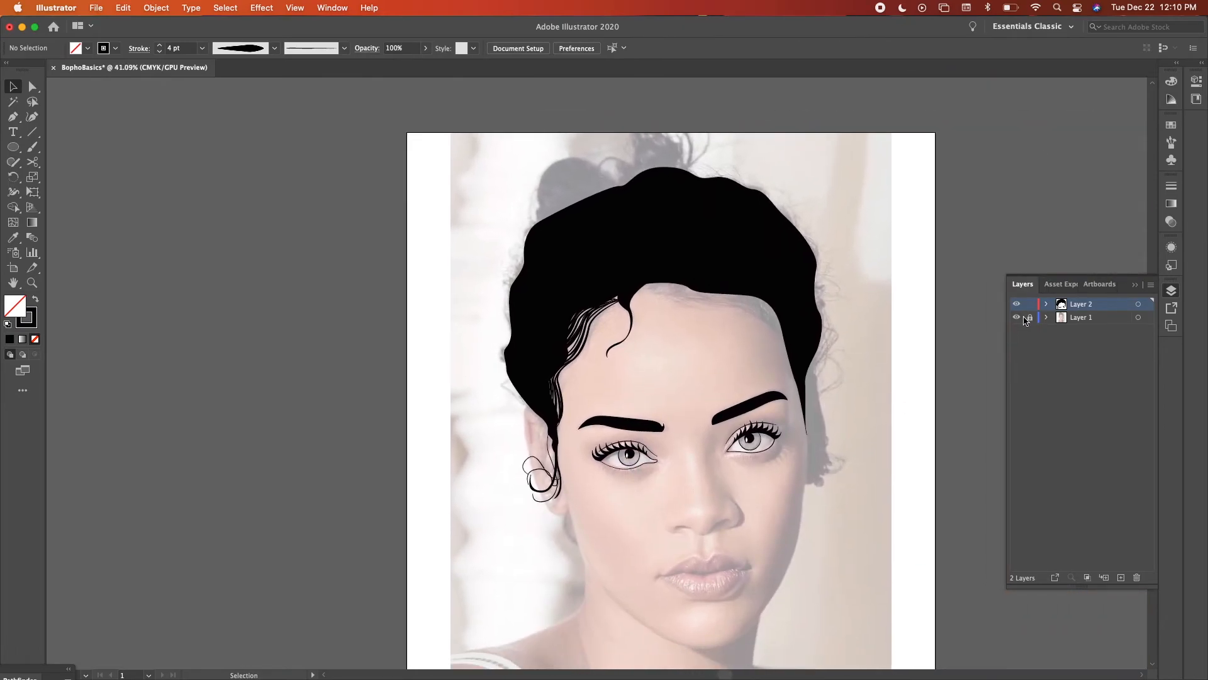
{"action": "left_click", "coordinate": [1017, 317]}
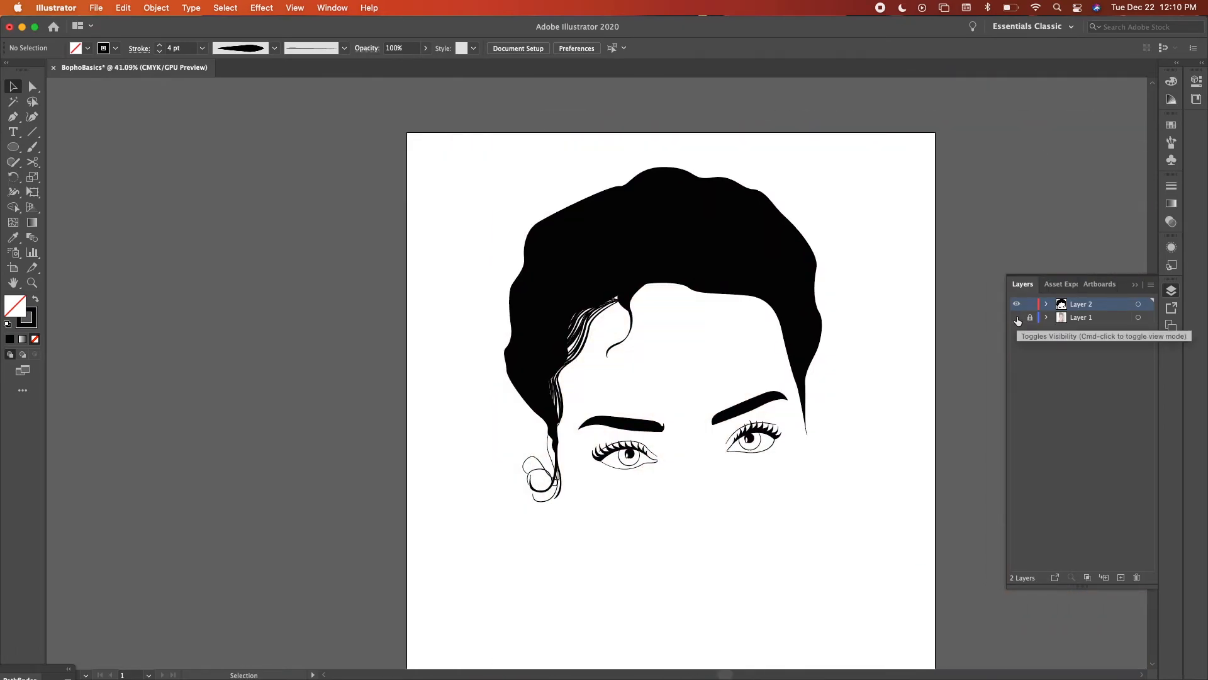
{"action": "left_click", "coordinate": [1017, 317]}
Add copies of the 4 pt curved strand to fill the hairline corner on the side away from the ear, and deselect them.
{"action": "scroll", "coordinate": [692, 301], "scroll_direction": "up", "scroll_amount": 5}
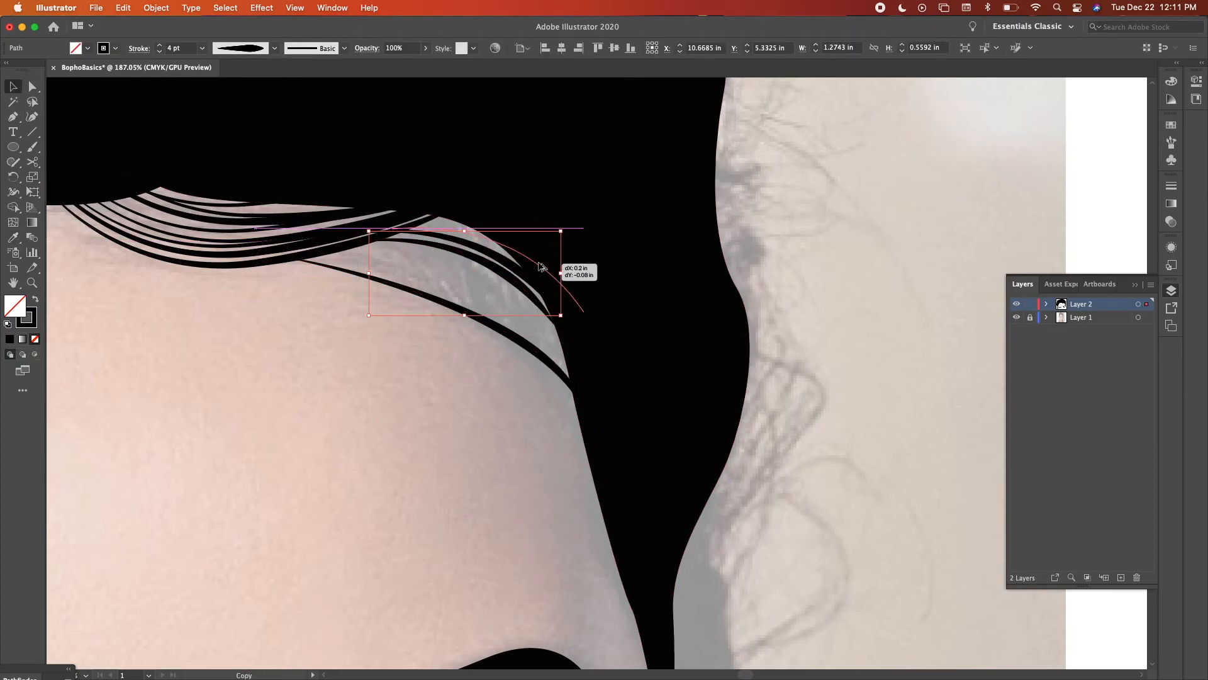
{"action": "mouse_move", "coordinate": [554, 259]}
{"action": "left_mouse_down"}
{"action": "mouse_move", "coordinate": [621, 418]}
{"action": "mouse_move", "coordinate": [669, 403]}
{"action": "left_mouse_up"}
{"action": "left_click", "coordinate": [559, 373]}
{"action": "left_click", "coordinate": [476, 429]}
Hide Layer 1 to review the finished hairline strands on the full artboard, and make the layer visible again.
{"action": "scroll", "coordinate": [476, 429], "scroll_direction": "down", "scroll_amount": 10}
{"action": "scroll", "coordinate": [476, 429], "scroll_direction": "down", "scroll_amount": 5}
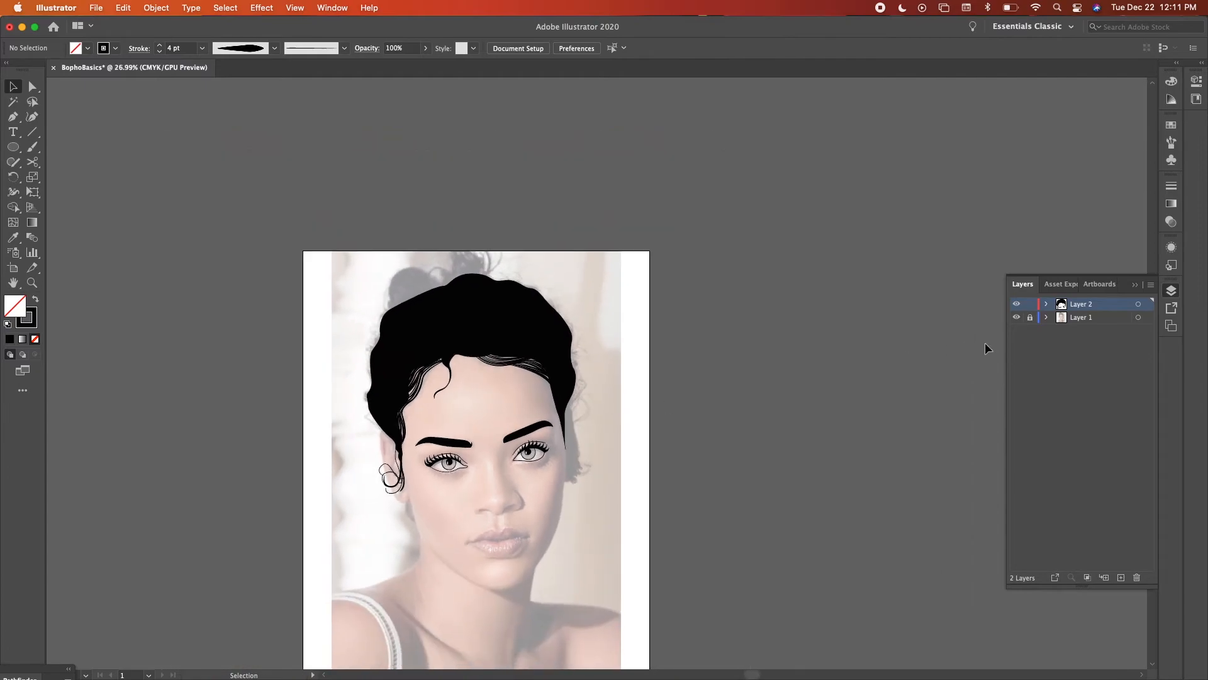
{"action": "left_click", "coordinate": [1018, 316]}
{"action": "scroll", "coordinate": [892, 380], "scroll_direction": "down", "scroll_amount": 3}
{"action": "scroll", "coordinate": [893, 380], "scroll_direction": "left", "scroll_amount": 2}
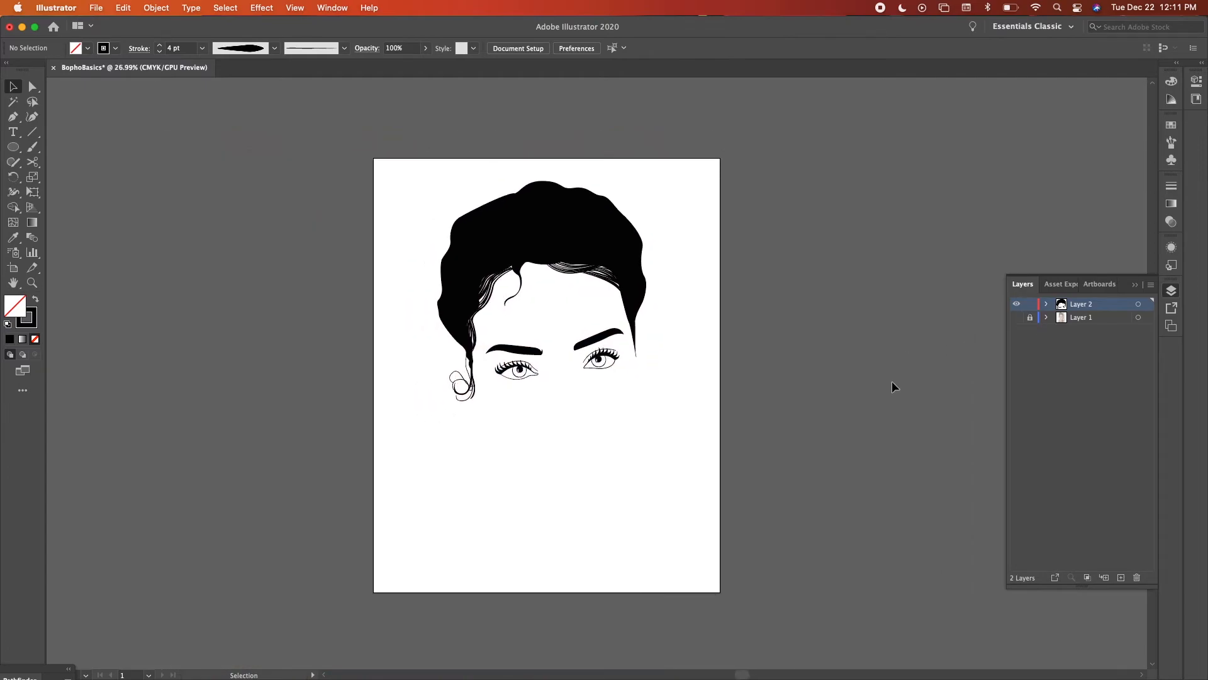
{"action": "scroll", "coordinate": [892, 380], "scroll_direction": "up", "scroll_amount": 3}
{"action": "scroll", "coordinate": [893, 380], "scroll_direction": "right", "scroll_amount": 1}
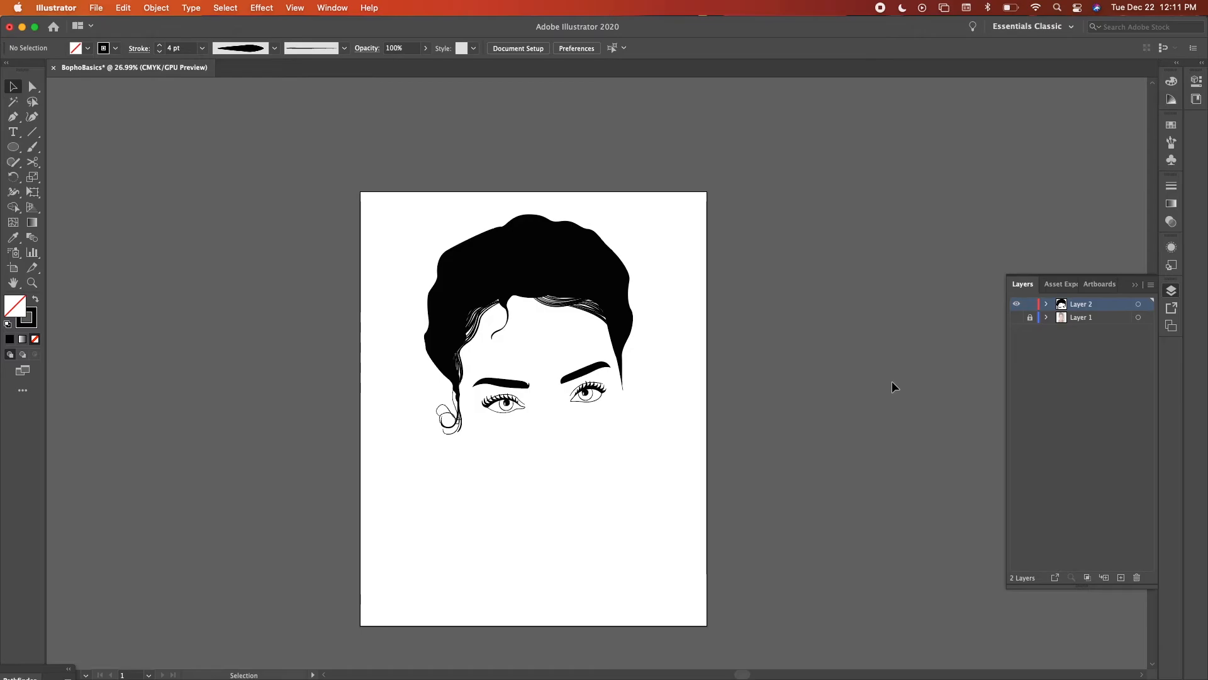
{"action": "left_click", "coordinate": [1016, 317]}
{"action": "scroll", "coordinate": [678, 316], "scroll_direction": "up", "scroll_amount": 2}
{"action": "scroll", "coordinate": [678, 316], "scroll_direction": "left", "scroll_amount": 1}
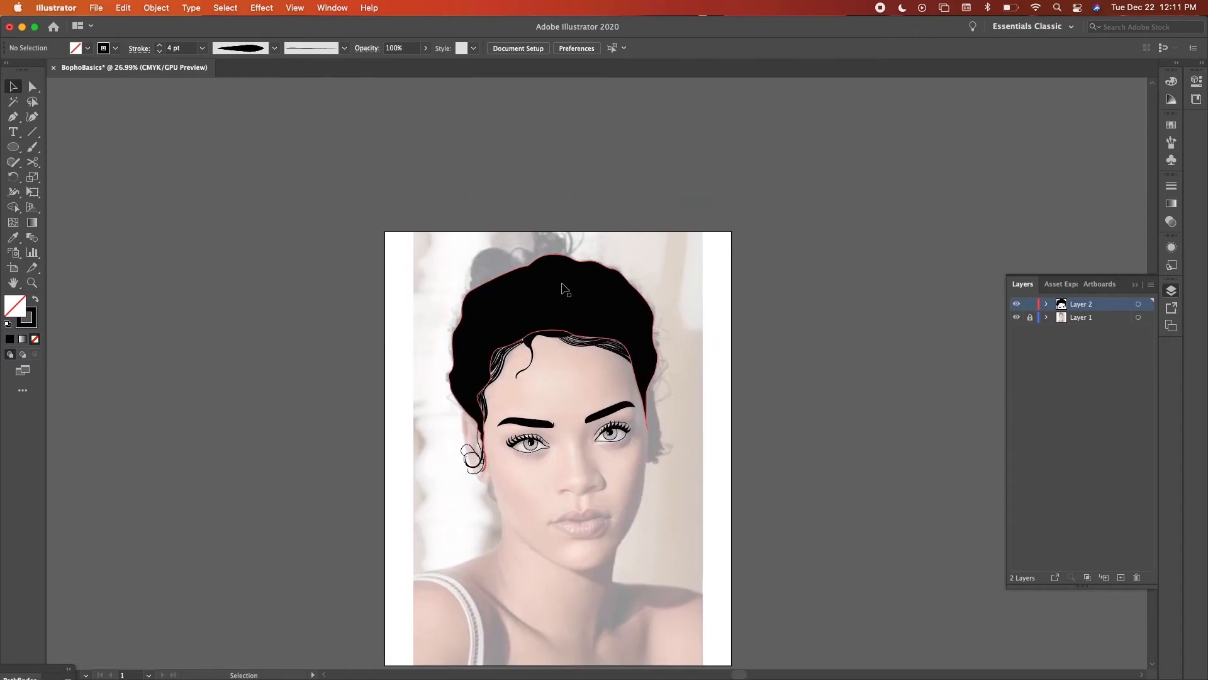
Trace the outline of the large side bun from the hair's upper edge around to the crown and fill it black without a stroke.
{"action": "scroll", "coordinate": [561, 283], "scroll_direction": "up", "scroll_amount": 5}
{"action": "scroll", "coordinate": [532, 305], "scroll_direction": "up", "scroll_amount": 5}
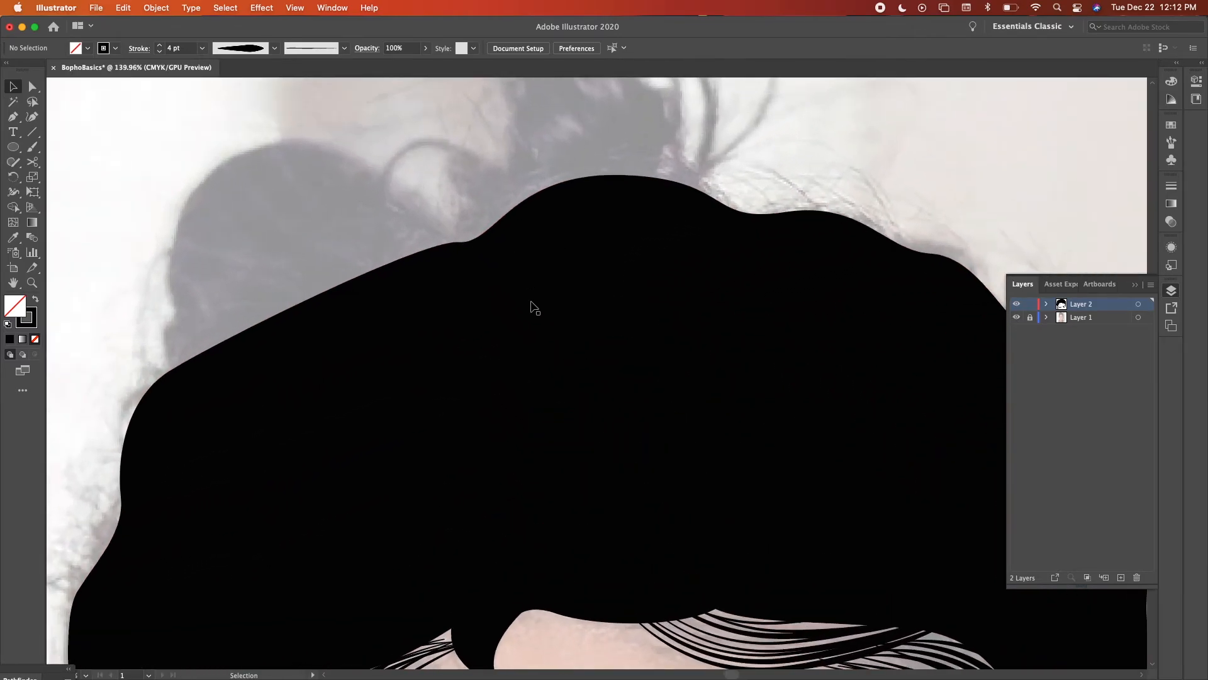
{"action": "key", "text": "p"}
{"action": "left_click", "coordinate": [286, 445]}
{"action": "left_click_drag", "start_coordinate": [277, 399], "coordinate": [291, 390]}
{"action": "left_click", "coordinate": [575, 314]}
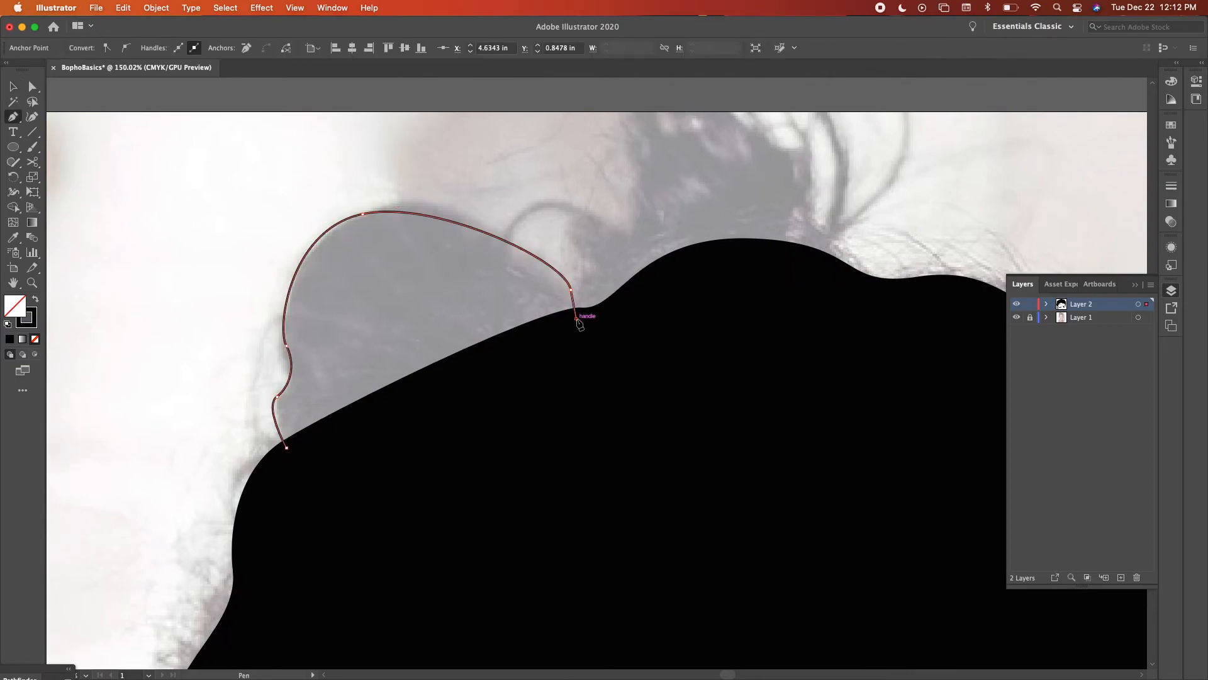
{"action": "key", "text": "shift+x"}
Draw the smaller bun on top of the head with the narrow upright hair loop beside it.
{"action": "scroll", "coordinate": [577, 316], "scroll_direction": "right", "scroll_amount": 4}
{"action": "key", "text": "v"}
{"action": "left_click", "coordinate": [580, 344], "text": "shift"}
{"action": "key", "text": "p"}
{"action": "left_click_drag", "start_coordinate": [725, 162], "coordinate": [734, 214]}
{"action": "left_click", "coordinate": [645, 378]}
{"action": "key", "text": "v"}
Draw the arched lock of hair bridging the two buns, fill it black without a stroke, and deselect it.
{"action": "key", "text": "p"}
{"action": "left_click_drag", "start_coordinate": [580, 294], "coordinate": [594, 315]}
{"action": "left_click", "coordinate": [35, 299]}
{"action": "left_click_drag", "start_coordinate": [402, 291], "coordinate": [372, 361]}
{"action": "key", "text": "shift+x"}
{"action": "key", "text": "v"}
{"action": "left_click", "coordinate": [388, 221]}
Draw a curved loose strand rising outward from the base of the upright loop beside the top bun.
{"action": "scroll", "coordinate": [388, 221], "scroll_direction": "right", "scroll_amount": 4}
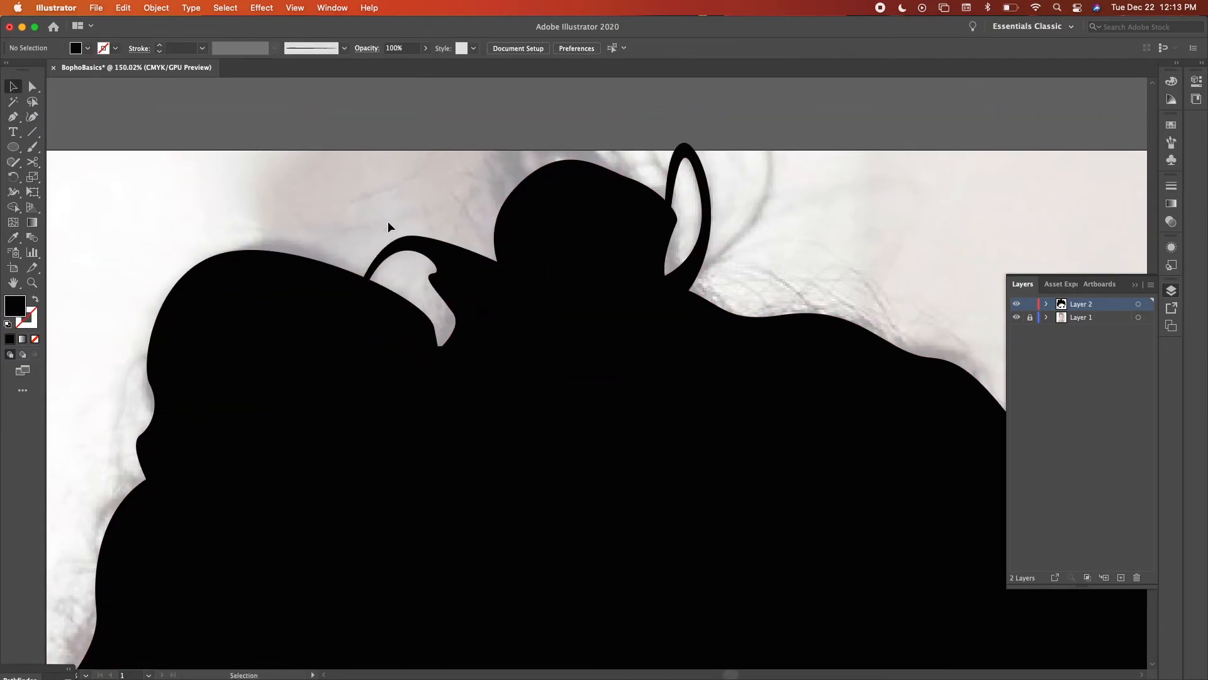
{"action": "scroll", "coordinate": [648, 274], "scroll_direction": "up", "scroll_amount": 1}
{"action": "scroll", "coordinate": [649, 274], "scroll_direction": "up", "scroll_amount": 1}
{"action": "scroll", "coordinate": [649, 274], "scroll_direction": "right", "scroll_amount": 1}
{"action": "key", "text": "p"}
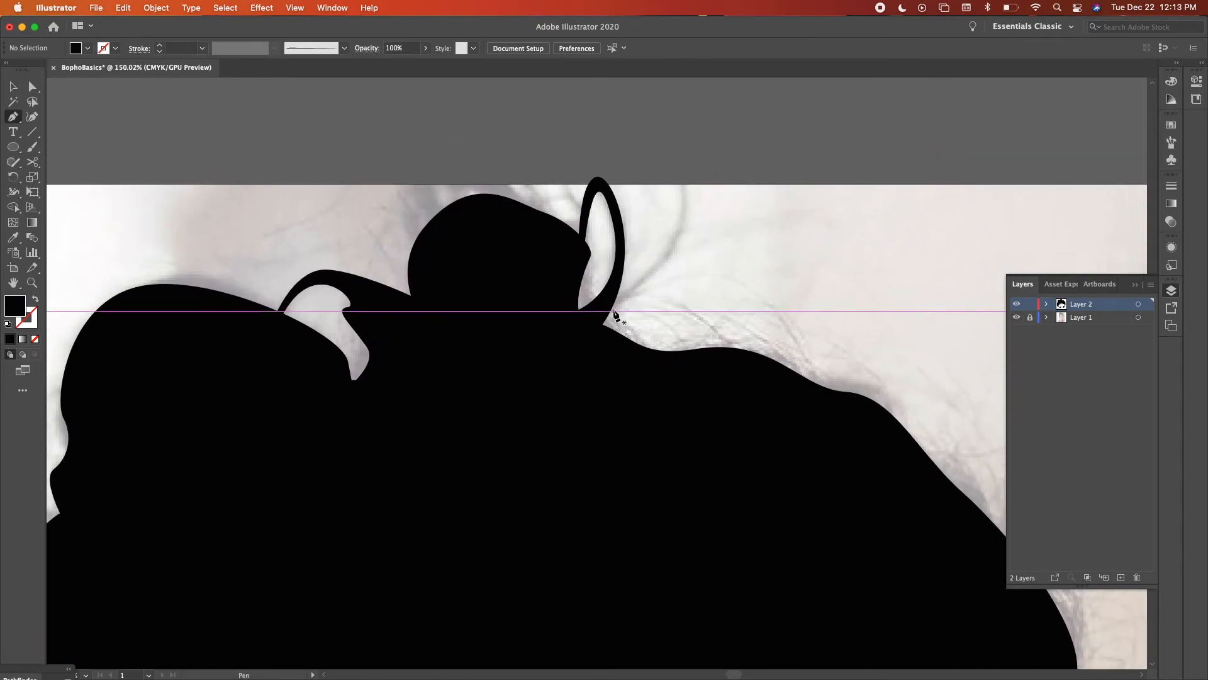
{"action": "left_click", "coordinate": [591, 322]}
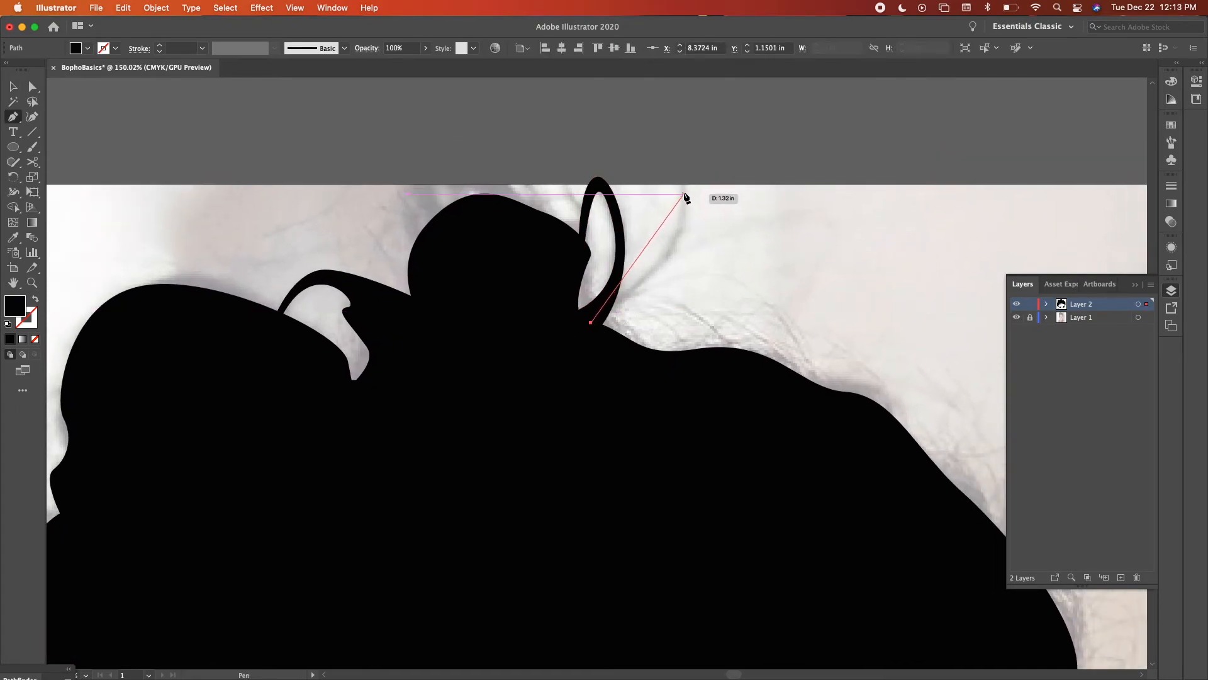
{"action": "left_click_drag", "start_coordinate": [671, 117], "coordinate": [670, 116]}
Give the loose strand the same stroke as the hairline strands, move it slightly closer to the upright loop, and deselect it.
{"action": "key", "text": "i"}
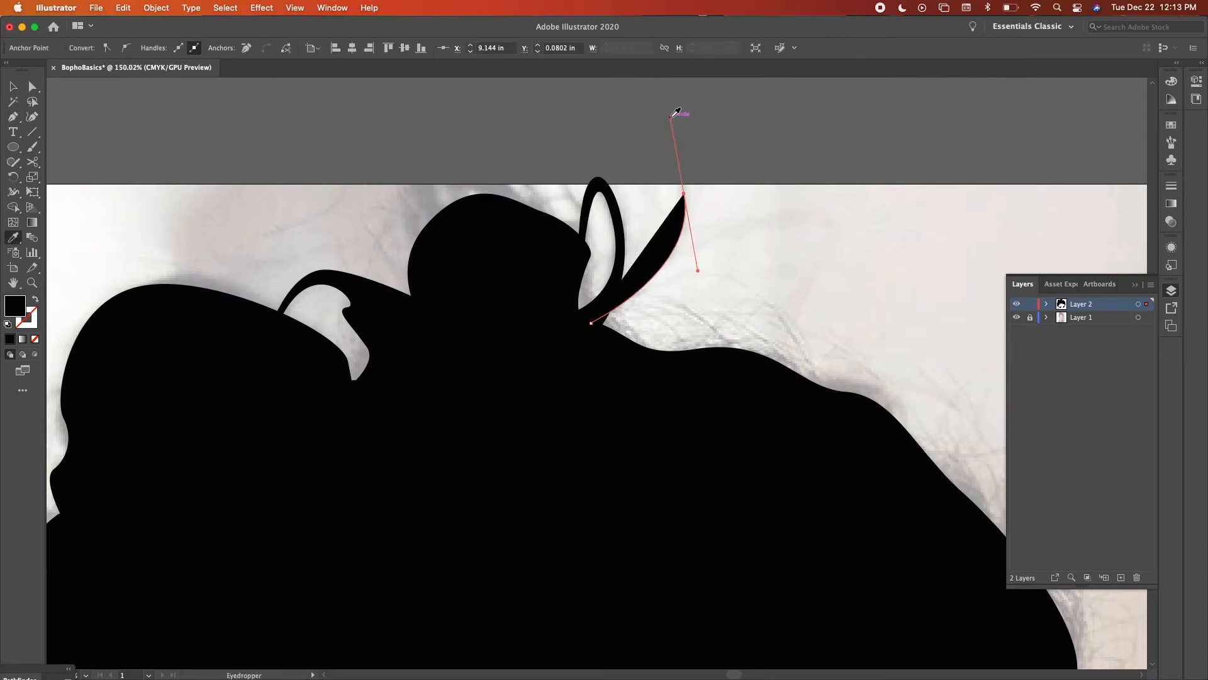
{"action": "scroll", "coordinate": [636, 256], "scroll_direction": "down", "scroll_amount": 10}
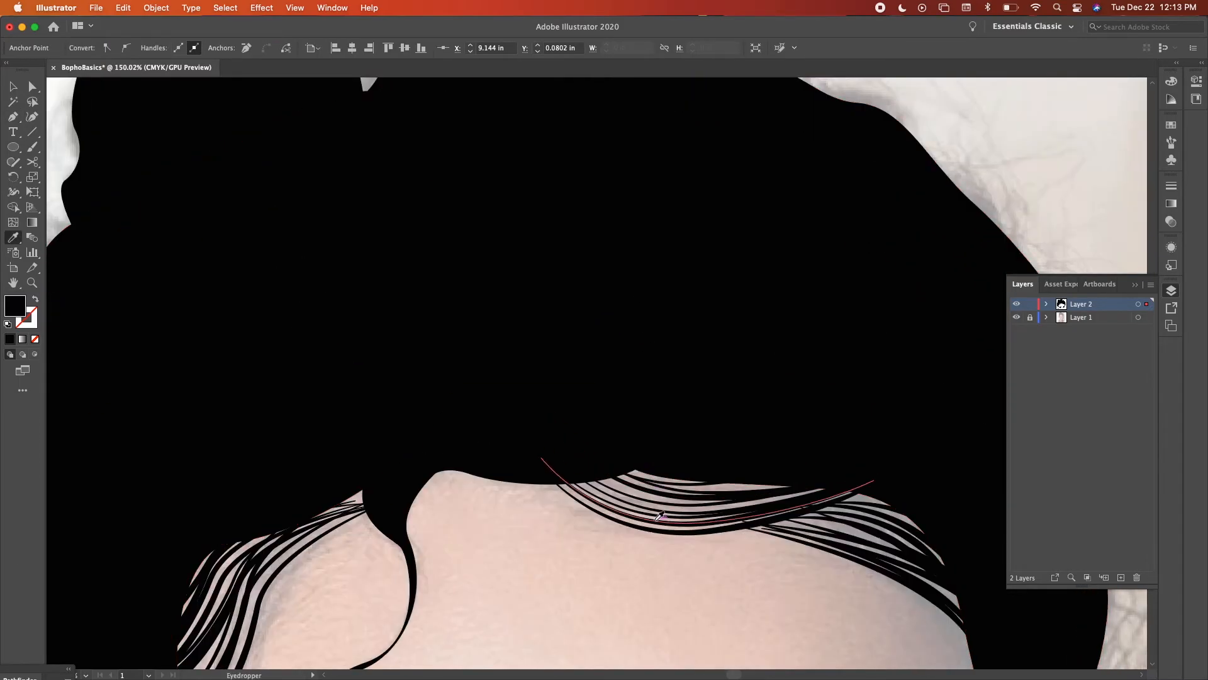
{"action": "left_click", "coordinate": [661, 525]}
{"action": "scroll", "coordinate": [660, 522], "scroll_direction": "up", "scroll_amount": 10}
{"action": "key", "text": "v"}
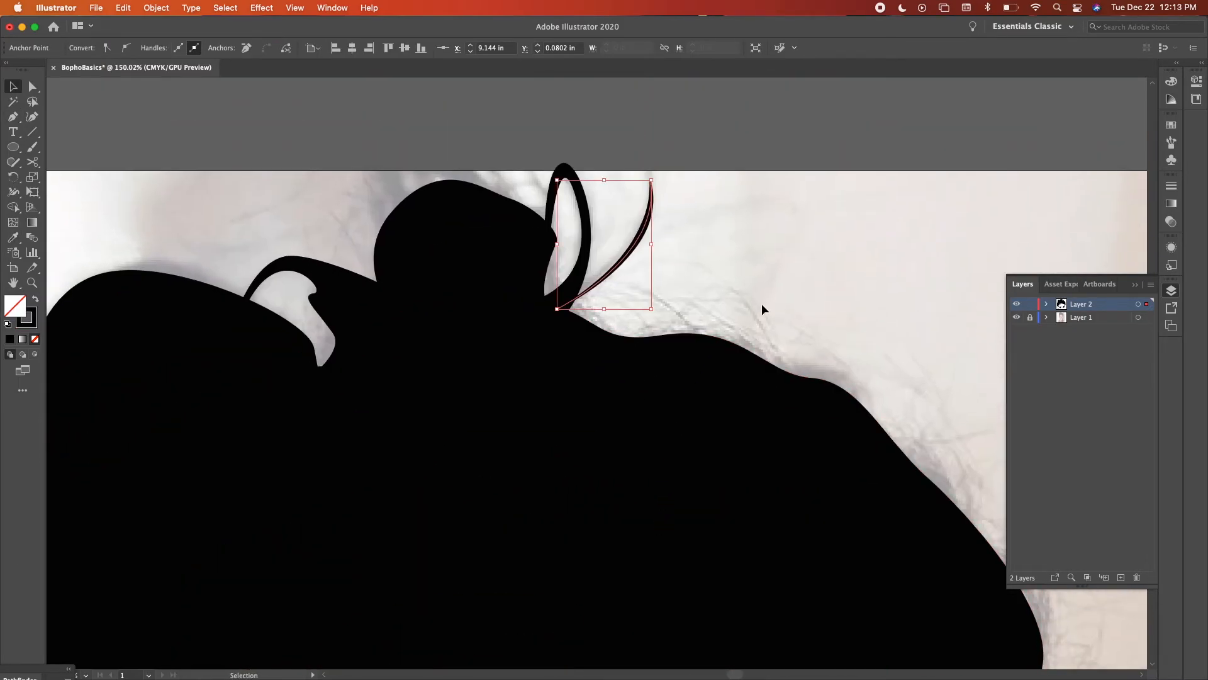
{"action": "left_click", "coordinate": [760, 305]}
{"action": "left_click_drag", "start_coordinate": [646, 233], "coordinate": [641, 238]}
{"action": "left_click", "coordinate": [715, 270]}
Draw looping flyaway strands along the crown's upper edge, from the upright loop down the side away from the ear.
{"action": "key", "text": "p"}
{"action": "left_click_drag", "start_coordinate": [795, 394], "coordinate": [738, 271]}
{"action": "left_click", "coordinate": [615, 372]}
{"action": "left_click_drag", "start_coordinate": [548, 348], "coordinate": [623, 286]}
{"action": "left_click", "coordinate": [716, 375]}
{"action": "left_click_drag", "start_coordinate": [867, 424], "coordinate": [809, 334]}
{"action": "left_click", "coordinate": [677, 386]}
{"action": "left_click", "coordinate": [537, 327]}
{"action": "left_click", "coordinate": [704, 256]}
Give the crown's flyaway strands the stroke of the curved strand beside the upright loop, and deselect them.
{"action": "key", "text": "i"}
{"action": "left_click", "coordinate": [646, 222]}
{"action": "key", "text": "v"}
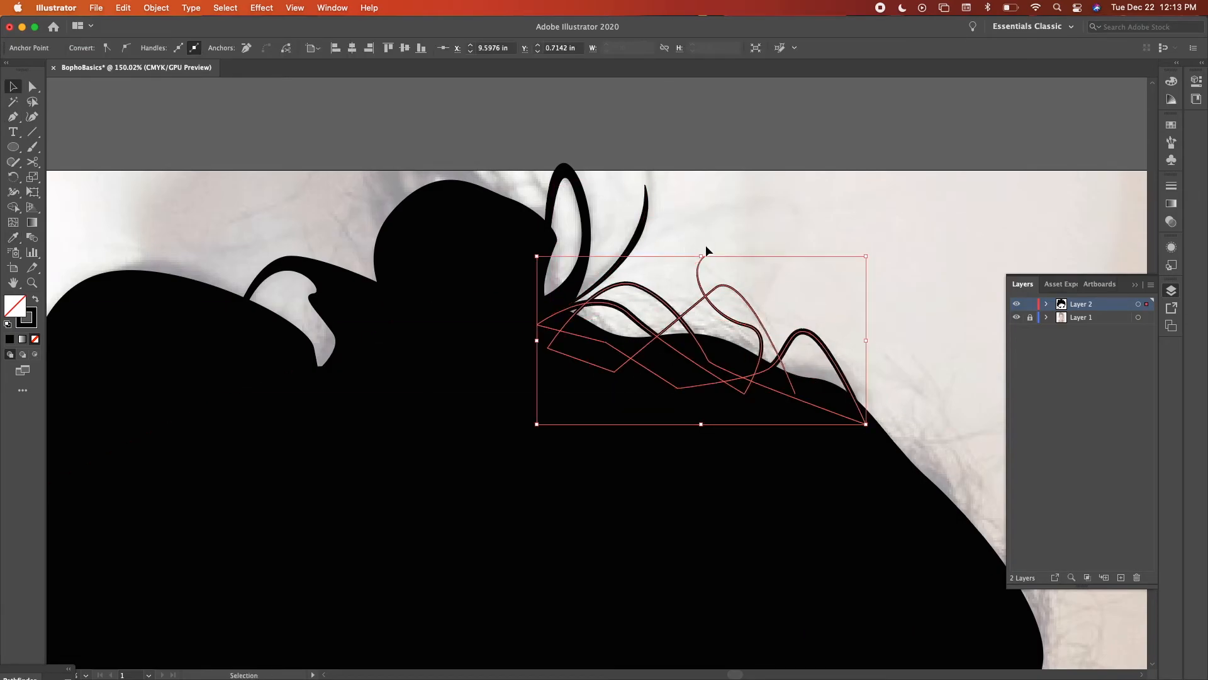
{"action": "left_click", "coordinate": [781, 247]}
Draw overlapping looped flyaway strands along the hair's outer edge, lower down on the side away from the ear.
{"action": "scroll", "coordinate": [791, 247], "scroll_direction": "down", "scroll_amount": 7}
{"action": "key", "text": "p"}
{"action": "left_click", "coordinate": [711, 354]}
{"action": "left_click_drag", "start_coordinate": [788, 456], "coordinate": [745, 527]}
{"action": "left_click_drag", "start_coordinate": [756, 545], "coordinate": [808, 516]}
{"action": "left_click_drag", "start_coordinate": [778, 341], "coordinate": [798, 369]}
{"action": "left_click_drag", "start_coordinate": [768, 456], "coordinate": [738, 464]}
Add a pointed loop above the side loops and a long wavy strand trailing outward below, apply the tapered strand stroke, and deselect them.
{"action": "left_click", "coordinate": [564, 346]}
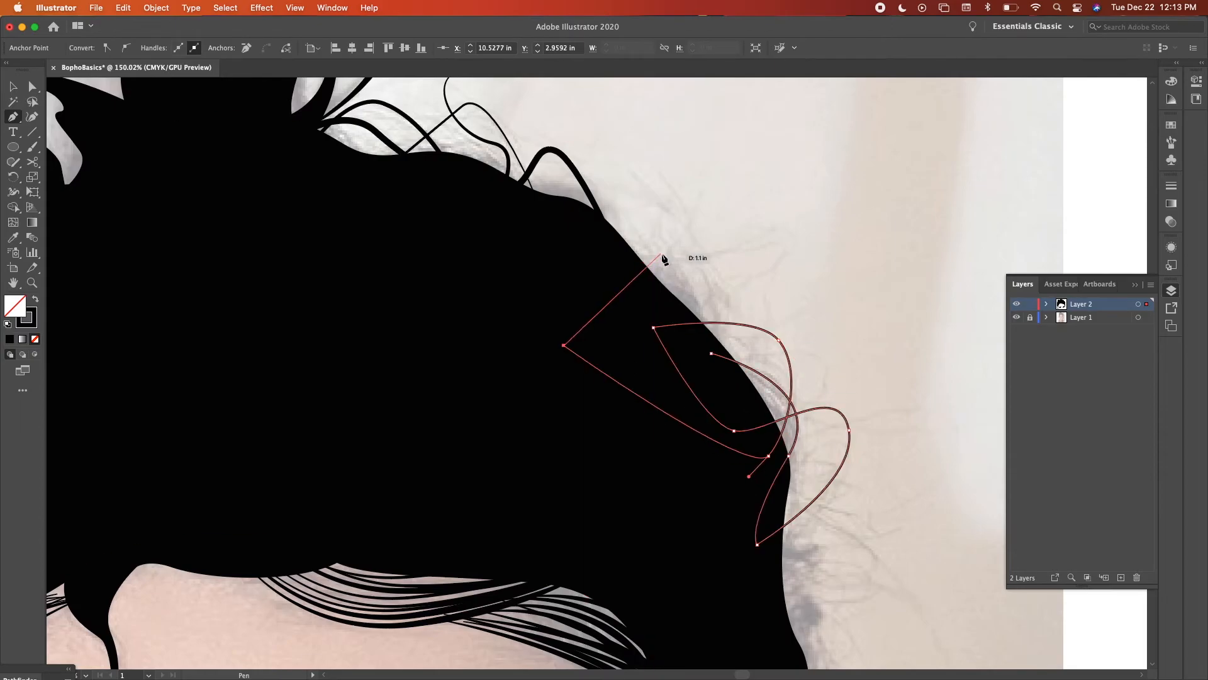
{"action": "left_click_drag", "start_coordinate": [663, 255], "coordinate": [699, 259]}
{"action": "left_click_drag", "start_coordinate": [762, 265], "coordinate": [736, 278]}
{"action": "left_click_drag", "start_coordinate": [699, 477], "coordinate": [734, 493]}
{"action": "left_click_drag", "start_coordinate": [886, 544], "coordinate": [874, 621]}
{"action": "key", "text": "i"}
{"action": "key", "text": "v"}
{"action": "scroll", "coordinate": [781, 198], "scroll_direction": "down", "scroll_amount": 5}
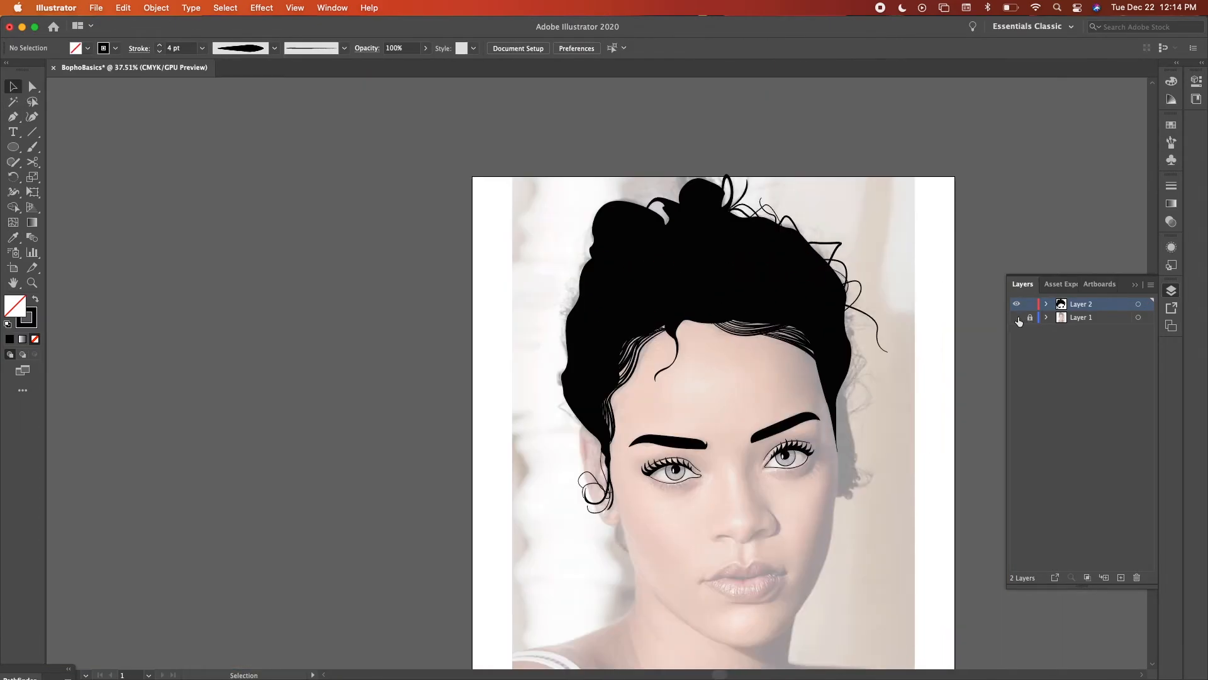
Draw a long curling flyaway strand with overlapping loops along the hair's outer edge on the ear side.
{"action": "scroll", "coordinate": [593, 350], "scroll_direction": "up", "scroll_amount": 5}
{"action": "key", "text": "p"}
{"action": "left_click", "coordinate": [502, 218]}
{"action": "left_click_drag", "start_coordinate": [458, 234], "coordinate": [457, 244]}
{"action": "left_click_drag", "start_coordinate": [445, 288], "coordinate": [432, 298]}
{"action": "left_click_drag", "start_coordinate": [482, 333], "coordinate": [514, 322]}
{"action": "left_click_drag", "start_coordinate": [427, 387], "coordinate": [424, 442]}
{"action": "left_click", "coordinate": [482, 445]}
{"action": "left_click", "coordinate": [426, 550]}
{"action": "left_click_drag", "start_coordinate": [496, 471], "coordinate": [491, 445]}
{"action": "left_click_drag", "start_coordinate": [412, 420], "coordinate": [407, 445]}
{"action": "left_click_drag", "start_coordinate": [291, 376], "coordinate": [241, 417]}
{"action": "left_click", "coordinate": [338, 431]}
Give the ear-side flyaway strands the tapered stroke of an existing hair strand, and deselect them.
{"action": "key", "text": "i"}
{"action": "left_click", "coordinate": [989, 151]}
{"action": "key", "text": "v"}
{"action": "left_click", "coordinate": [268, 402]}
Draw a short flyaway strand lower on the hair's outer edge, just above the ear.
{"action": "scroll", "coordinate": [269, 402], "scroll_direction": "down", "scroll_amount": 10}
{"action": "key", "text": "p"}
{"action": "left_click", "coordinate": [537, 478]}
{"action": "left_click_drag", "start_coordinate": [485, 457], "coordinate": [479, 458]}
{"action": "left_click_drag", "start_coordinate": [421, 399], "coordinate": [423, 390]}
{"action": "scroll", "coordinate": [510, 202], "scroll_direction": "down", "scroll_amount": 5}
{"action": "scroll", "coordinate": [863, 337], "scroll_direction": "up", "scroll_amount": 5}
Add a looped strand trailing outward low on the opposite side, give it the stroke of the long wavy strand above, and deselect it.
{"action": "key", "text": "p"}
{"action": "scroll", "coordinate": [863, 337], "scroll_direction": "down", "scroll_amount": 5}
{"action": "left_click", "coordinate": [731, 200]}
{"action": "mouse_move", "coordinate": [792, 287]}
{"action": "left_mouse_down"}
{"action": "mouse_move", "coordinate": [792, 314]}
{"action": "mouse_move", "coordinate": [764, 303]}
{"action": "left_mouse_up"}
{"action": "left_click_drag", "start_coordinate": [764, 368], "coordinate": [779, 368]}
{"action": "left_click_drag", "start_coordinate": [898, 431], "coordinate": [868, 497]}
{"action": "key", "text": "i"}
{"action": "left_click", "coordinate": [870, 226]}
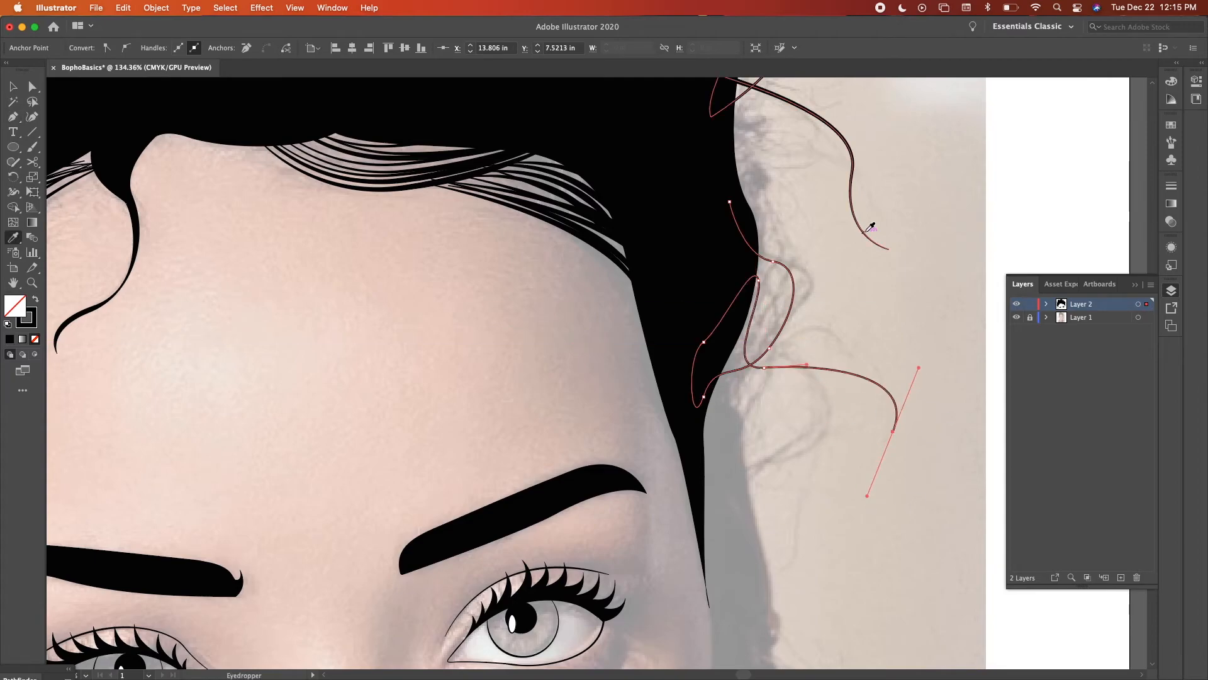
{"action": "key", "text": "v"}
{"action": "left_click", "coordinate": [925, 264]}
Hide the photo layer to inspect the line art by itself, and show the photo again.
{"action": "scroll", "coordinate": [829, 433], "scroll_direction": "down", "scroll_amount": 10}
{"action": "left_click", "coordinate": [1017, 317]}
{"action": "scroll", "coordinate": [830, 433], "scroll_direction": "down", "scroll_amount": 4}
{"action": "scroll", "coordinate": [824, 436], "scroll_direction": "left", "scroll_amount": 1}
{"action": "scroll", "coordinate": [824, 436], "scroll_direction": "down", "scroll_amount": 1}
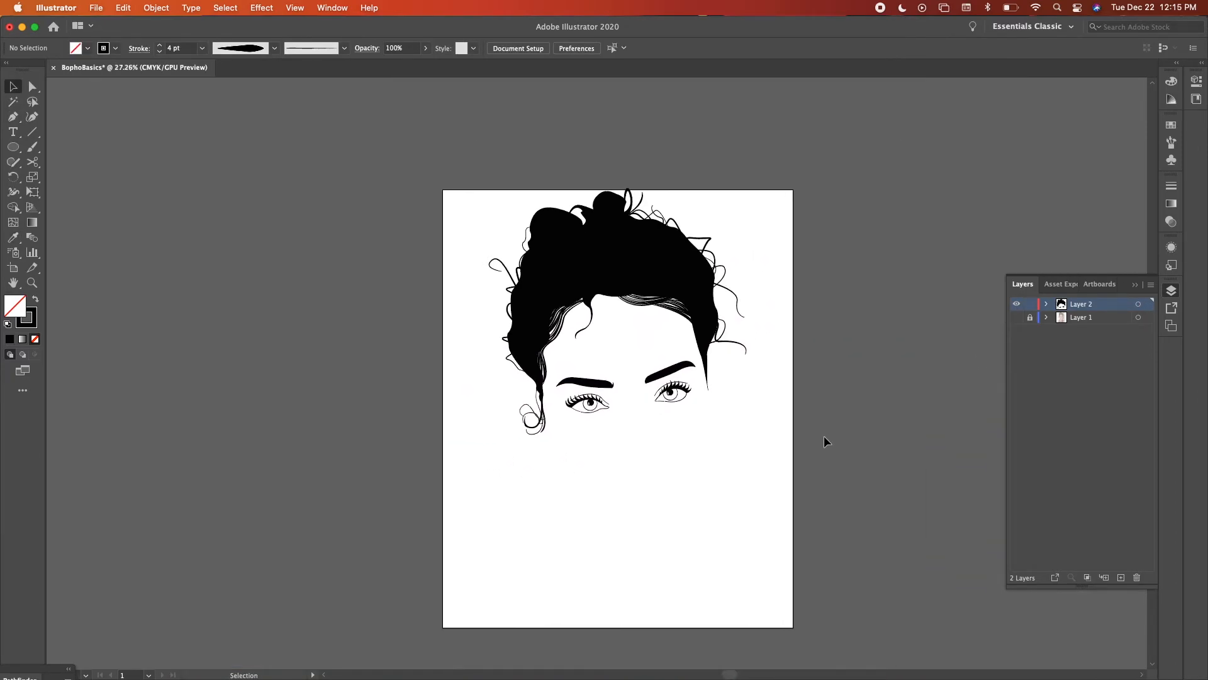
{"action": "left_click", "coordinate": [1017, 318]}
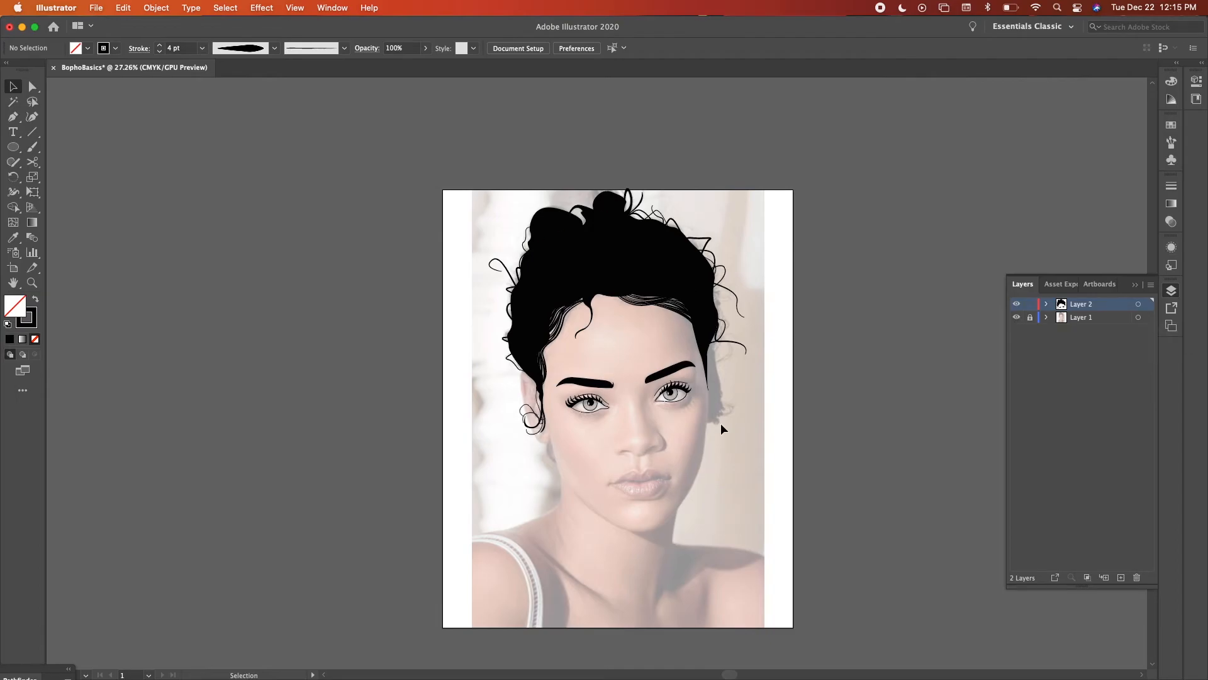
Trace the face outline with the Pen tool from the pointed hair tip at the temple down the cheek to the jaw.
{"action": "scroll", "coordinate": [720, 423], "scroll_direction": "up", "scroll_amount": 5}
{"action": "scroll", "coordinate": [721, 425], "scroll_direction": "up", "scroll_amount": 3}
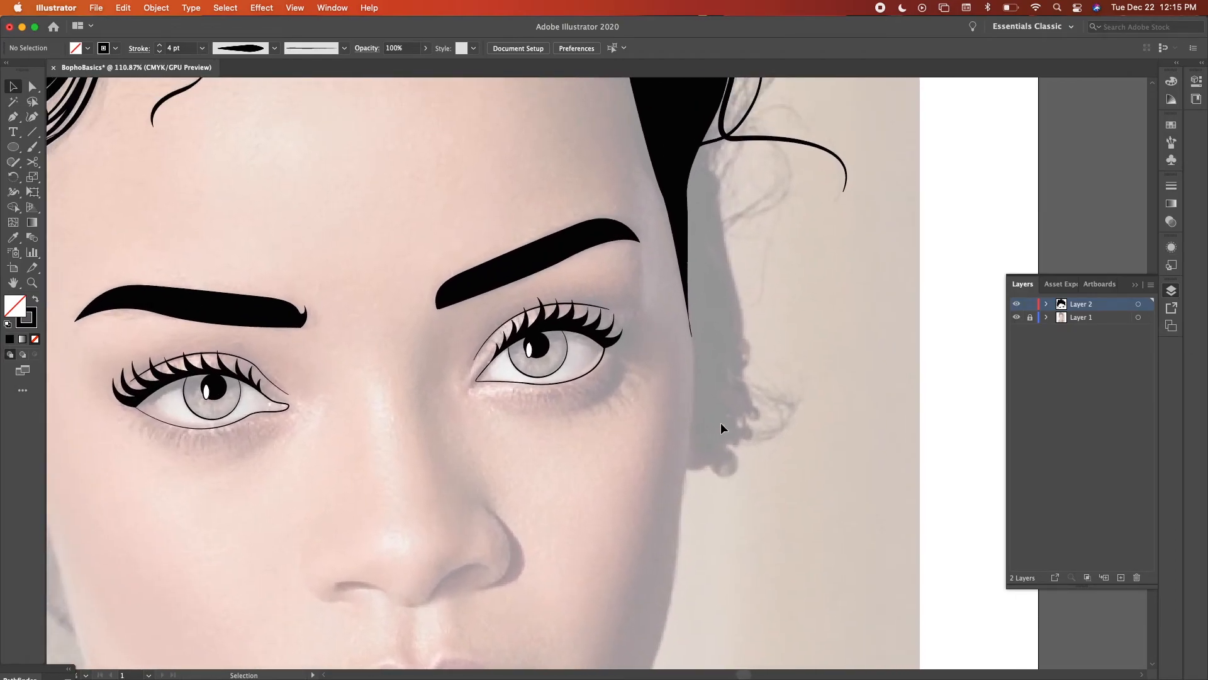
{"action": "scroll", "coordinate": [720, 423], "scroll_direction": "down", "scroll_amount": 3}
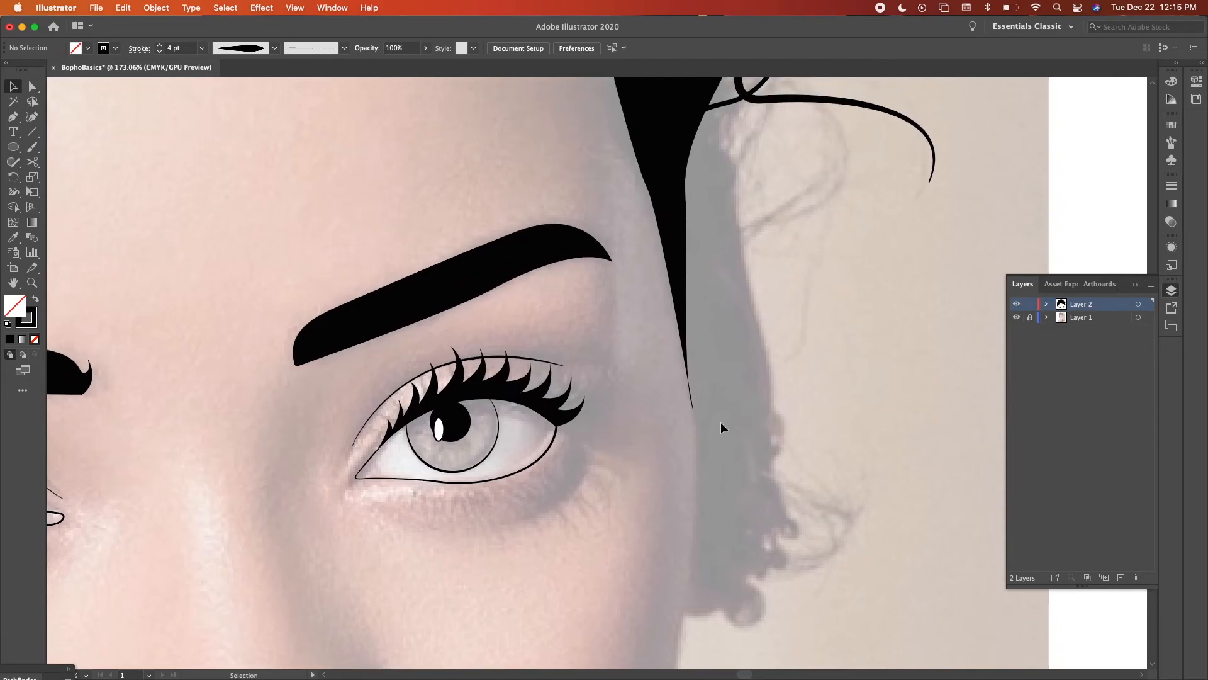
{"action": "scroll", "coordinate": [720, 422], "scroll_direction": "down", "scroll_amount": 8}
{"action": "scroll", "coordinate": [720, 422], "scroll_direction": "left", "scroll_amount": 3}
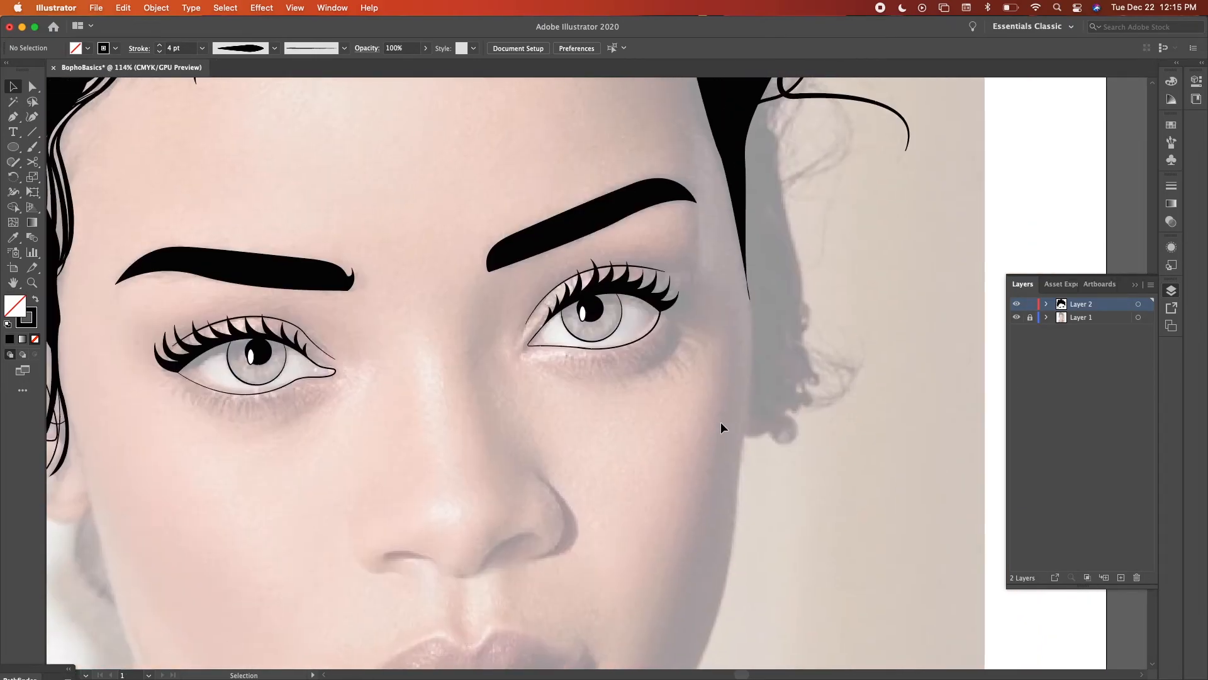
{"action": "key", "text": "p"}
{"action": "scroll", "coordinate": [721, 424], "scroll_direction": "up", "scroll_amount": 2}
{"action": "scroll", "coordinate": [721, 424], "scroll_direction": "right", "scroll_amount": 1}
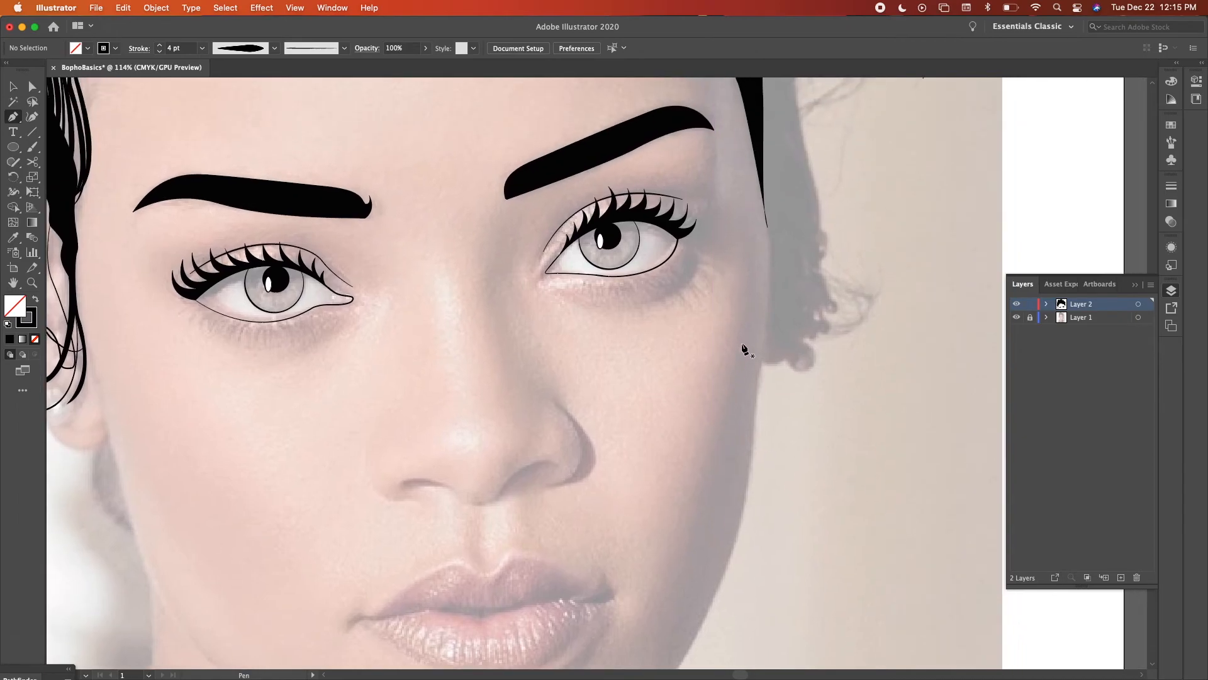
{"action": "scroll", "coordinate": [757, 192], "scroll_direction": "up", "scroll_amount": 3}
{"action": "left_click", "coordinate": [757, 188]}
{"action": "left_click_drag", "start_coordinate": [770, 367], "coordinate": [756, 465]}
{"action": "scroll", "coordinate": [758, 465], "scroll_direction": "down", "scroll_amount": 4}
{"action": "scroll", "coordinate": [758, 466], "scroll_direction": "left", "scroll_amount": 2}
{"action": "scroll", "coordinate": [788, 492], "scroll_direction": "down", "scroll_amount": 6}
{"action": "left_click_drag", "start_coordinate": [885, 300], "coordinate": [865, 378]}
{"action": "left_click_drag", "start_coordinate": [820, 493], "coordinate": [785, 554]}
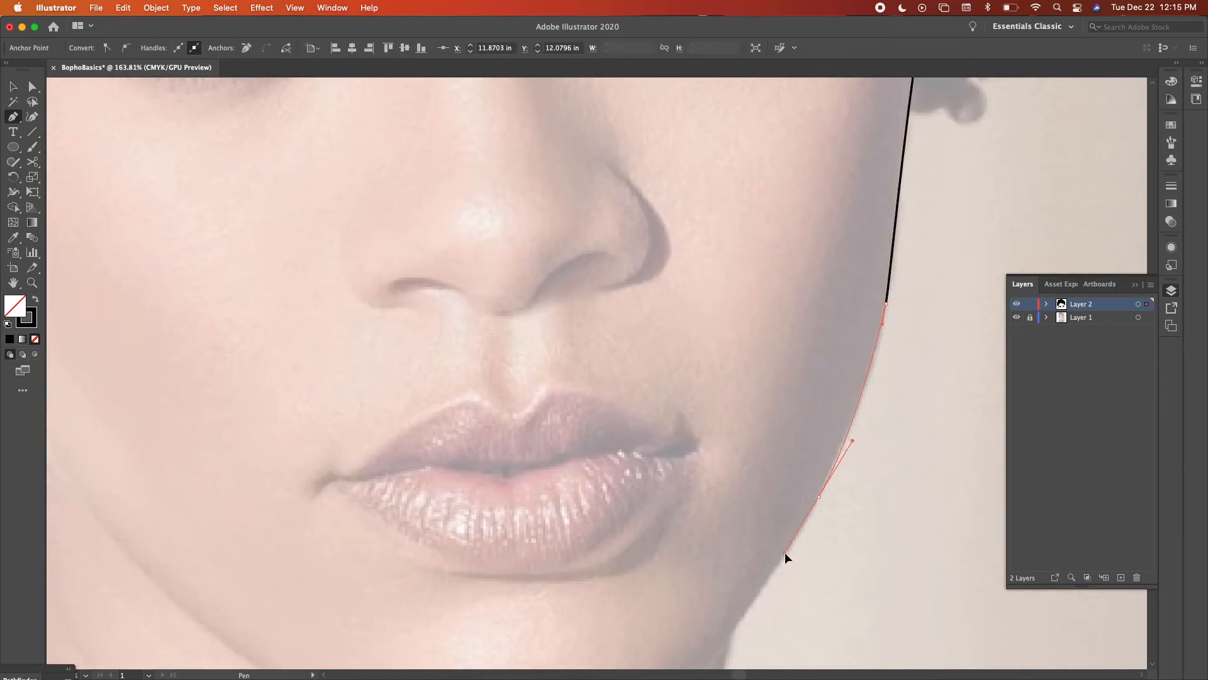
Continue the face outline around the chin and up the opposite jaw to the earlobe, and deselect it.
{"action": "scroll", "coordinate": [784, 552], "scroll_direction": "down", "scroll_amount": 7}
{"action": "left_click_drag", "start_coordinate": [764, 406], "coordinate": [742, 443]}
{"action": "left_click_drag", "start_coordinate": [539, 525], "coordinate": [346, 518]}
{"action": "scroll", "coordinate": [344, 516], "scroll_direction": "up", "scroll_amount": 7}
{"action": "left_click_drag", "start_coordinate": [388, 472], "coordinate": [382, 462]}
{"action": "left_click", "coordinate": [272, 161]}
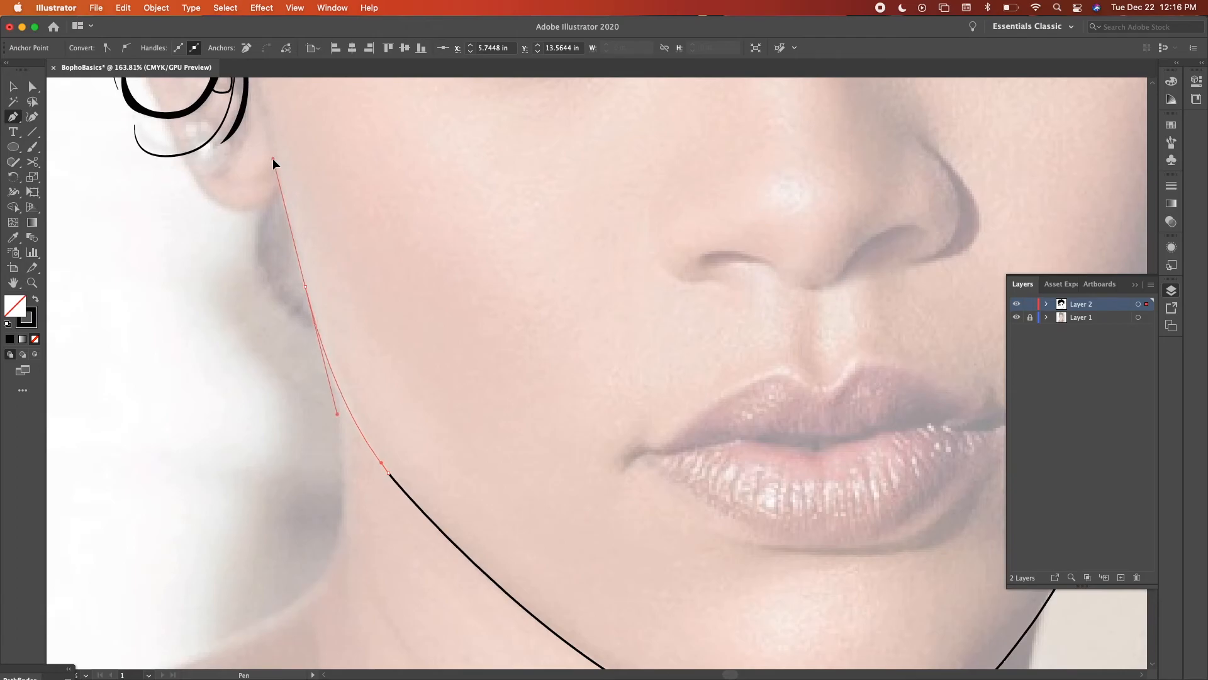
{"action": "key", "text": "super+0"}
{"action": "key", "text": "v"}
{"action": "left_click", "coordinate": [325, 264]}
Trace the outline of the far ear from the hair's edge around the lobe to the face outline.
{"action": "scroll", "coordinate": [741, 357], "scroll_direction": "up", "scroll_amount": 10}
{"action": "key", "text": "p"}
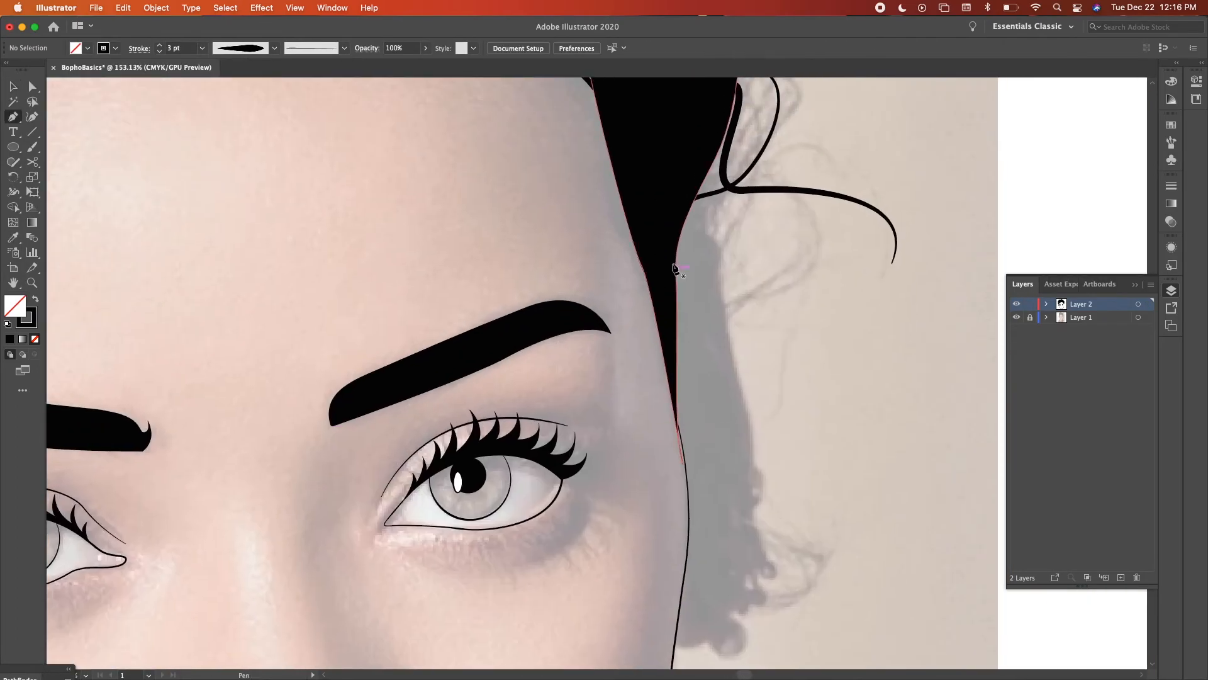
{"action": "left_click", "coordinate": [669, 262]}
{"action": "left_click_drag", "start_coordinate": [724, 308], "coordinate": [734, 366]}
{"action": "scroll", "coordinate": [734, 367], "scroll_direction": "down", "scroll_amount": 4}
{"action": "mouse_move", "coordinate": [776, 417]}
{"action": "left_mouse_down"}
{"action": "mouse_move", "coordinate": [791, 433]}
{"action": "mouse_move", "coordinate": [704, 447]}
{"action": "left_mouse_up"}
Draw two curved fold lines inside the upper far ear, give them a tapered stroke, and deselect them.
{"action": "scroll", "coordinate": [759, 469], "scroll_direction": "up", "scroll_amount": 4}
{"action": "left_click", "coordinate": [739, 280]}
{"action": "left_click_drag", "start_coordinate": [752, 165], "coordinate": [769, 137]}
{"action": "key", "text": "i"}
{"action": "left_click", "coordinate": [737, 215]}
{"action": "left_click_drag", "start_coordinate": [773, 275], "coordinate": [800, 296]}
{"action": "left_click_drag", "start_coordinate": [780, 360], "coordinate": [773, 382]}
{"action": "key", "text": "i"}
{"action": "left_click", "coordinate": [798, 398]}
{"action": "key", "text": "v"}
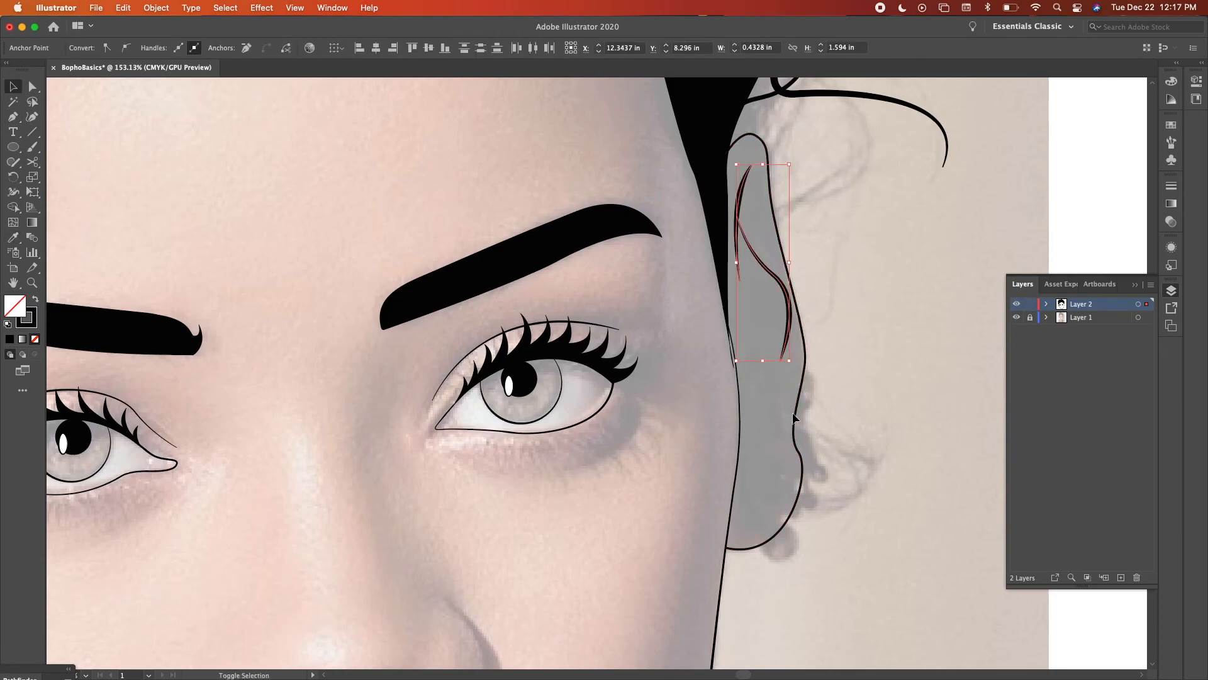
{"action": "left_click", "coordinate": [689, 506]}
Draw a circle of about 0.38 in on the far earlobe as an earring, and give it the ear outline's tapered 3 pt stroke.
{"action": "scroll", "coordinate": [690, 506], "scroll_direction": "down", "scroll_amount": 8}
{"action": "scroll", "coordinate": [689, 507], "scroll_direction": "up", "scroll_amount": 6}
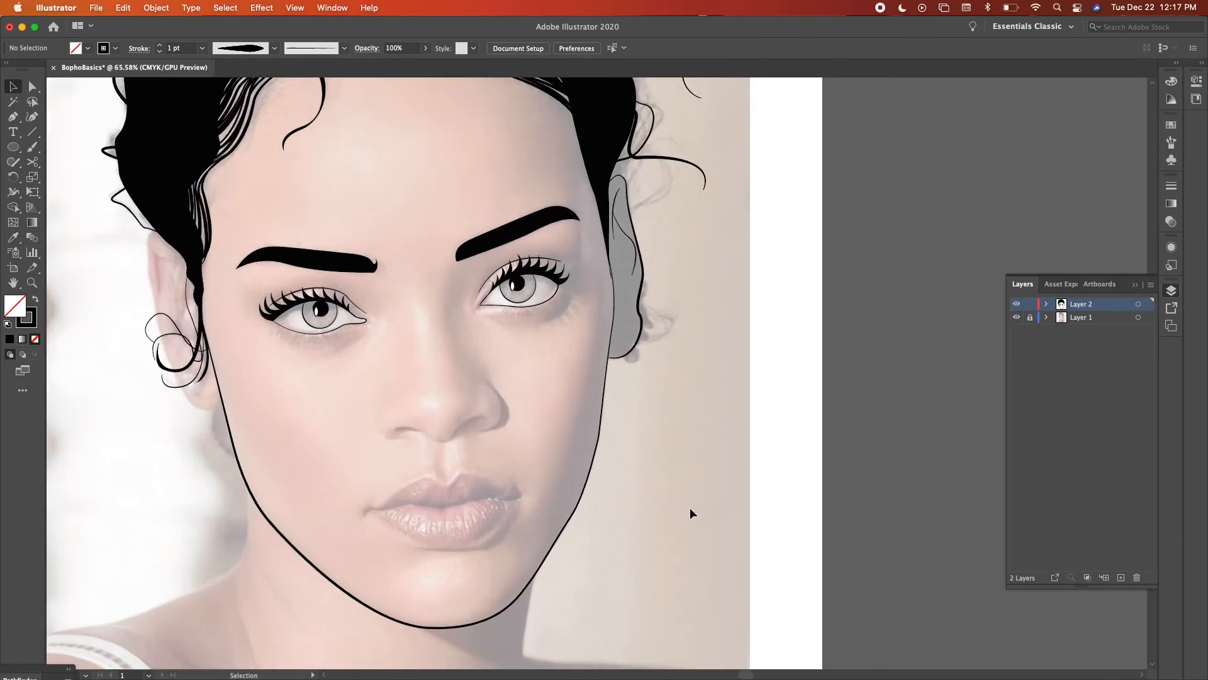
{"action": "scroll", "coordinate": [678, 411], "scroll_direction": "up", "scroll_amount": 5}
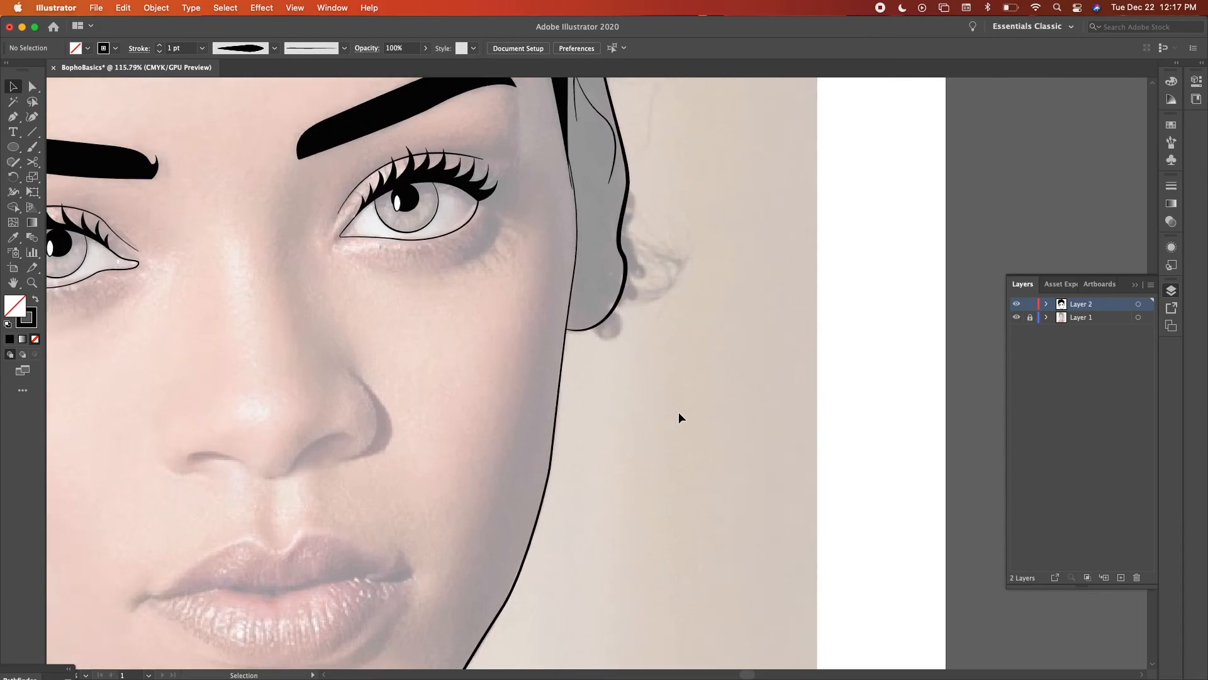
{"action": "scroll", "coordinate": [679, 412], "scroll_direction": "up", "scroll_amount": 2}
{"action": "scroll", "coordinate": [679, 416], "scroll_direction": "up", "scroll_amount": 1}
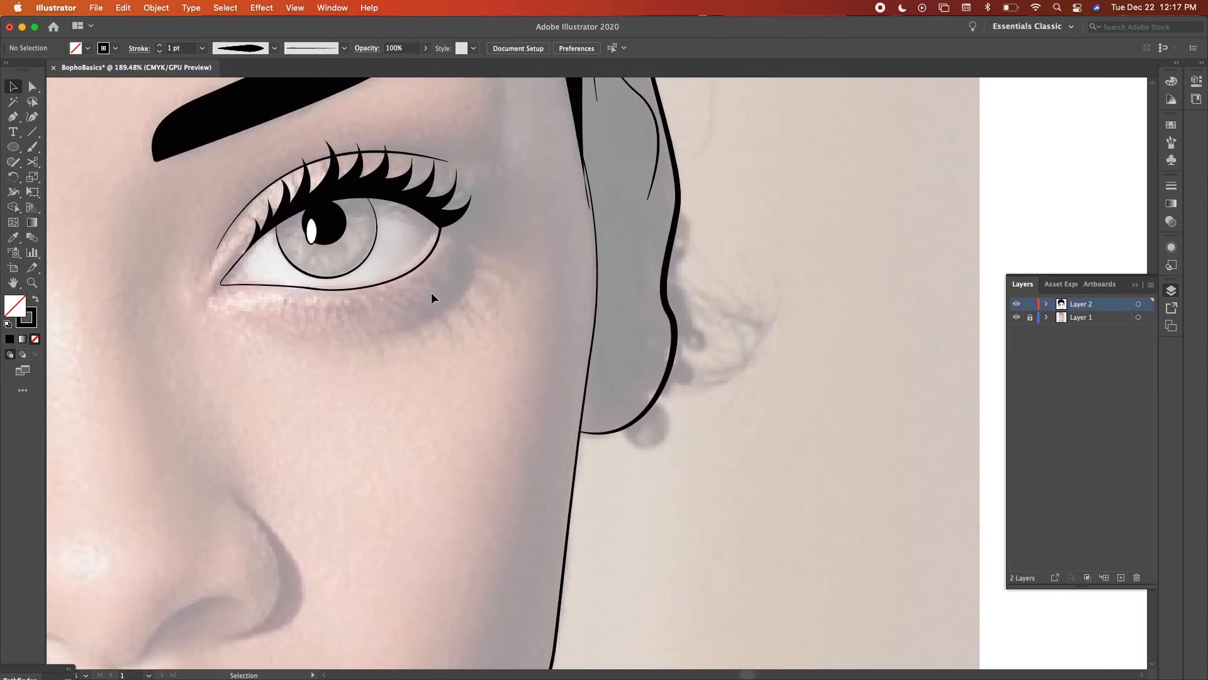
{"action": "left_click", "coordinate": [12, 147]}
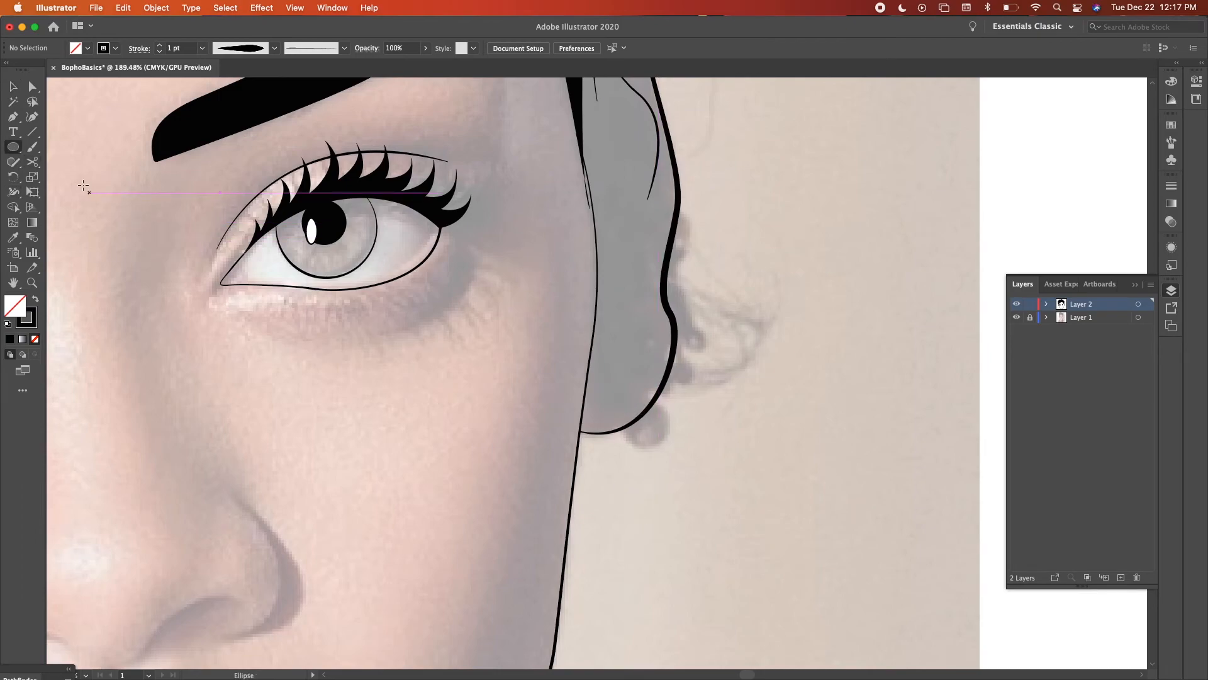
{"action": "mouse_move", "coordinate": [608, 398]}
{"action": "left_mouse_down"}
{"action": "mouse_move", "coordinate": [680, 433]}
{"action": "mouse_move", "coordinate": [665, 432]}
{"action": "left_mouse_up"}
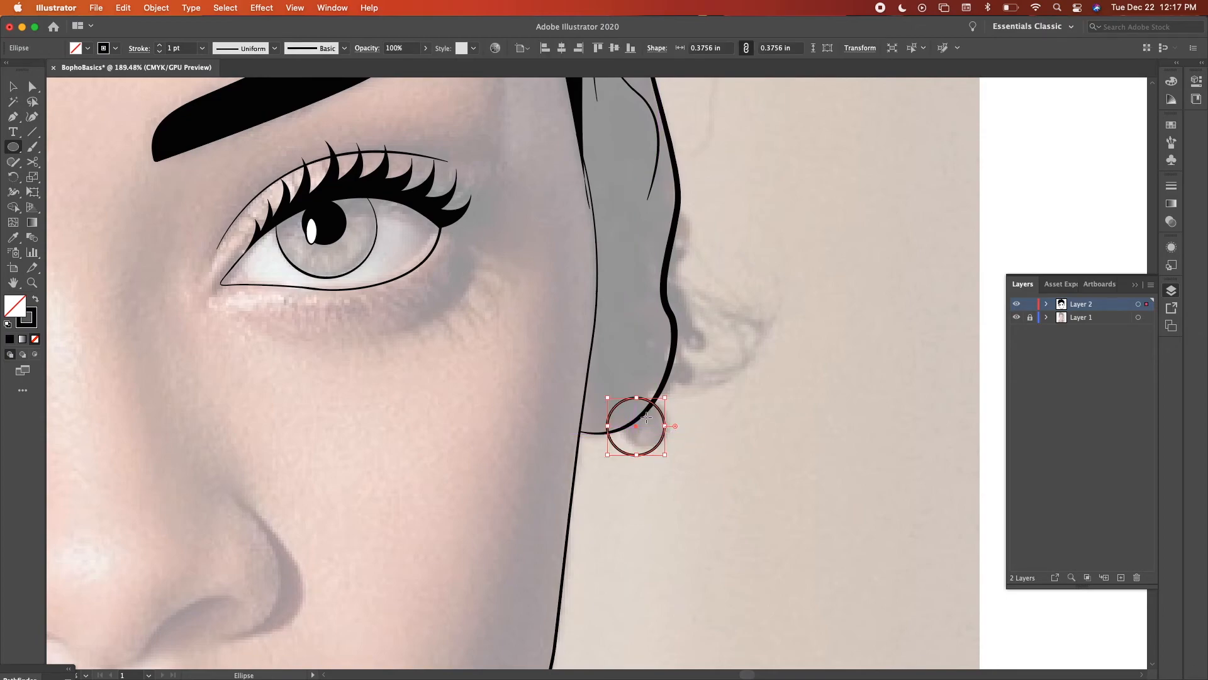
{"action": "key", "text": "i"}
{"action": "left_click", "coordinate": [669, 351]}
{"action": "key", "text": "v"}
{"action": "left_click", "coordinate": [690, 455]}
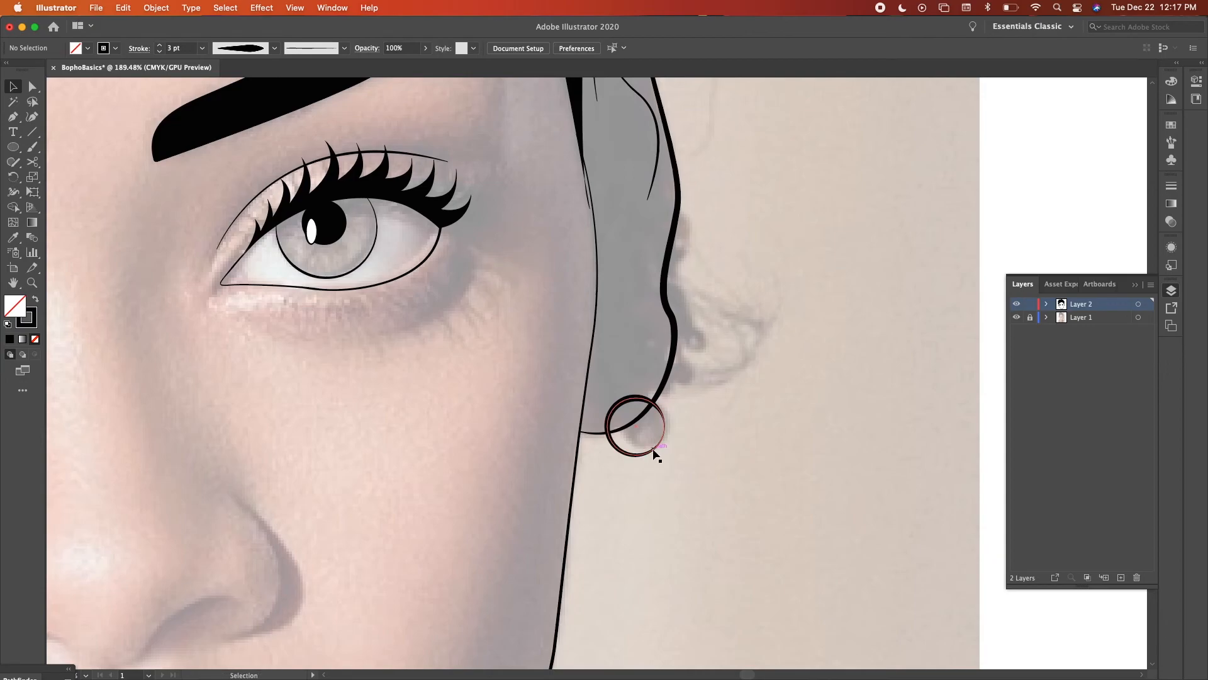
Shrink the earring circle slightly and position it over the lower edge of the earlobe.
{"action": "left_click", "coordinate": [657, 452]}
{"action": "left_click_drag", "start_coordinate": [666, 455], "coordinate": [659, 449]}
{"action": "left_click", "coordinate": [708, 492]}
{"action": "scroll", "coordinate": [708, 493], "scroll_direction": "up", "scroll_amount": 4}
{"action": "left_click_drag", "start_coordinate": [532, 392], "coordinate": [560, 394]}
Add anchor points to the ear outline at its two crossings with the earring circle.
{"action": "left_click", "coordinate": [584, 280]}
{"action": "key", "text": "p"}
{"action": "left_click", "coordinate": [584, 283]}
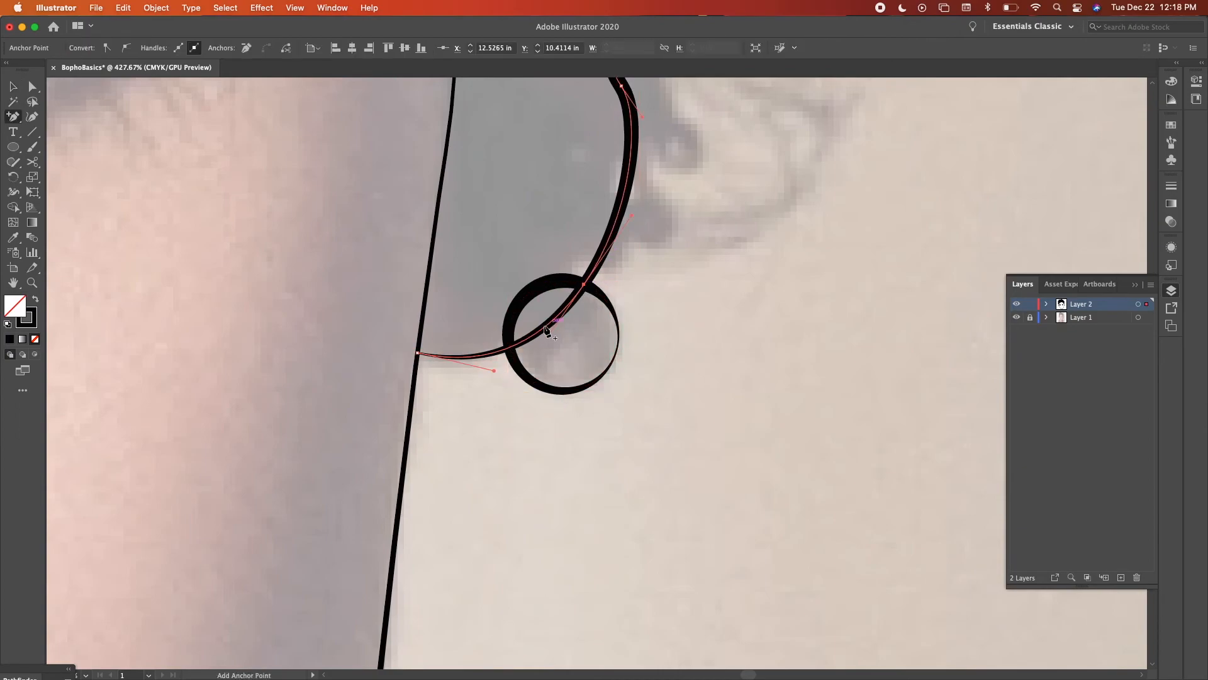
{"action": "left_click", "coordinate": [511, 348]}
Cut the ear outline at both crossings with the earring circle and remove the segment inside it.
{"action": "key", "text": "c"}
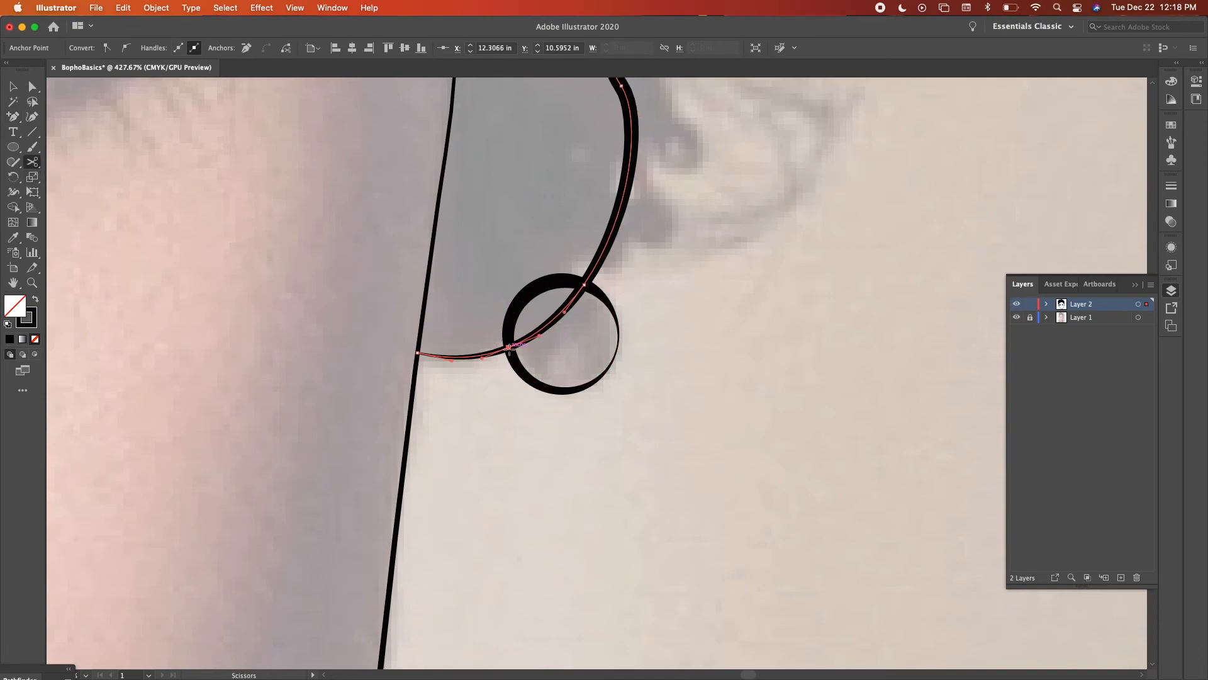
{"action": "left_click", "coordinate": [508, 346]}
{"action": "left_click", "coordinate": [586, 284]}
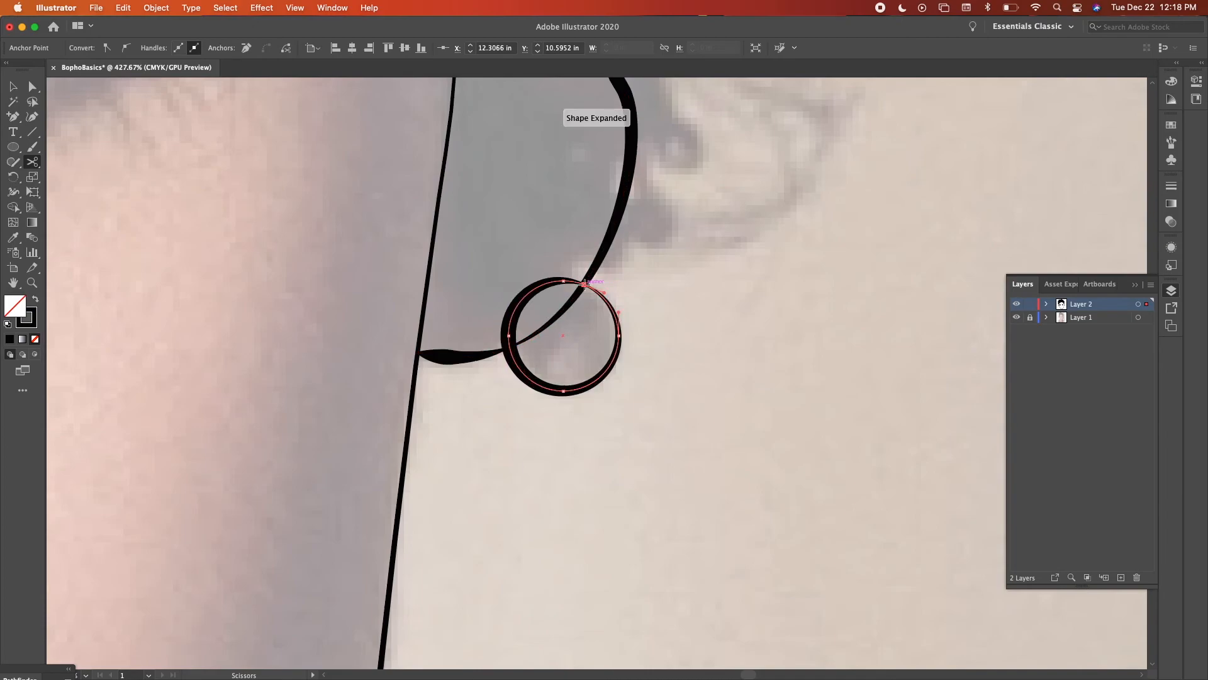
{"action": "key", "text": "super+z"}
{"action": "key", "text": "v"}
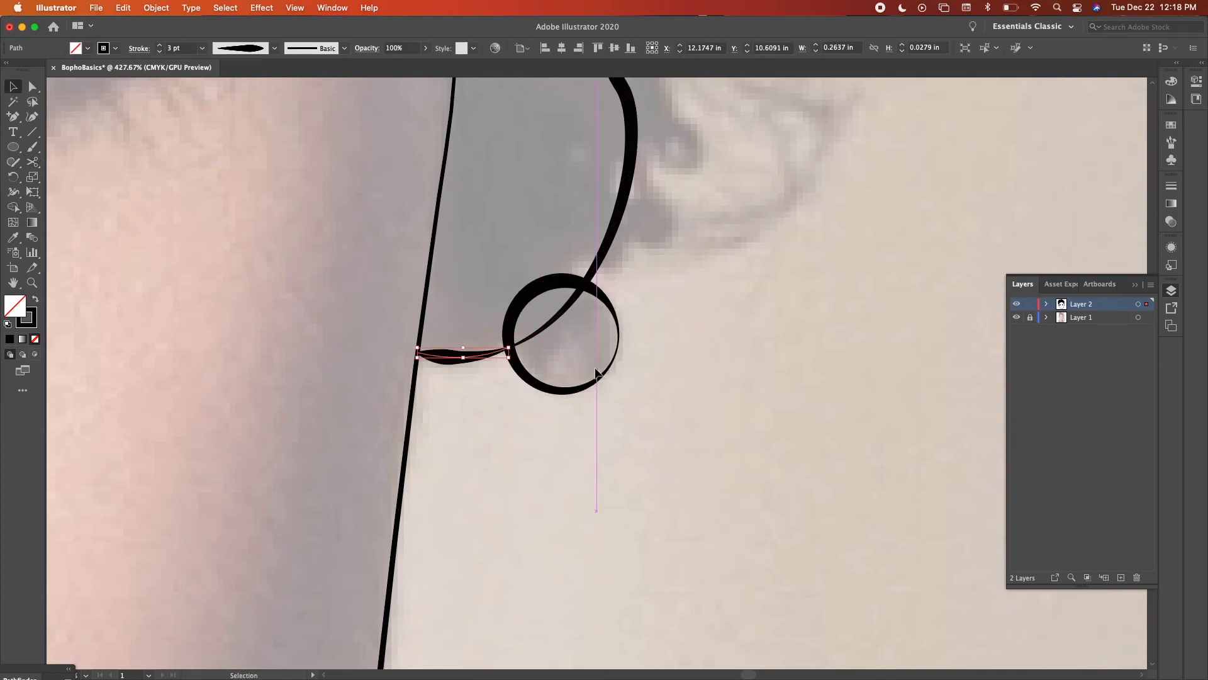
{"action": "left_click", "coordinate": [556, 316]}
{"action": "left_click", "coordinate": [32, 162]}
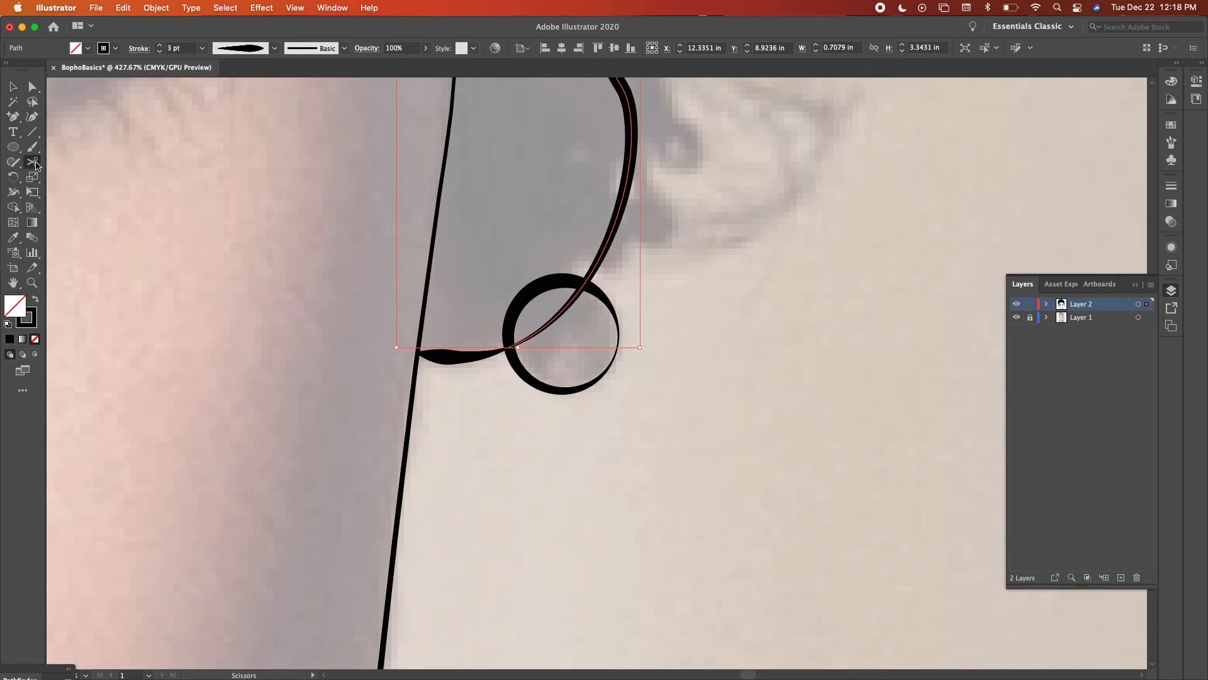
{"action": "left_click", "coordinate": [584, 284]}
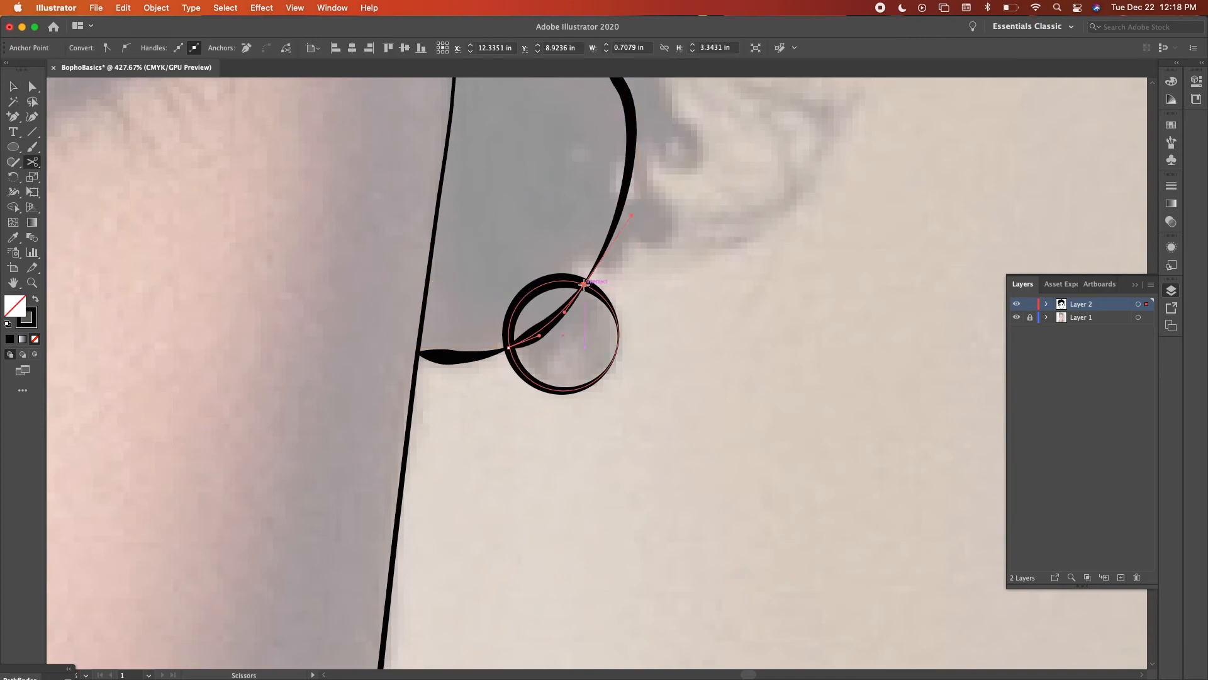
{"action": "key", "text": "v"}
{"action": "left_click", "coordinate": [579, 366]}
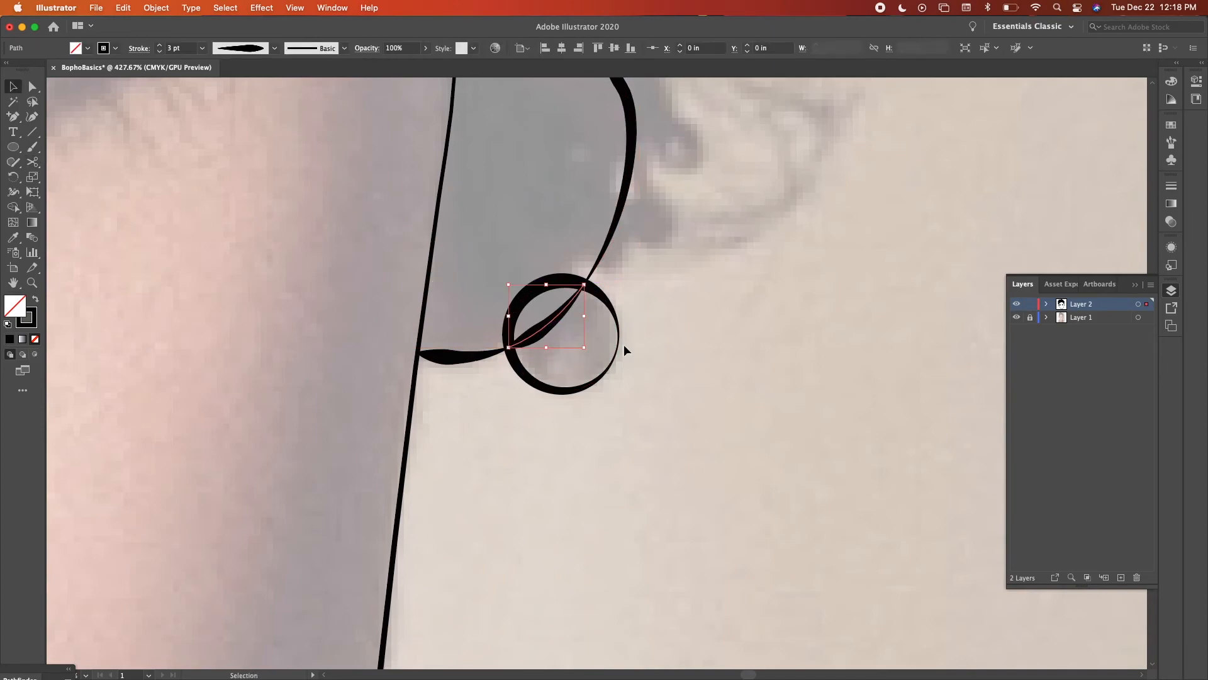
Draw a closed hook-shaped earring wrapping around the middle of the far ear's outer edge.
{"action": "scroll", "coordinate": [721, 365], "scroll_direction": "down", "scroll_amount": 5}
{"action": "scroll", "coordinate": [720, 367], "scroll_direction": "up", "scroll_amount": 3}
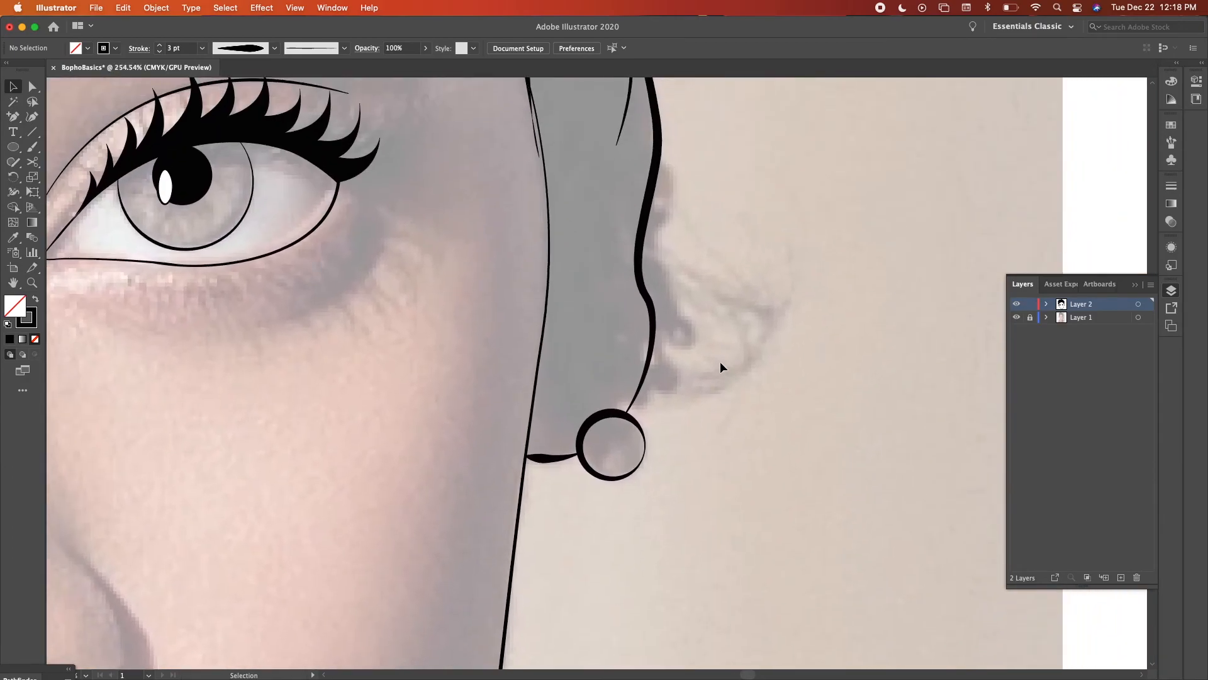
{"action": "scroll", "coordinate": [720, 367], "scroll_direction": "up", "scroll_amount": 3}
{"action": "scroll", "coordinate": [720, 367], "scroll_direction": "down", "scroll_amount": 3}
{"action": "scroll", "coordinate": [721, 364], "scroll_direction": "up", "scroll_amount": 3}
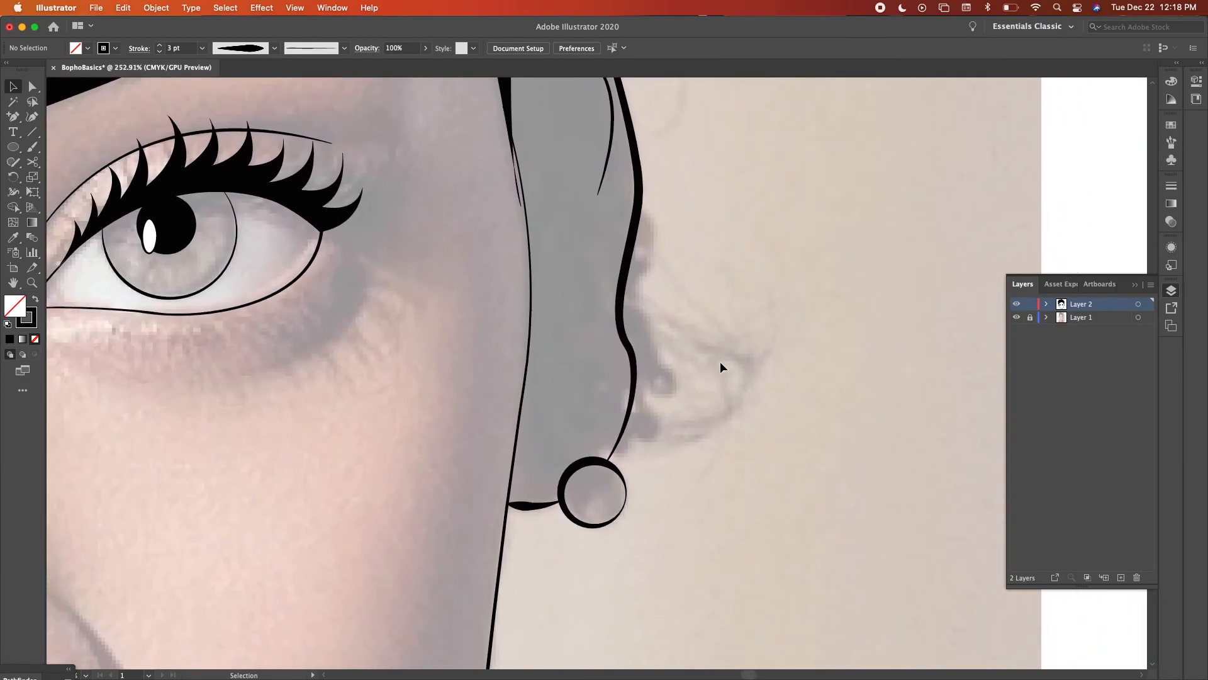
{"action": "scroll", "coordinate": [720, 361], "scroll_direction": "up", "scroll_amount": 1}
{"action": "key", "text": "p"}
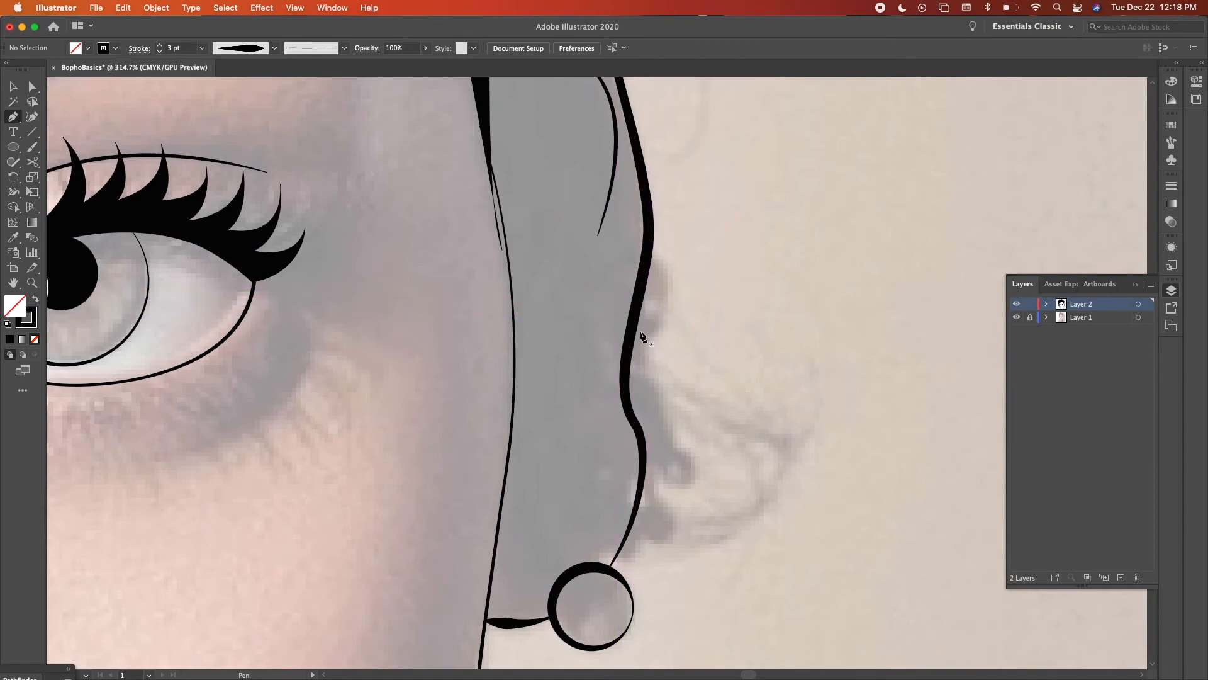
{"action": "left_click", "coordinate": [617, 308]}
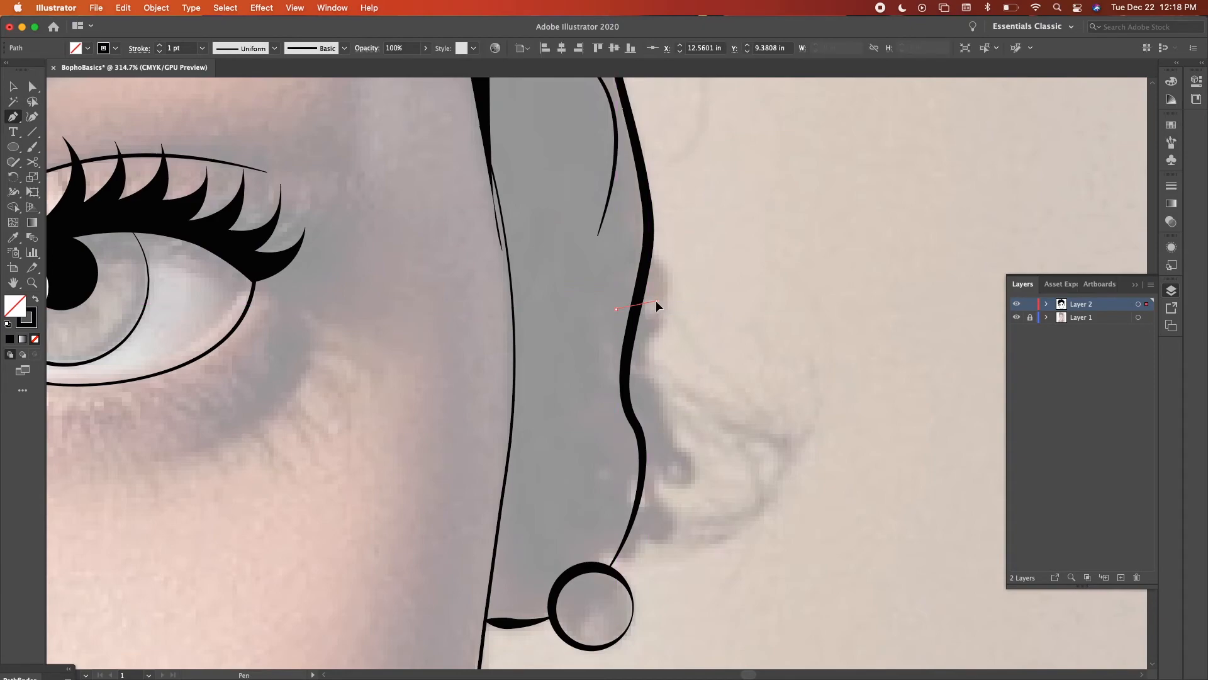
{"action": "left_click_drag", "start_coordinate": [665, 311], "coordinate": [677, 265]}
{"action": "left_click", "coordinate": [628, 349]}
{"action": "left_click_drag", "start_coordinate": [609, 272], "coordinate": [634, 319]}
{"action": "left_click", "coordinate": [609, 272]}
Cut the ear outline where it passes behind the hook-shaped earring and delete the piece between the cuts.
{"action": "scroll", "coordinate": [698, 361], "scroll_direction": "up", "scroll_amount": 5}
{"action": "left_click", "coordinate": [607, 189]}
{"action": "key", "text": "c"}
{"action": "left_click", "coordinate": [607, 189]}
{"action": "left_click", "coordinate": [593, 256]}
{"action": "key", "text": "v"}
{"action": "left_click", "coordinate": [597, 222]}
{"action": "key", "text": "Delete"}
Give the hook-shaped earring the inner ear line's tapered stroke, set its weight to 2 pt, and deselect it.
{"action": "scroll", "coordinate": [598, 222], "scroll_direction": "down", "scroll_amount": 3}
{"action": "key", "text": "i"}
{"action": "left_click", "coordinate": [573, 165]}
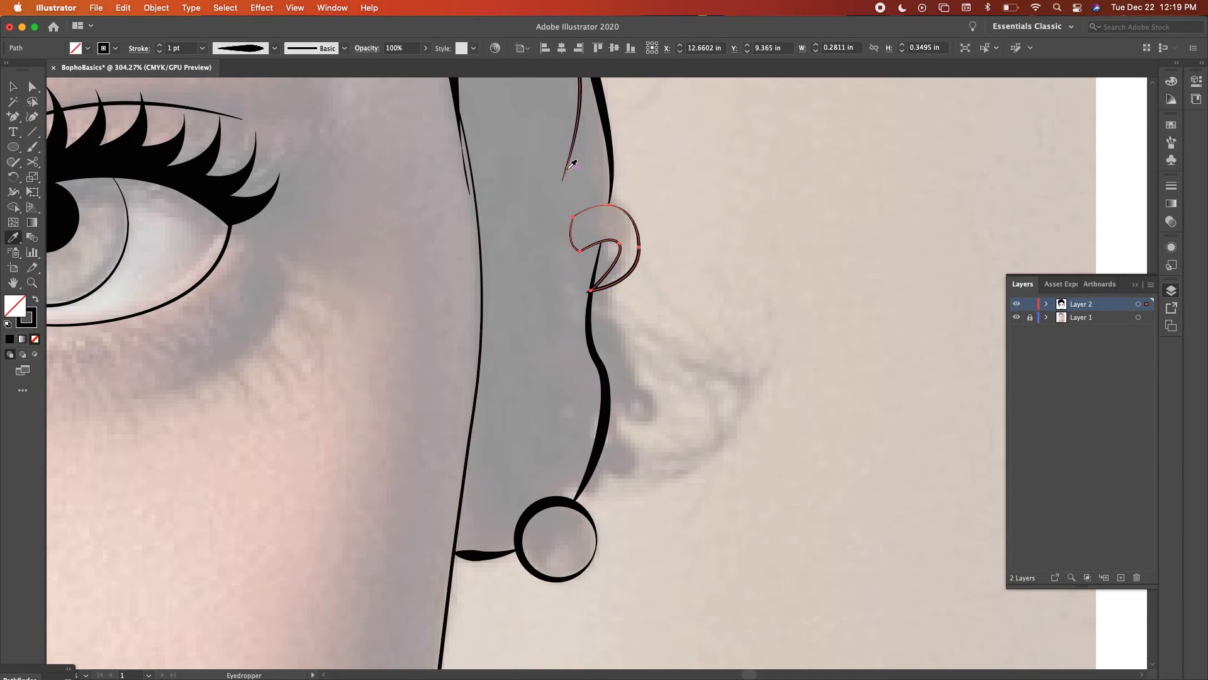
{"action": "key", "text": "v"}
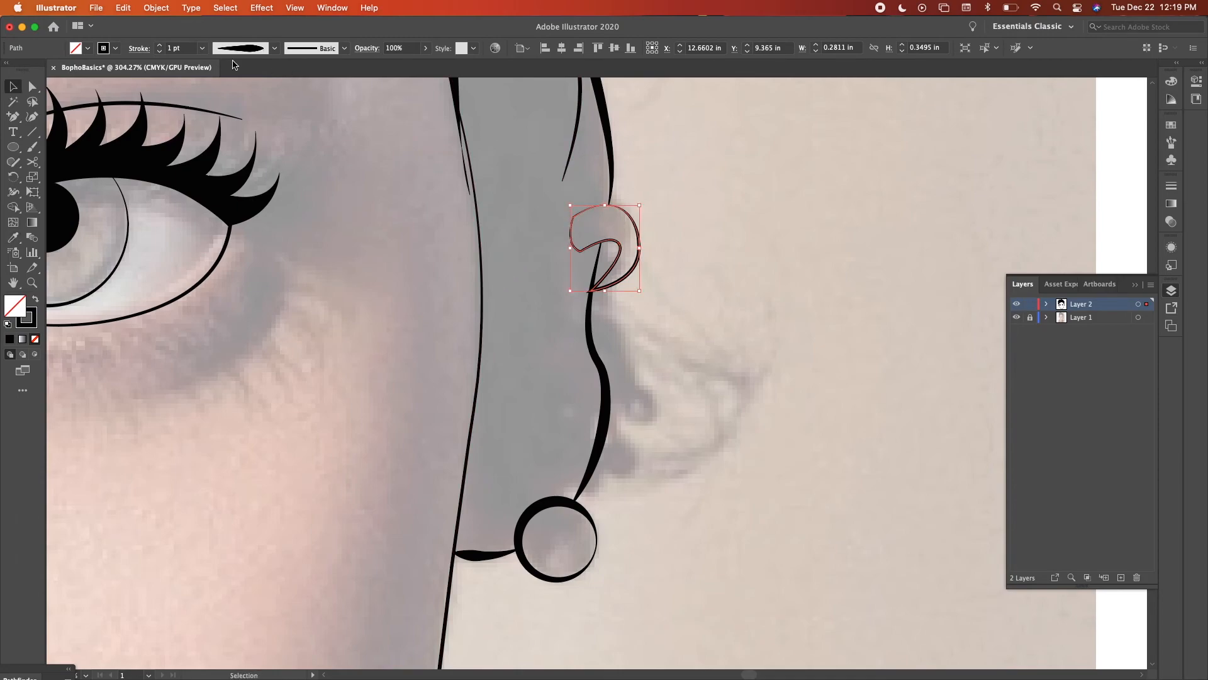
{"action": "left_click", "coordinate": [202, 48]}
{"action": "left_click", "coordinate": [226, 116]}
{"action": "left_click", "coordinate": [549, 239]}
Cut the hook-shaped earring's path at its lower tip and at its inner bend, and deselect it.
{"action": "key", "text": "c"}
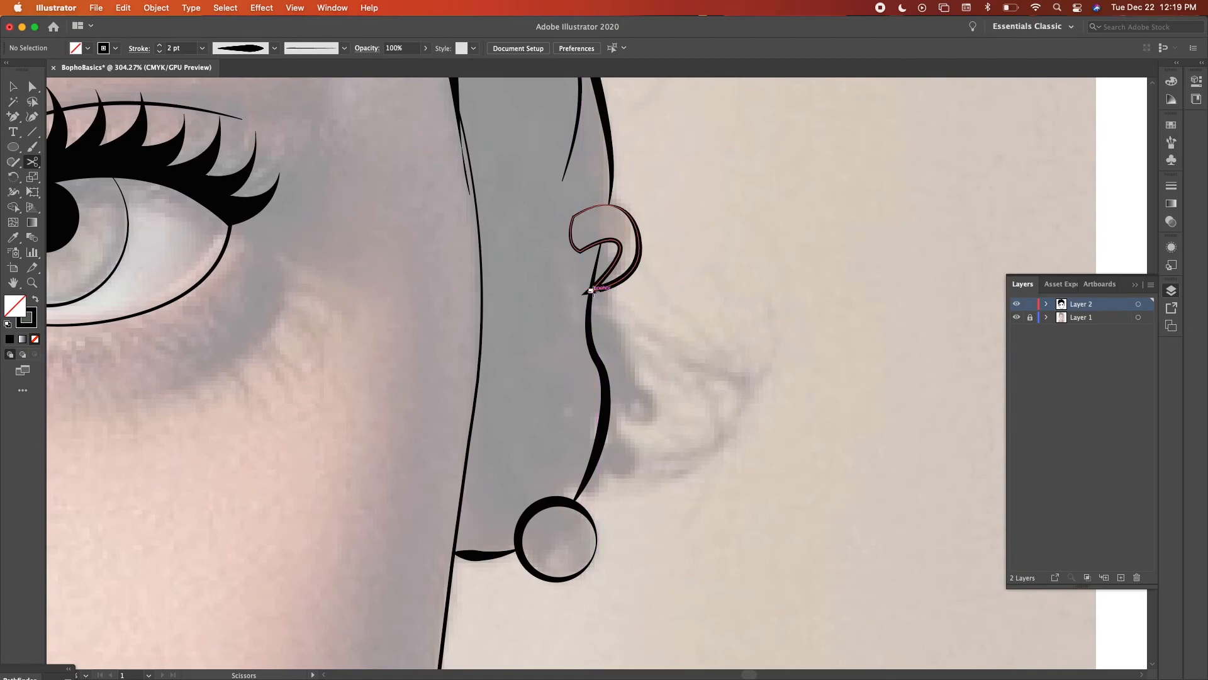
{"action": "left_click", "coordinate": [593, 291]}
{"action": "left_click", "coordinate": [616, 240]}
{"action": "key", "text": "v"}
{"action": "left_click", "coordinate": [696, 242]}
Draw a flat ellipse about 0.50 by 0.13 in across the far ear's lower edge and give it the ear outline's tapered 3 pt stroke.
{"action": "scroll", "coordinate": [714, 244], "scroll_direction": "down", "scroll_amount": 3}
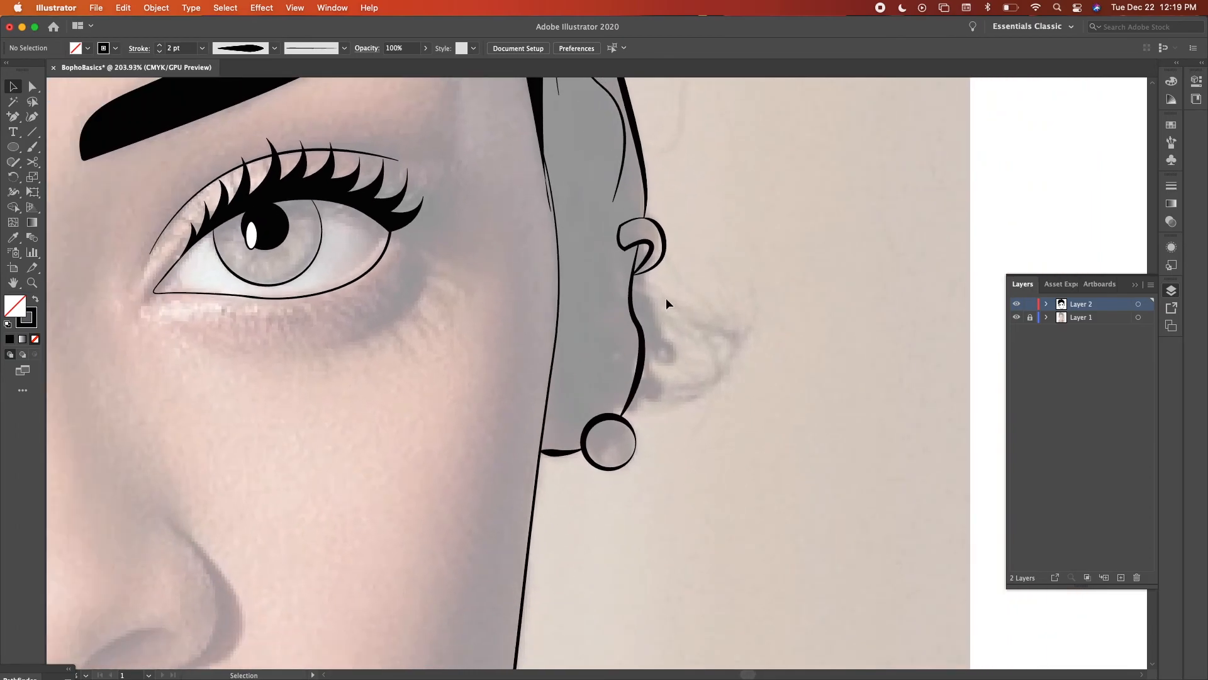
{"action": "scroll", "coordinate": [666, 298], "scroll_direction": "up", "scroll_amount": 4}
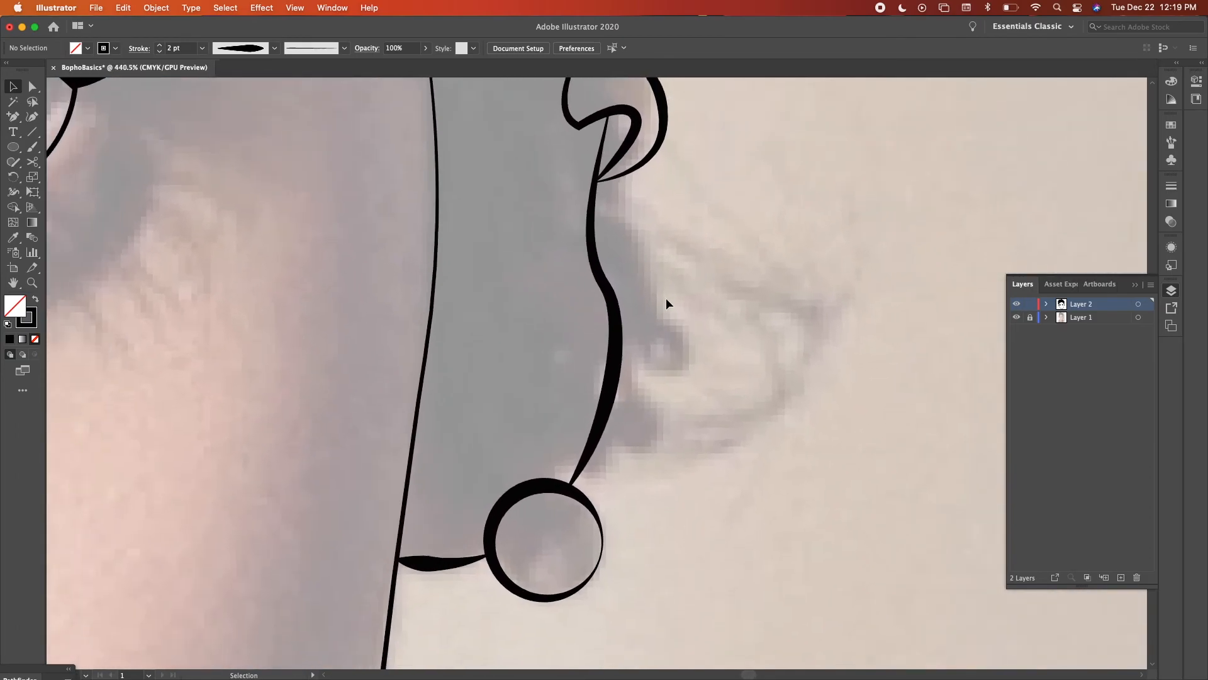
{"action": "scroll", "coordinate": [666, 304], "scroll_direction": "down", "scroll_amount": 1}
{"action": "key", "text": "p"}
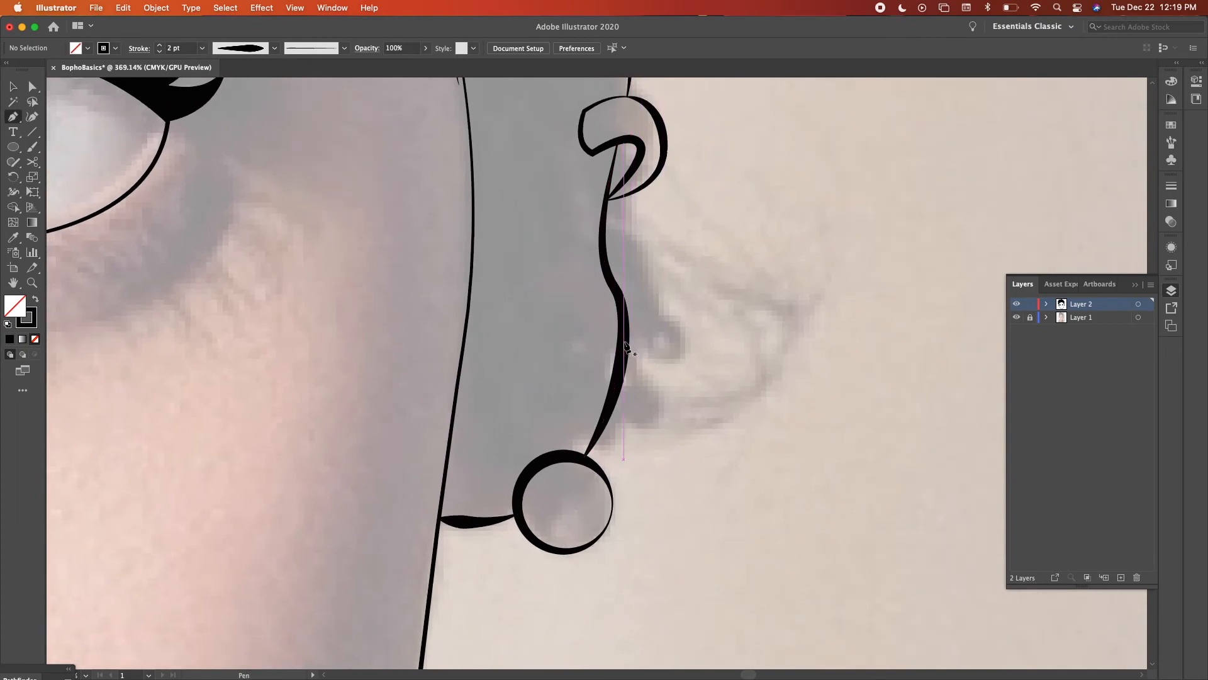
{"action": "left_click", "coordinate": [13, 147]}
{"action": "left_click_drag", "start_coordinate": [539, 324], "coordinate": [687, 363]}
{"action": "key", "text": "i"}
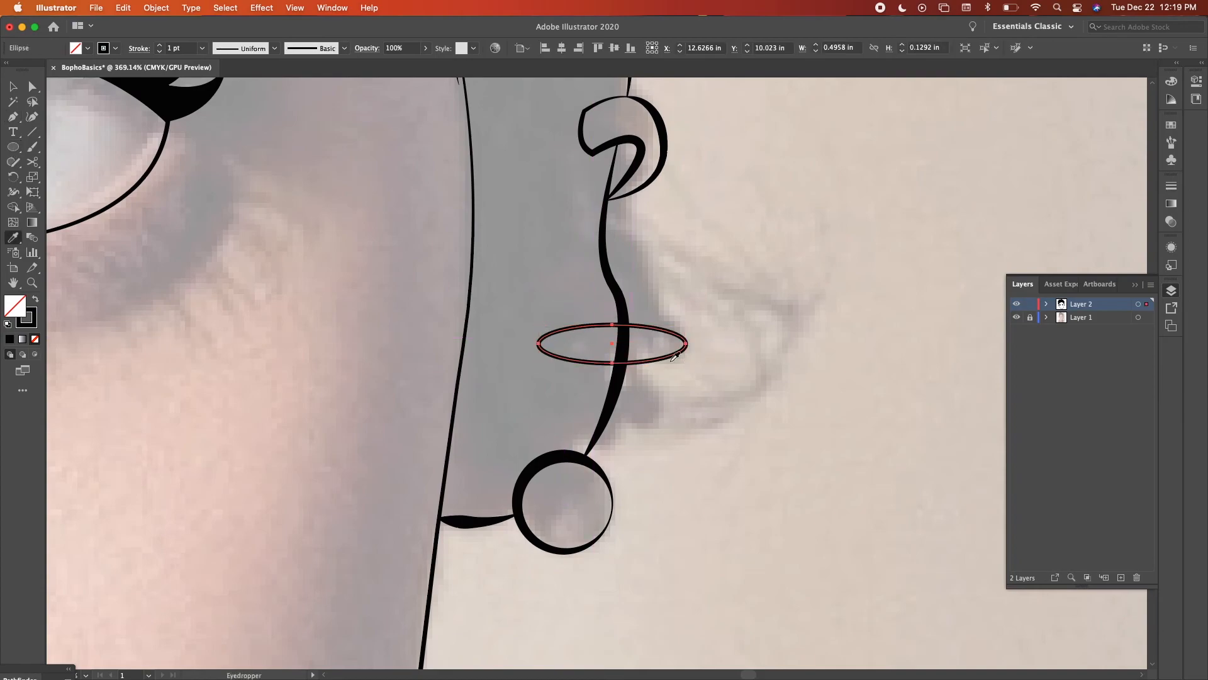
{"action": "left_click", "coordinate": [619, 375]}
{"action": "key", "text": "v"}
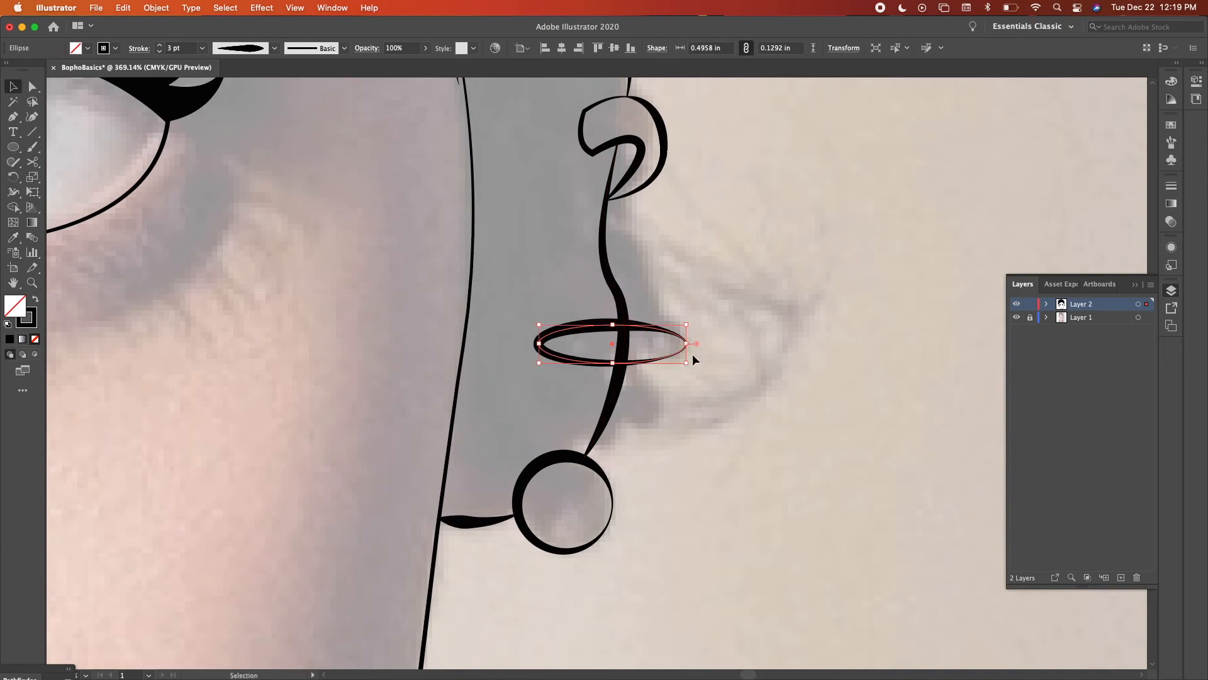
Tilt the flat ellipse slightly clockwise, position it across the ear's outer edge between the hook-shaped and round earrings, and deselect it.
{"action": "left_click_drag", "start_coordinate": [650, 332], "coordinate": [650, 411]}
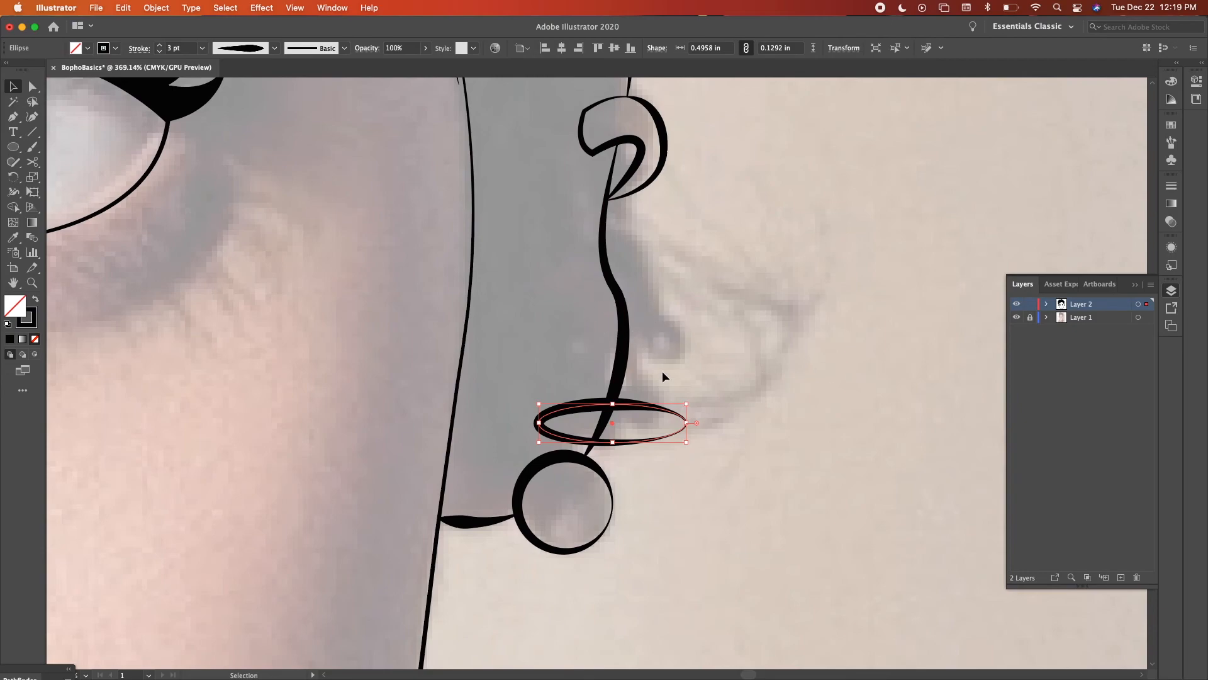
{"action": "mouse_move", "coordinate": [692, 407]}
{"action": "left_mouse_down"}
{"action": "mouse_move", "coordinate": [689, 440]}
{"action": "mouse_move", "coordinate": [650, 360]}
{"action": "mouse_move", "coordinate": [653, 322]}
{"action": "left_mouse_up"}
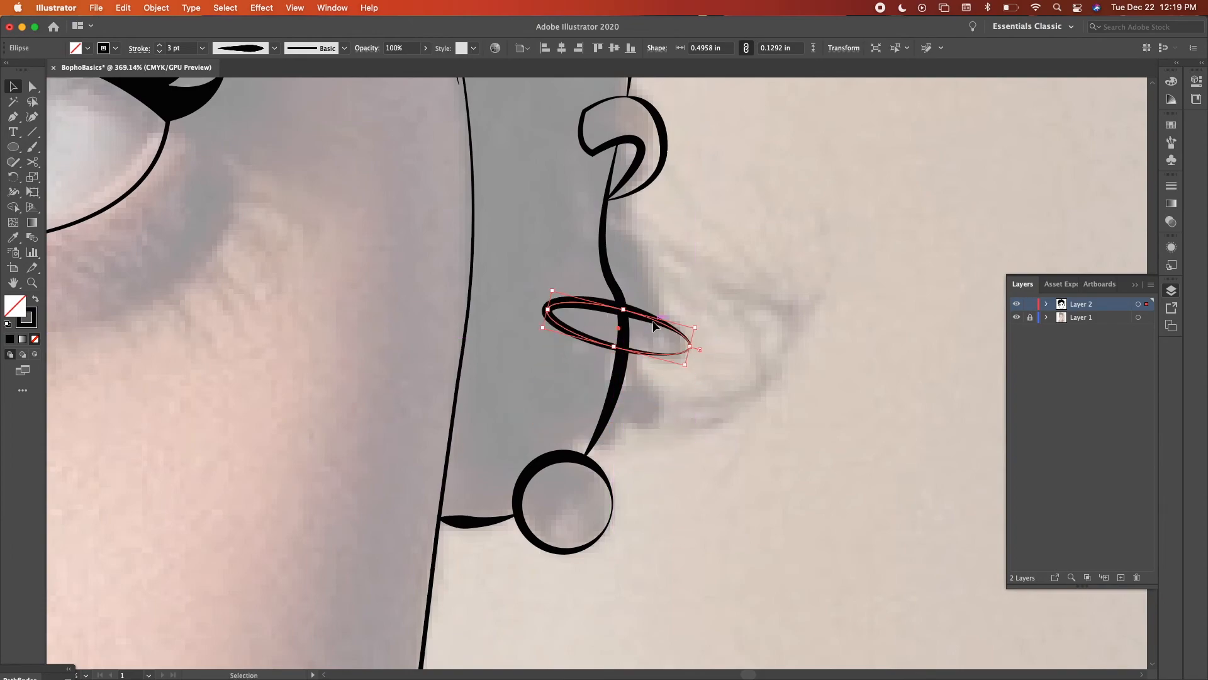
{"action": "left_click", "coordinate": [649, 387]}
Add two anchor points to the ellipse's lower edge, one at the ear outline and one farther inside the ear.
{"action": "scroll", "coordinate": [650, 387], "scroll_direction": "up", "scroll_amount": 5}
{"action": "scroll", "coordinate": [650, 387], "scroll_direction": "up", "scroll_amount": 1}
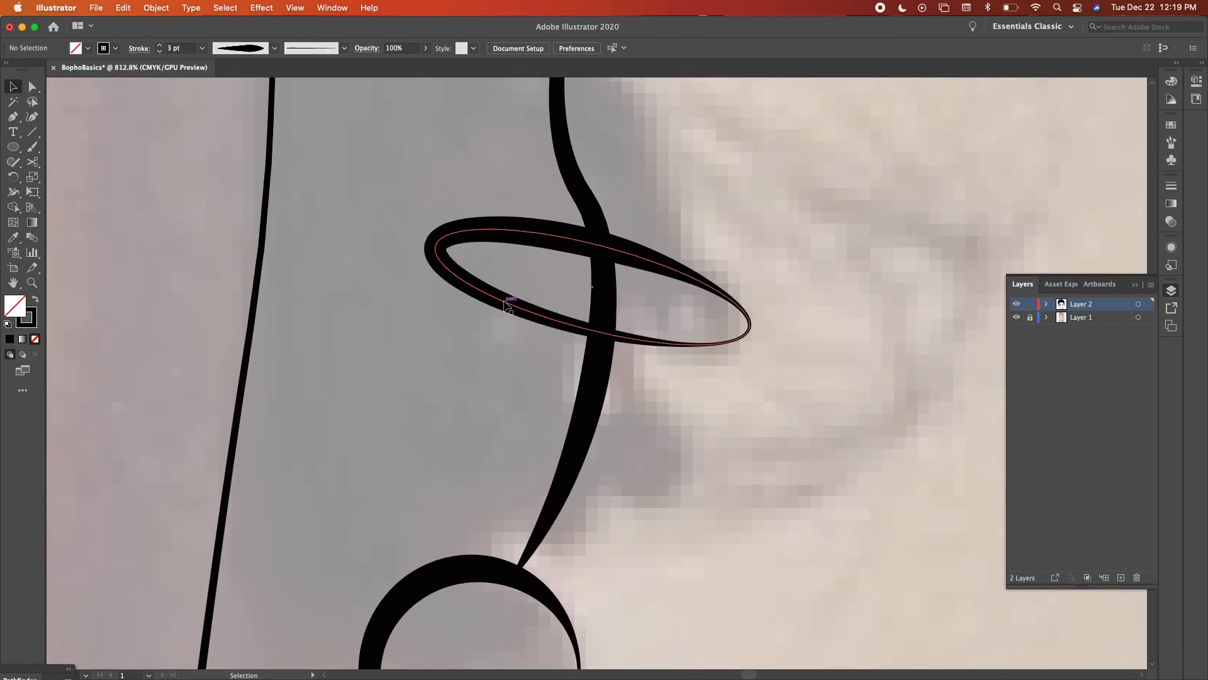
{"action": "left_click", "coordinate": [613, 341]}
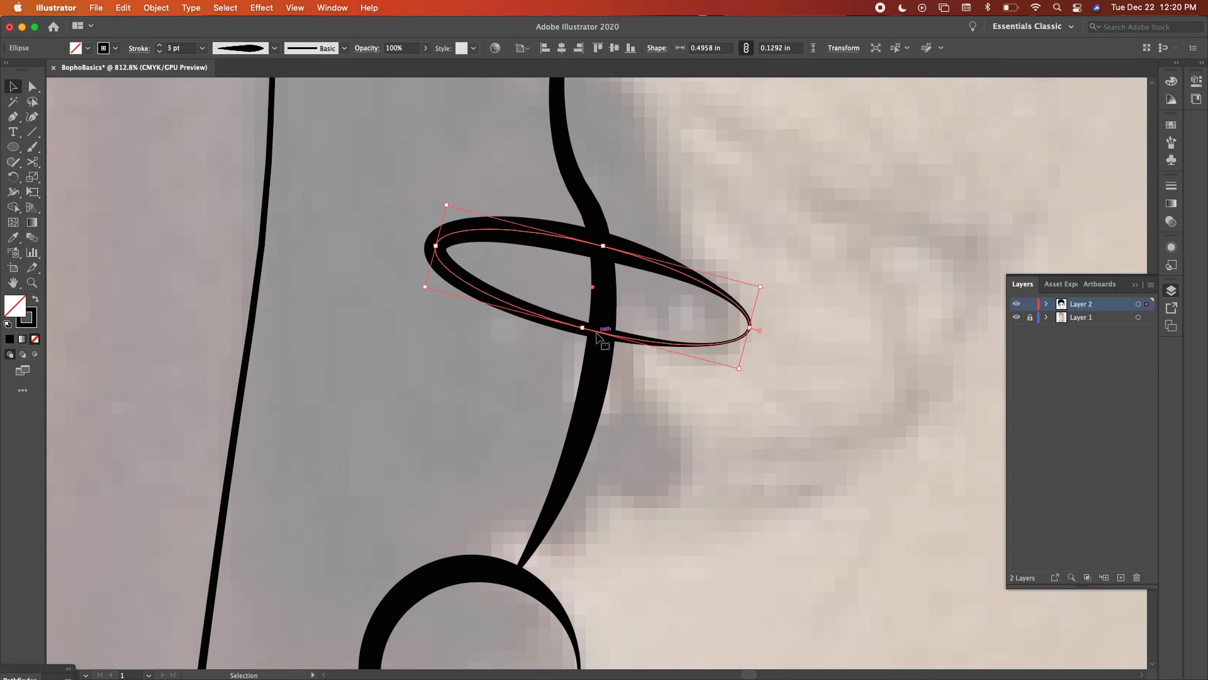
{"action": "key", "text": "plus"}
{"action": "left_click", "coordinate": [603, 333]}
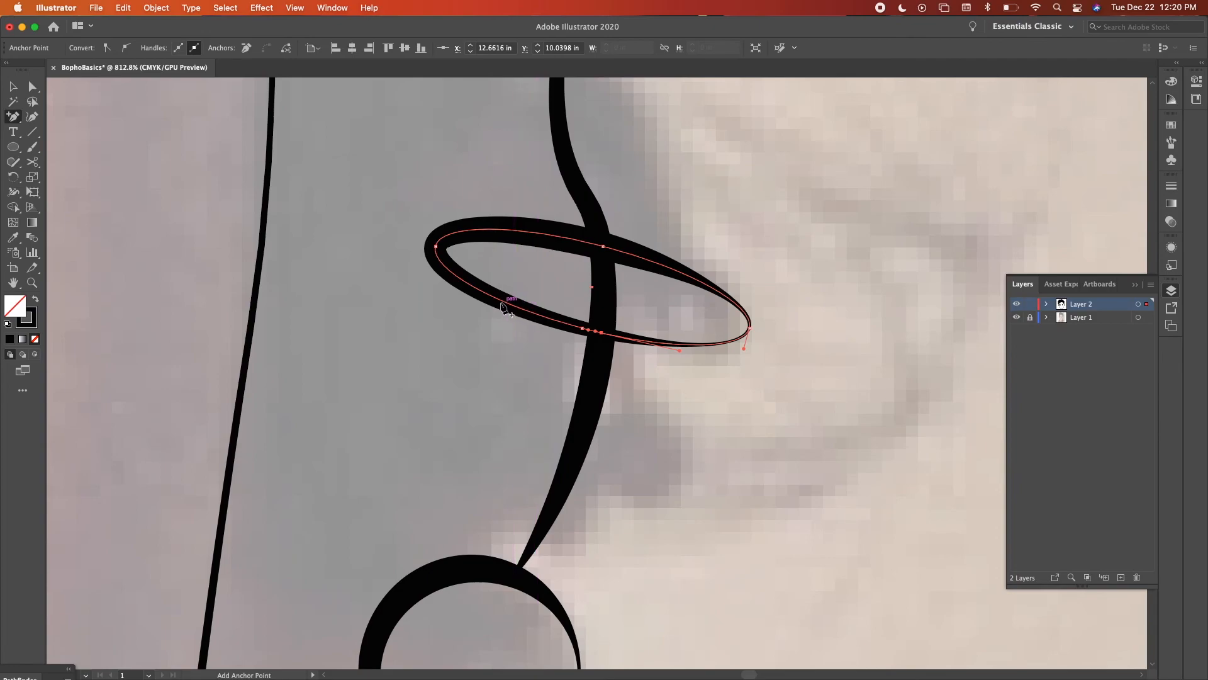
{"action": "left_click", "coordinate": [497, 299]}
Cut the ellipse at the two added anchor points and delete the lower segment between the cuts.
{"action": "key", "text": "c"}
{"action": "left_click", "coordinate": [498, 299]}
{"action": "left_click", "coordinate": [605, 338]}
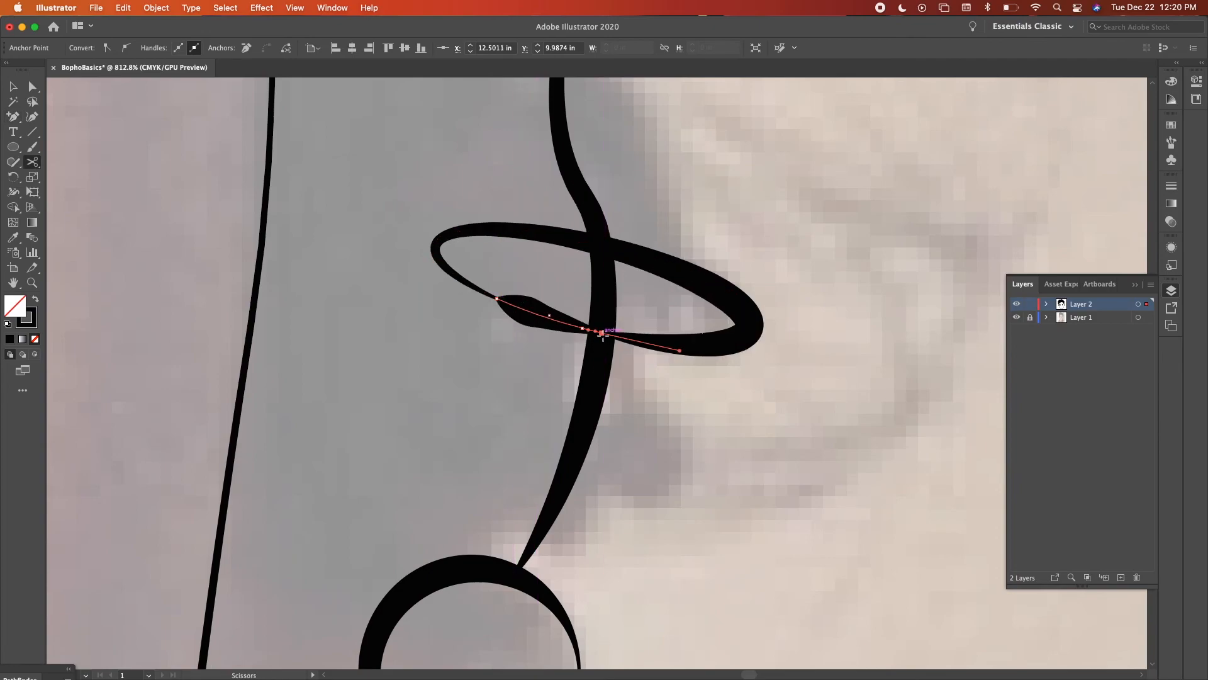
{"action": "key", "text": "v"}
{"action": "left_click", "coordinate": [520, 342]}
{"action": "left_click", "coordinate": [528, 320]}
{"action": "key", "text": "Delete"}
Duplicate the open ring earring, place the copy just below the original along the ear's edge, and deselect it.
{"action": "key", "text": "super+minus"}
{"action": "key", "text": "super+minus"}
{"action": "key", "text": "super+minus"}
{"action": "key", "text": "super+minus"}
{"action": "key", "text": "super+minus"}
{"action": "key", "text": "super+minus"}
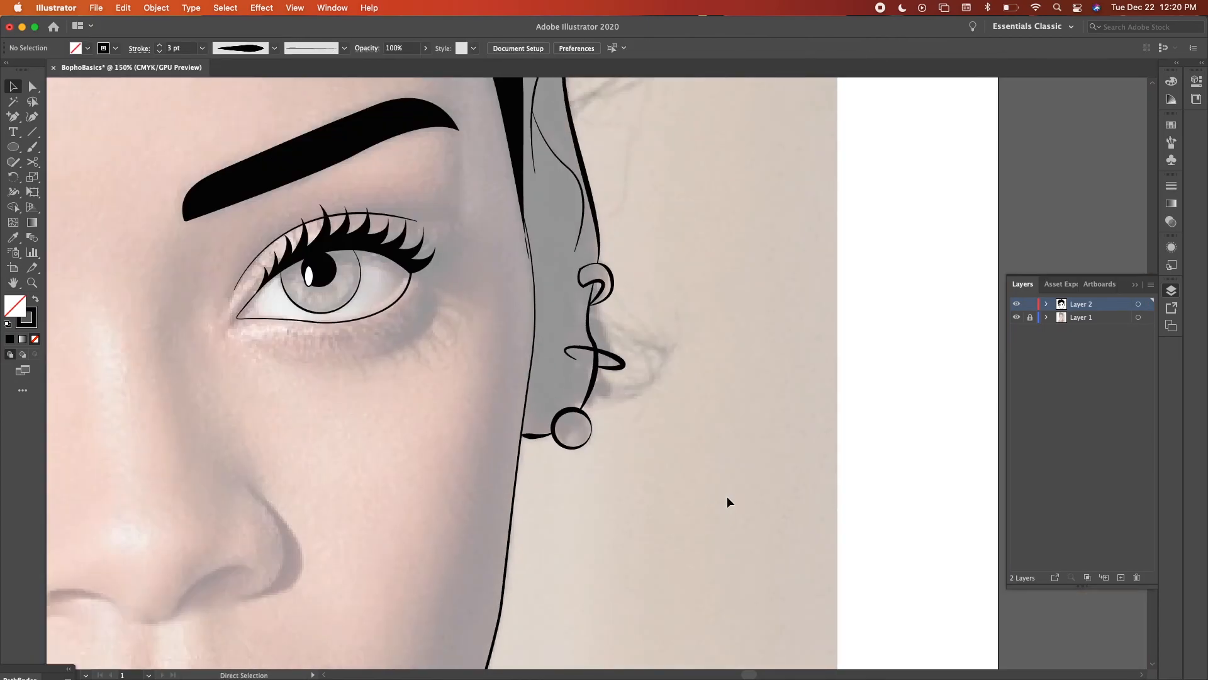
{"action": "key", "text": "super+plus"}
{"action": "key", "text": "super+plus"}
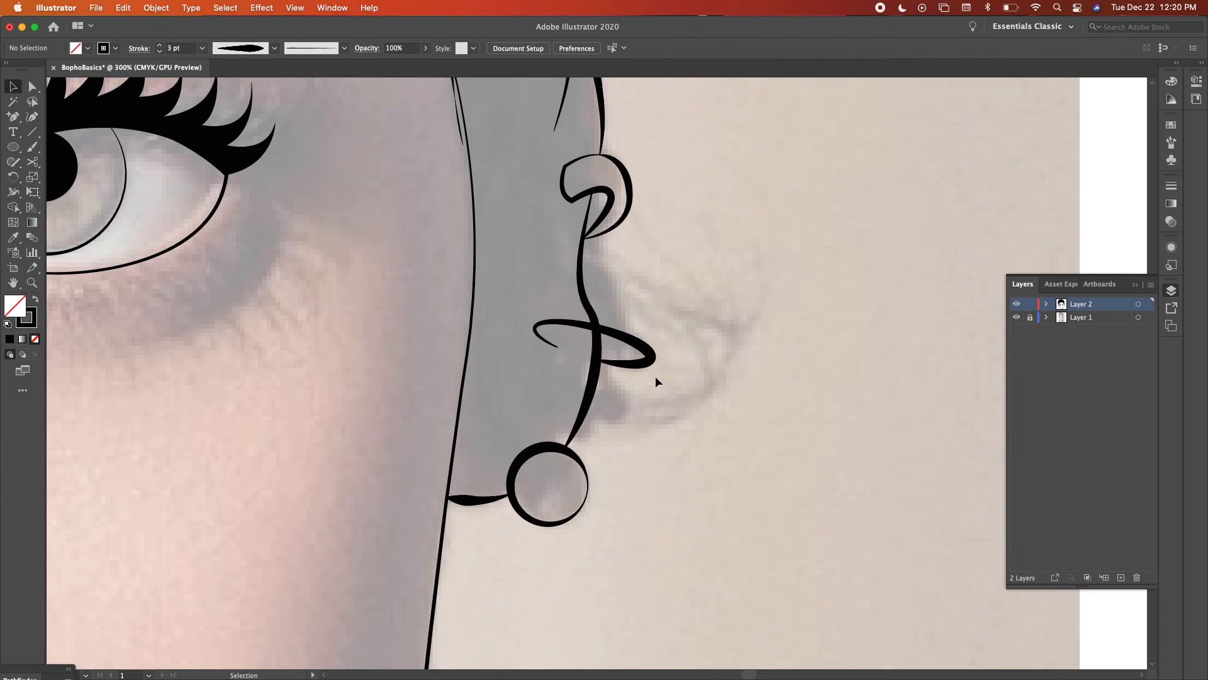
{"action": "left_click_drag", "start_coordinate": [649, 365], "coordinate": [640, 410]}
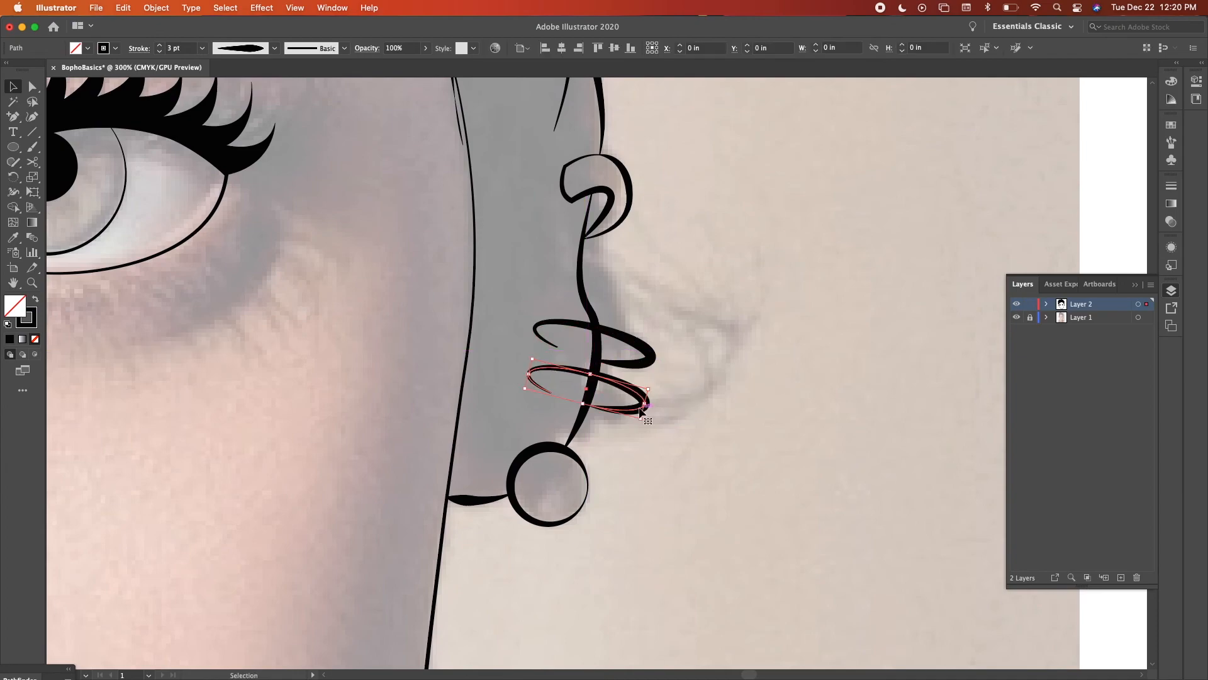
{"action": "left_click", "coordinate": [720, 423]}
Hide the reference photo on Layer 1 and examine the line art on the artboard.
{"action": "scroll", "coordinate": [720, 422], "scroll_direction": "down", "scroll_amount": 6}
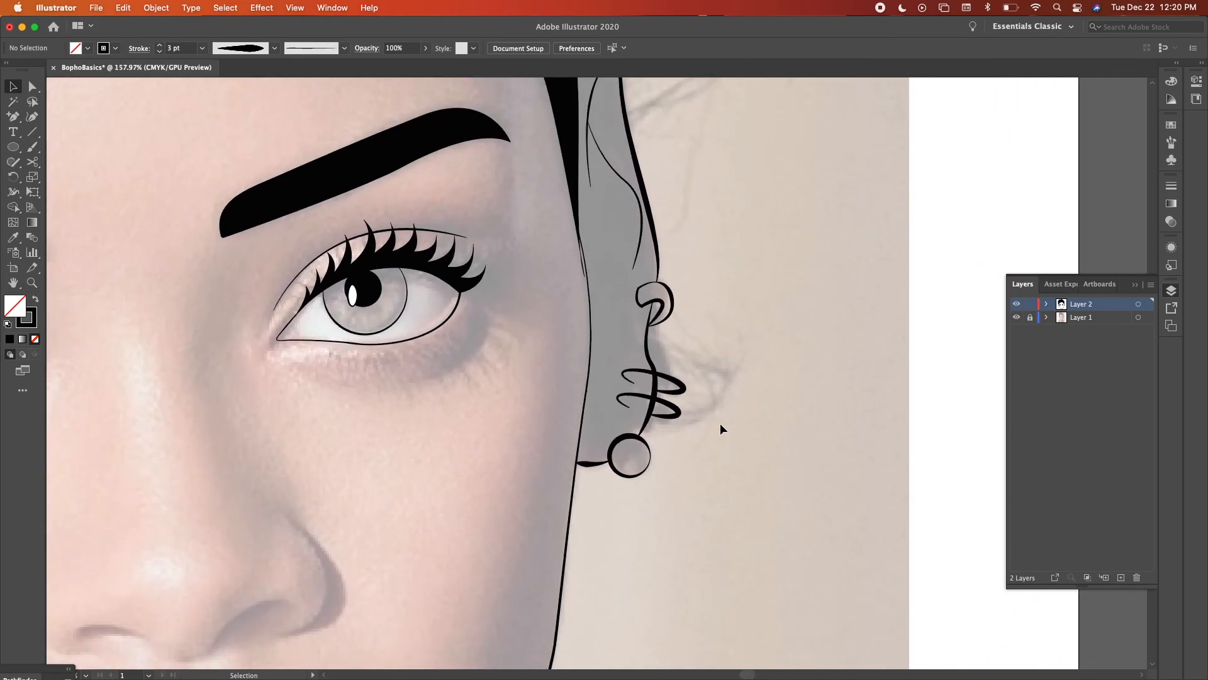
{"action": "scroll", "coordinate": [720, 425], "scroll_direction": "down", "scroll_amount": 1}
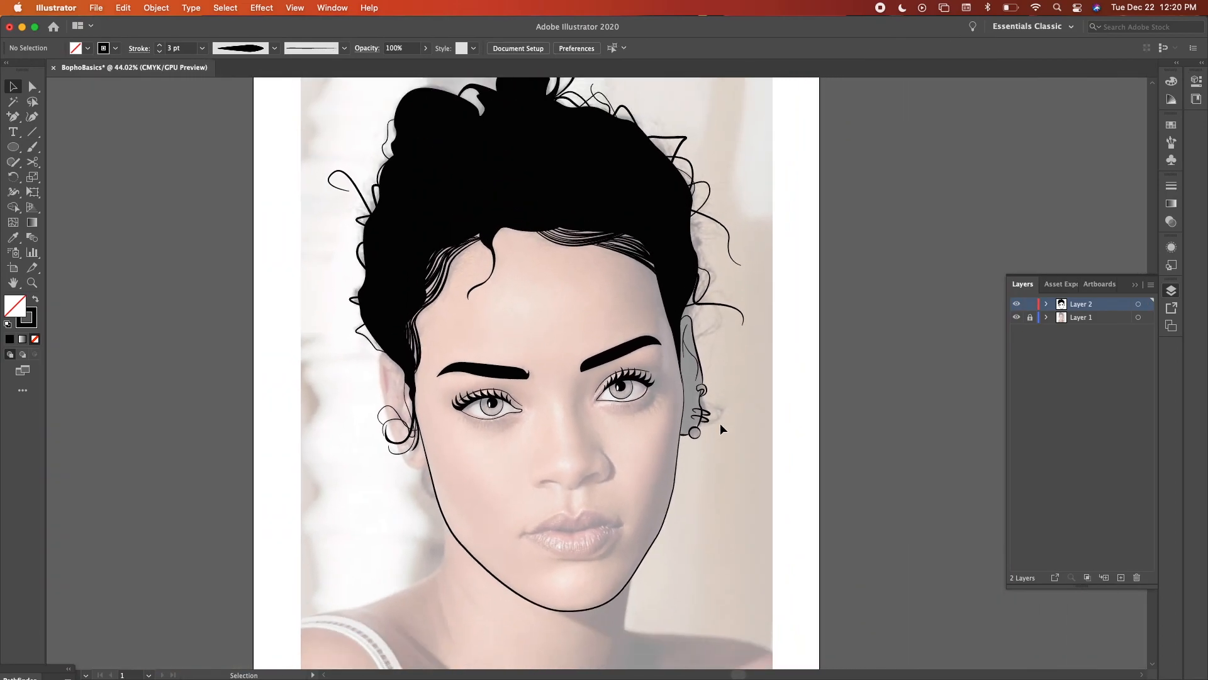
{"action": "left_click", "coordinate": [1016, 318]}
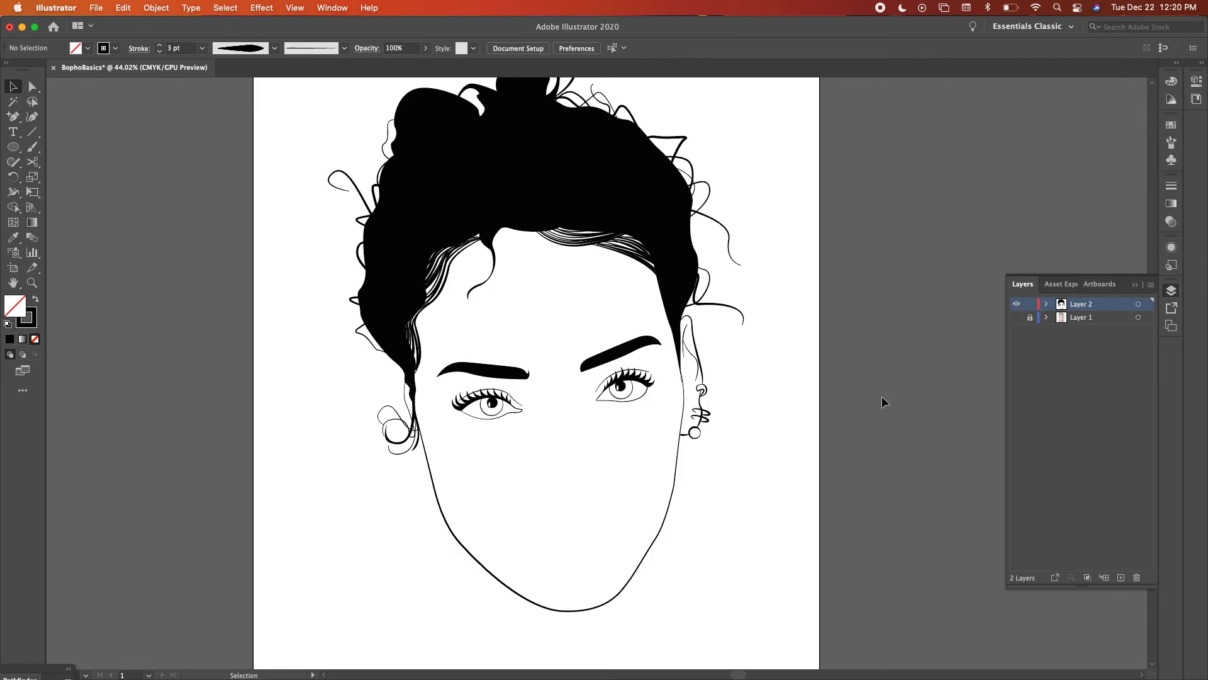
{"action": "scroll", "coordinate": [881, 395], "scroll_direction": "down", "scroll_amount": 1}
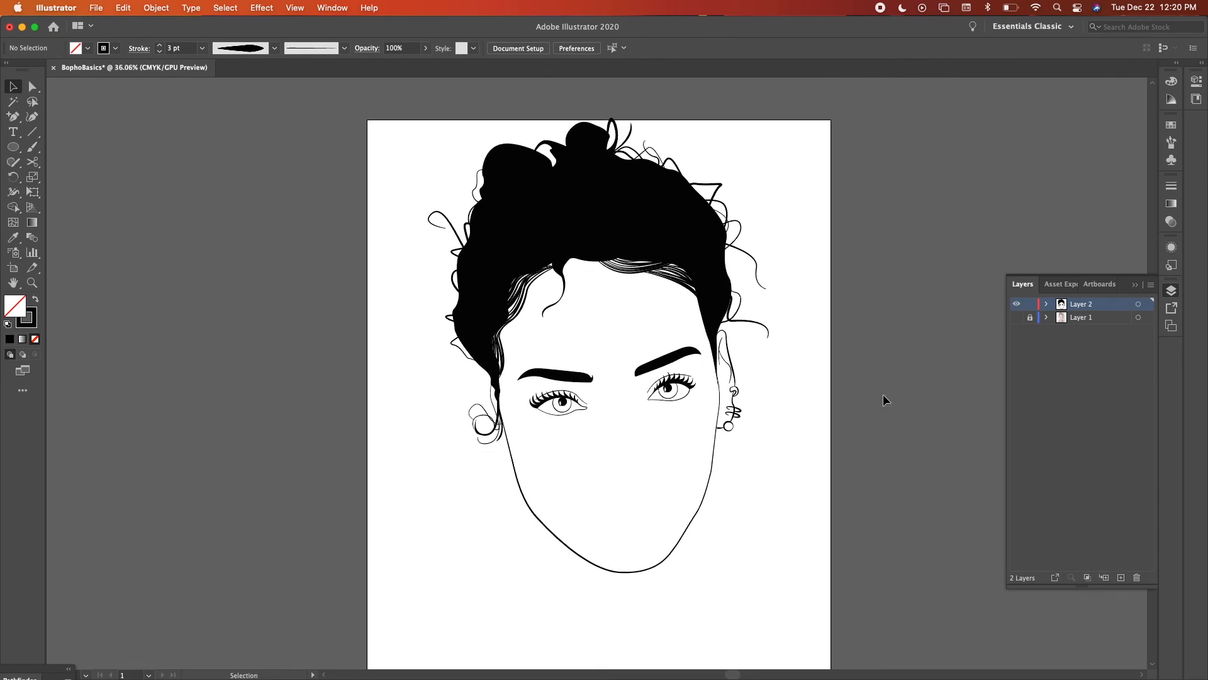
Save the artwork as BophoBasics.ai in the WIP folder, using the Illustrator 2020 format with the default options.
{"action": "key", "text": "super+s"}
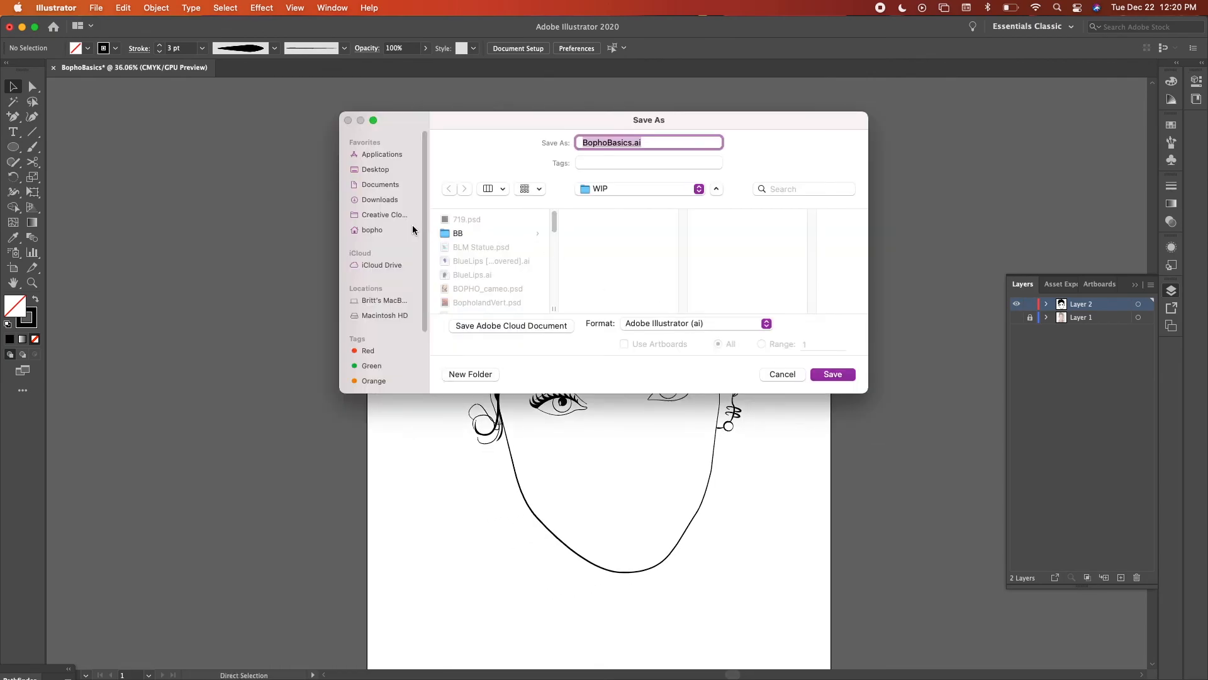
{"action": "key", "text": "Return"}
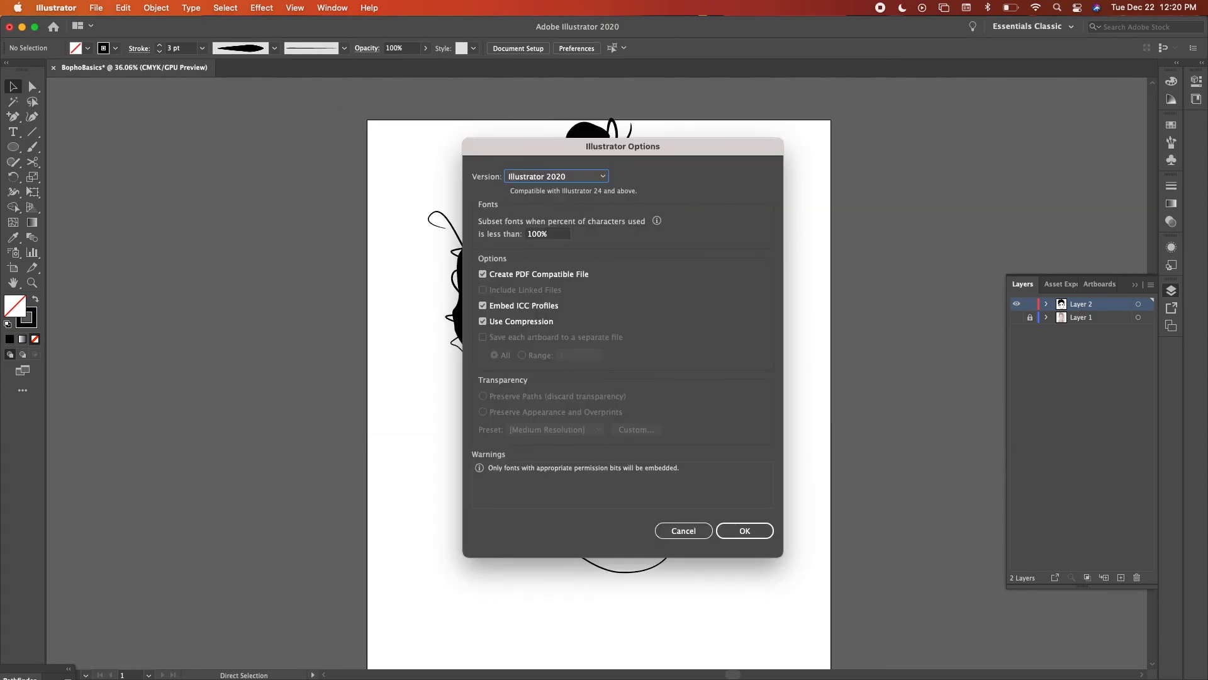
{"action": "key", "text": "Return"}
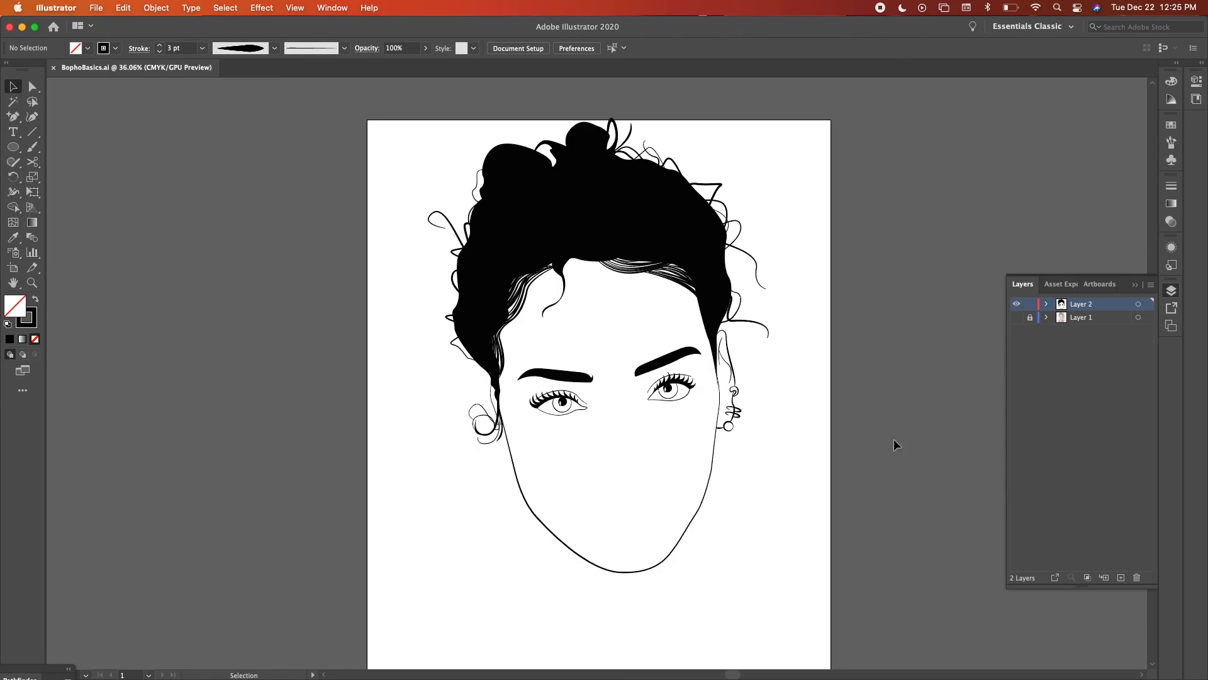
Show the reference photo on Layer 1 again and trace the nose contour and nostrils with black shapes and tapered lines.
{"action": "left_click", "coordinate": [1017, 317]}
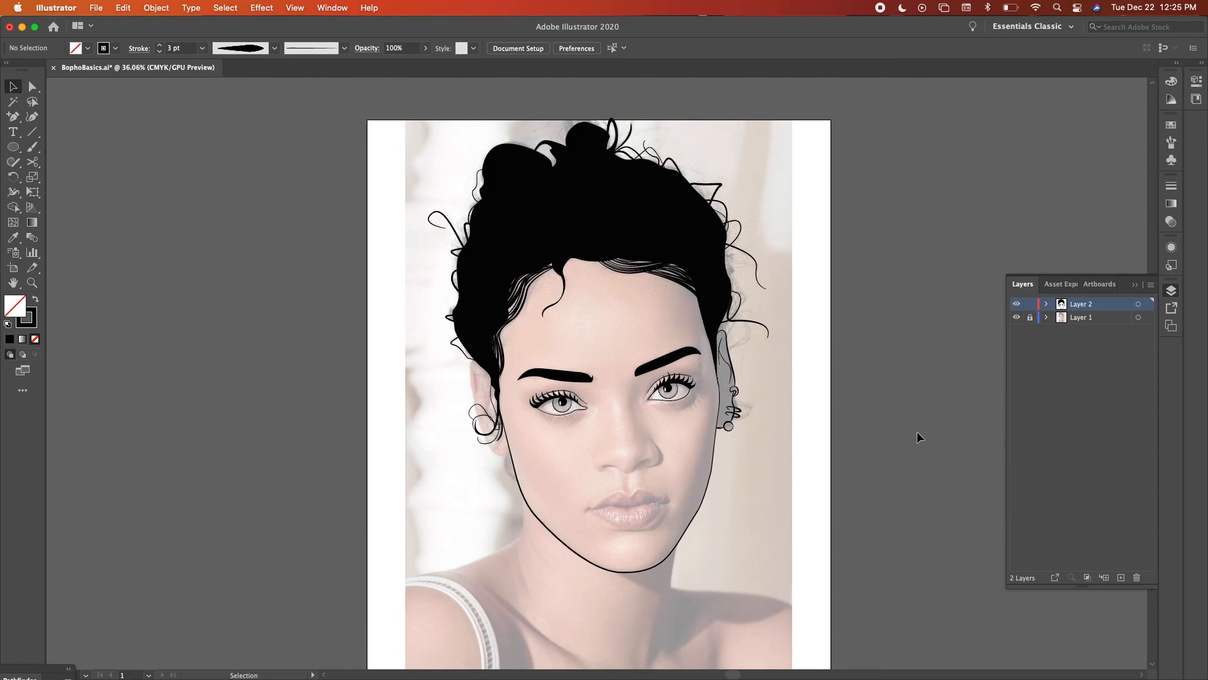
{"action": "scroll", "coordinate": [640, 432], "scroll_direction": "up", "scroll_amount": 10}
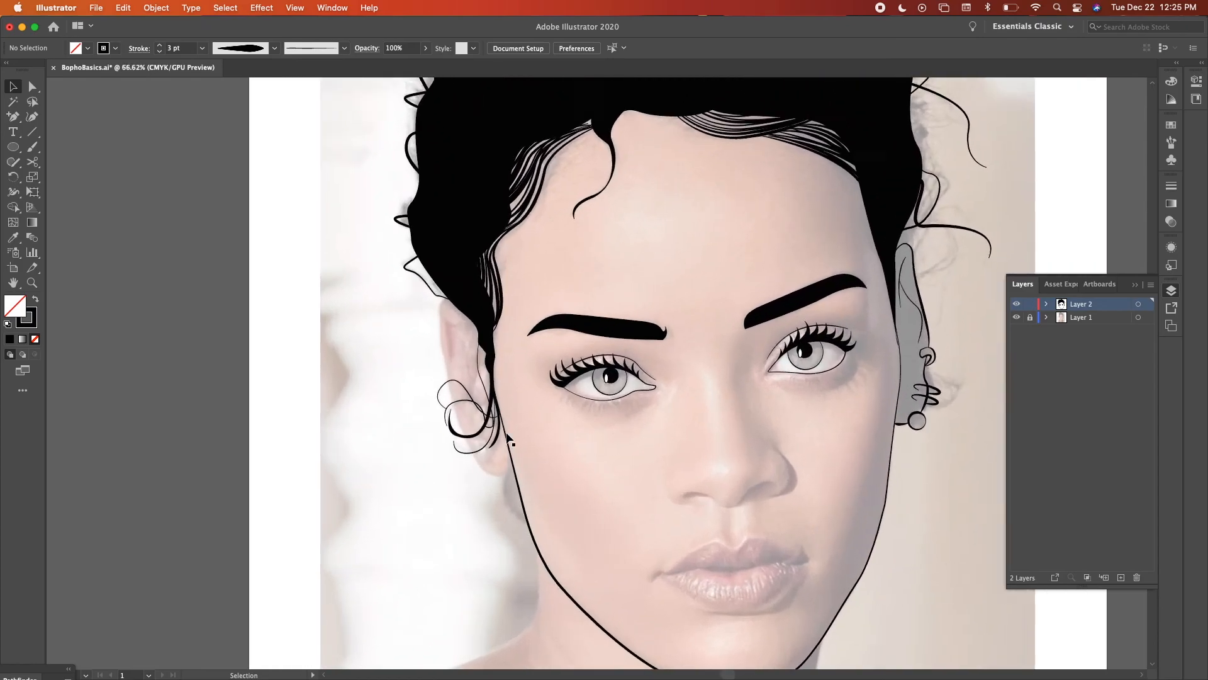
{"action": "left_click_drag", "start_coordinate": [764, 413], "coordinate": [794, 337]}
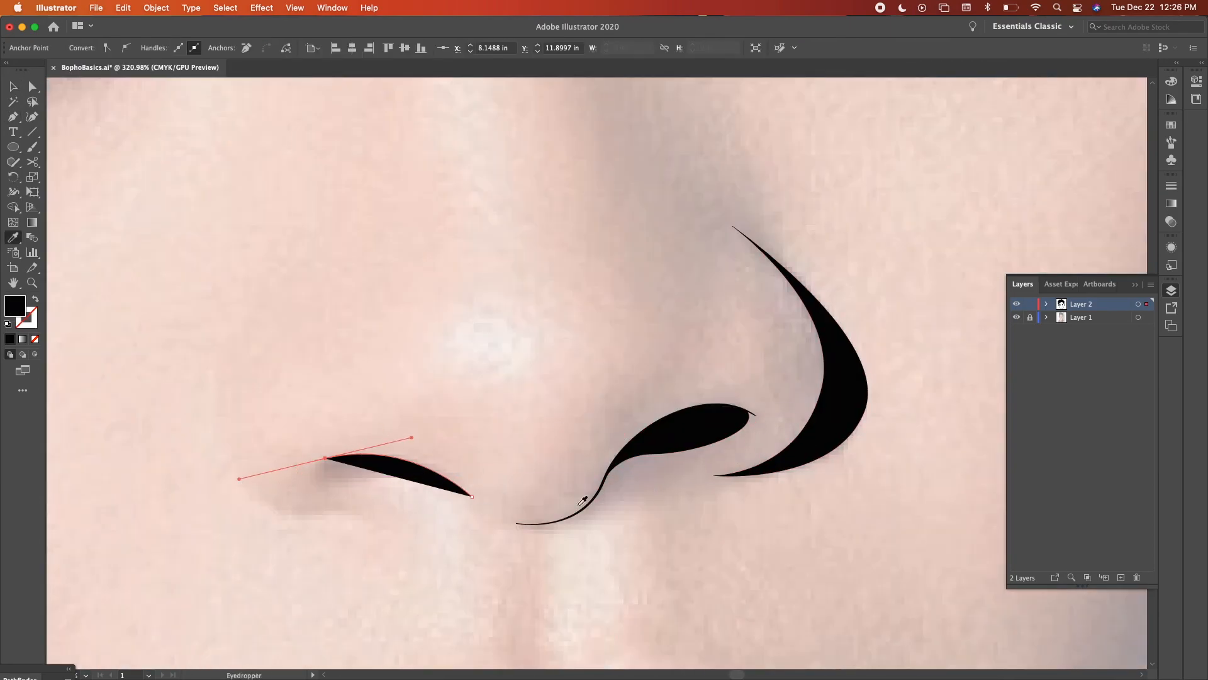
{"action": "left_click", "coordinate": [582, 500]}
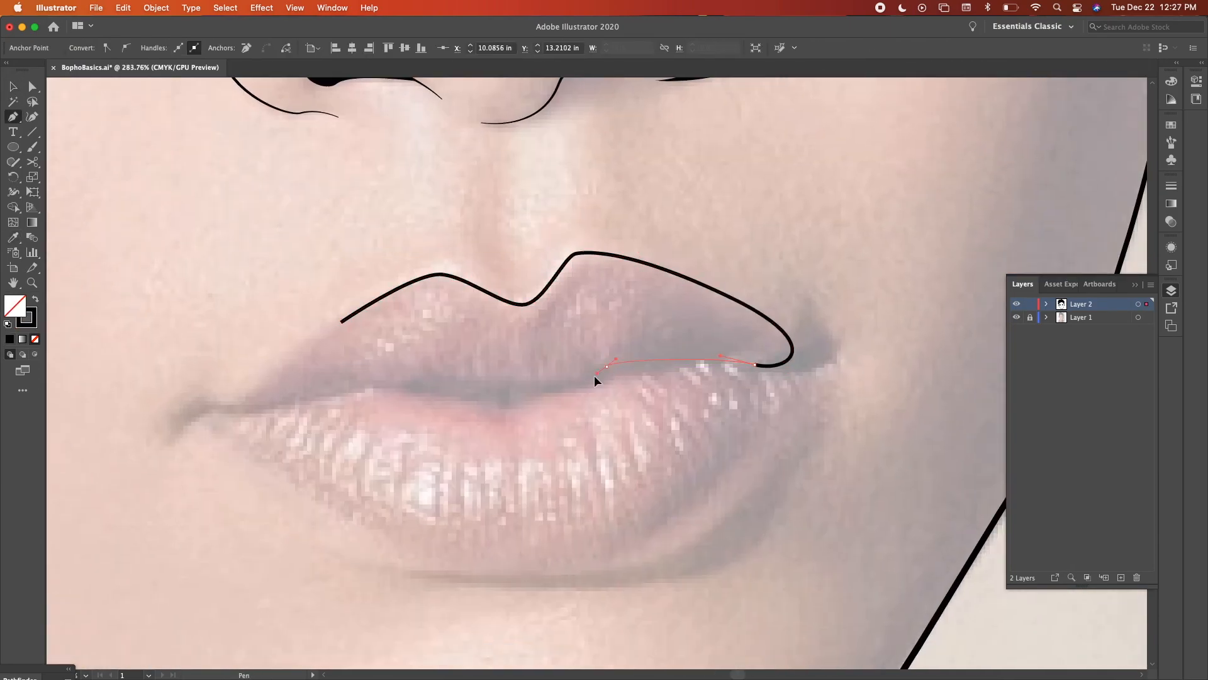
Trace the upper and lower lips with tapered lines, redrawing the upper lip's outline toward the mouth corner.
{"action": "left_click_drag", "start_coordinate": [759, 371], "coordinate": [764, 371]}
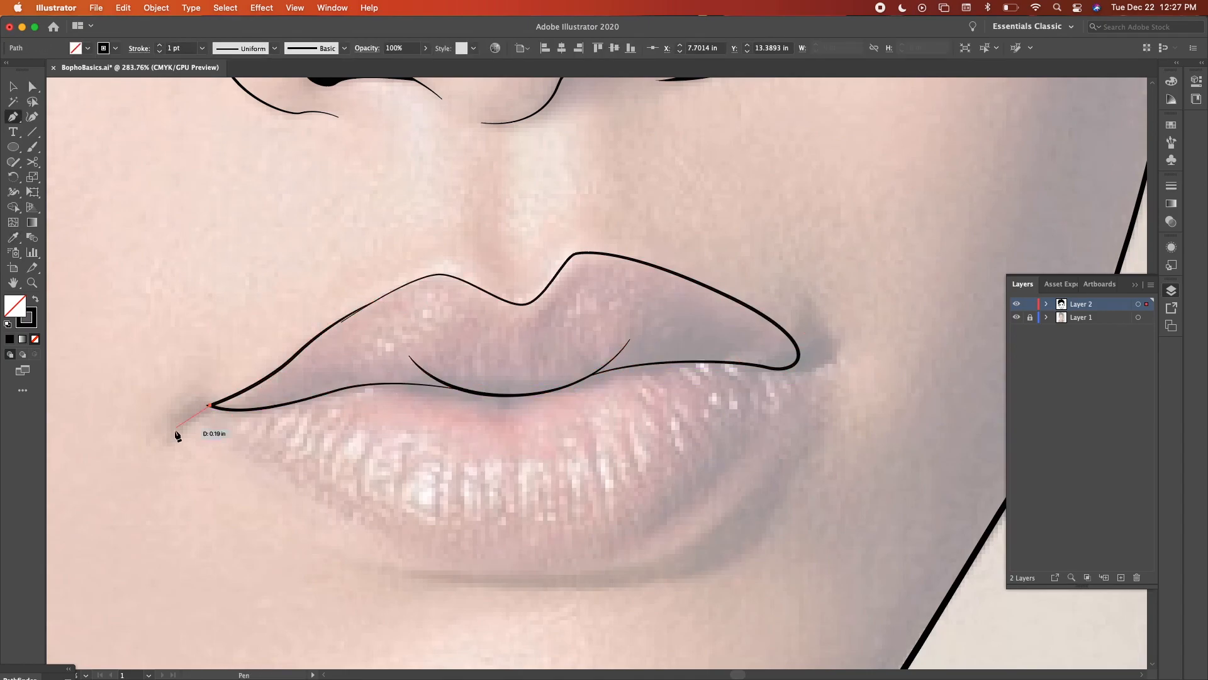
{"action": "left_click_drag", "start_coordinate": [421, 570], "coordinate": [499, 575]}
{"action": "left_click_drag", "start_coordinate": [796, 363], "coordinate": [825, 292]}
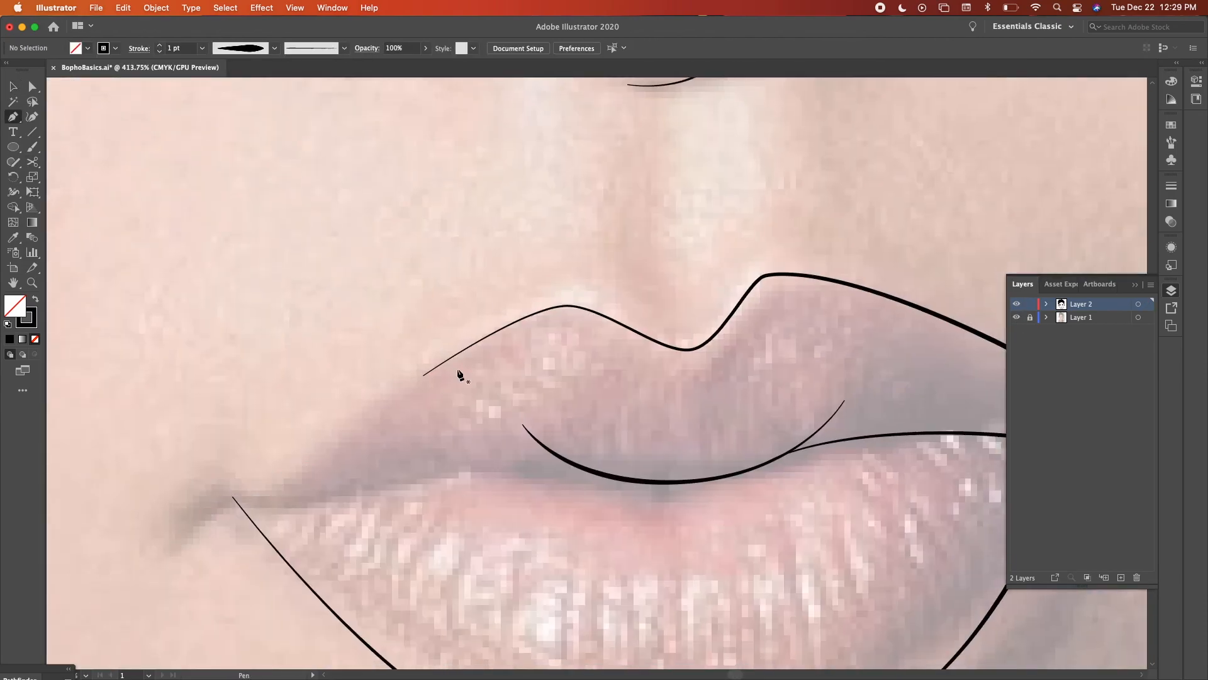
{"action": "left_click_drag", "start_coordinate": [269, 503], "coordinate": [232, 513]}
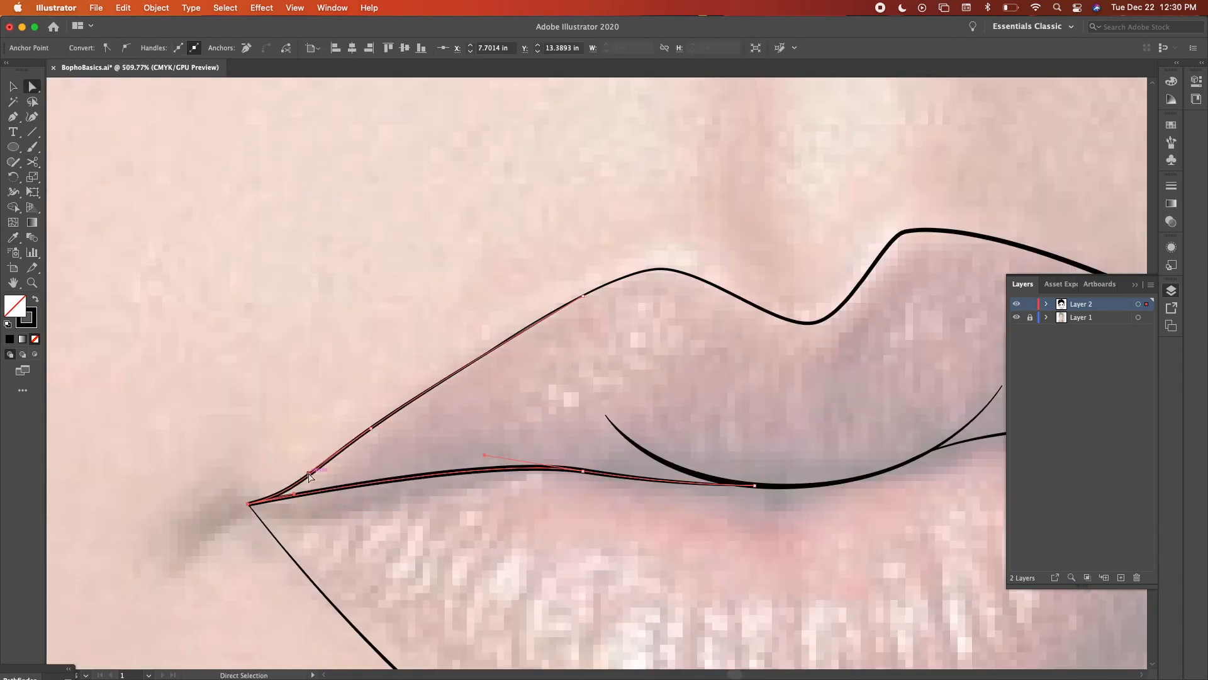
{"action": "left_click", "coordinate": [380, 461]}
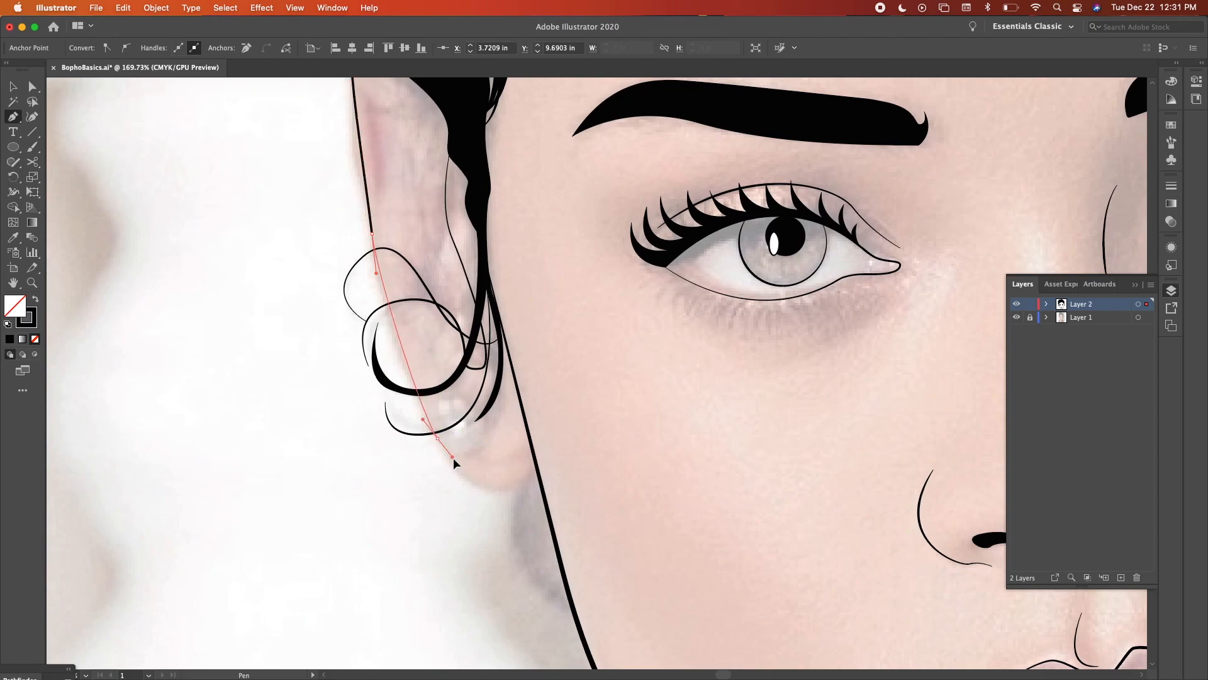
Trace the near ear's outer edge down around the lobe, and add crease lines under the eyes.
{"action": "left_click_drag", "start_coordinate": [436, 393], "coordinate": [480, 449]}
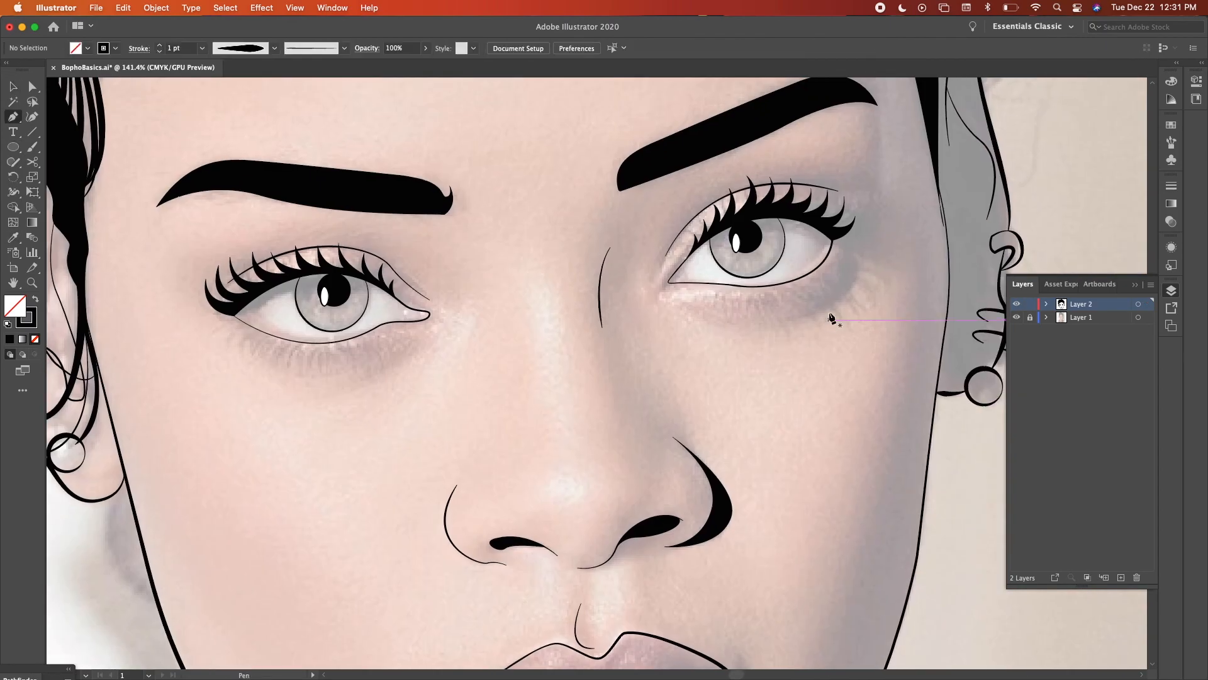
{"action": "left_click_drag", "start_coordinate": [277, 372], "coordinate": [284, 383]}
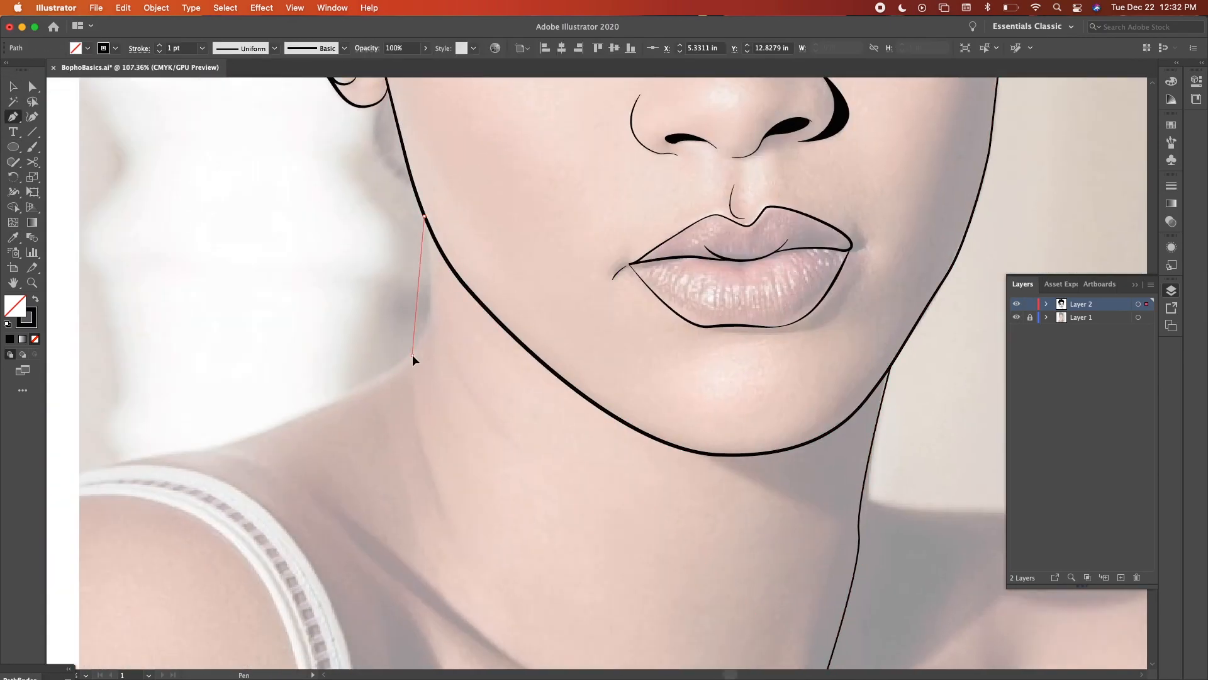
Trace the neck and shoulder lines below the jaw and hide the reference photo on Layer 1.
{"action": "left_click", "coordinate": [326, 277]}
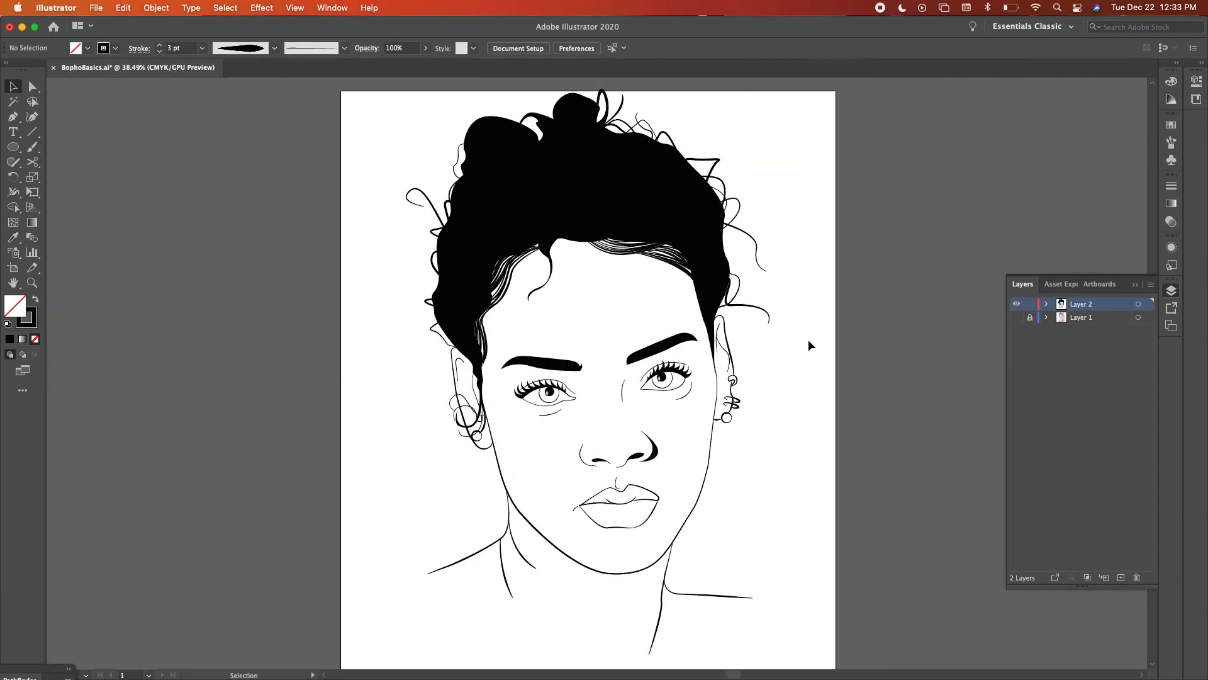
{"action": "scroll", "coordinate": [809, 341], "scroll_direction": "down", "scroll_amount": 2}
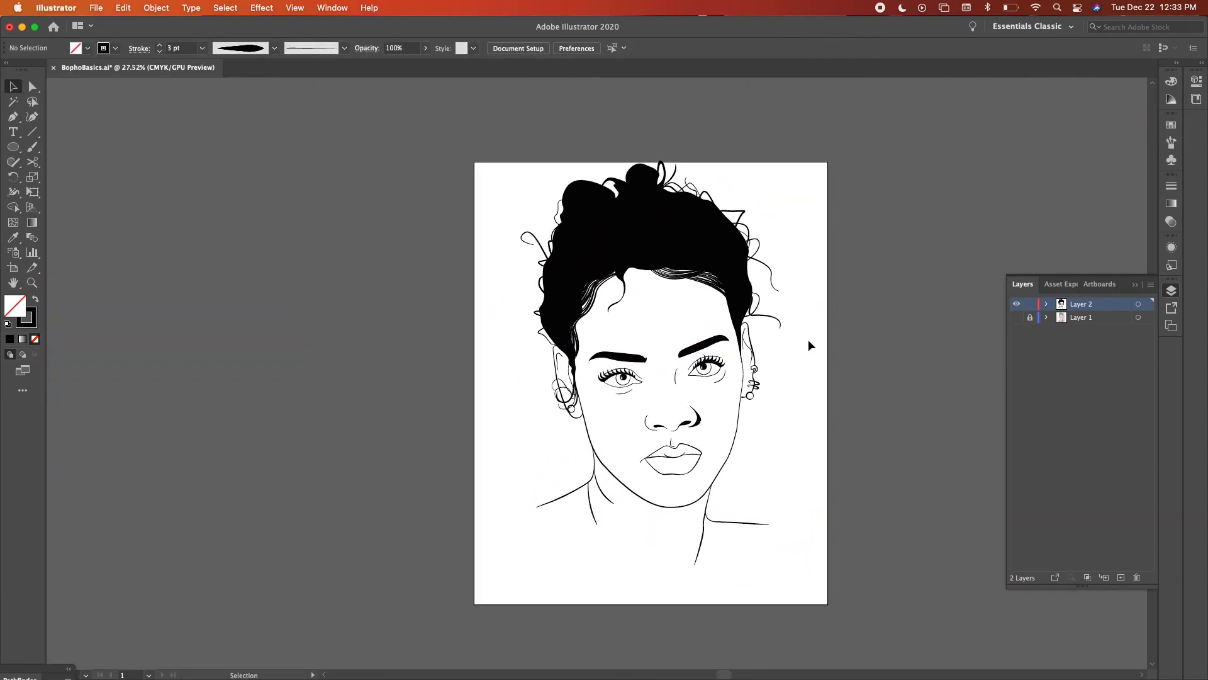